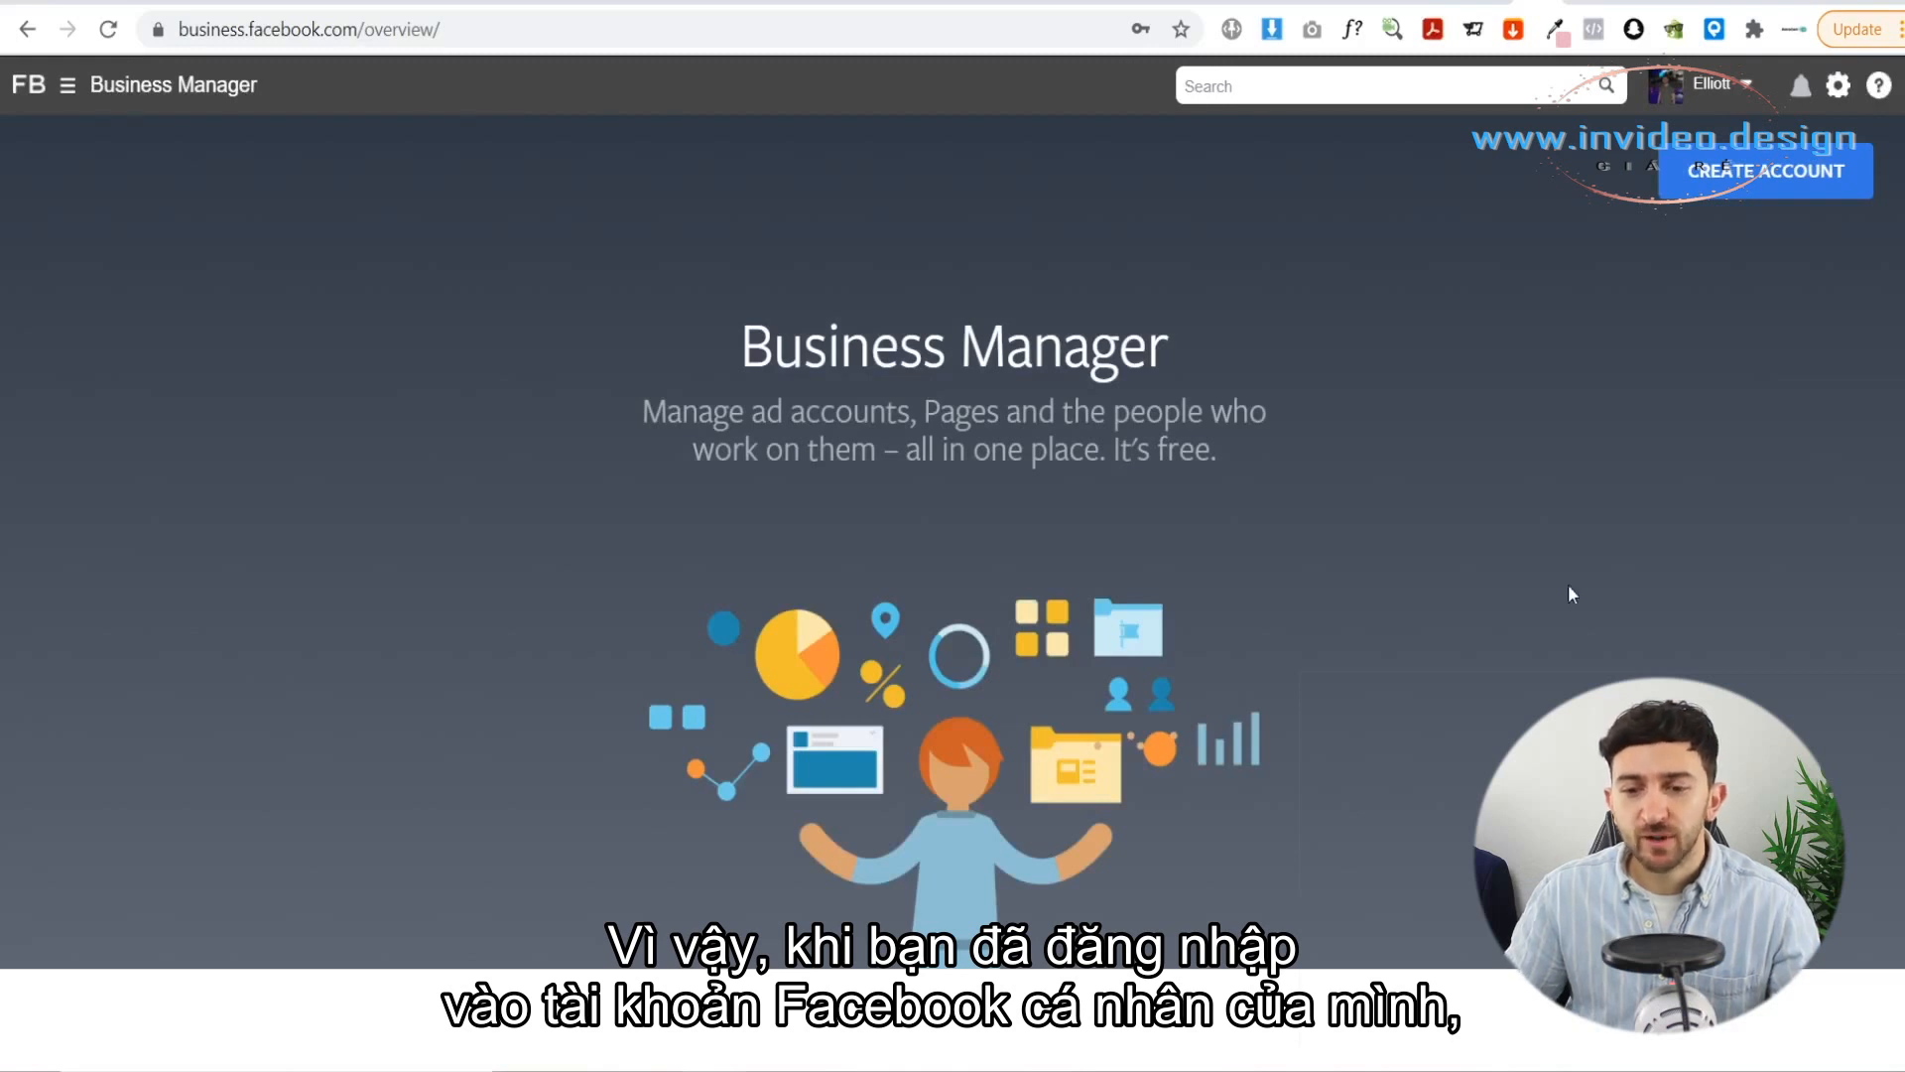
Step: Start creating a Business Manager account and open the creation options on the Facebook home page
click(1767, 170)
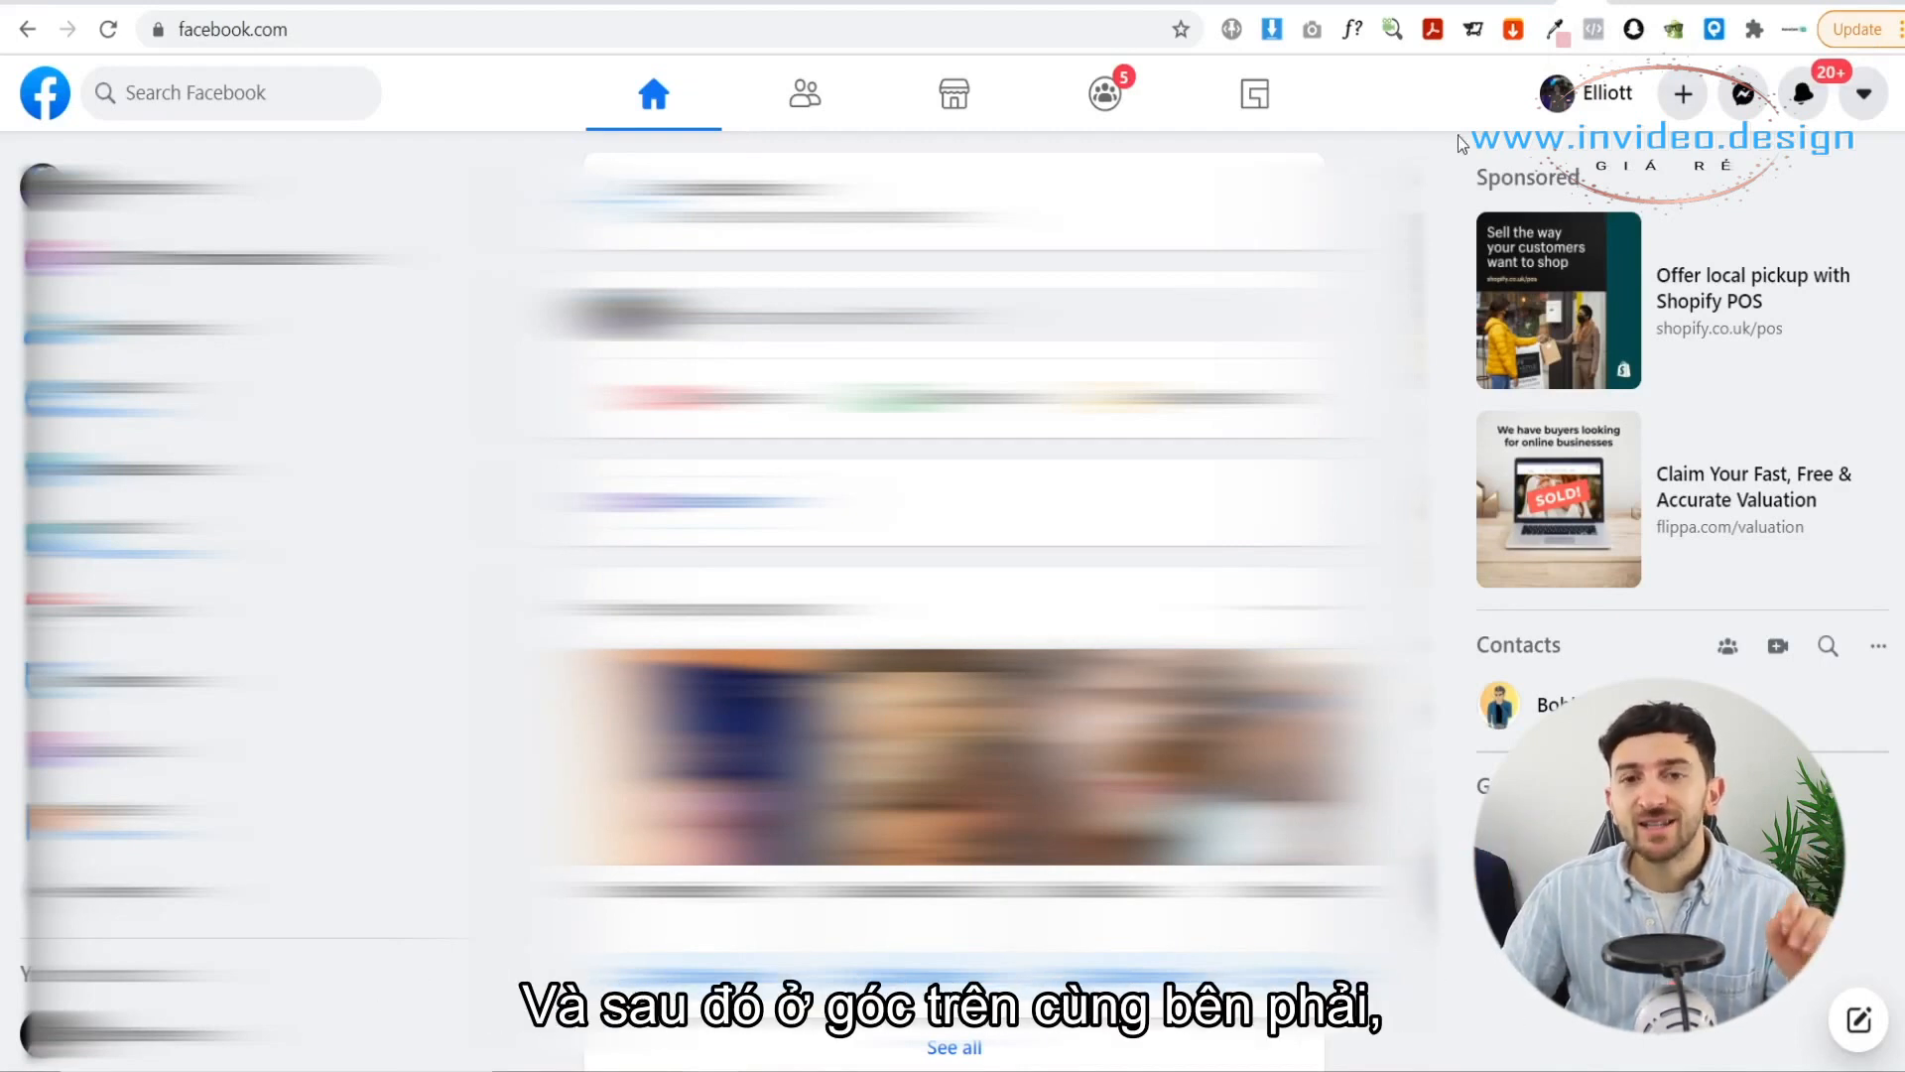
click(1677, 99)
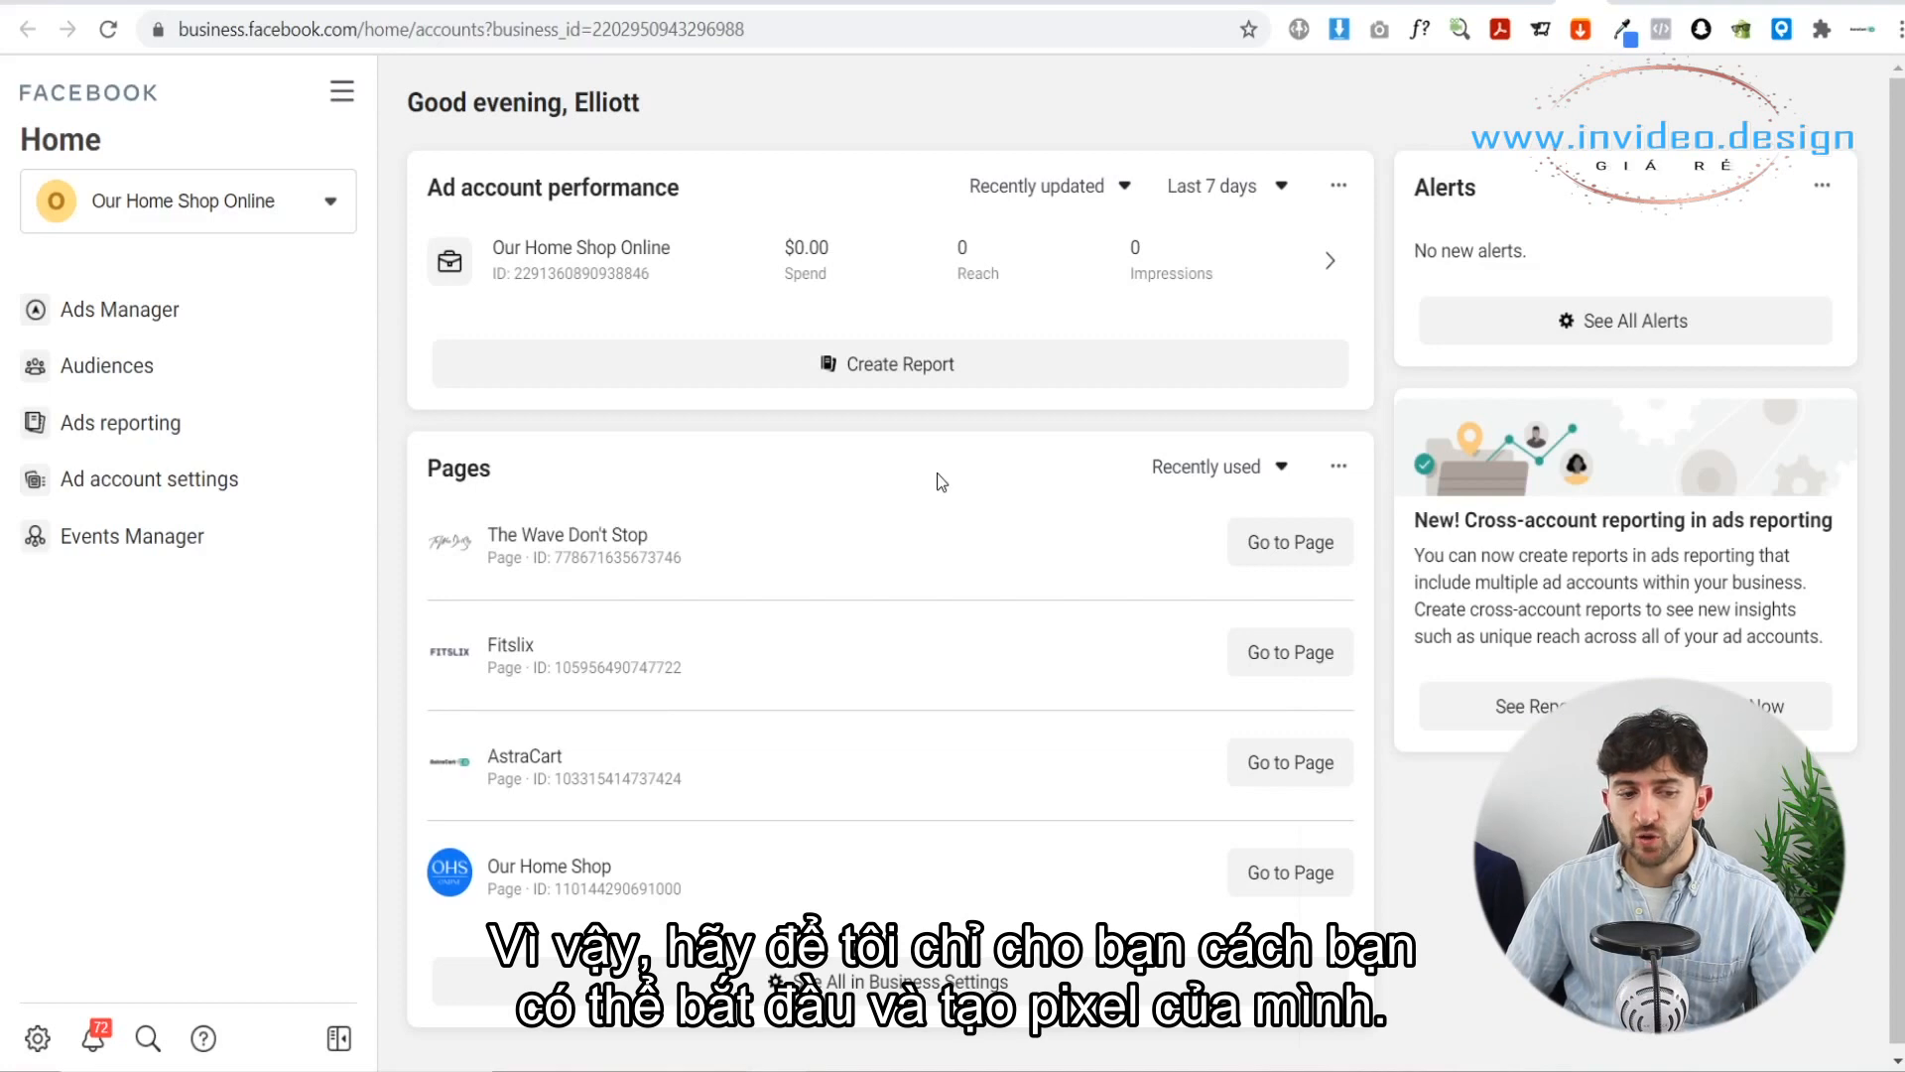
Step: In Events Manager, connect a new web data source using Facebook pixel as the connection method
click(343, 97)
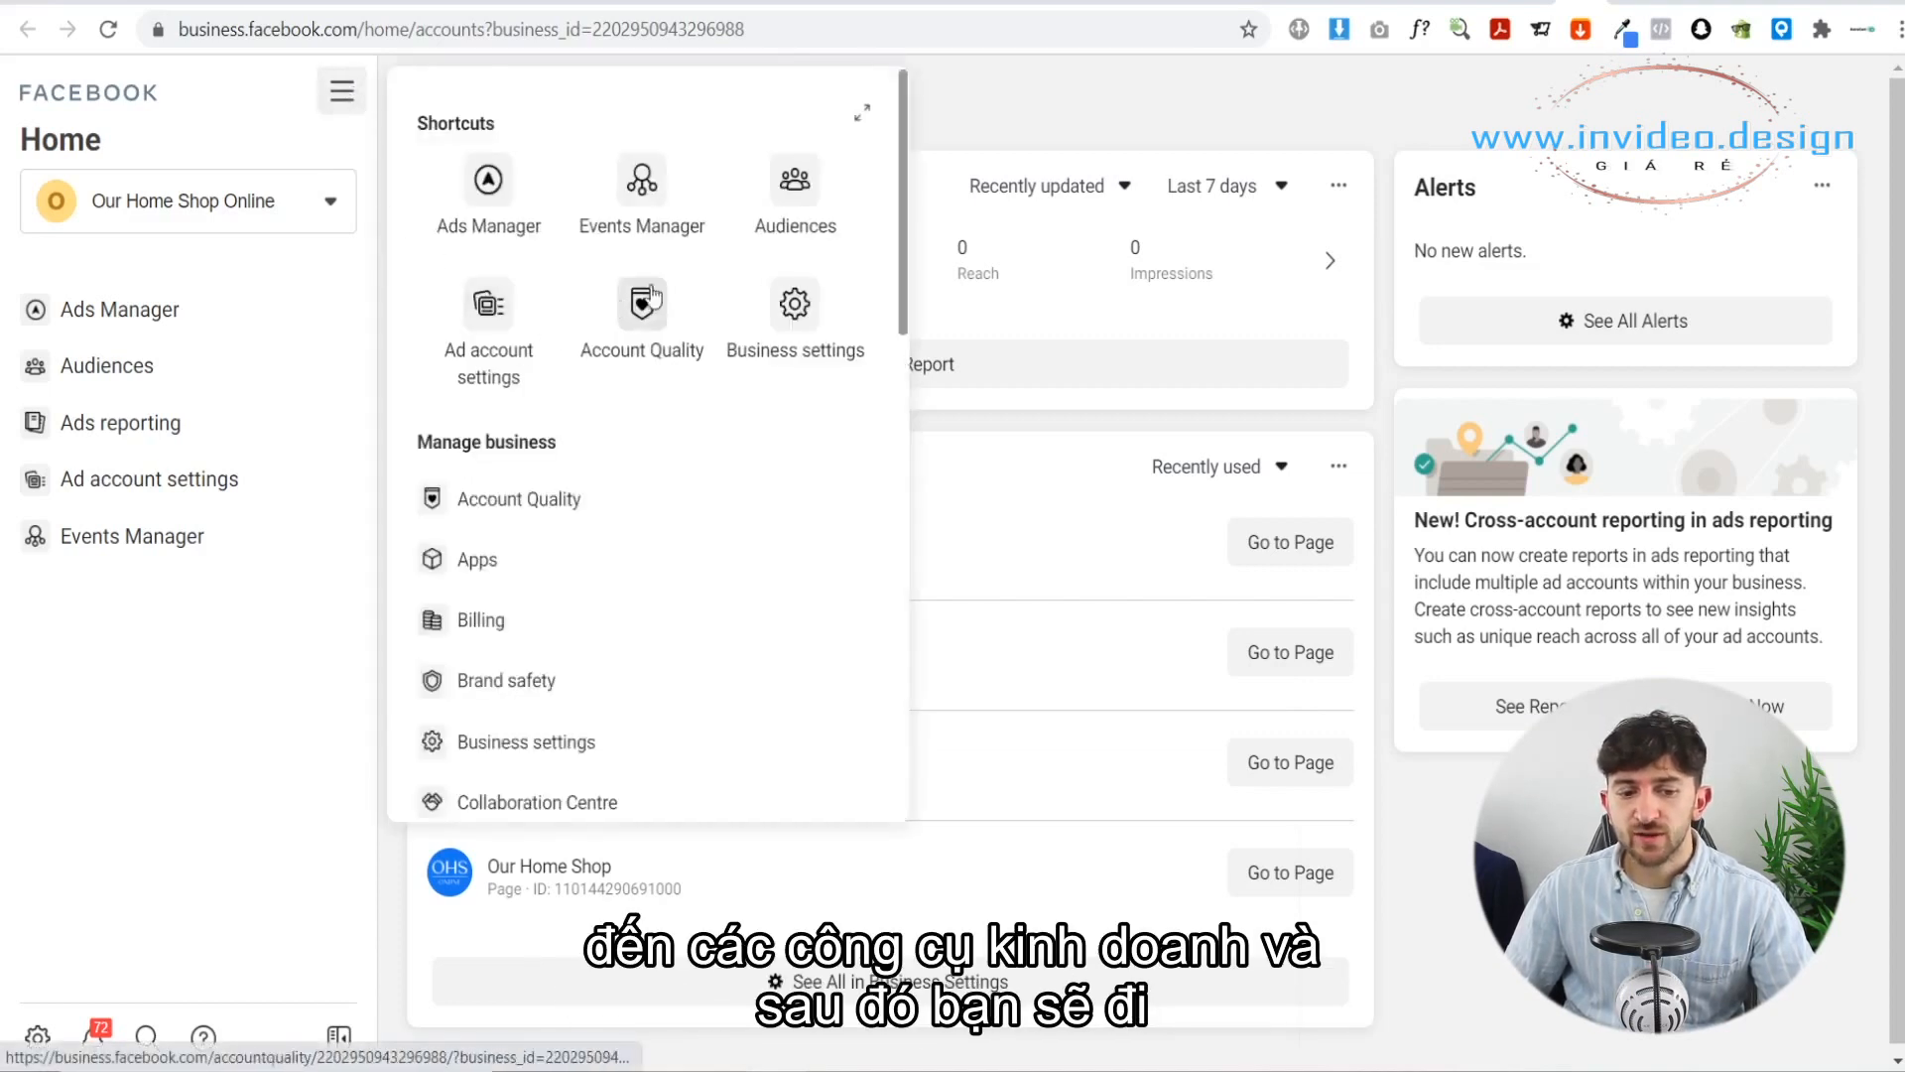
click(702, 236)
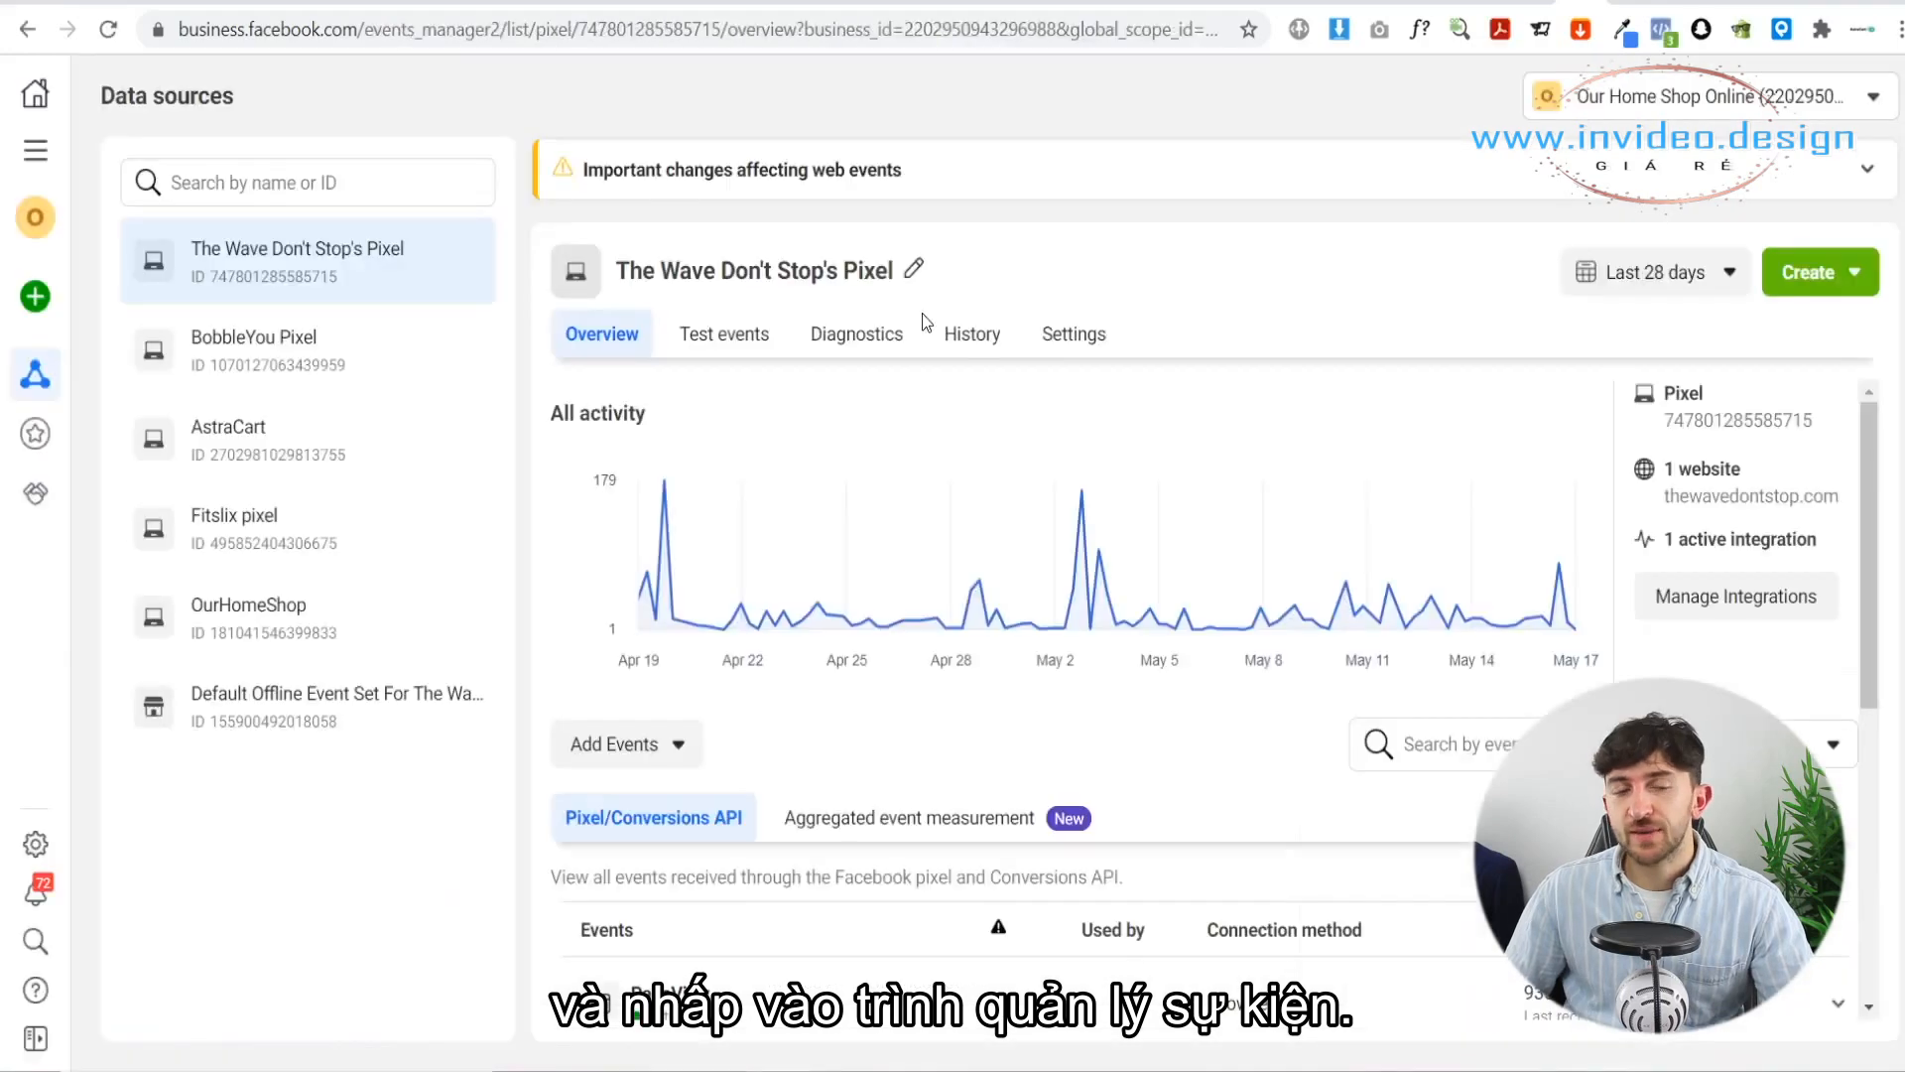
mouse_move(57, 303)
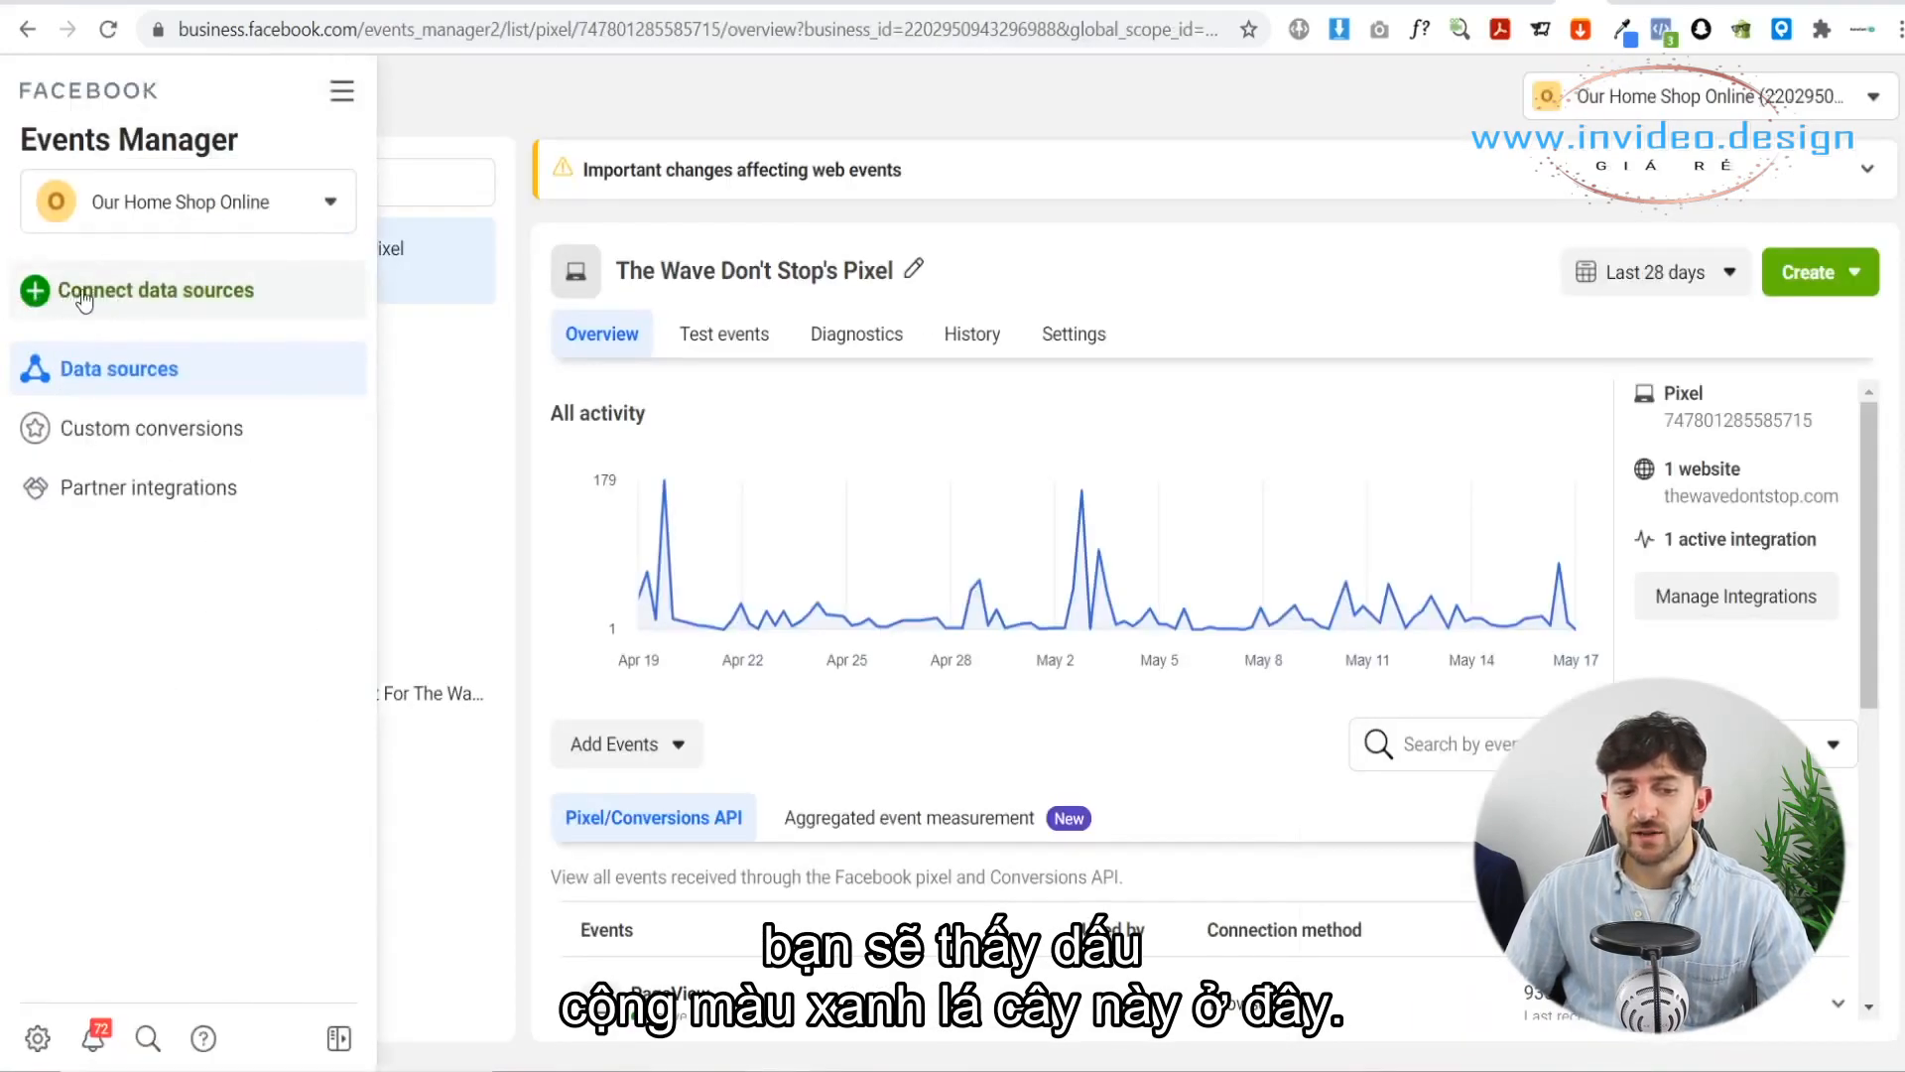
click(82, 289)
click(543, 595)
click(1454, 739)
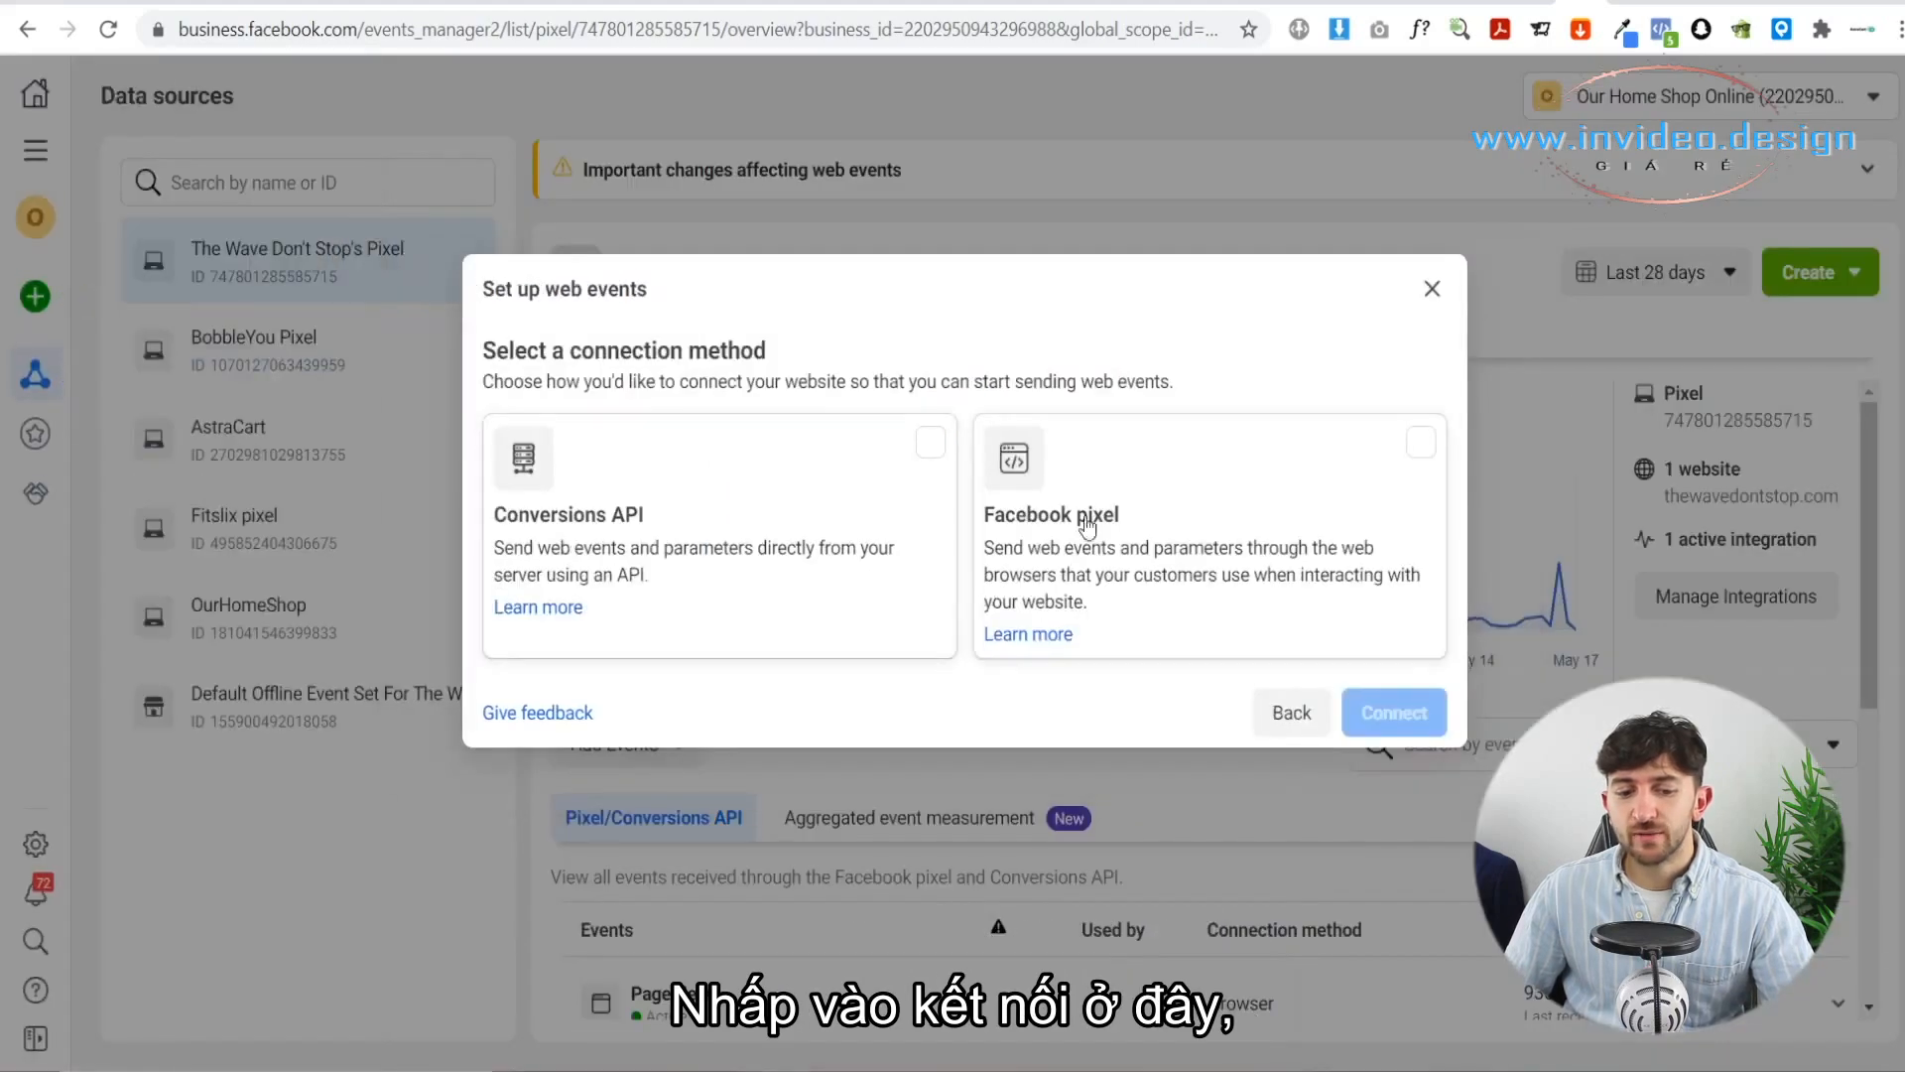
click(1171, 501)
click(1394, 713)
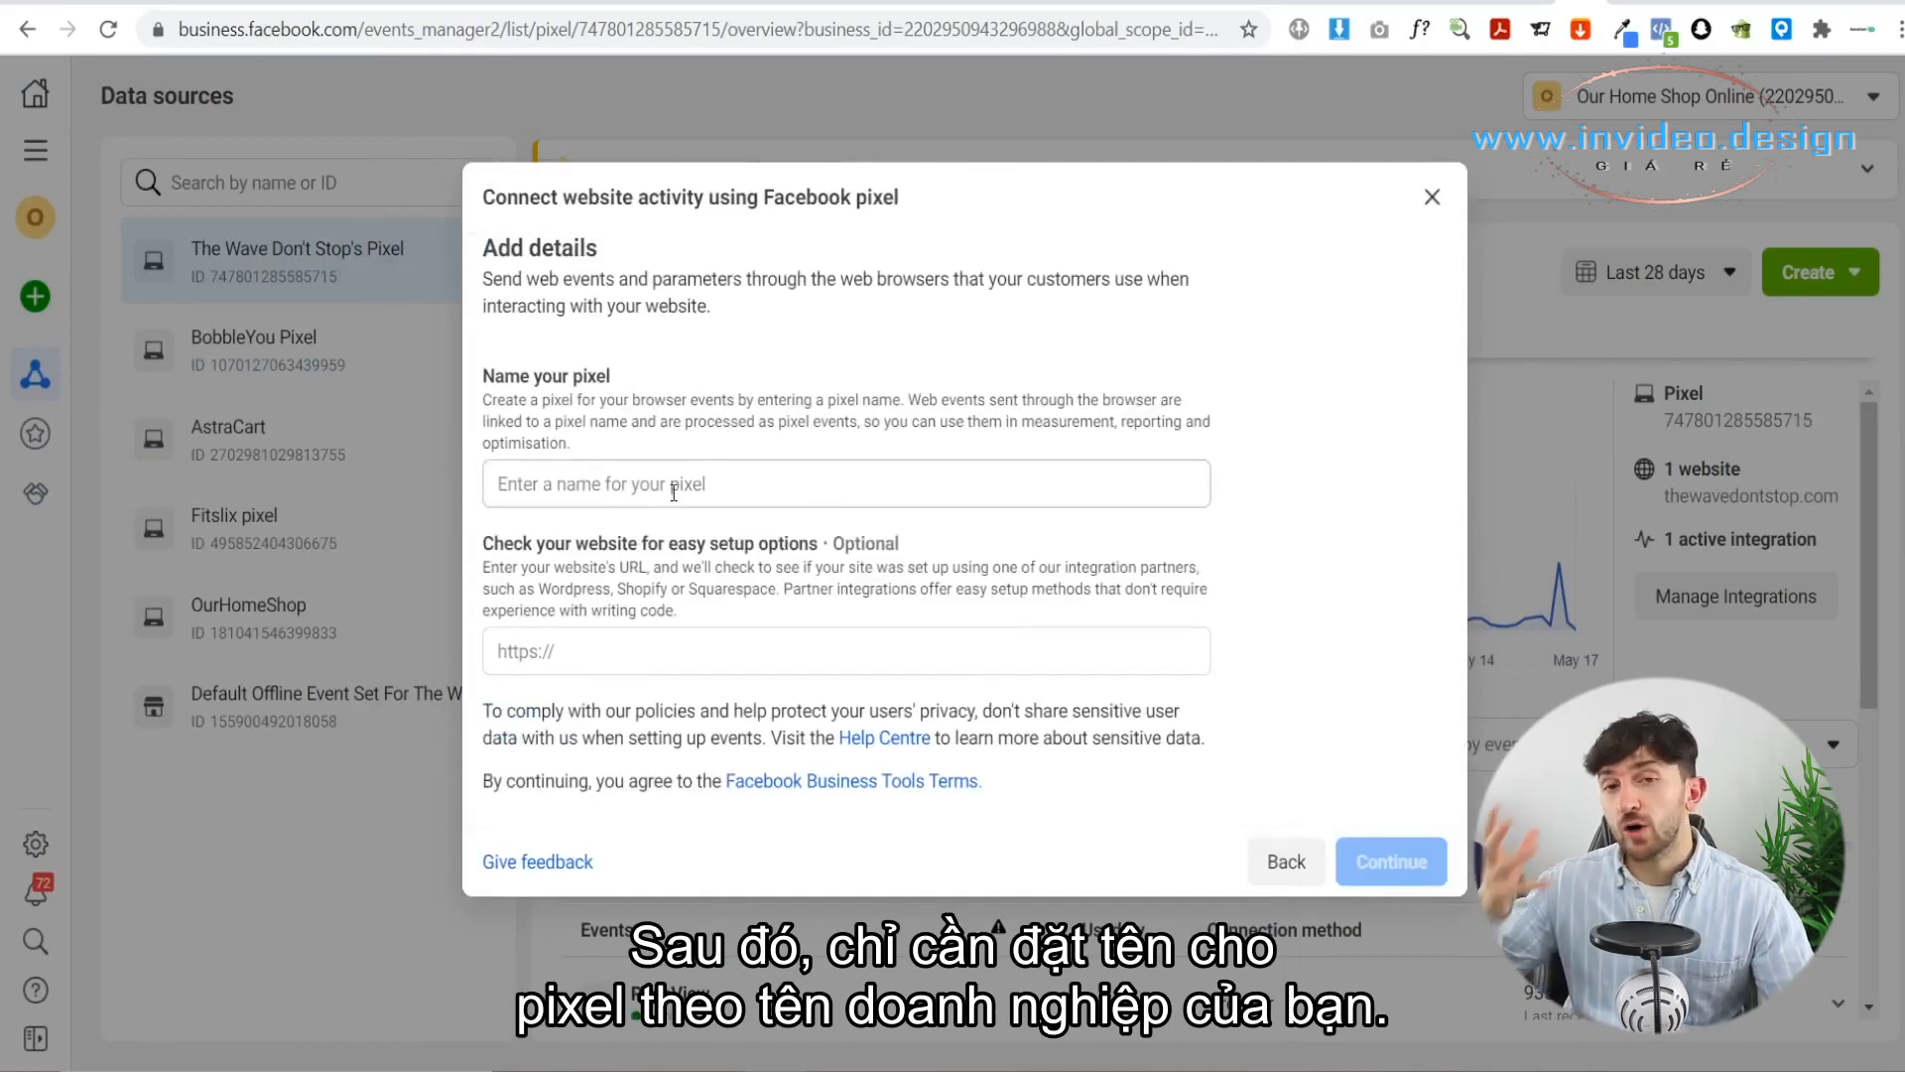
click(674, 484)
text(PrendyPress Pixel)
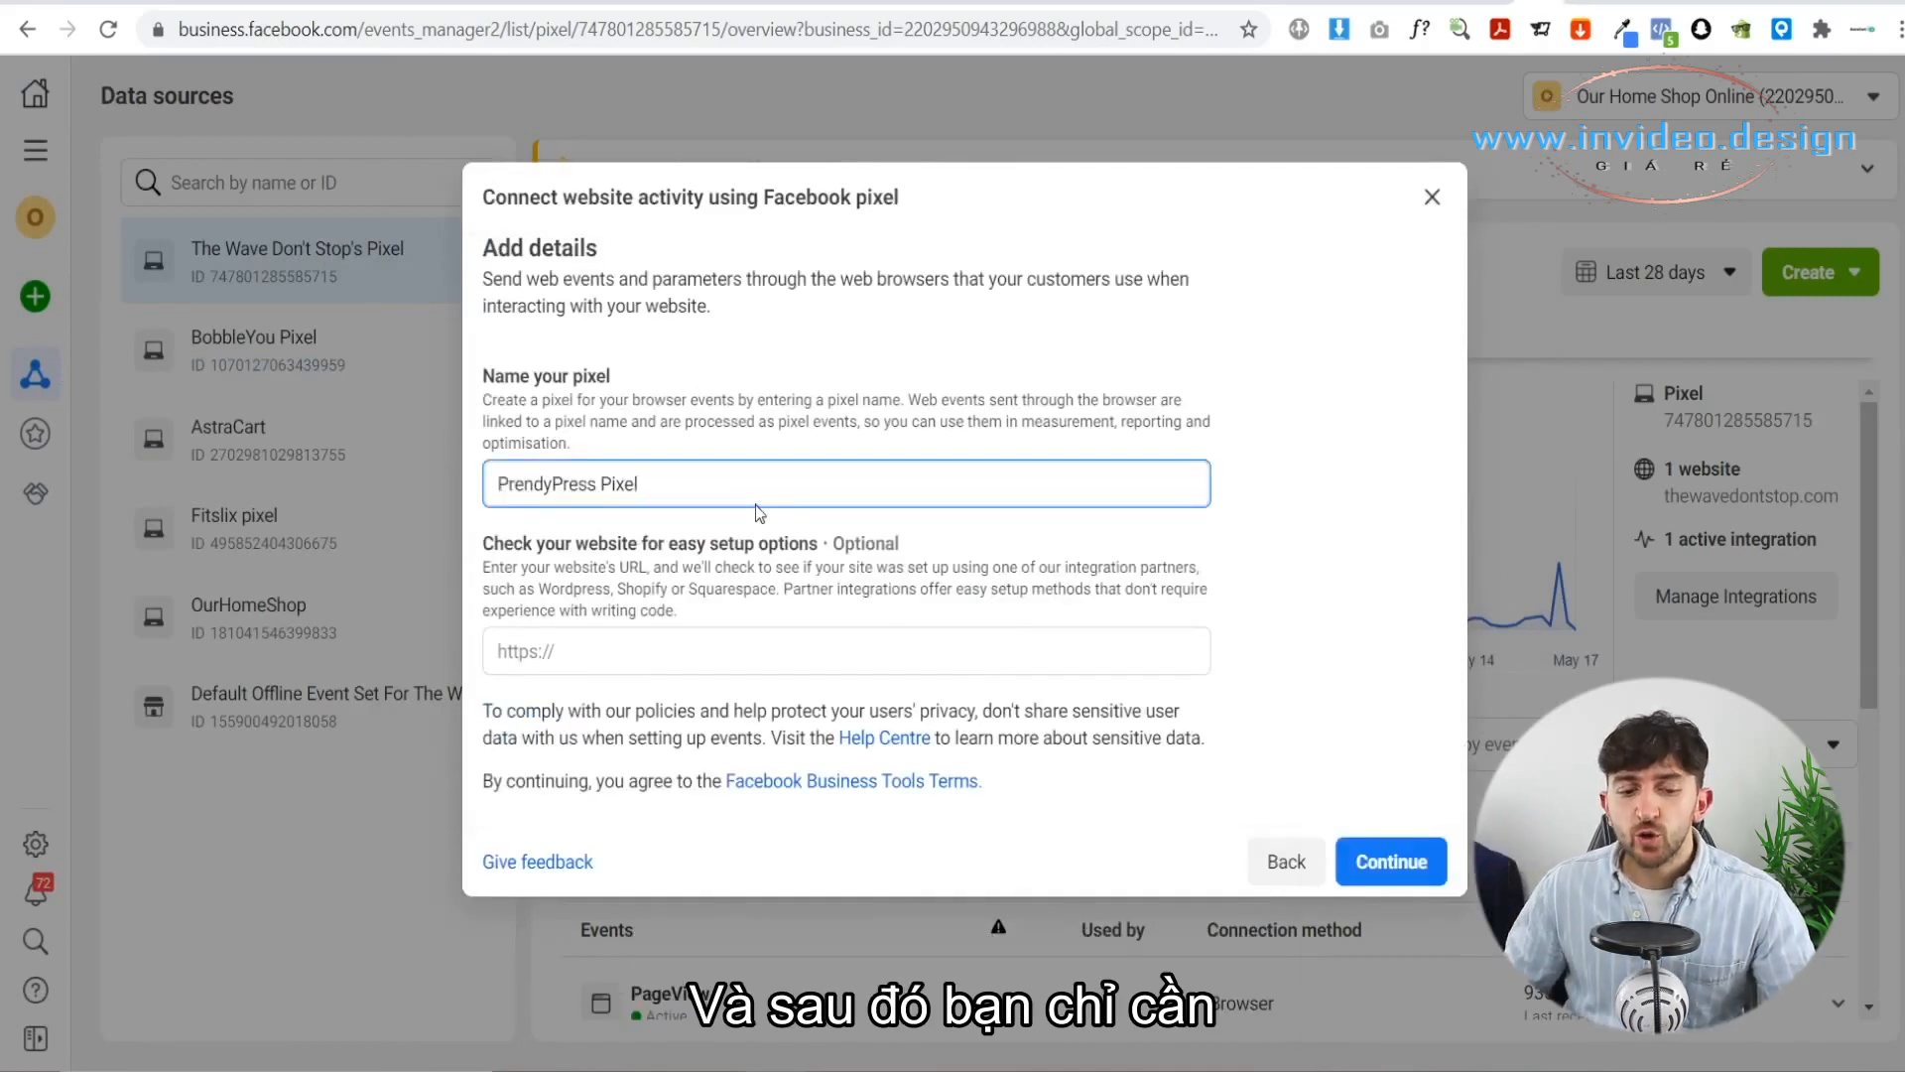
click(626, 649)
text(prendypress.com/)
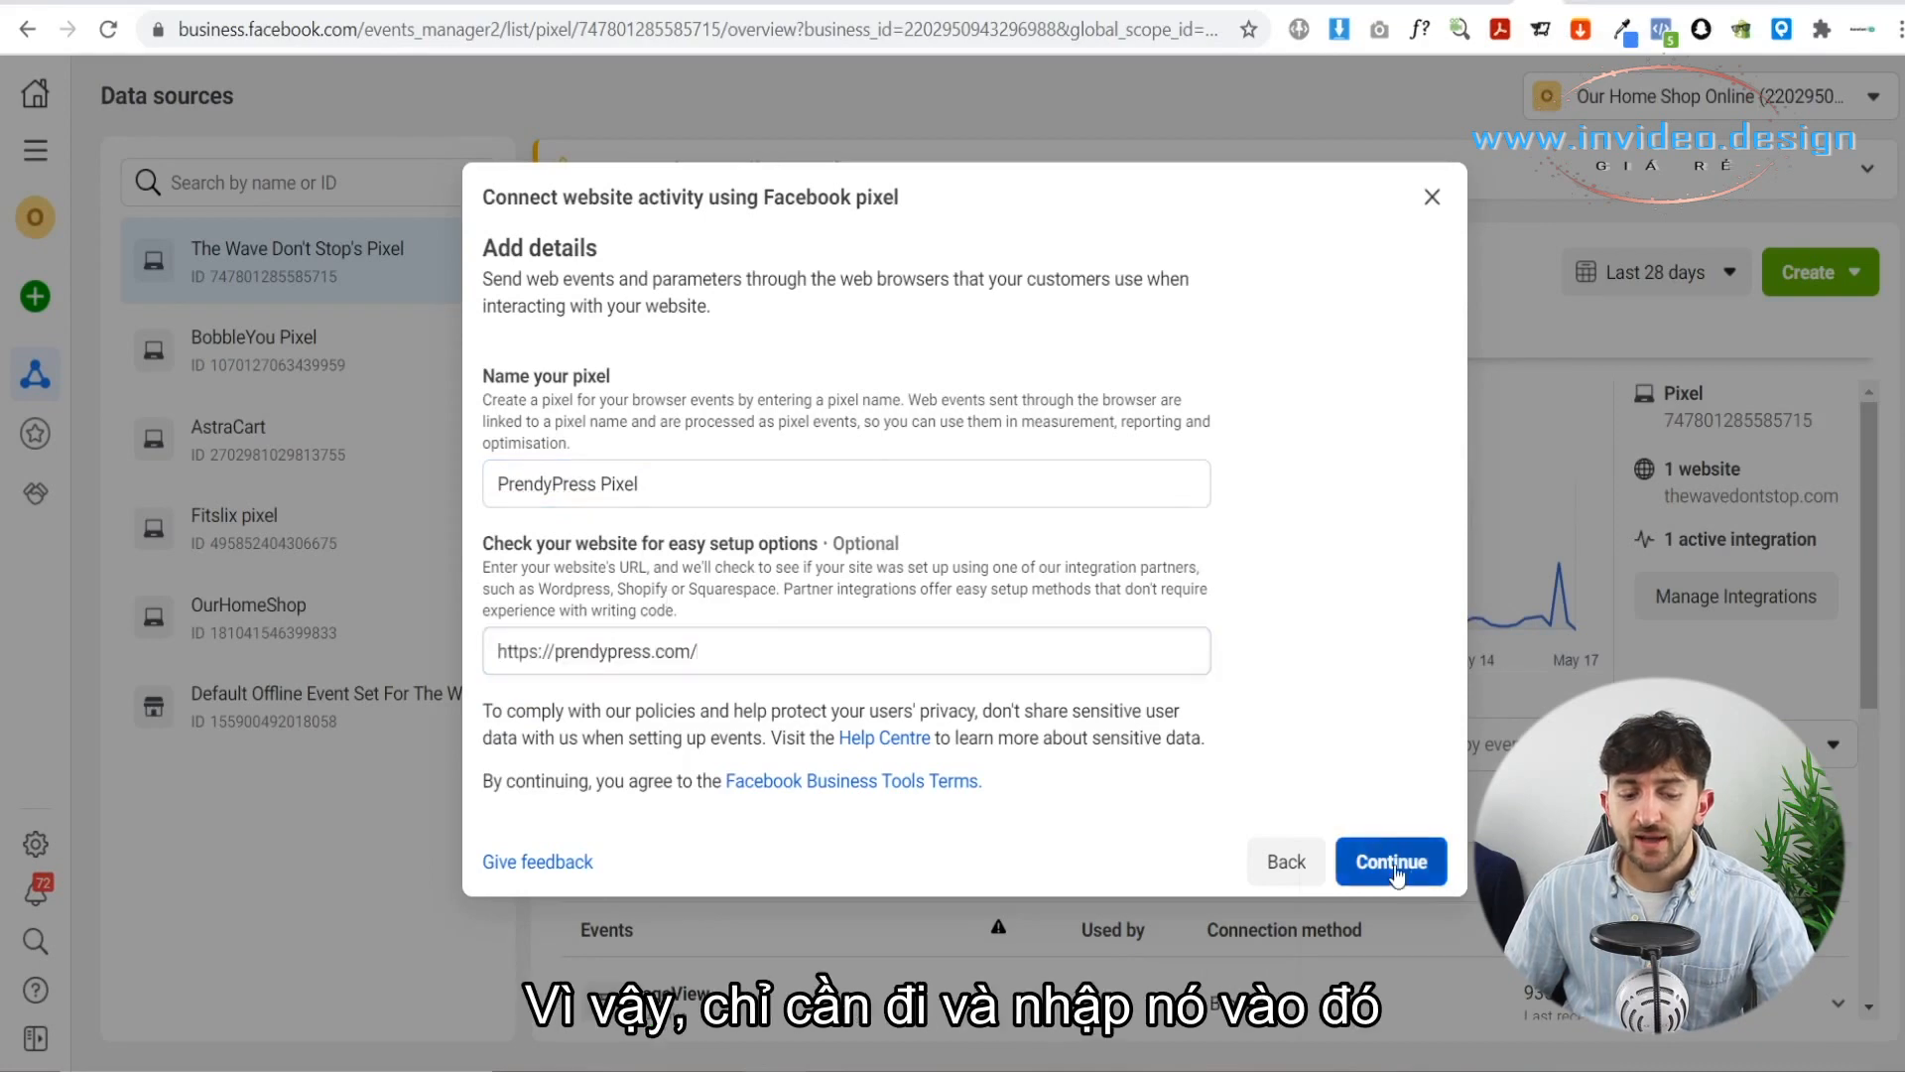
click(1392, 861)
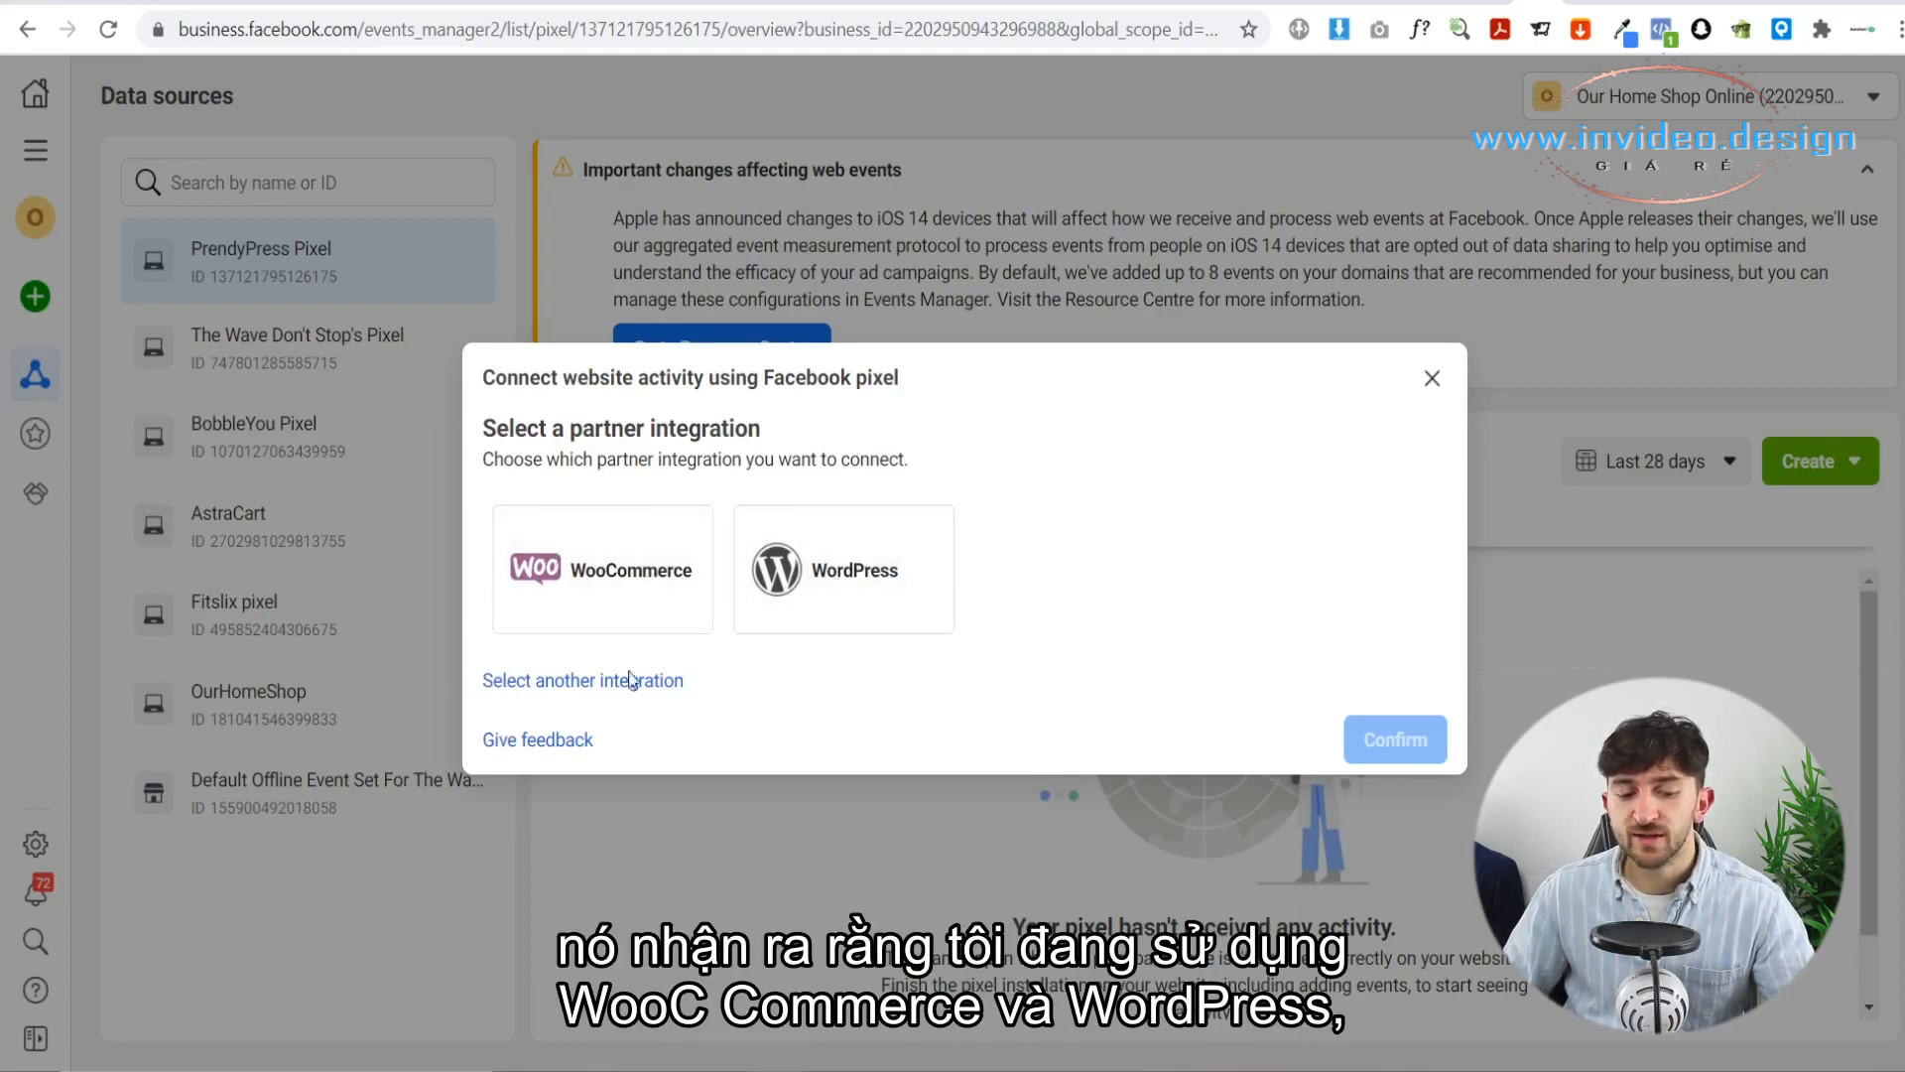
Step: Look through the full list of partner integrations available for connecting the pixel
click(671, 683)
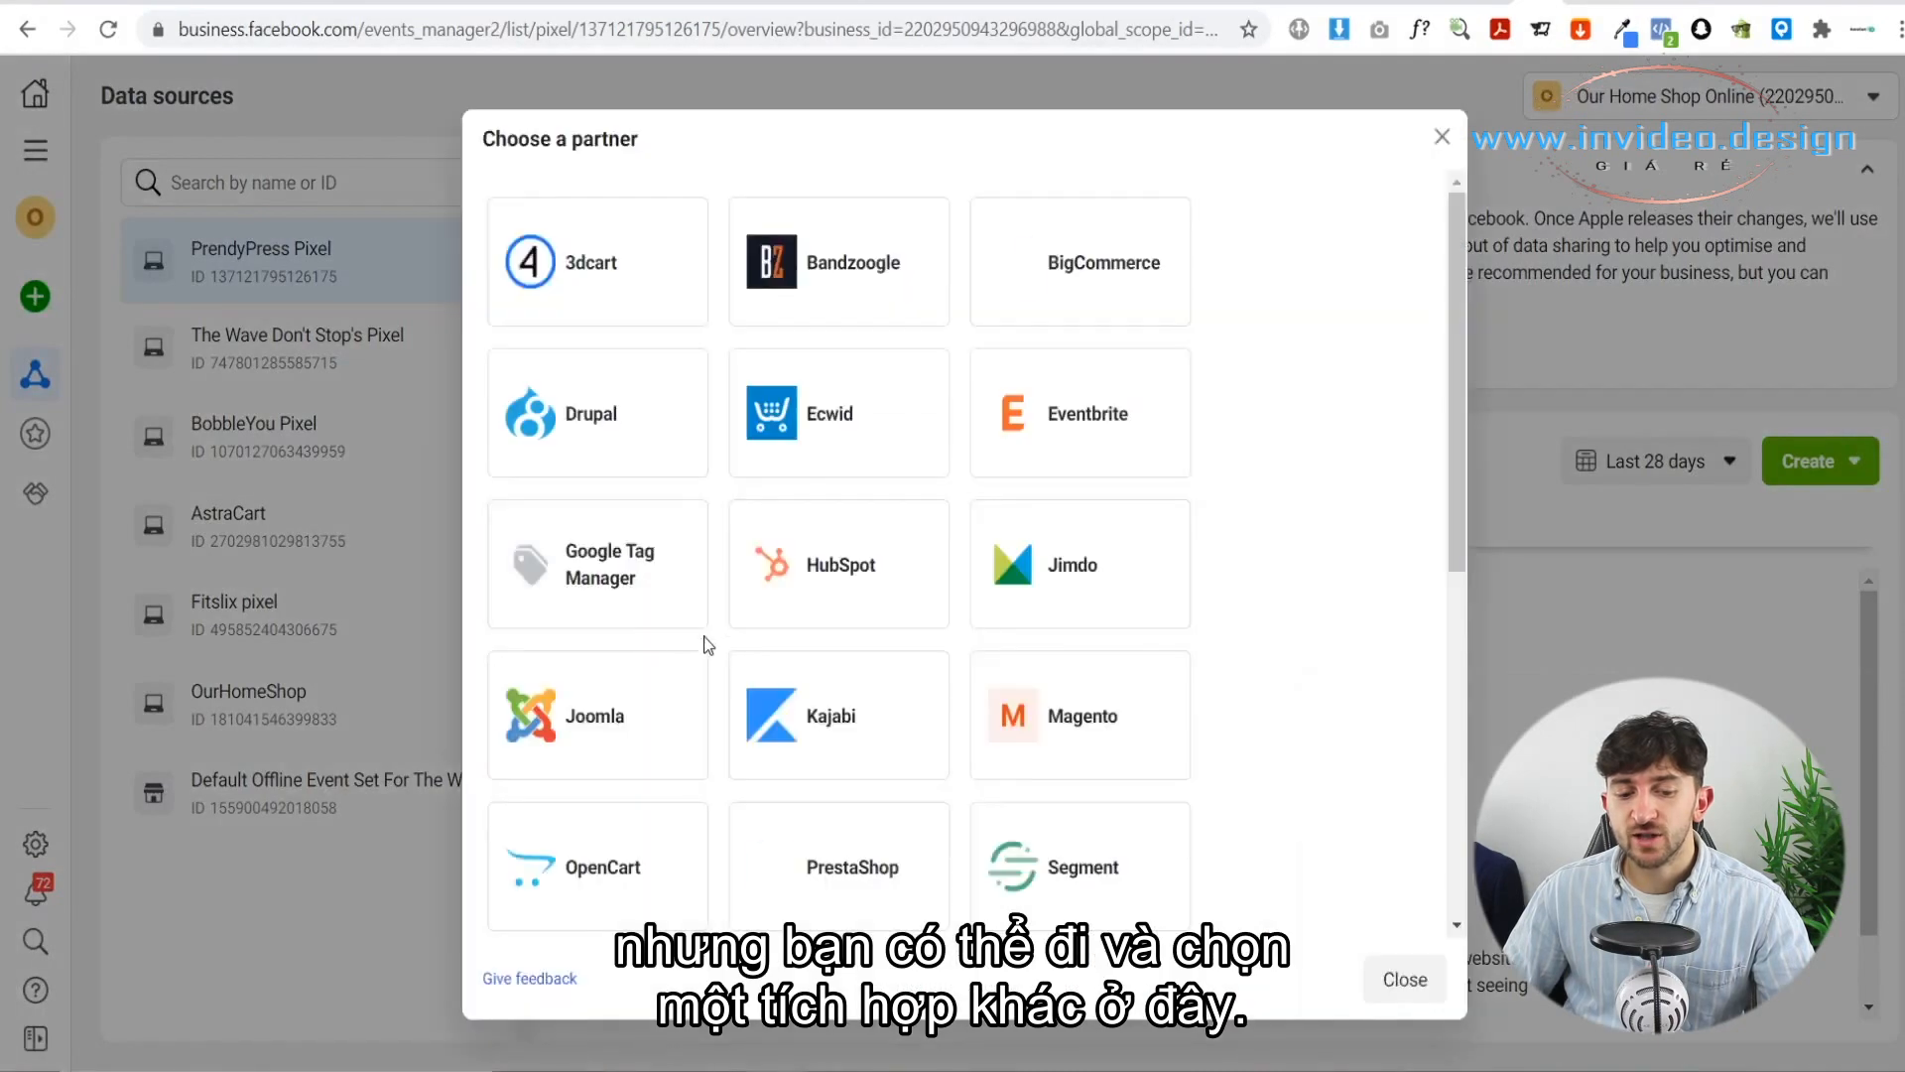
scroll(1161, 397, down, 7)
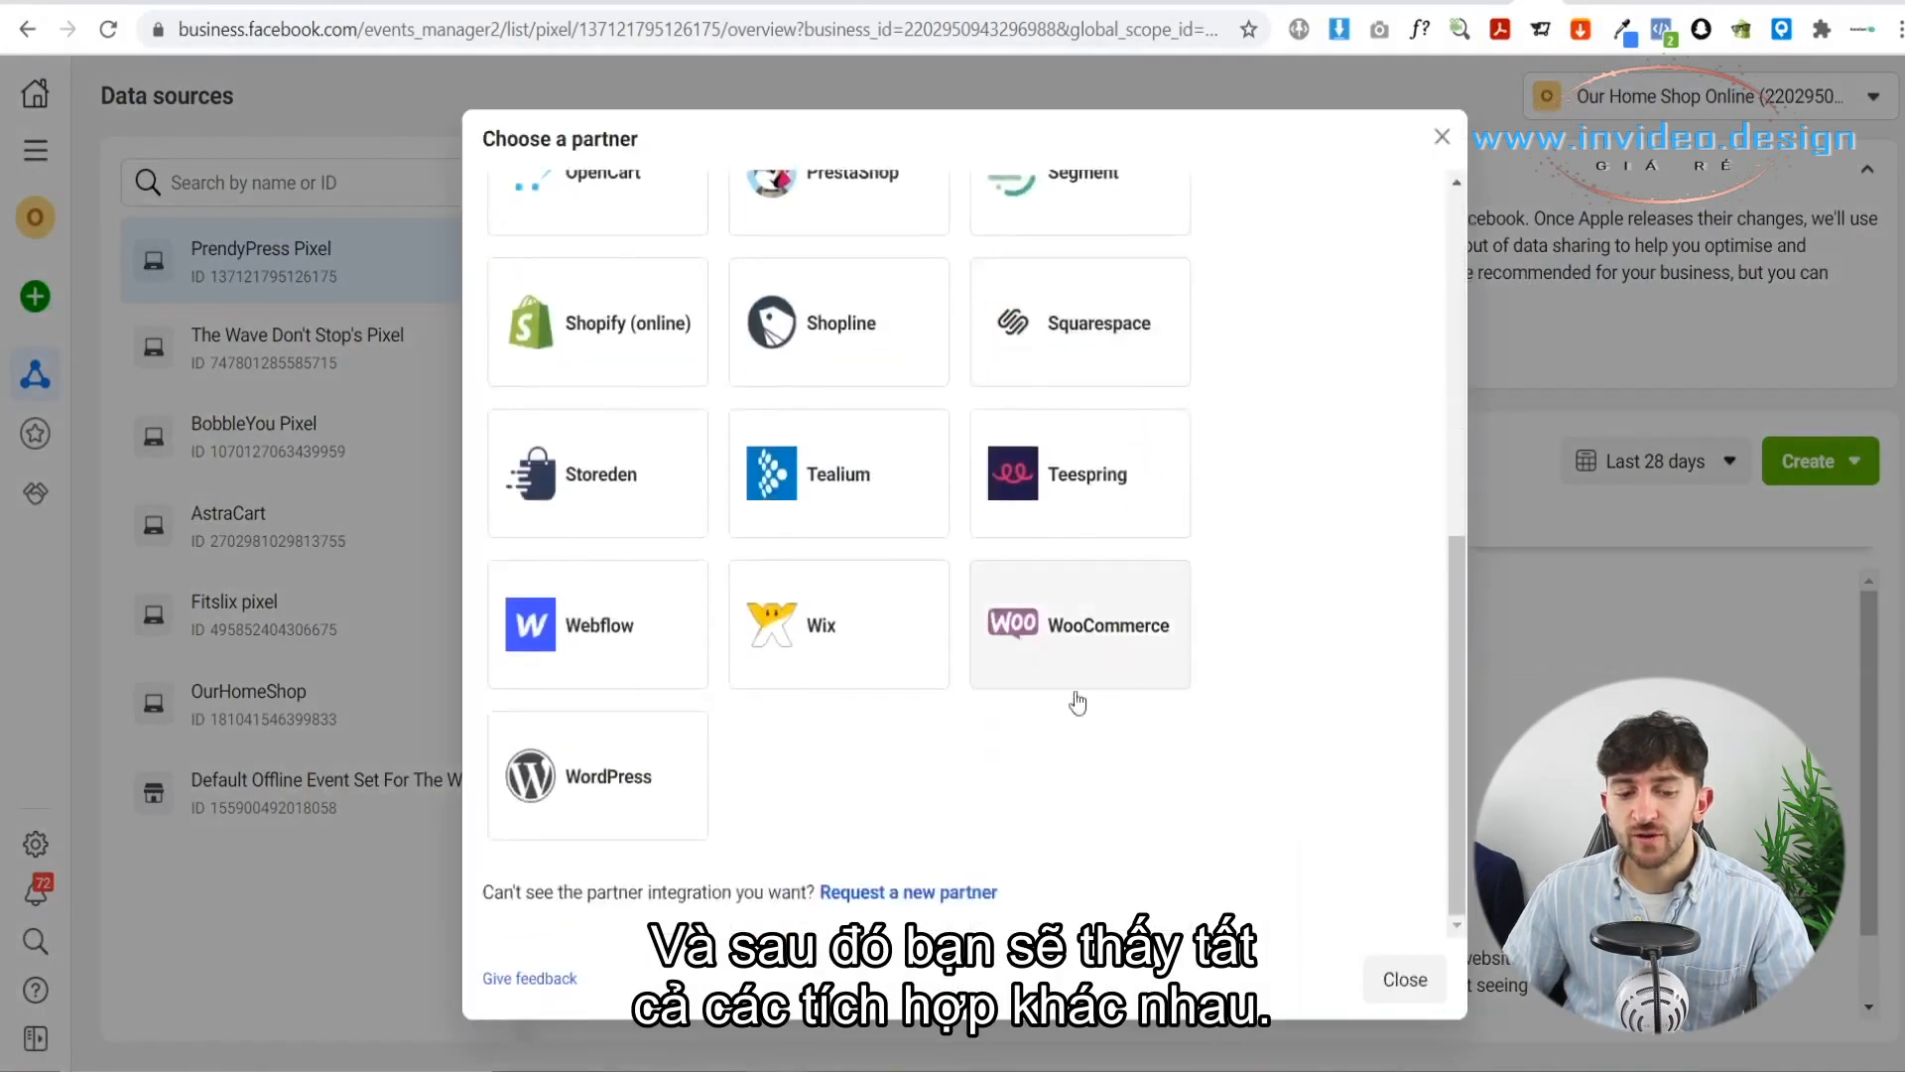
scroll(607, 574, up, 3)
scroll(1072, 783, down, 2)
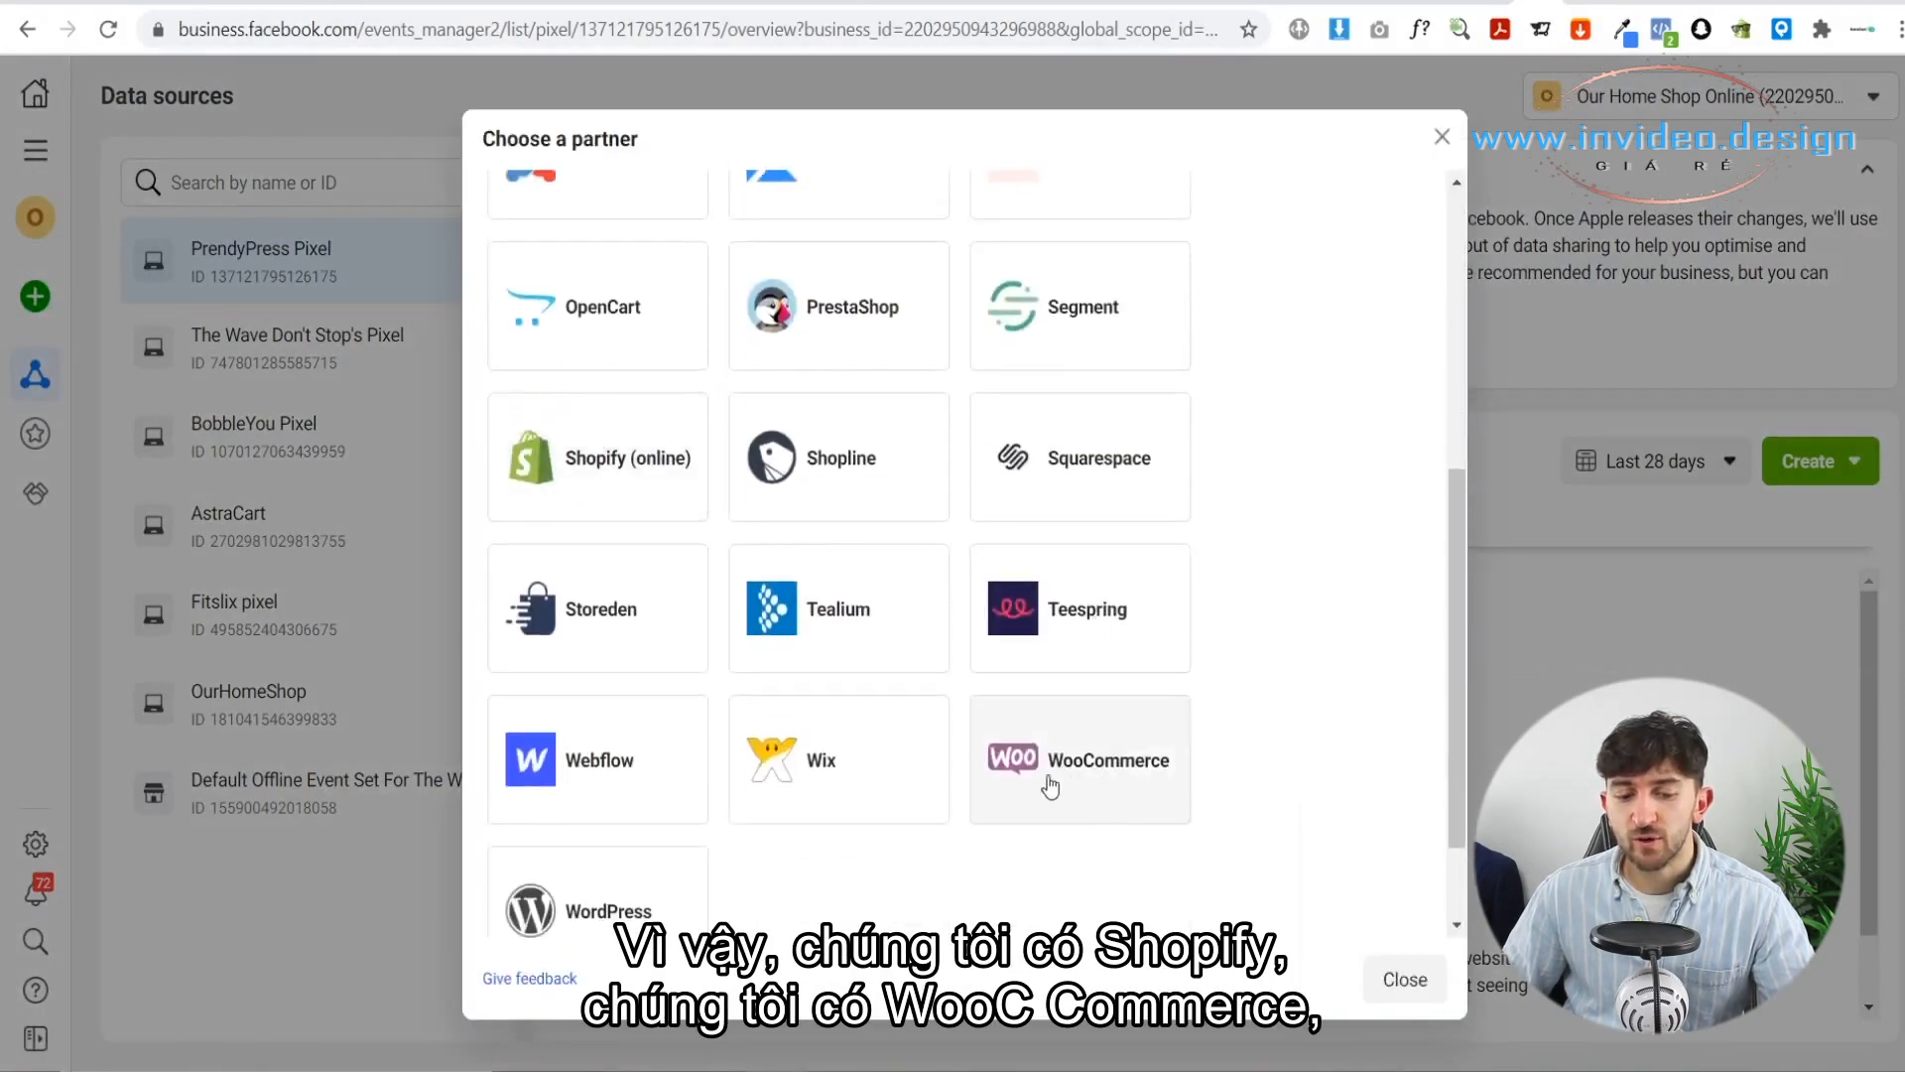
scroll(769, 756, up, 2)
scroll(848, 683, up, 4)
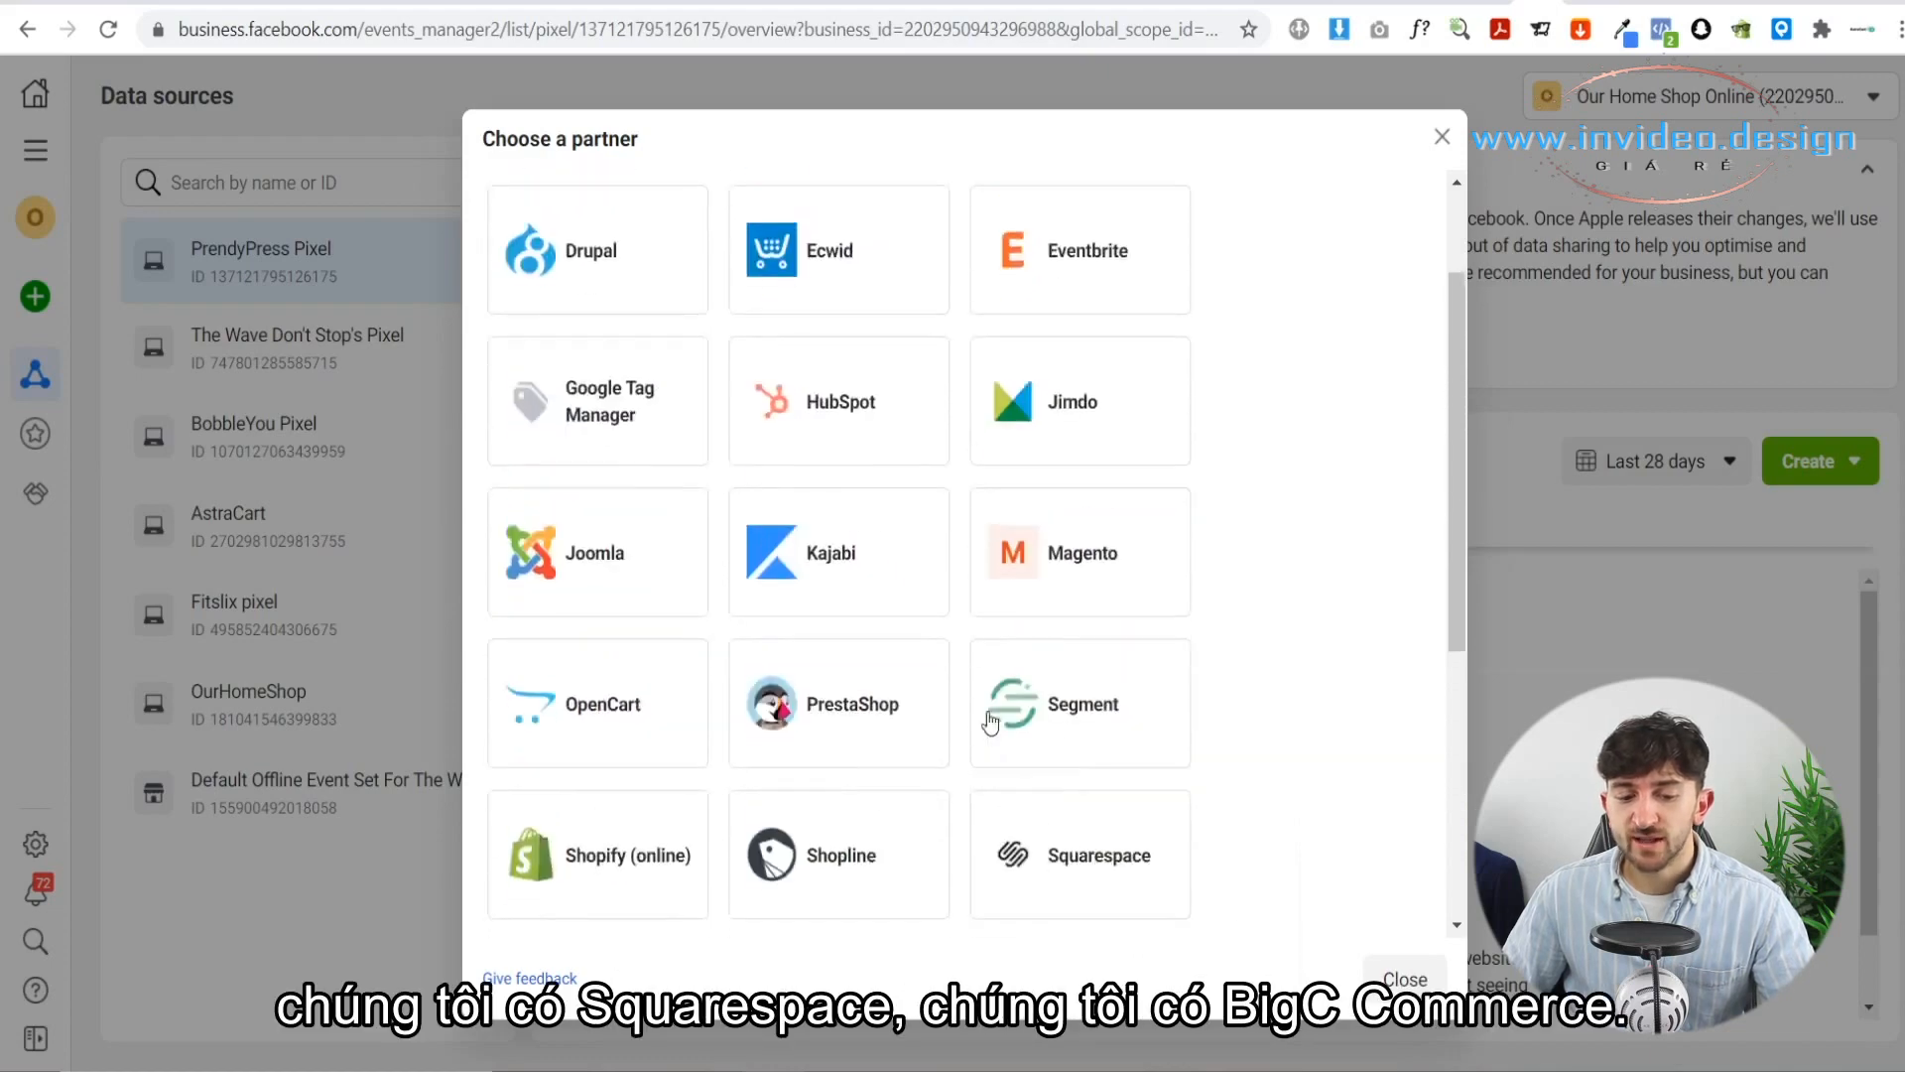
scroll(1141, 496, down, 1)
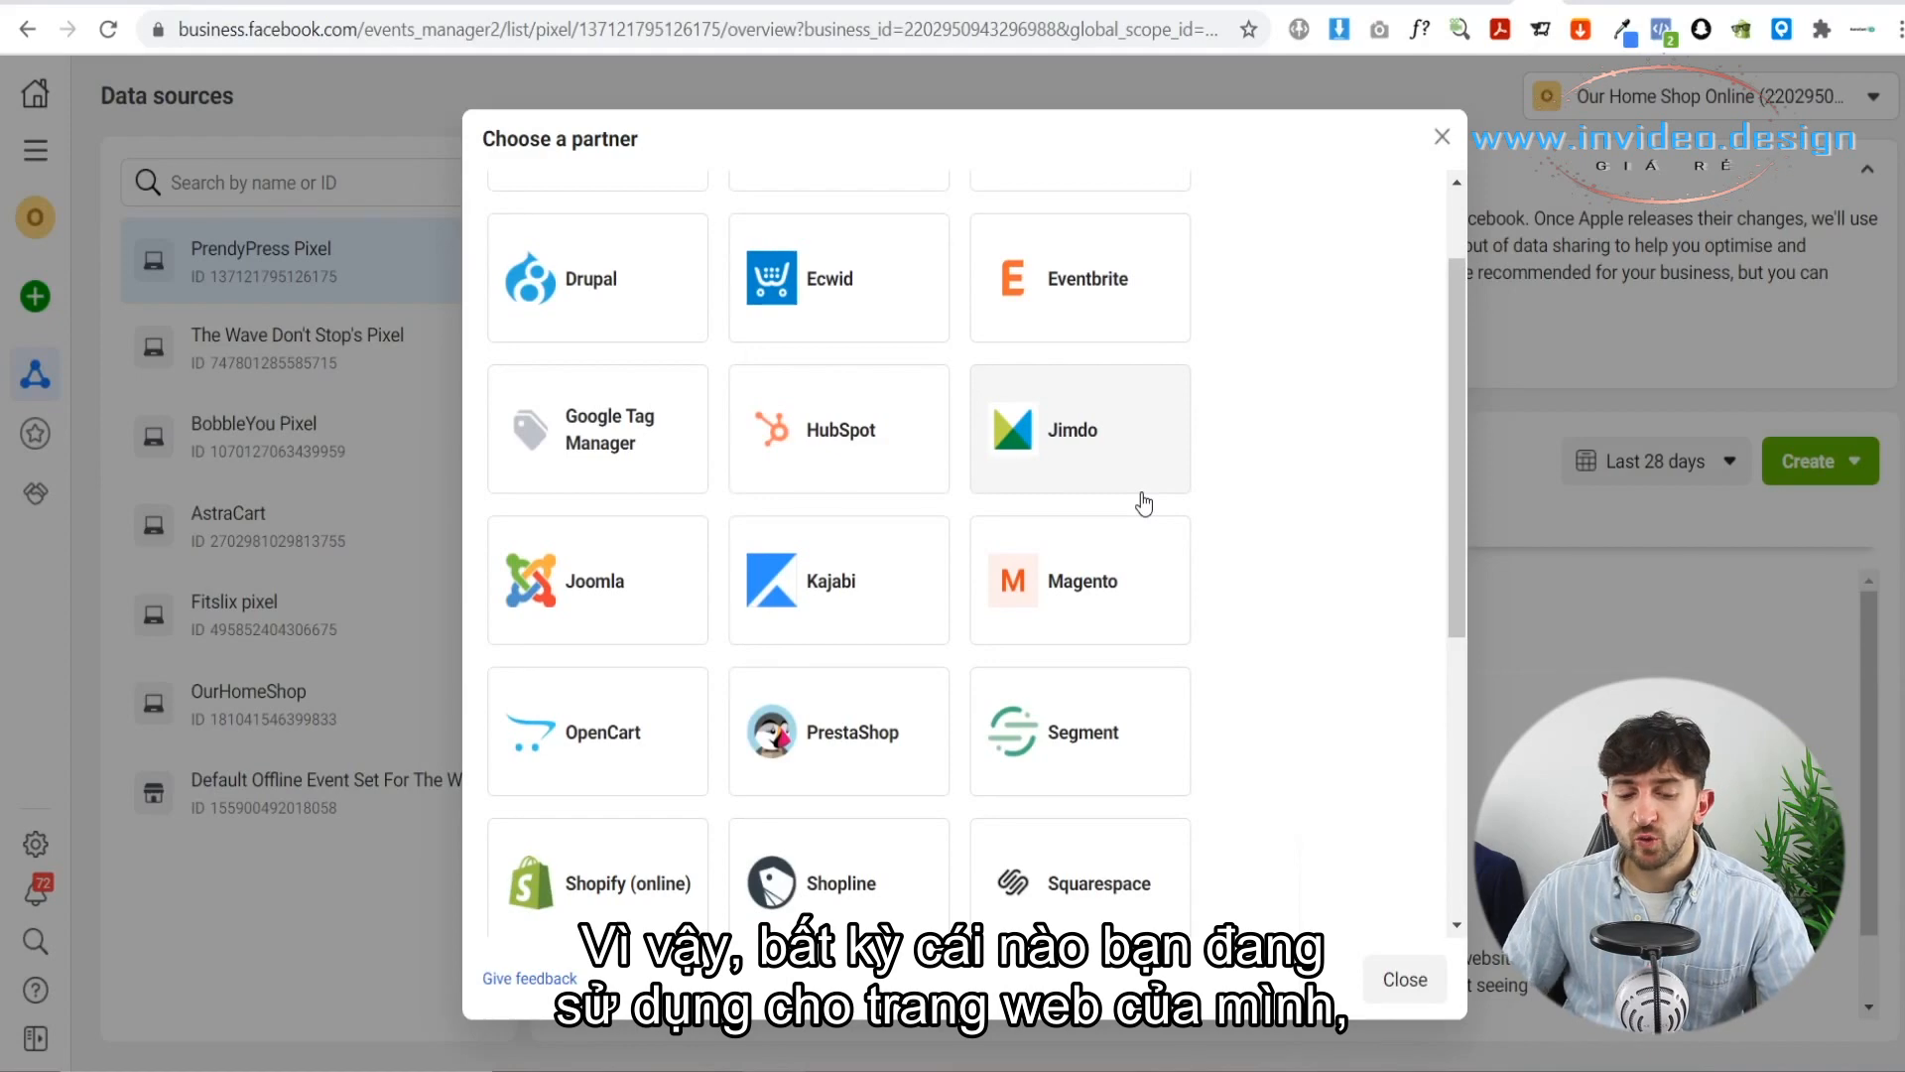
scroll(1141, 502, down, 4)
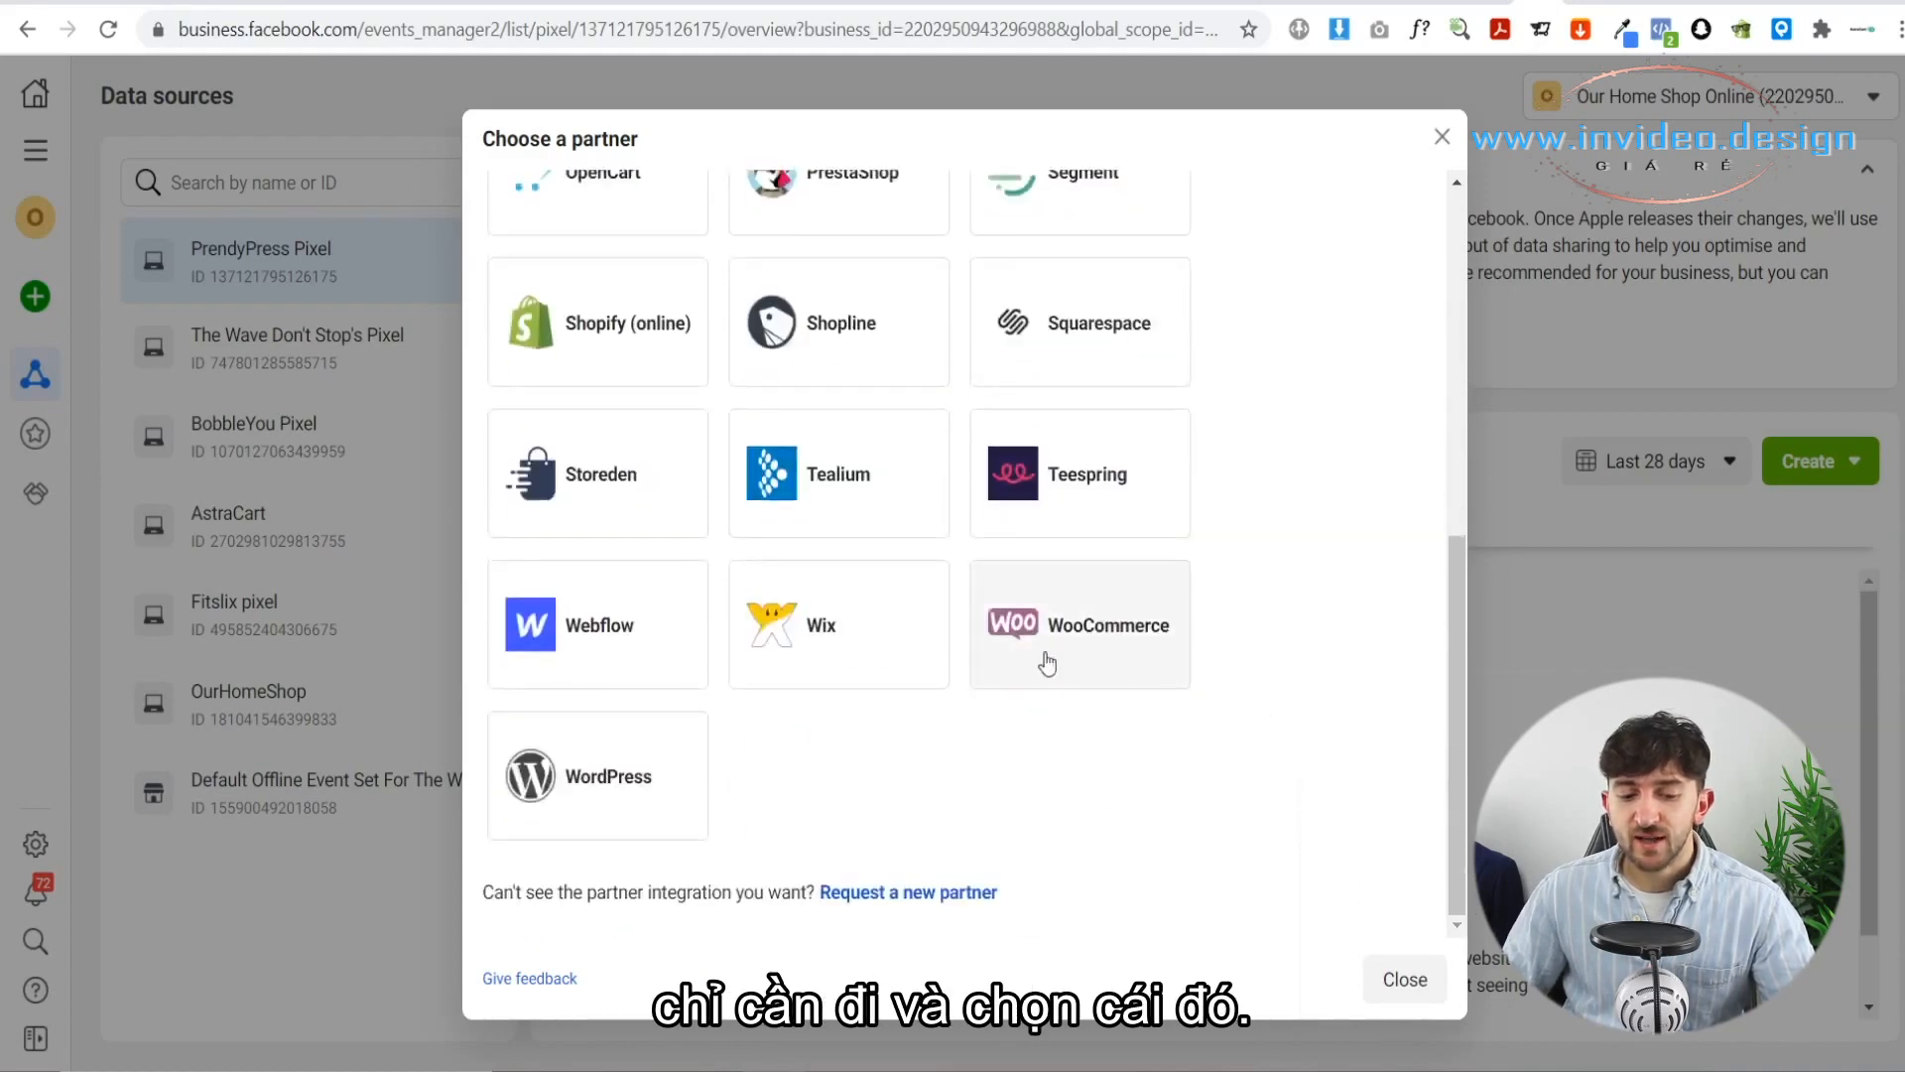
Step: View the WooCommerce connection instructions, return to the partner list and close it
click(1038, 667)
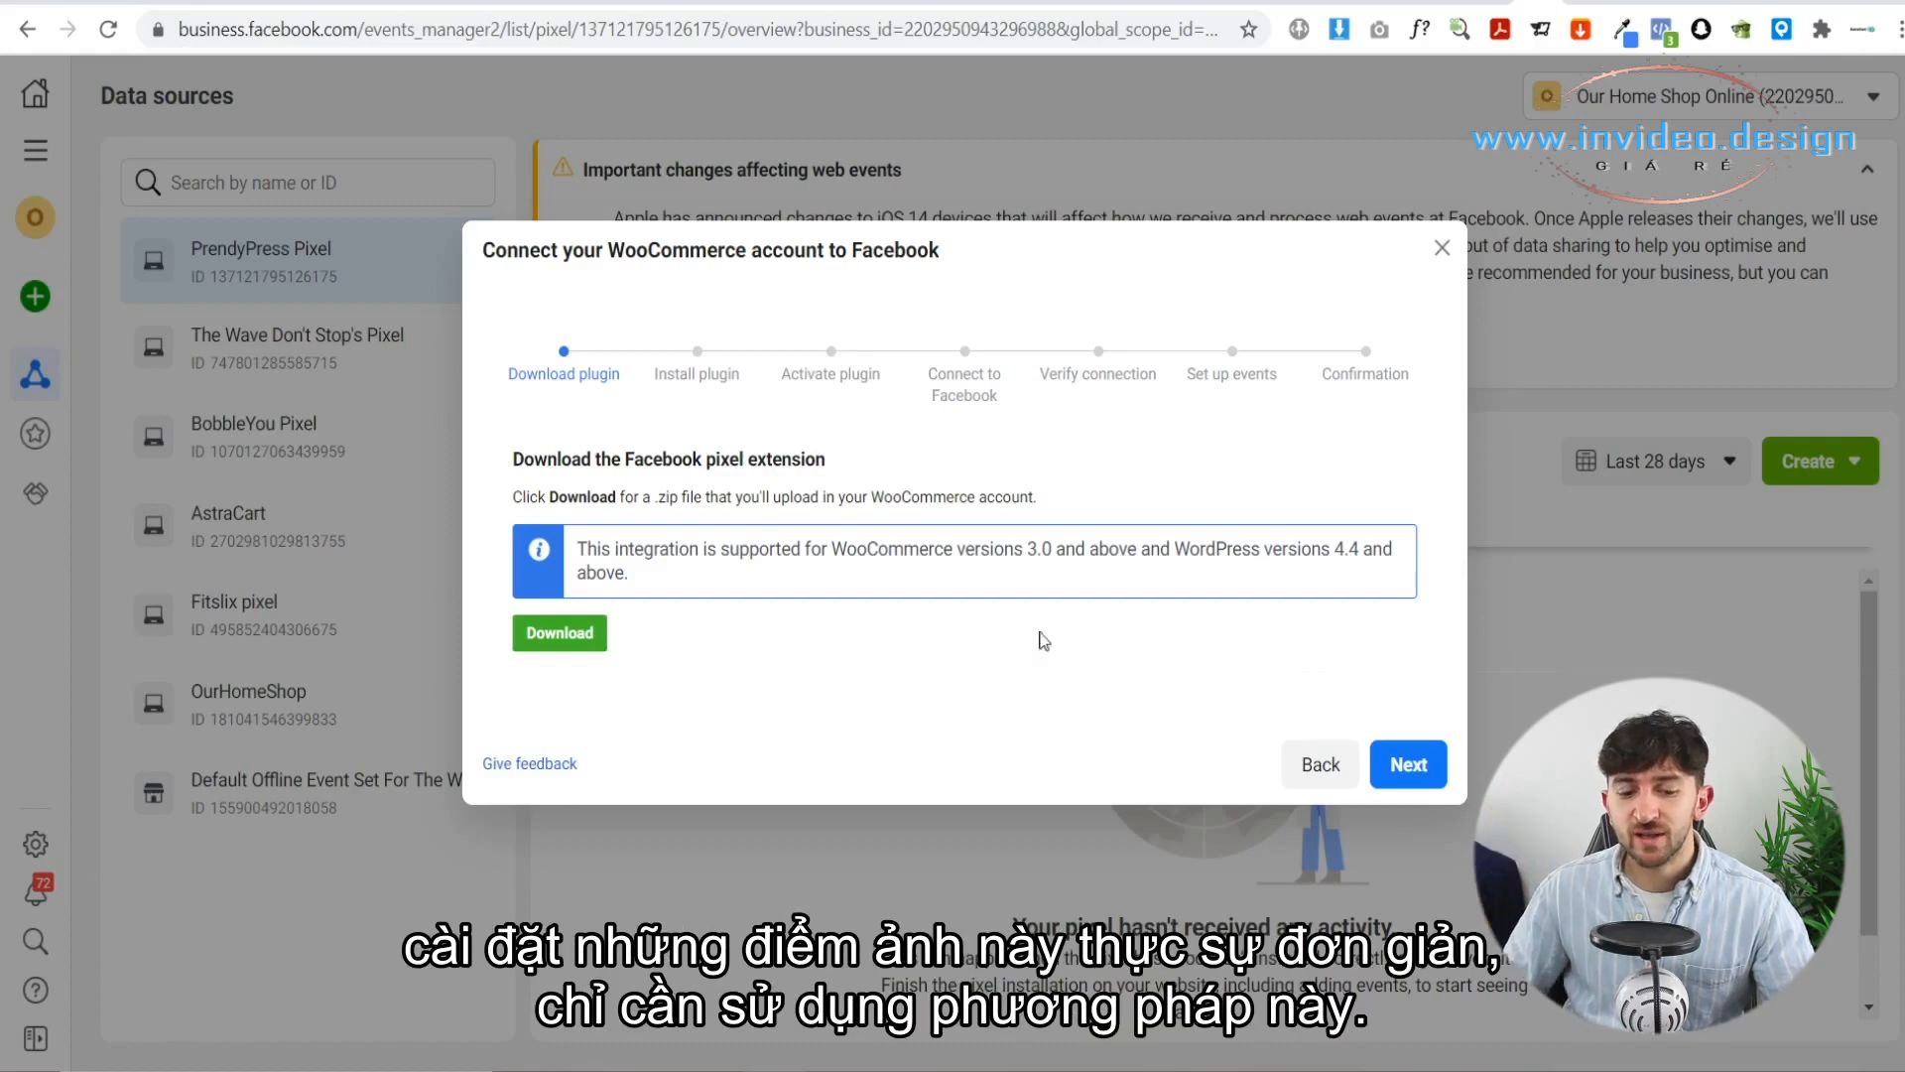
click(1320, 764)
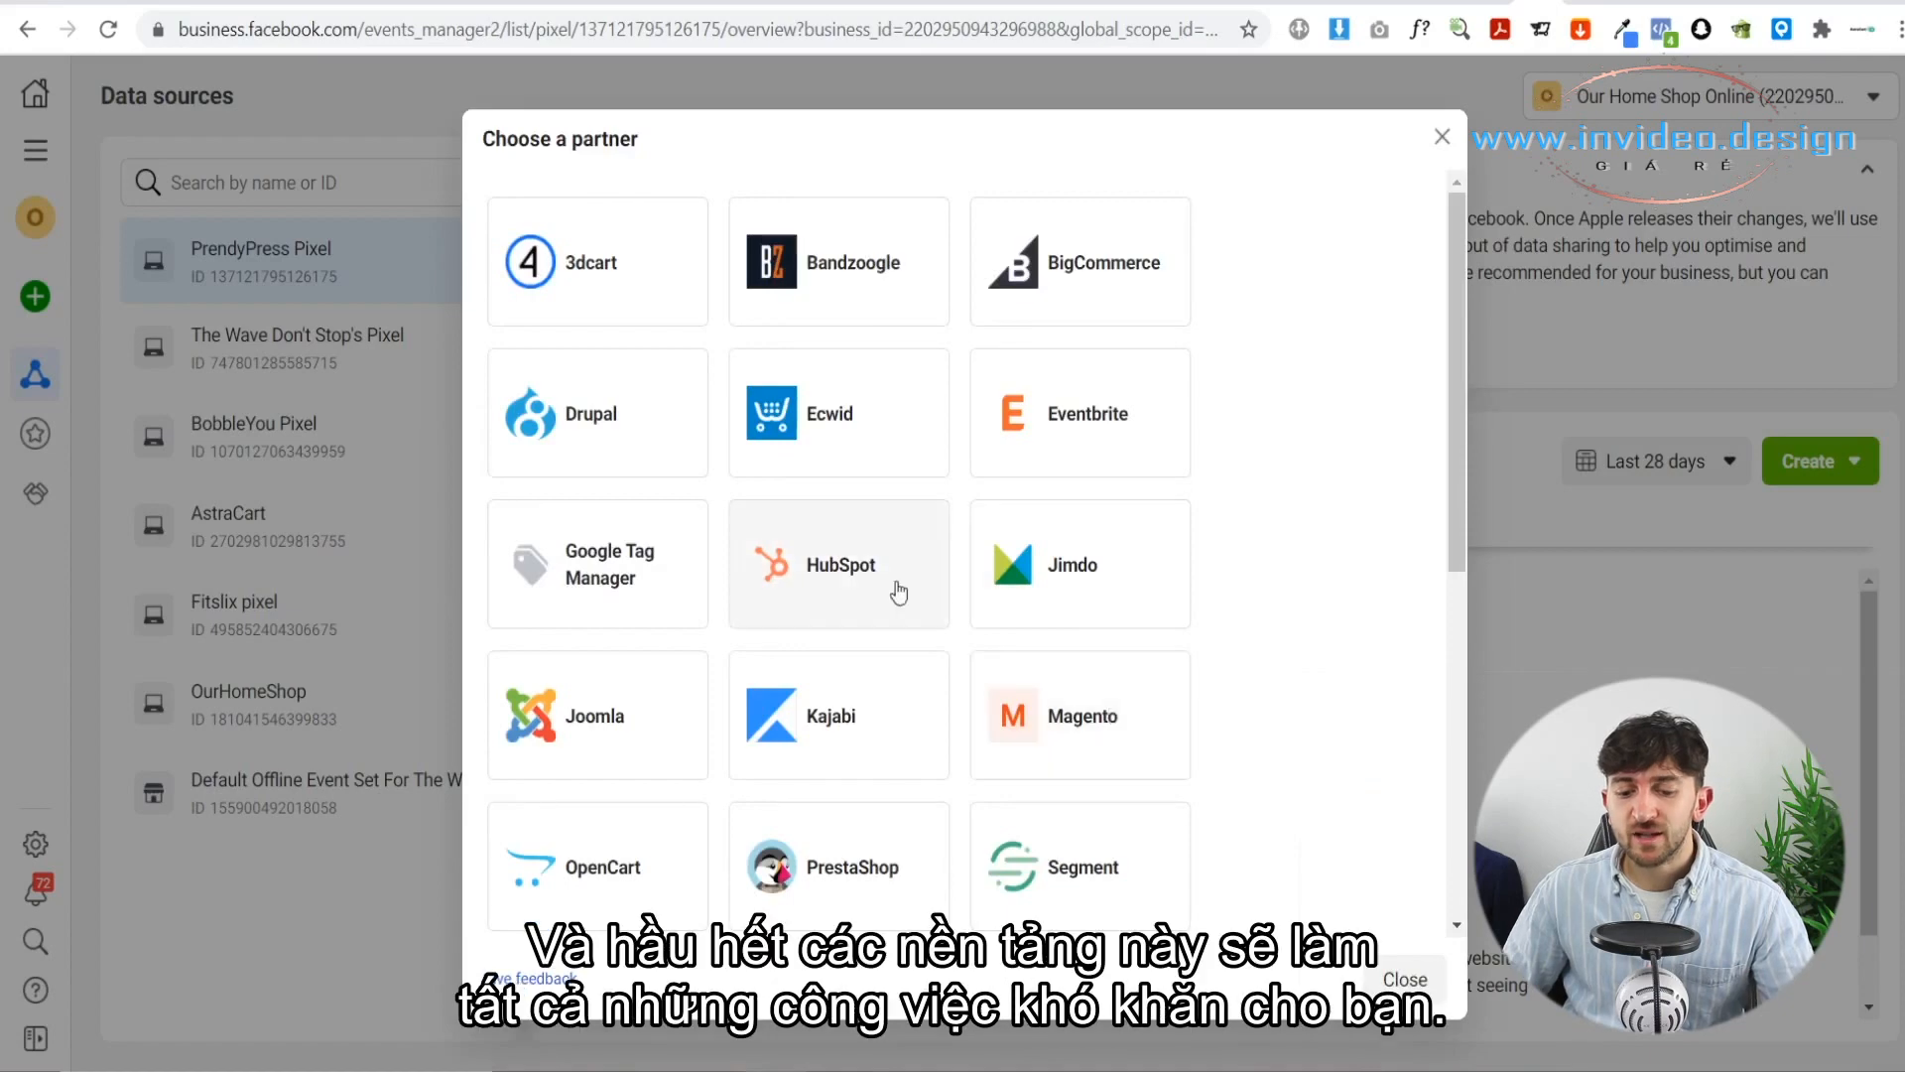
scroll(1182, 519, down, 6)
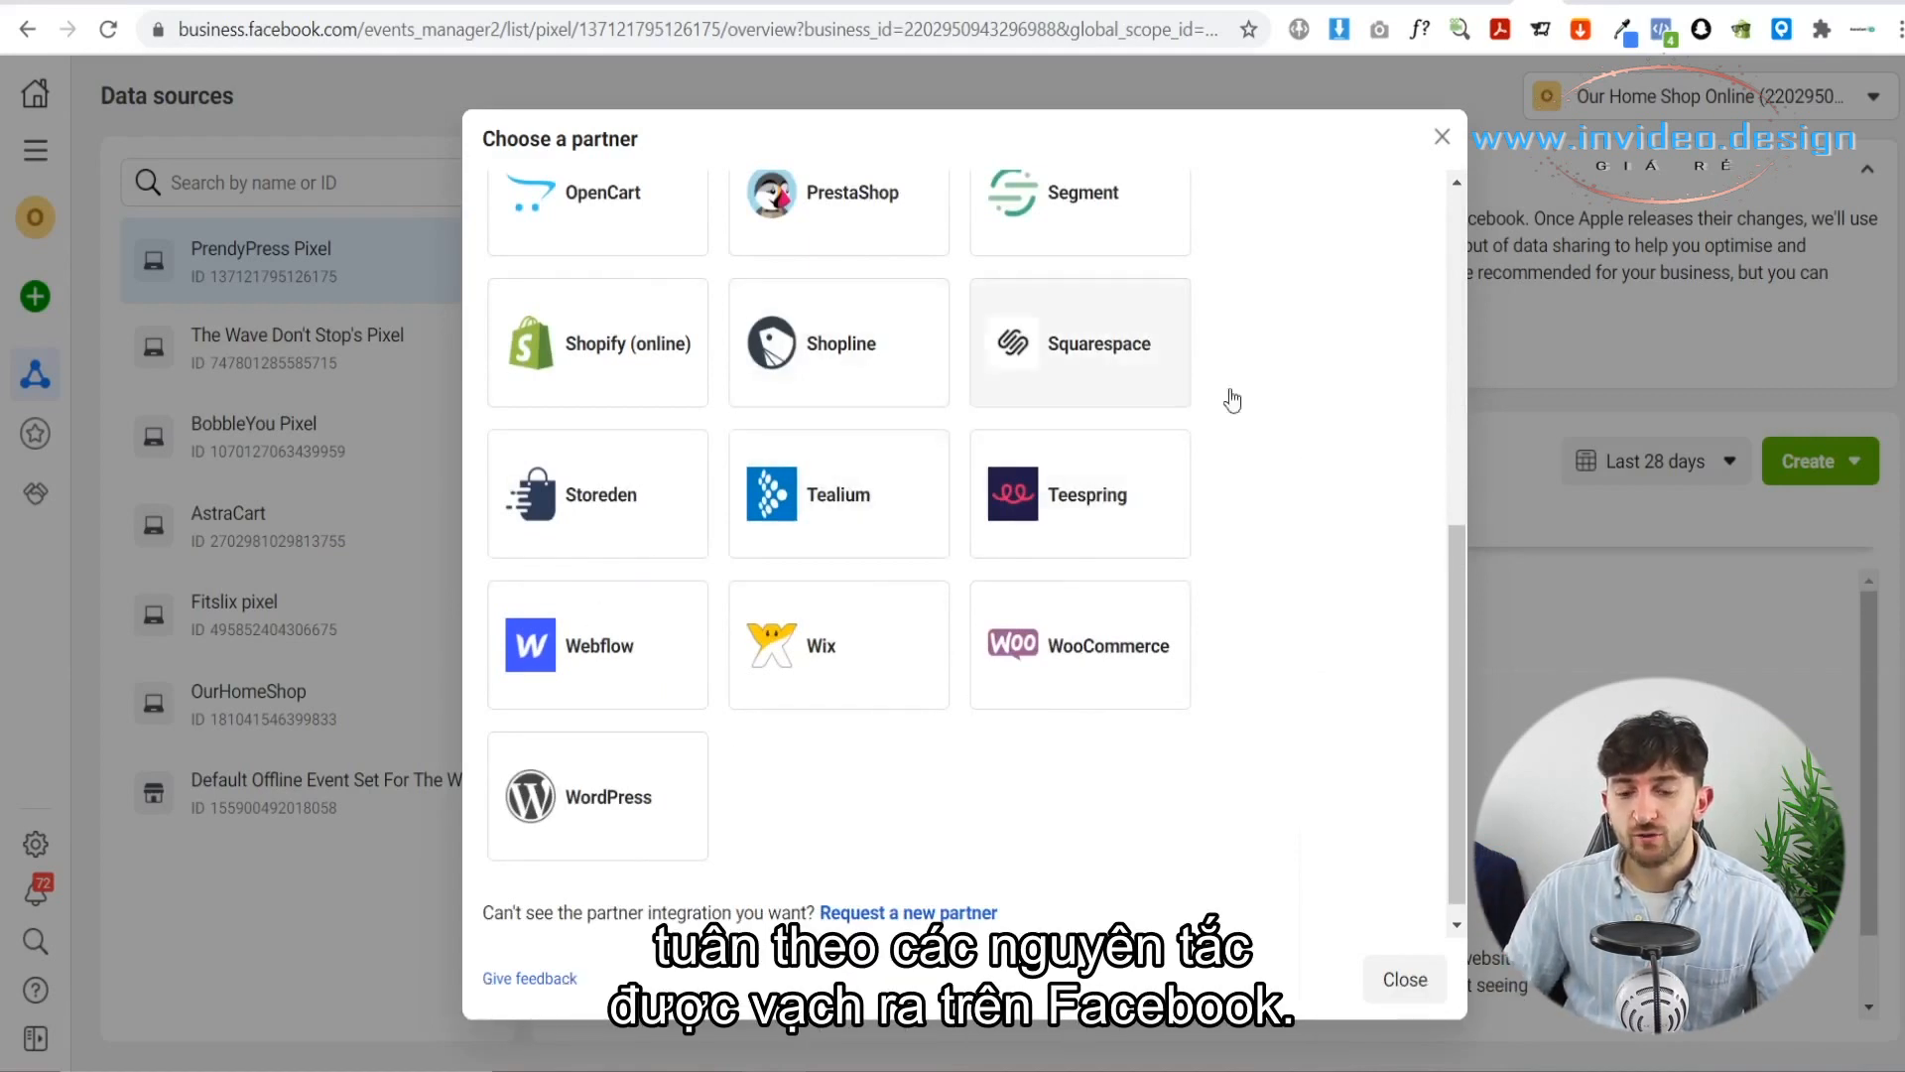
click(1443, 136)
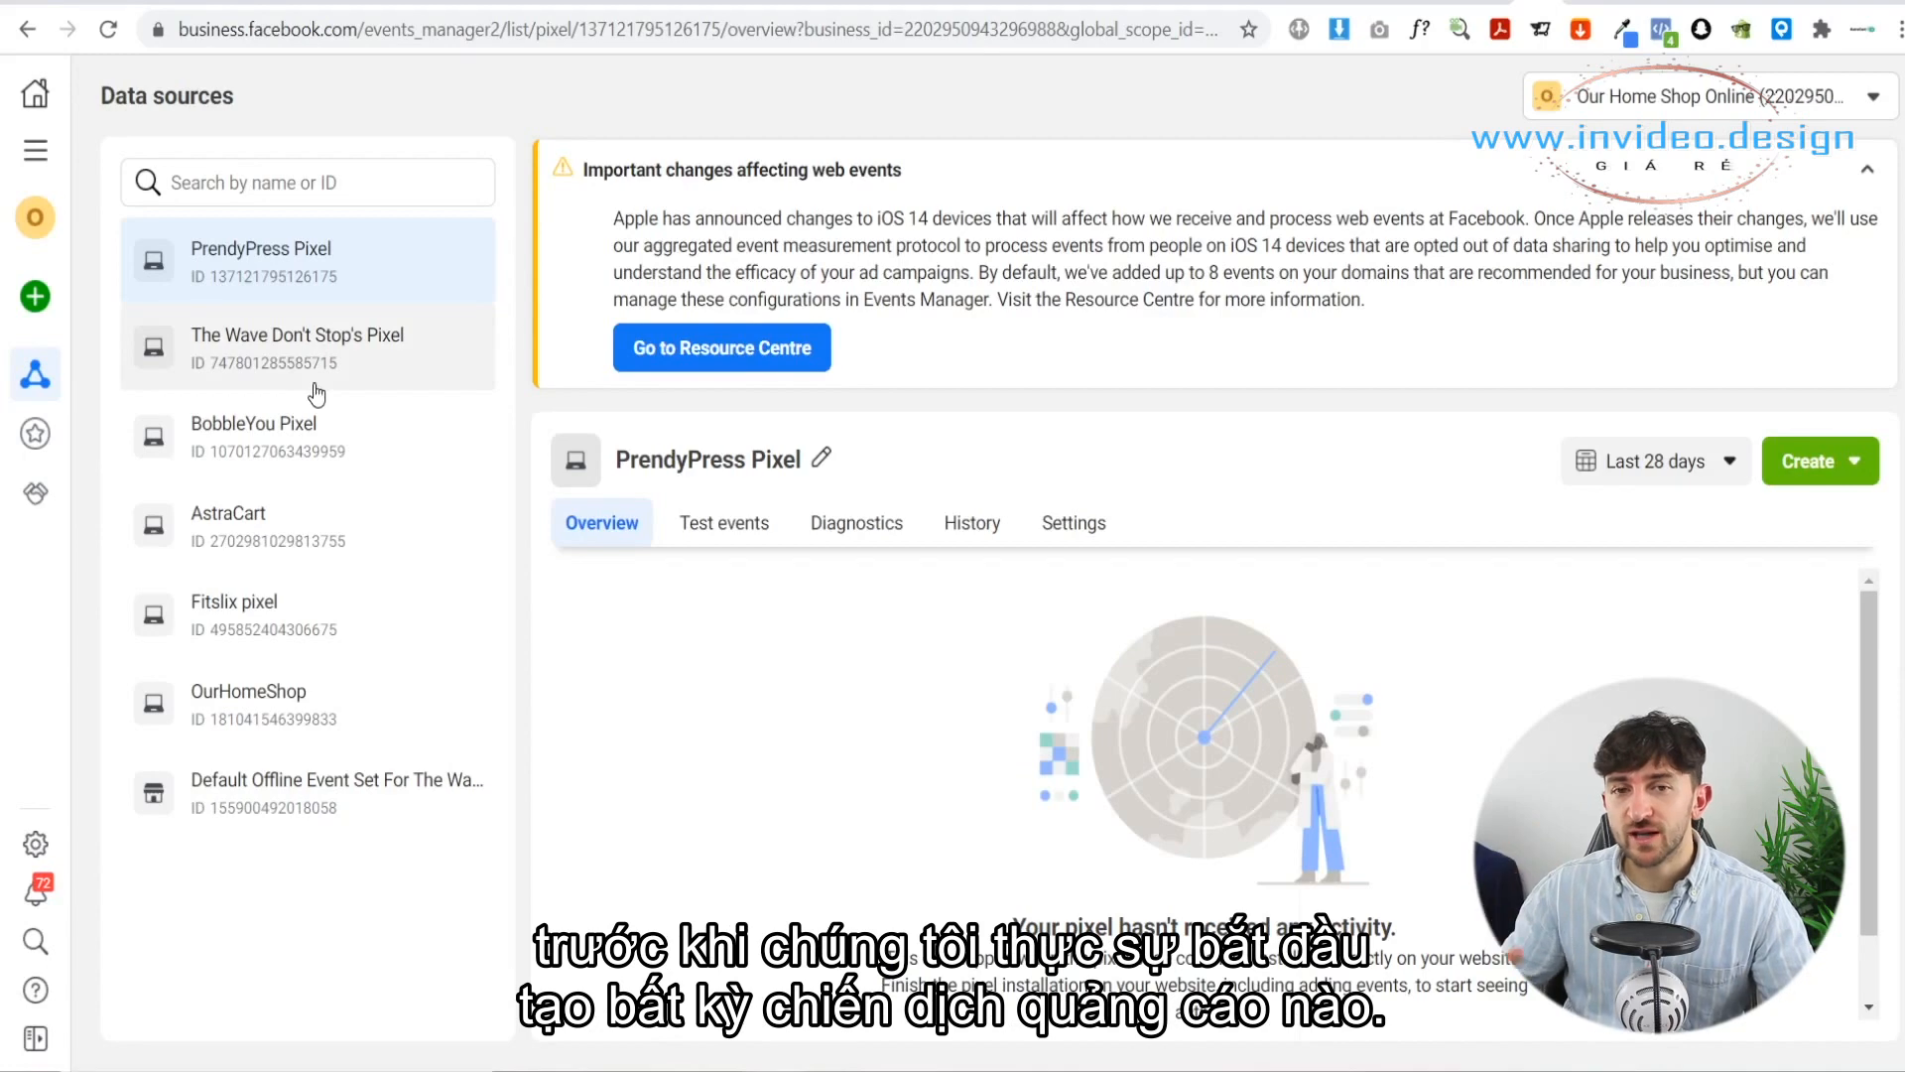
Step: Go to the ad account settings and open the account's payment settings
click(31, 156)
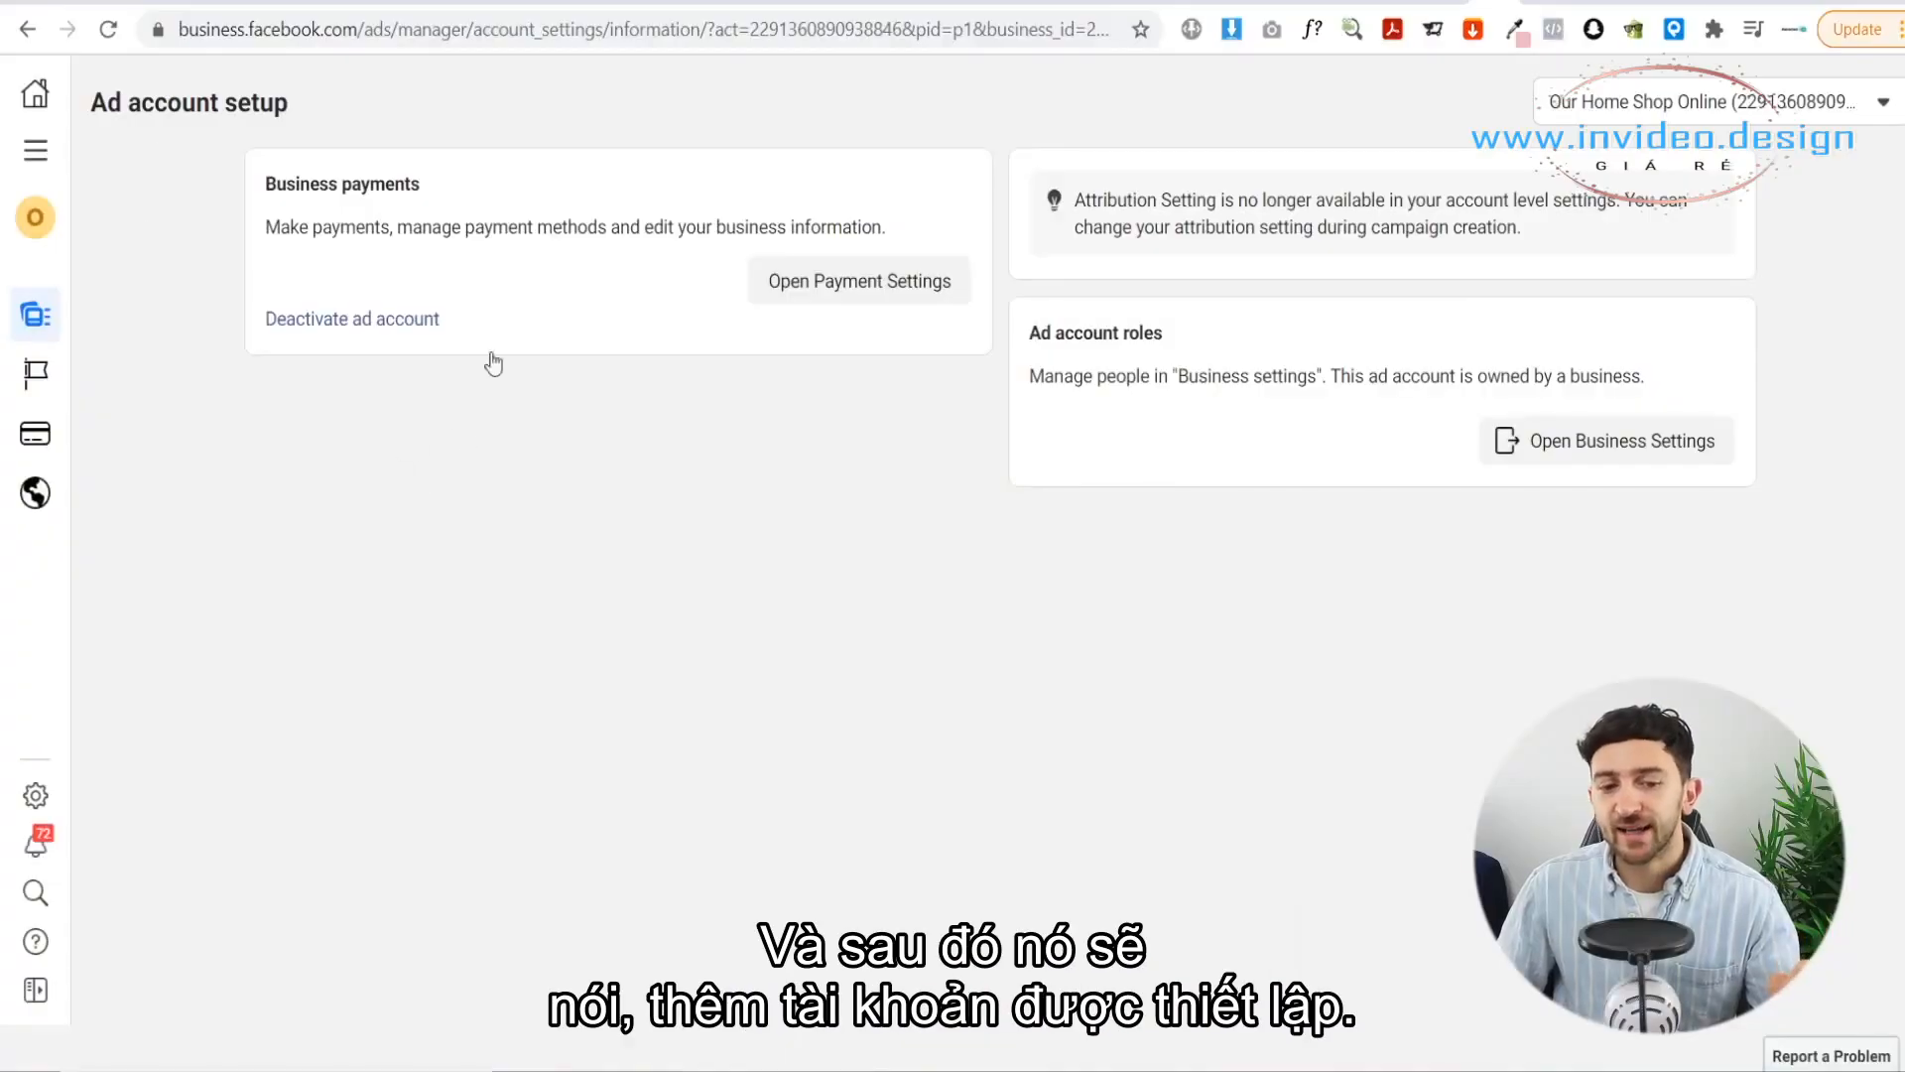
click(850, 296)
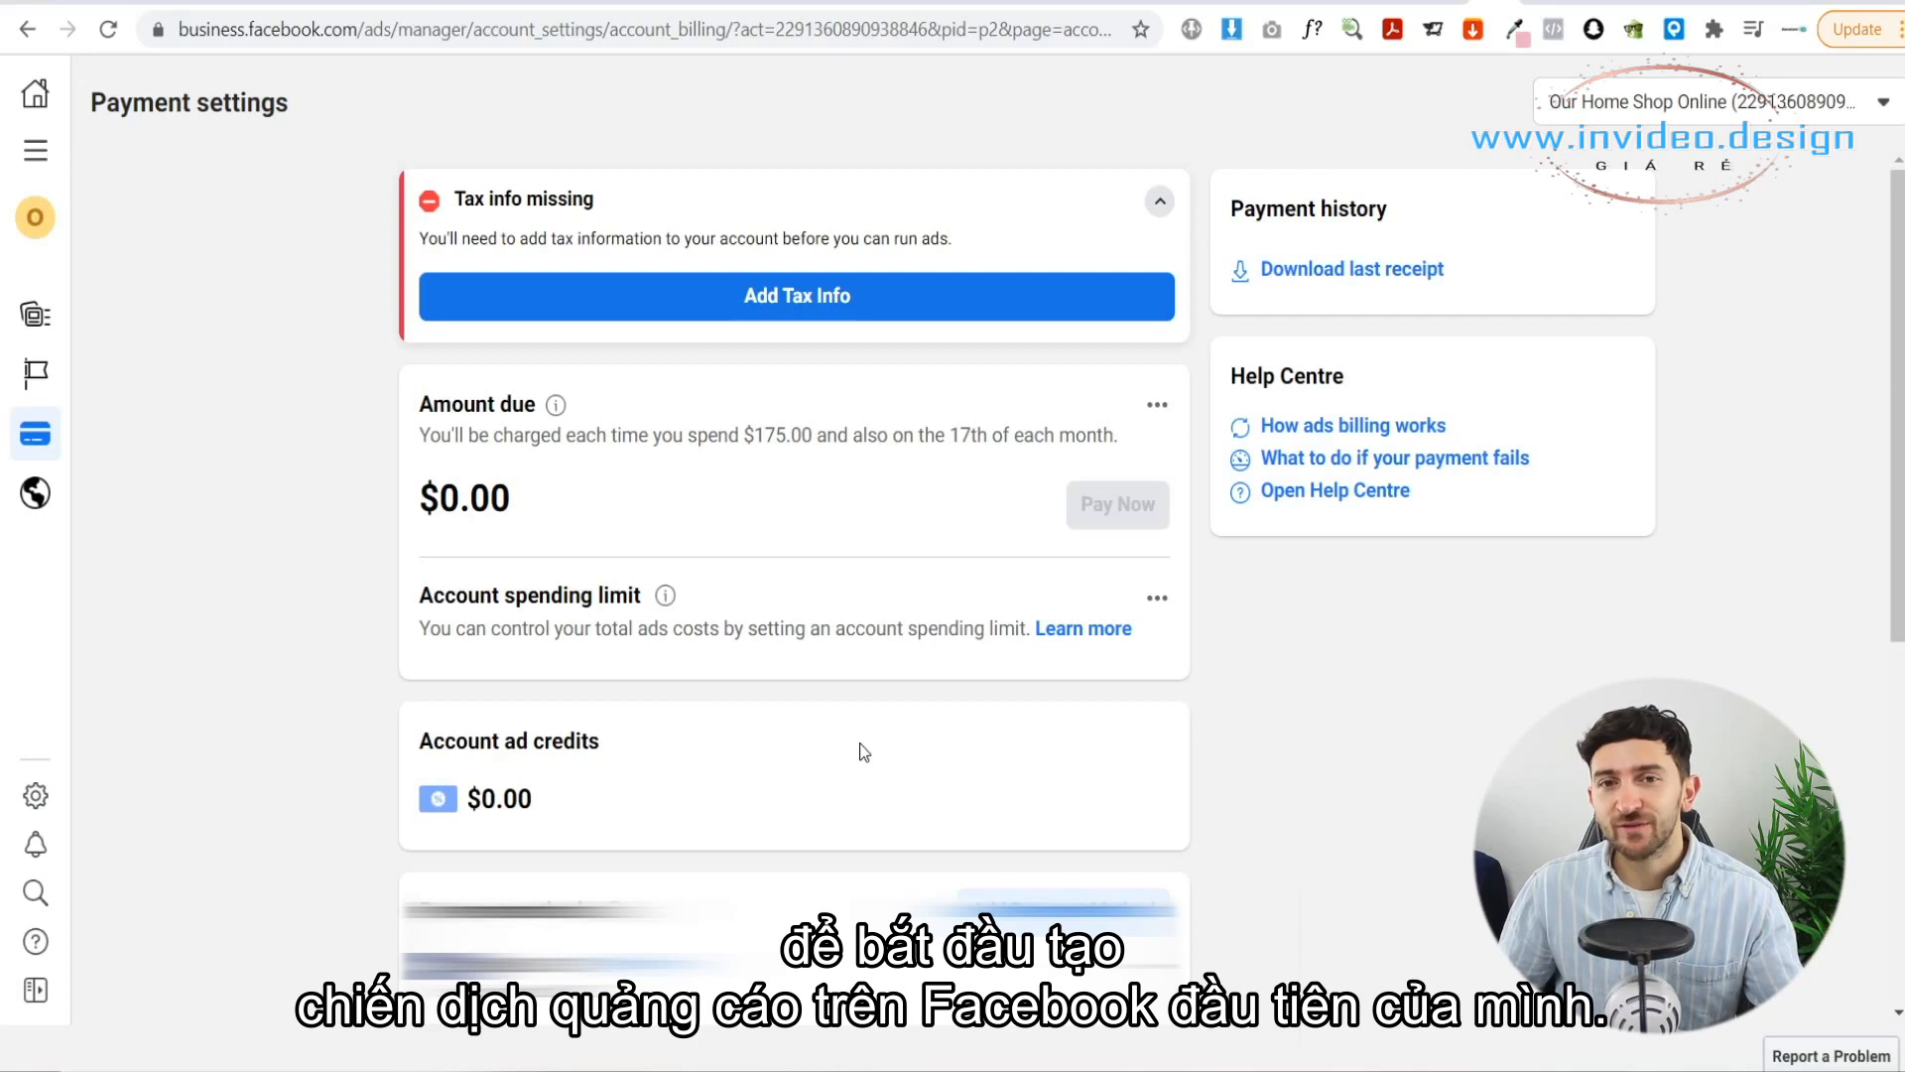
Step: In Ads Manager, create a new campaign with the Traffic objective
mouse_move(51, 253)
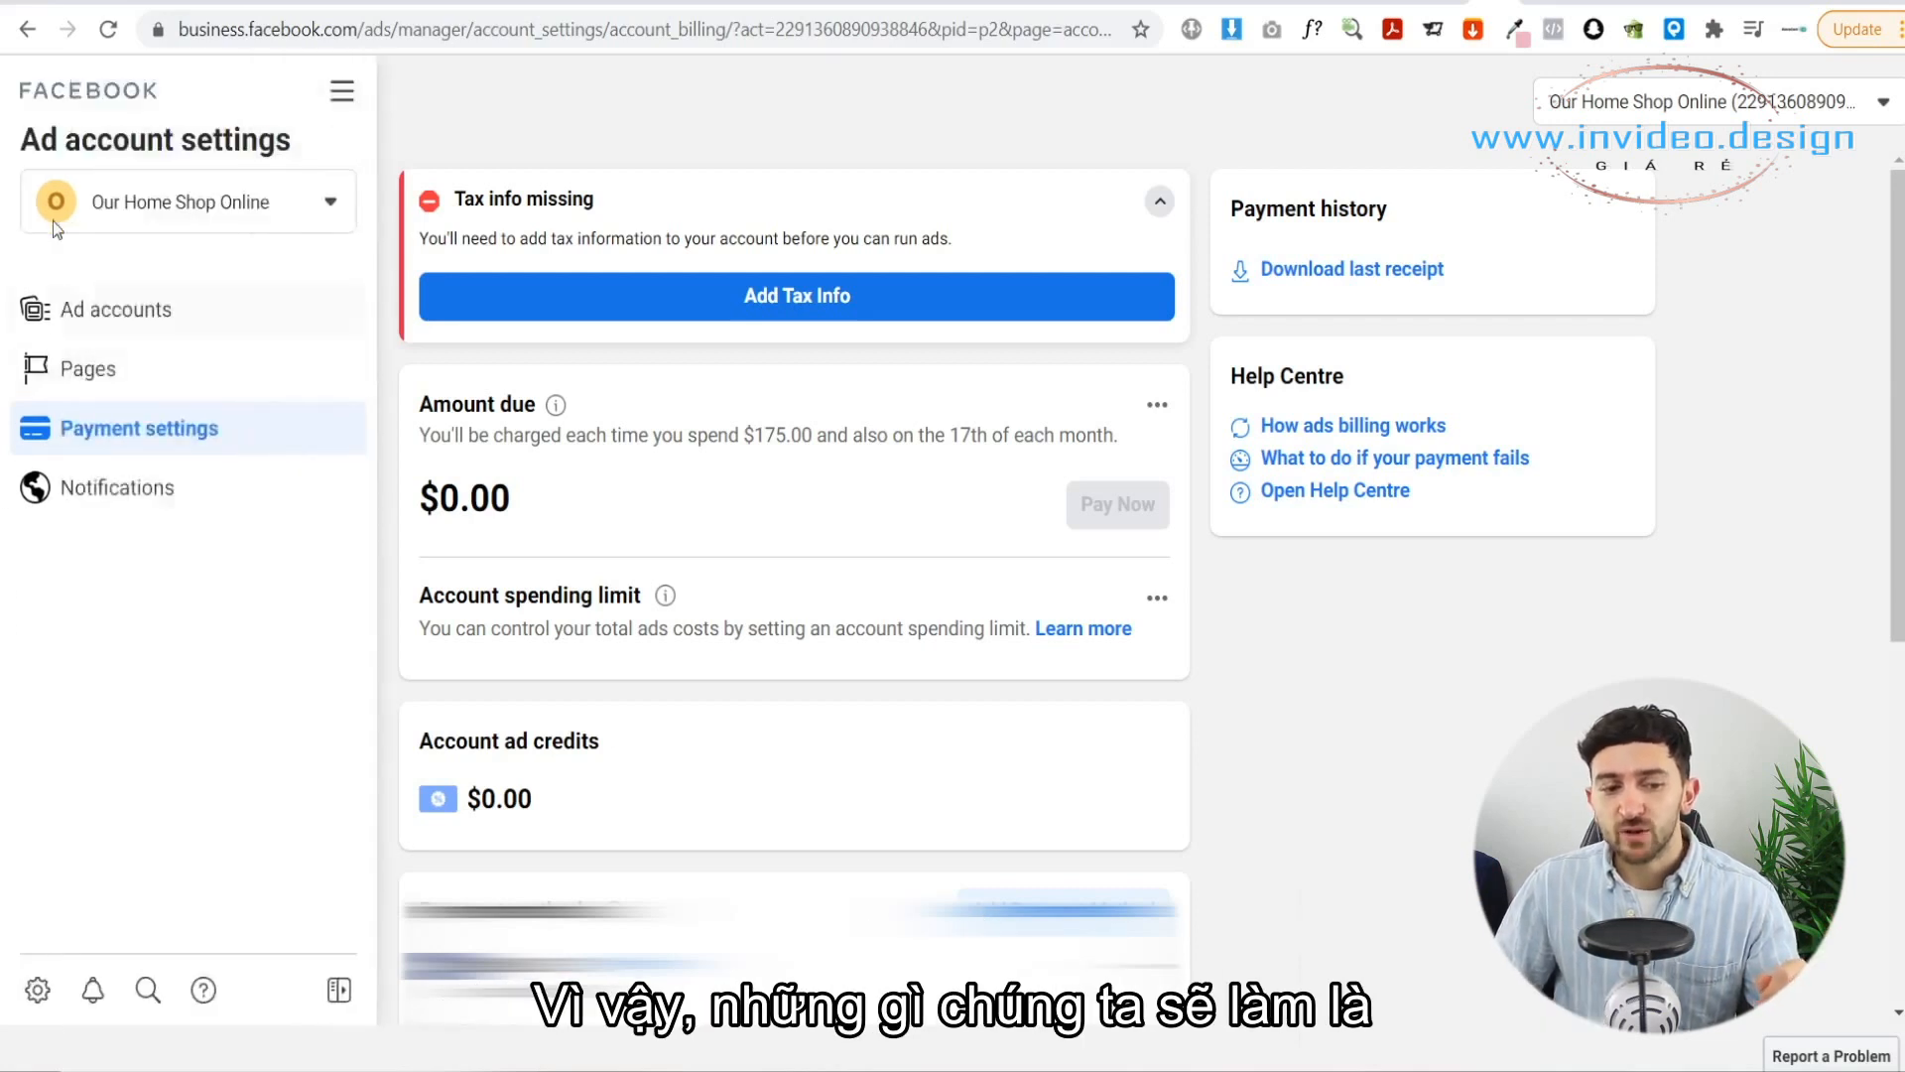
click(336, 95)
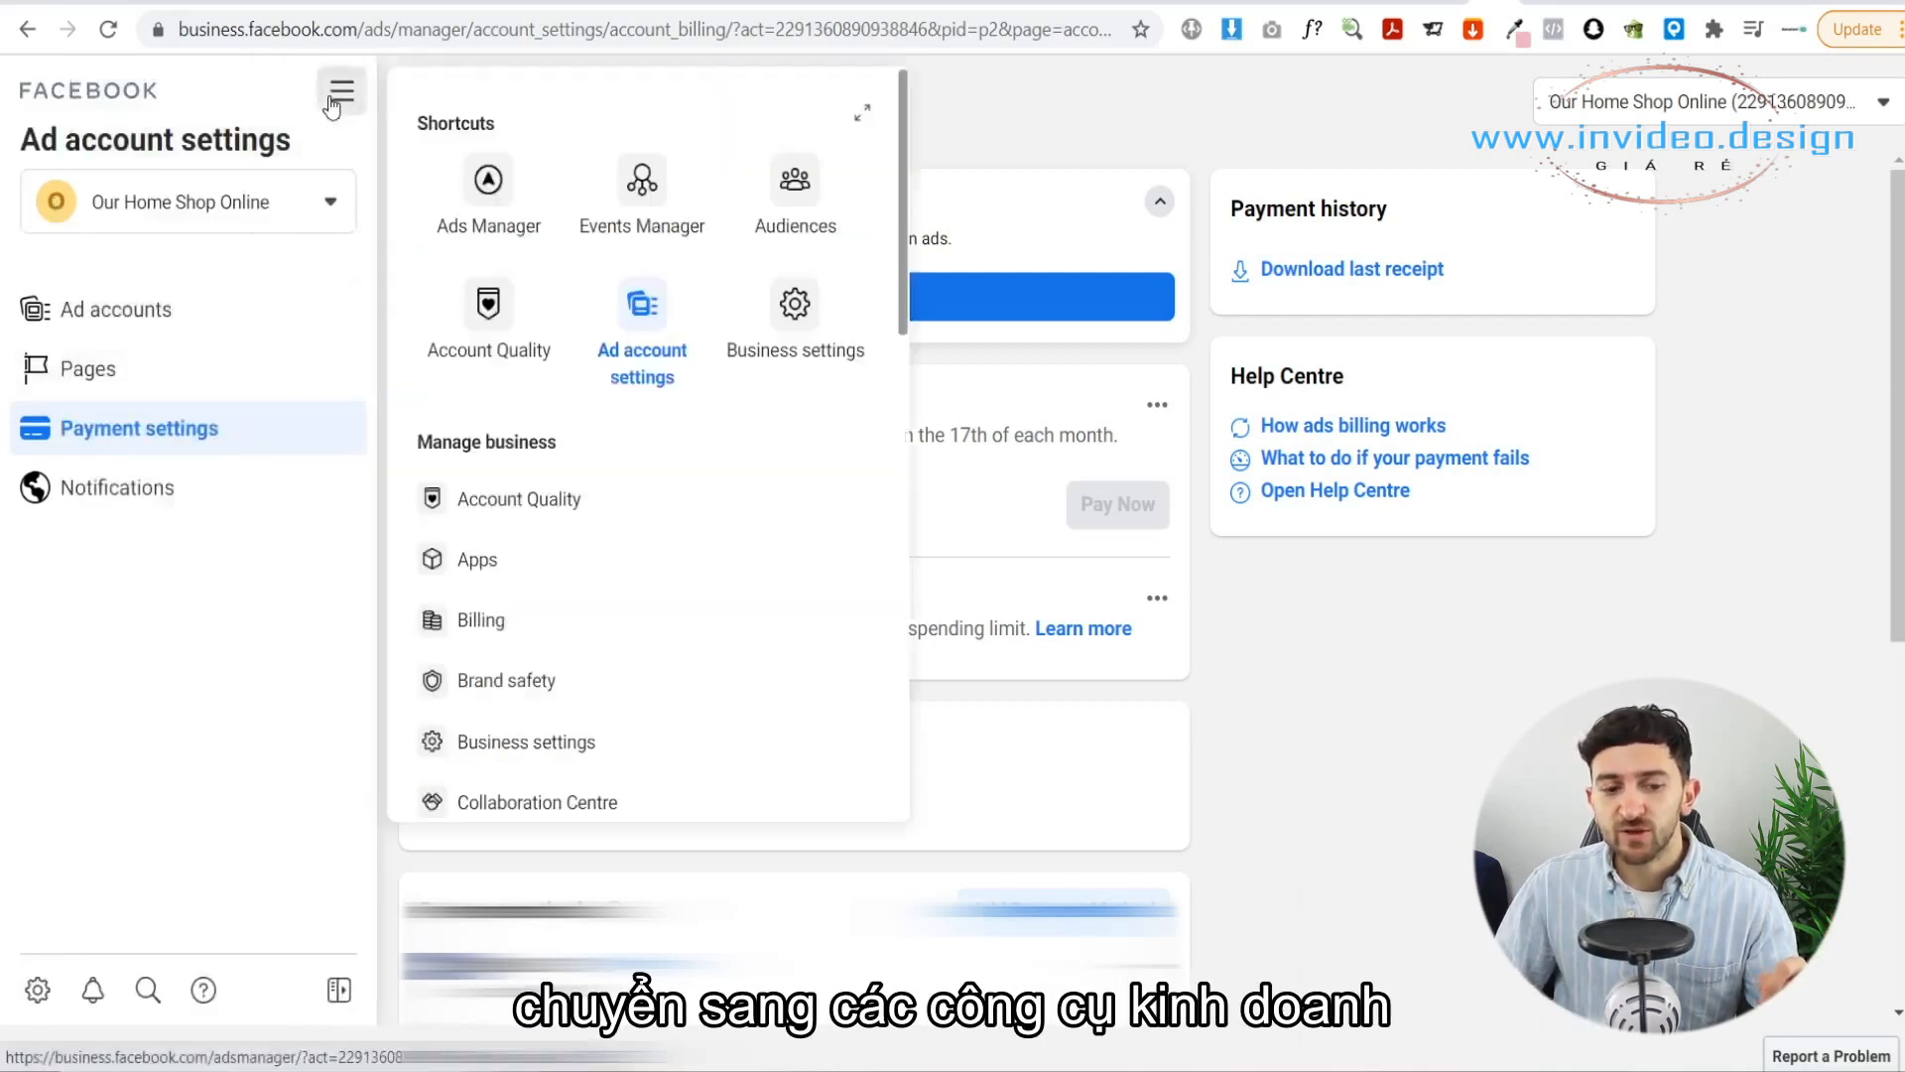
click(486, 226)
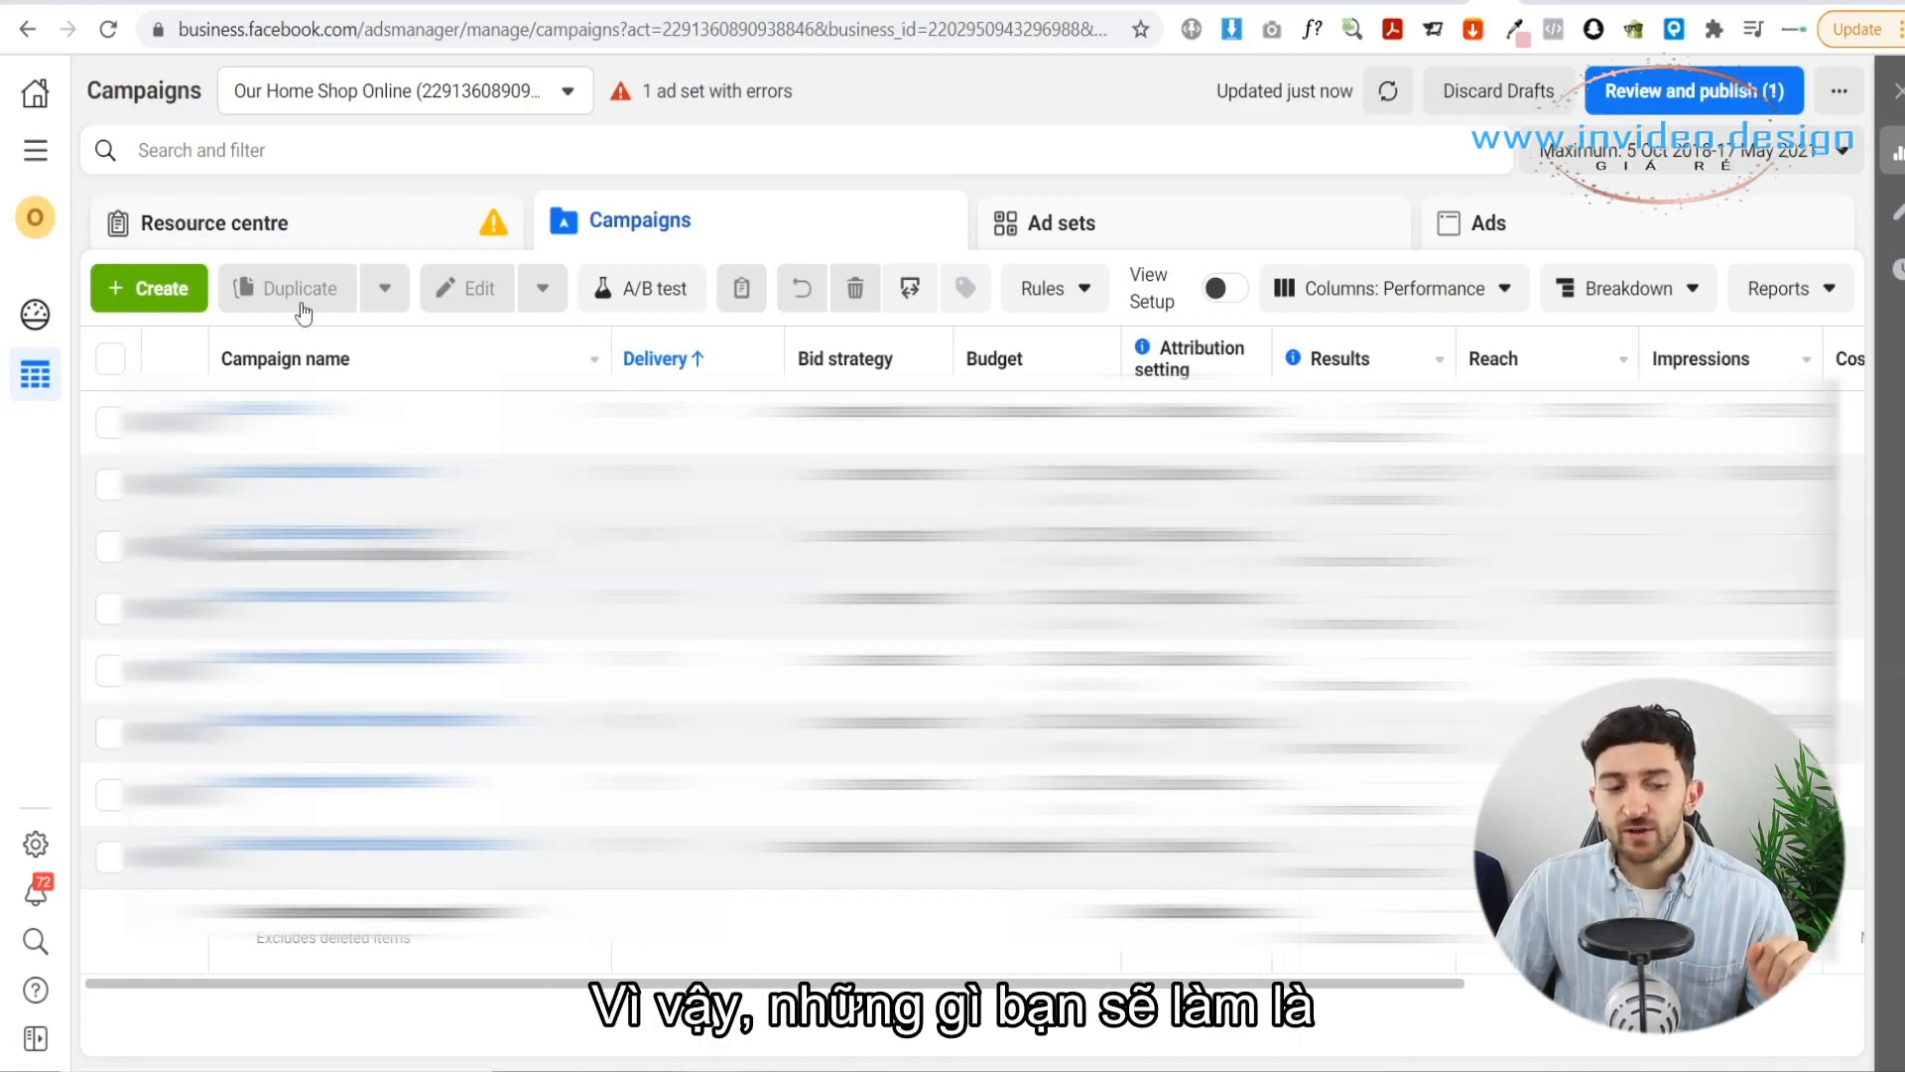
click(154, 288)
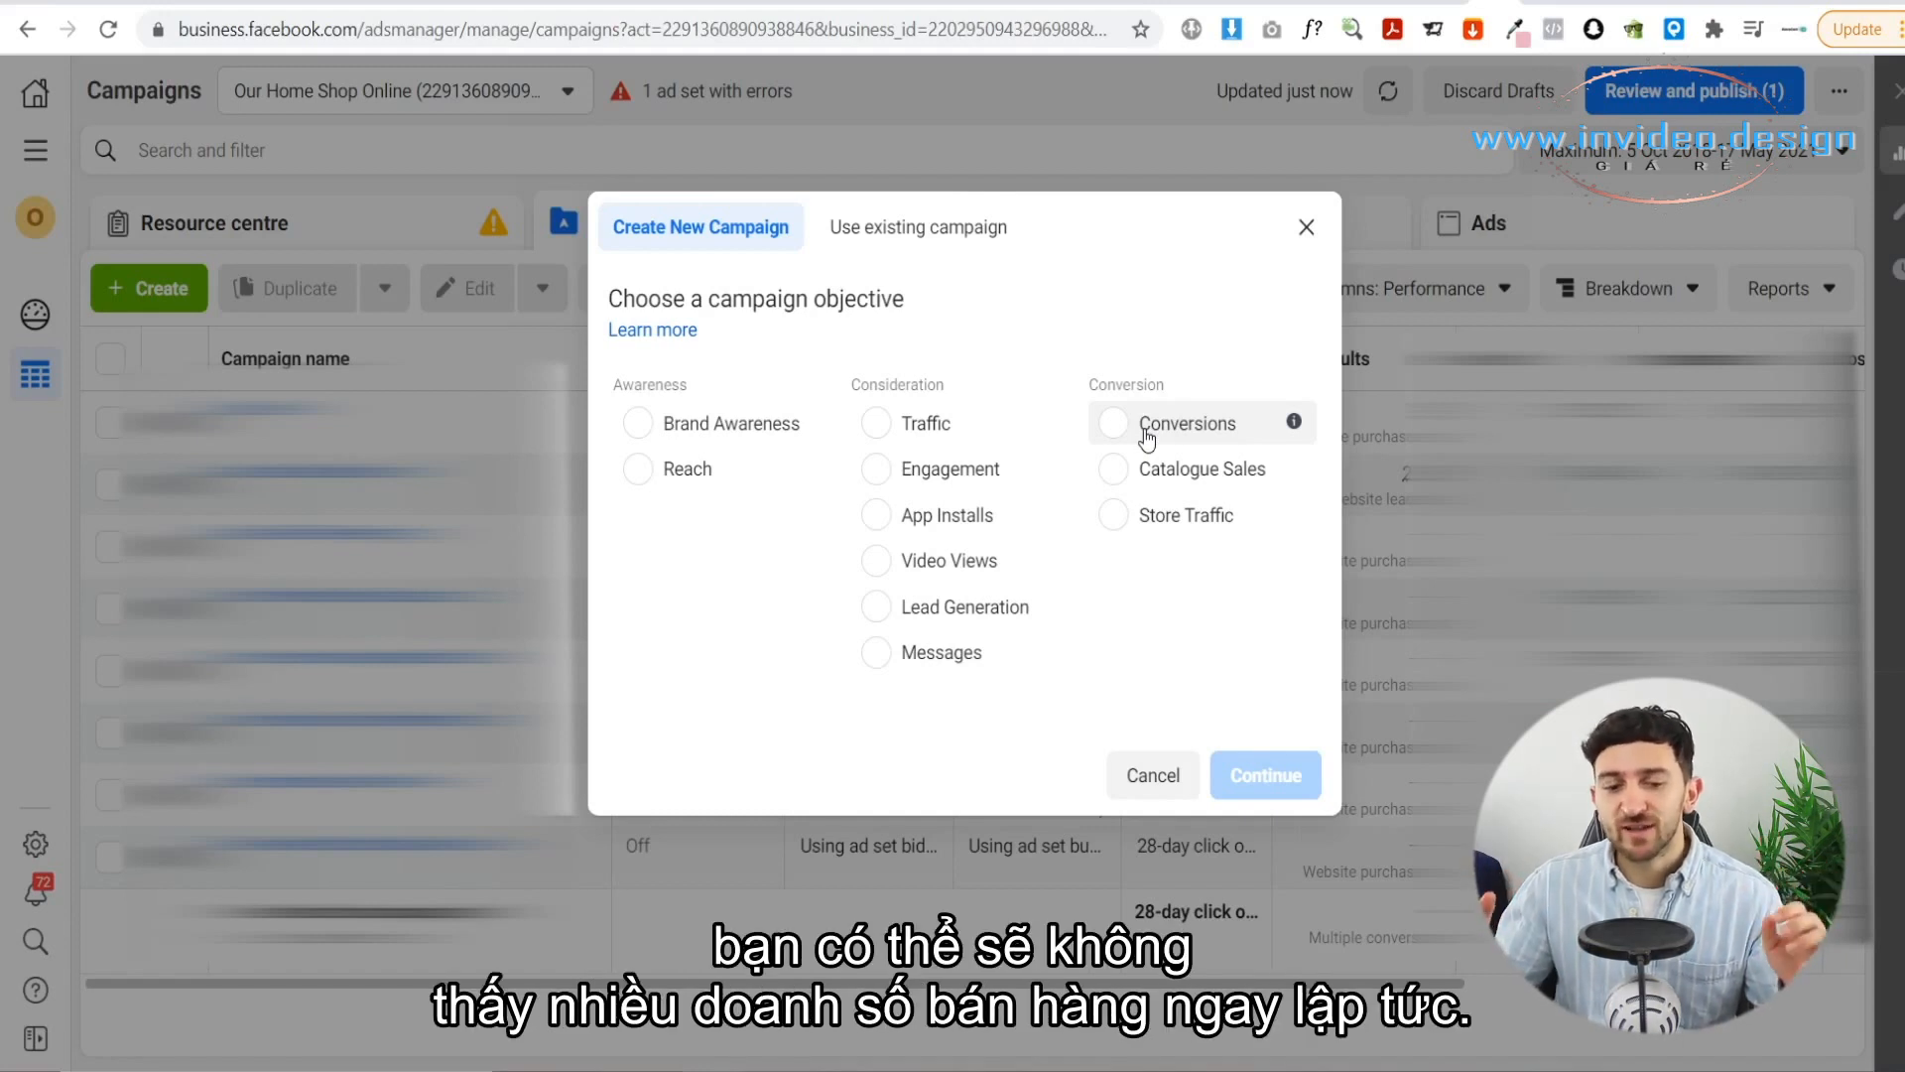
click(914, 430)
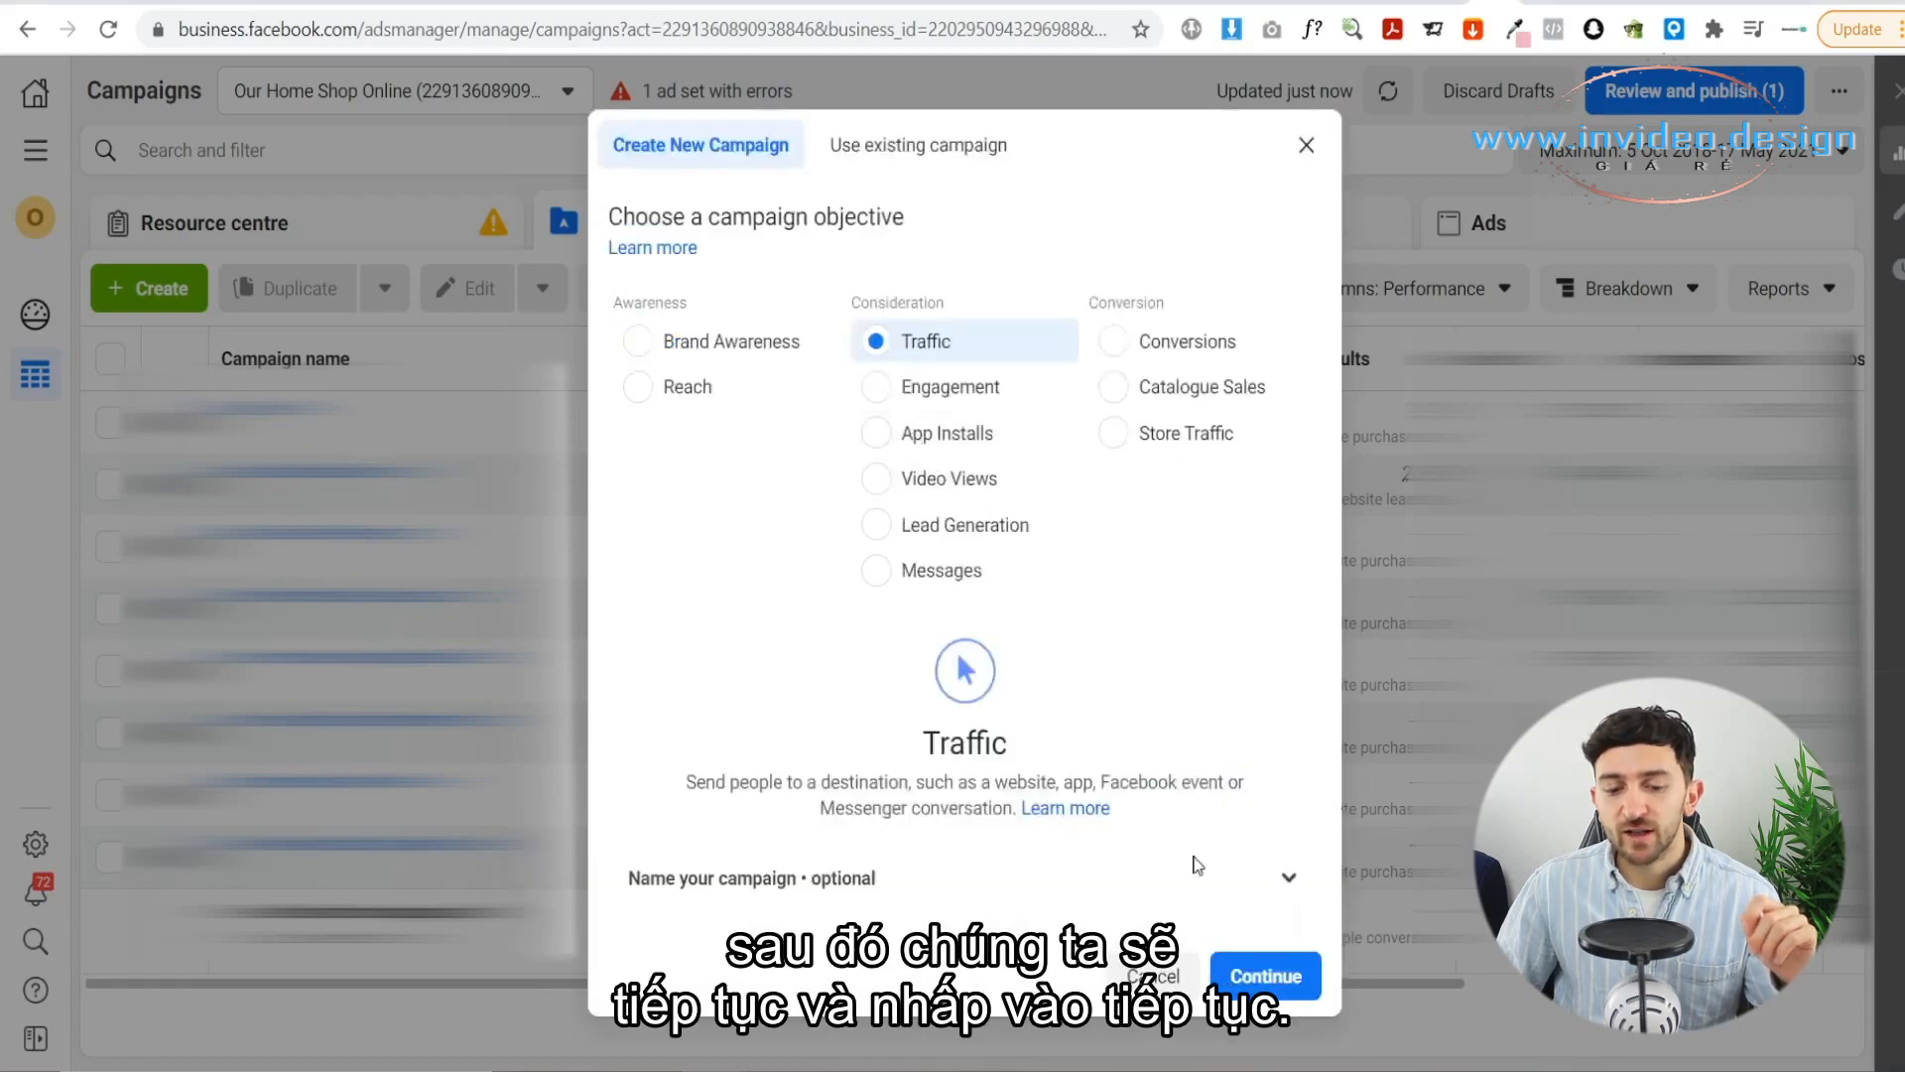
click(1265, 977)
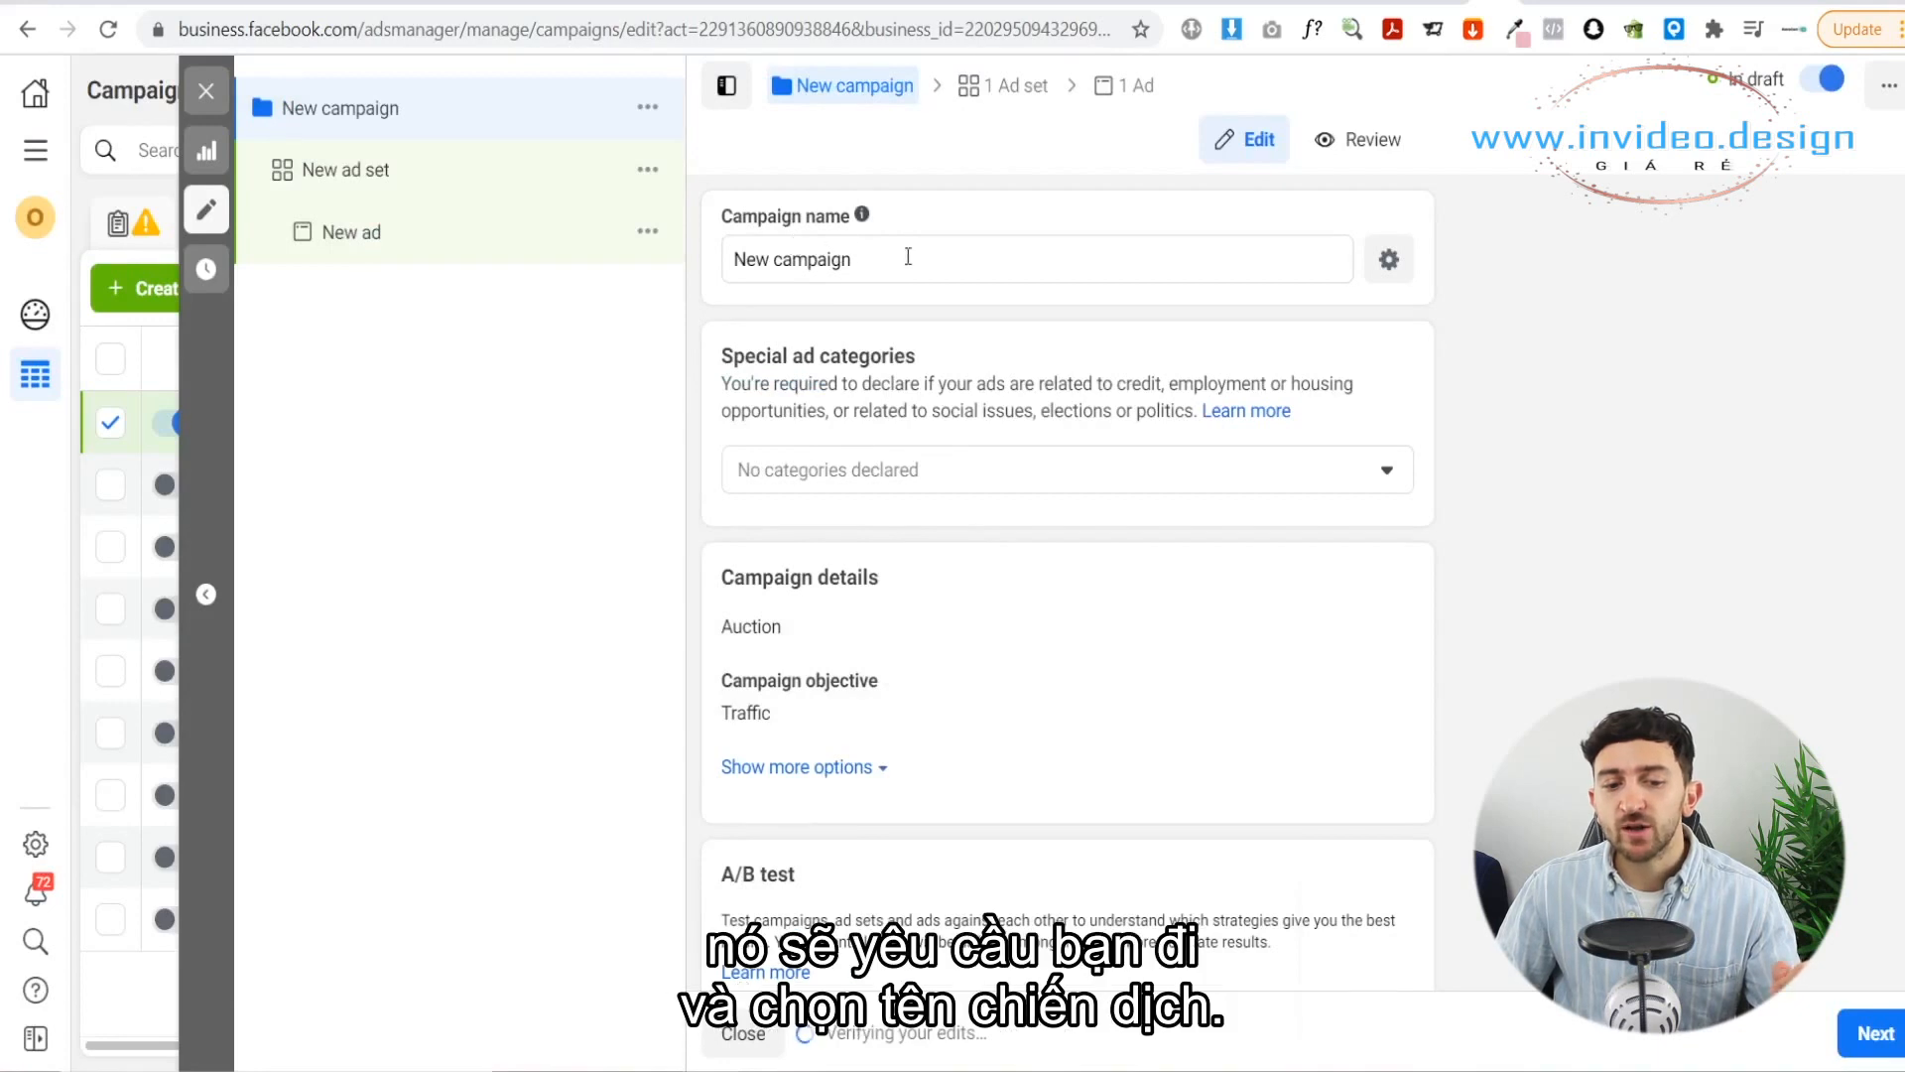
Step: Name the campaign "Name of your business traffic" and check the special ad categories without declaring any
triple_click(893, 256)
text(Name of your business traffic)
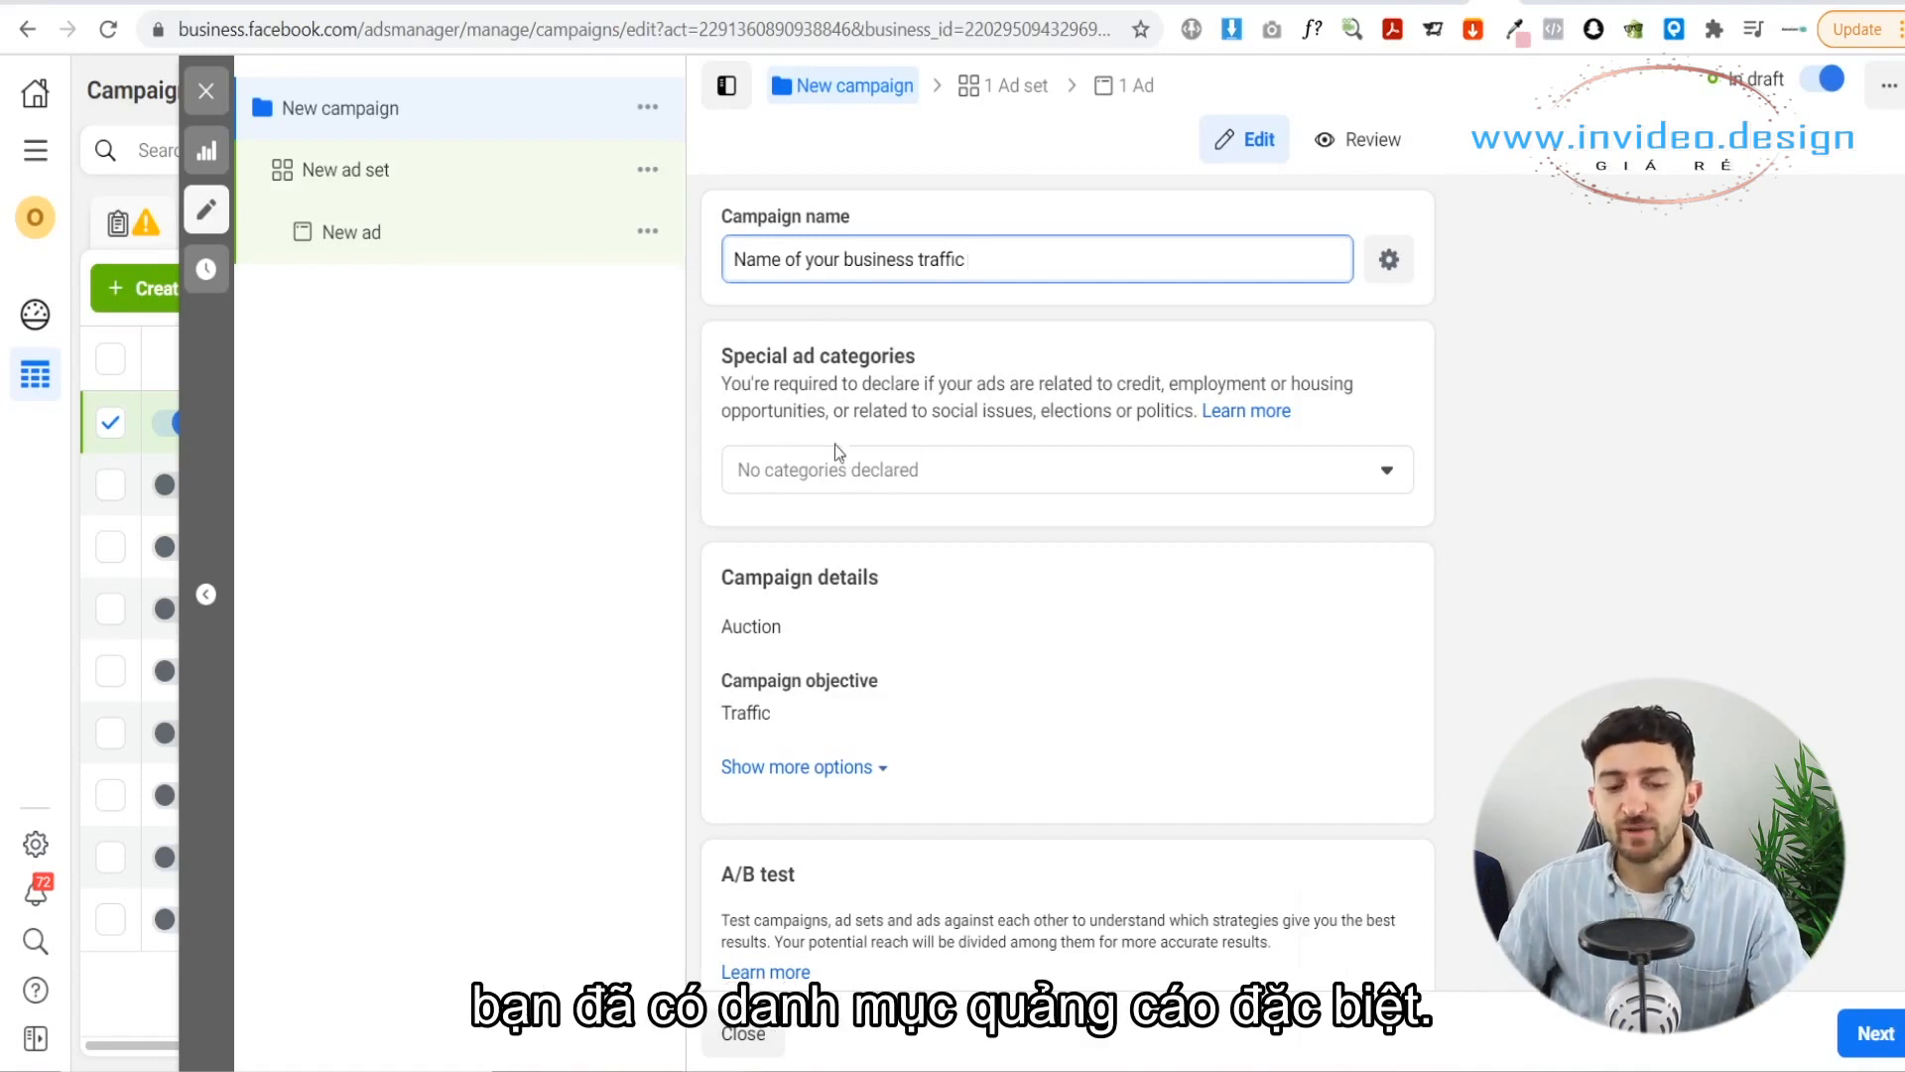
click(971, 475)
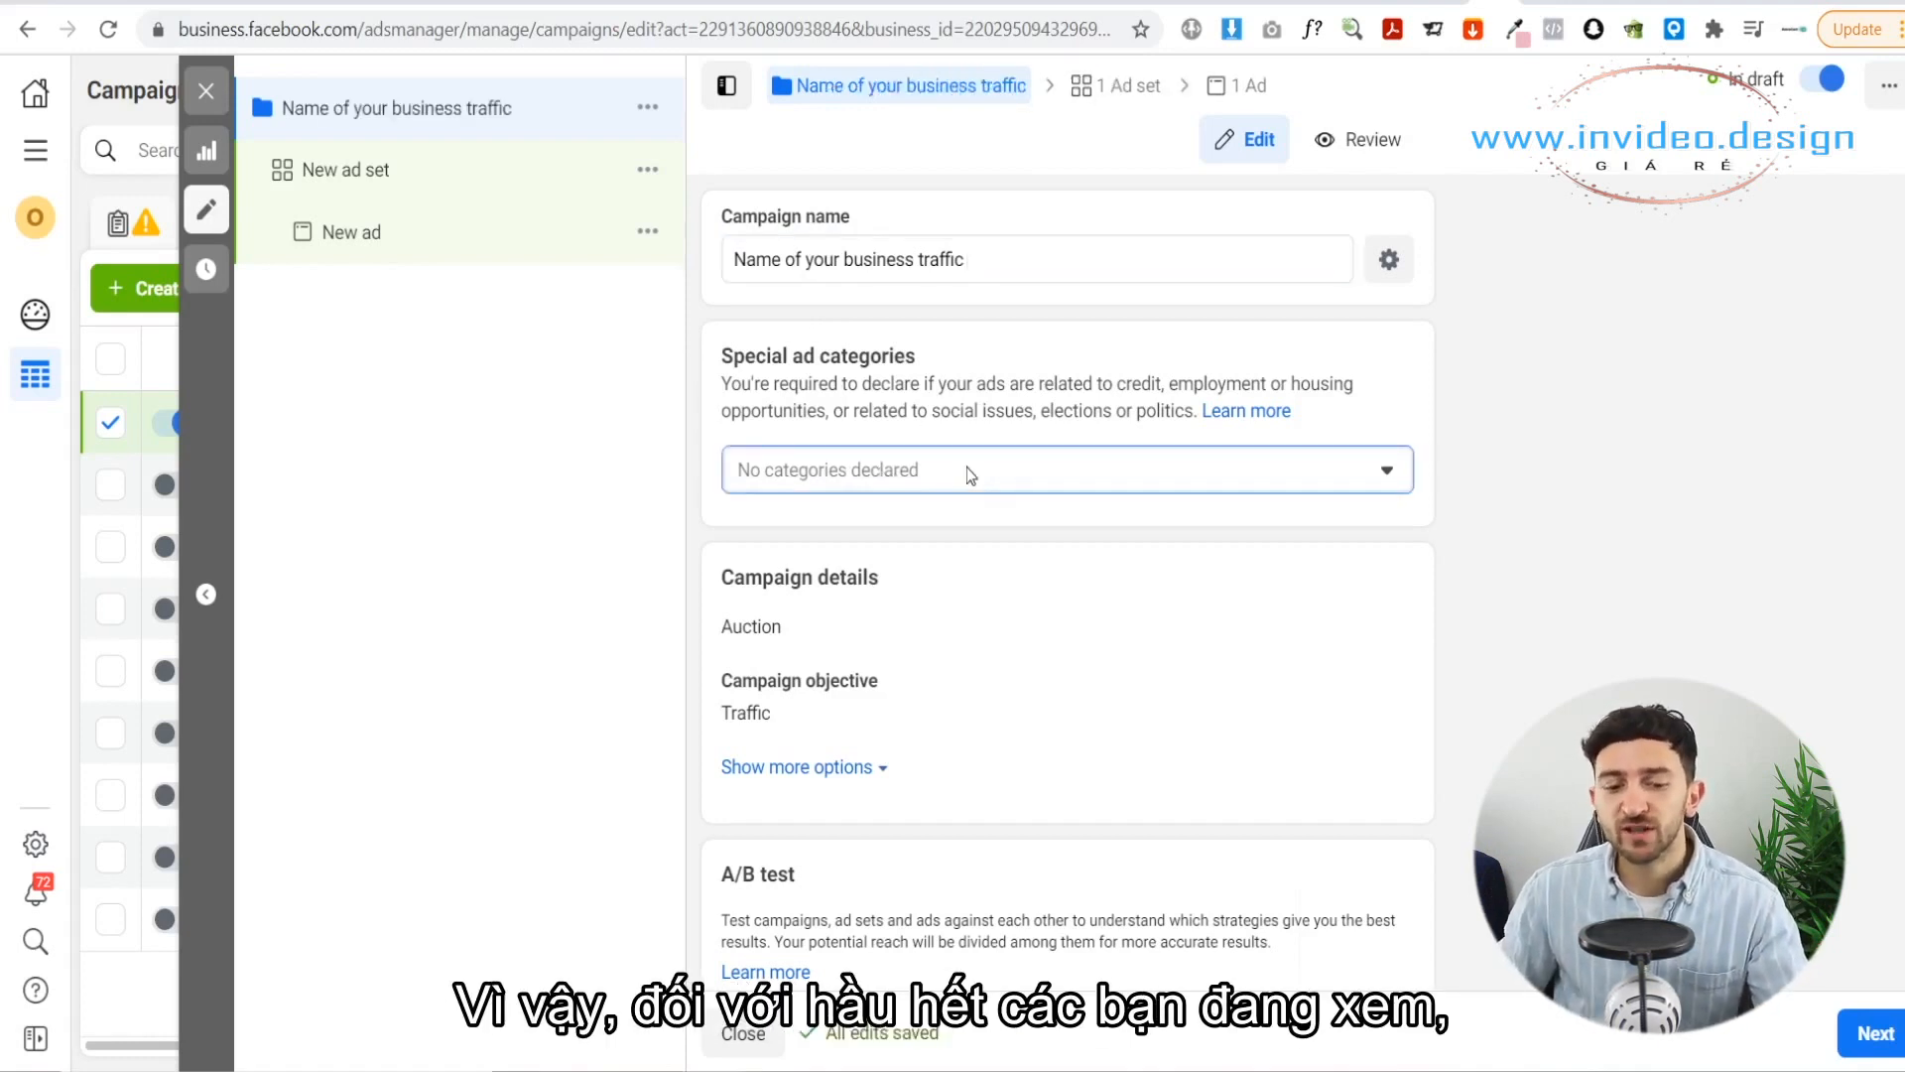
click(967, 470)
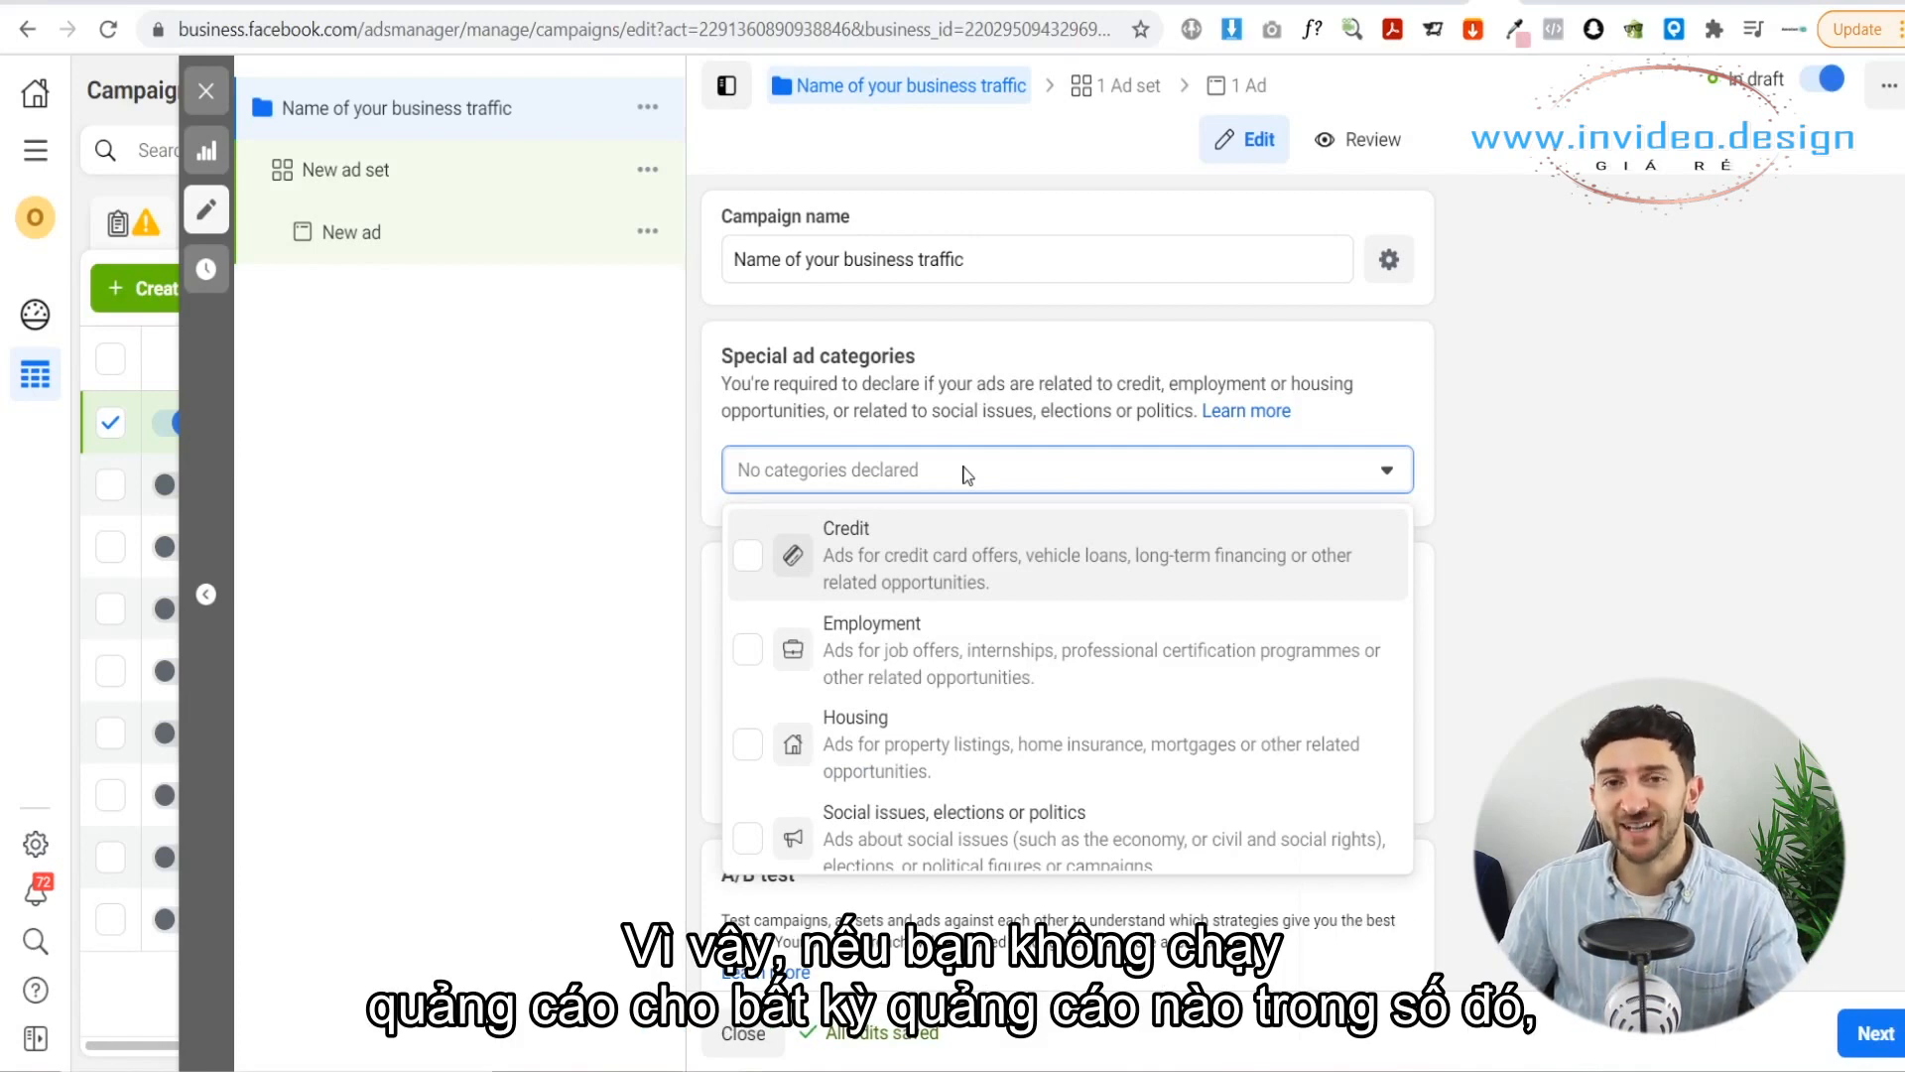
click(964, 474)
Step: Open the campaign objective choices for review and expand the campaign details to show the spending limit option
scroll(1021, 544, down, 2)
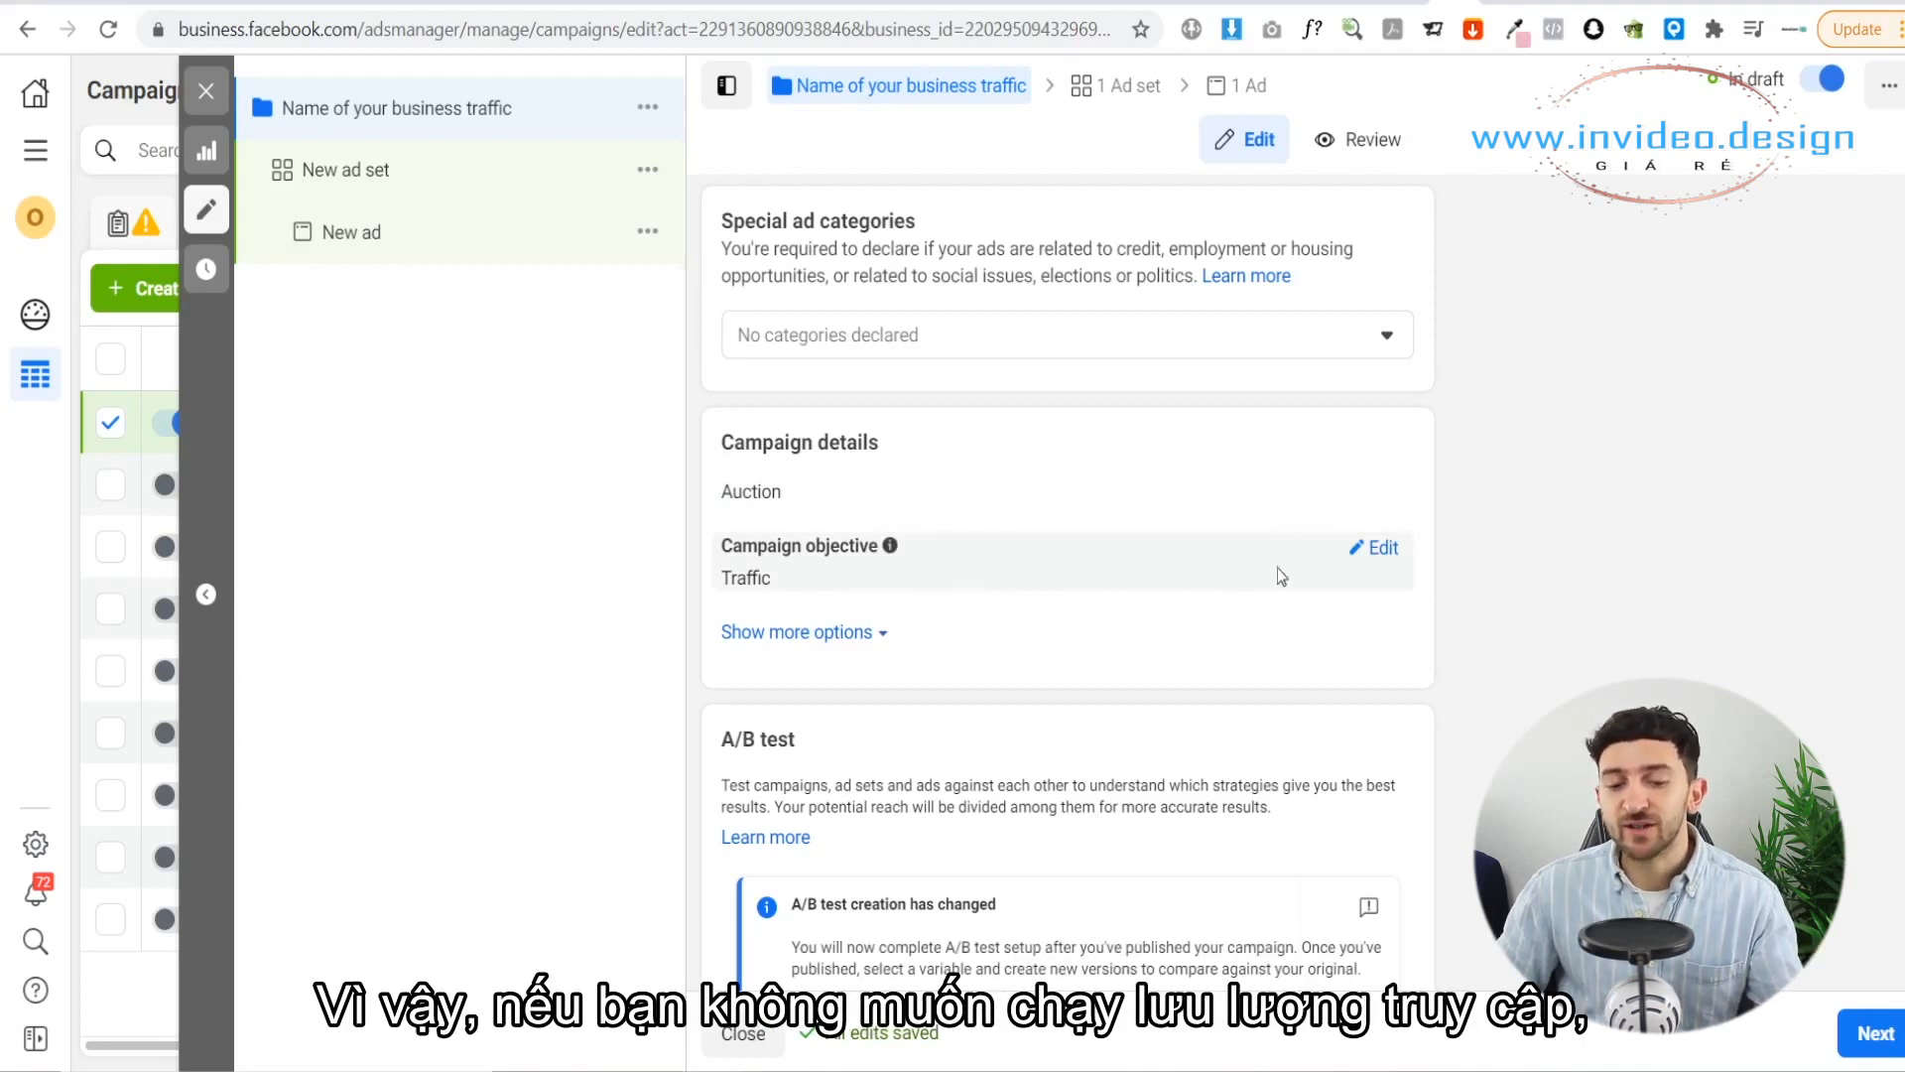
click(1377, 557)
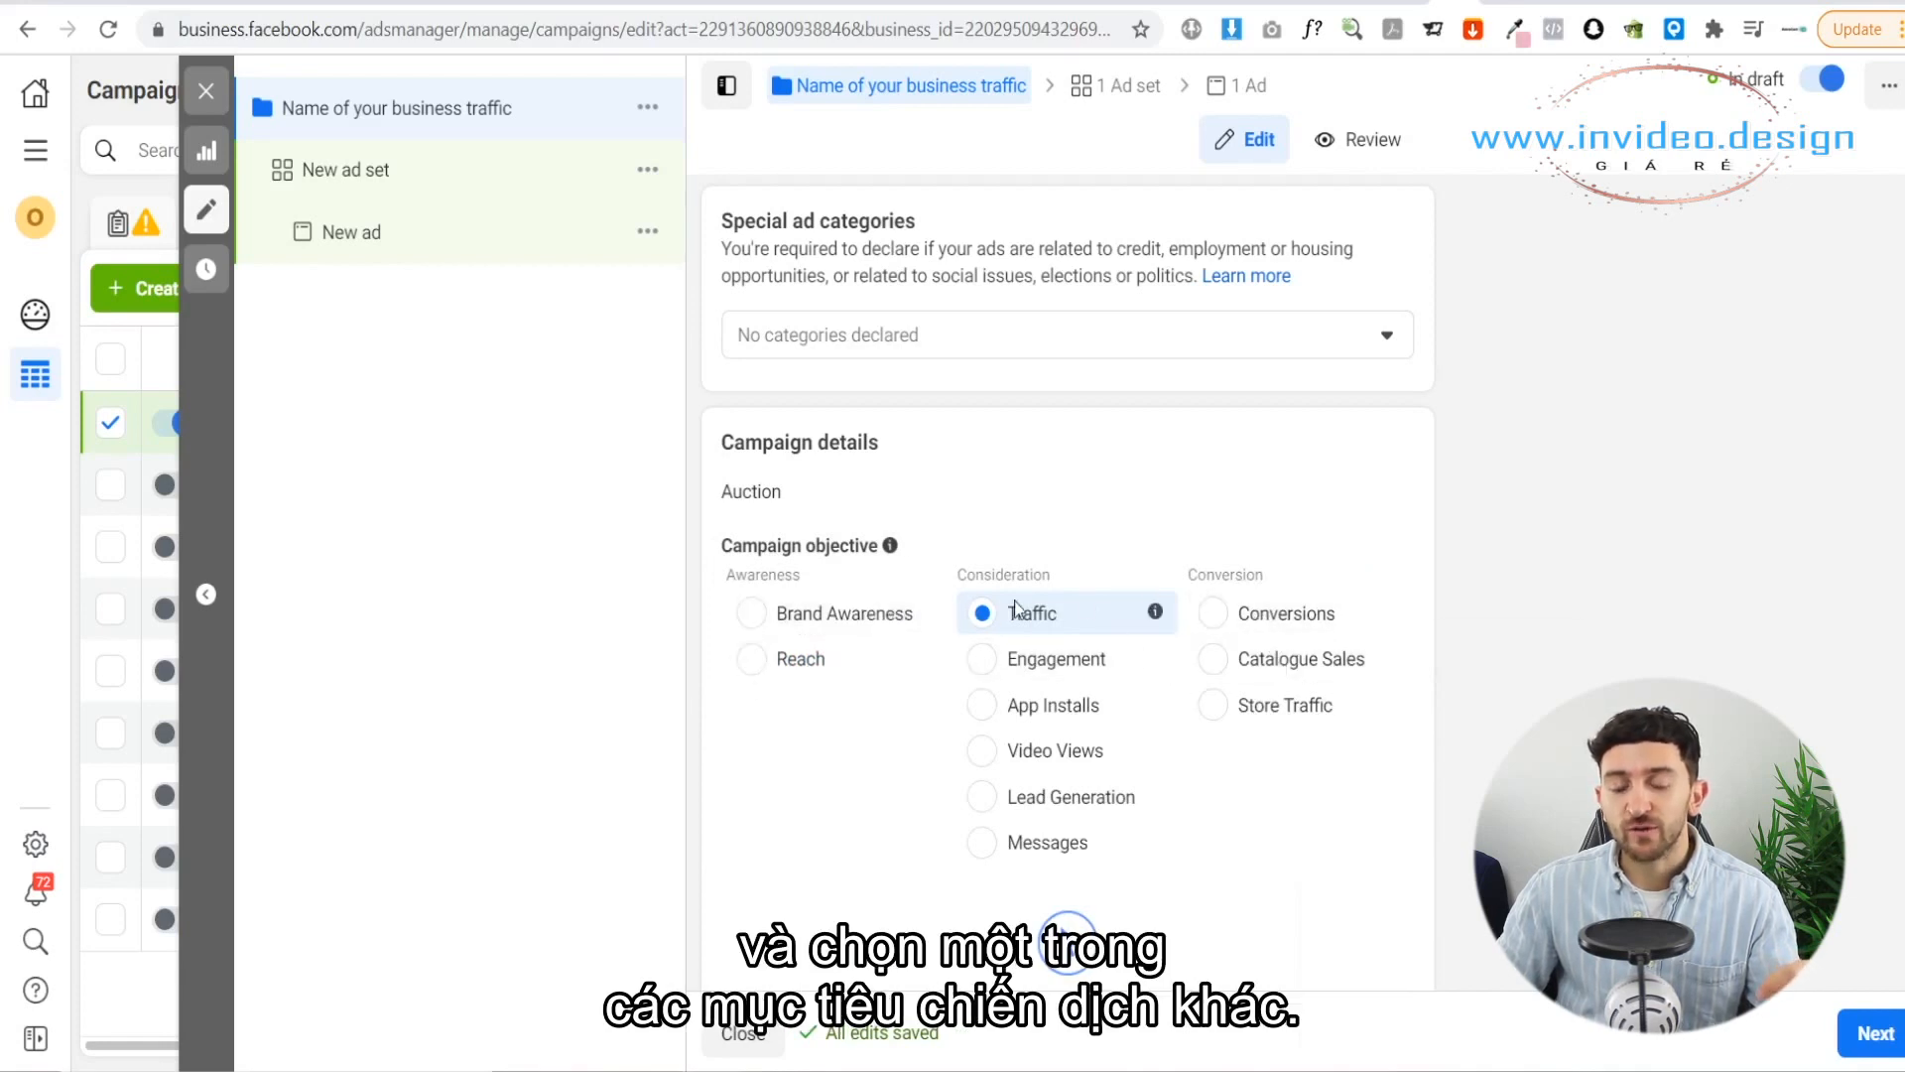
scroll(1063, 586, down, 5)
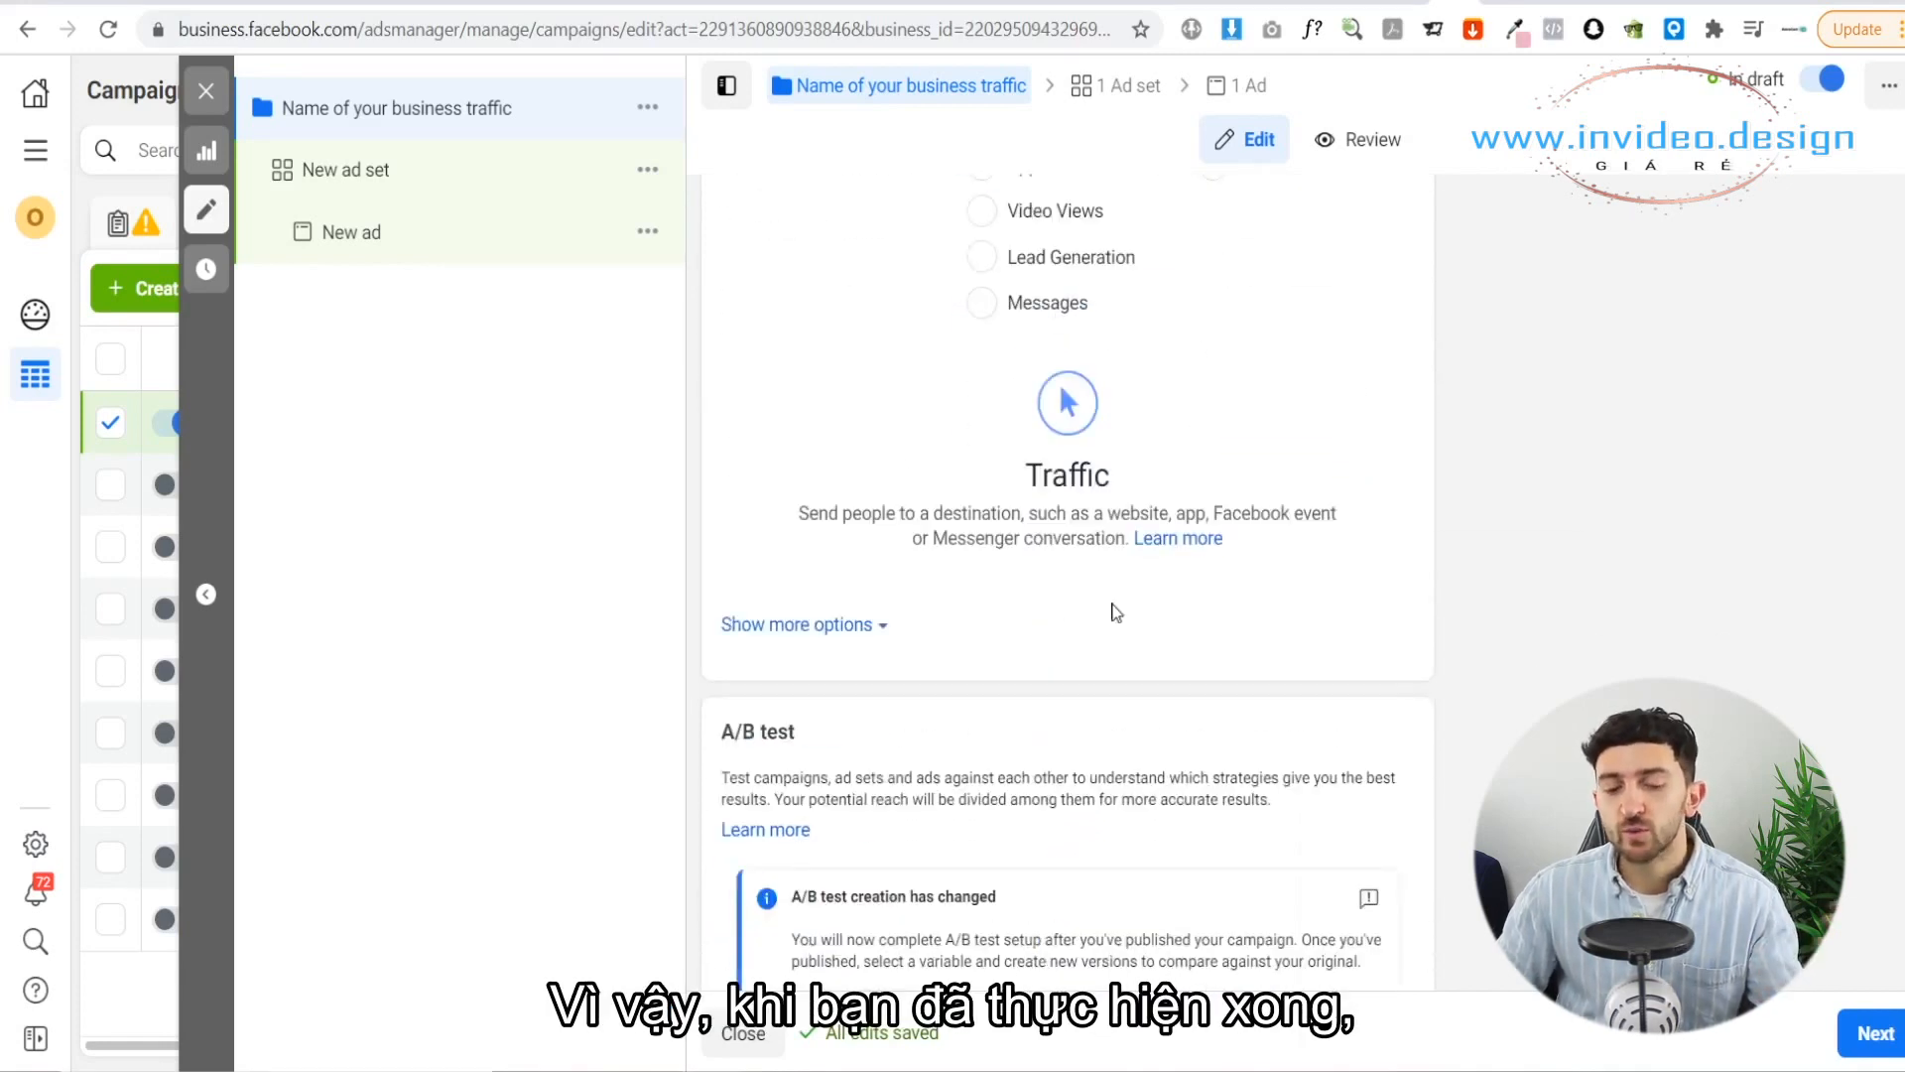
click(783, 628)
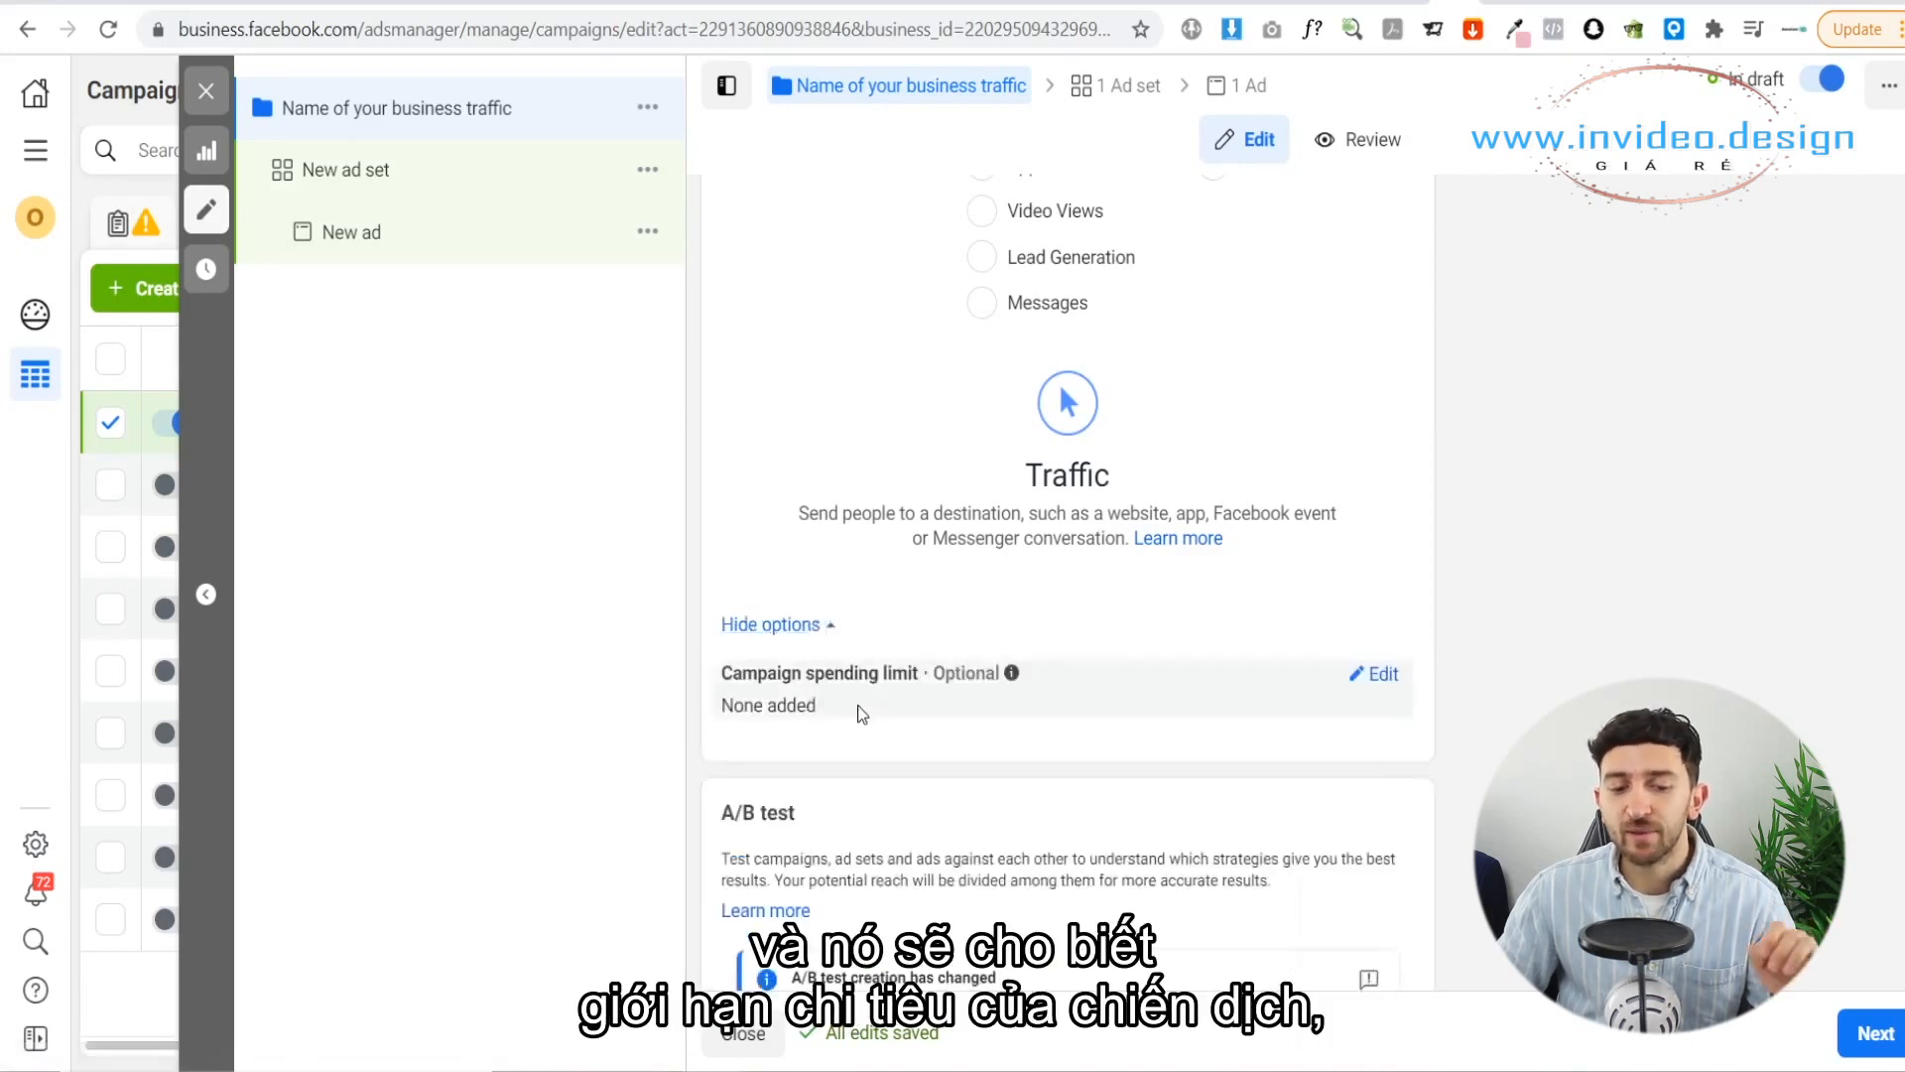
Step: Add a campaign spending limit of $500
click(1374, 676)
click(737, 712)
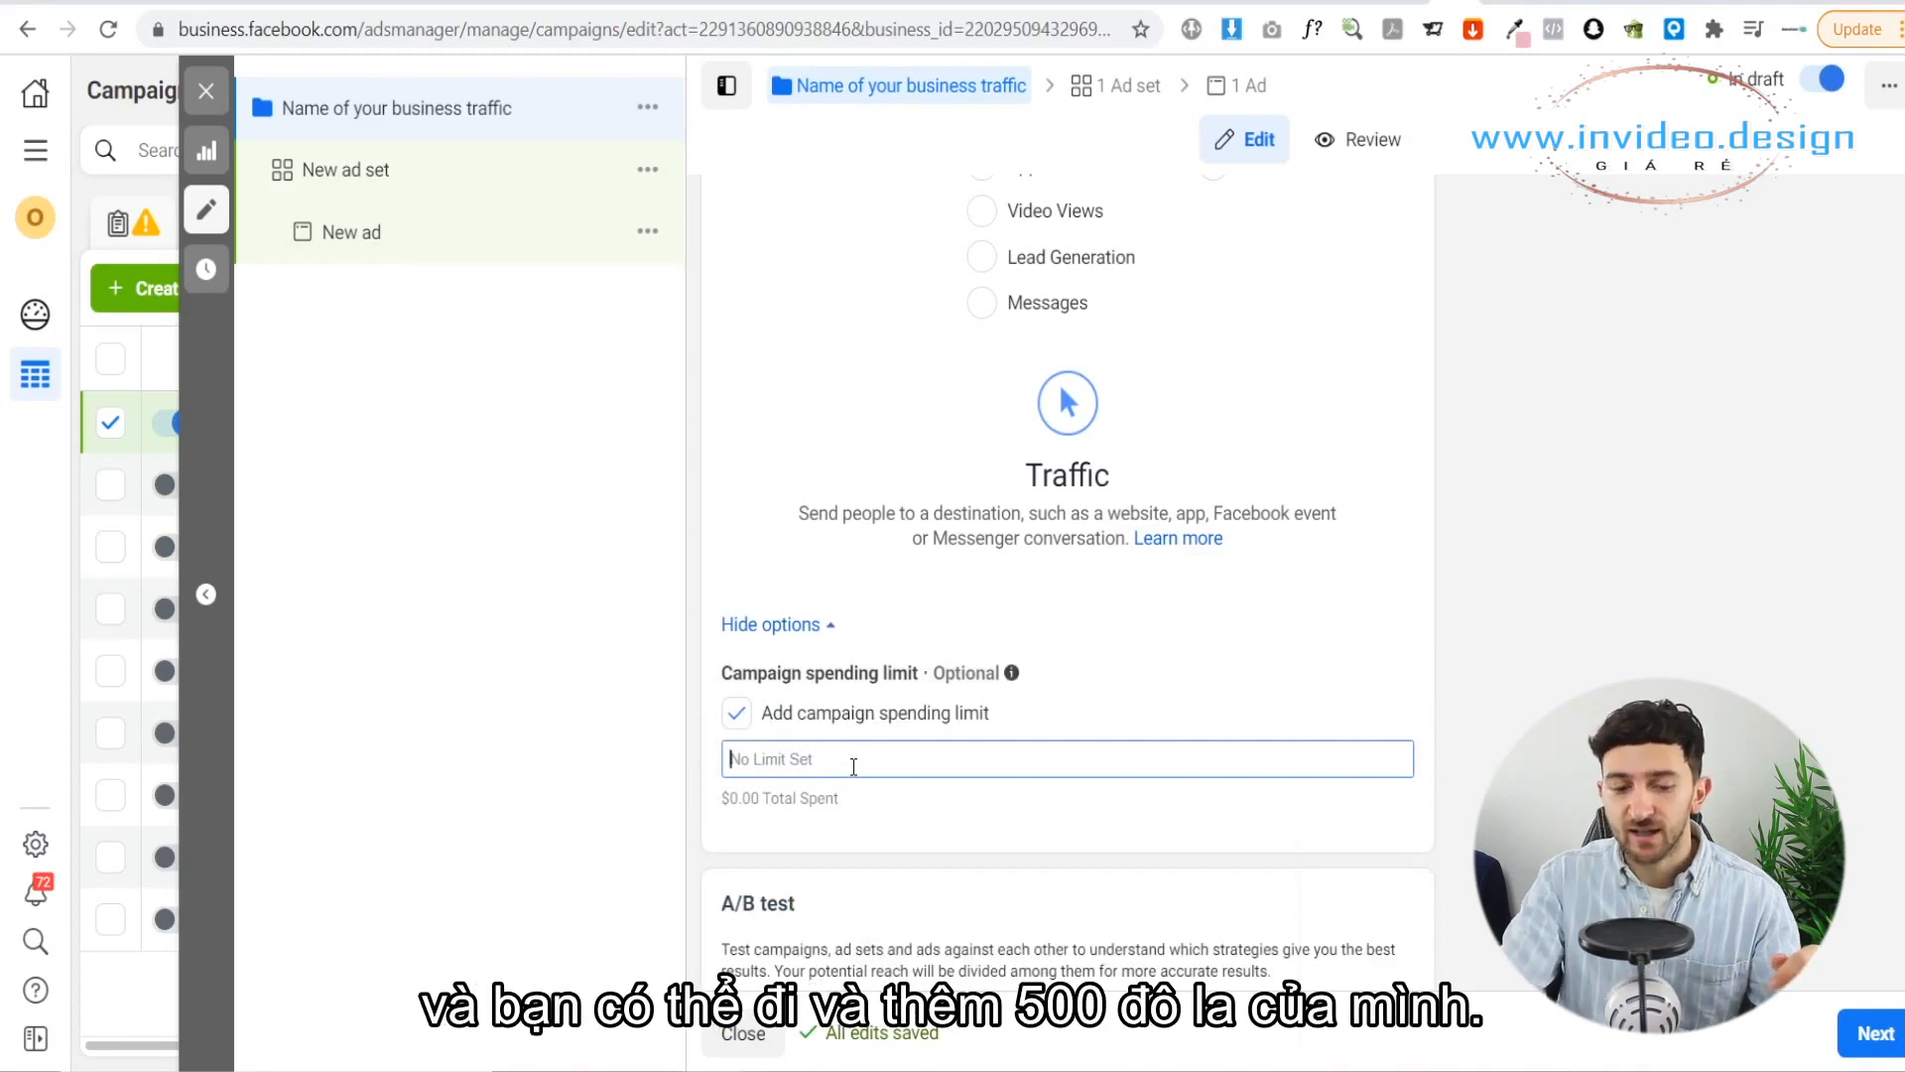
text(500)
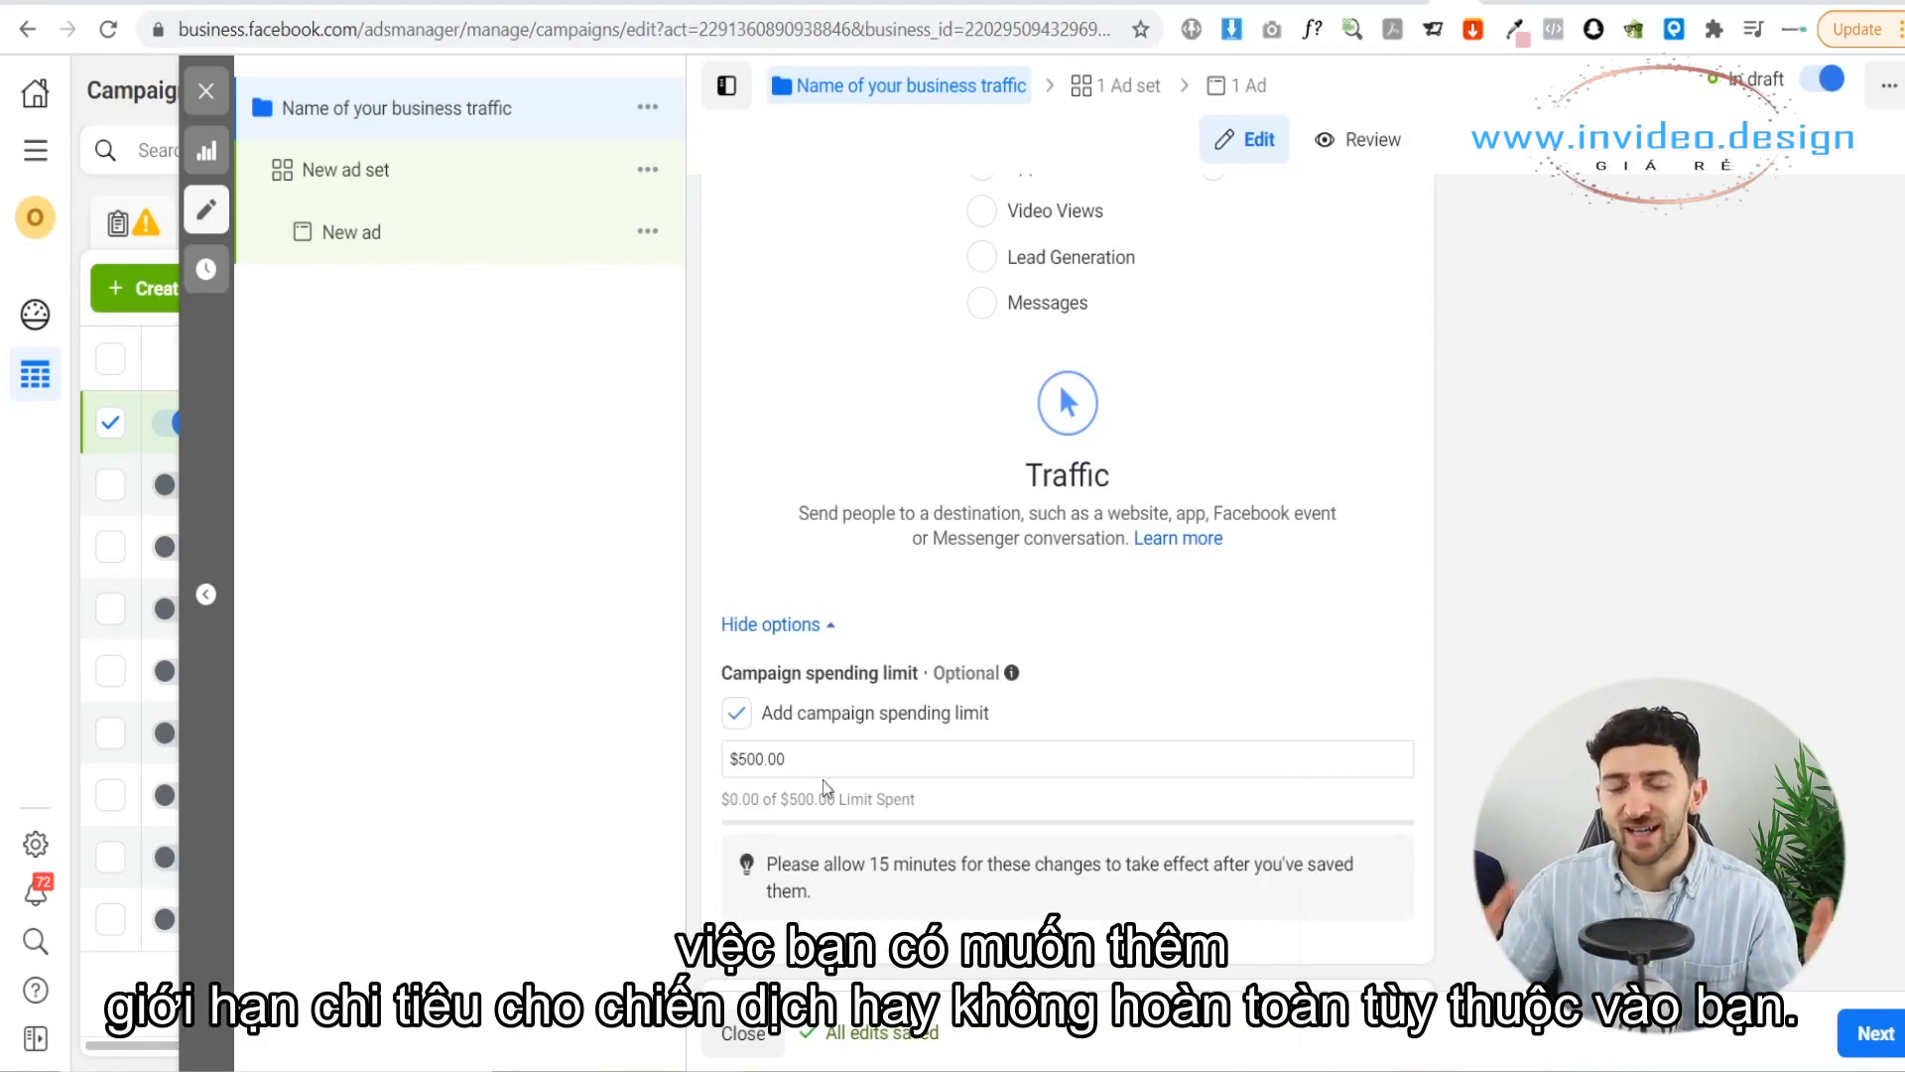
Step: Turn on campaign budget optimisation for the campaign
scroll(823, 779, down, 5)
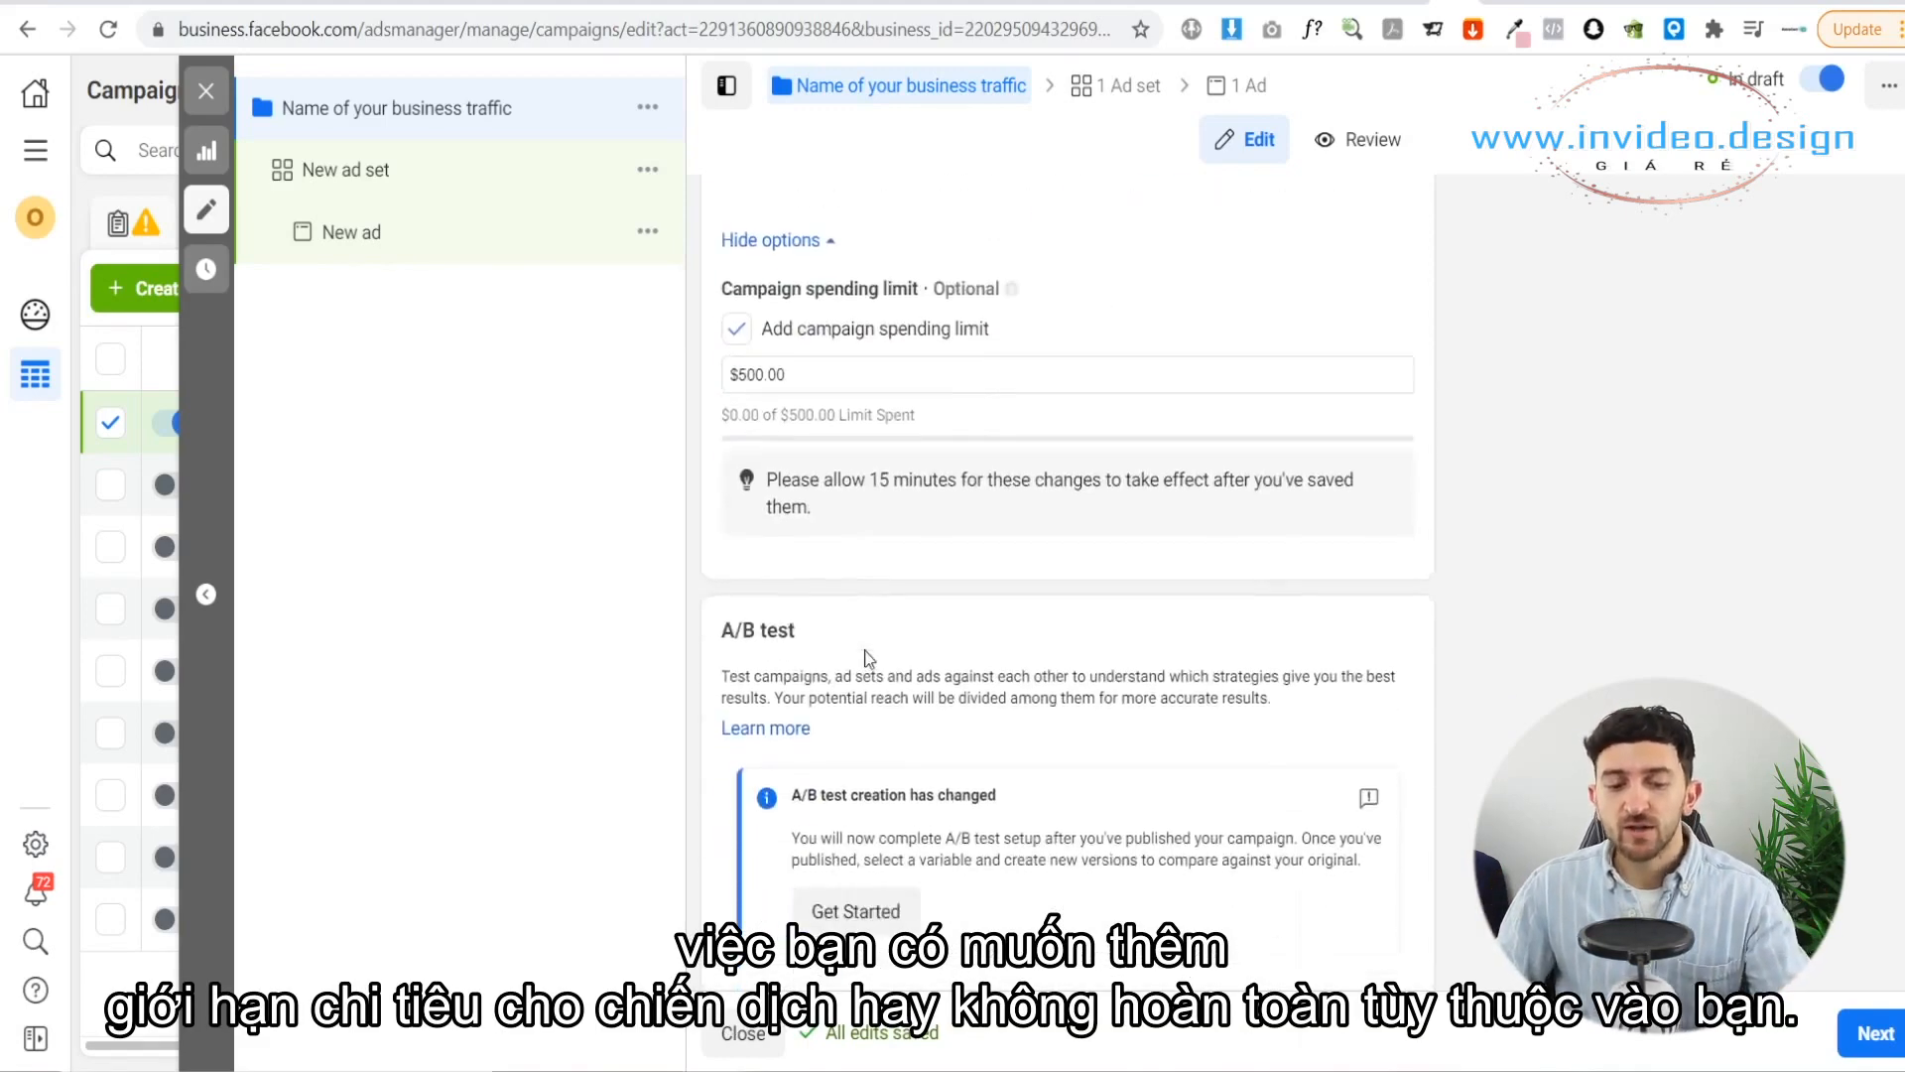
scroll(869, 637, down, 1)
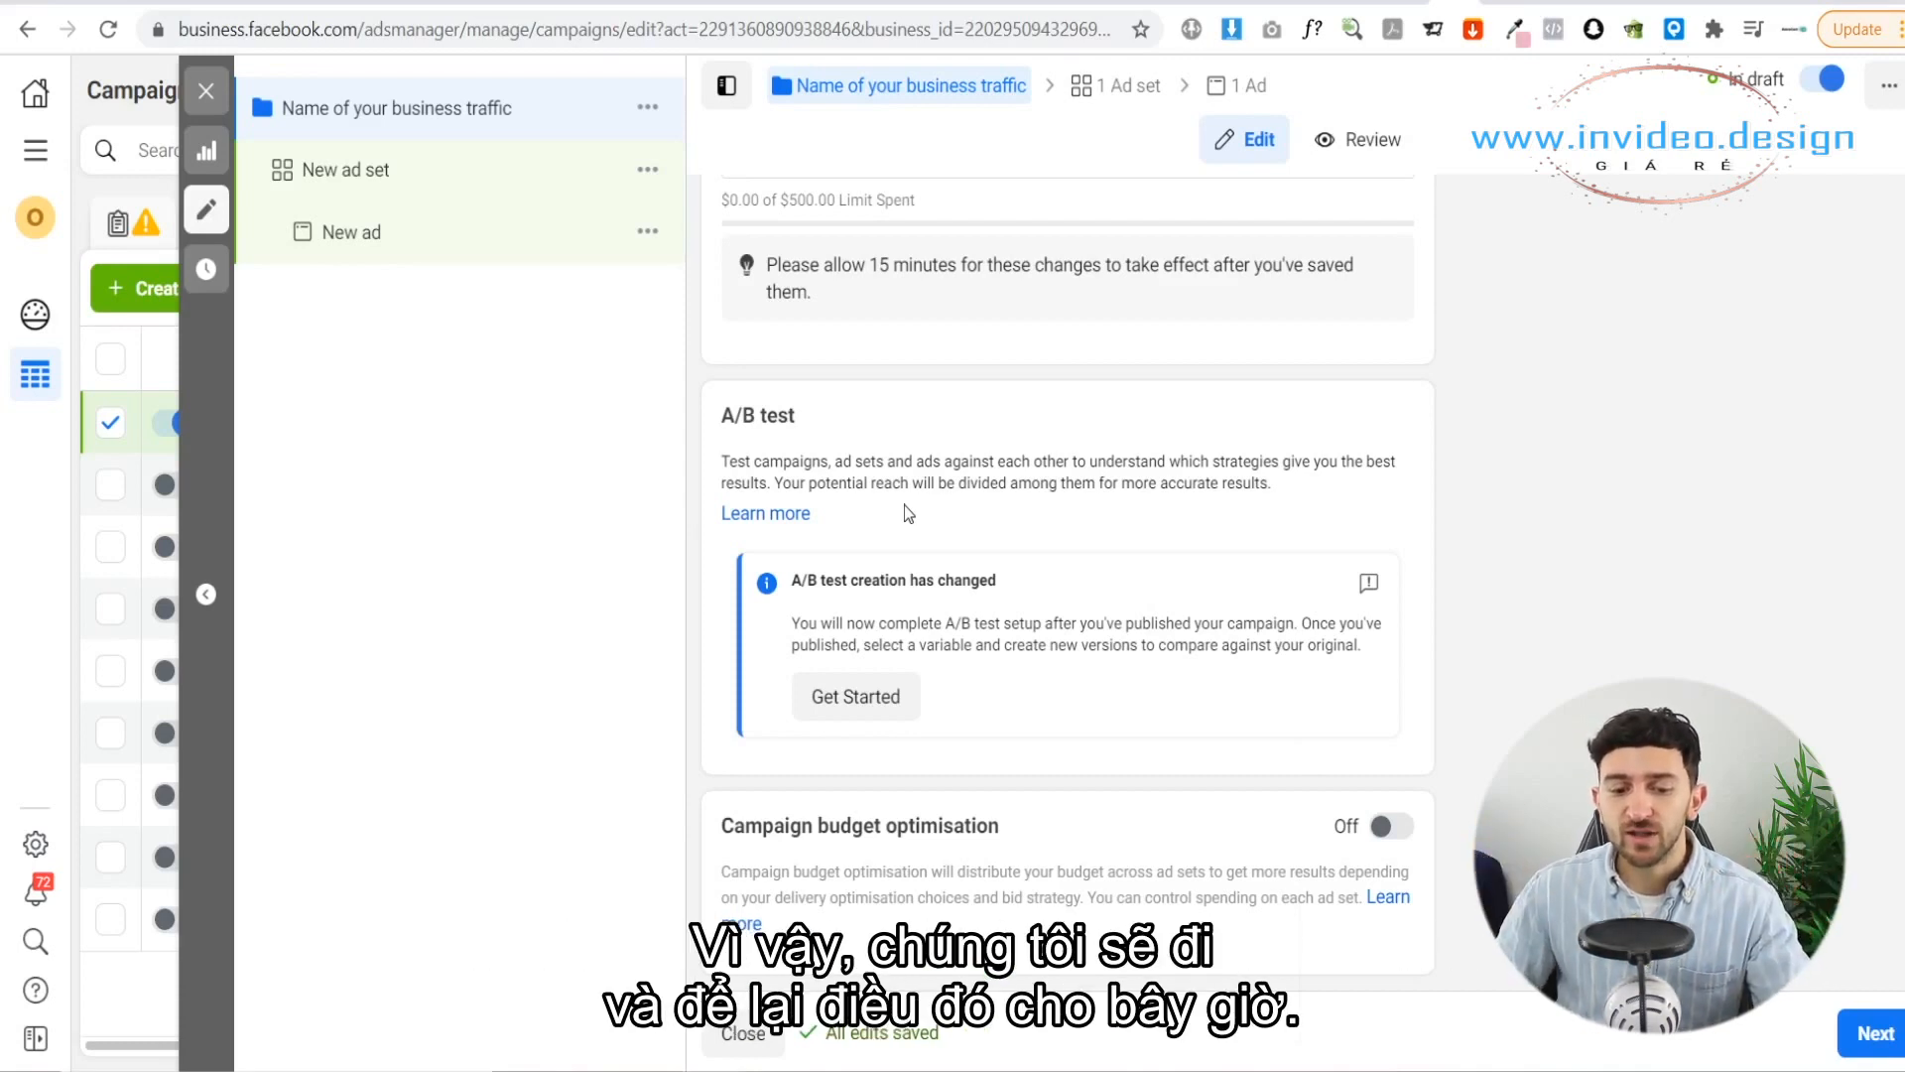
click(1399, 833)
scroll(1196, 831, down, 3)
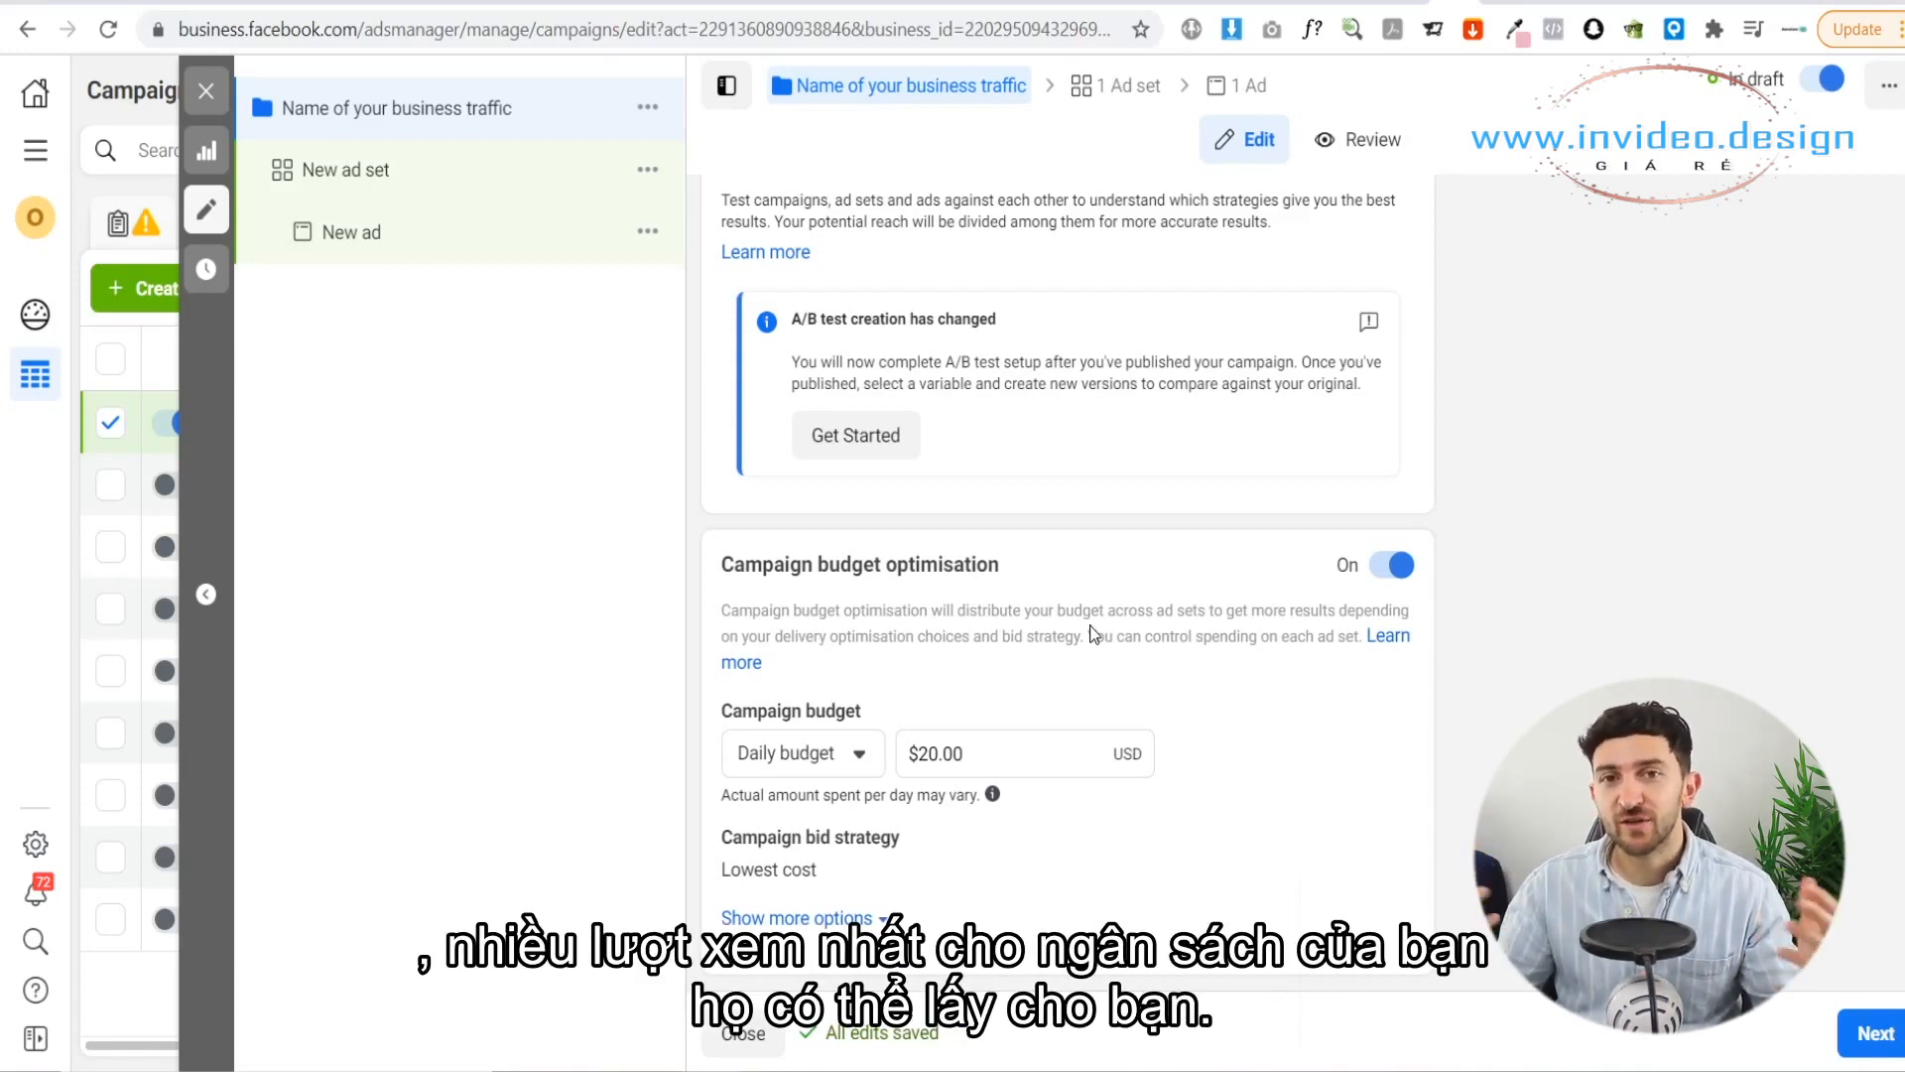
Step: Try the lifetime budget option for the campaign and set it back to a daily budget of $100
scroll(844, 814, up, 1)
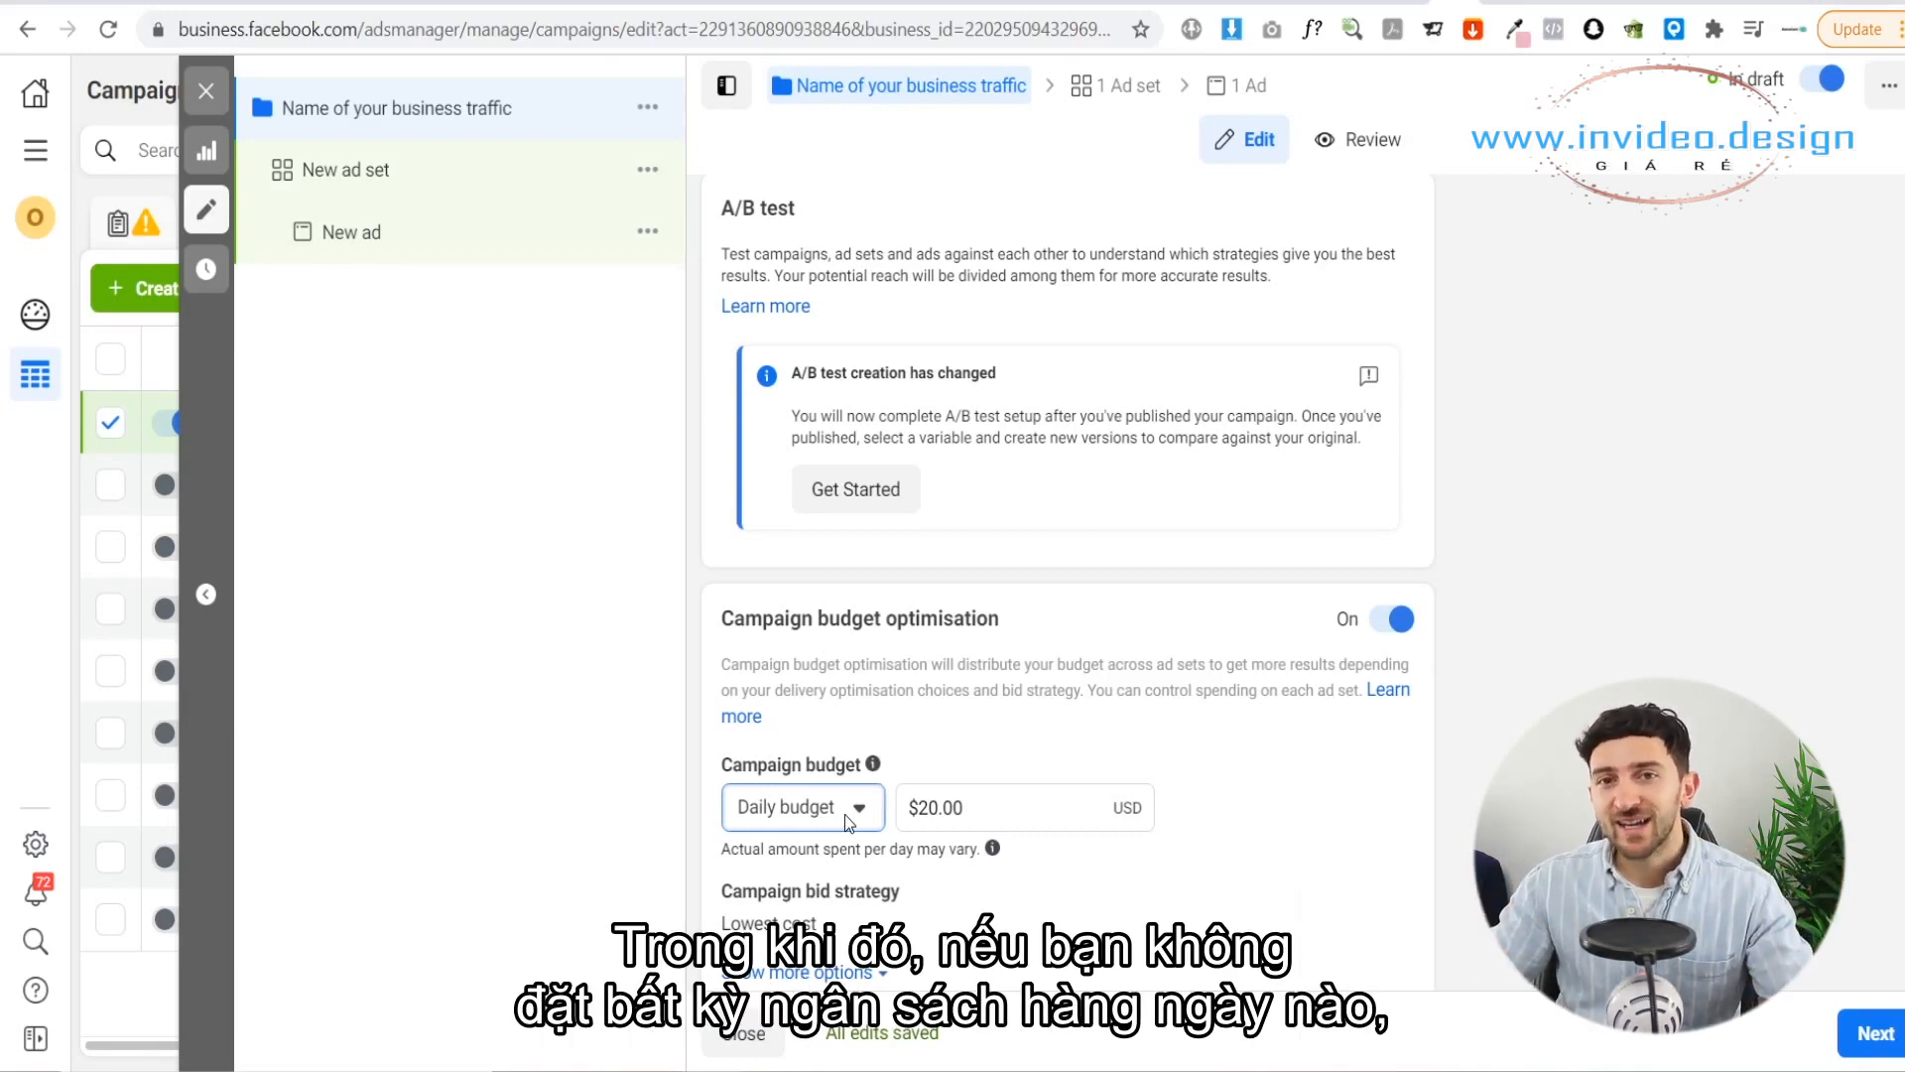
click(843, 812)
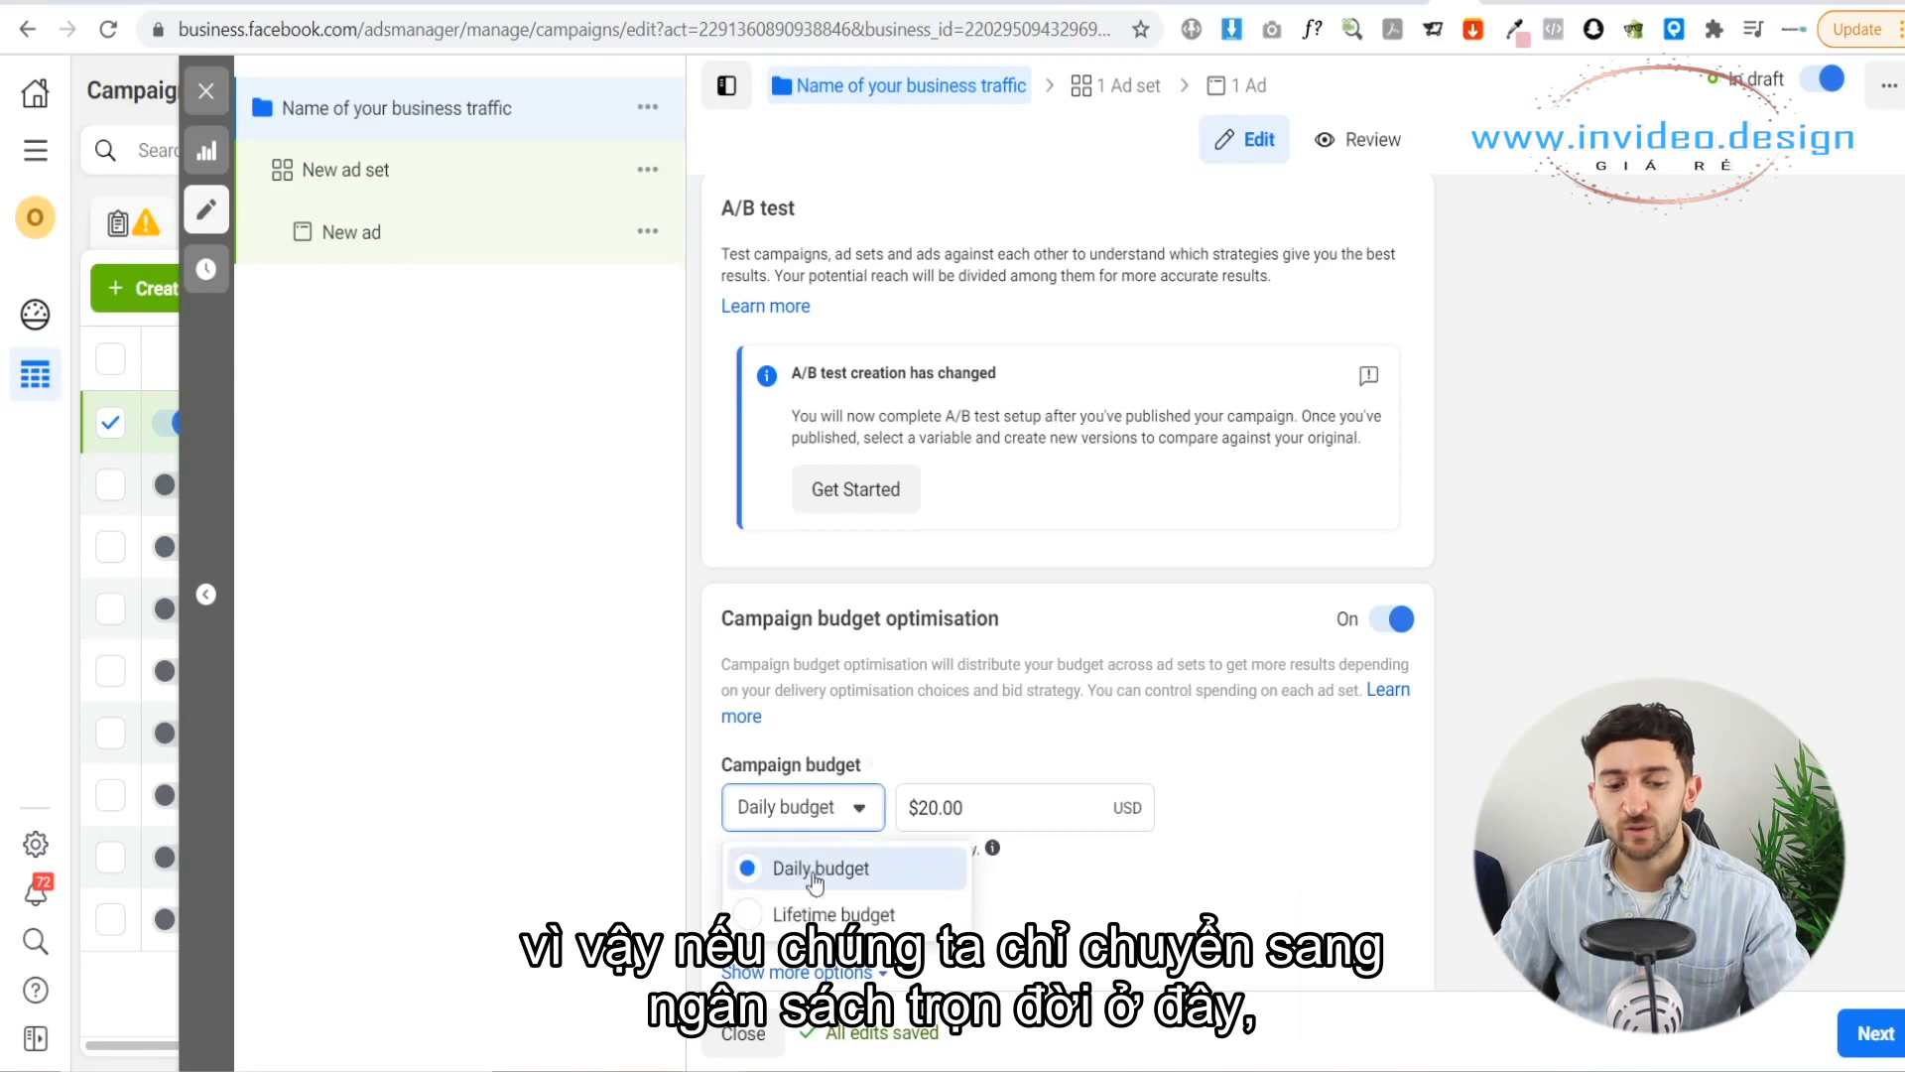
click(802, 915)
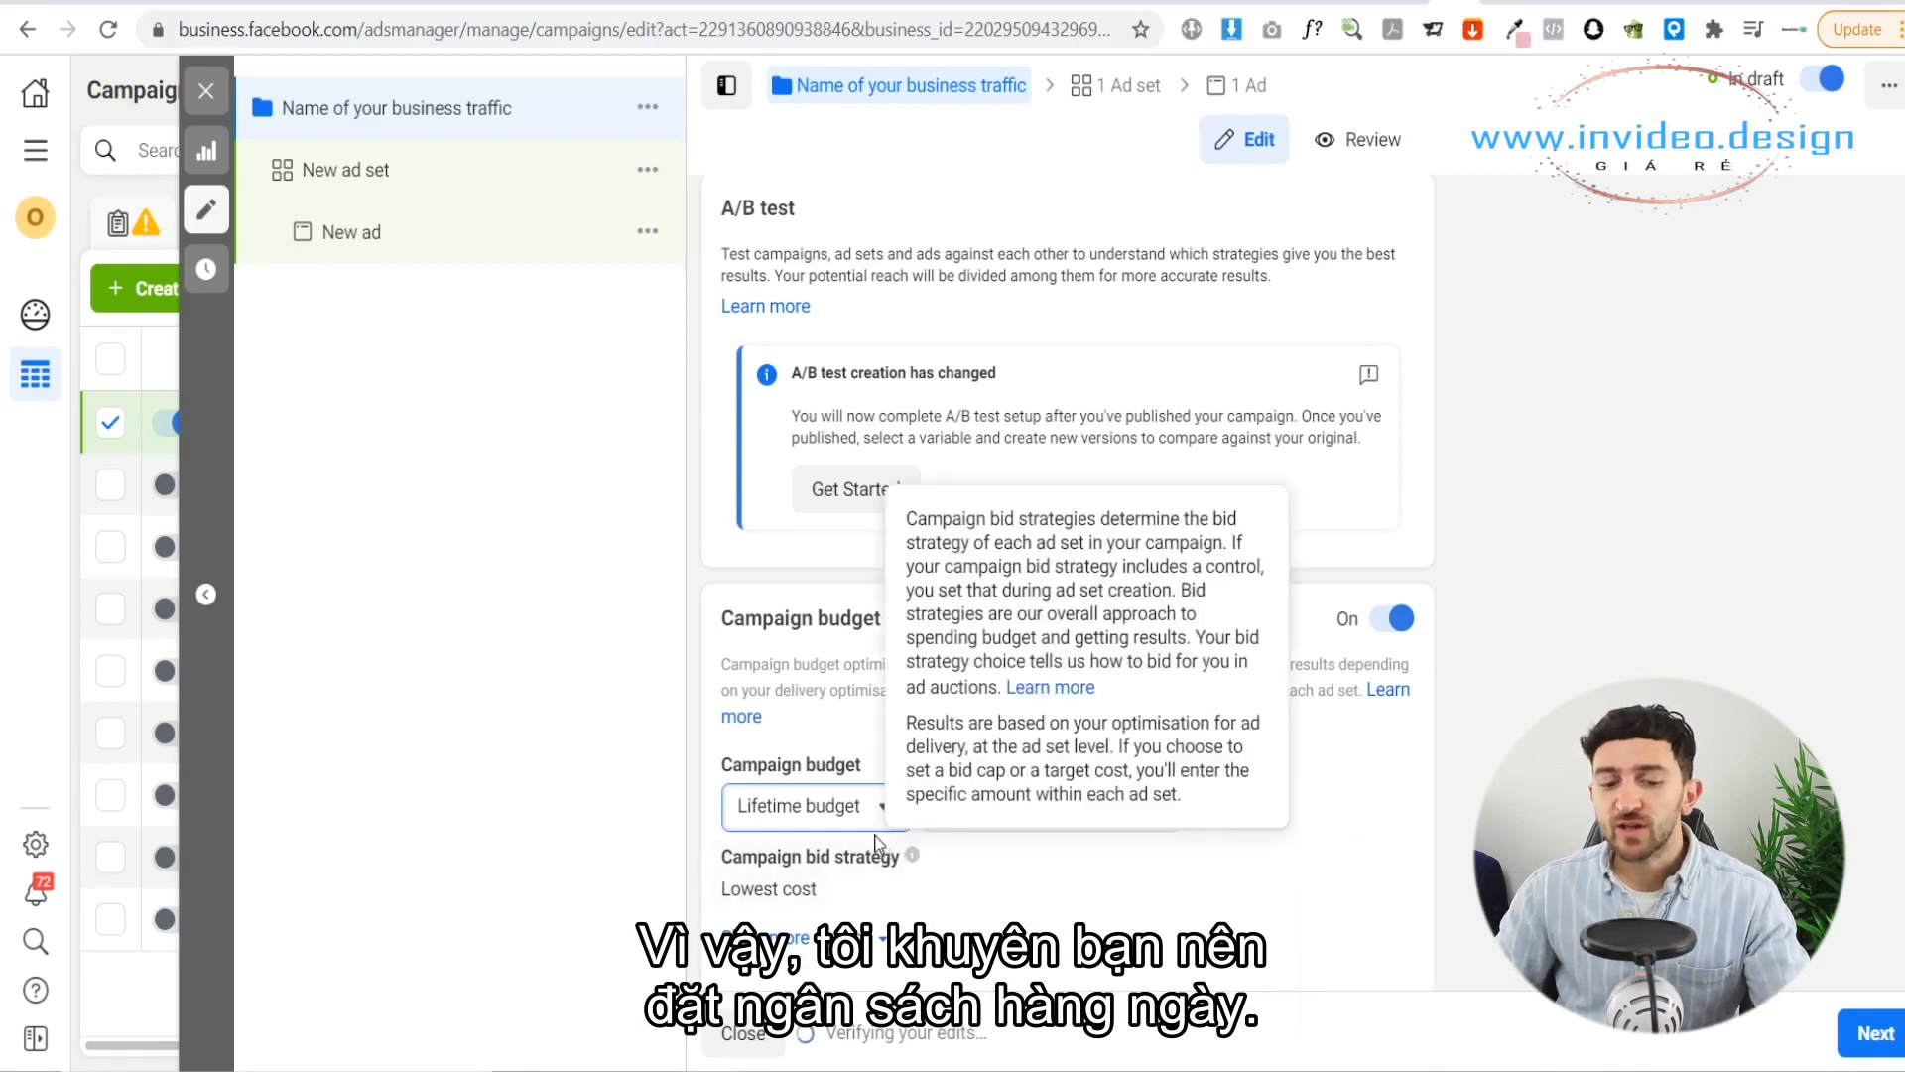
click(846, 824)
click(820, 868)
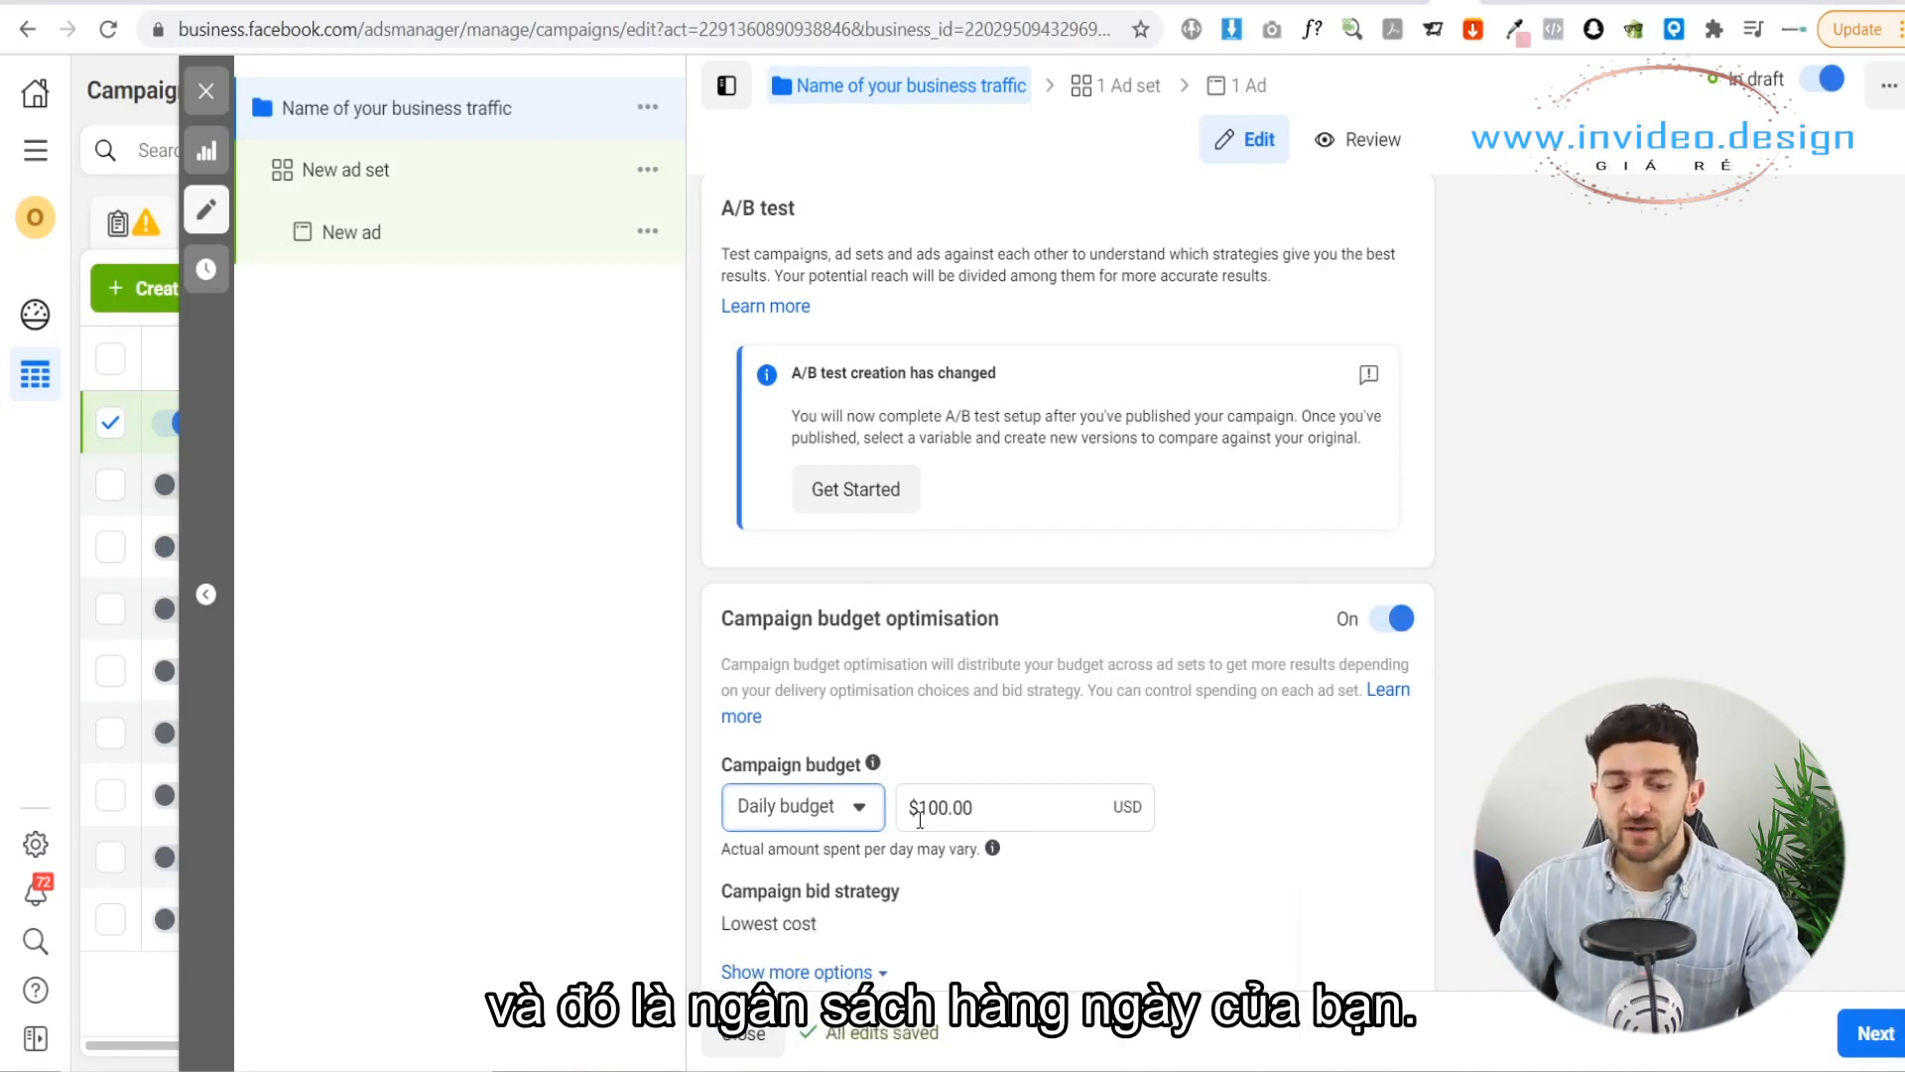
Step: Continue to the ad set and name it "Males 20 - 45 UK Fashion"
scroll(921, 844, down, 1)
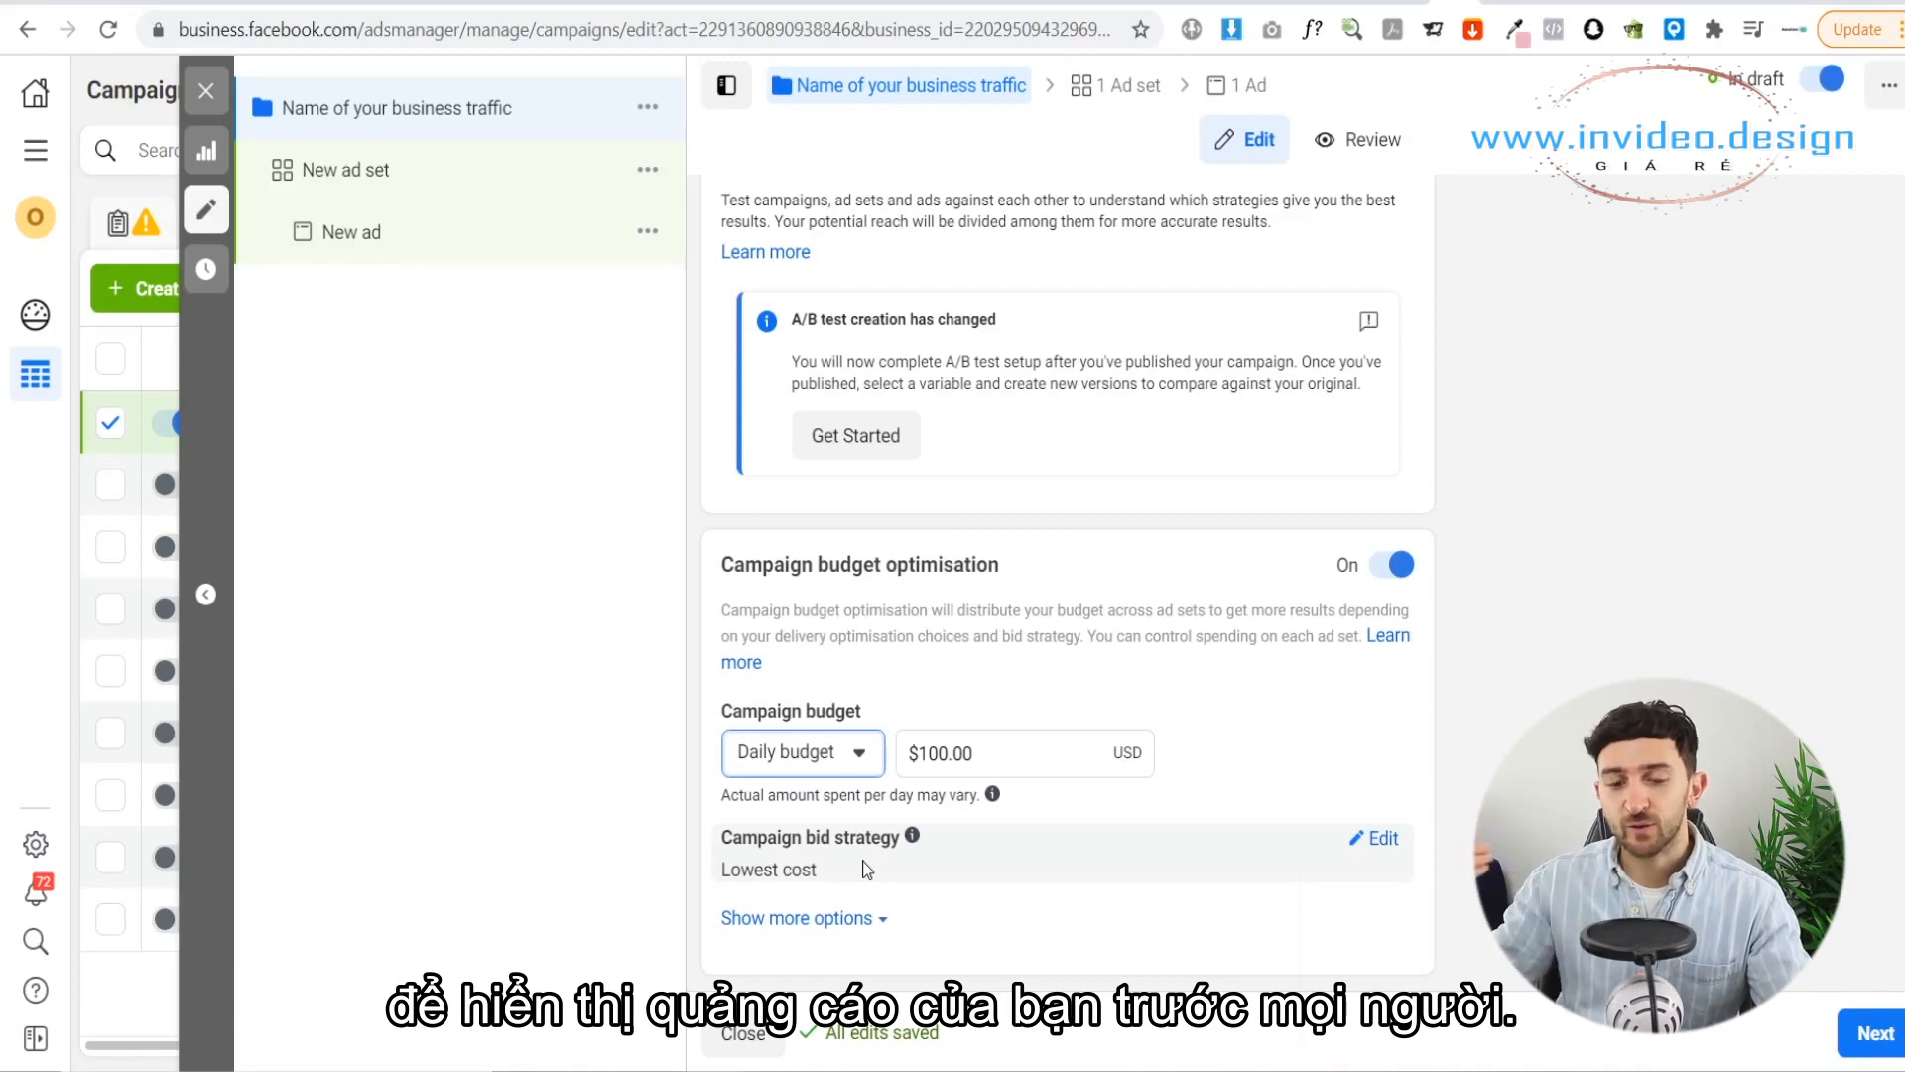
click(1875, 1033)
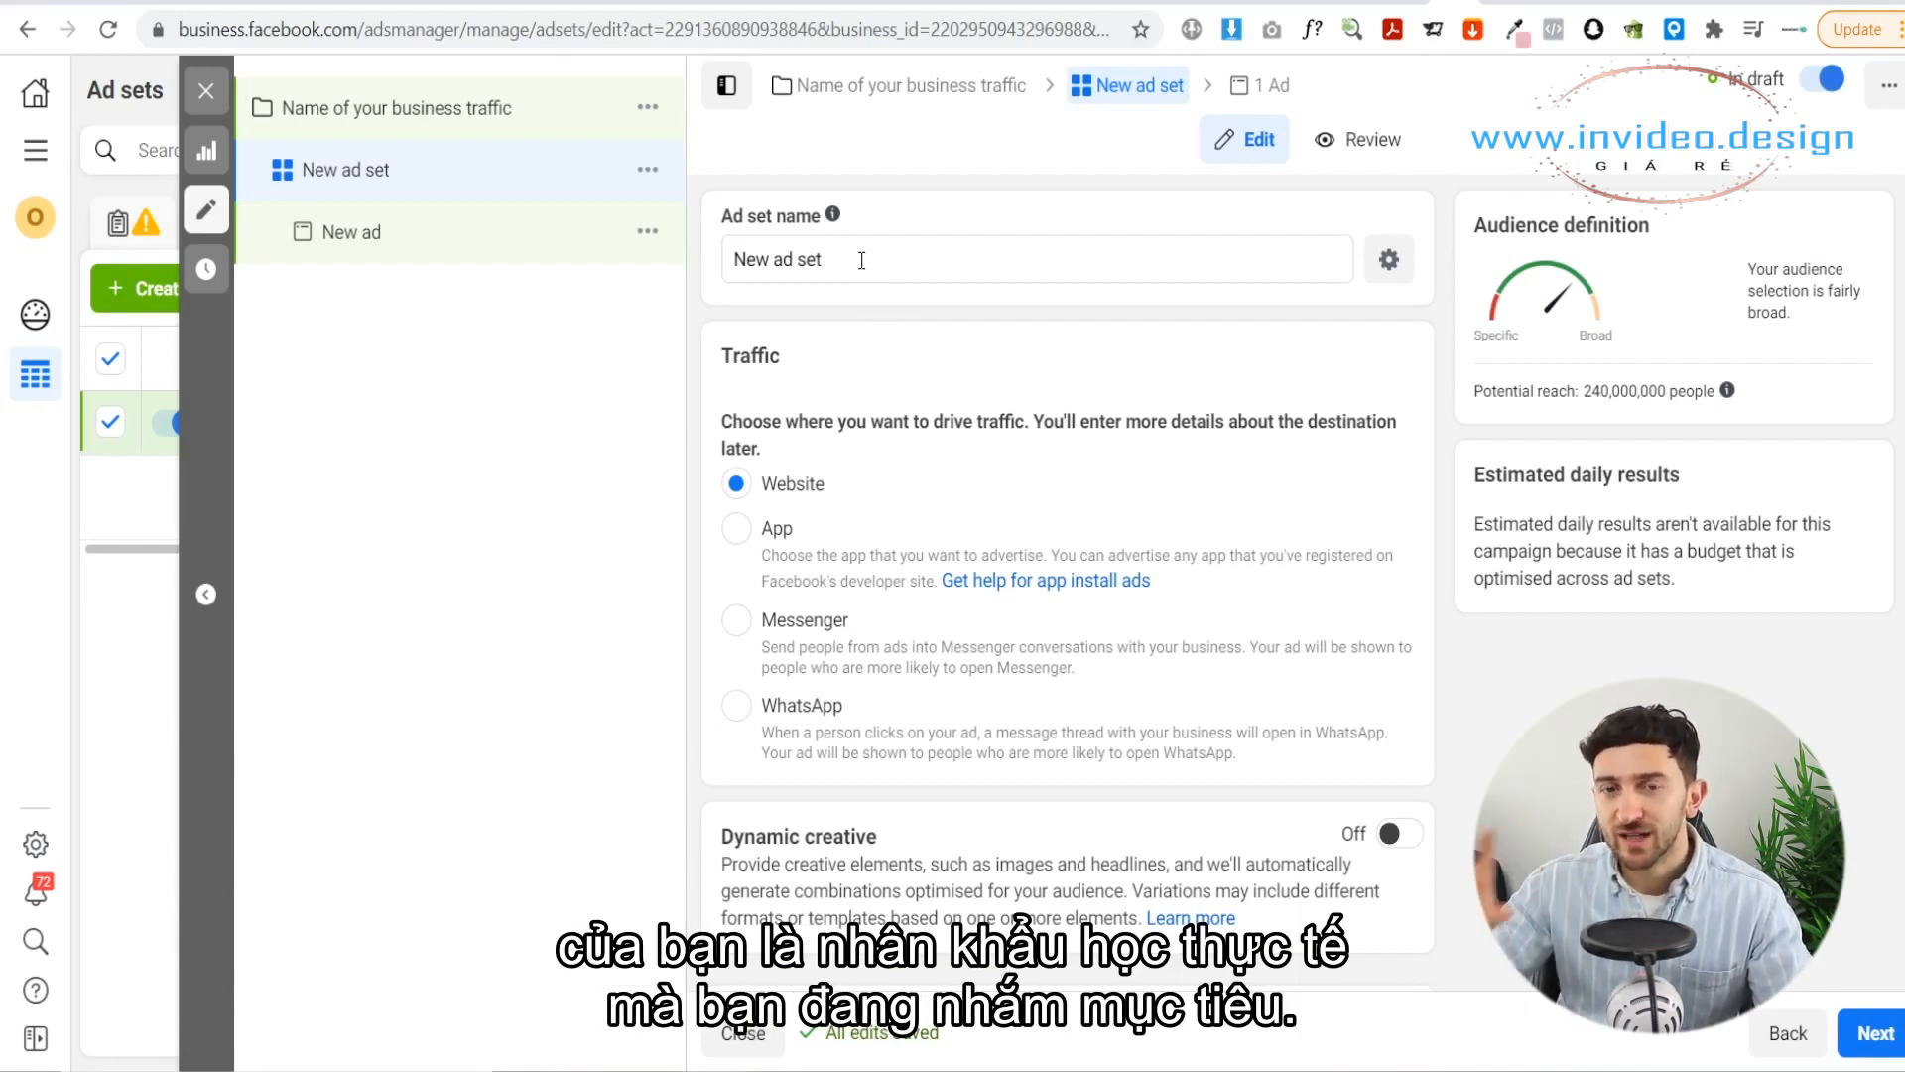
click(800, 263)
key(ctrl+a)
text(Males 20 - 45 UK Fashion)
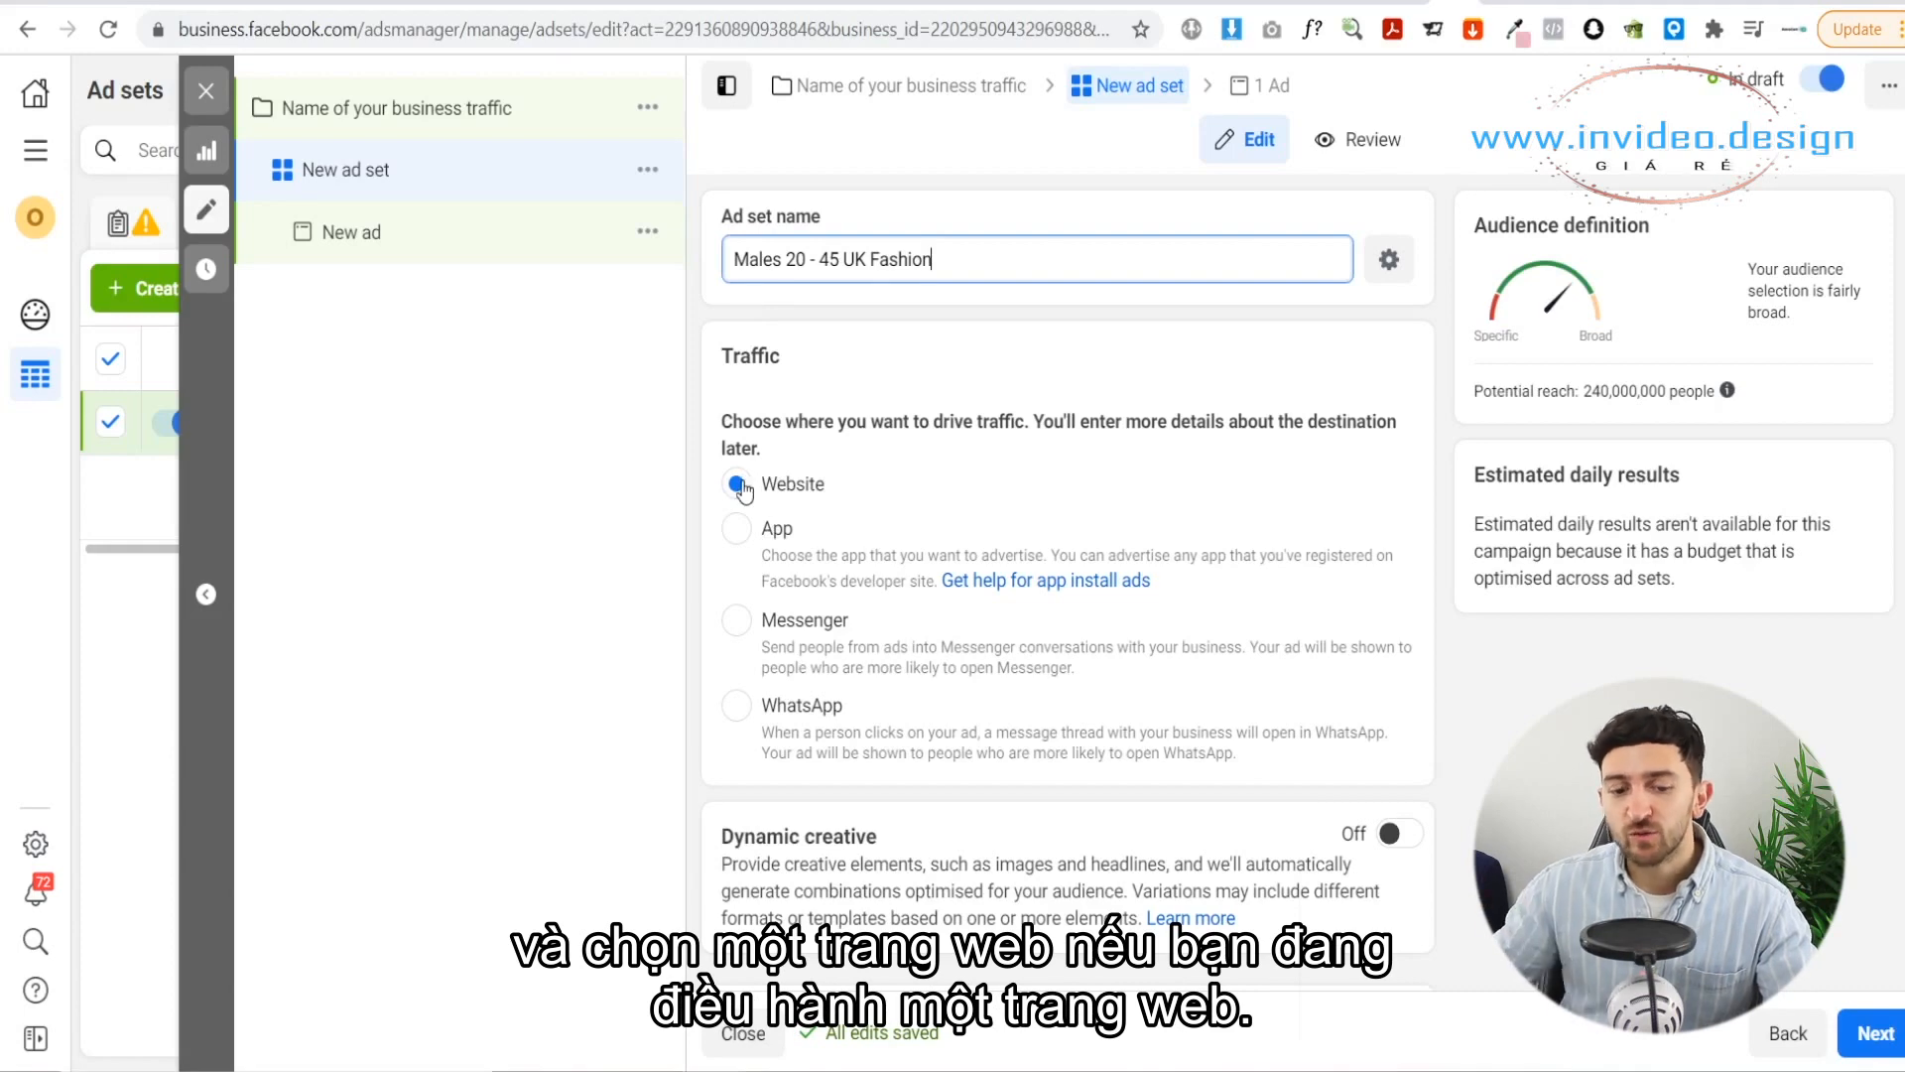
Step: Review the ad set's dynamic creative, offer, schedule and audience settings against the ad set name
scroll(1189, 320, down, 5)
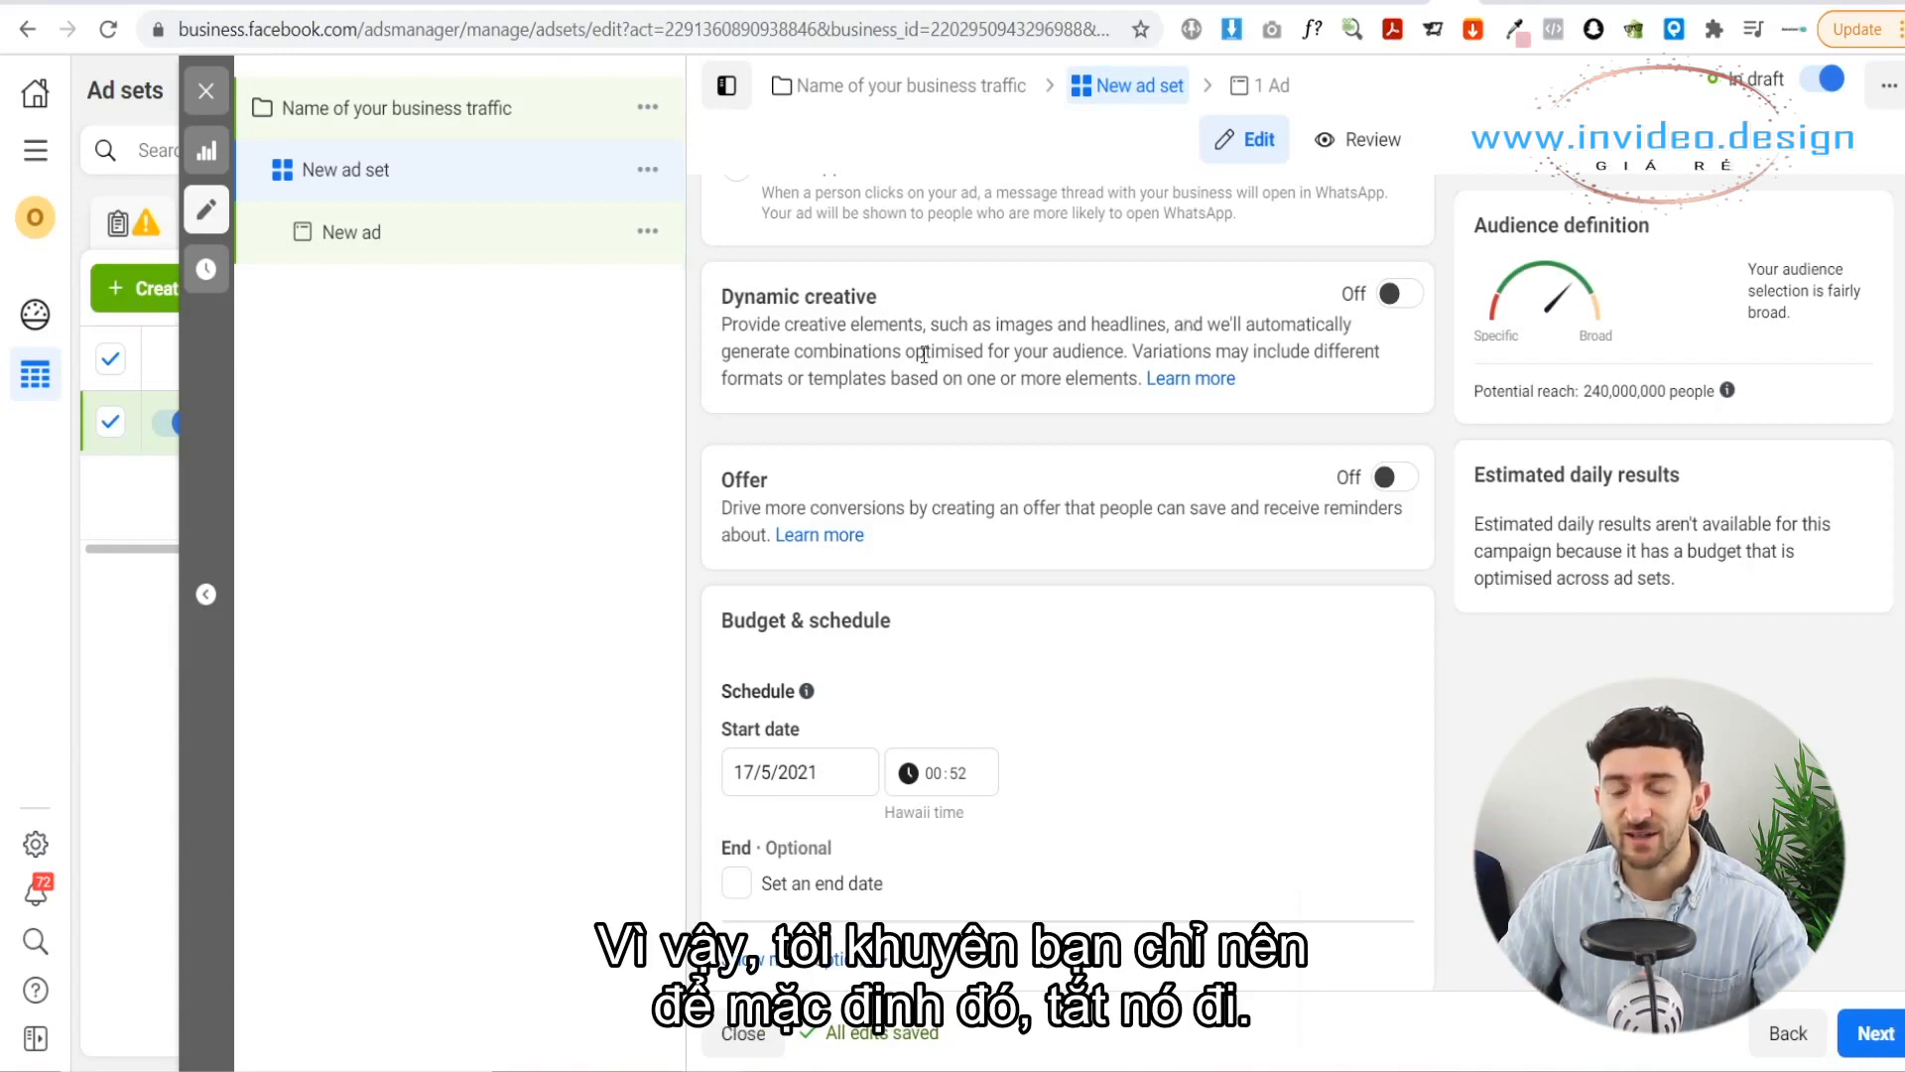
scroll(923, 355, down, 1)
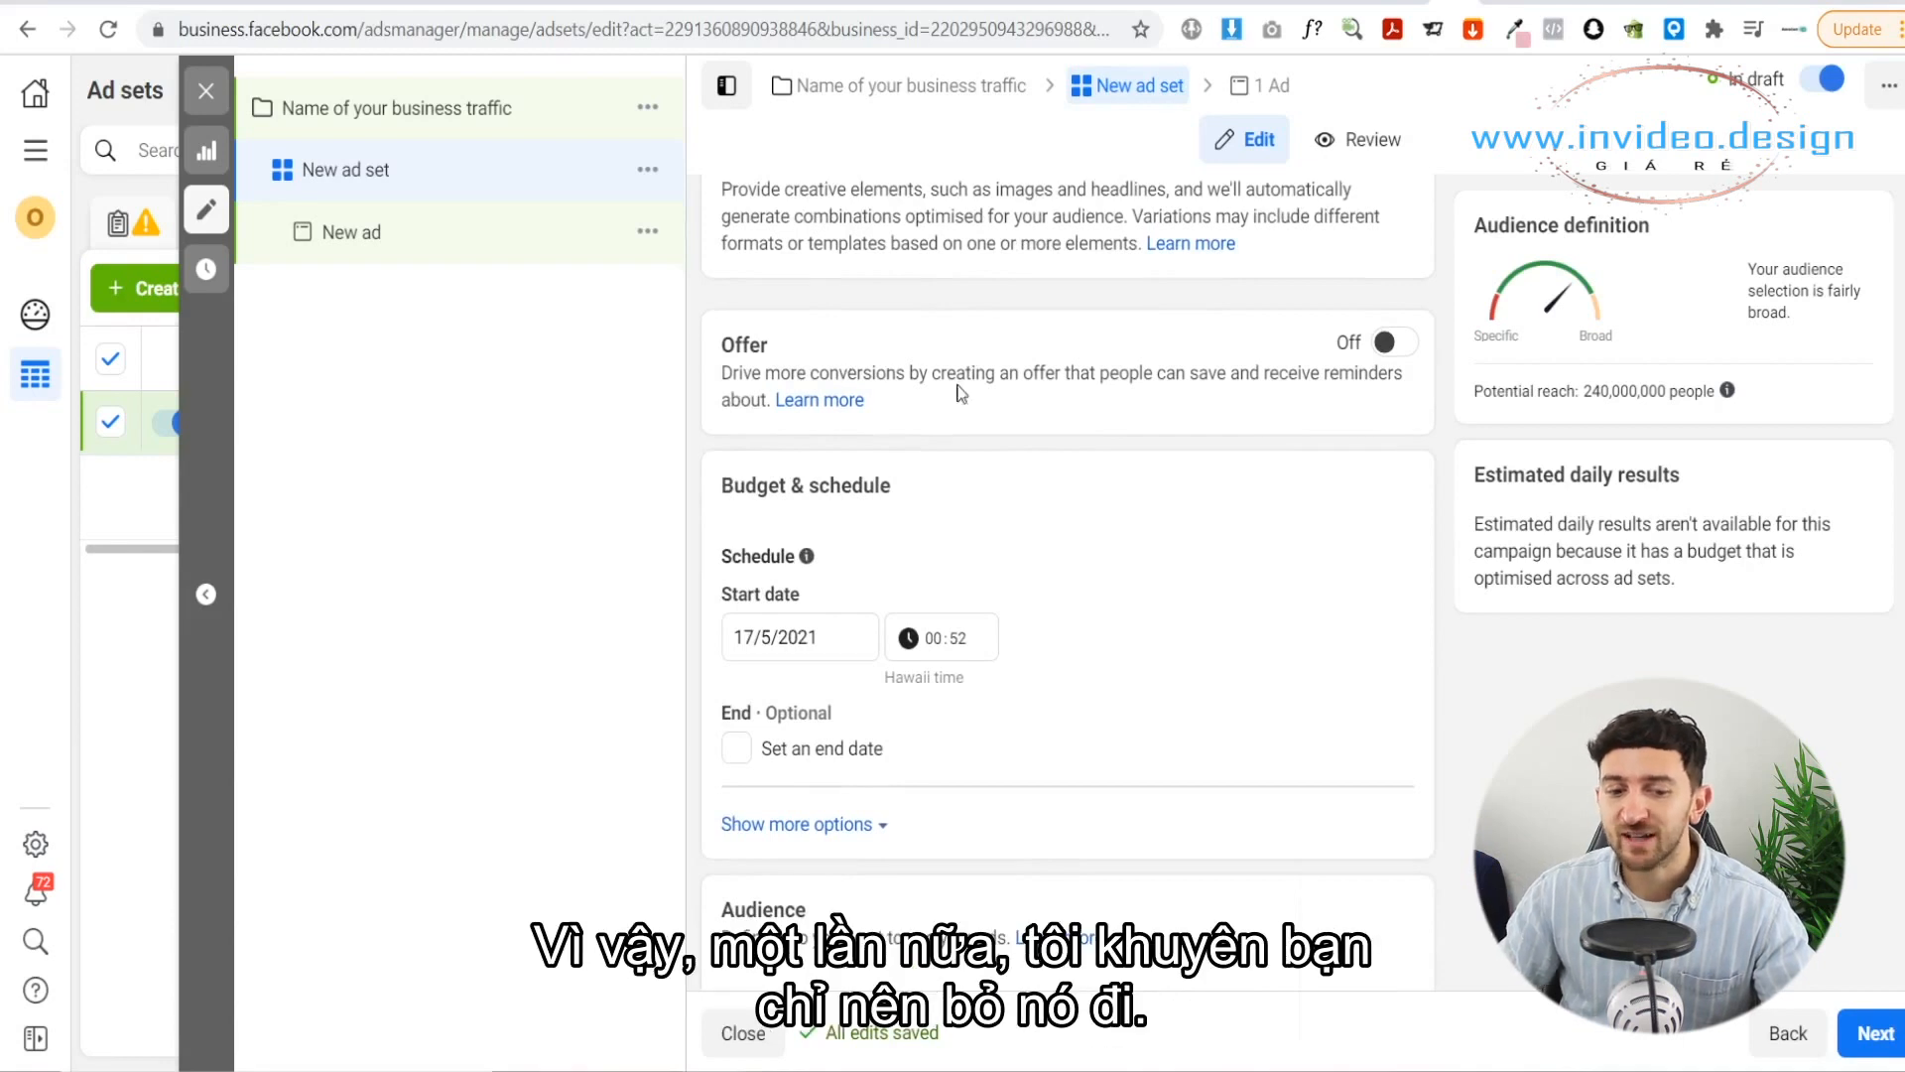
scroll(1161, 382, down, 1)
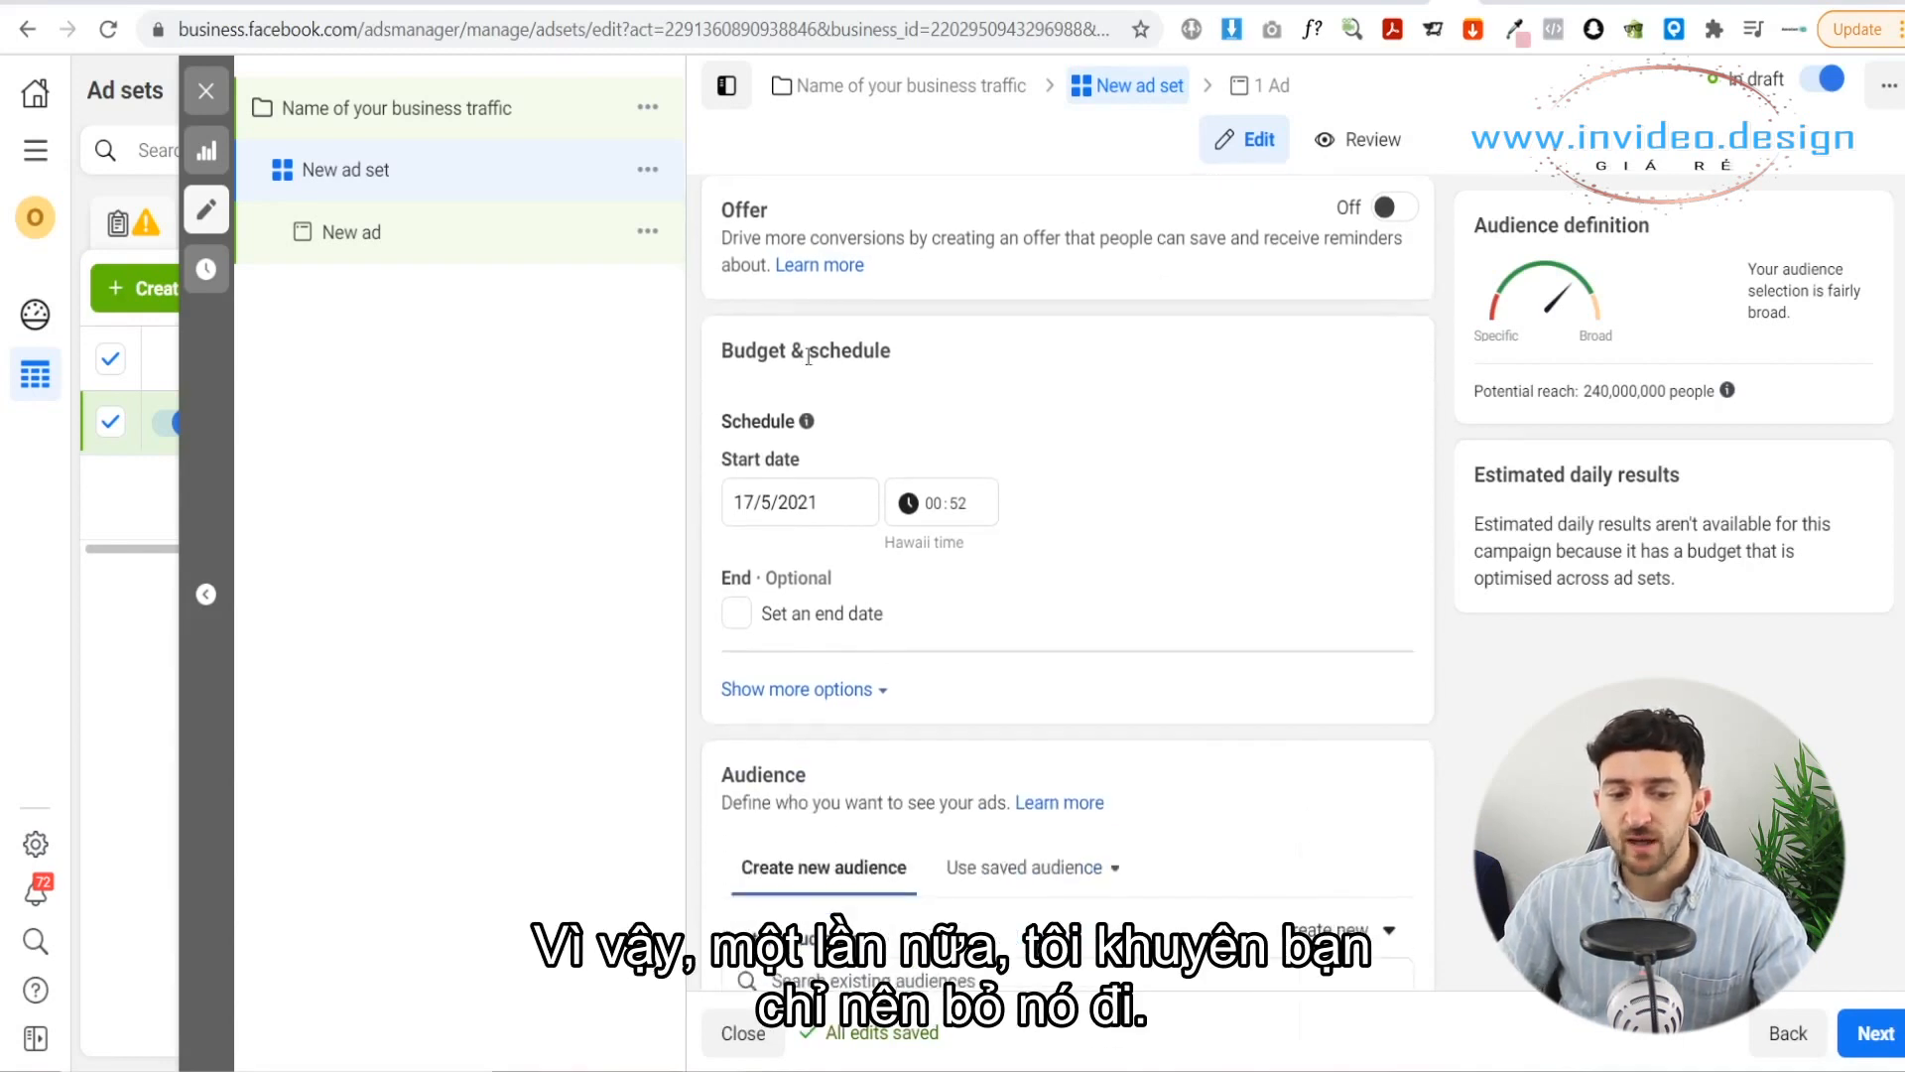
mouse_move(806, 421)
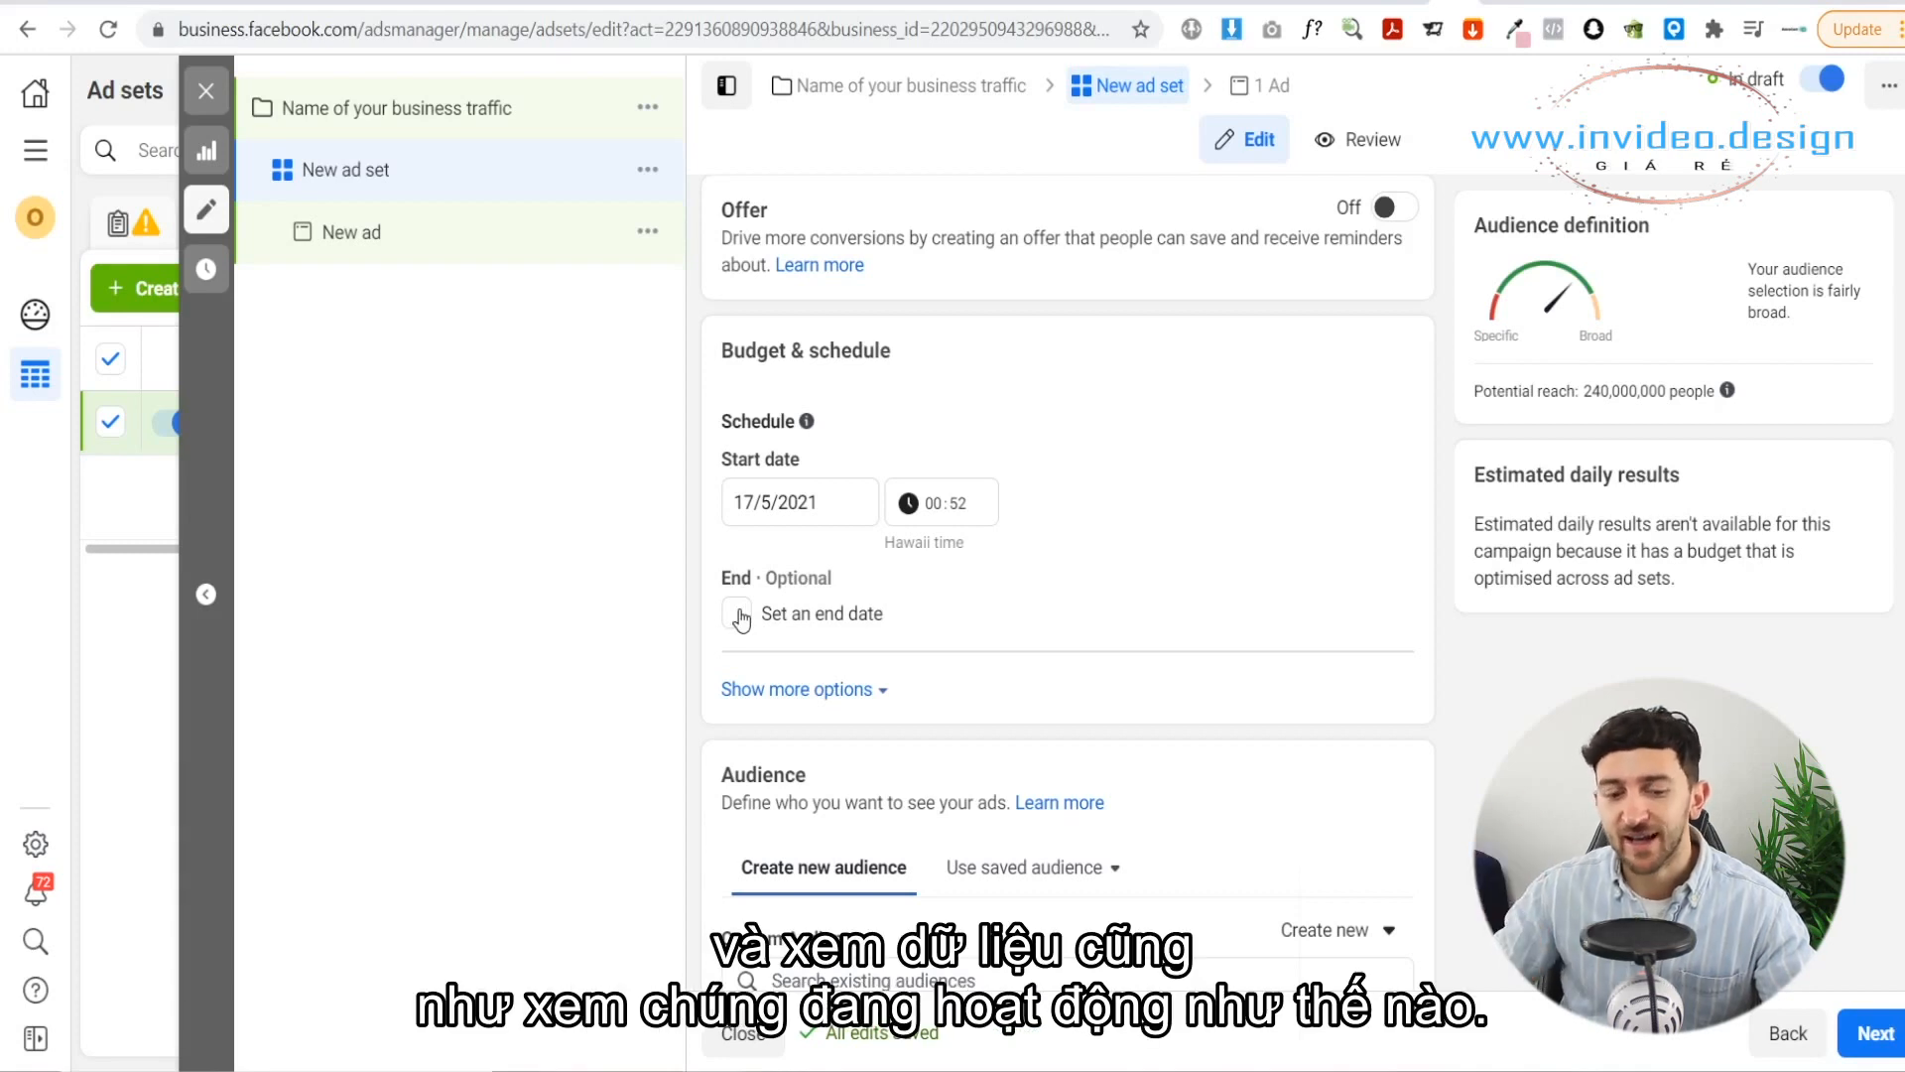
scroll(871, 497, down, 3)
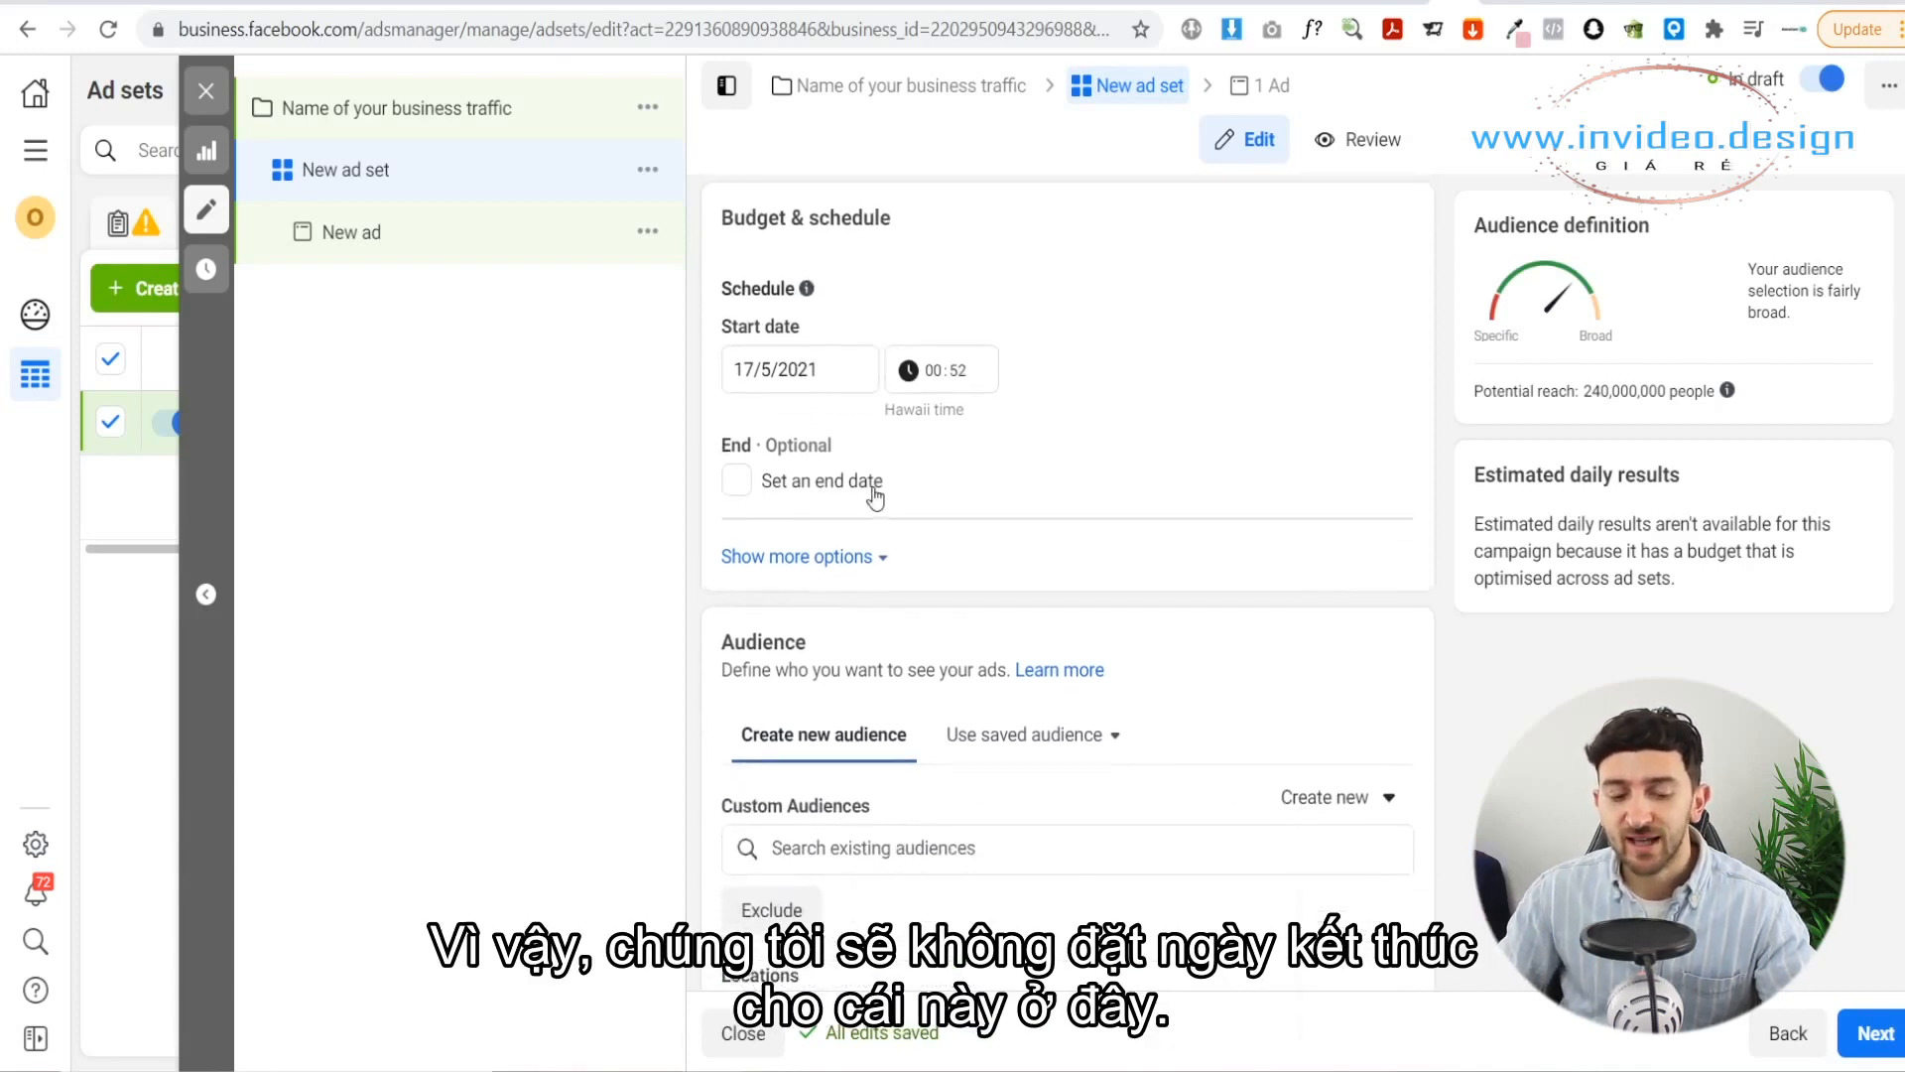
scroll(824, 459, down, 3)
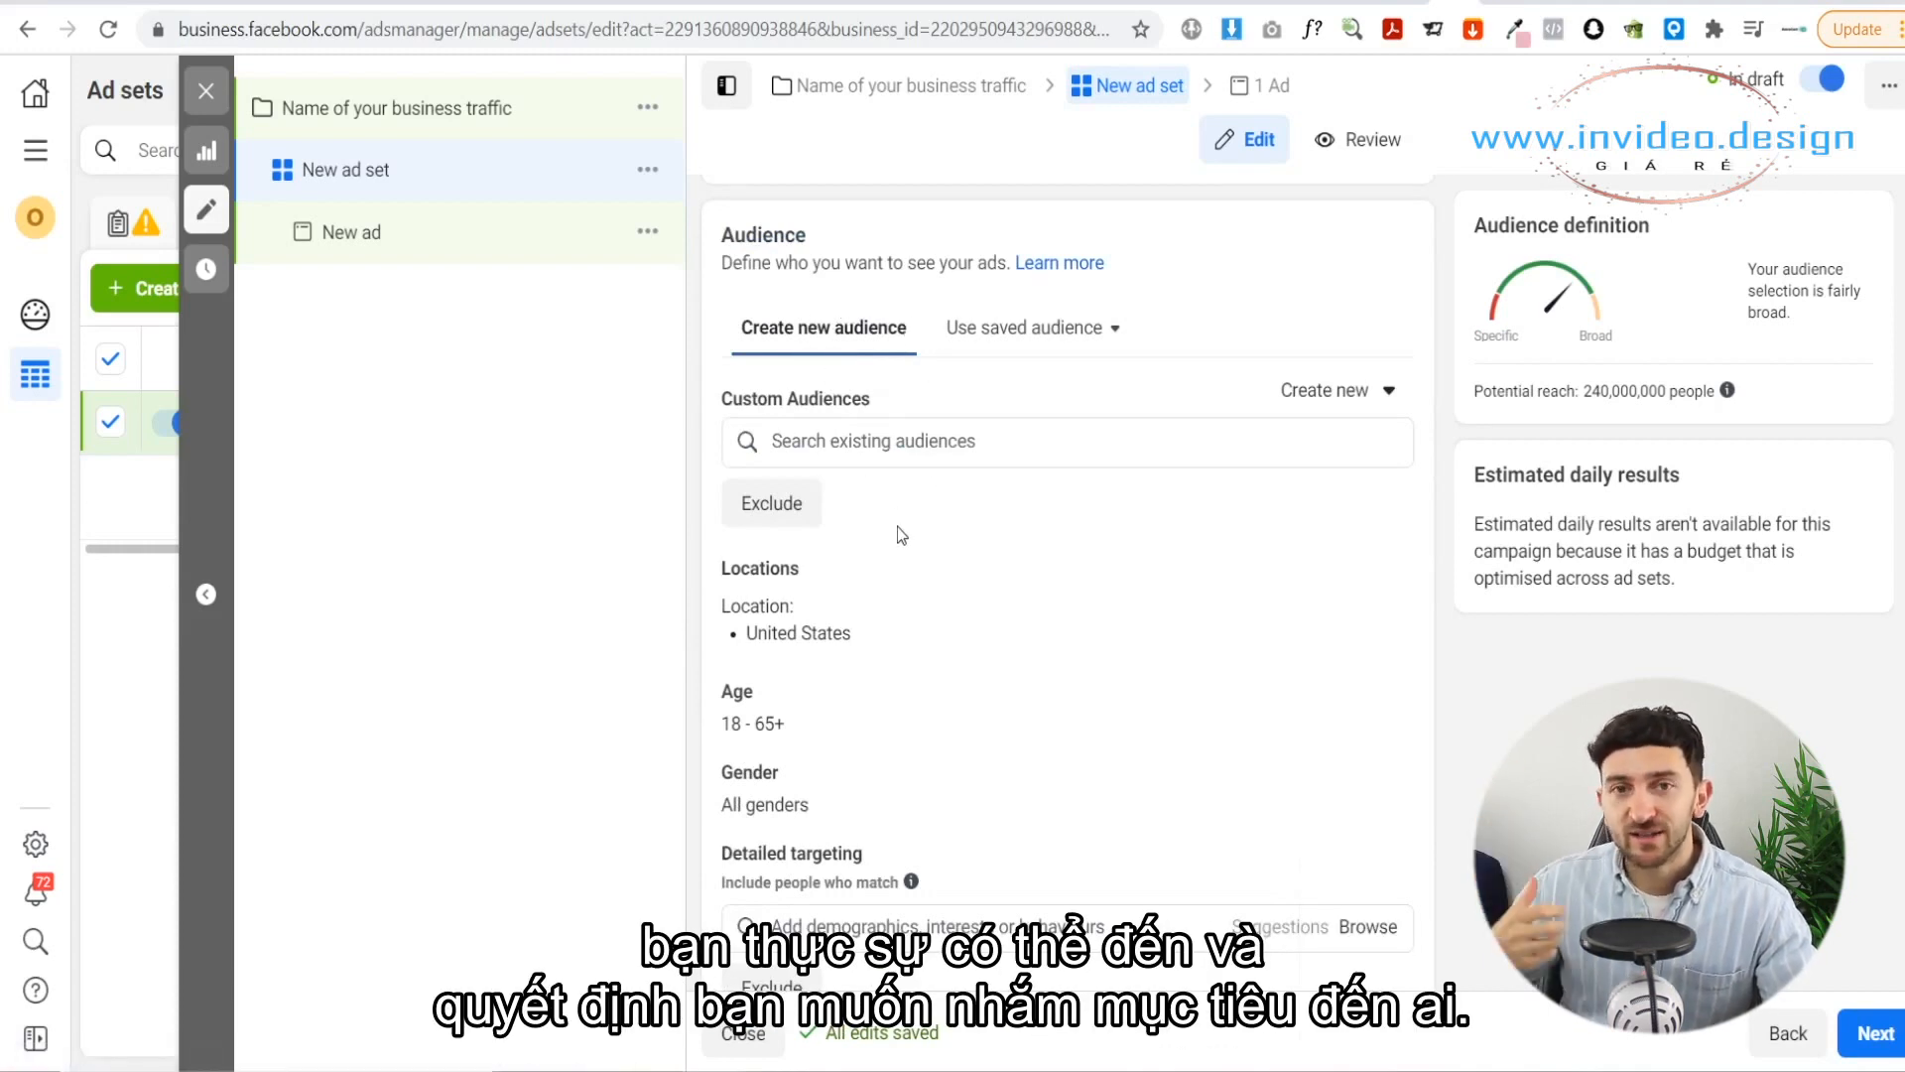
scroll(901, 536, up, 15)
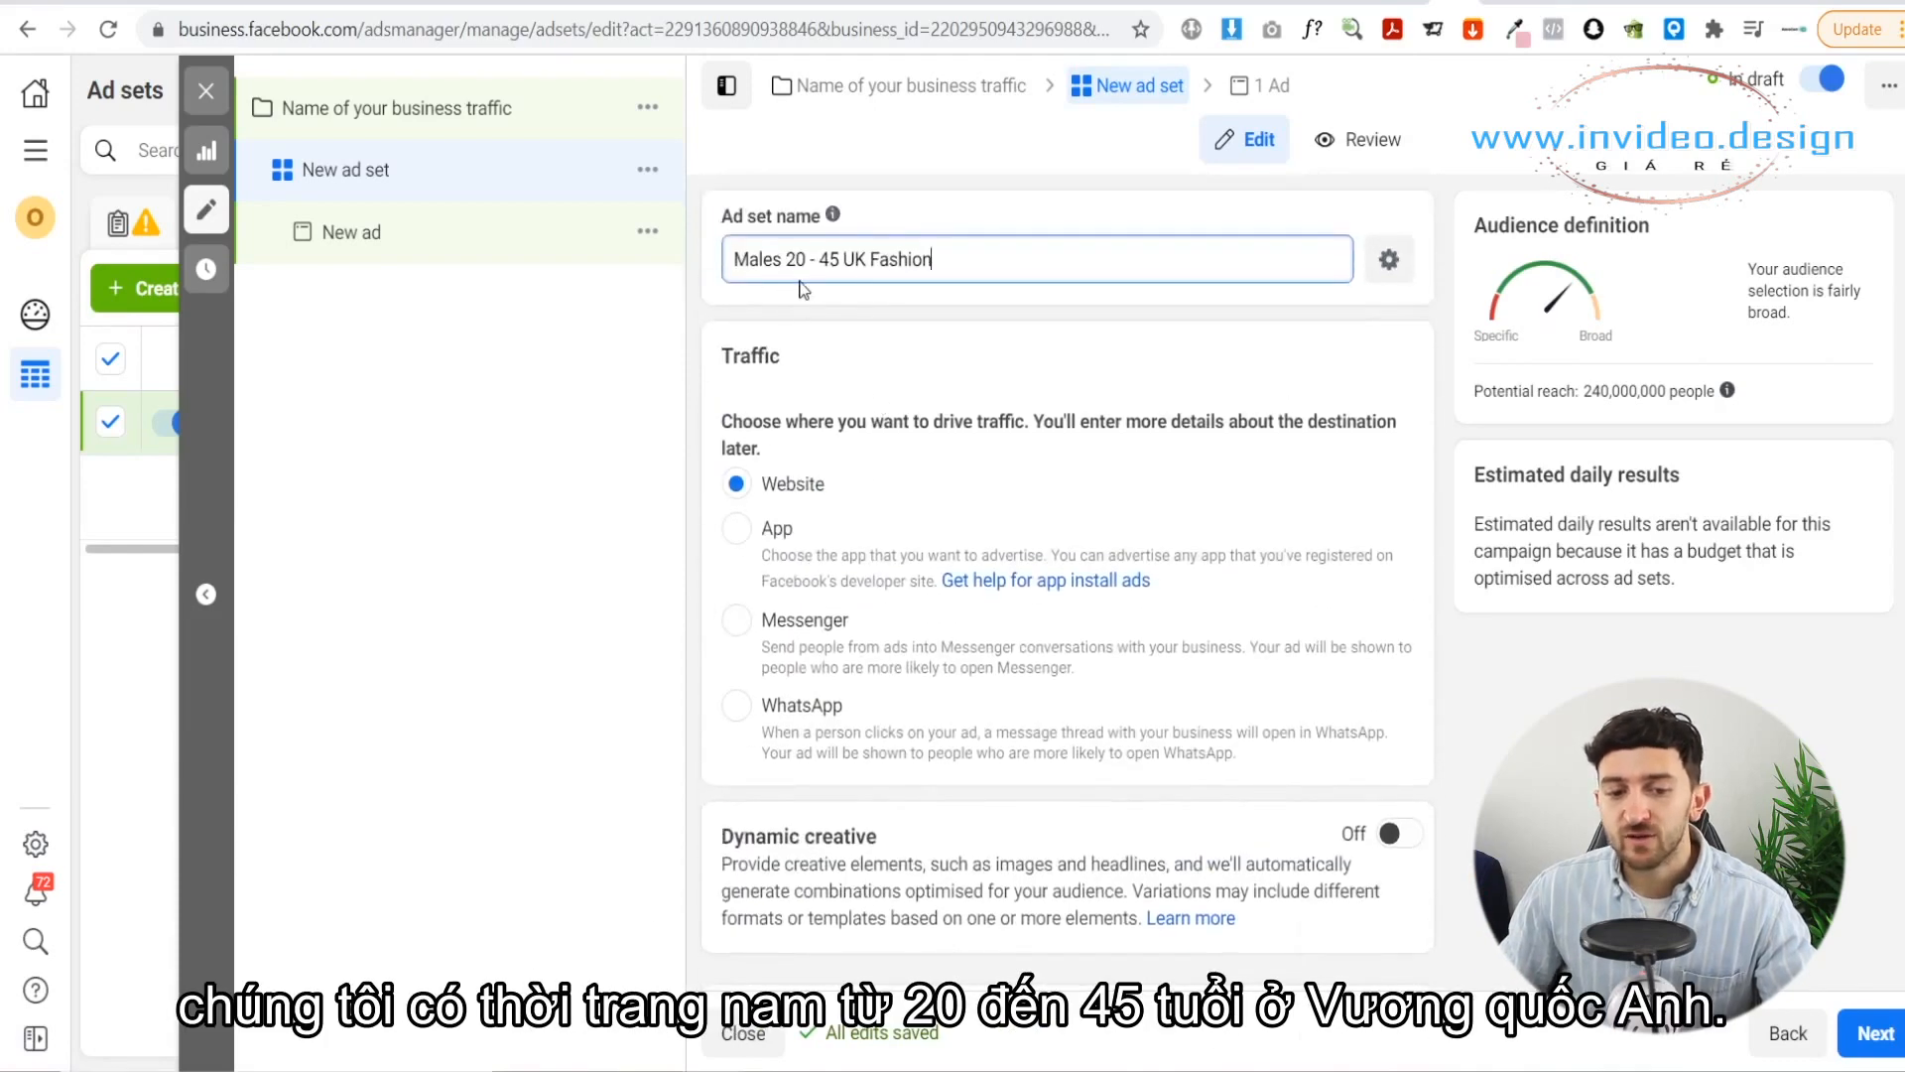
Step: Replace United States with United Kingdom as the audience location, keeping people living in or recently in this location
scroll(908, 389, down, 12)
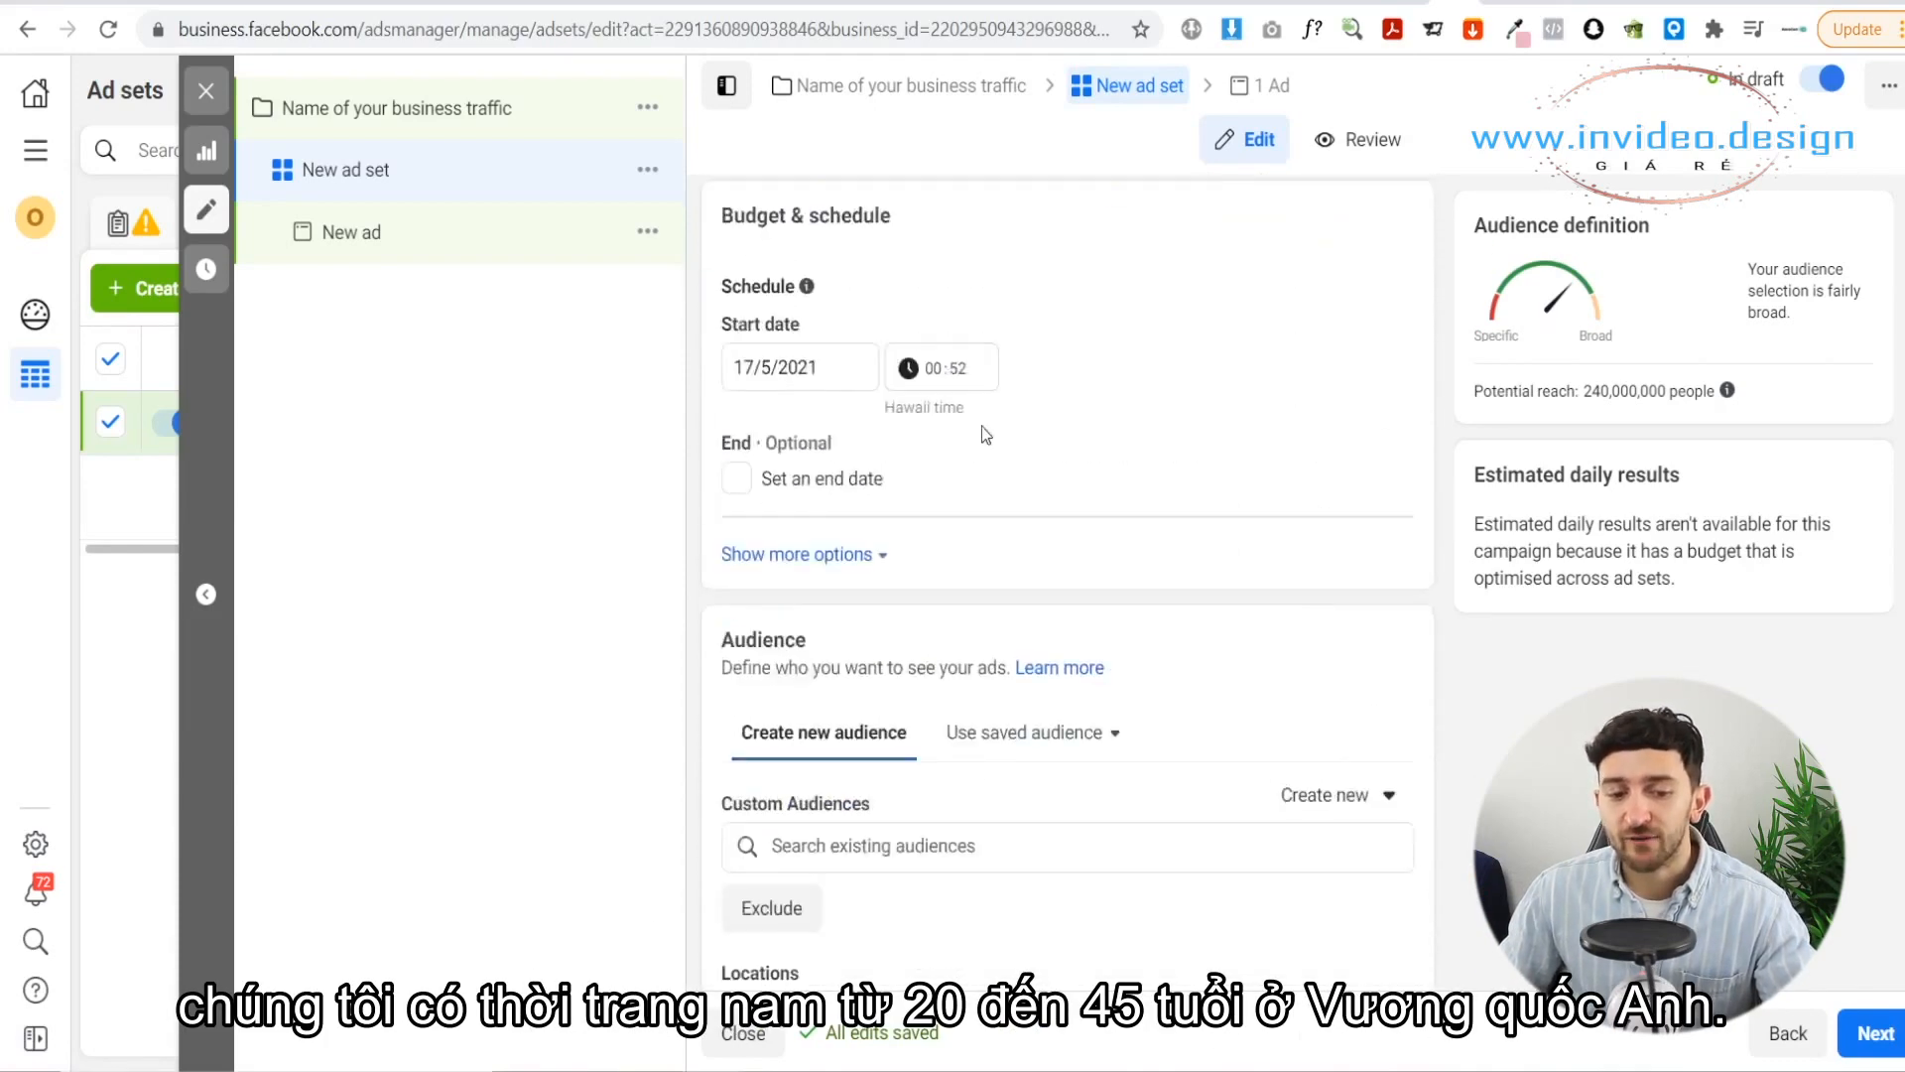
scroll(1002, 468, down, 1)
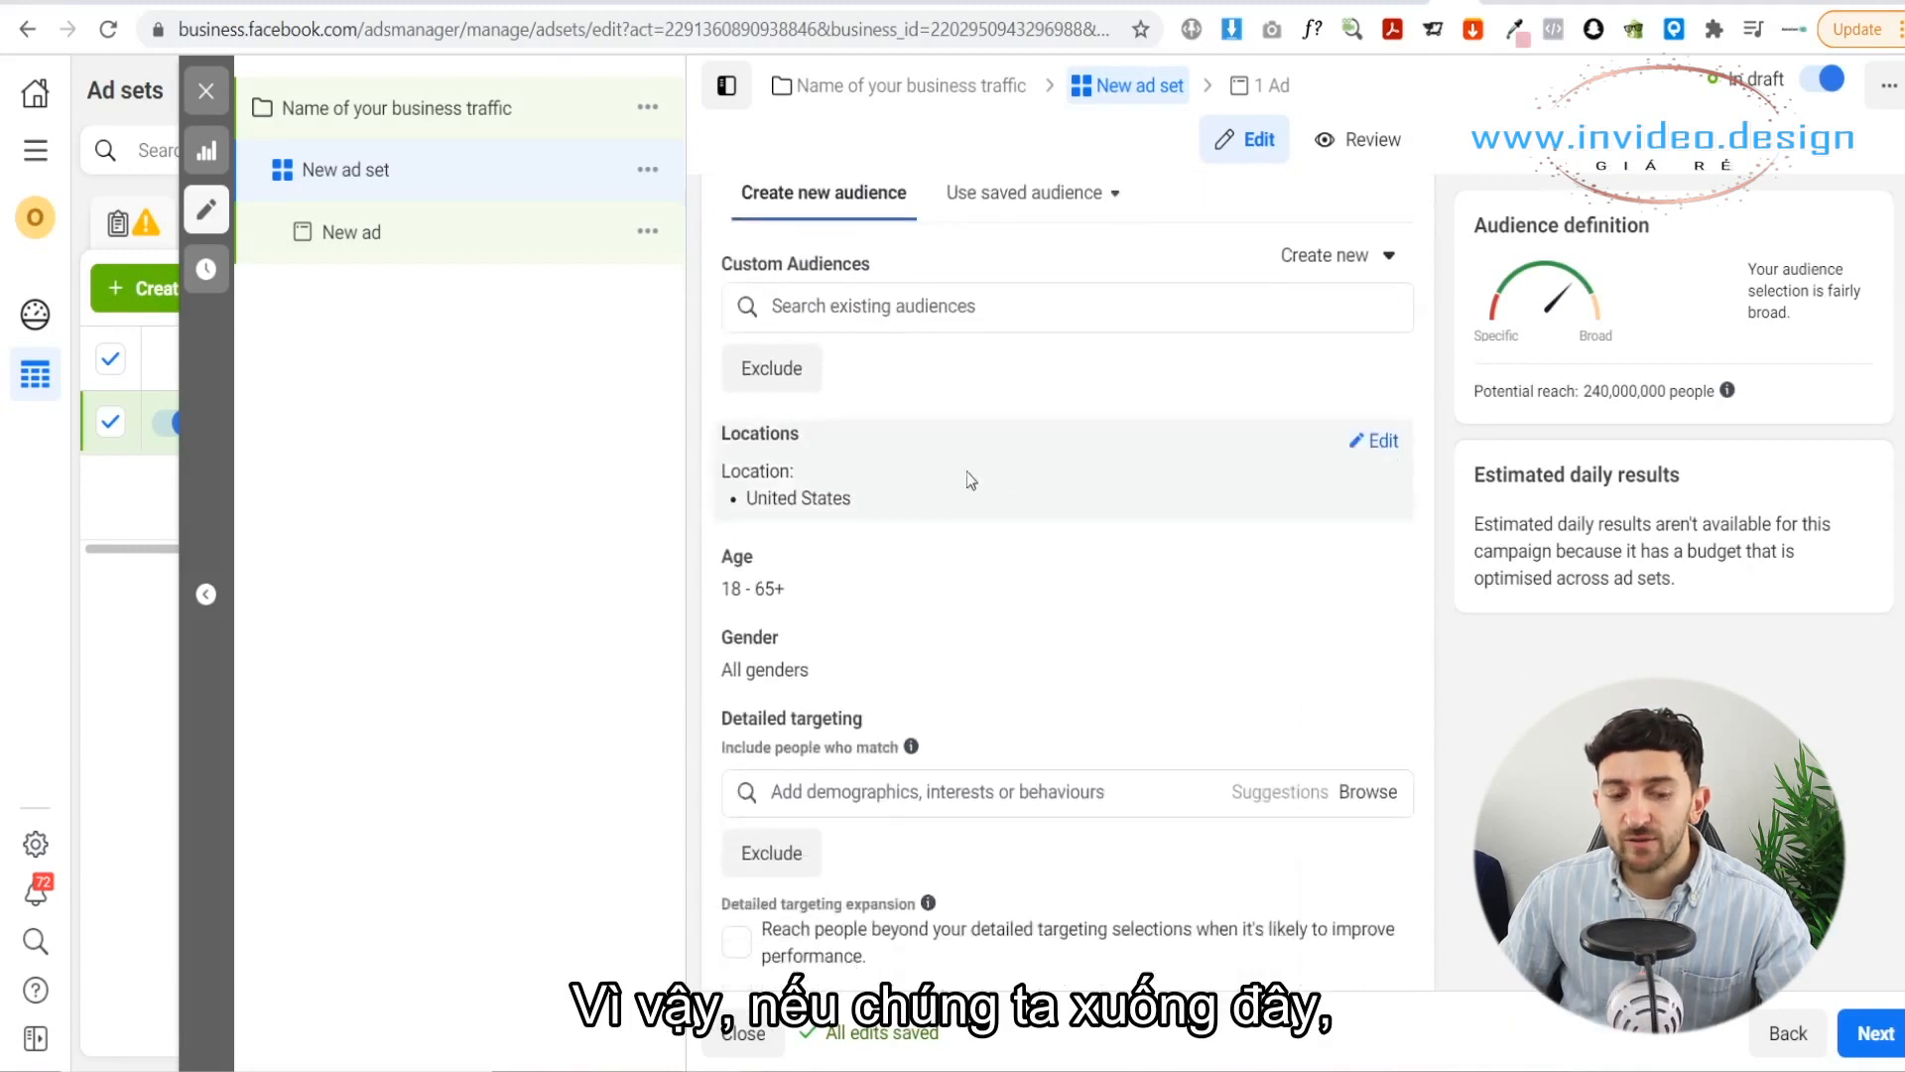
click(1383, 441)
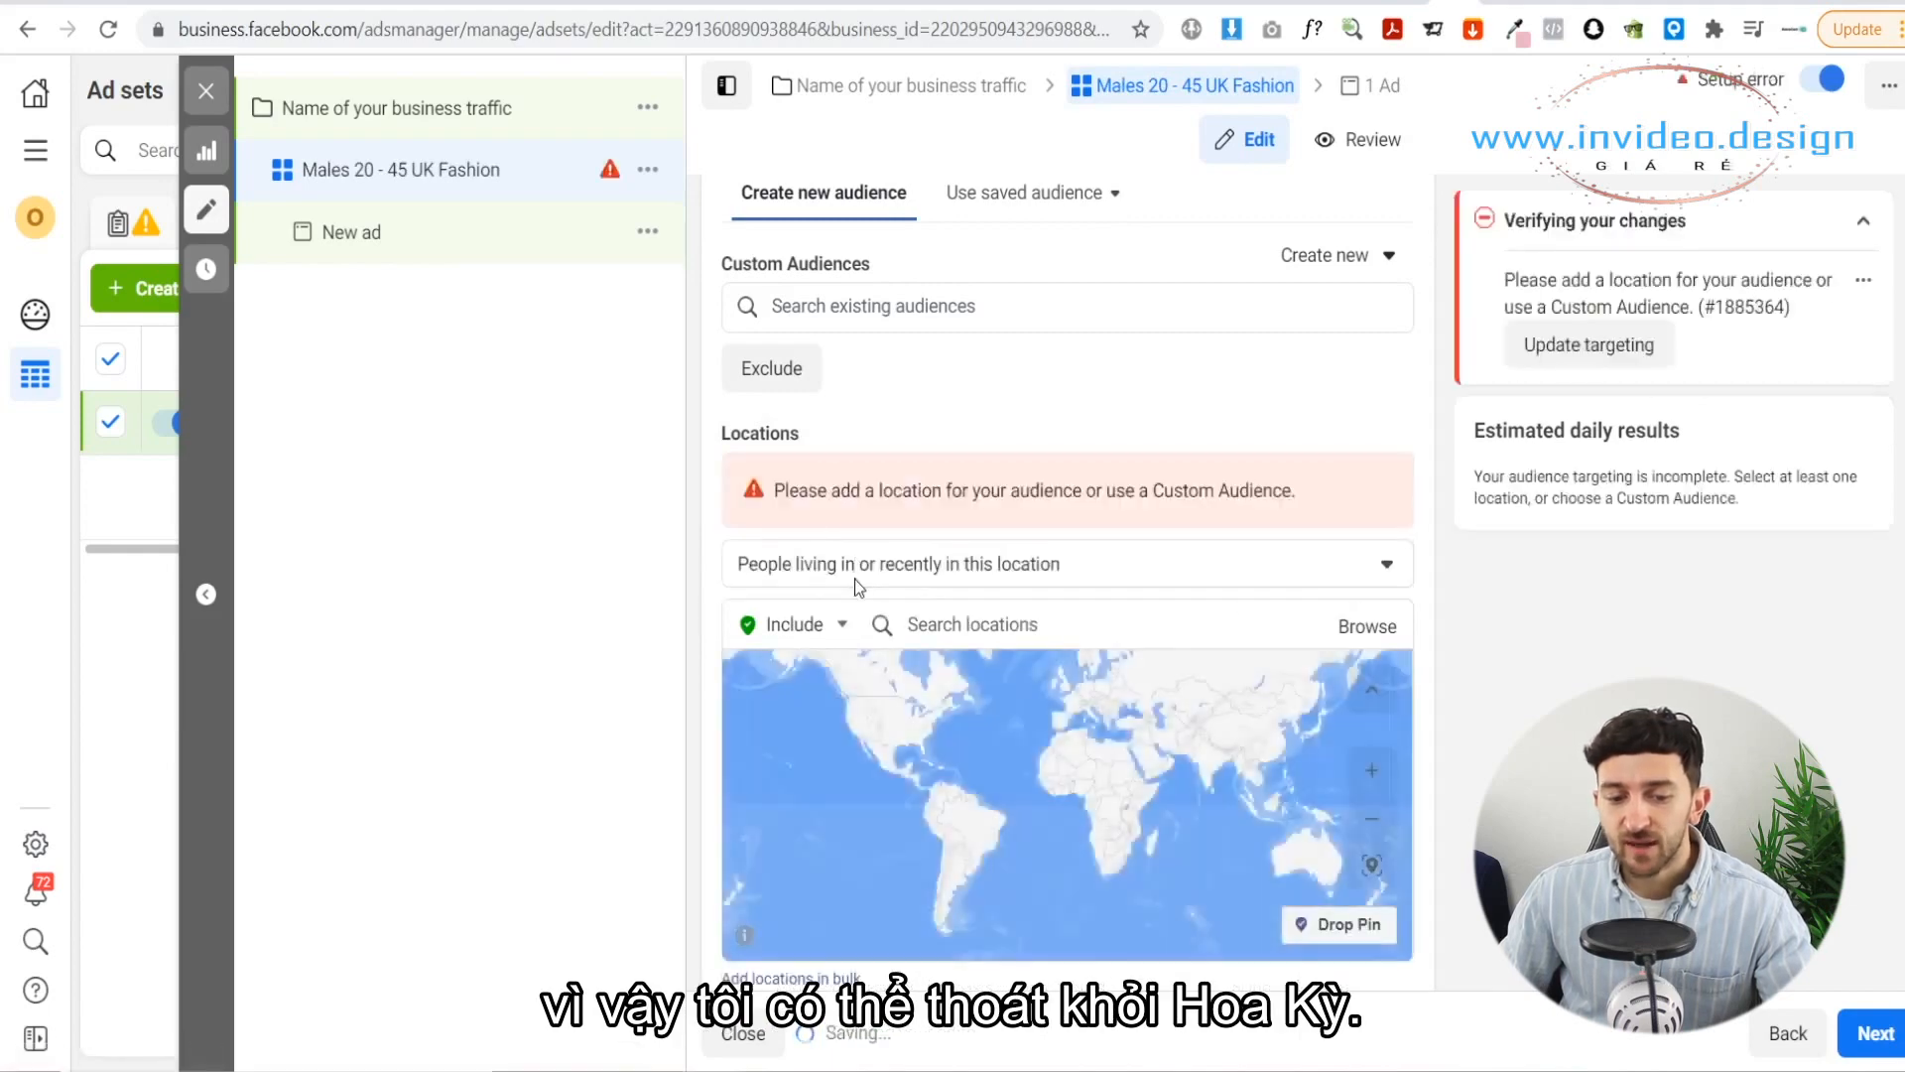
click(975, 564)
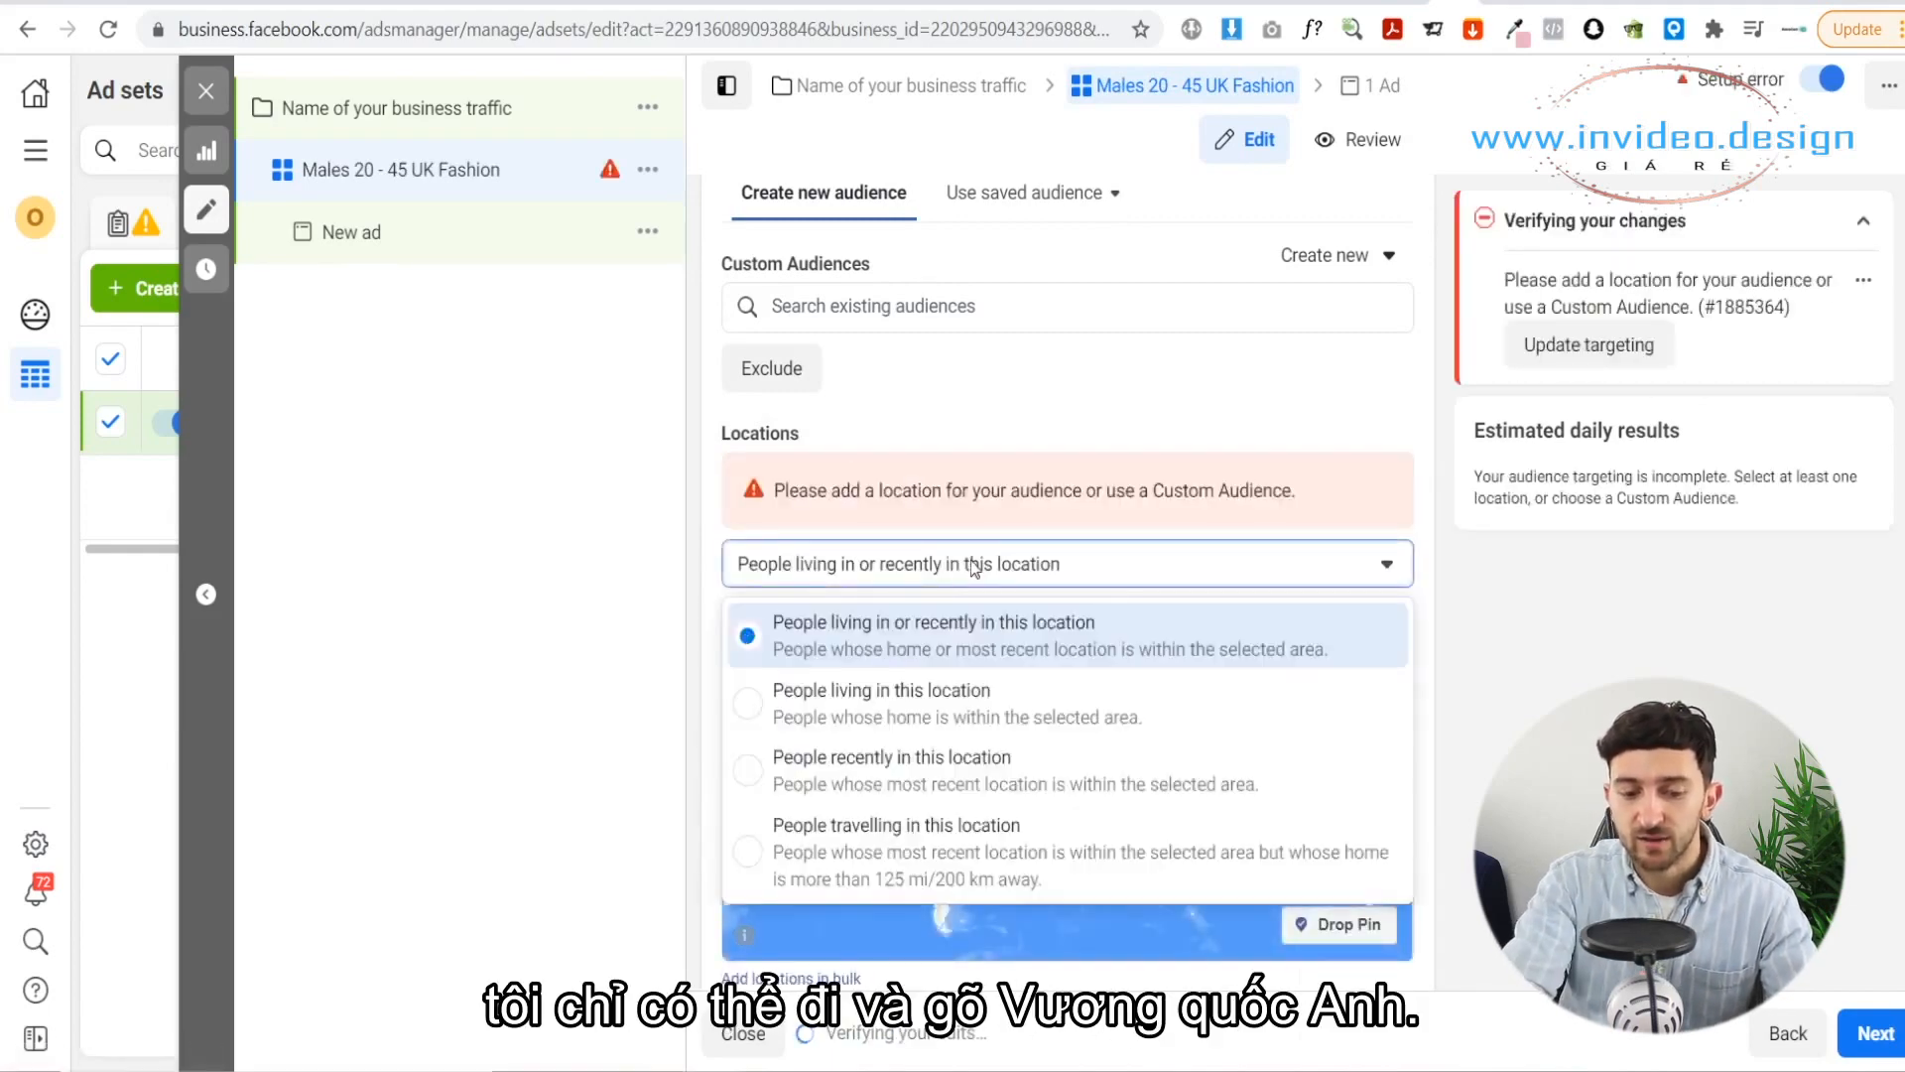
click(975, 564)
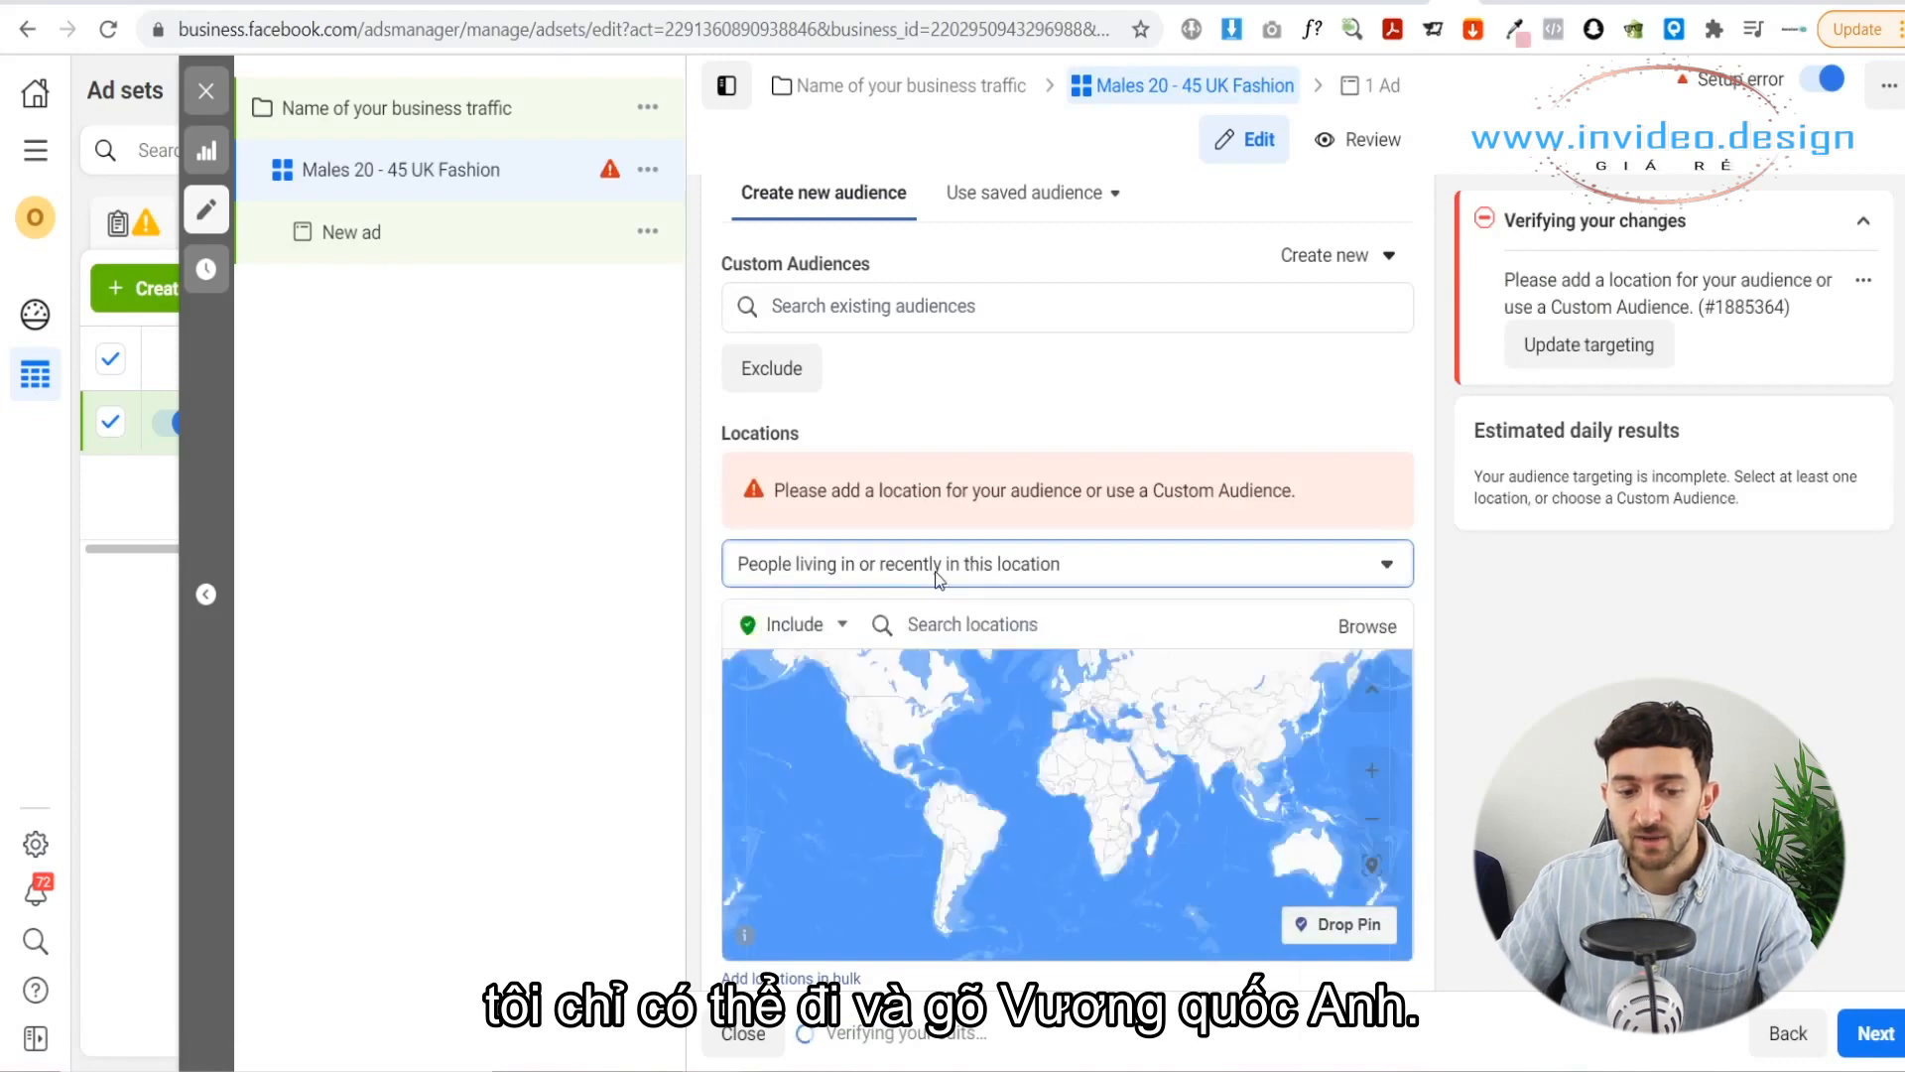
click(1001, 625)
text(united)
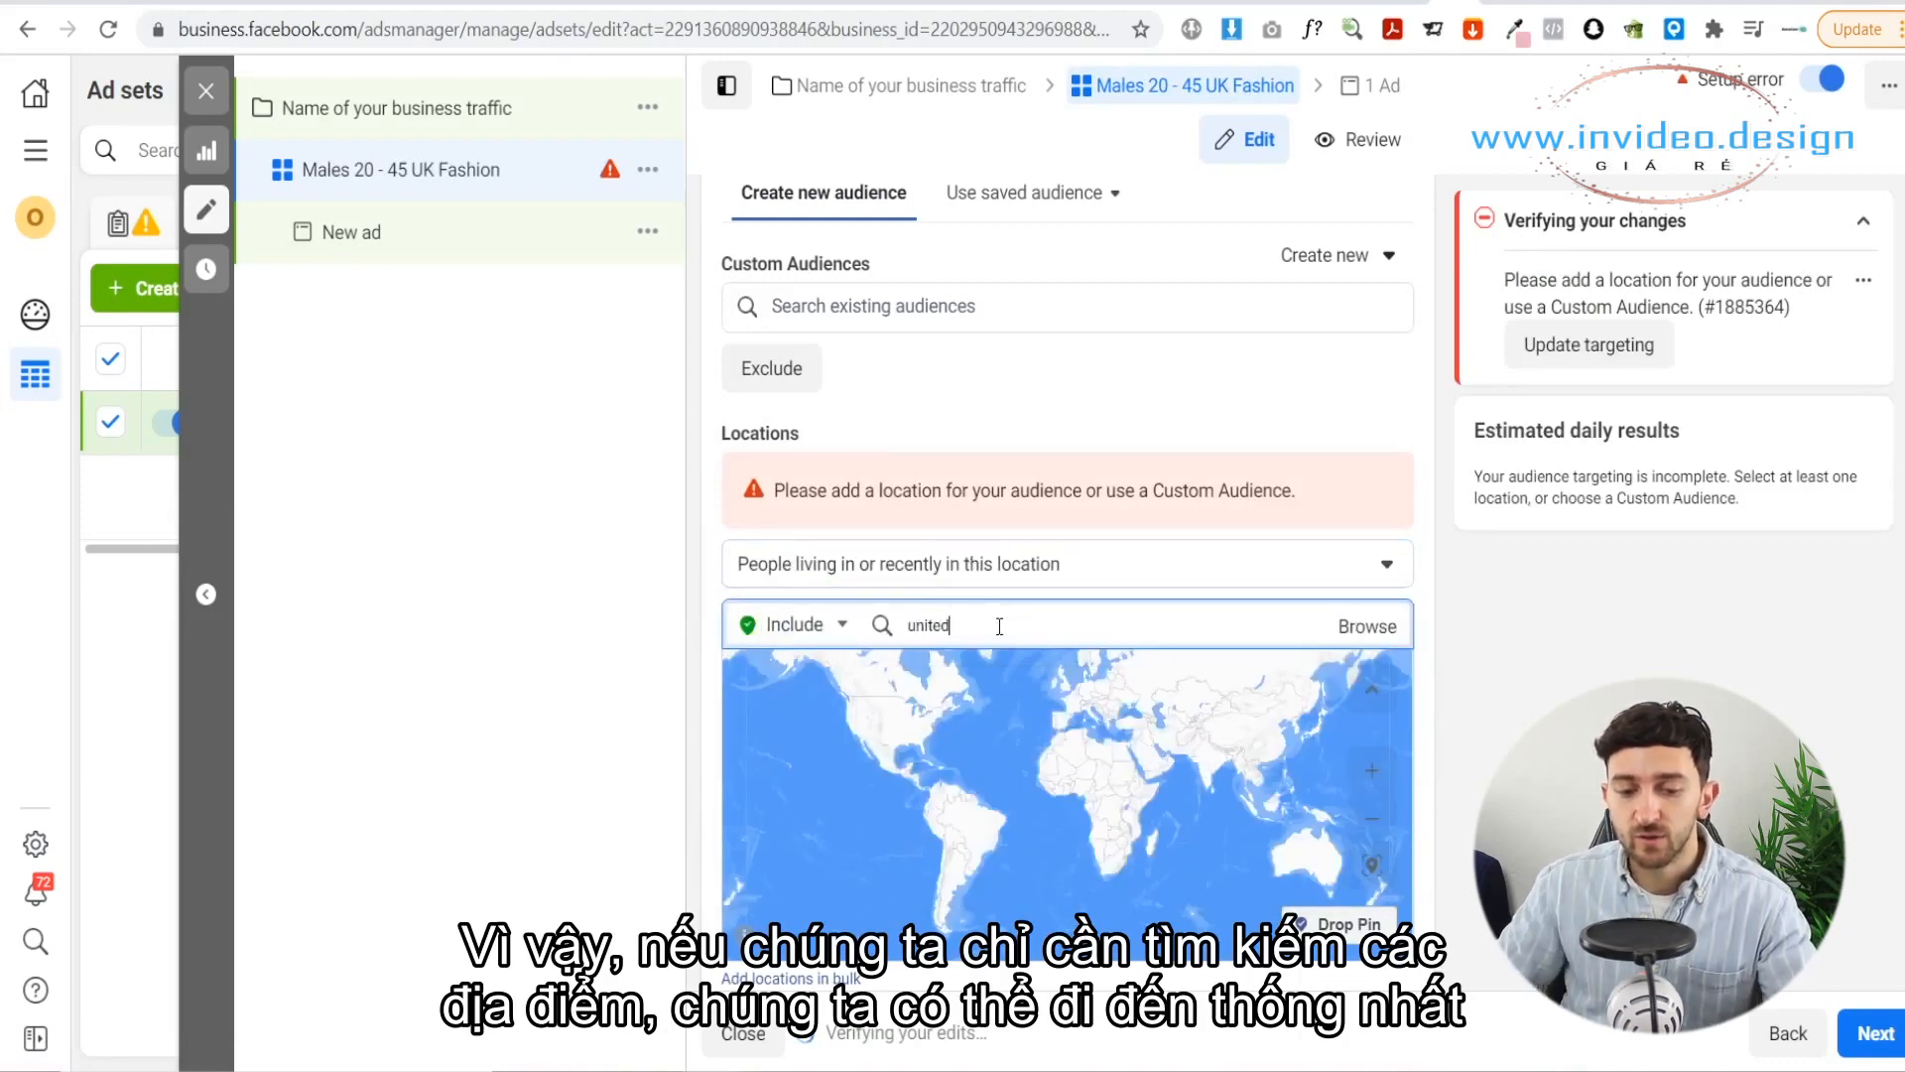
text( kin)
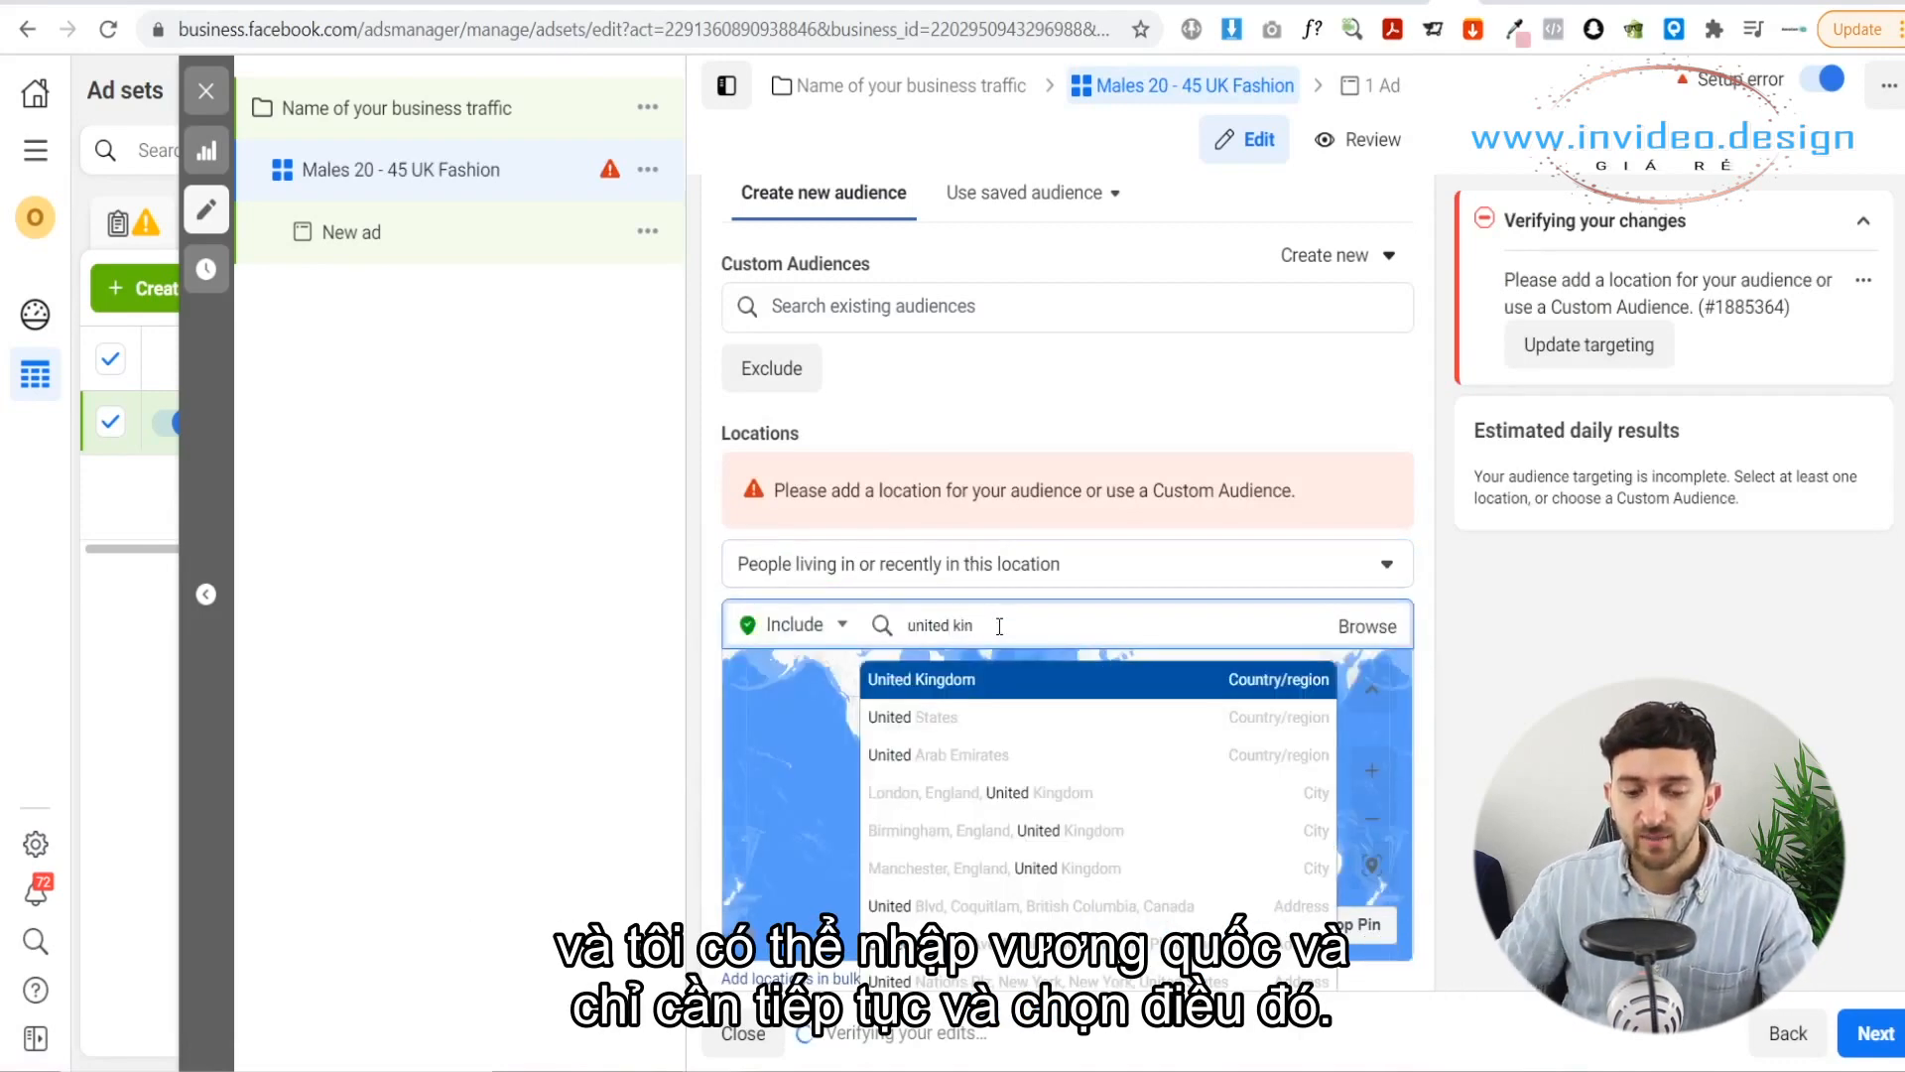
click(996, 680)
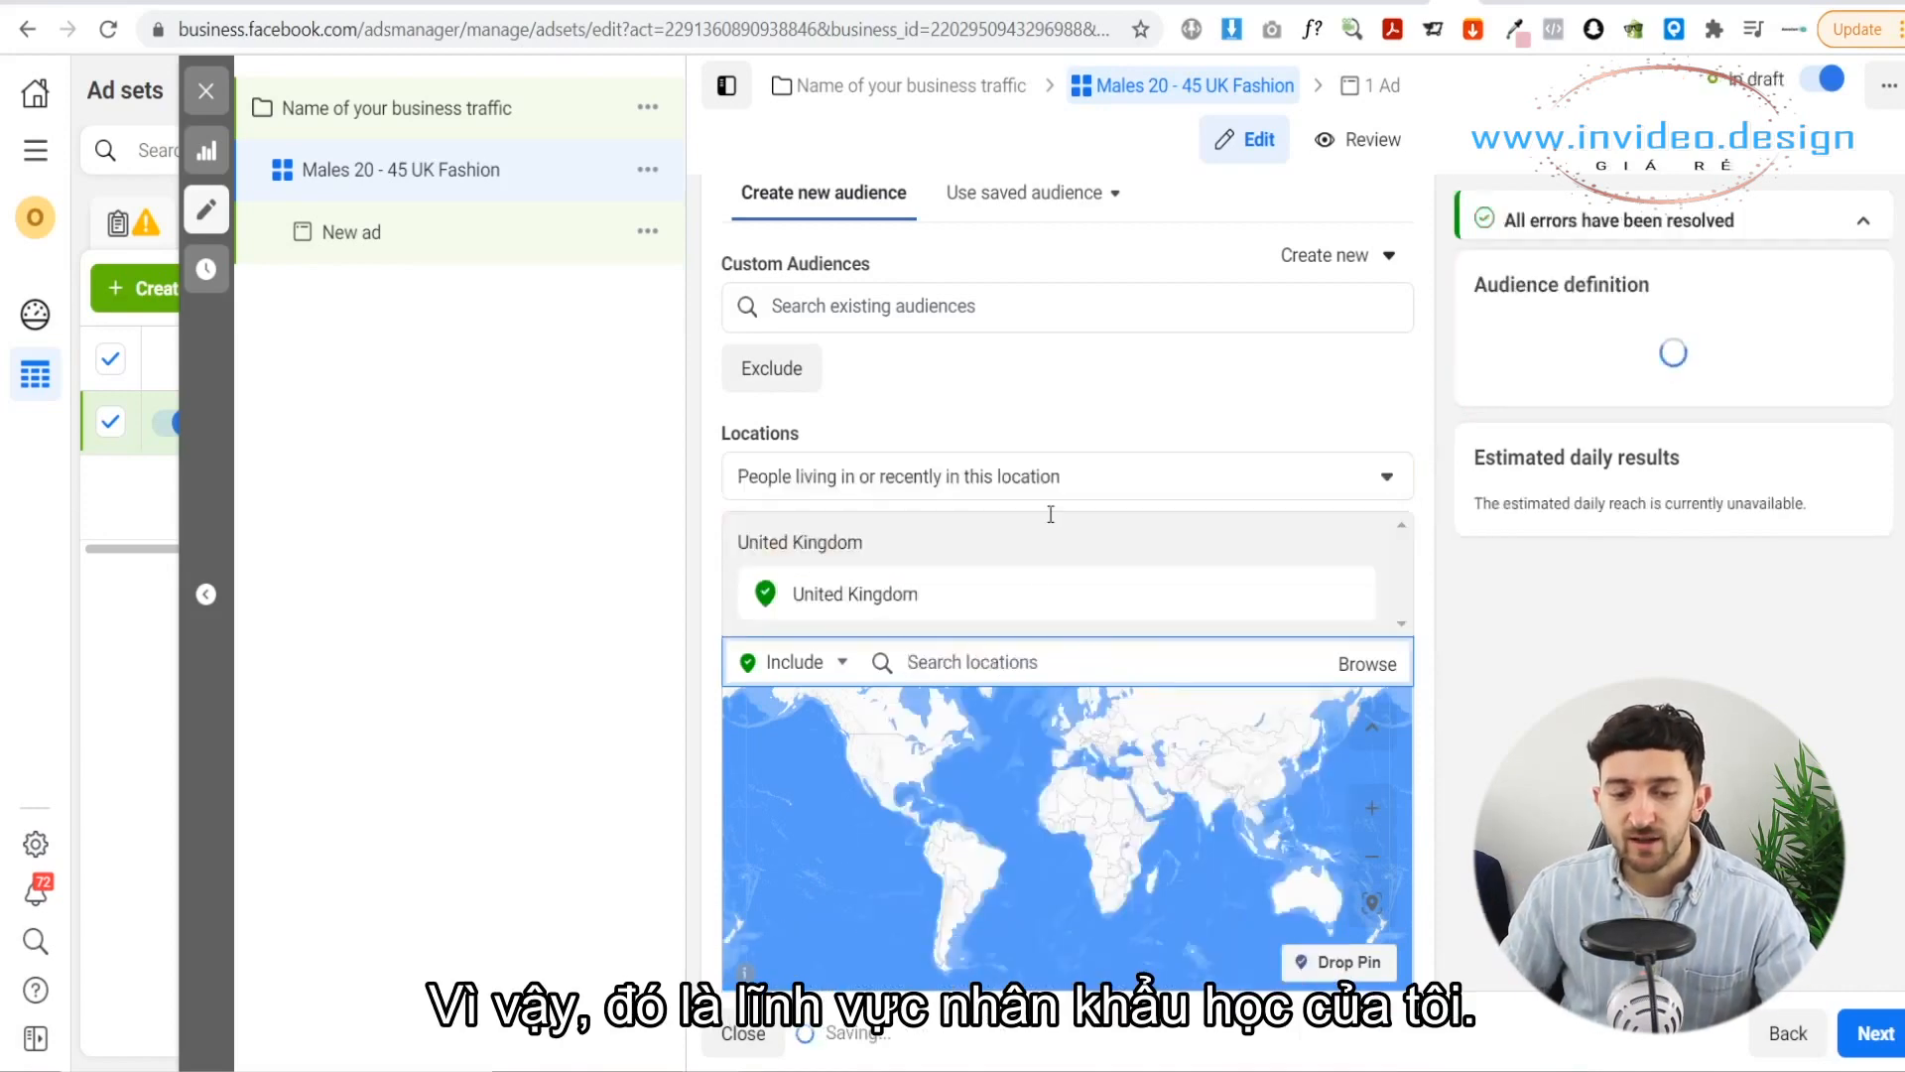
Step: Search the audience locations for "london" and "hertfordshire" without adding either
scroll(1044, 575, down, 2)
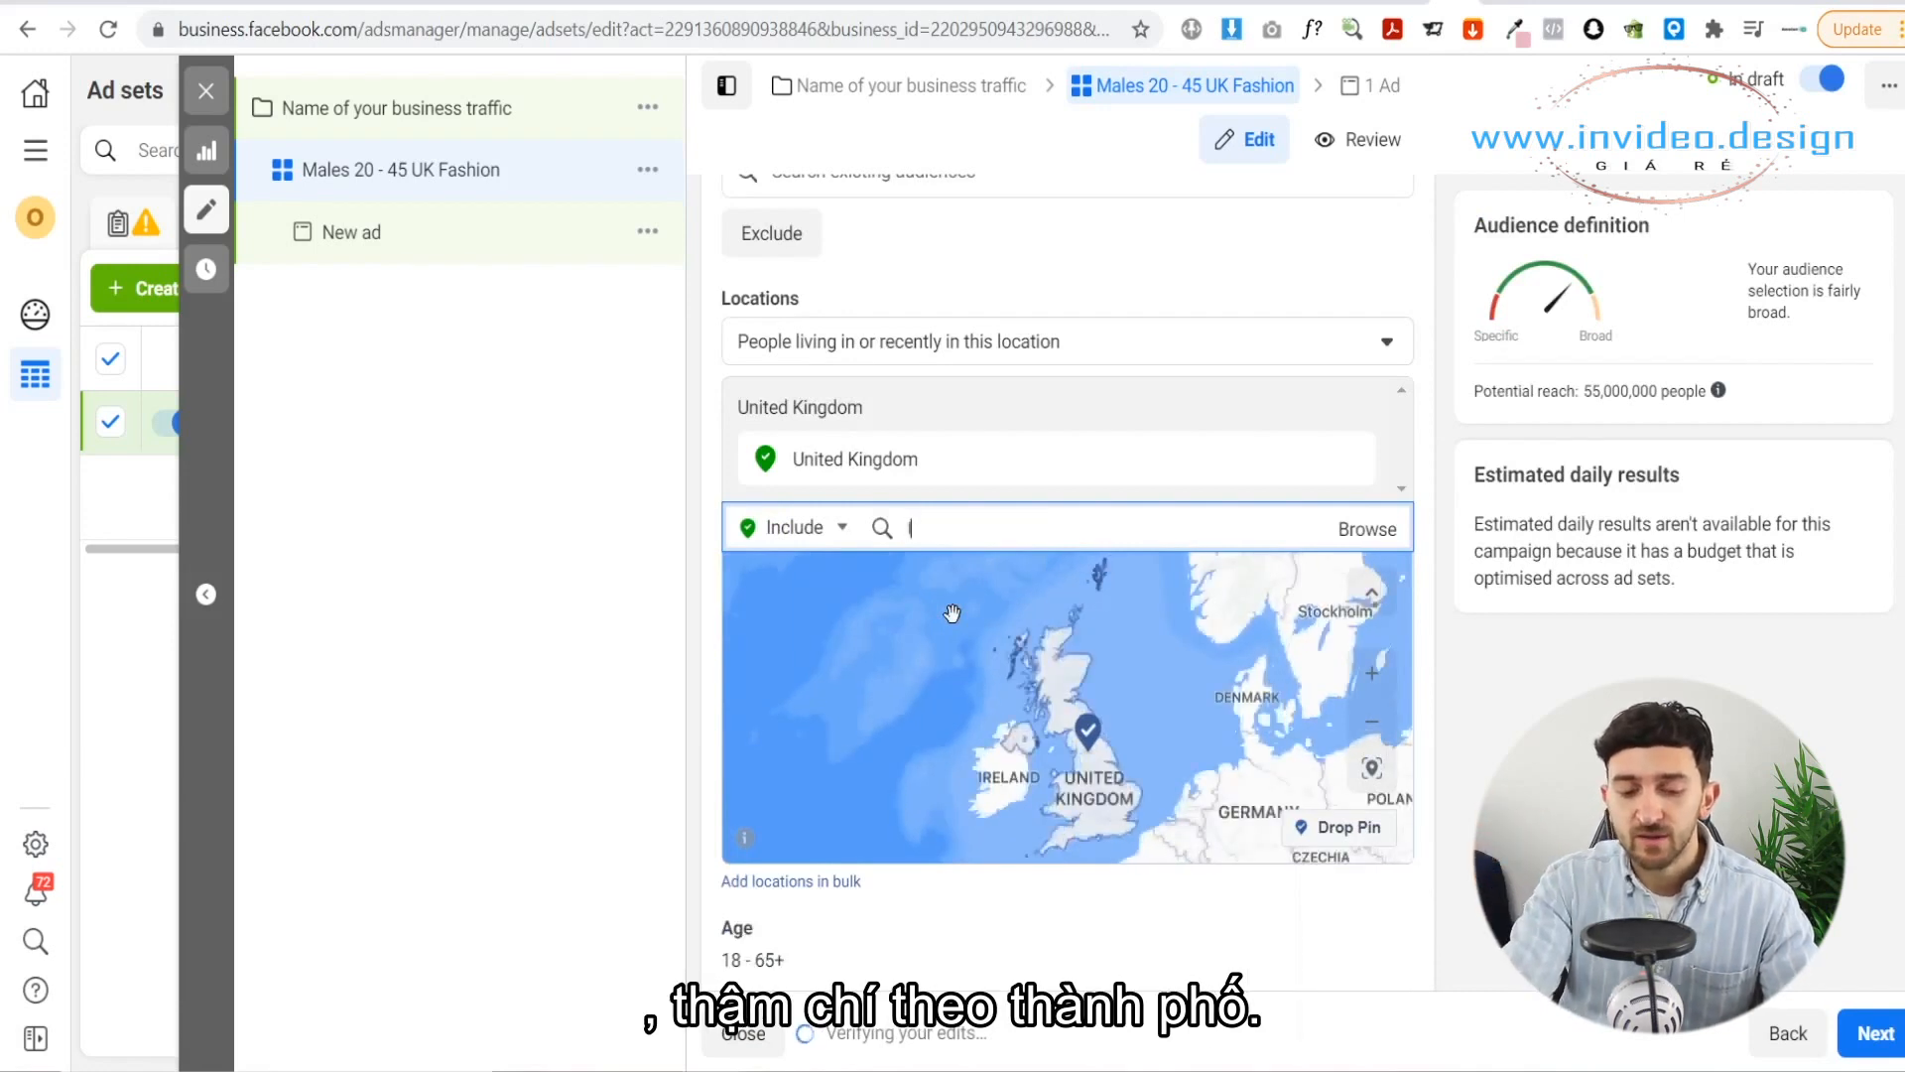
text(london)
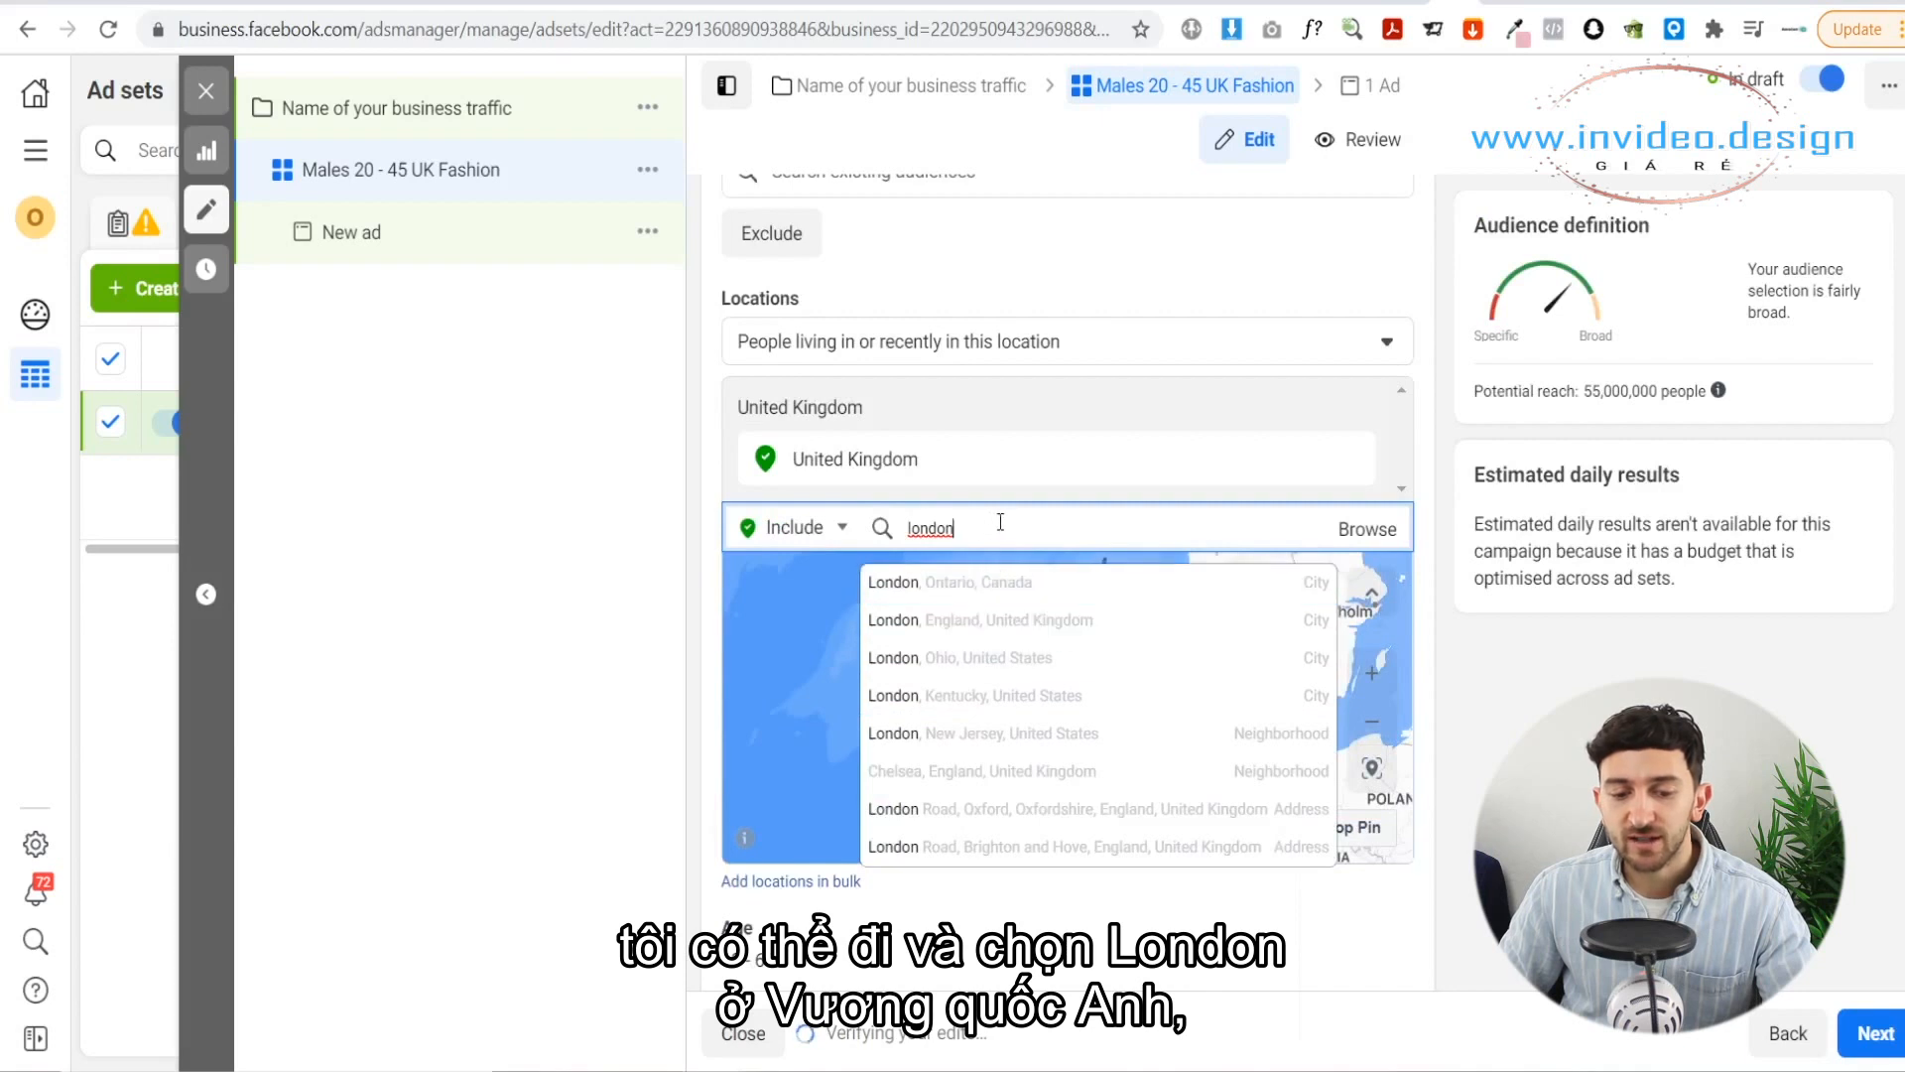
drag(998, 528, 861, 528)
text(hertfordshire)
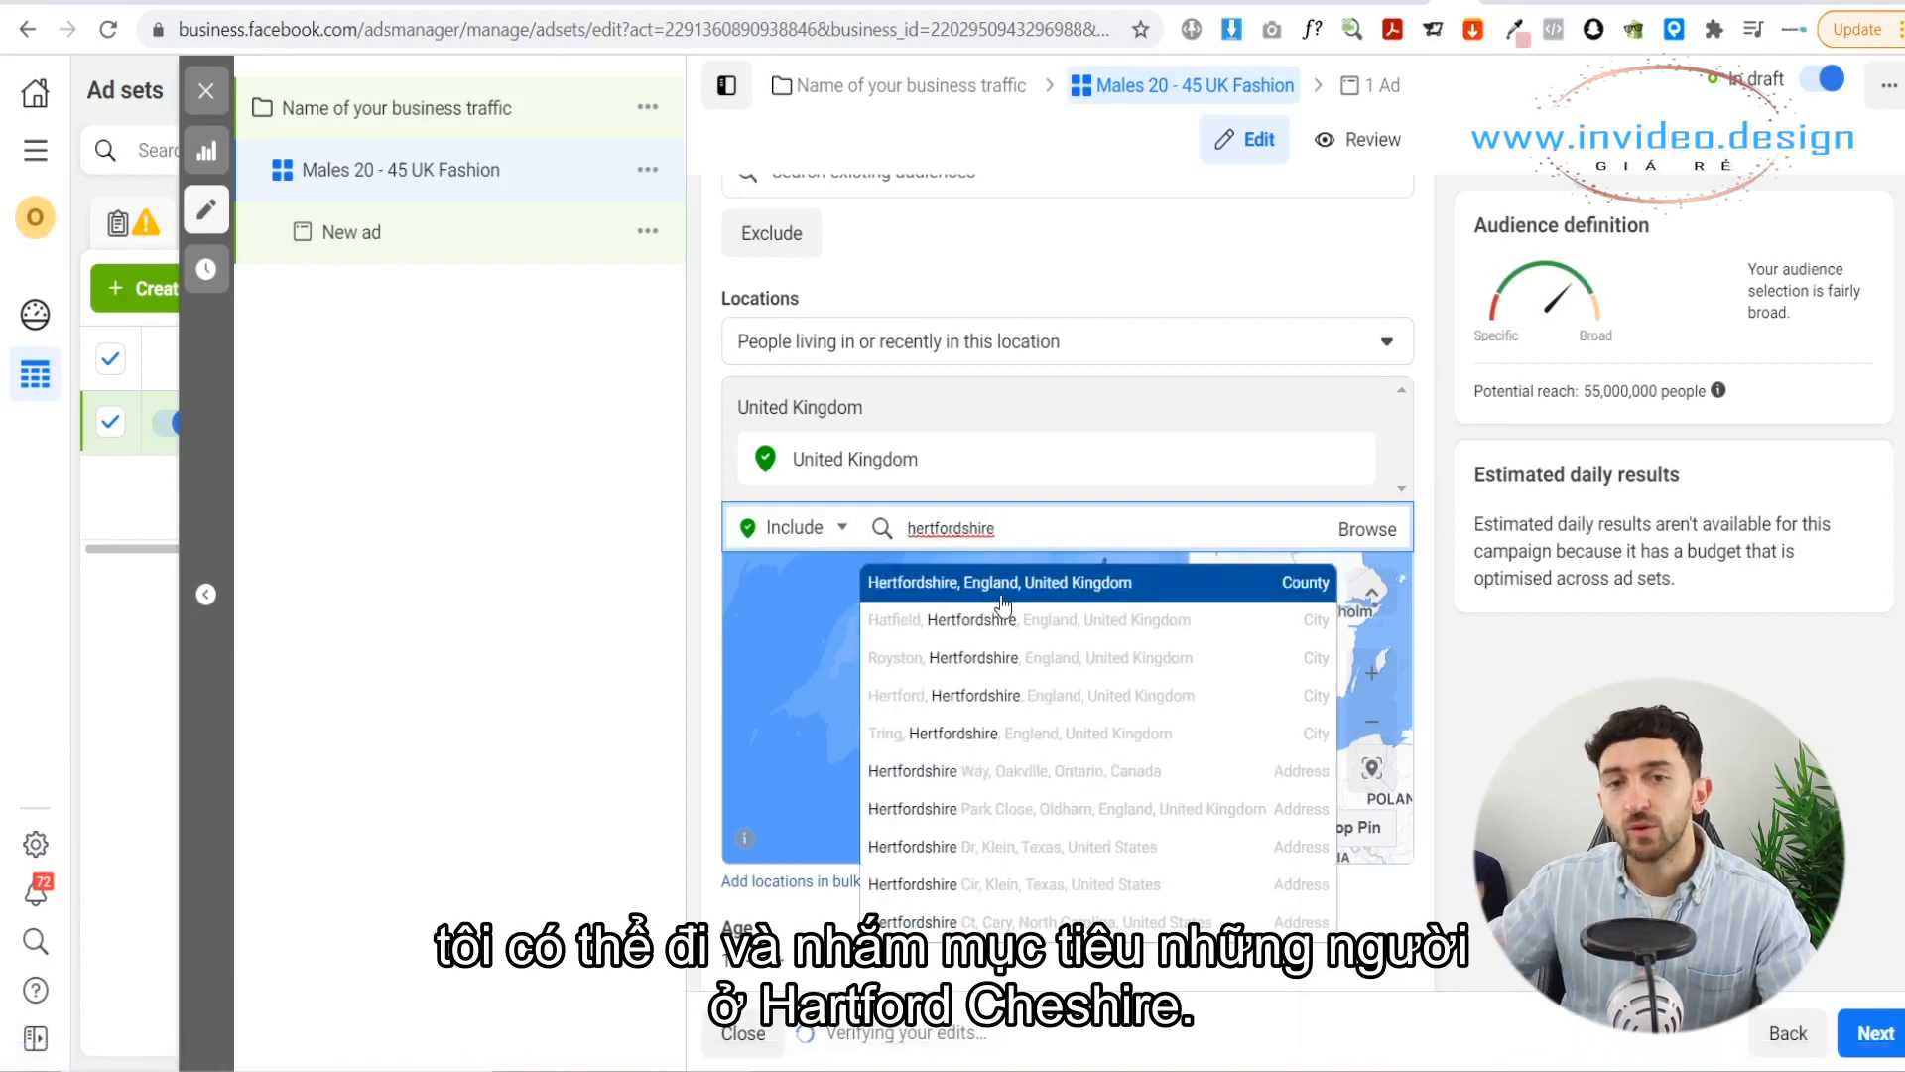
Step: Clear the location search and look up "texas" as an example of targeting by state
key(BackSpace)
key(BackSpace)
key(BackSpace)
key(BackSpace)
key(BackSpace)
key(BackSpace)
key(BackSpace)
key(BackSpace)
key(BackSpace)
key(BackSpace)
key(BackSpace)
key(BackSpace)
key(BackSpace)
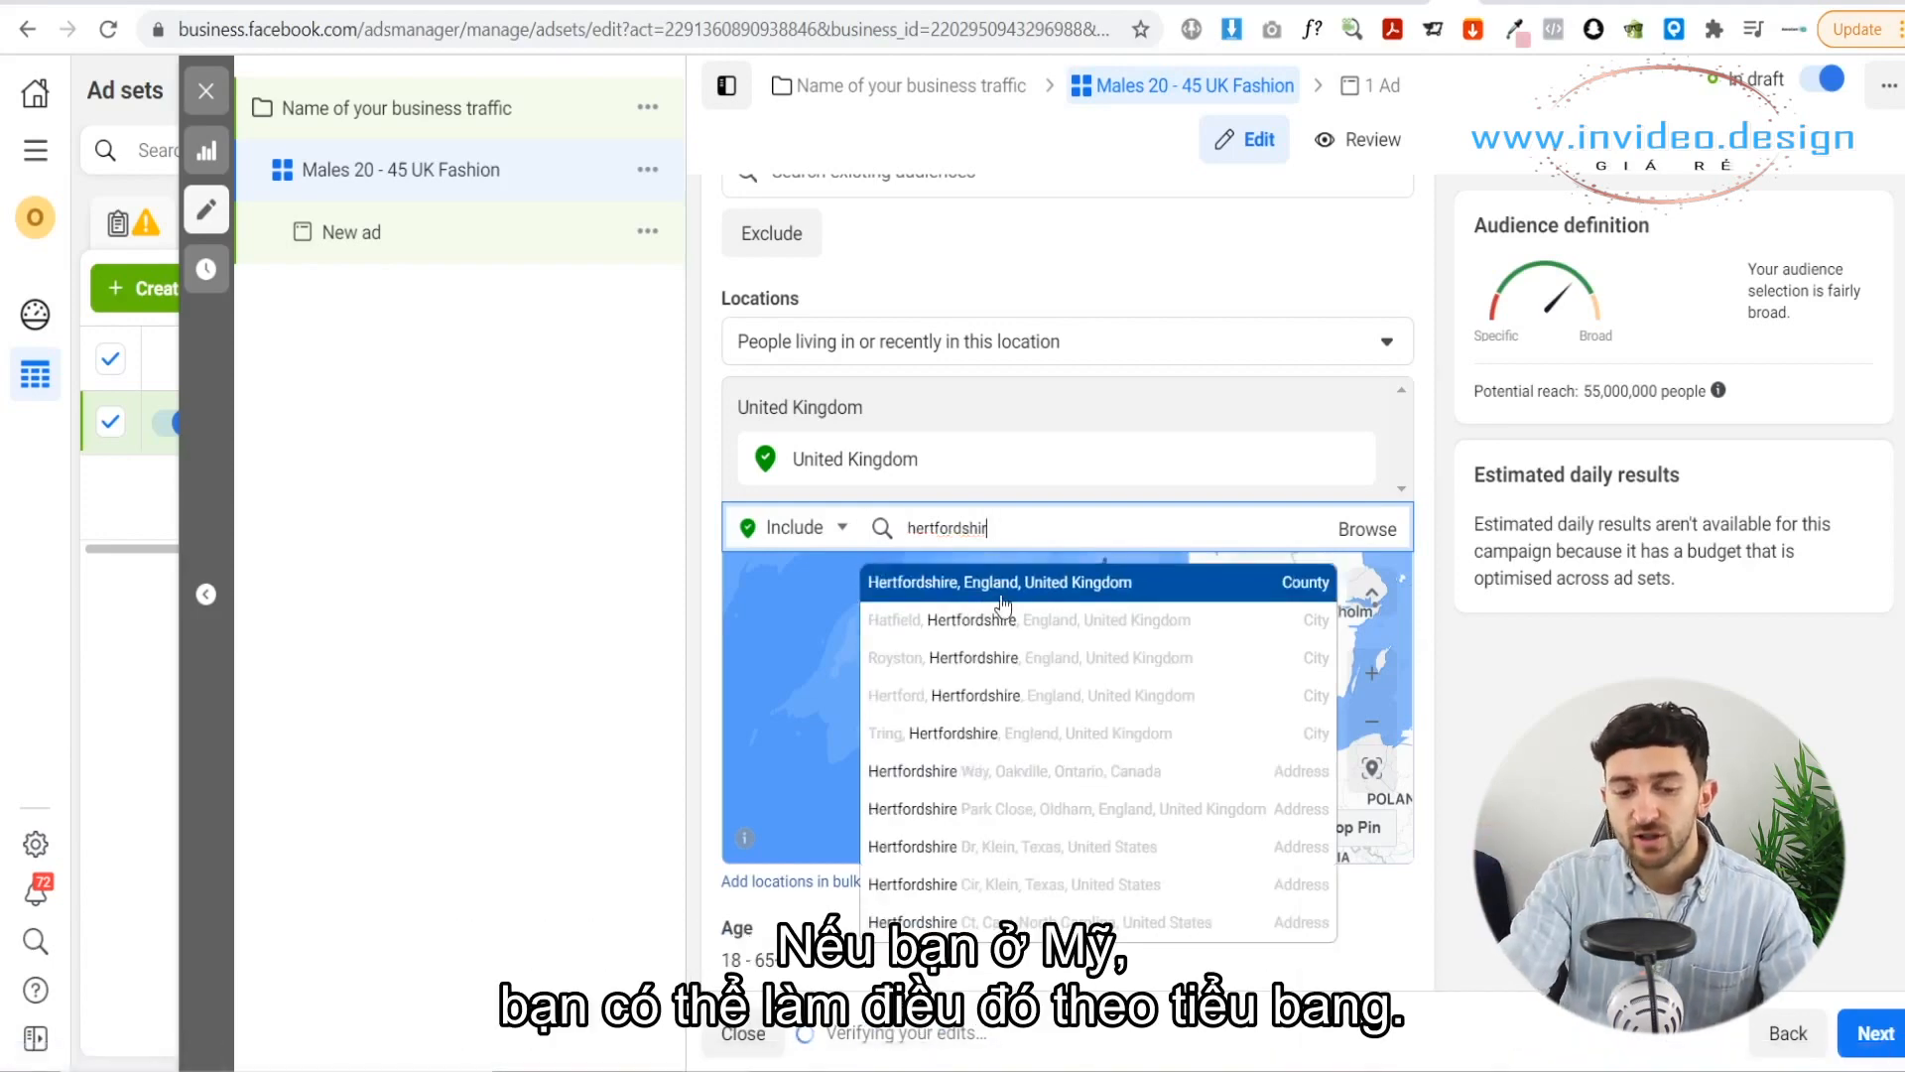
text(texas)
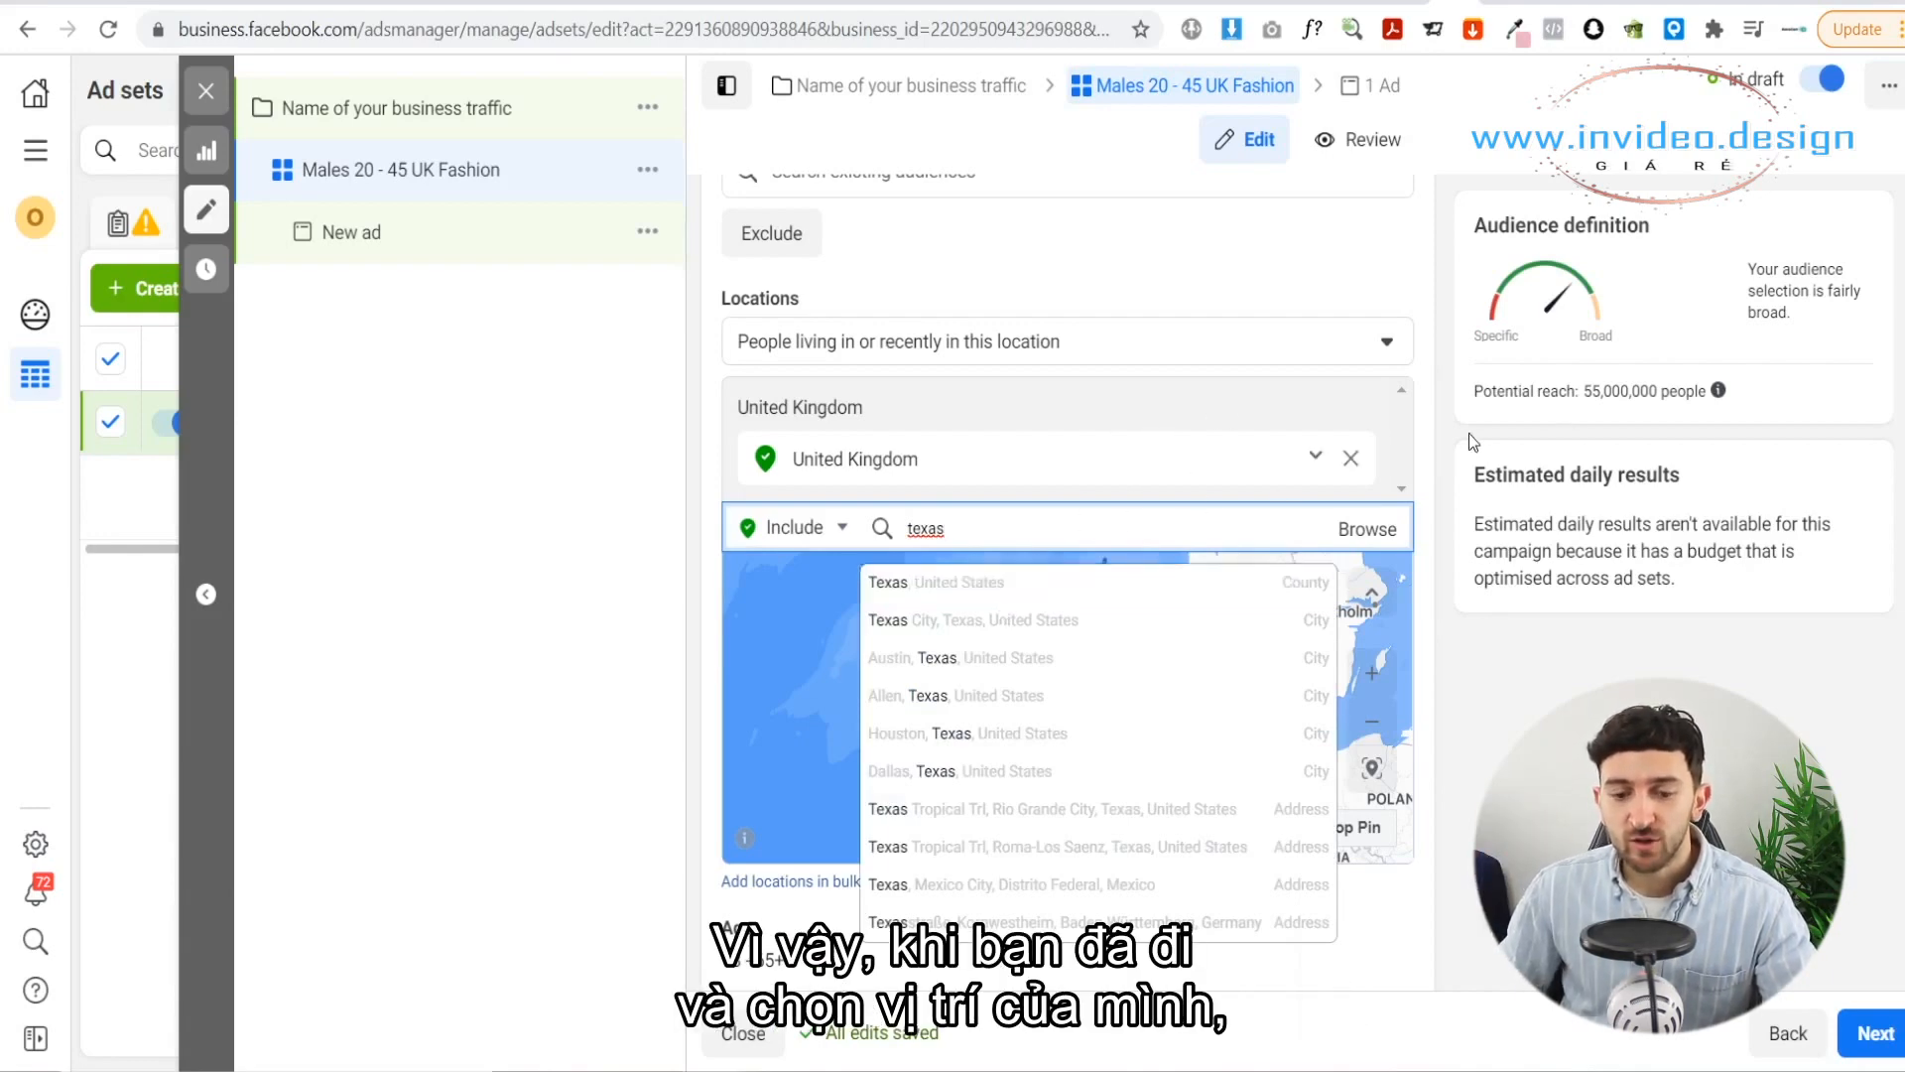
Step: Set the audience's age range to 20–45 and its gender to Men
scroll(1141, 657, down, 4)
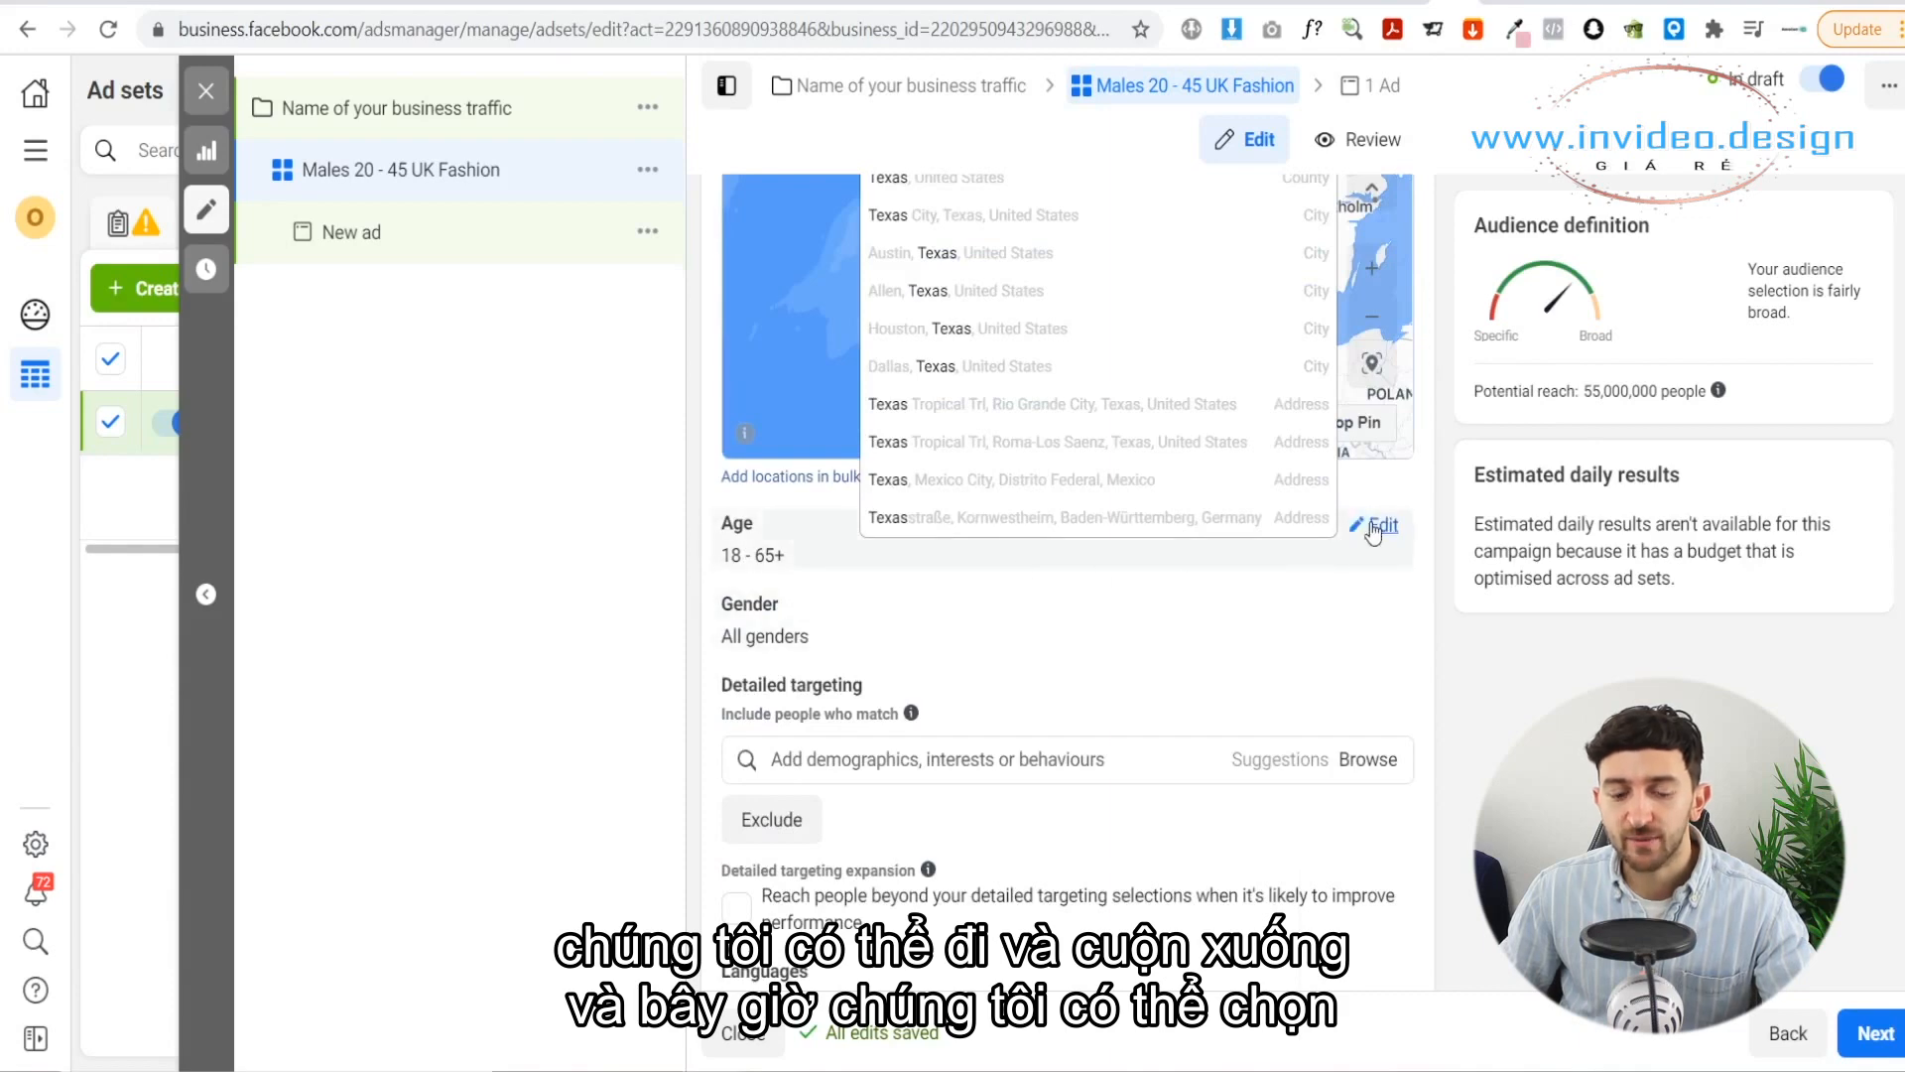
click(1379, 525)
click(777, 559)
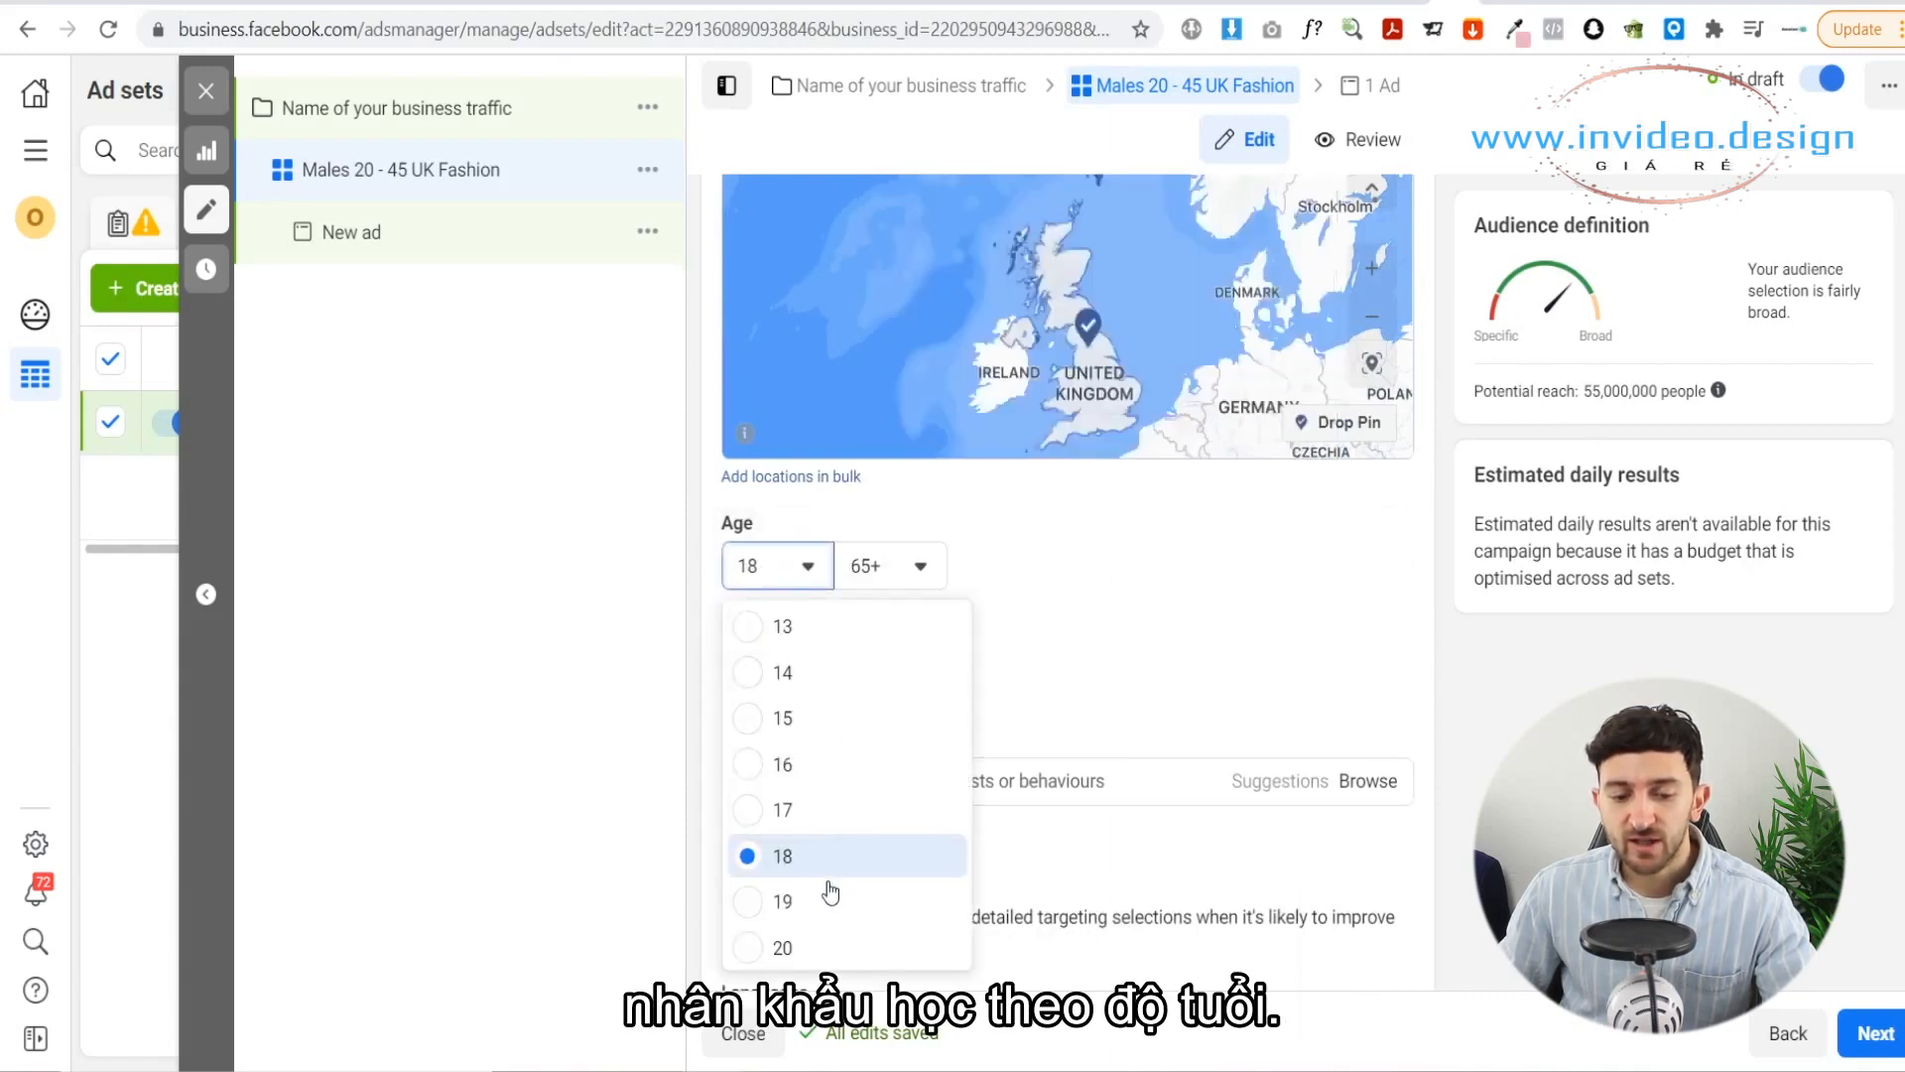
click(799, 948)
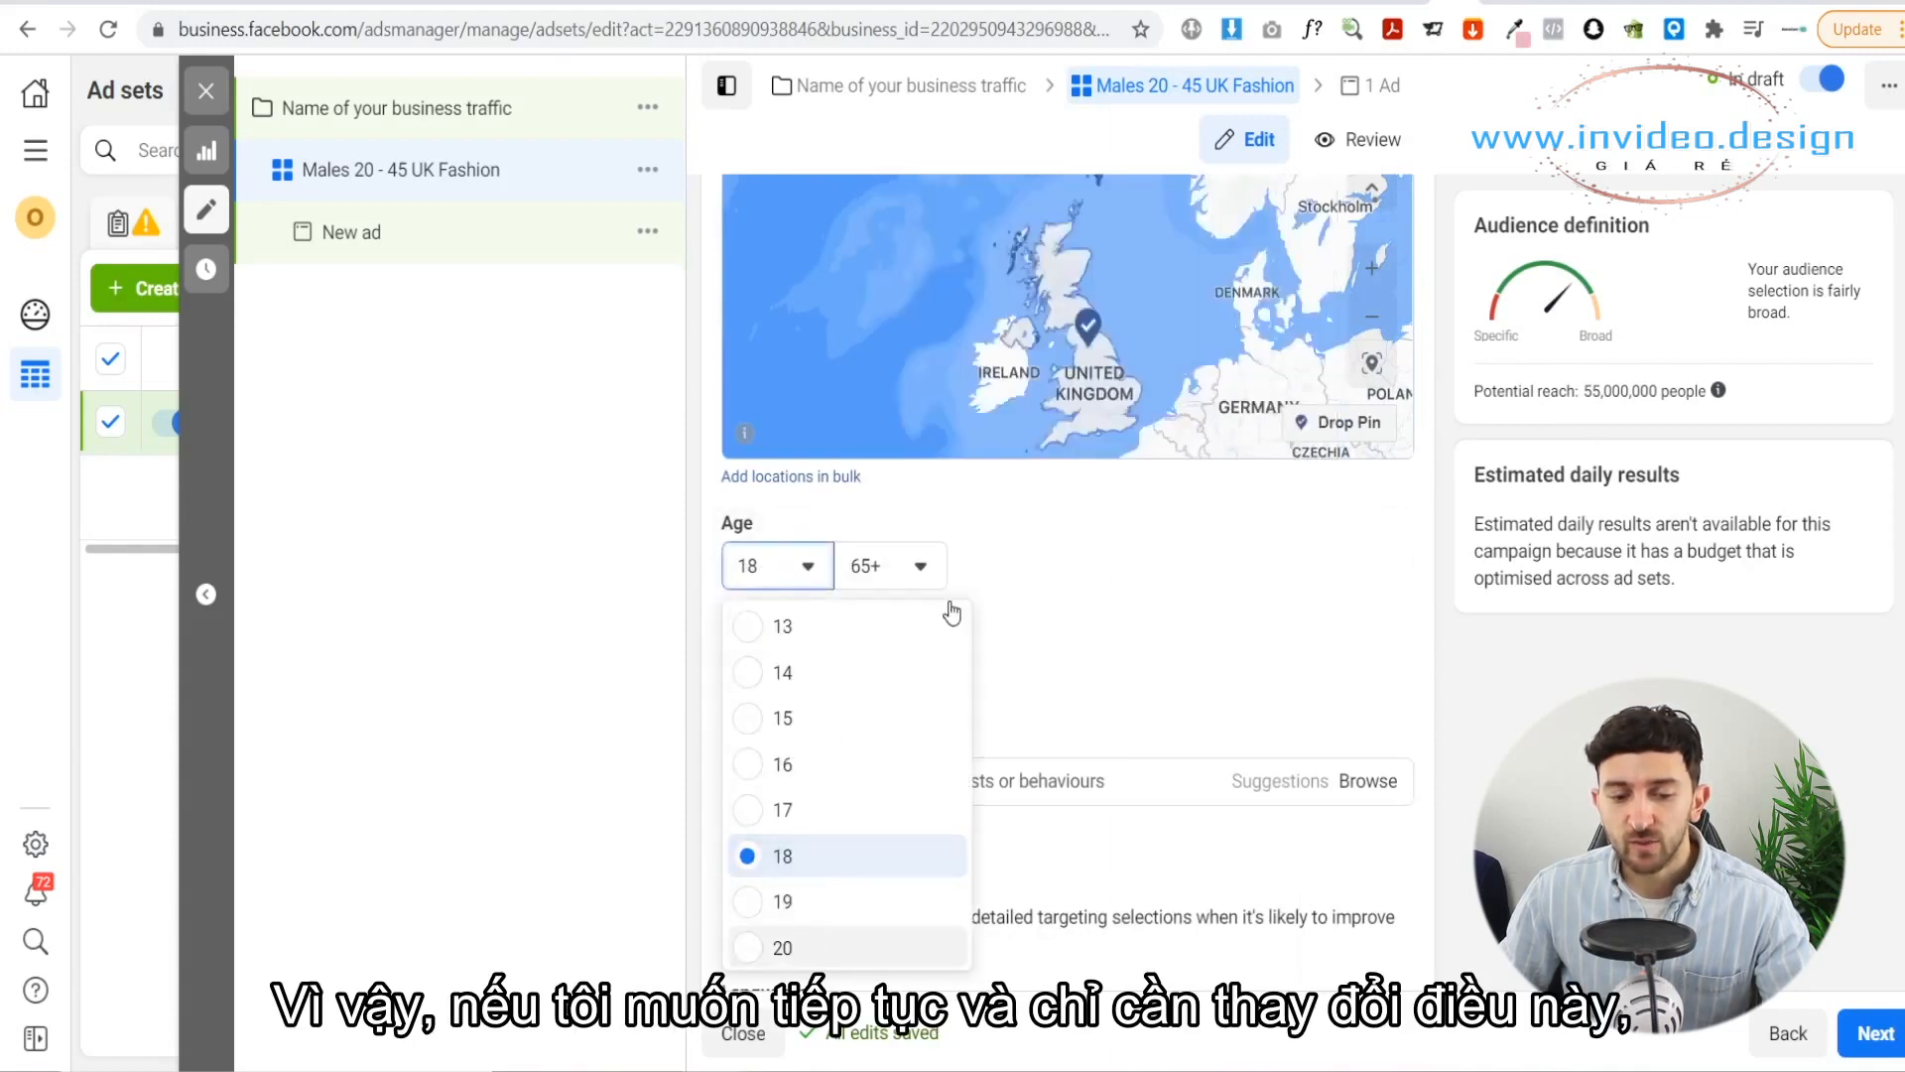
click(905, 569)
scroll(943, 701, up, 8)
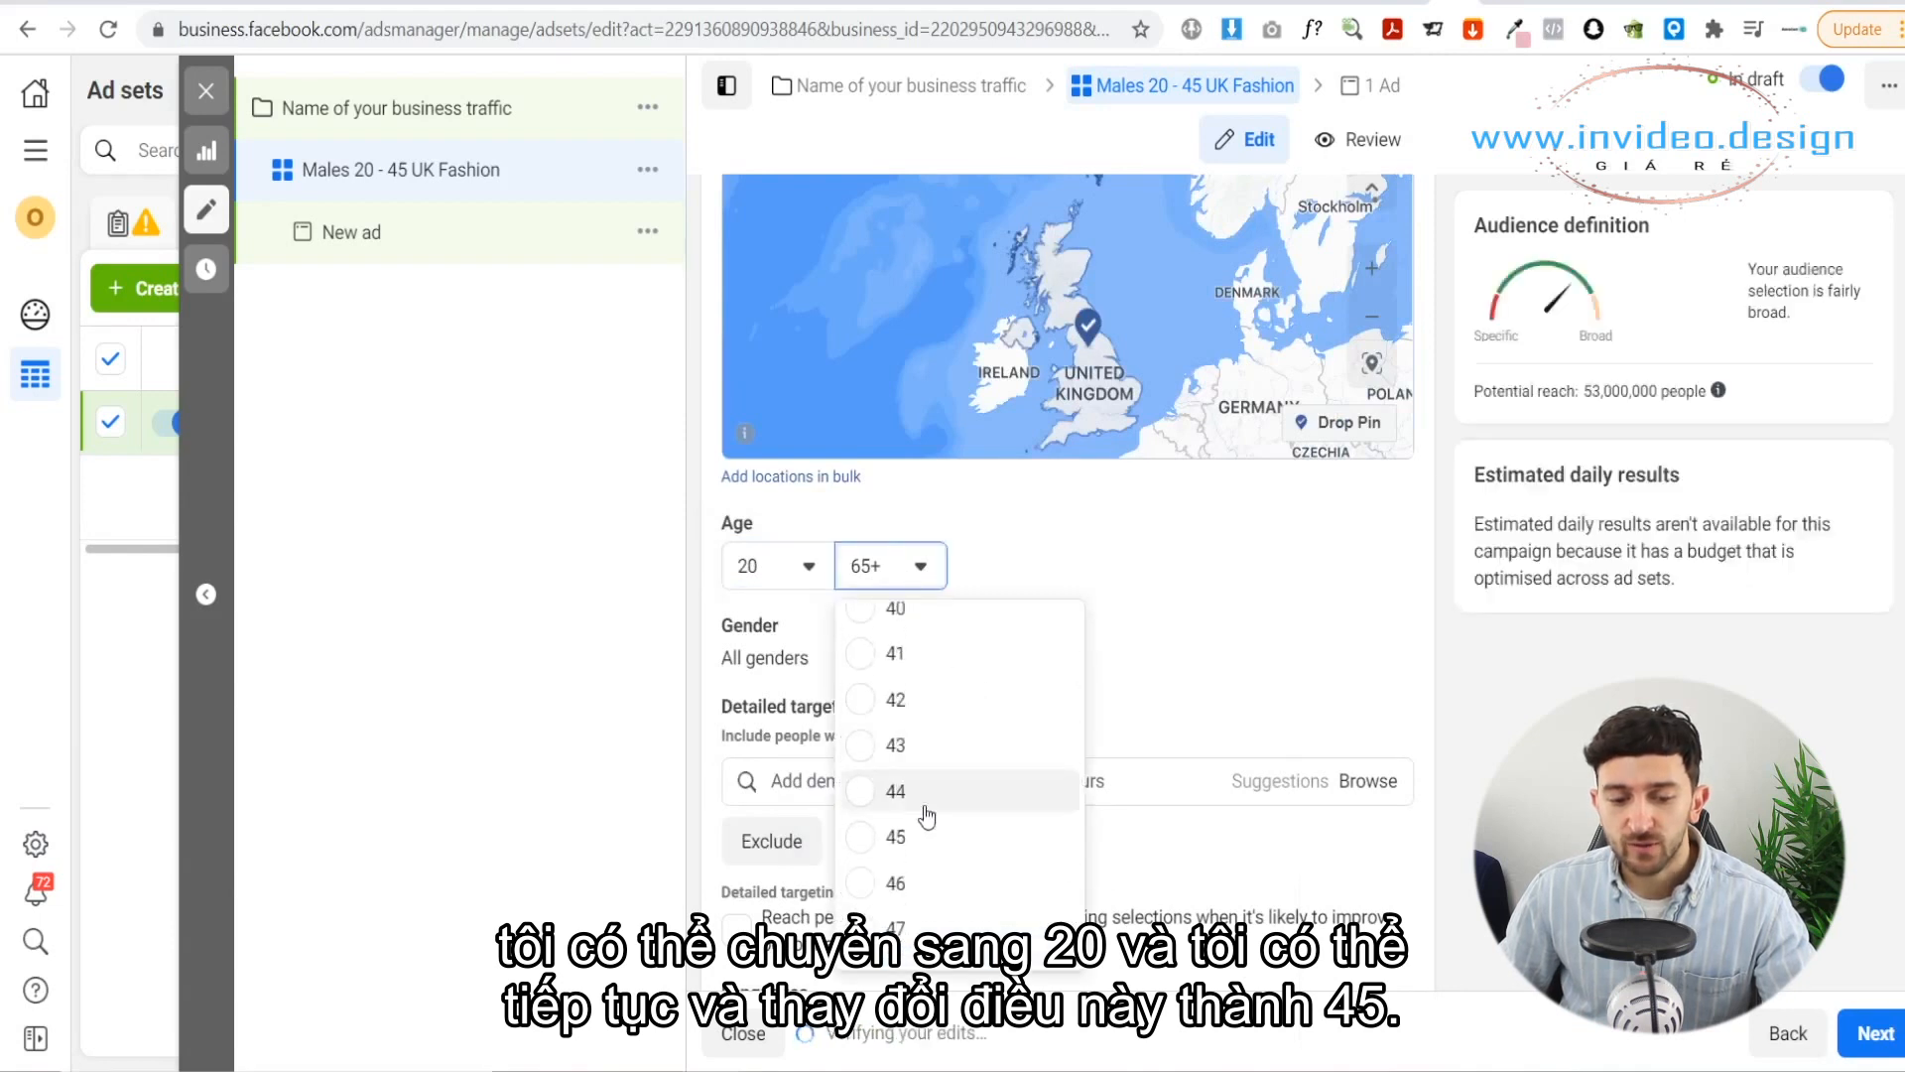
click(919, 854)
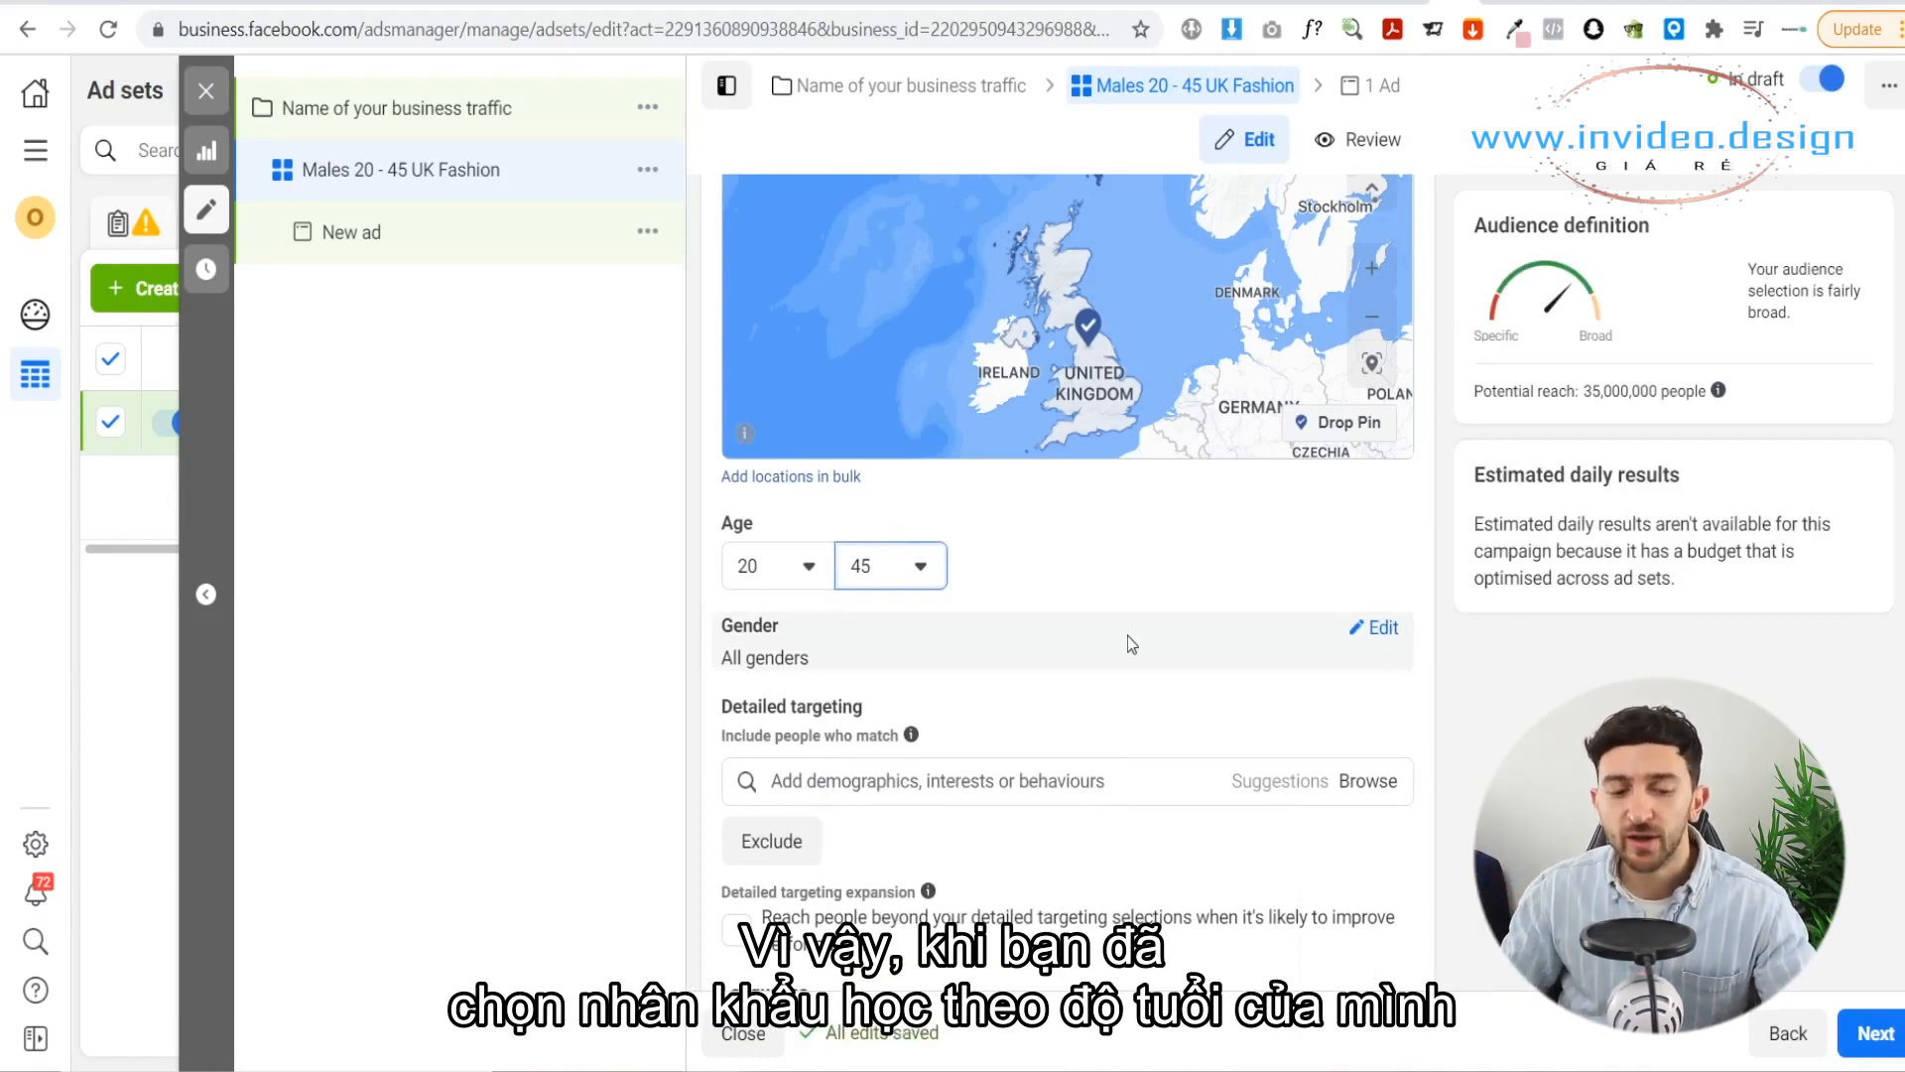
click(1380, 627)
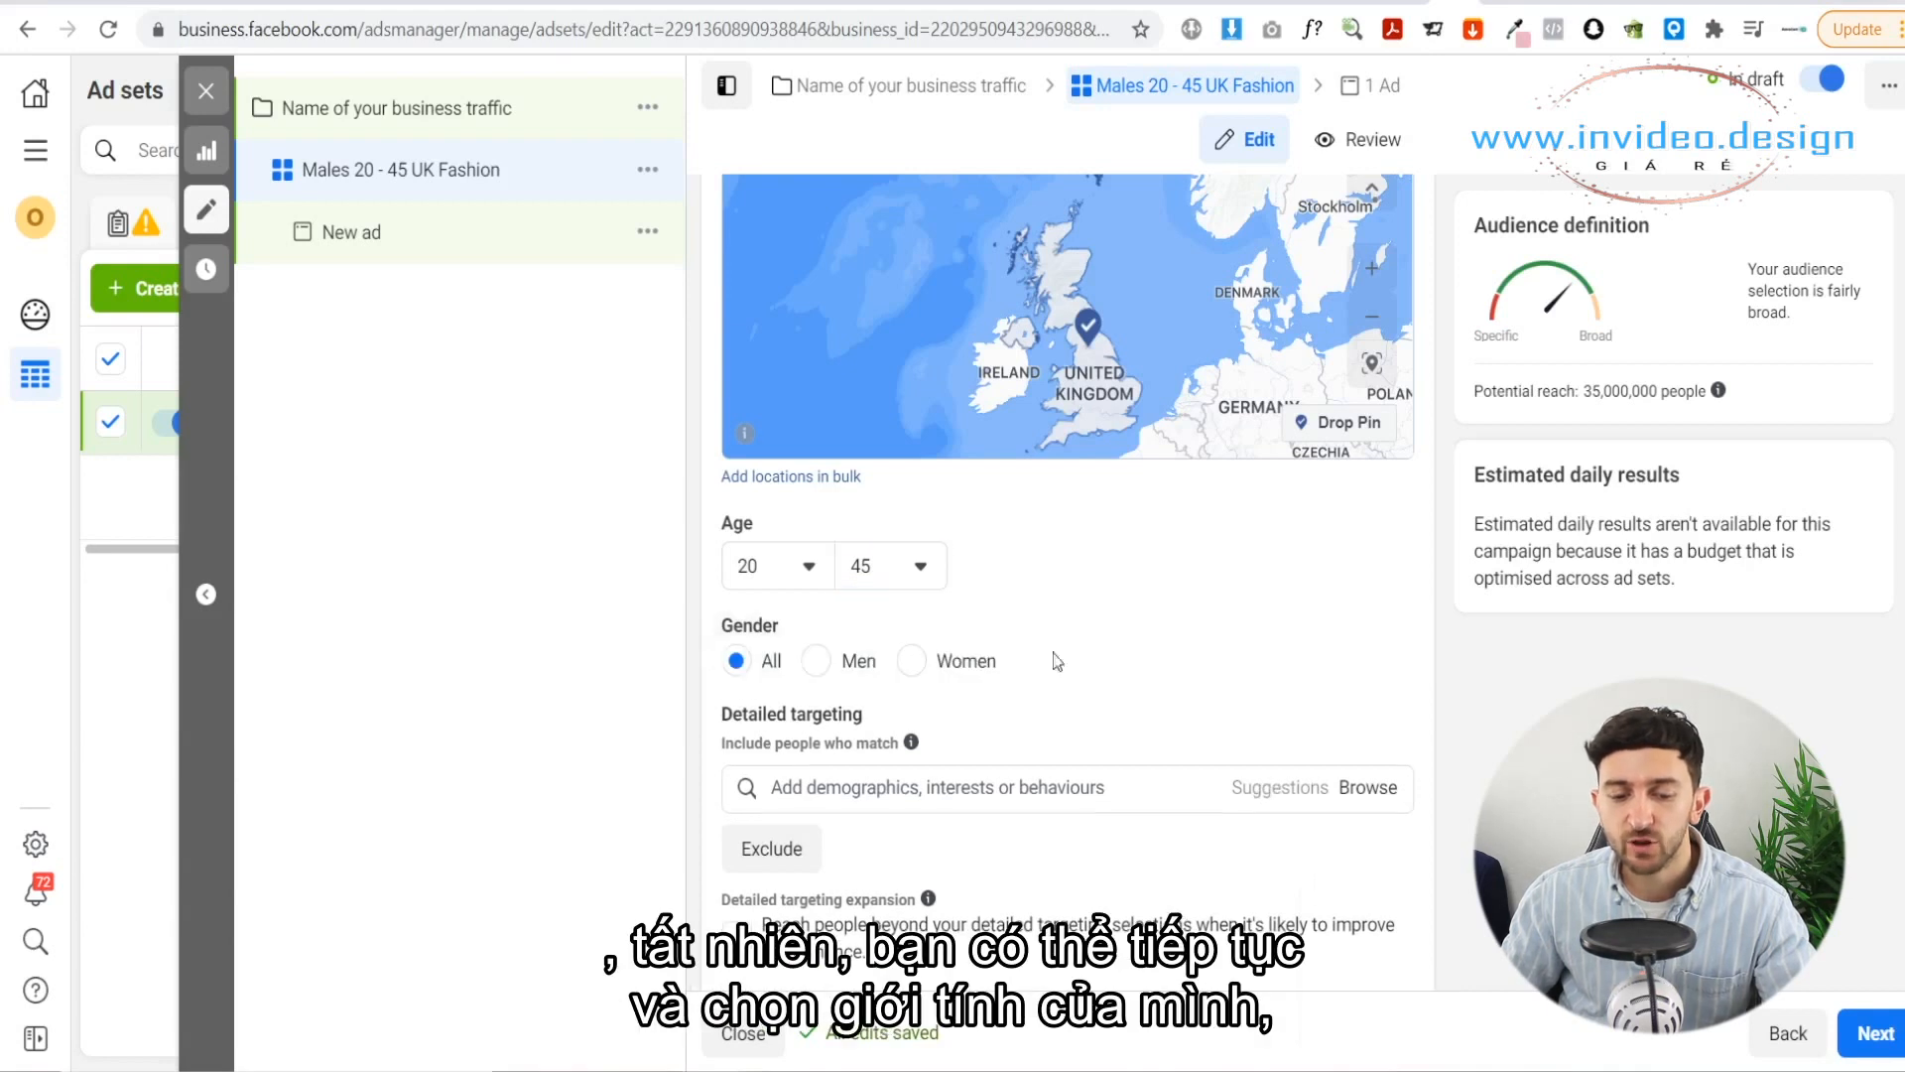
click(815, 661)
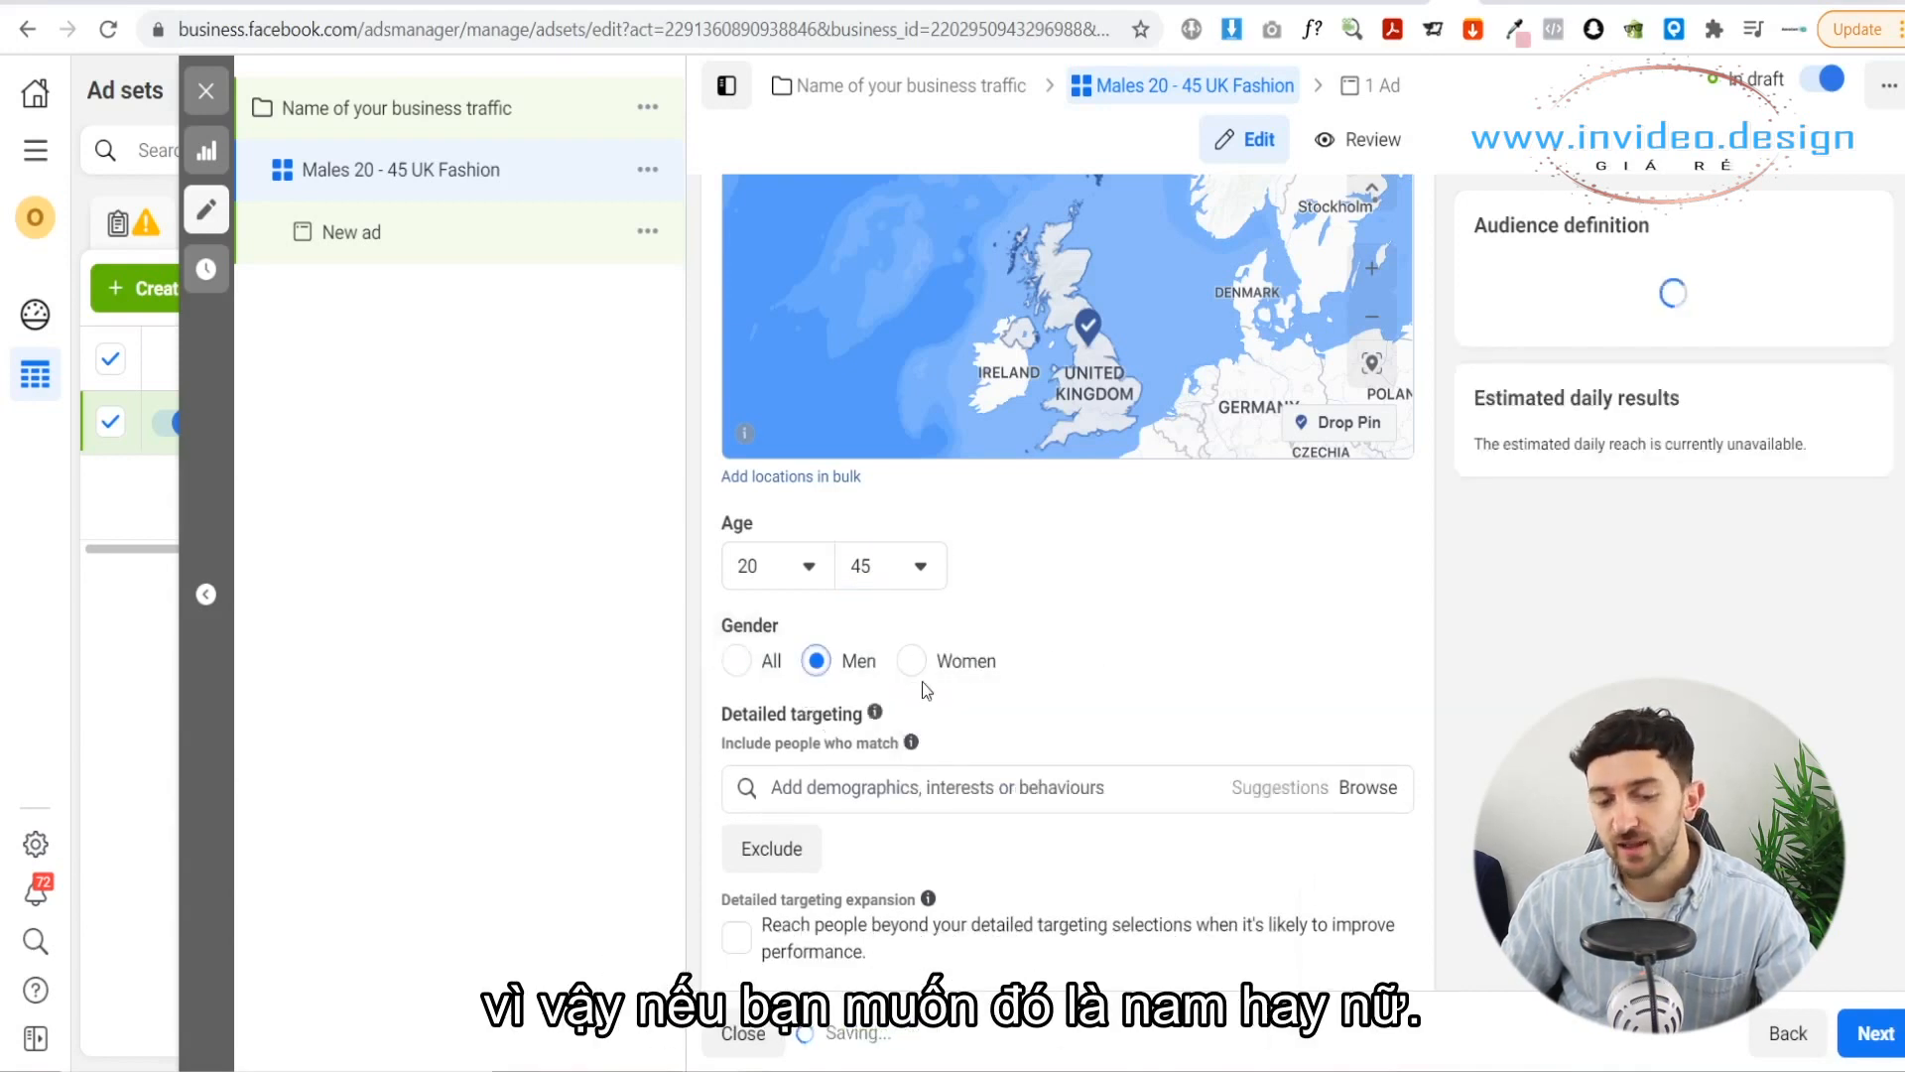
Step: Search detailed targeting for "fashion" and add the Street fashion interest, then check the audience's potential reach
scroll(913, 658, down, 1)
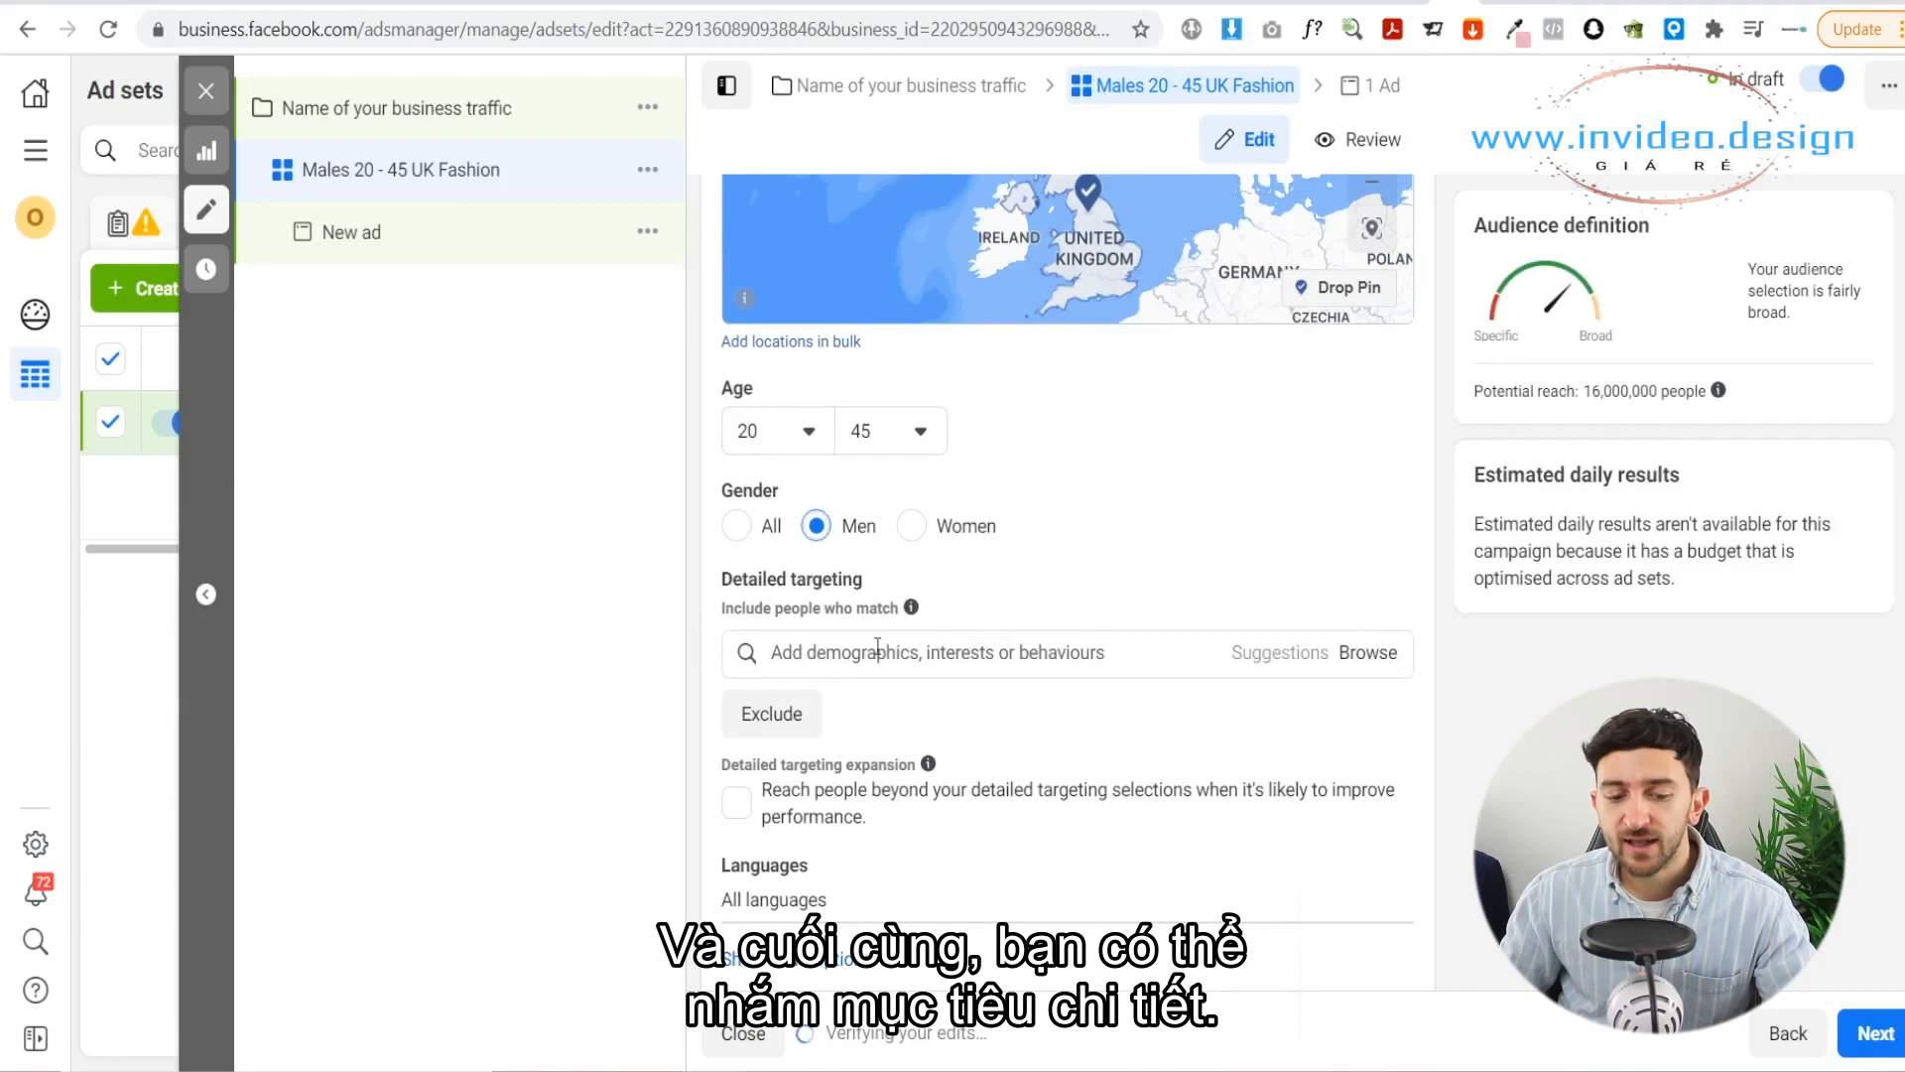
scroll(893, 610, down, 1)
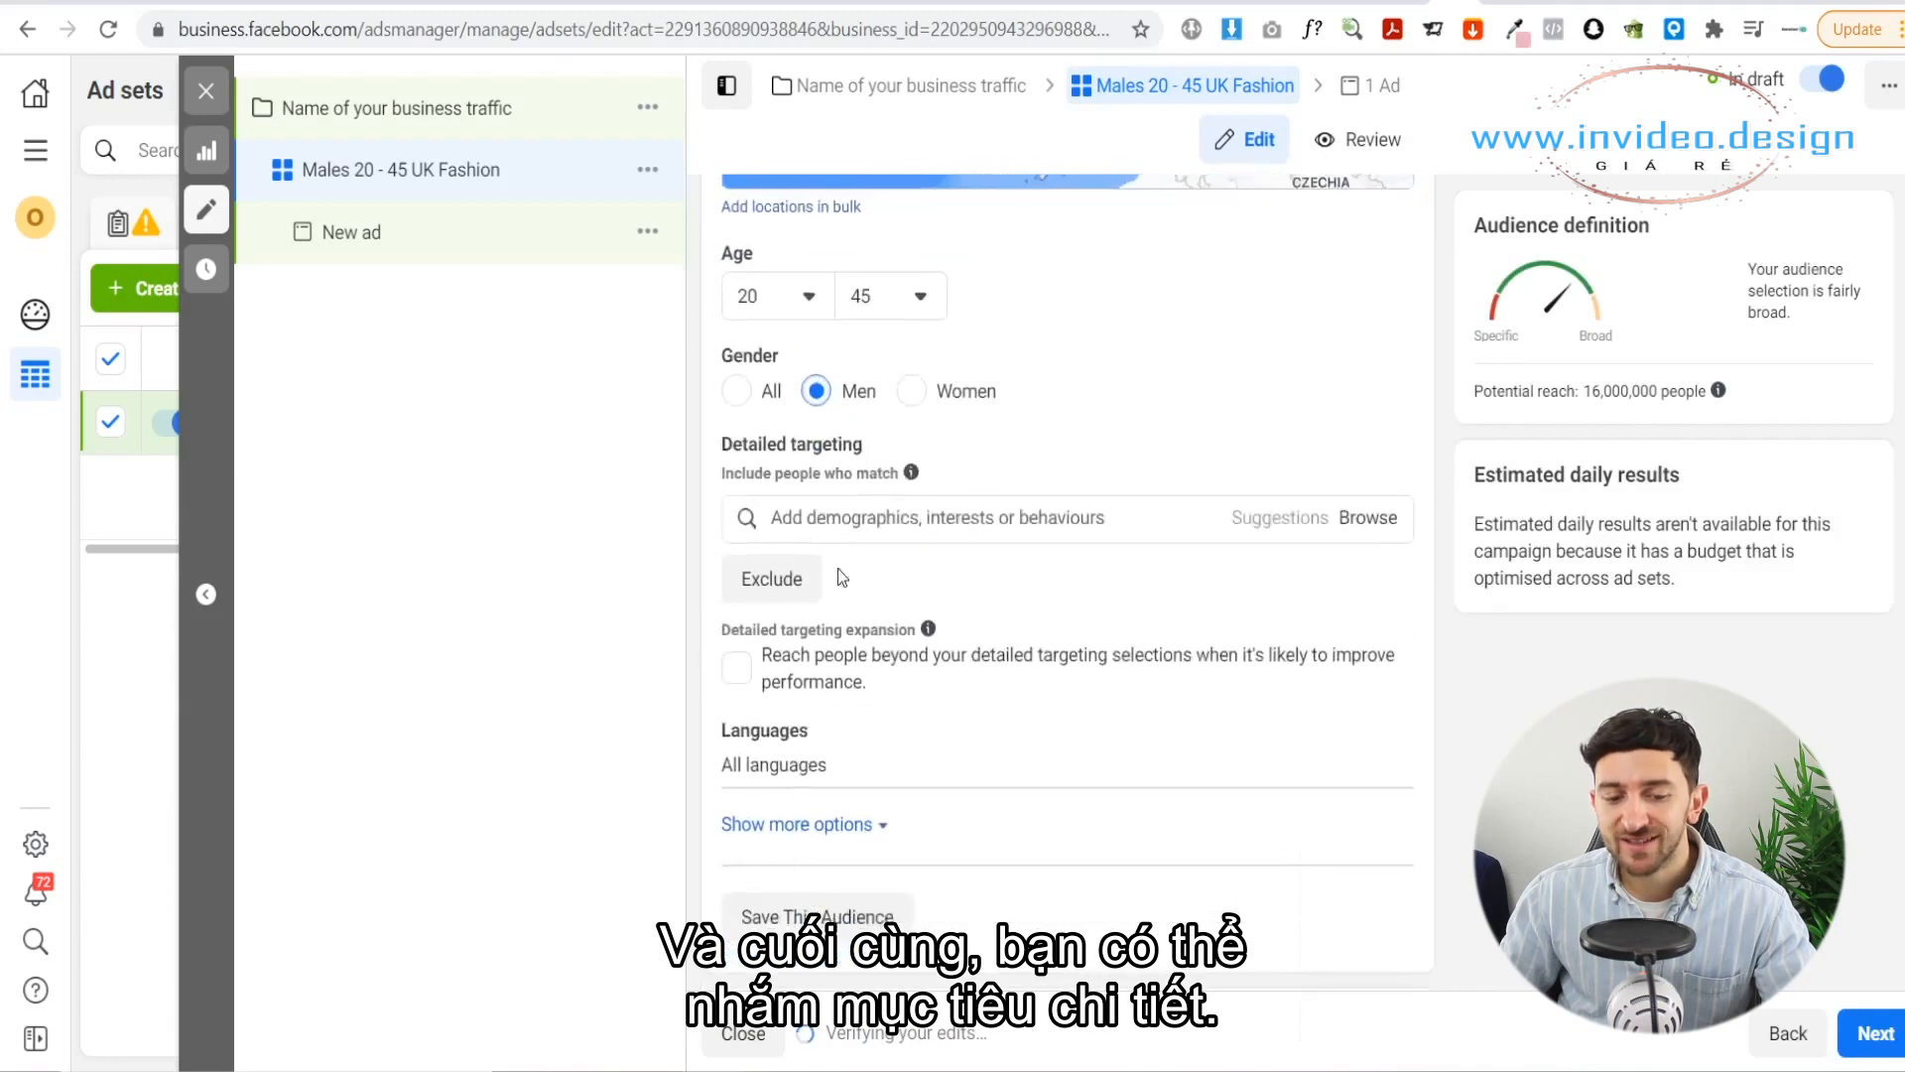
click(828, 515)
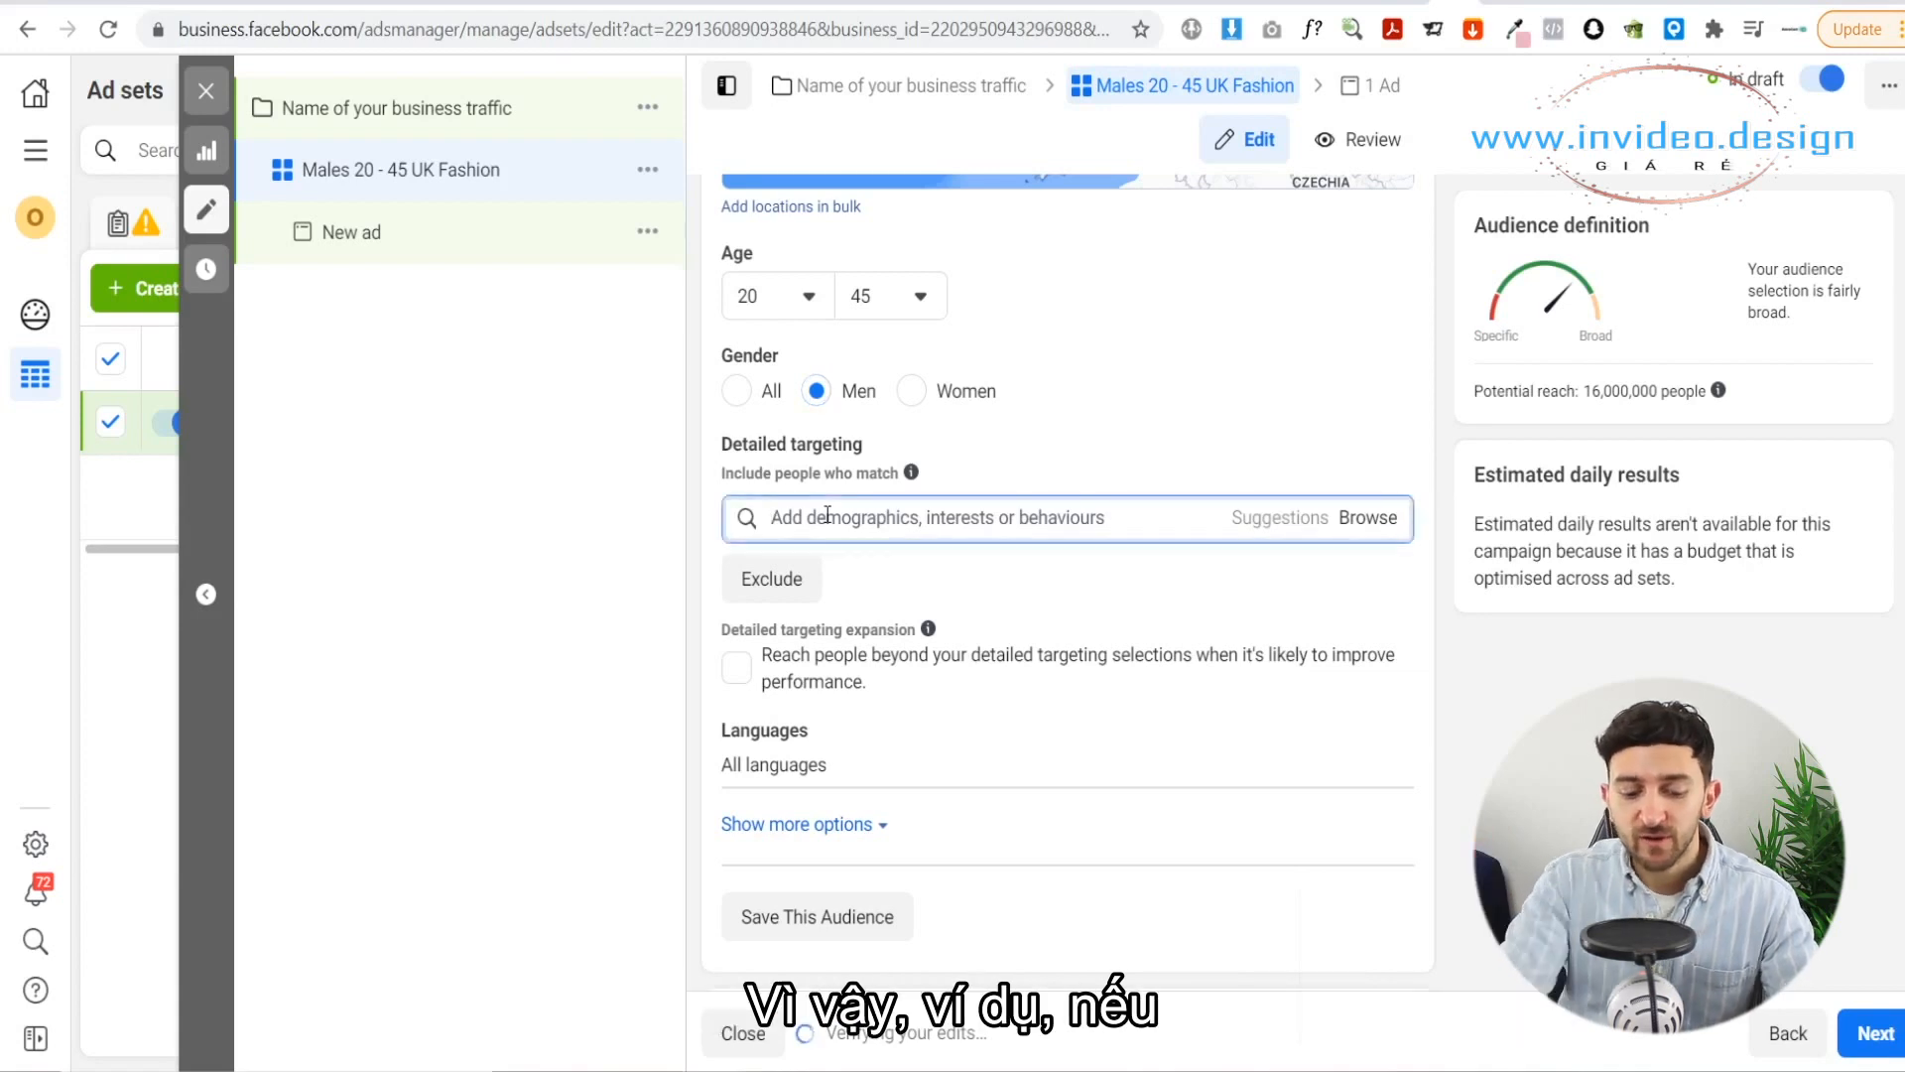
text(fashion)
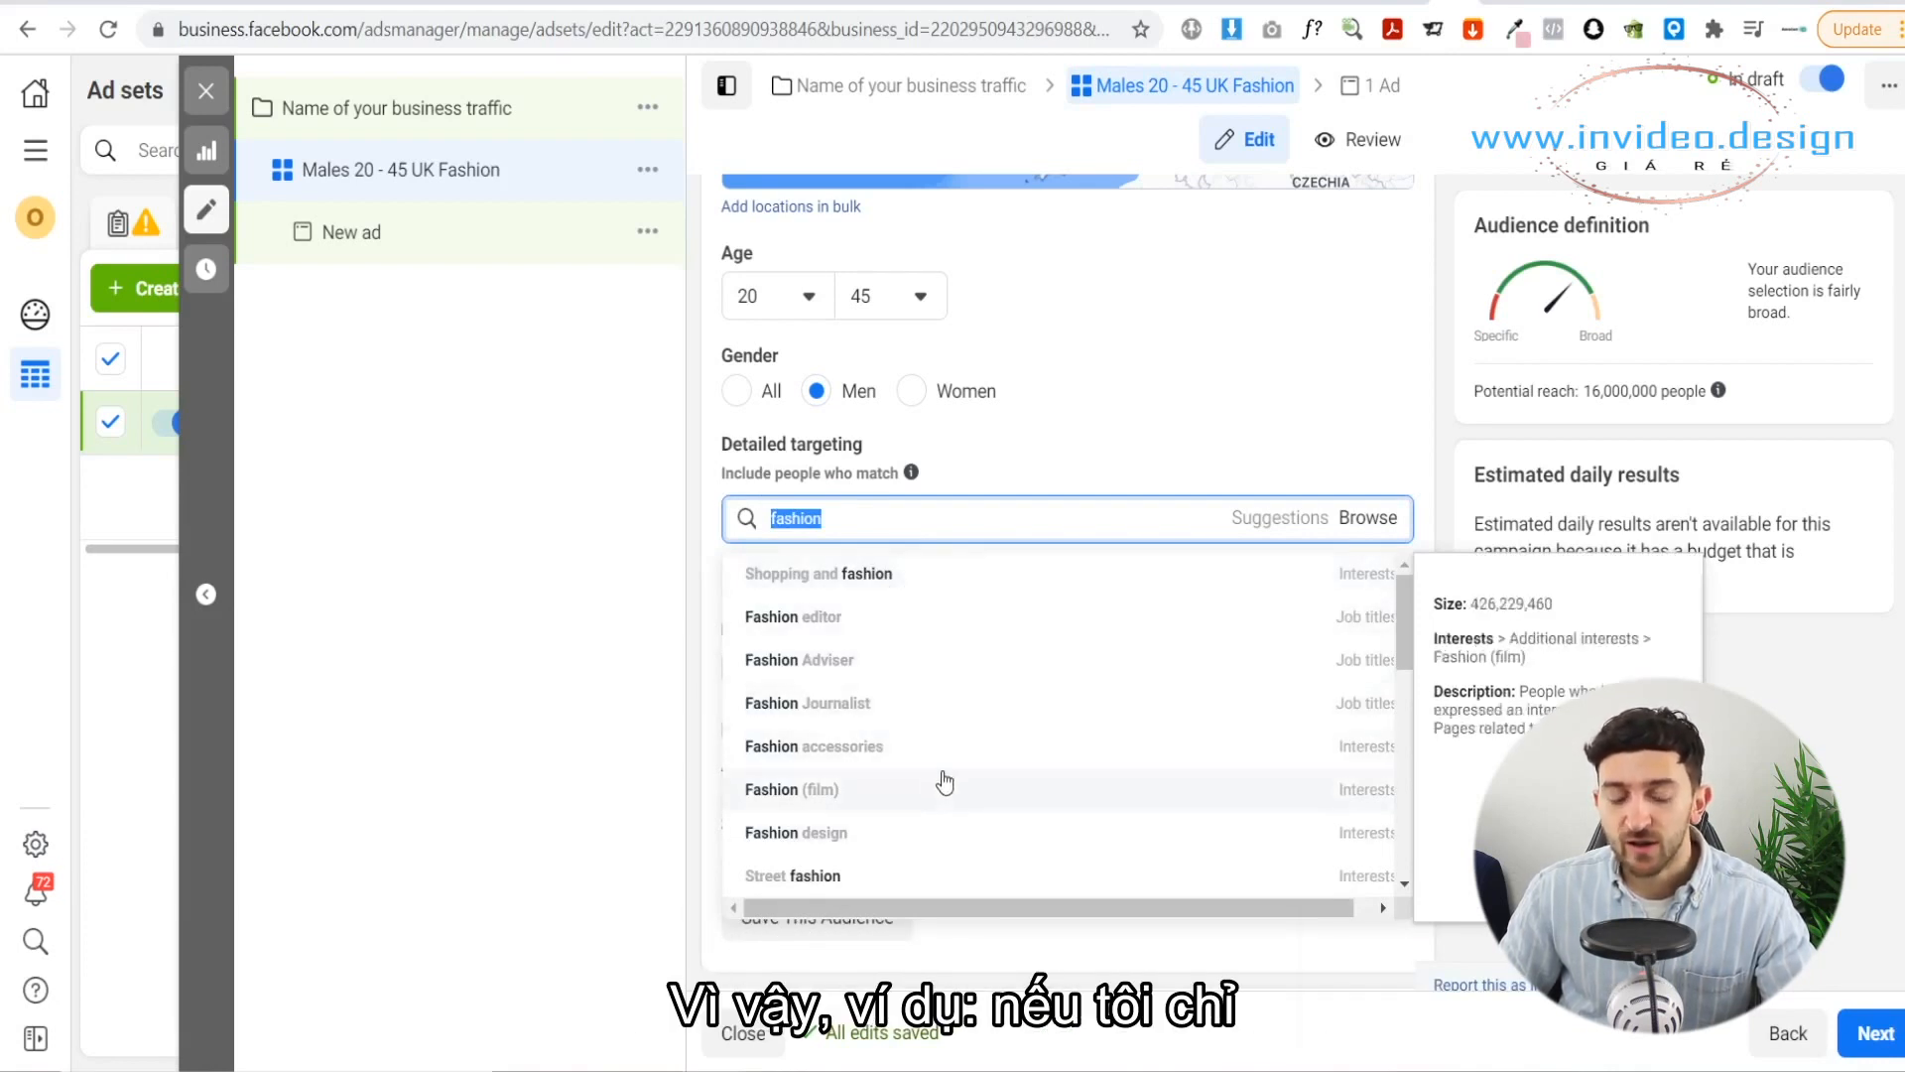
scroll(938, 784, down, 2)
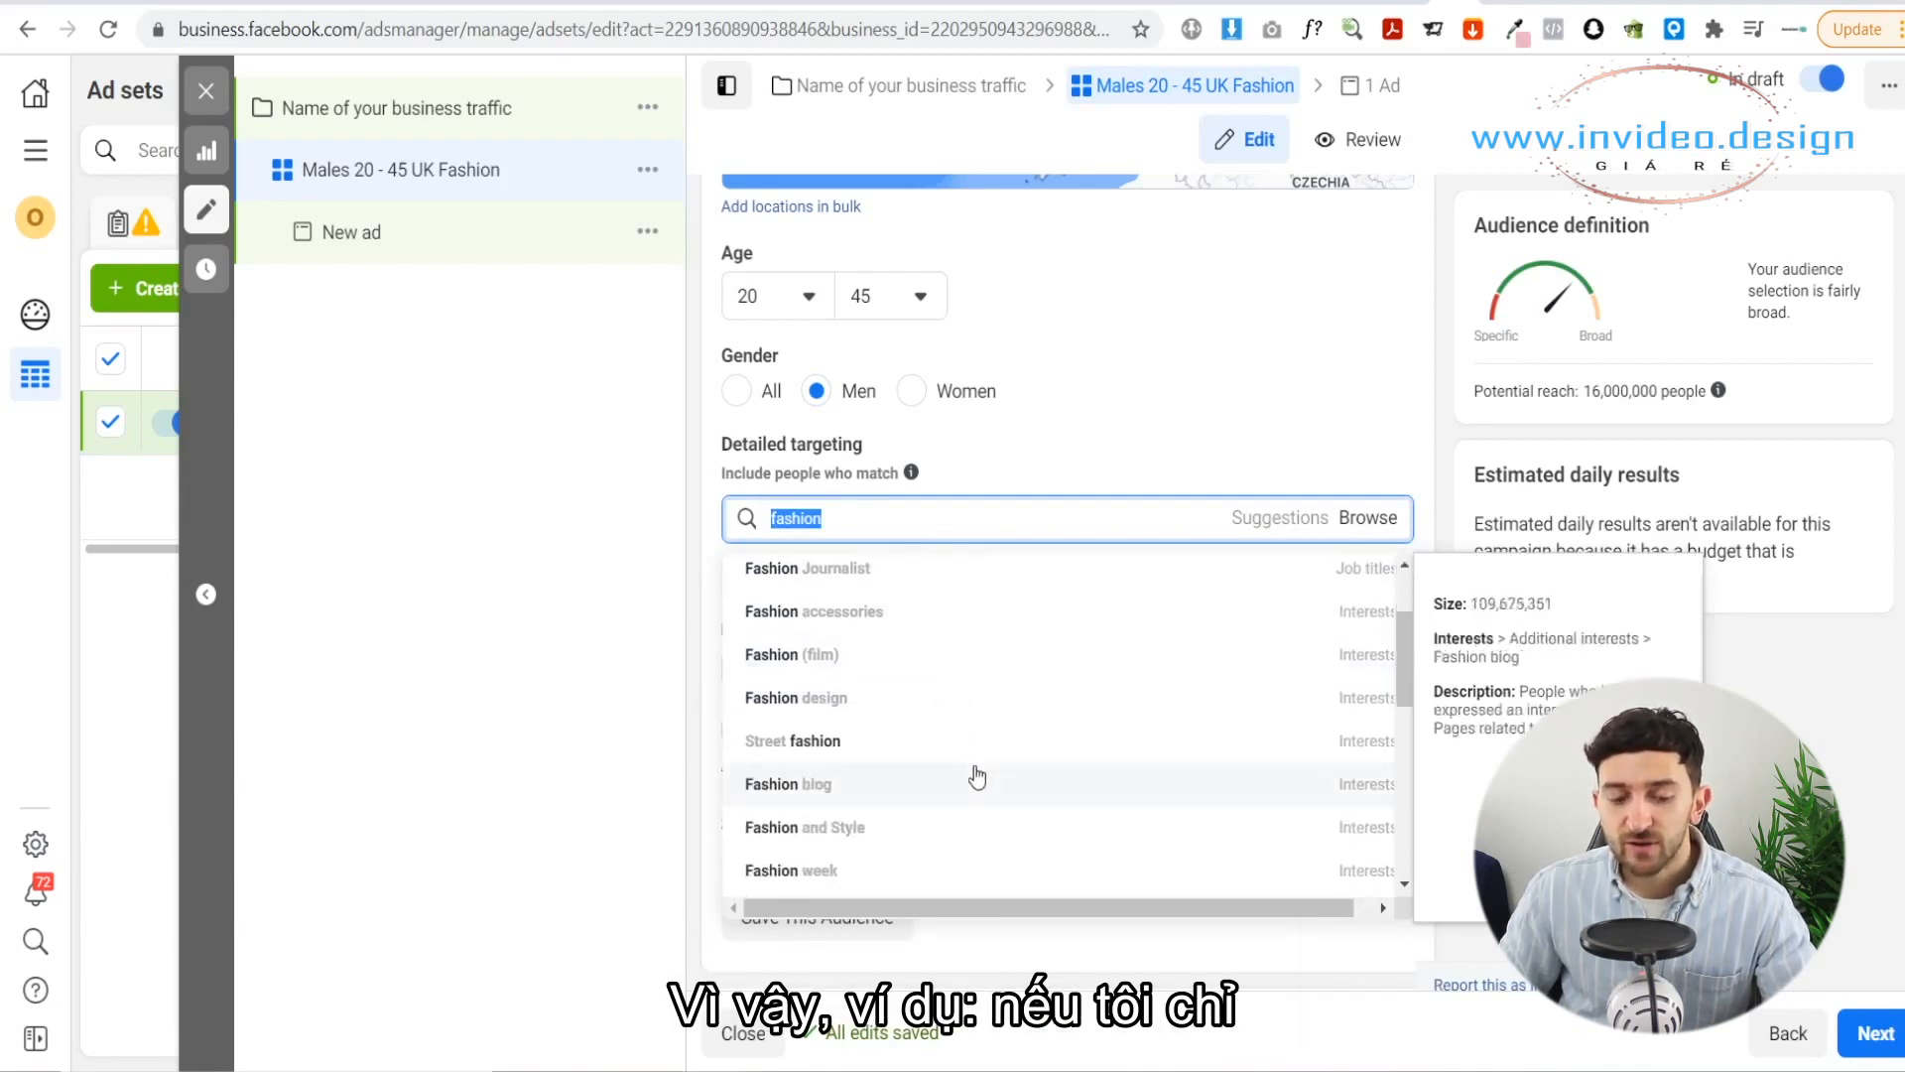
click(915, 744)
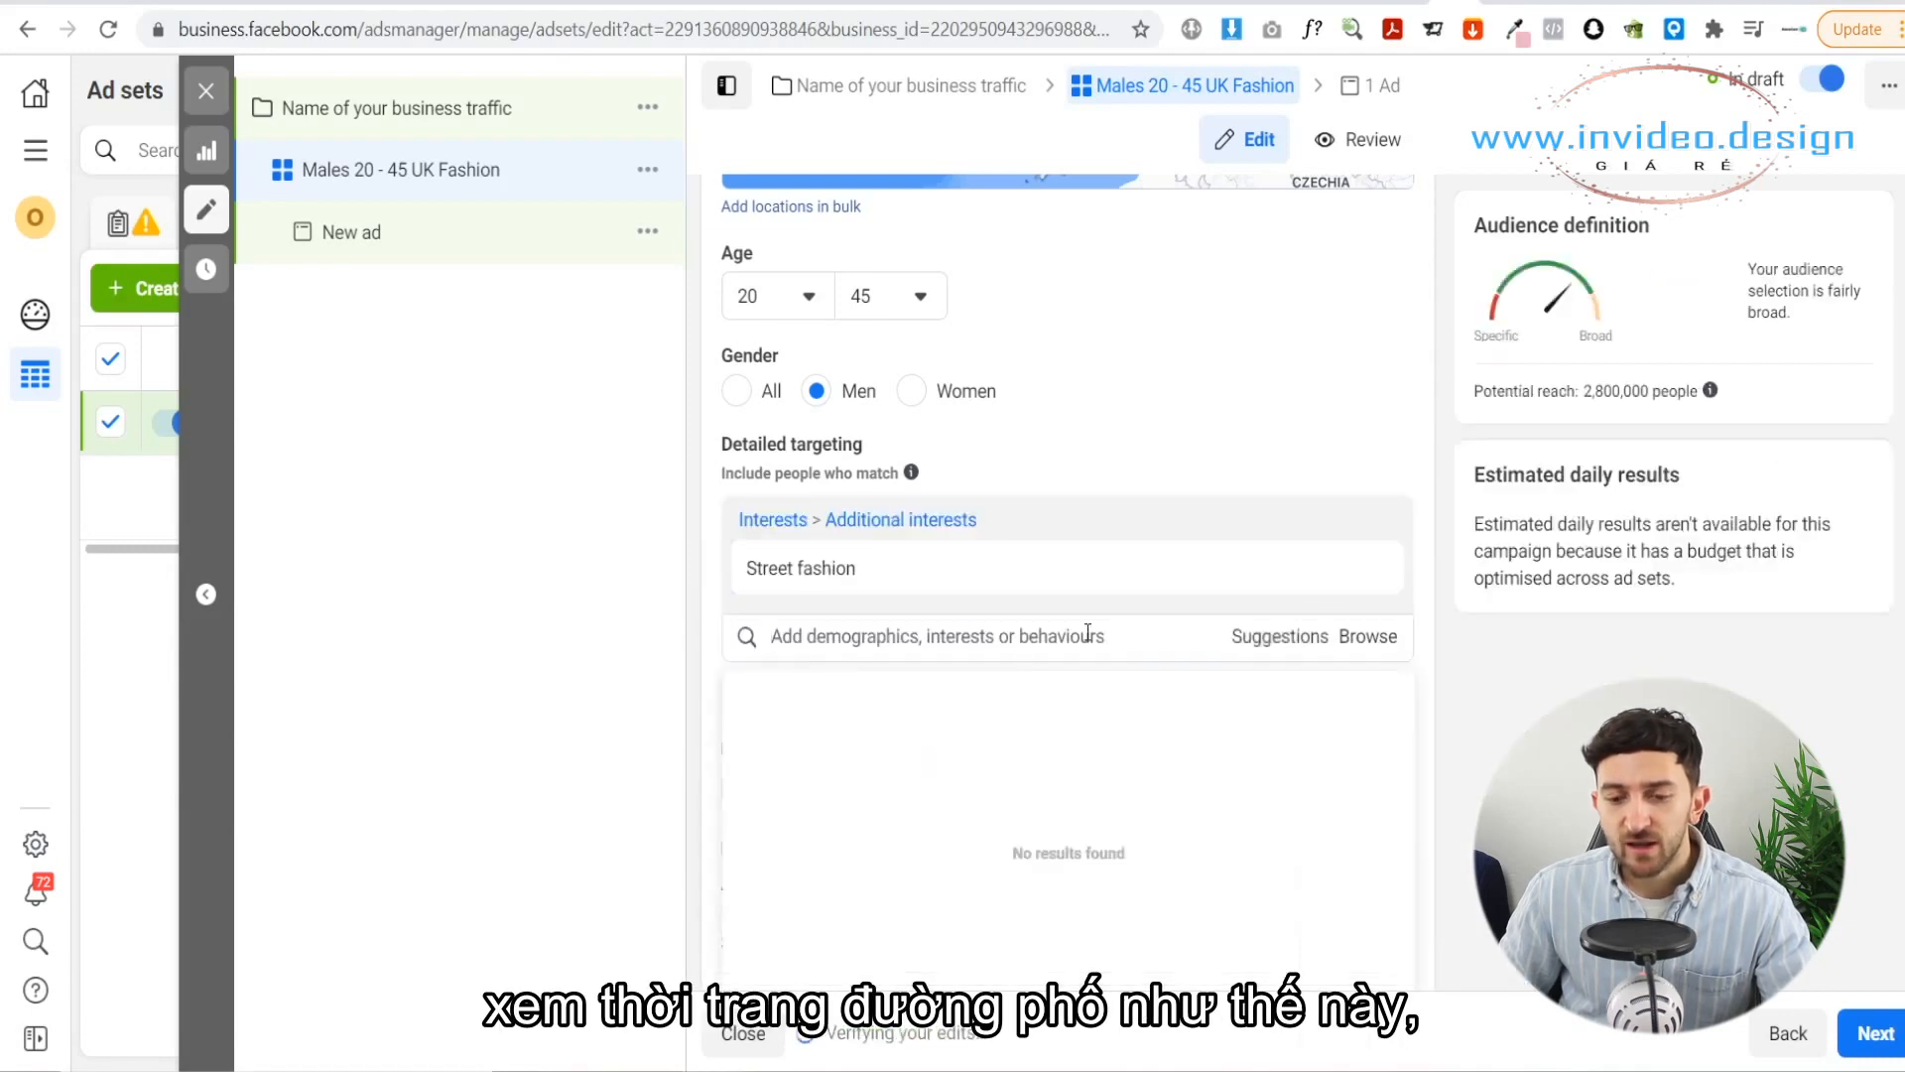
scroll(1143, 623, up, 2)
scroll(1143, 617, up, 3)
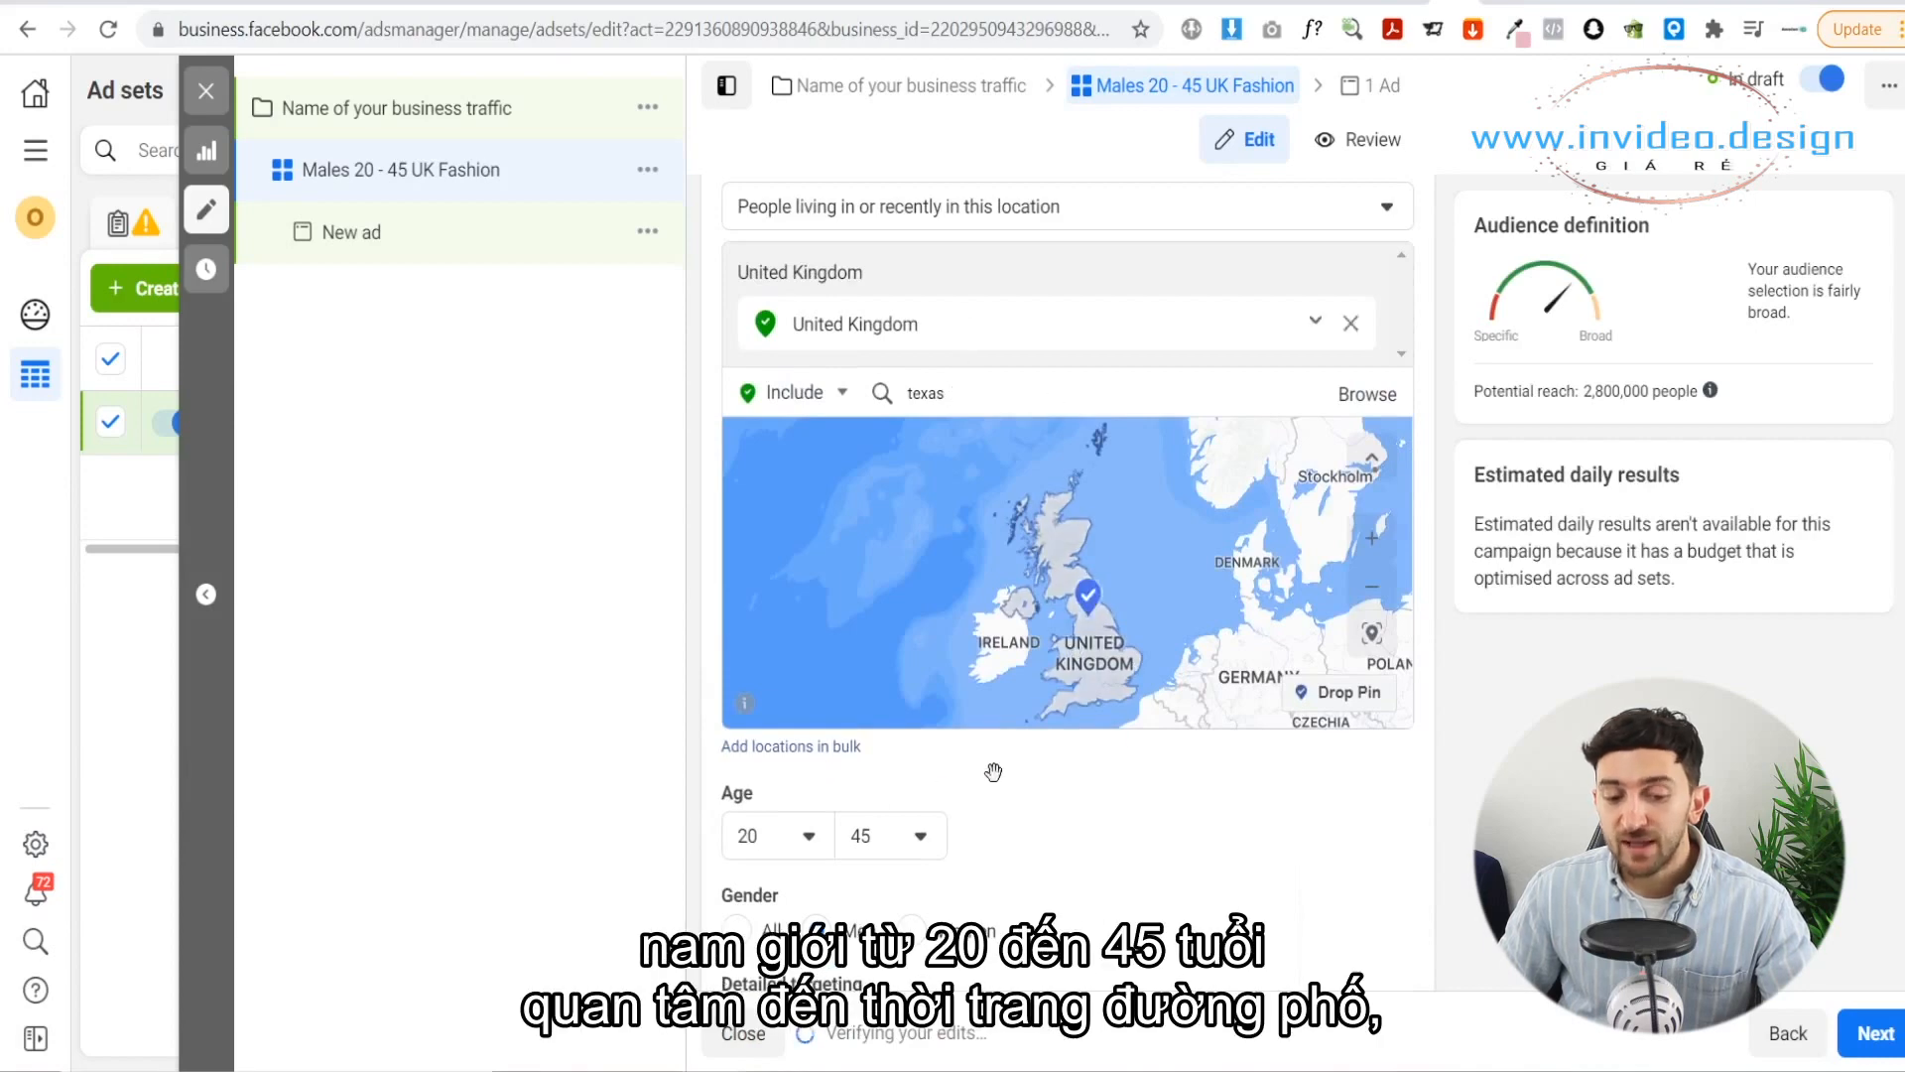
scroll(778, 834, down, 4)
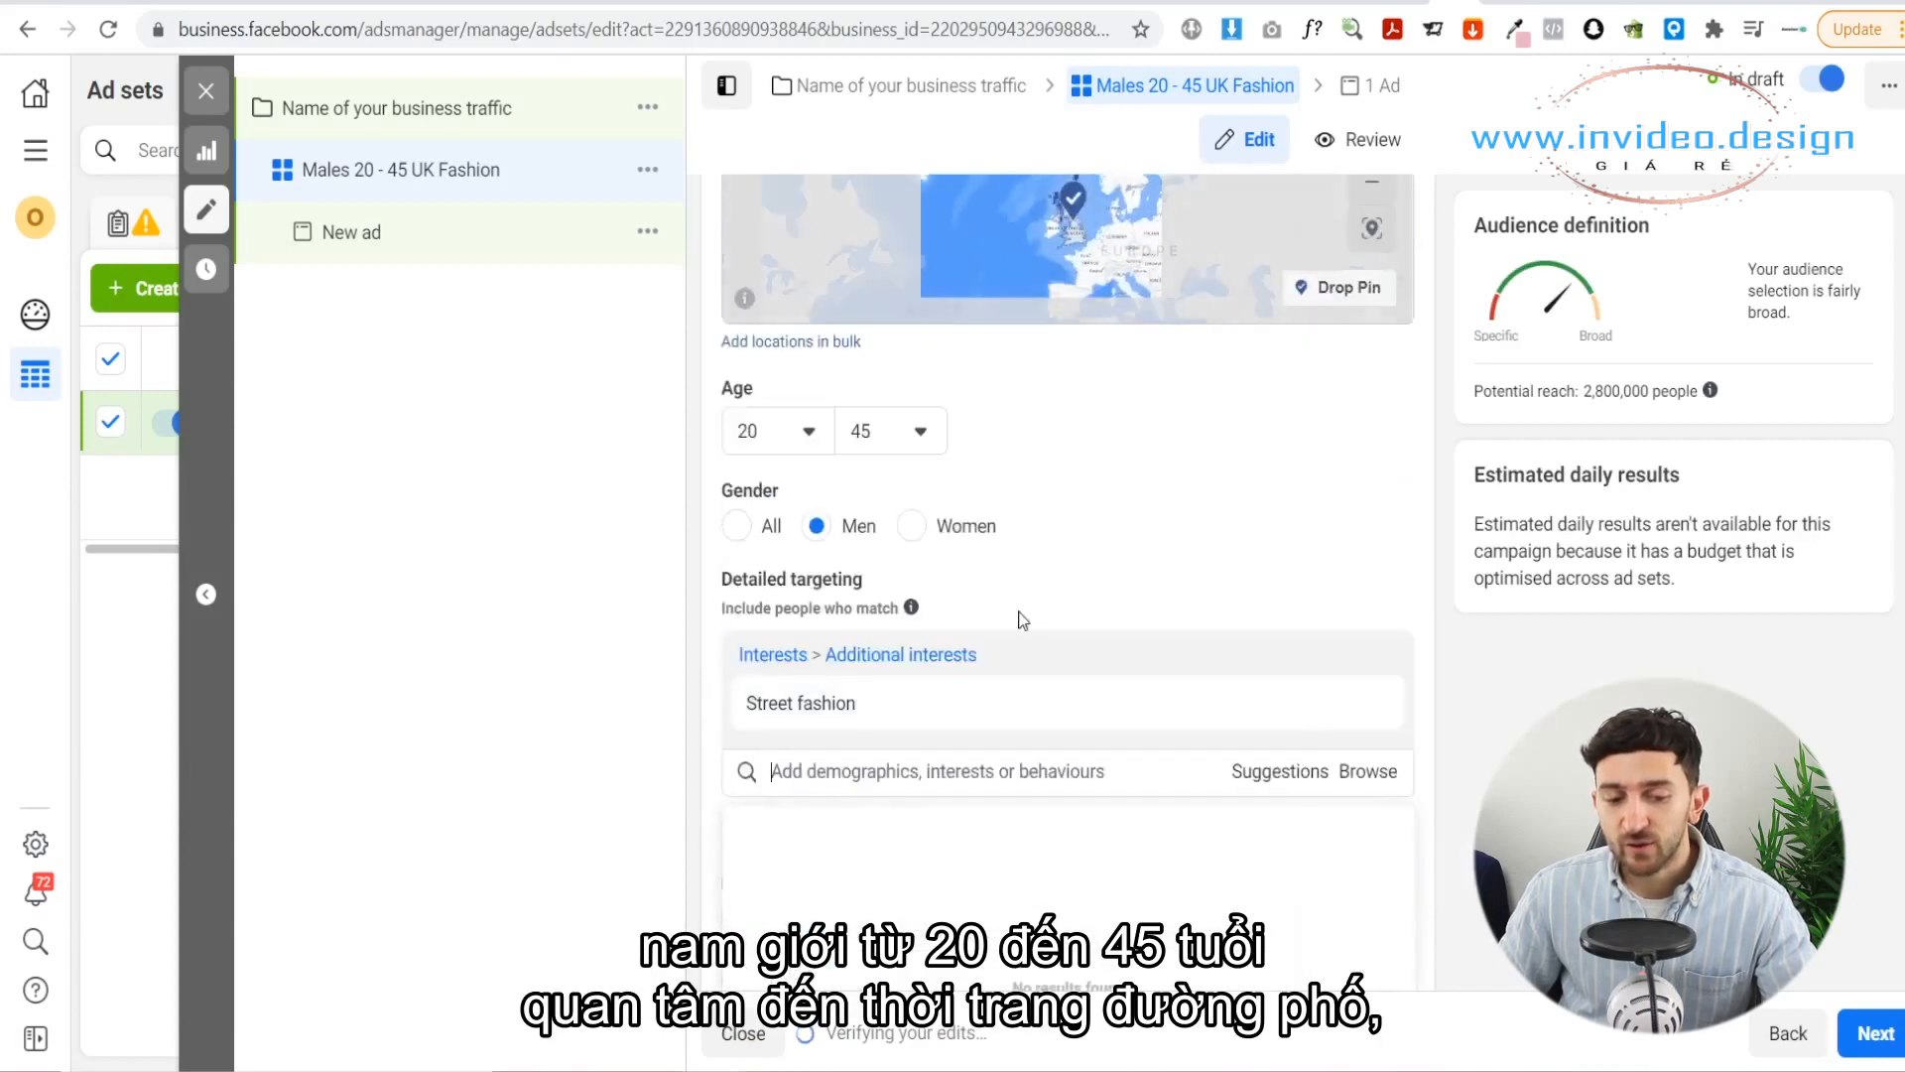
drag(1584, 393, 1647, 391)
click(1645, 390)
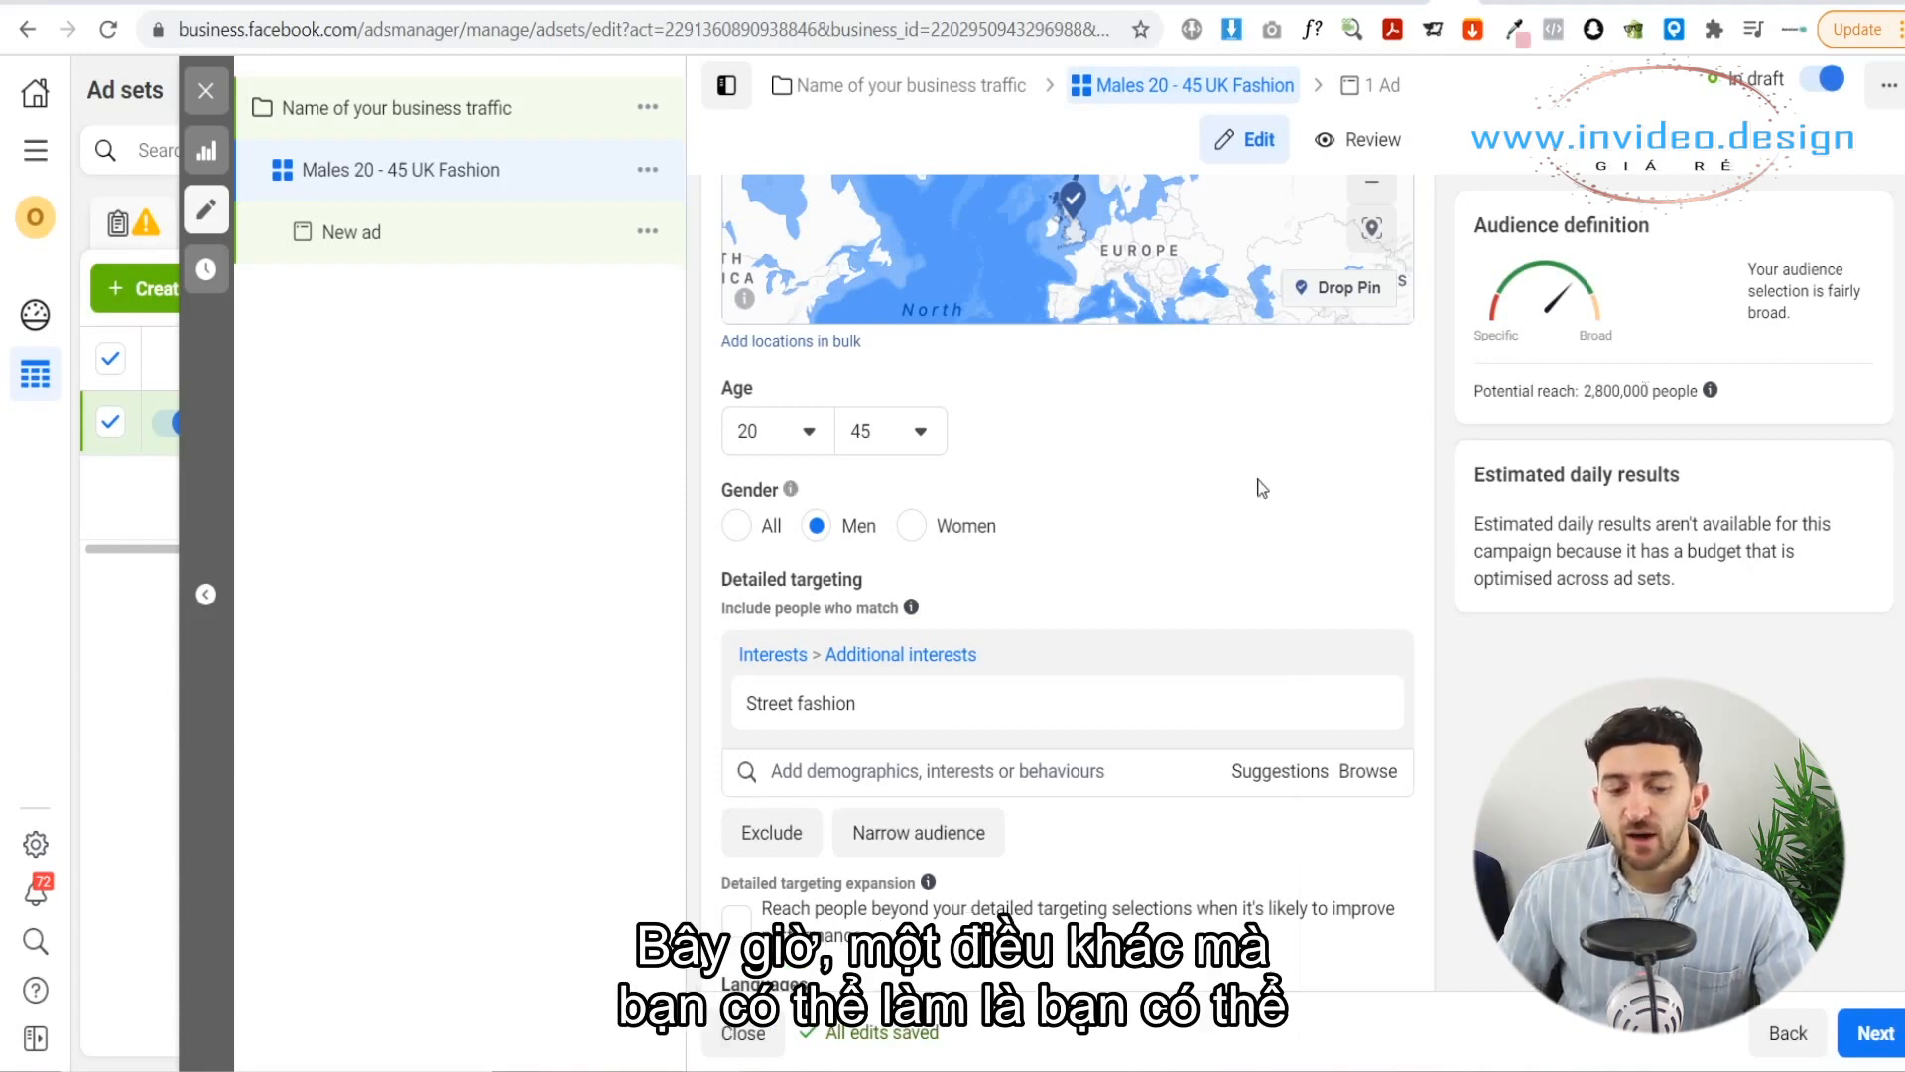
Step: Narrow the audience so that people must also match the relationship status In a relationship
scroll(1241, 491, down, 1)
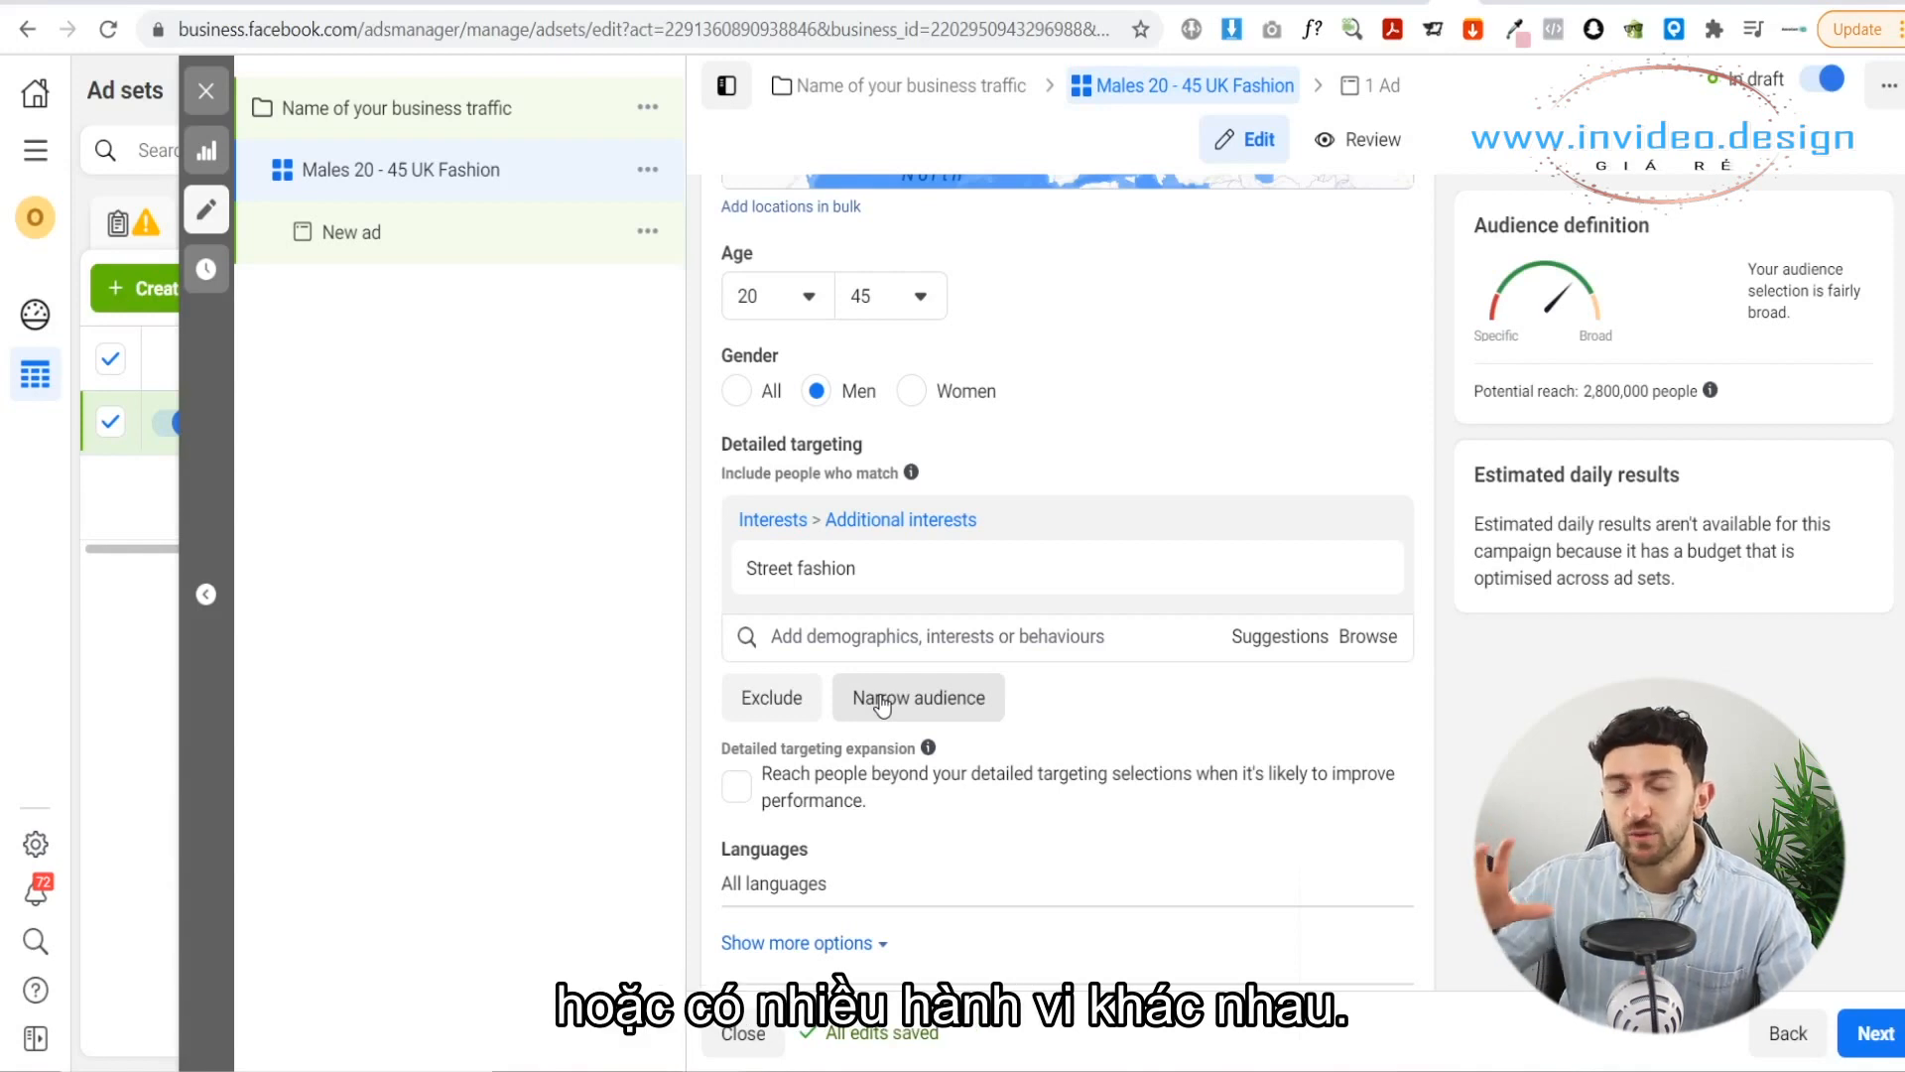
mouse_move(871, 585)
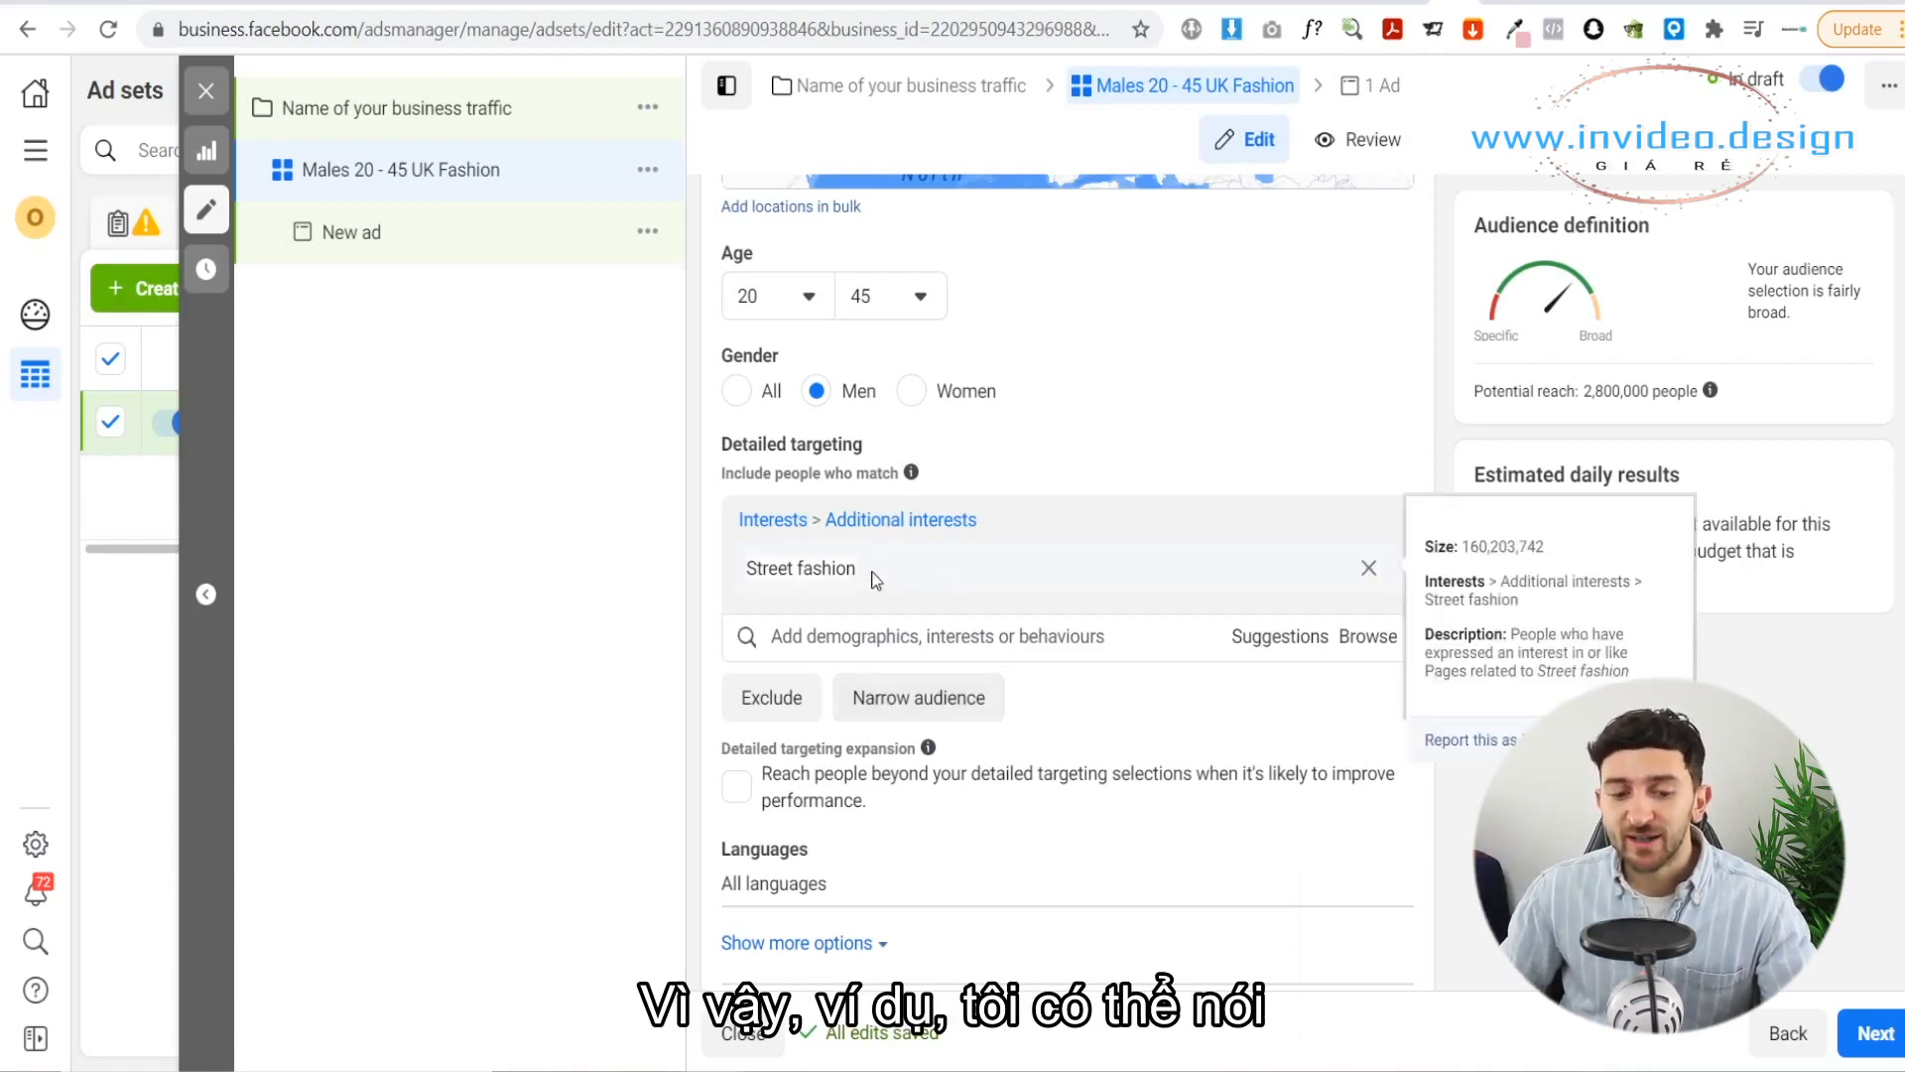
click(899, 700)
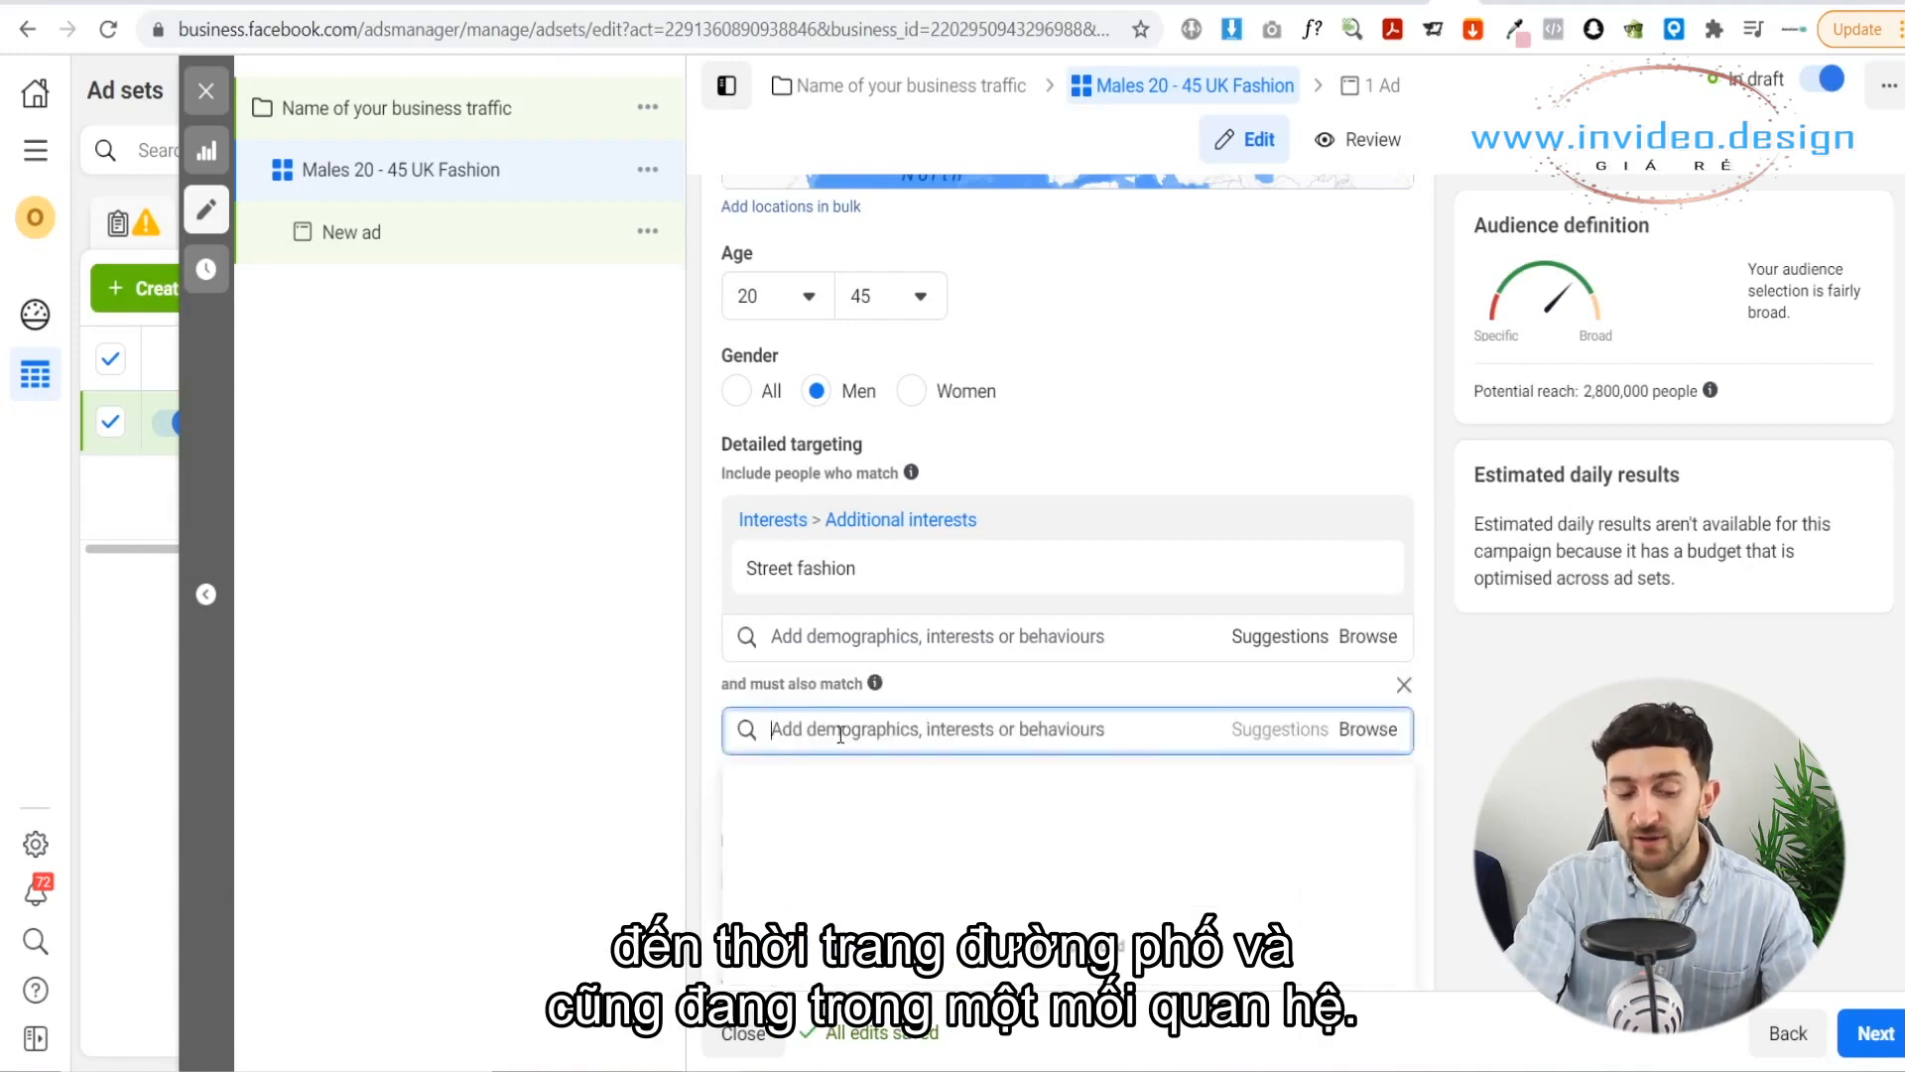
text(in a rel)
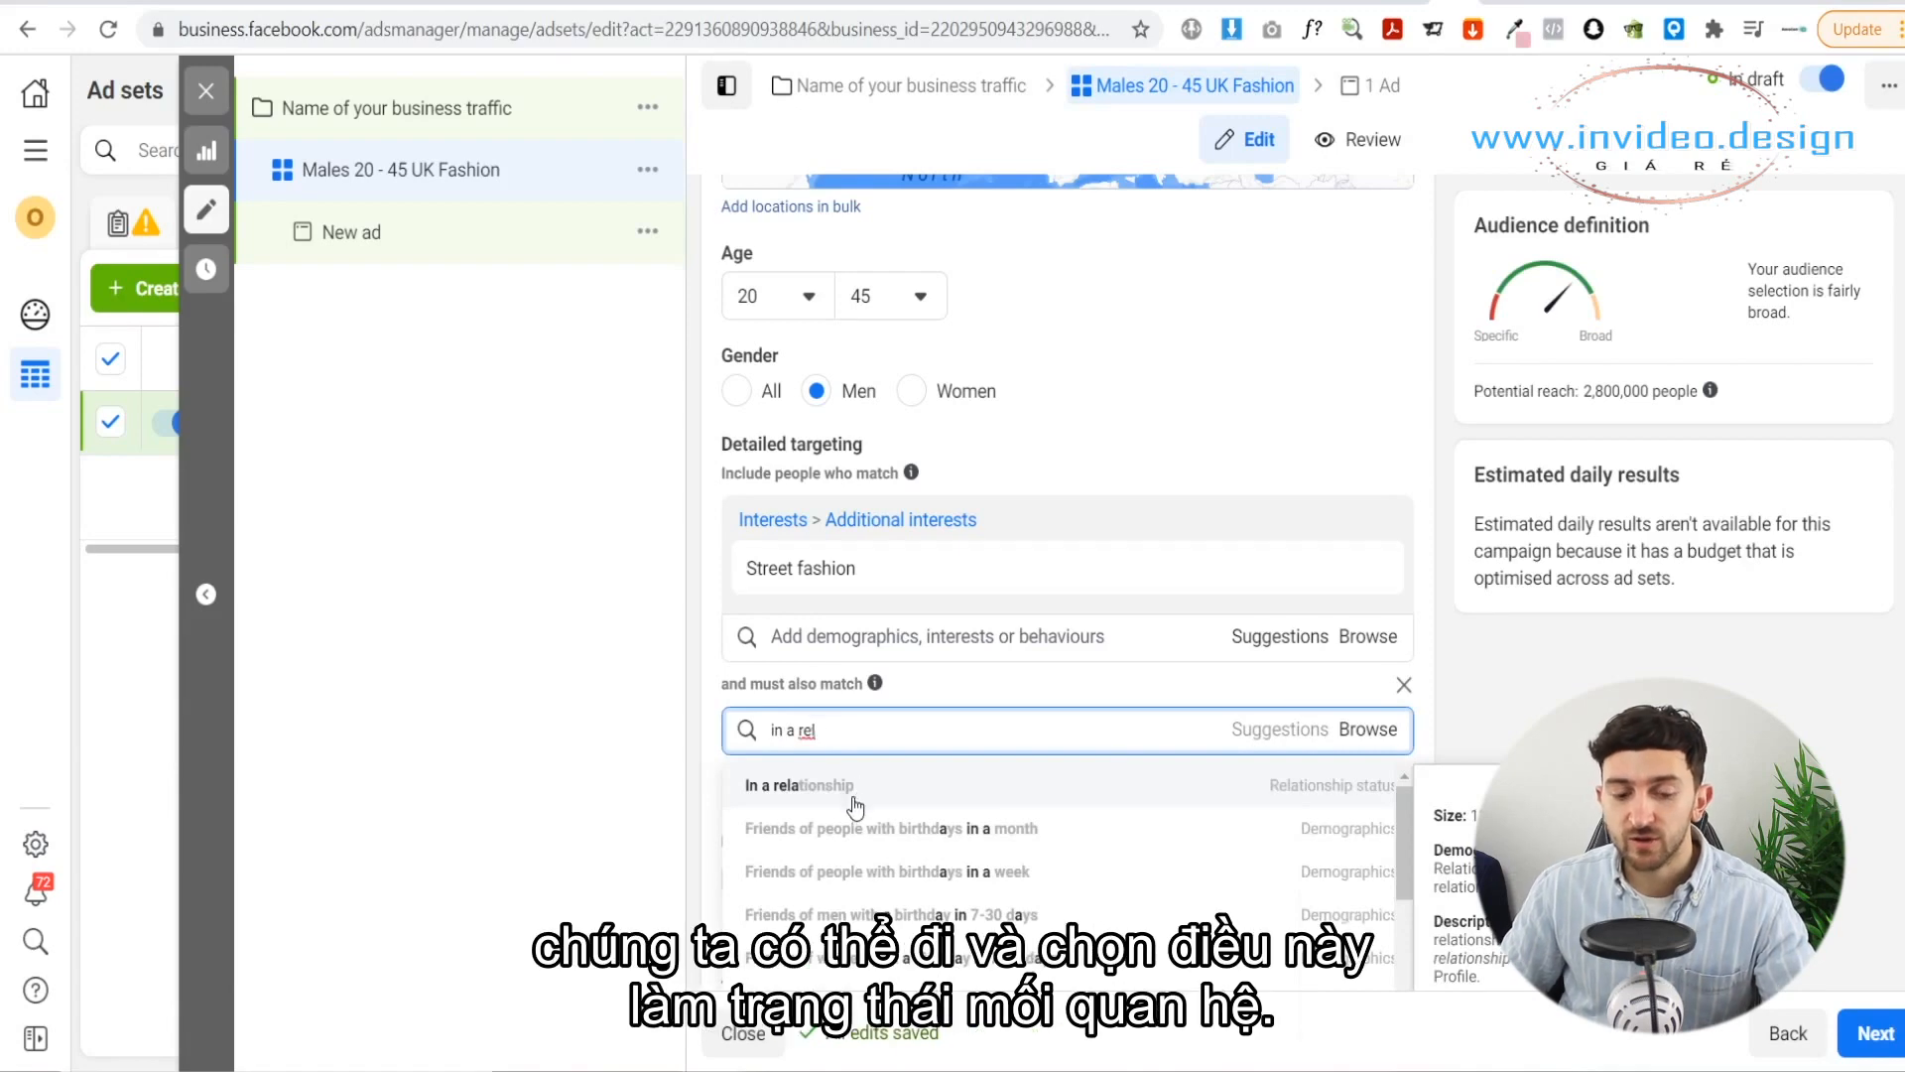
click(853, 788)
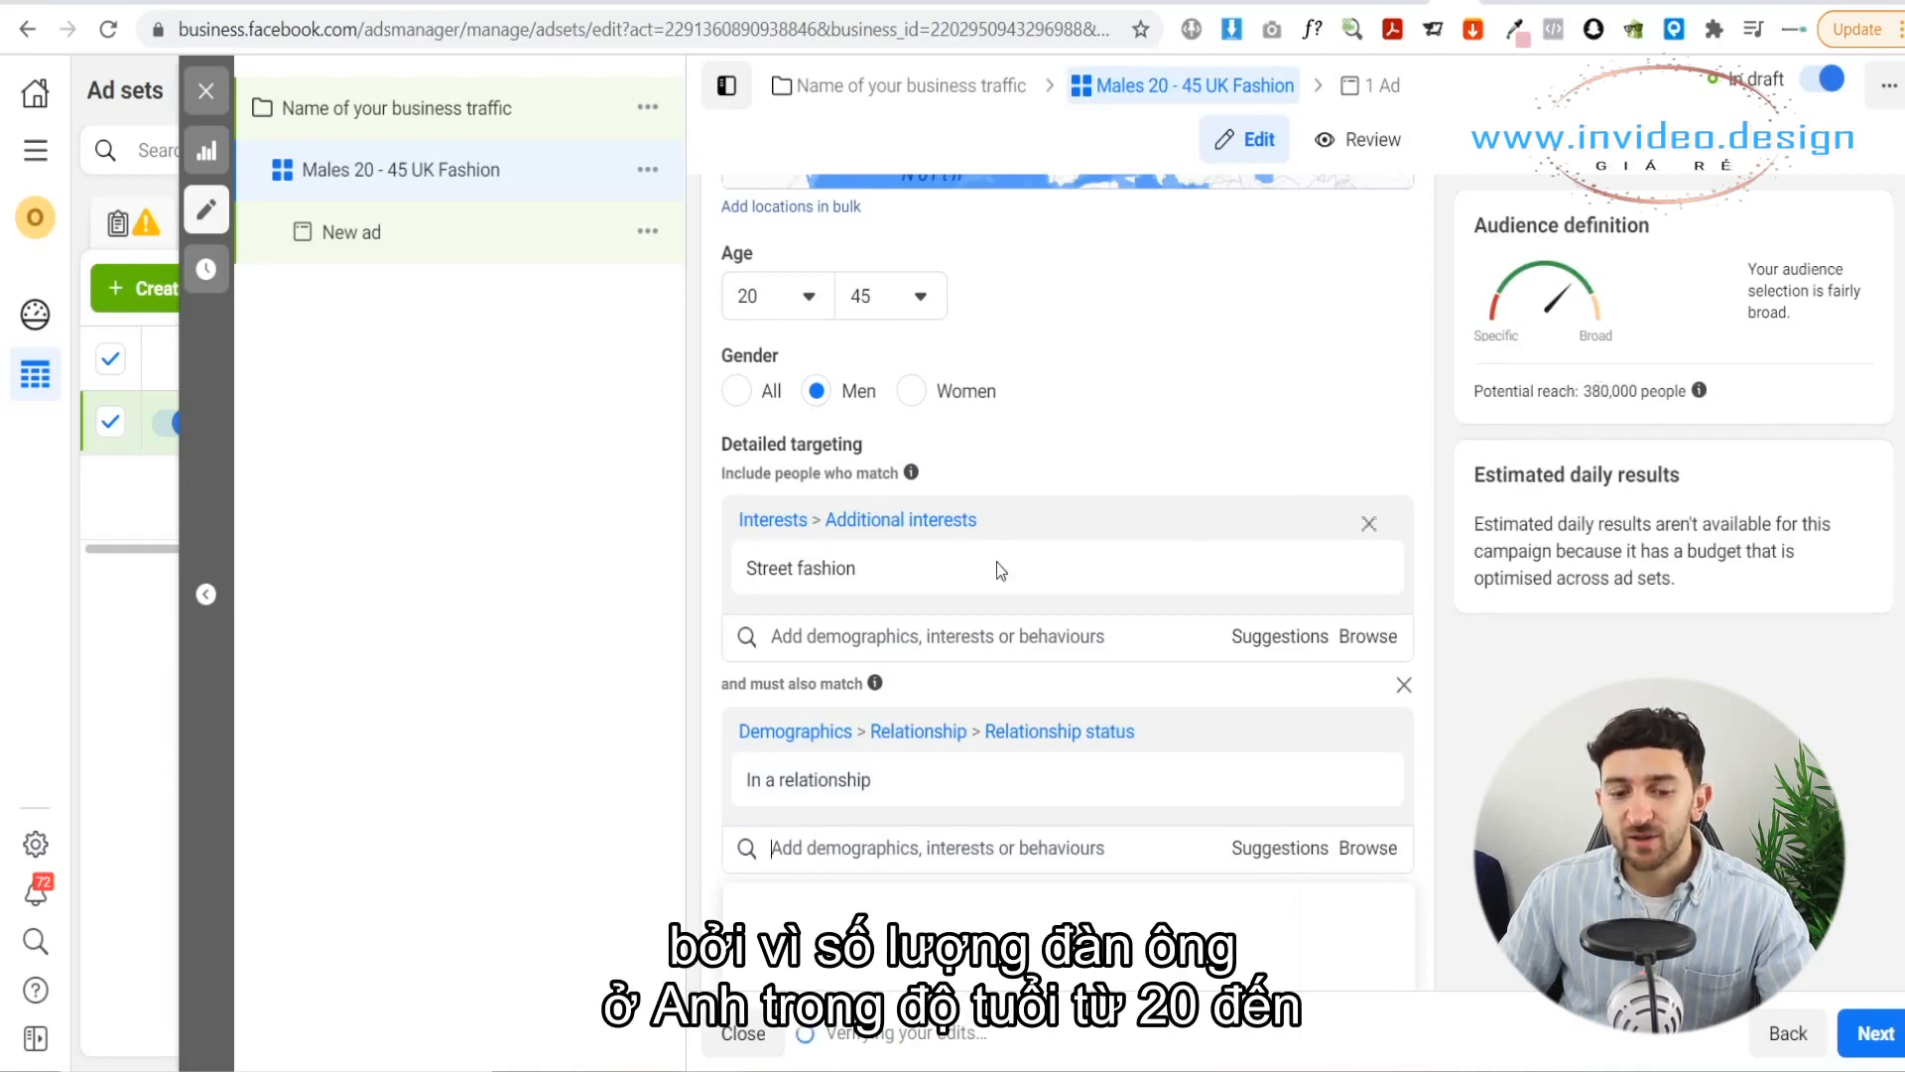
scroll(1111, 536, up, 3)
scroll(1141, 566, down, 5)
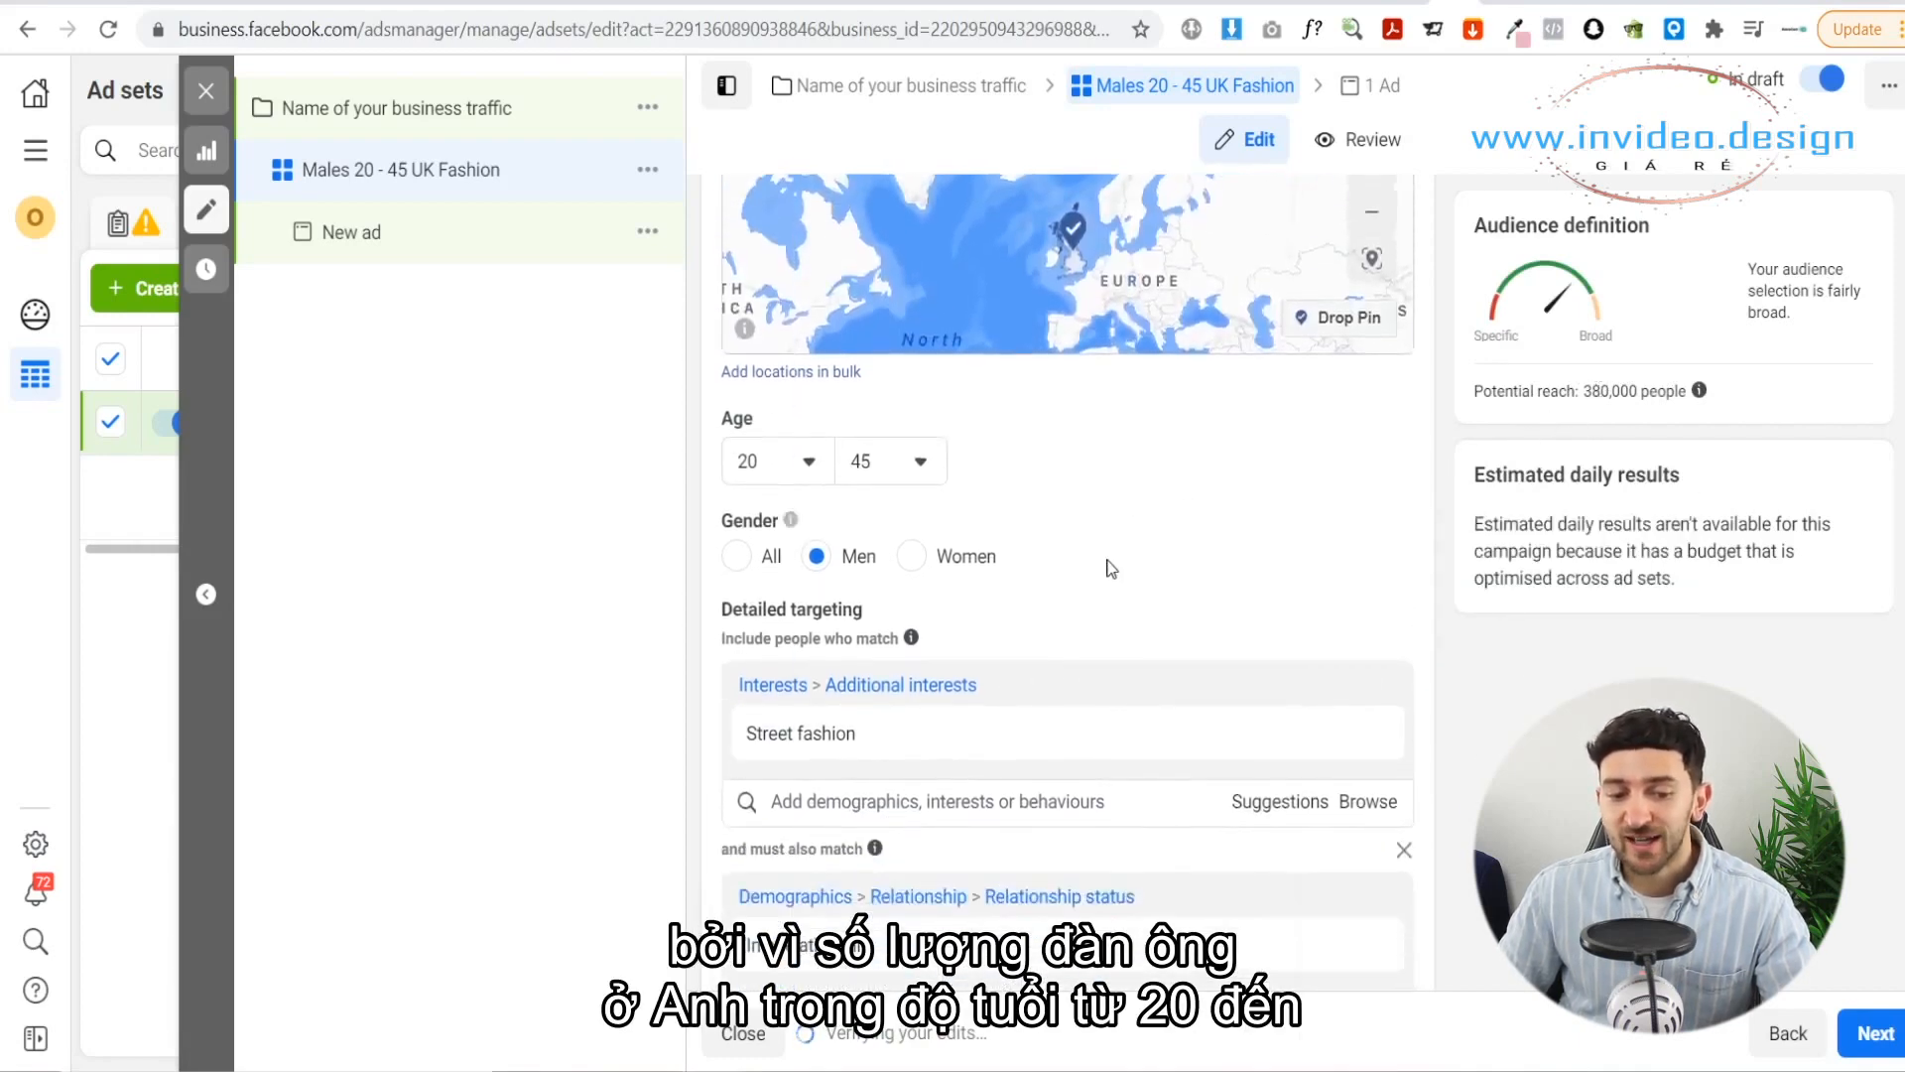
mouse_move(1044, 460)
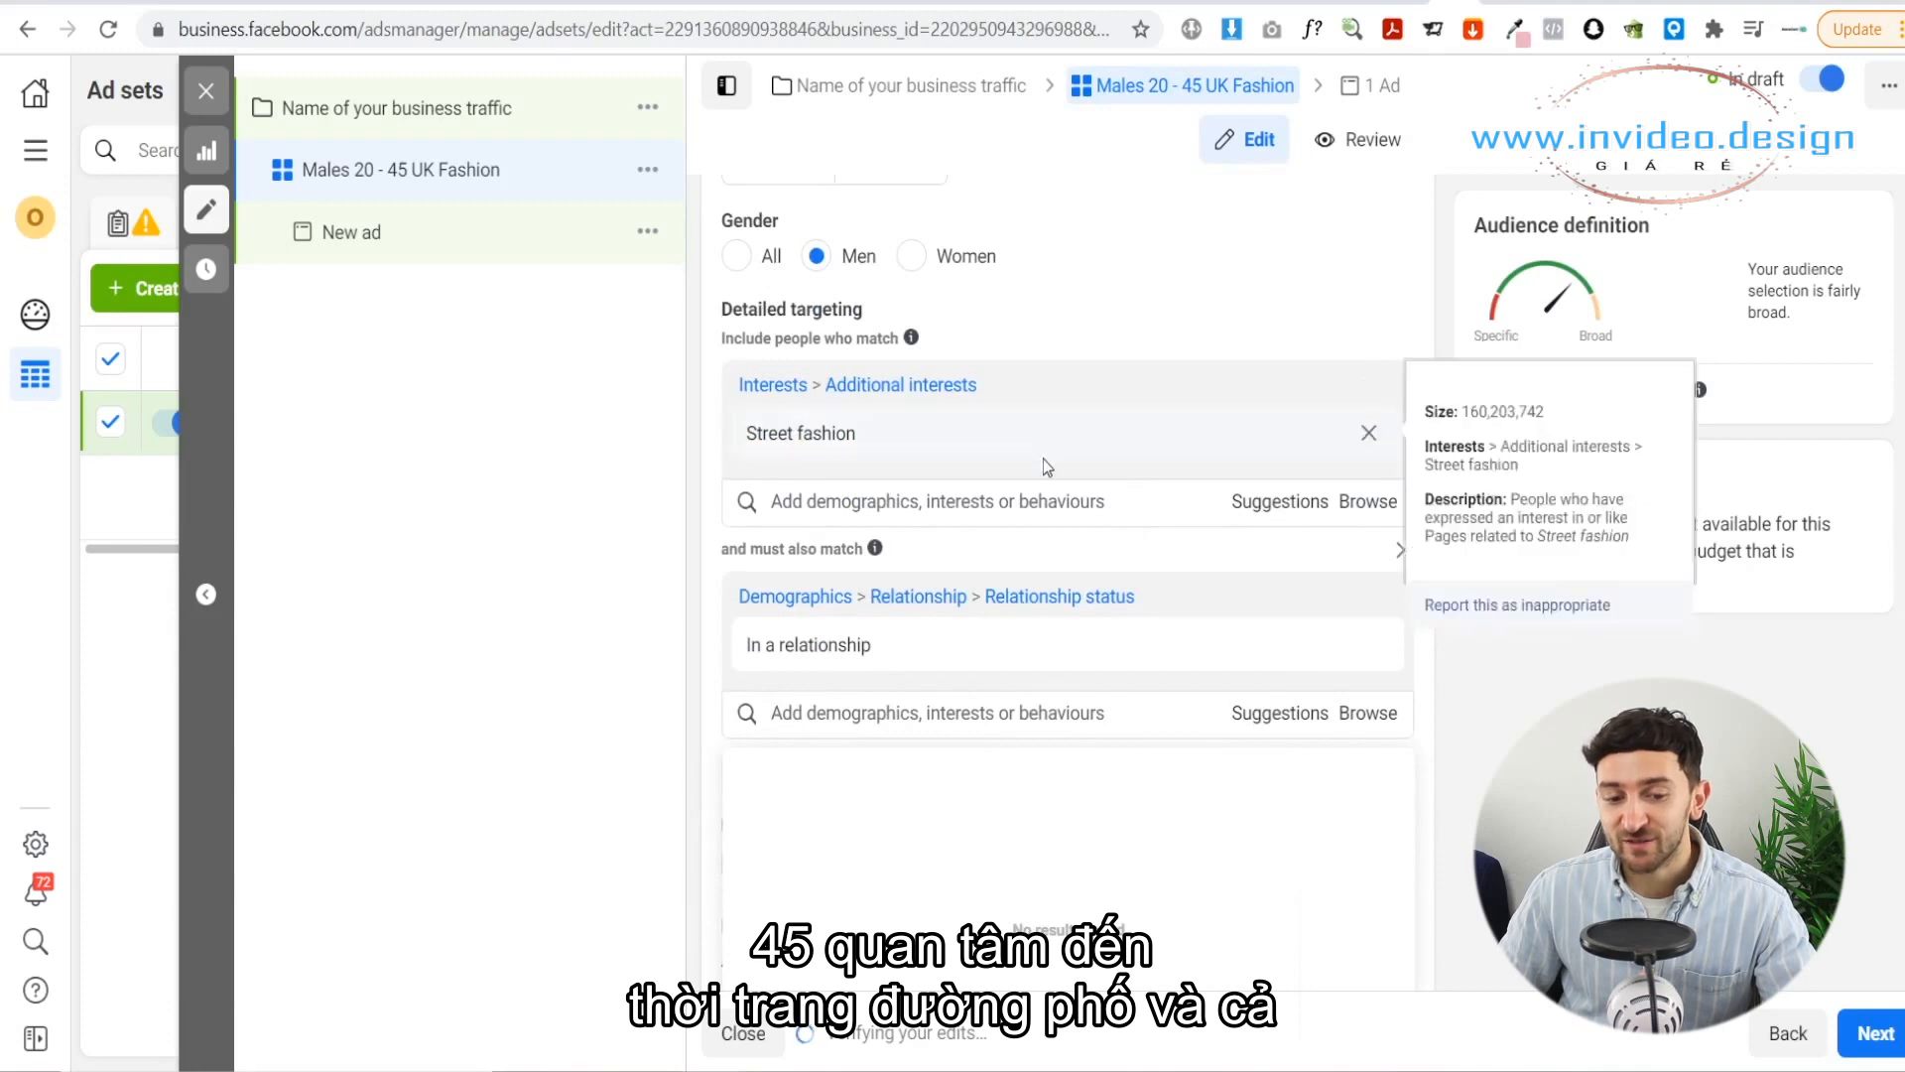
mouse_move(1022, 640)
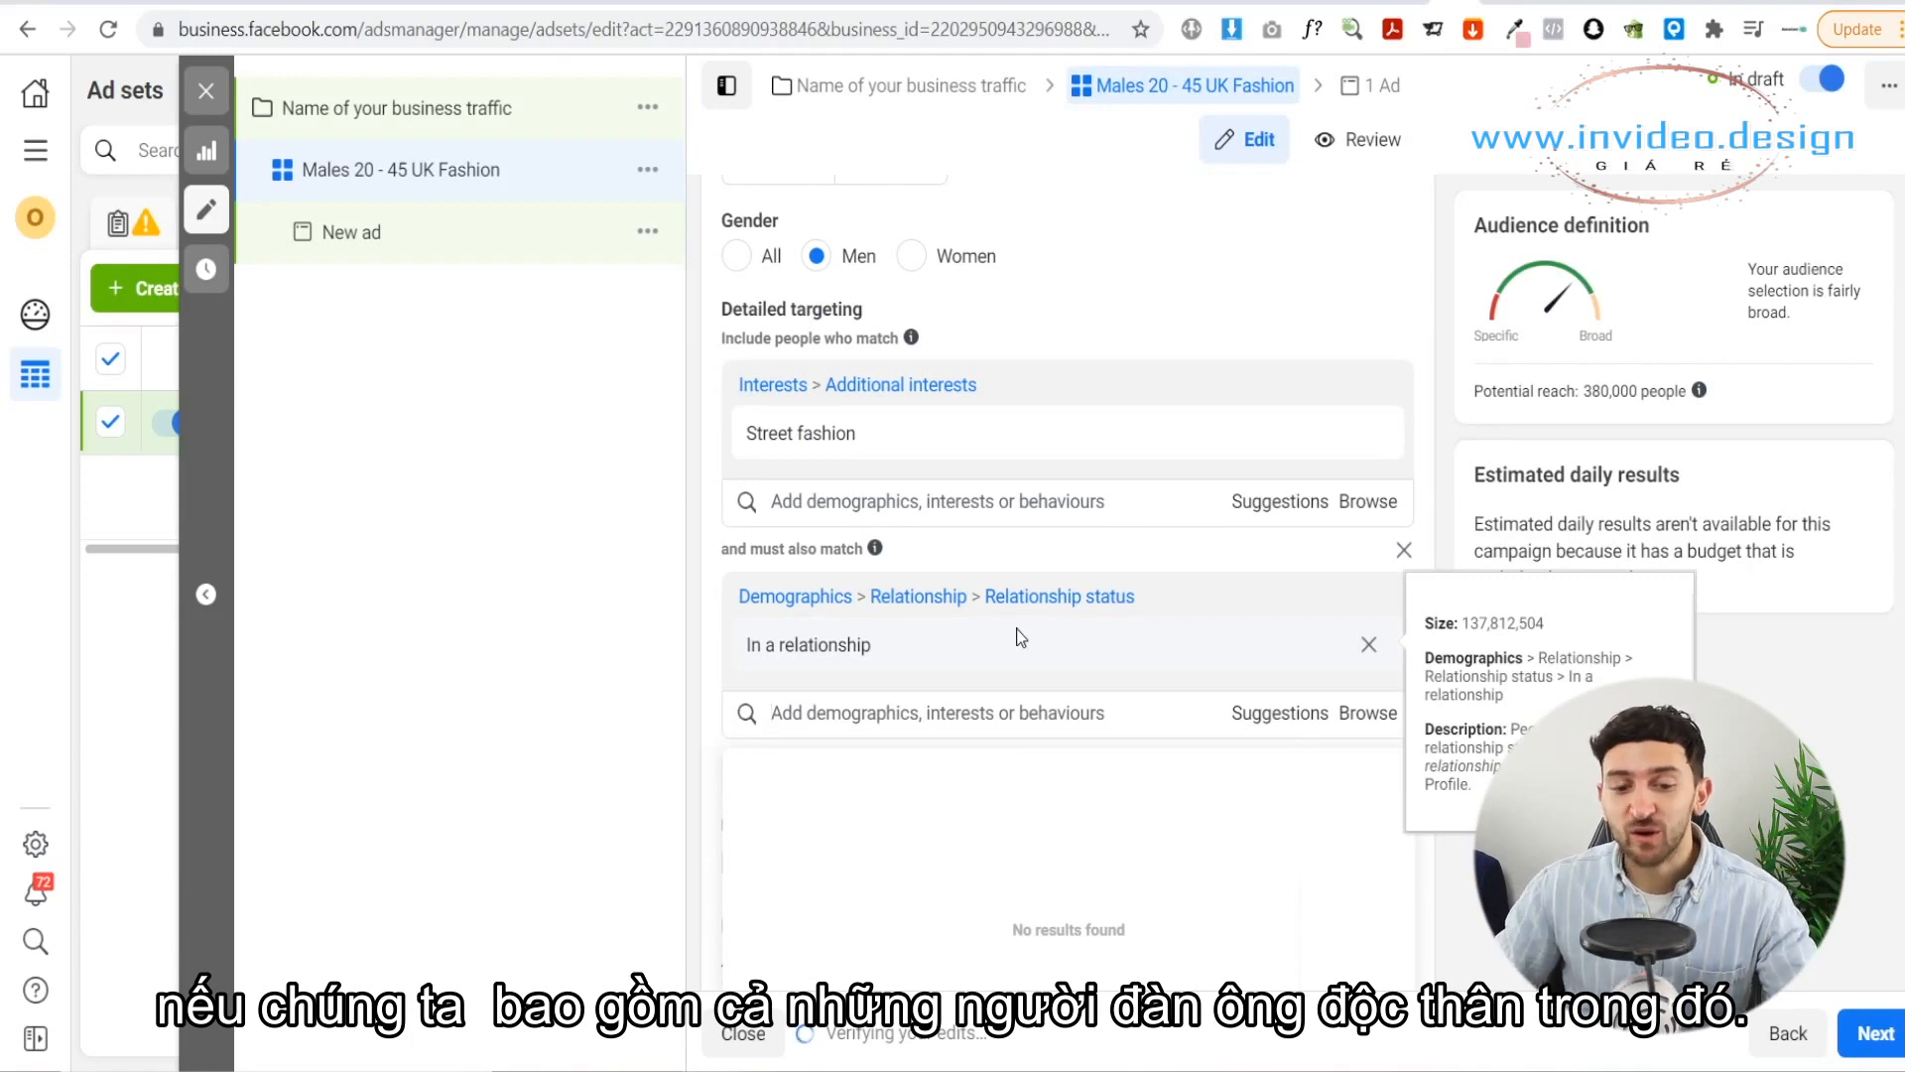
scroll(1016, 635, up, 1)
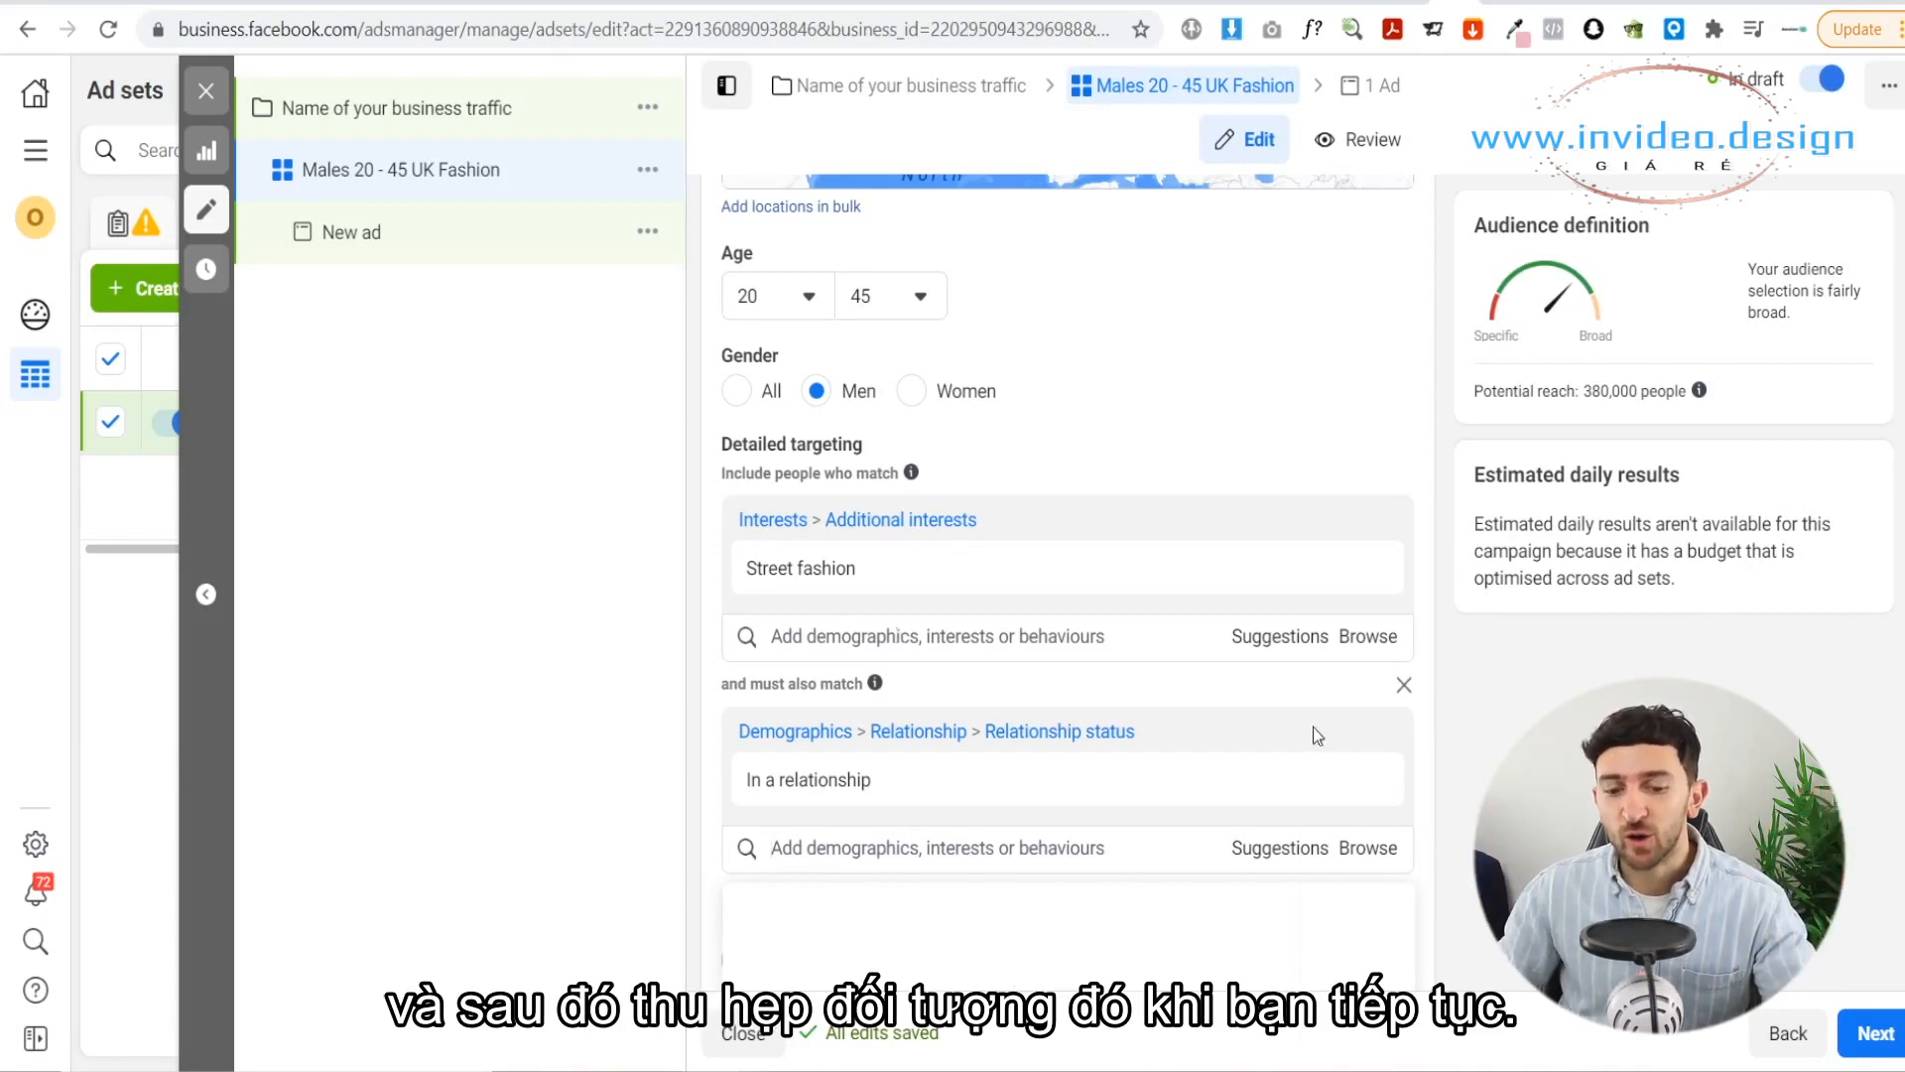
Step: Remove In a relationship and Street fashion from detailed targeting and add the Netflix interest in their place
click(1370, 736)
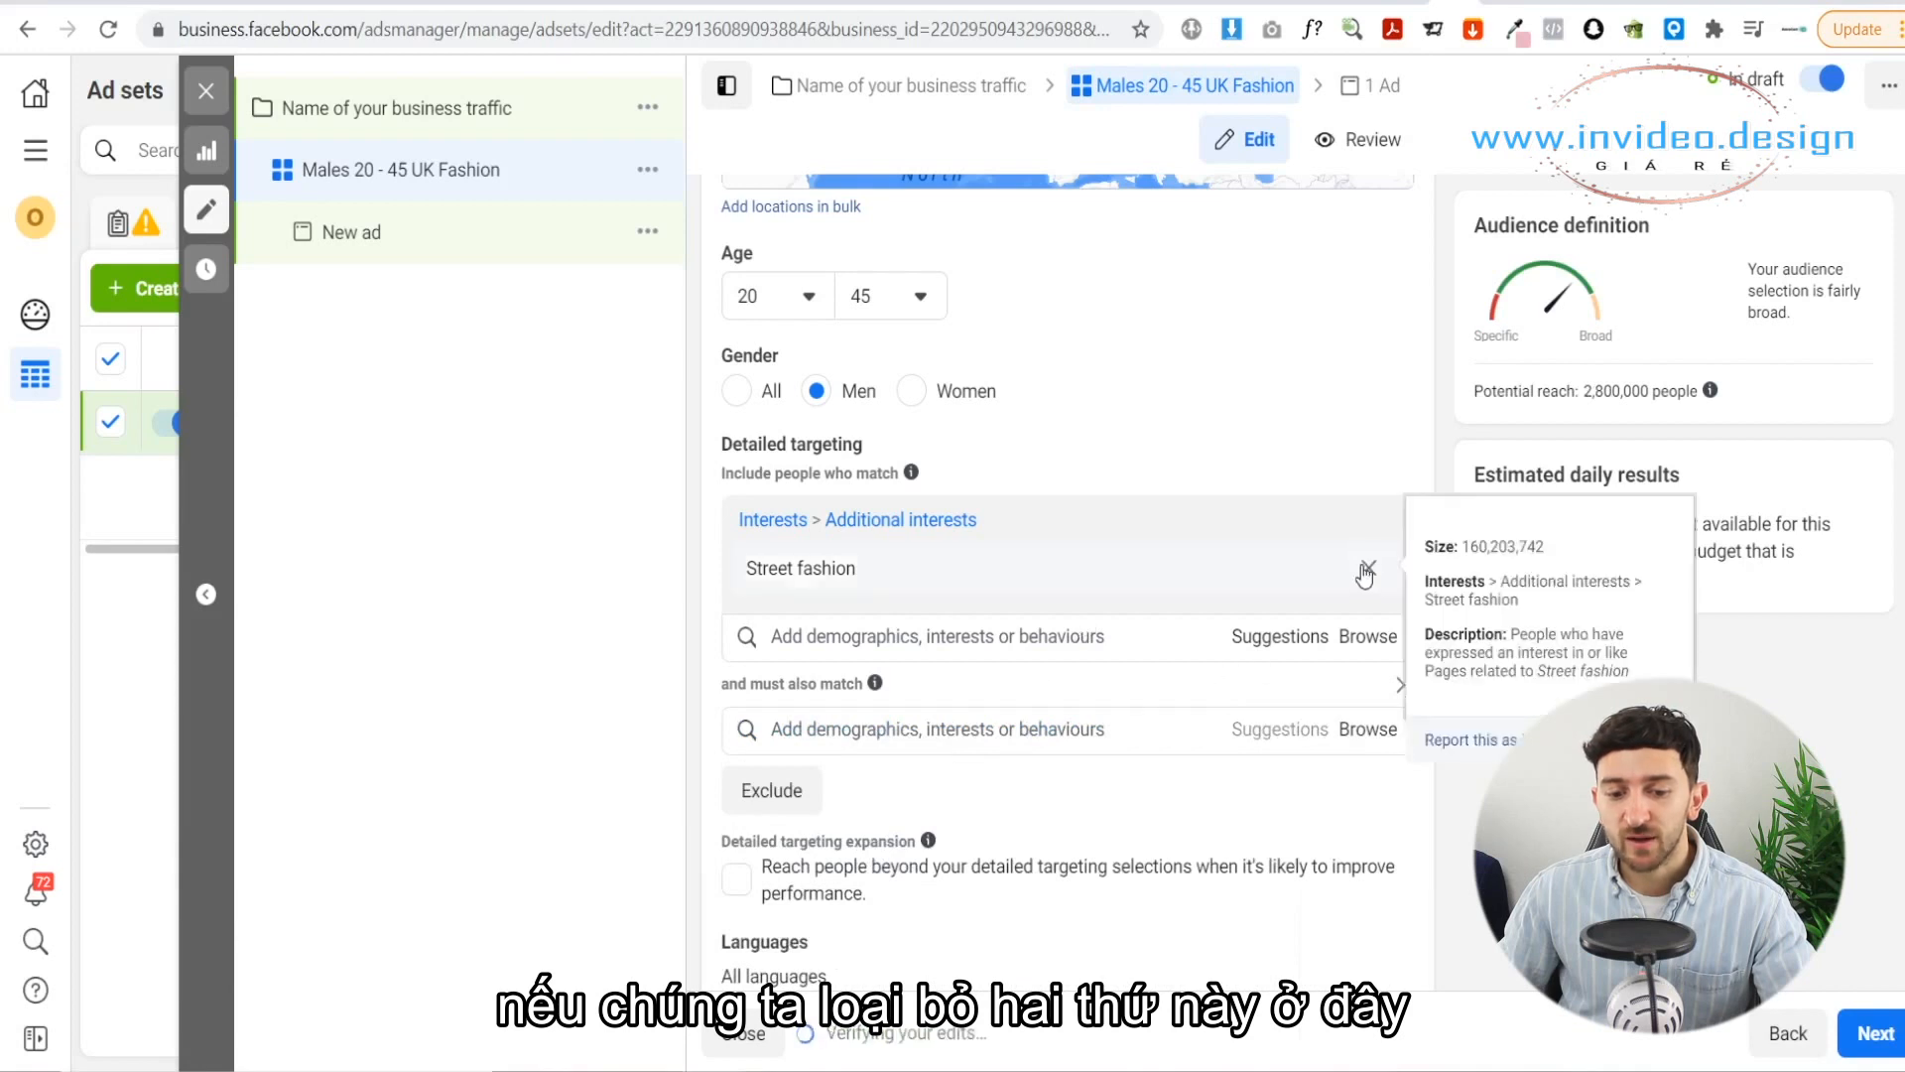
click(1364, 570)
click(865, 523)
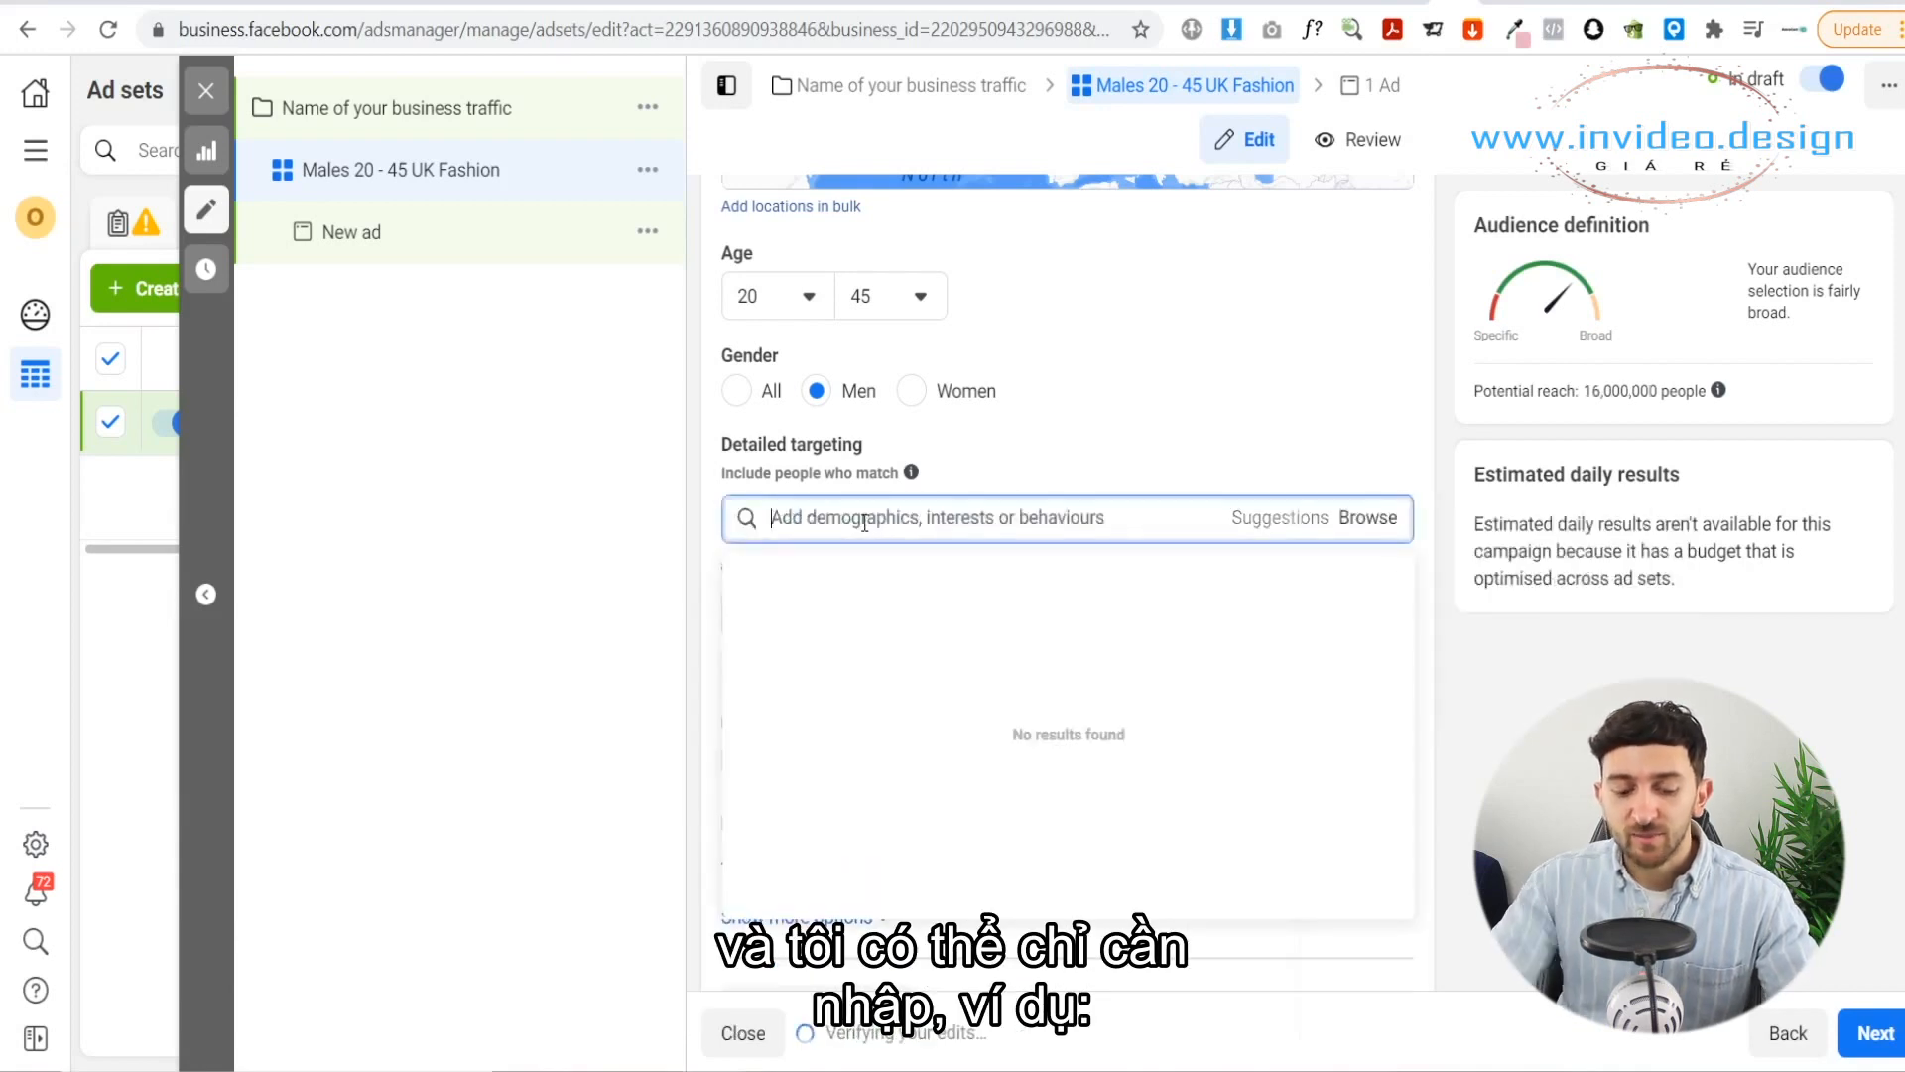
text(net)
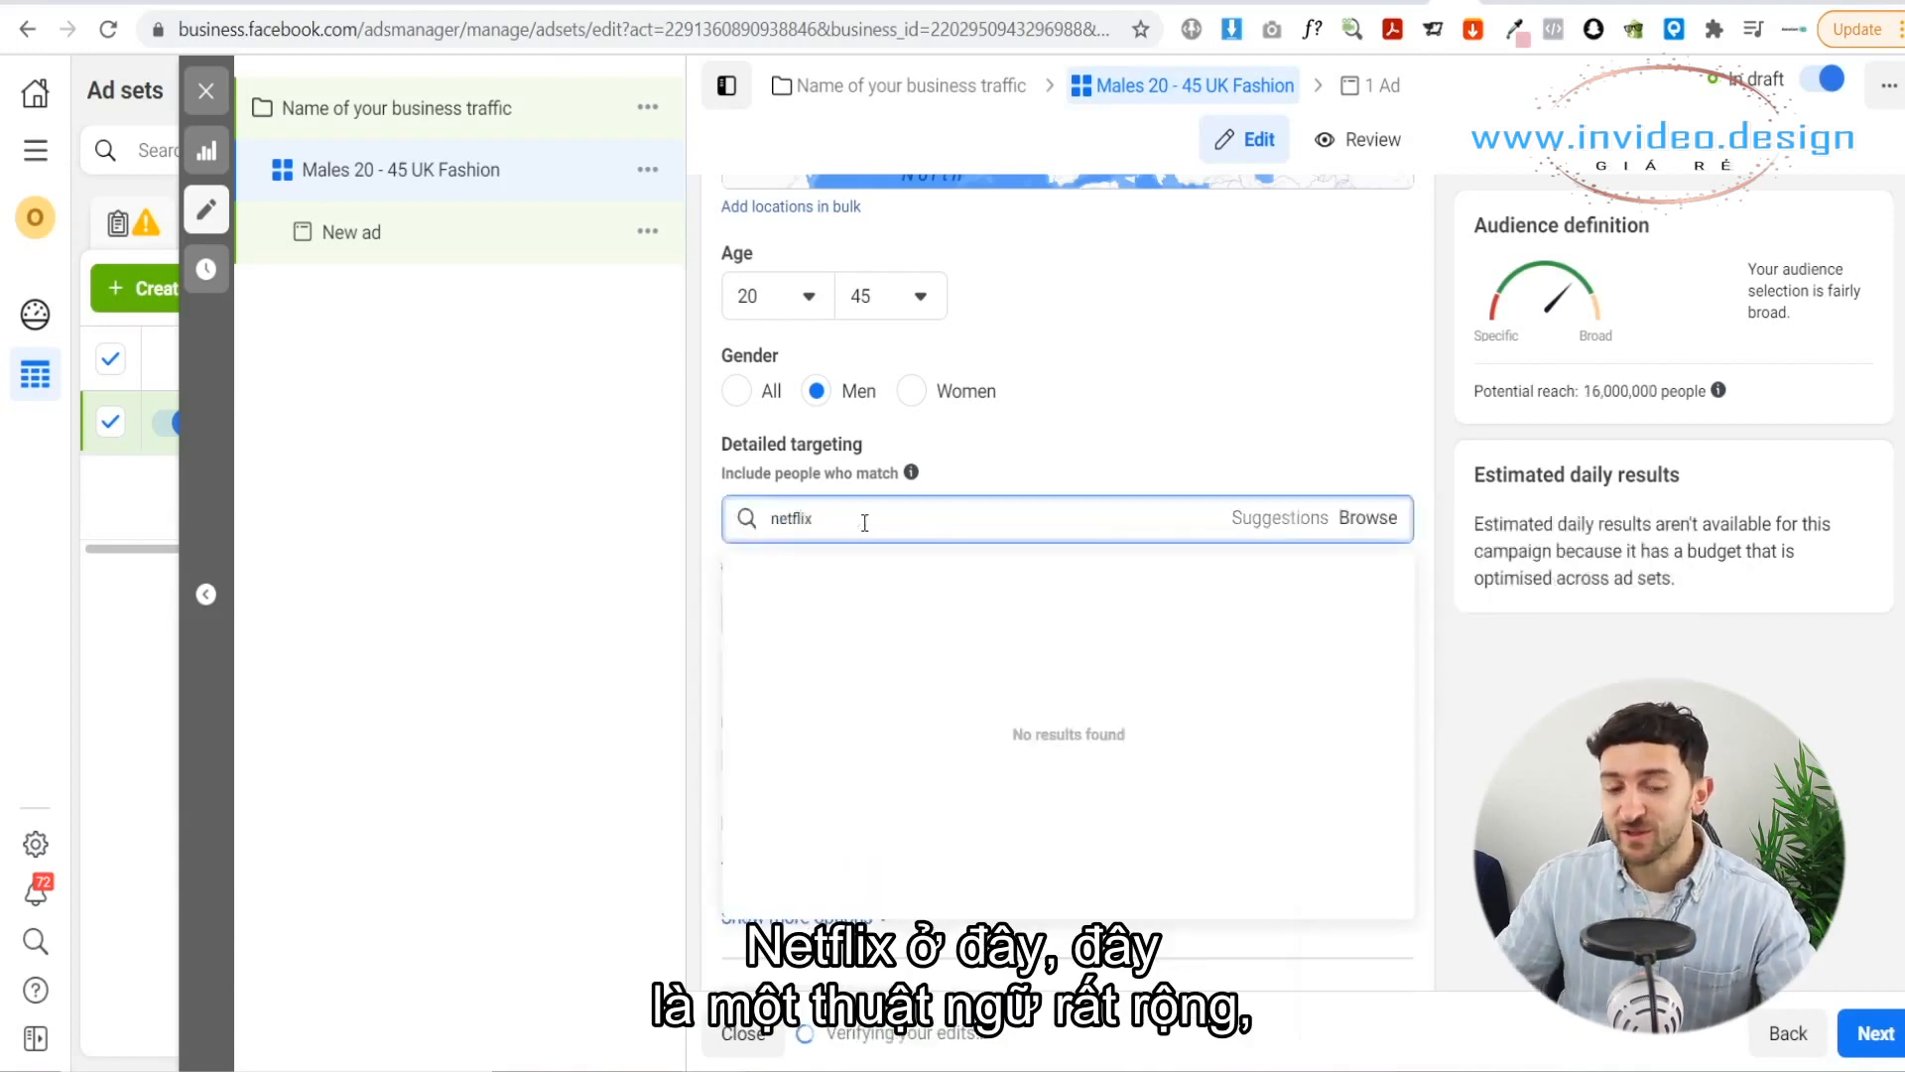
text(flix)
click(836, 574)
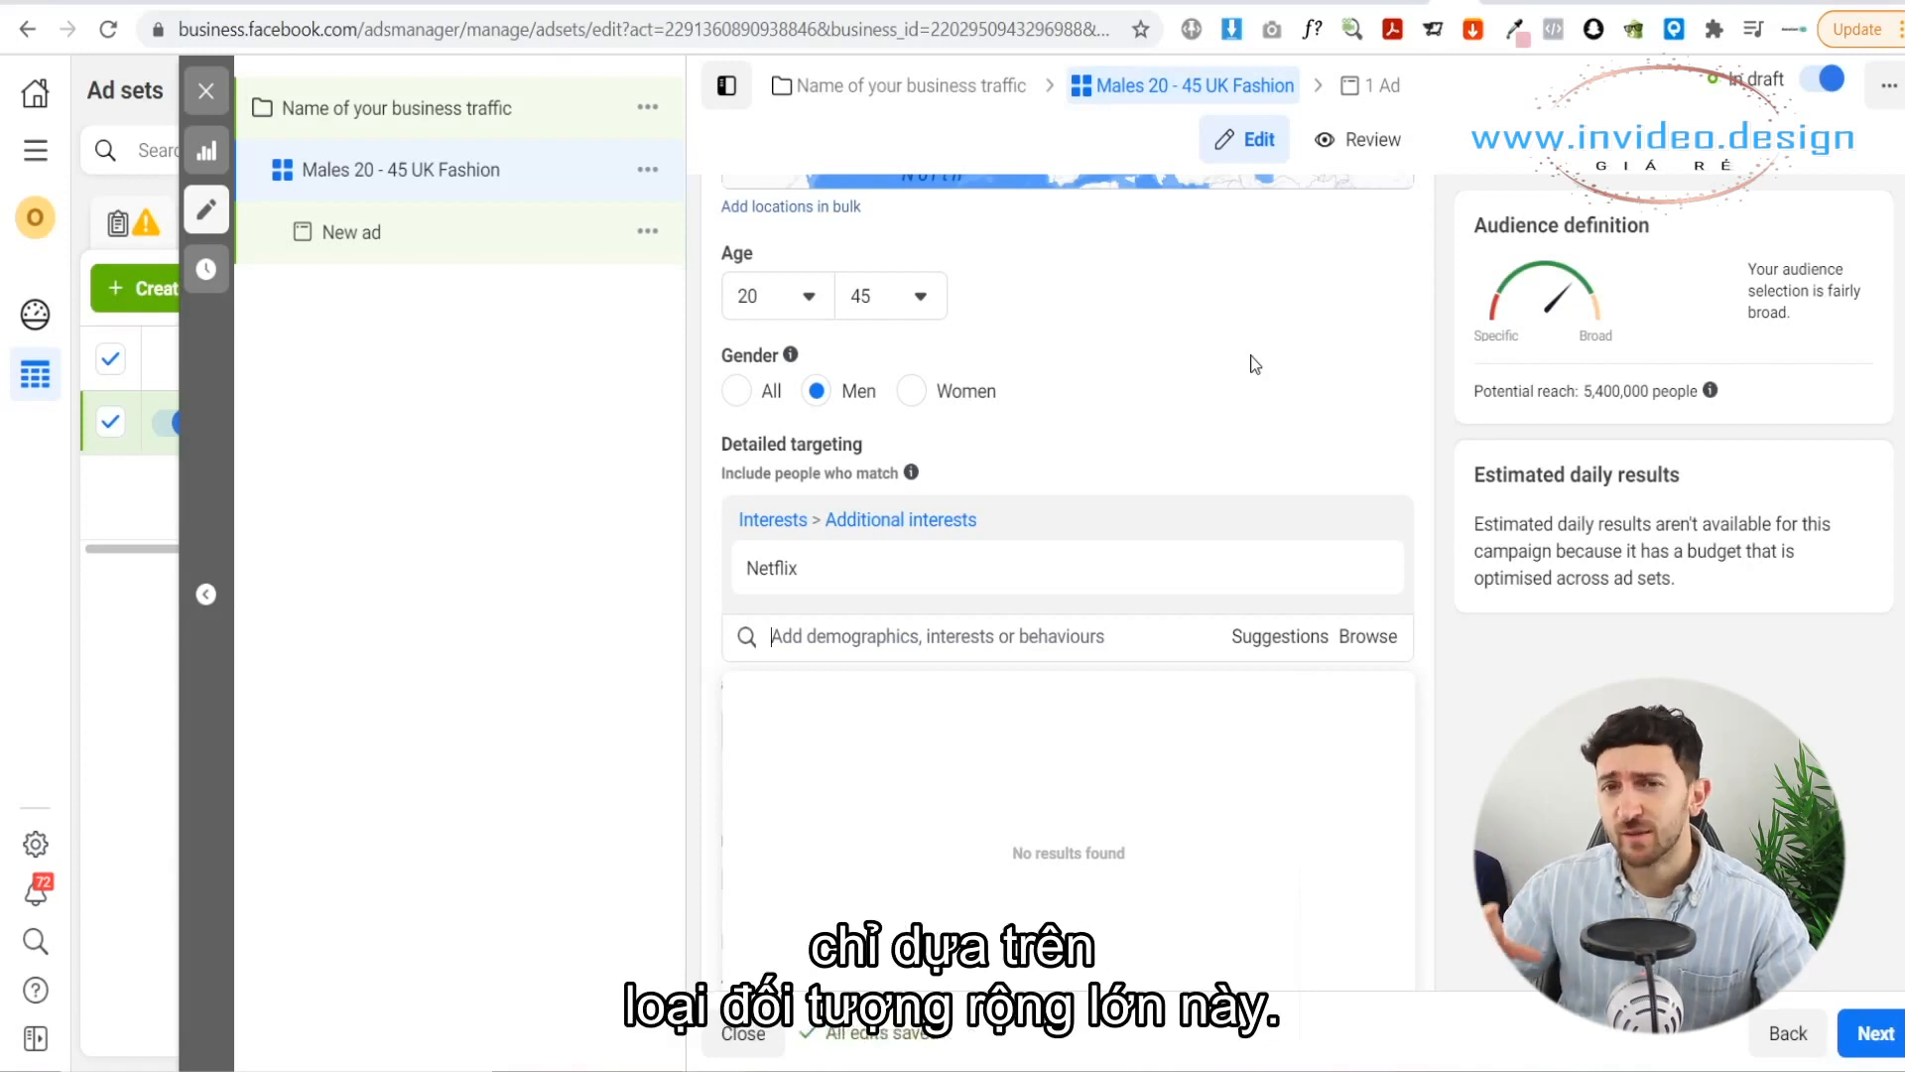
click(1255, 364)
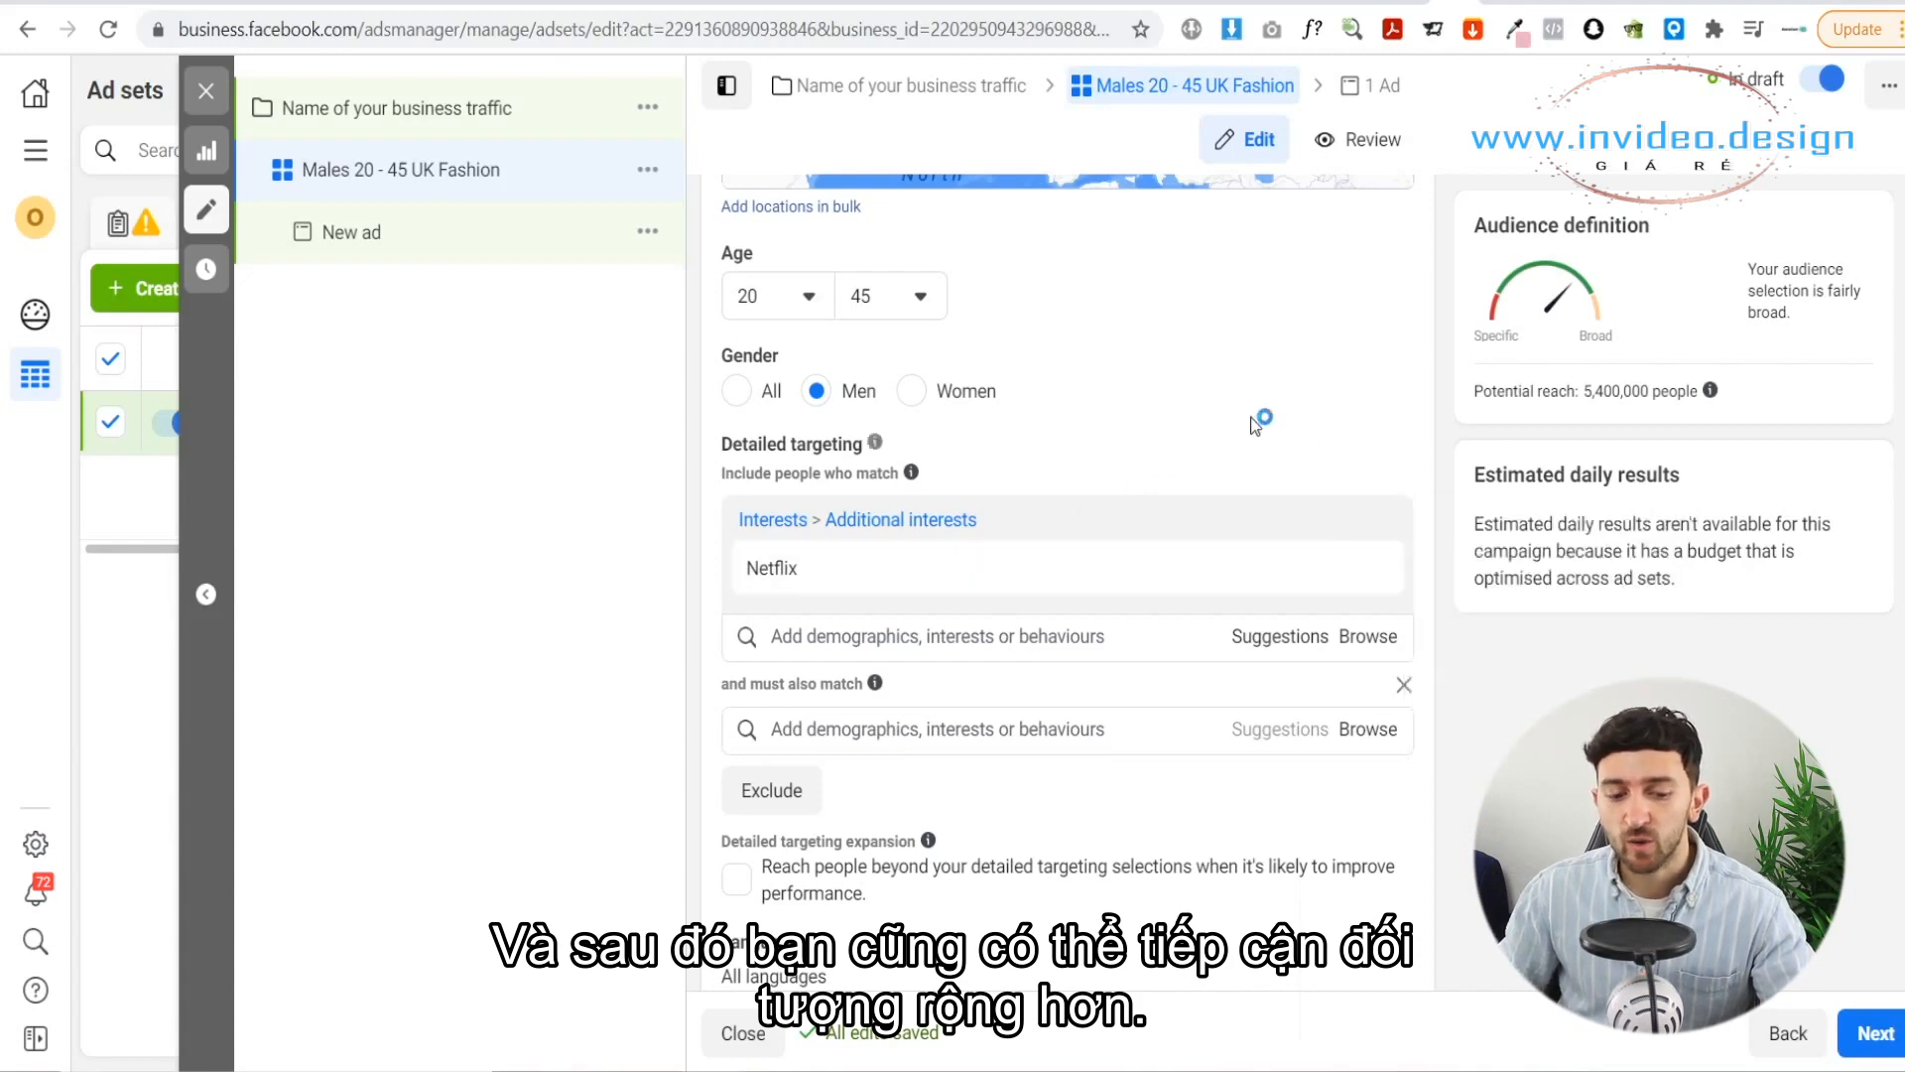
Step: Set the audience's language to English (UK)
scroll(1213, 411, down, 4)
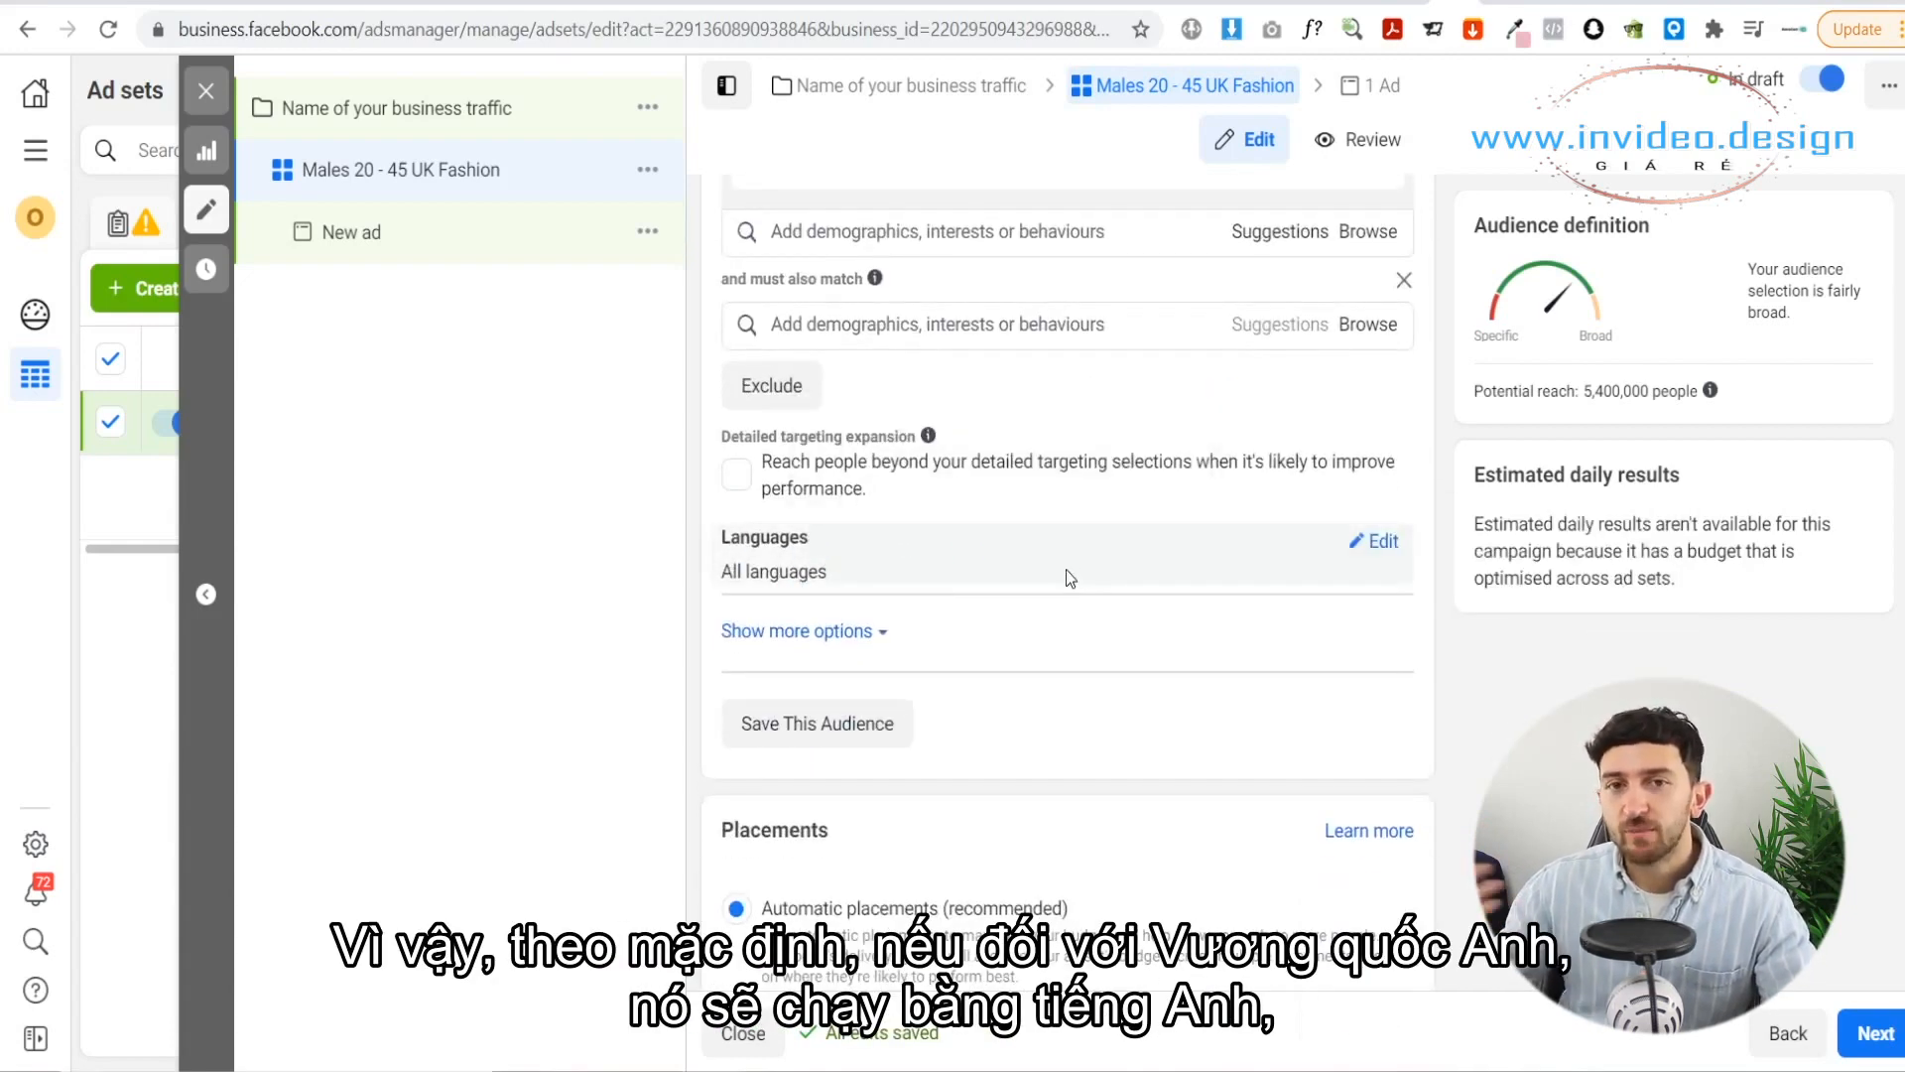
scroll(1065, 572, up, 1)
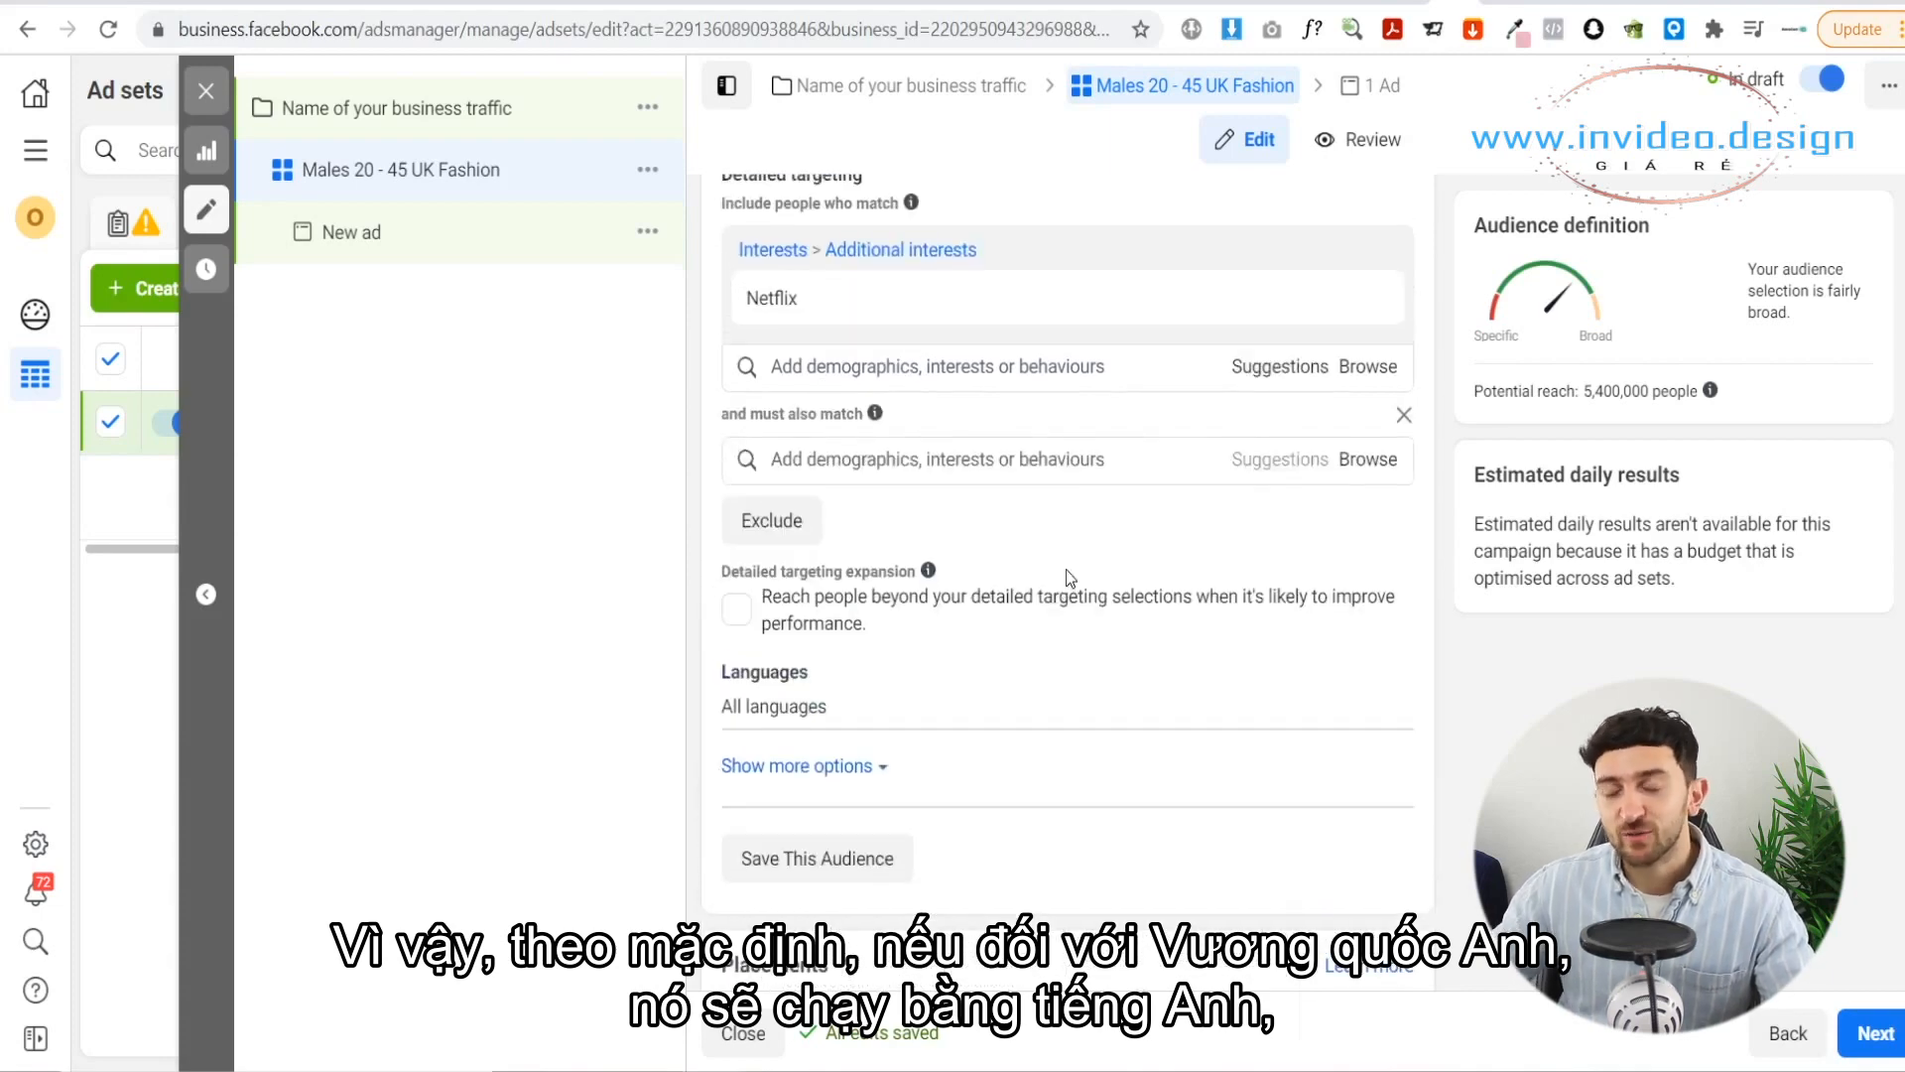
scroll(1066, 569, down, 1)
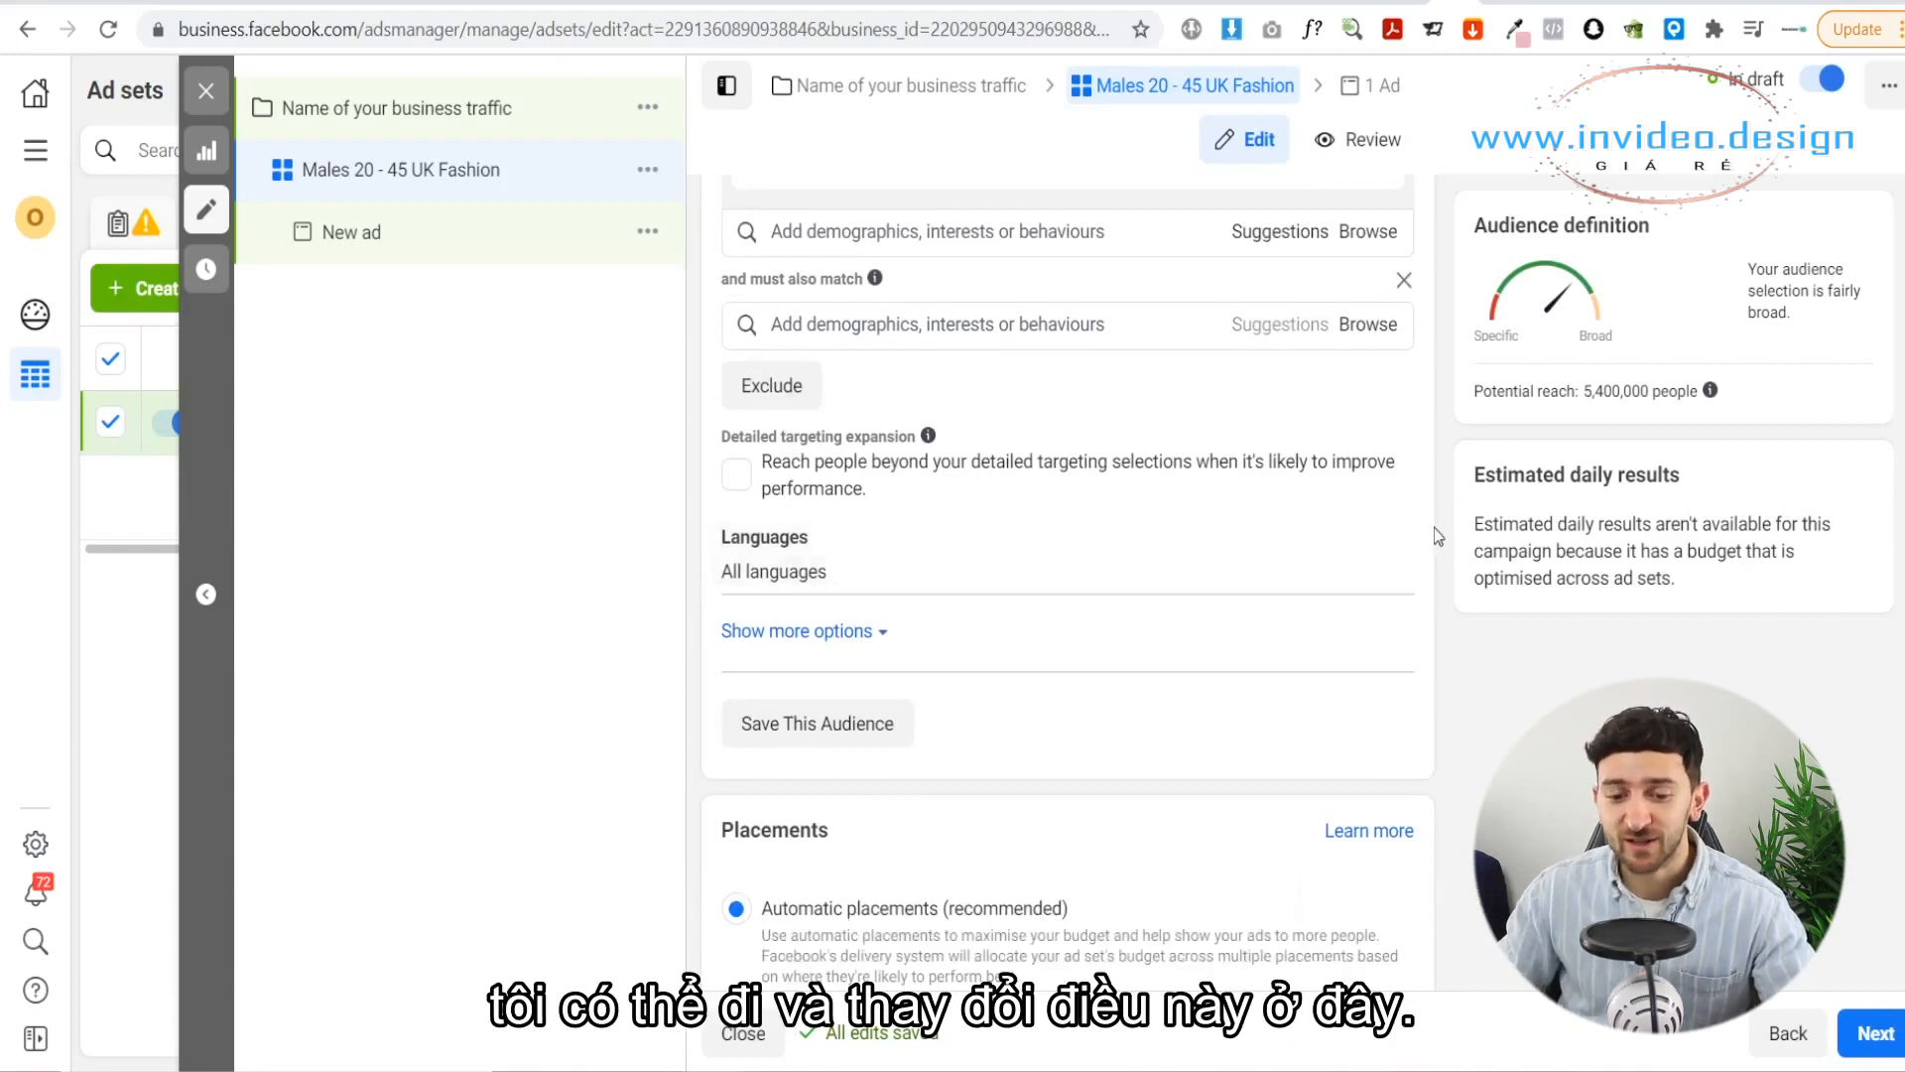
click(1389, 541)
click(1006, 579)
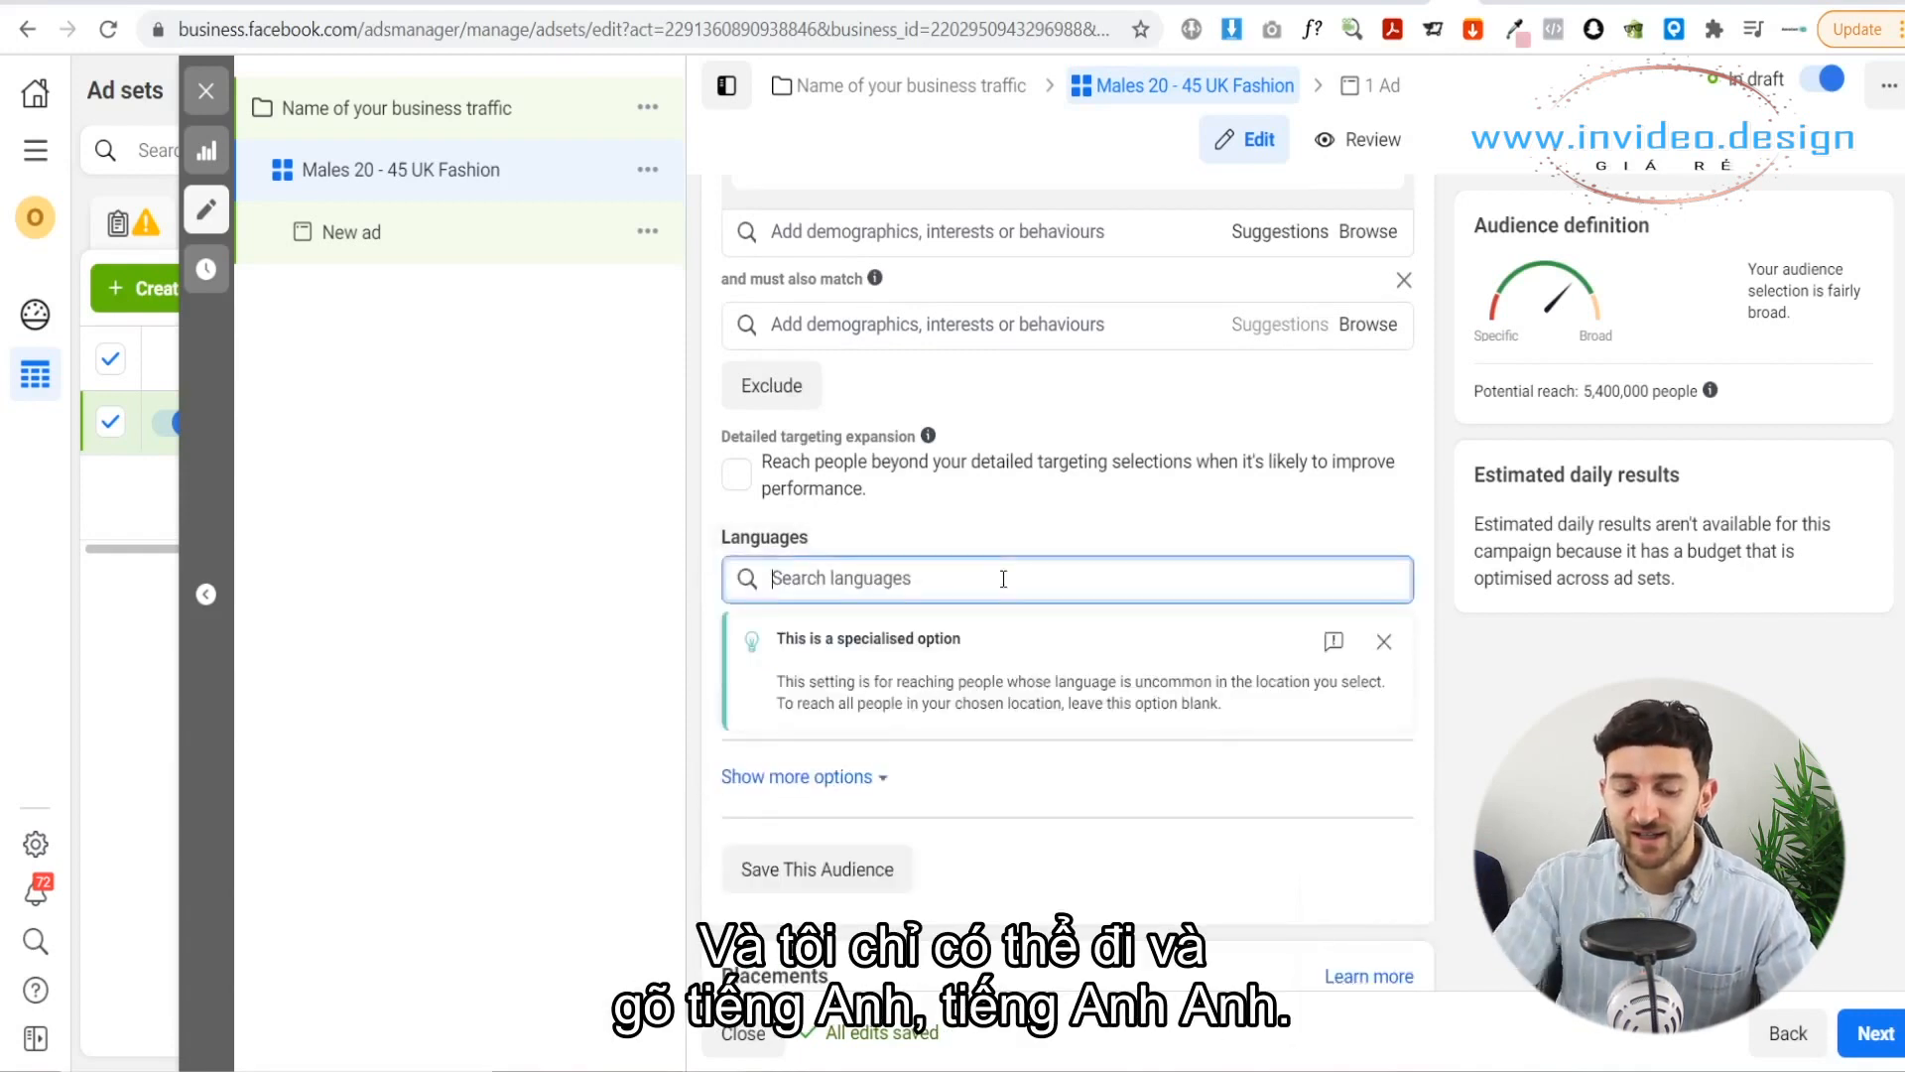
text(eng)
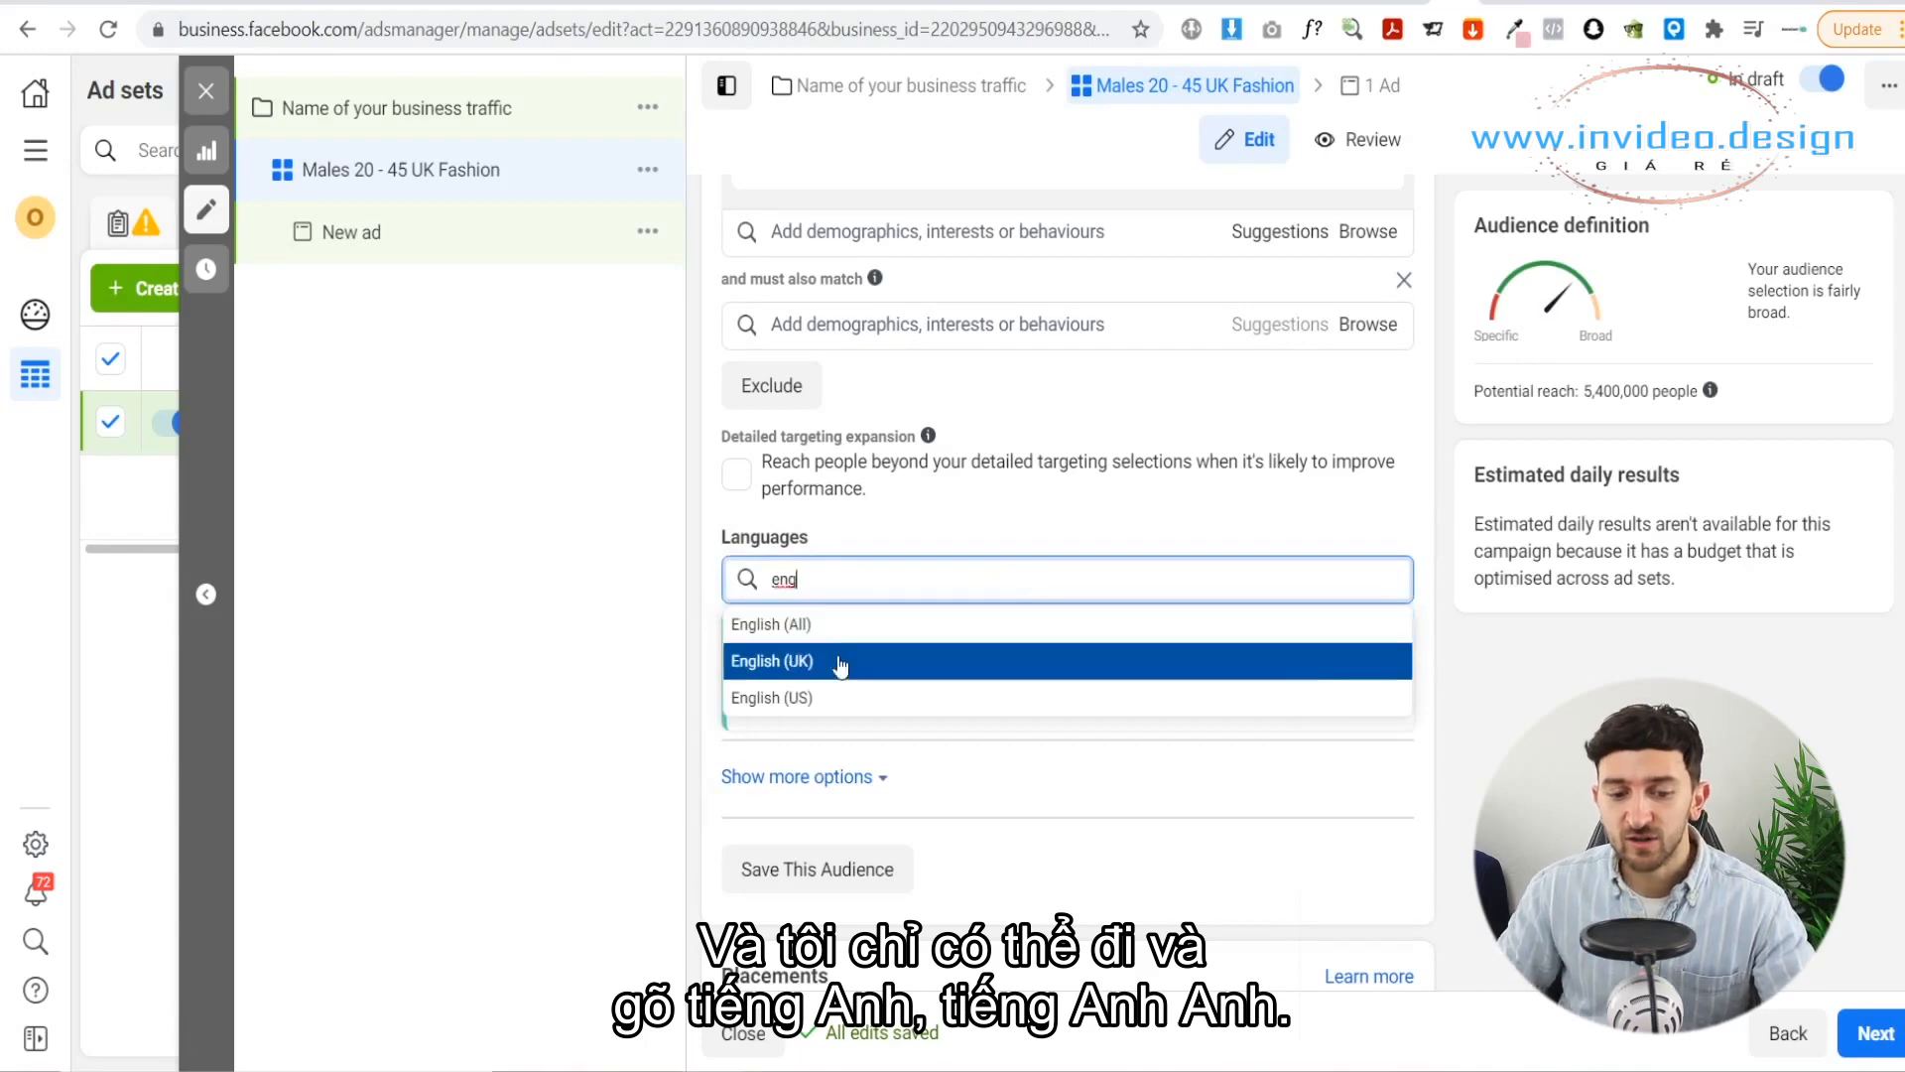
click(960, 660)
Step: Switch the ad set to manual placements to inspect the platform choices, and return it to automatic placements
scroll(701, 592, down, 3)
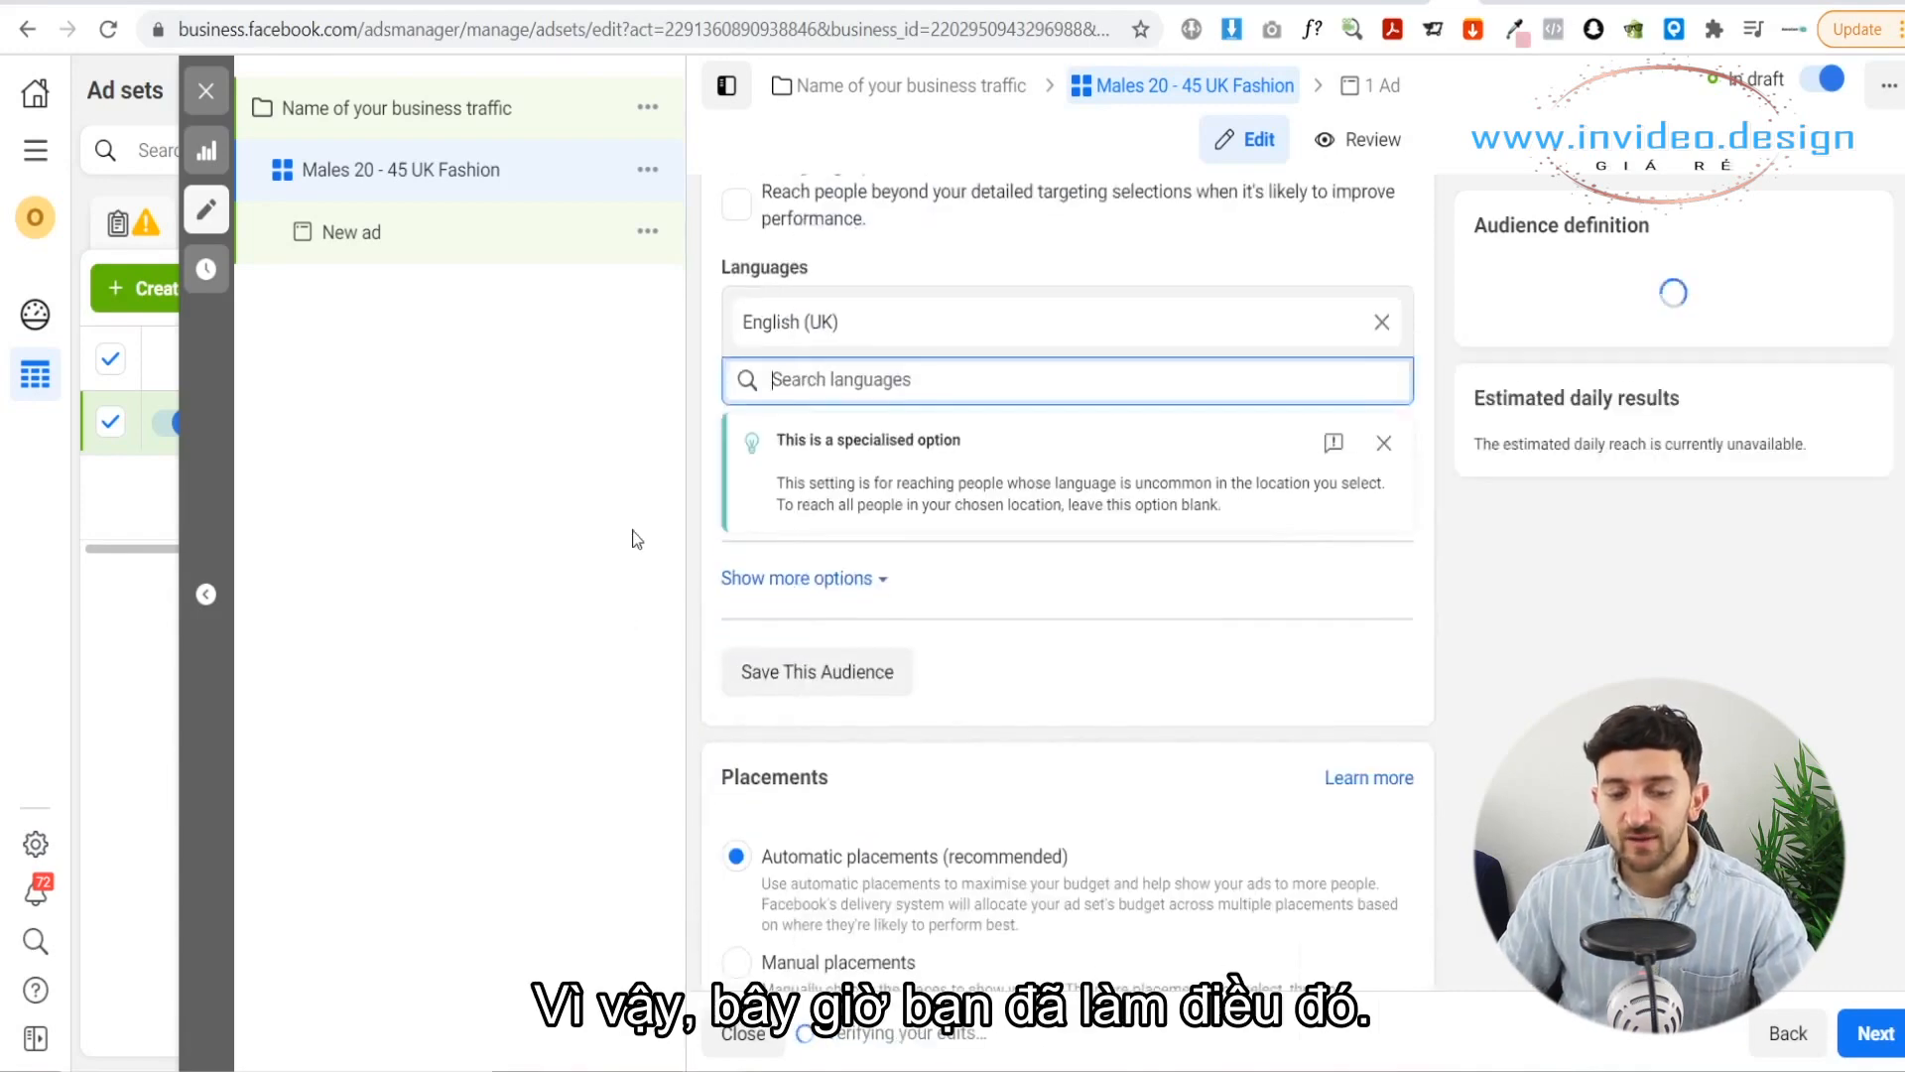
scroll(993, 536, down, 2)
scroll(1067, 509, down, 1)
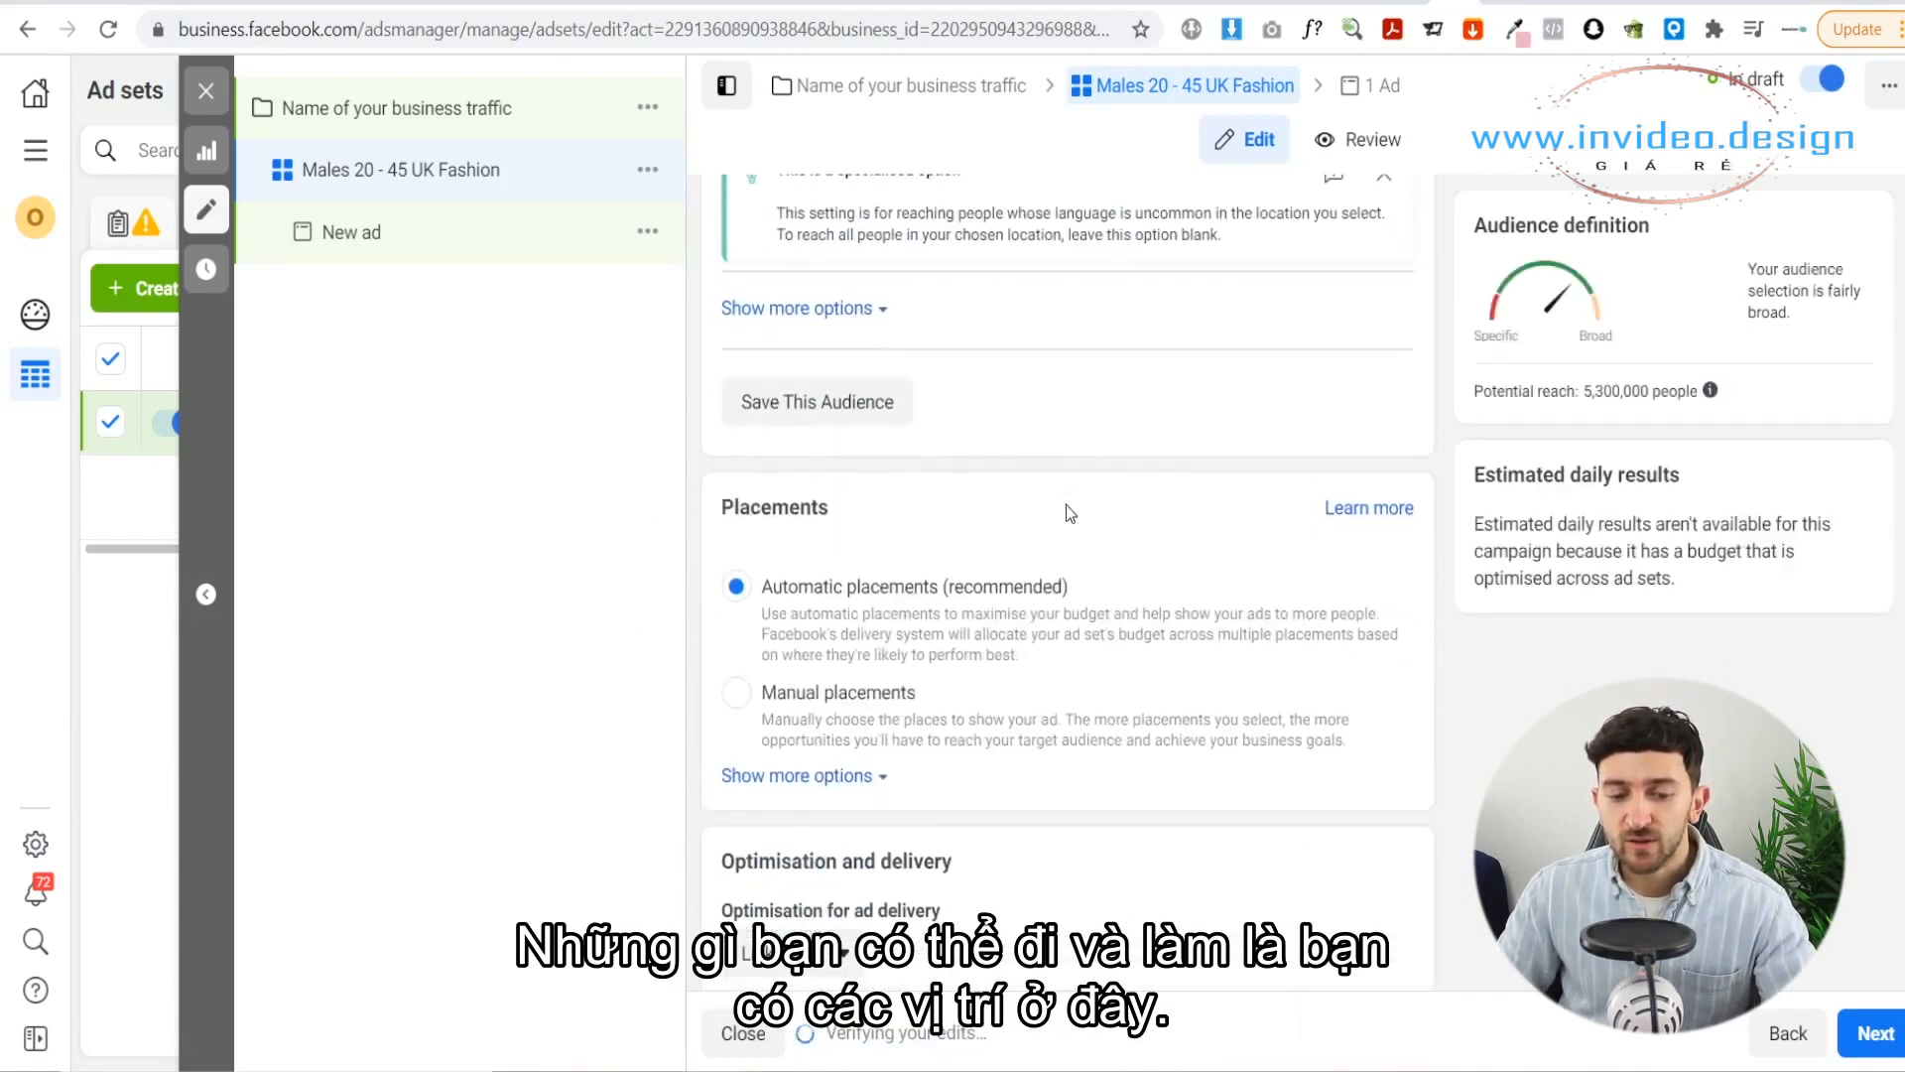
scroll(915, 659, down, 1)
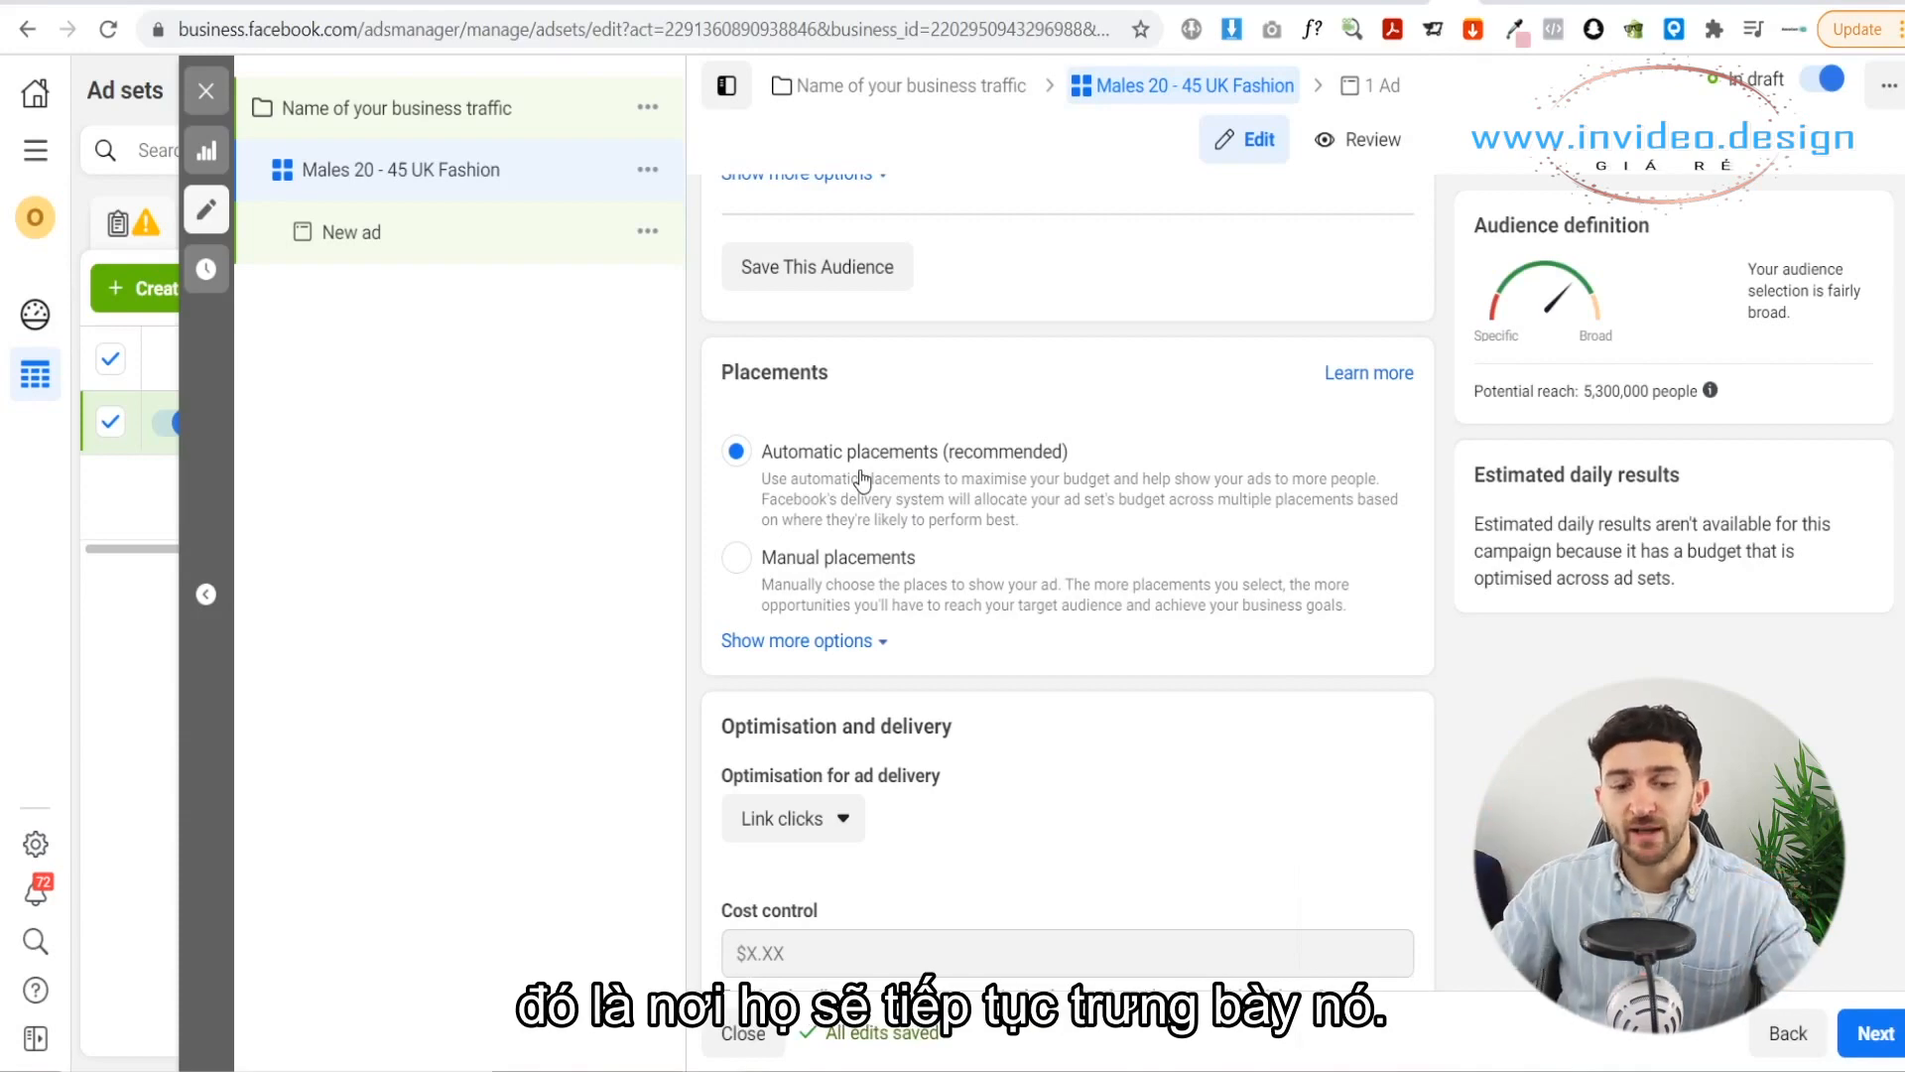
click(745, 566)
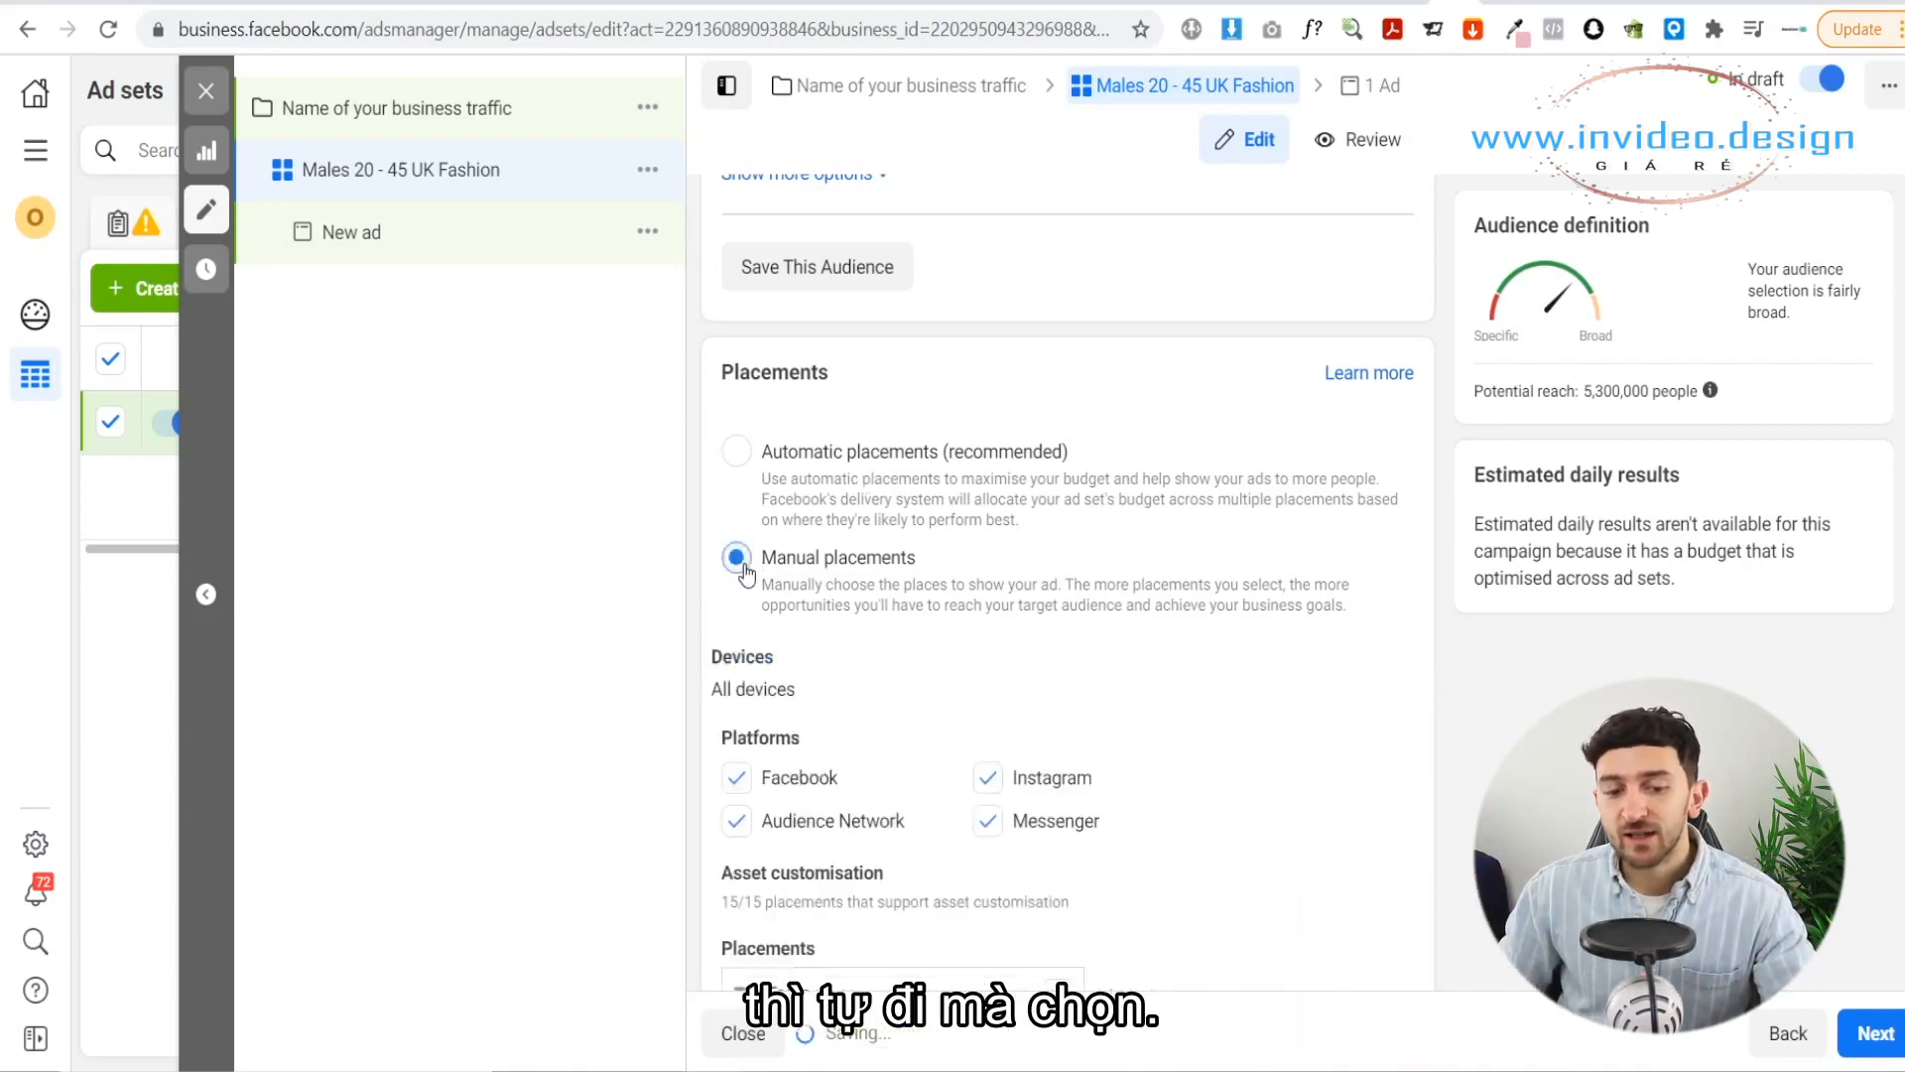
scroll(893, 655, down, 1)
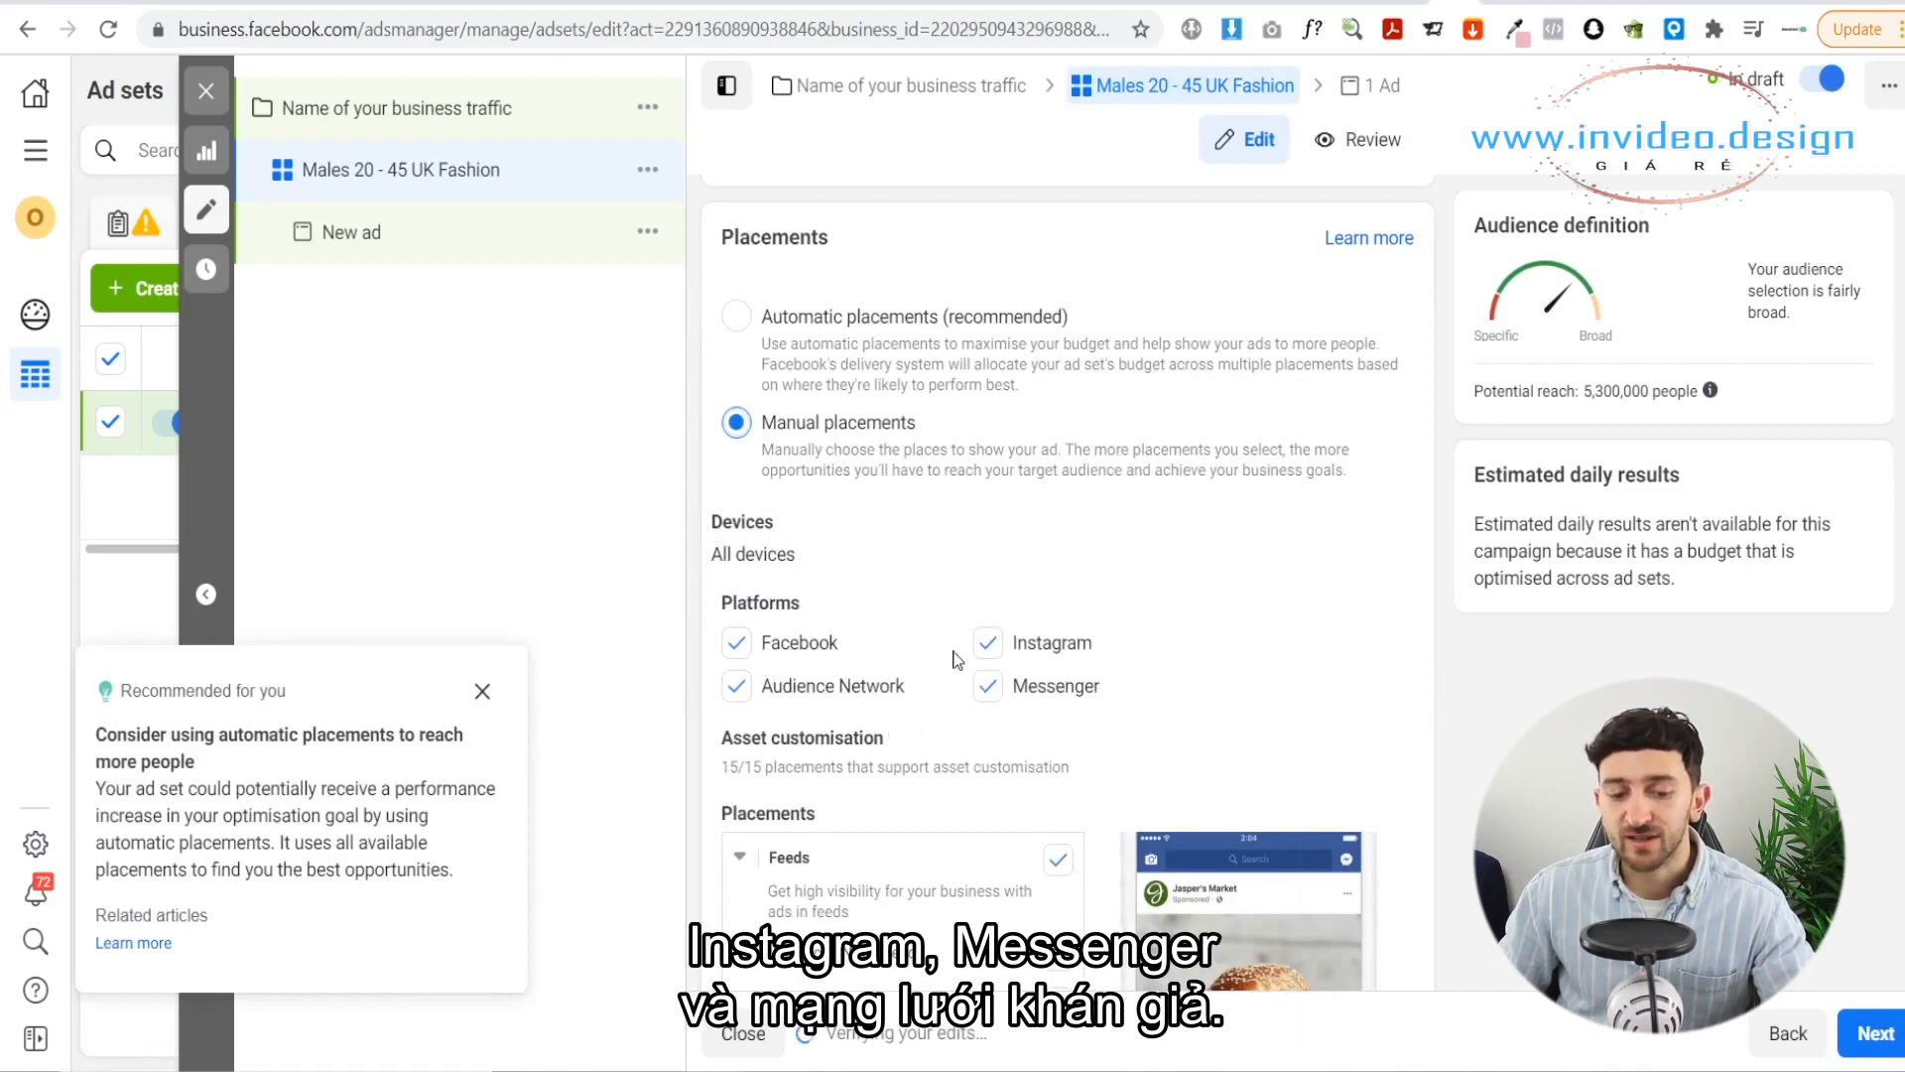
scroll(955, 660, down, 1)
click(736, 187)
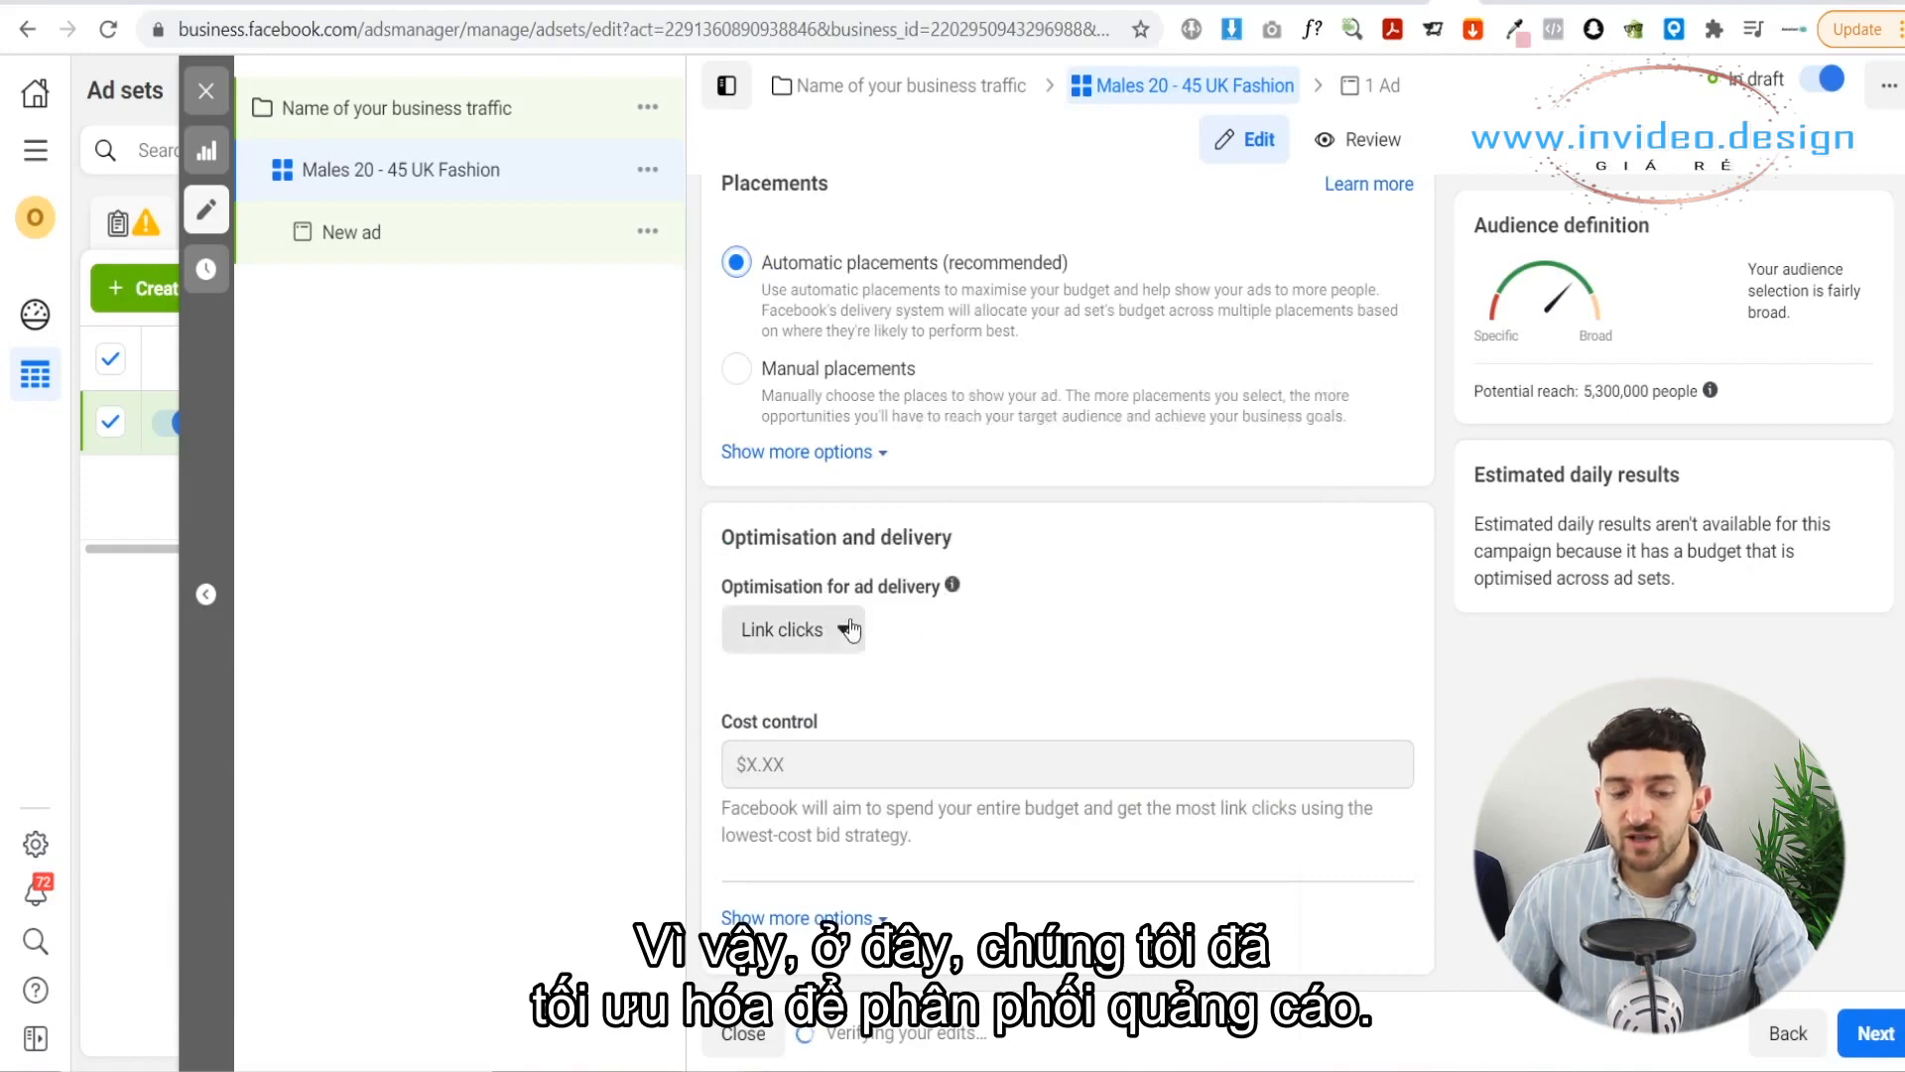
Step: Keep ad delivery optimised for Link clicks, and try charging by Link Click (CPC) before setting it back to Impression
click(812, 652)
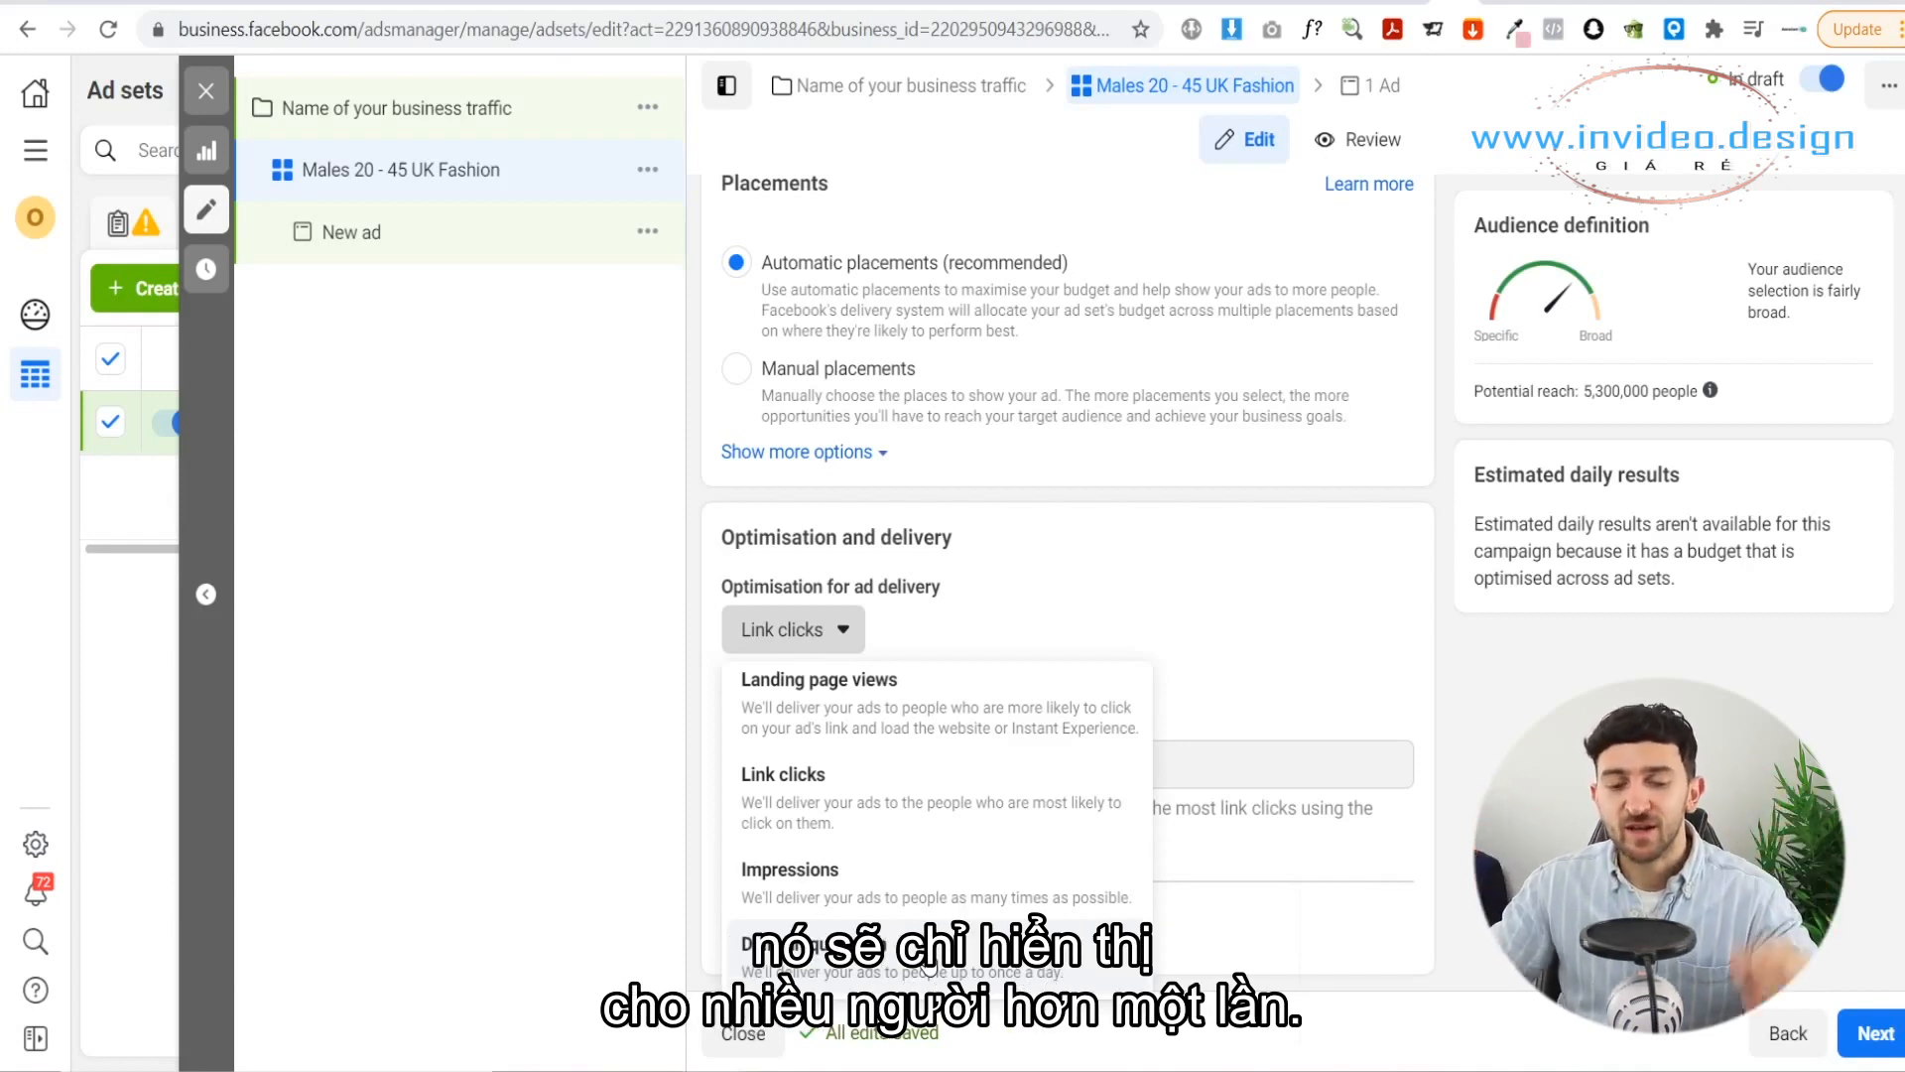
click(915, 813)
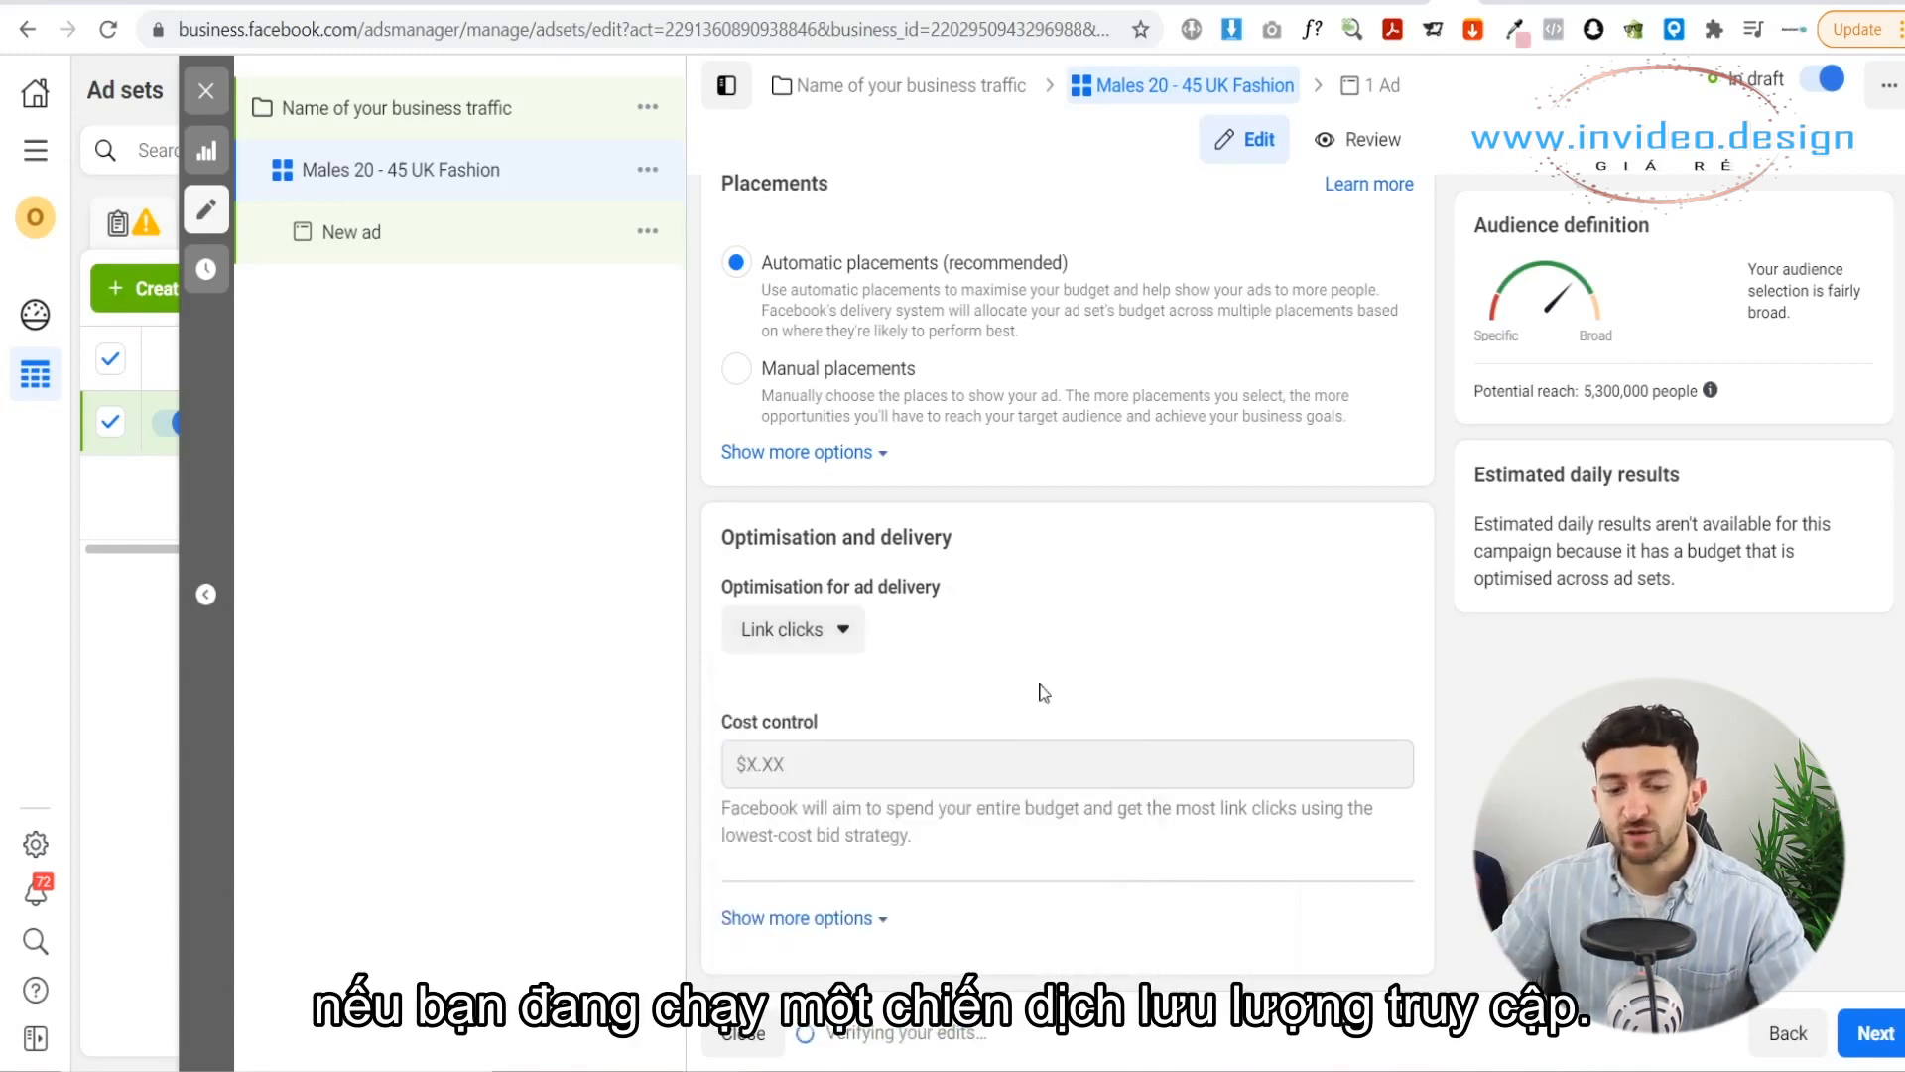
click(844, 926)
scroll(1052, 789, down, 1)
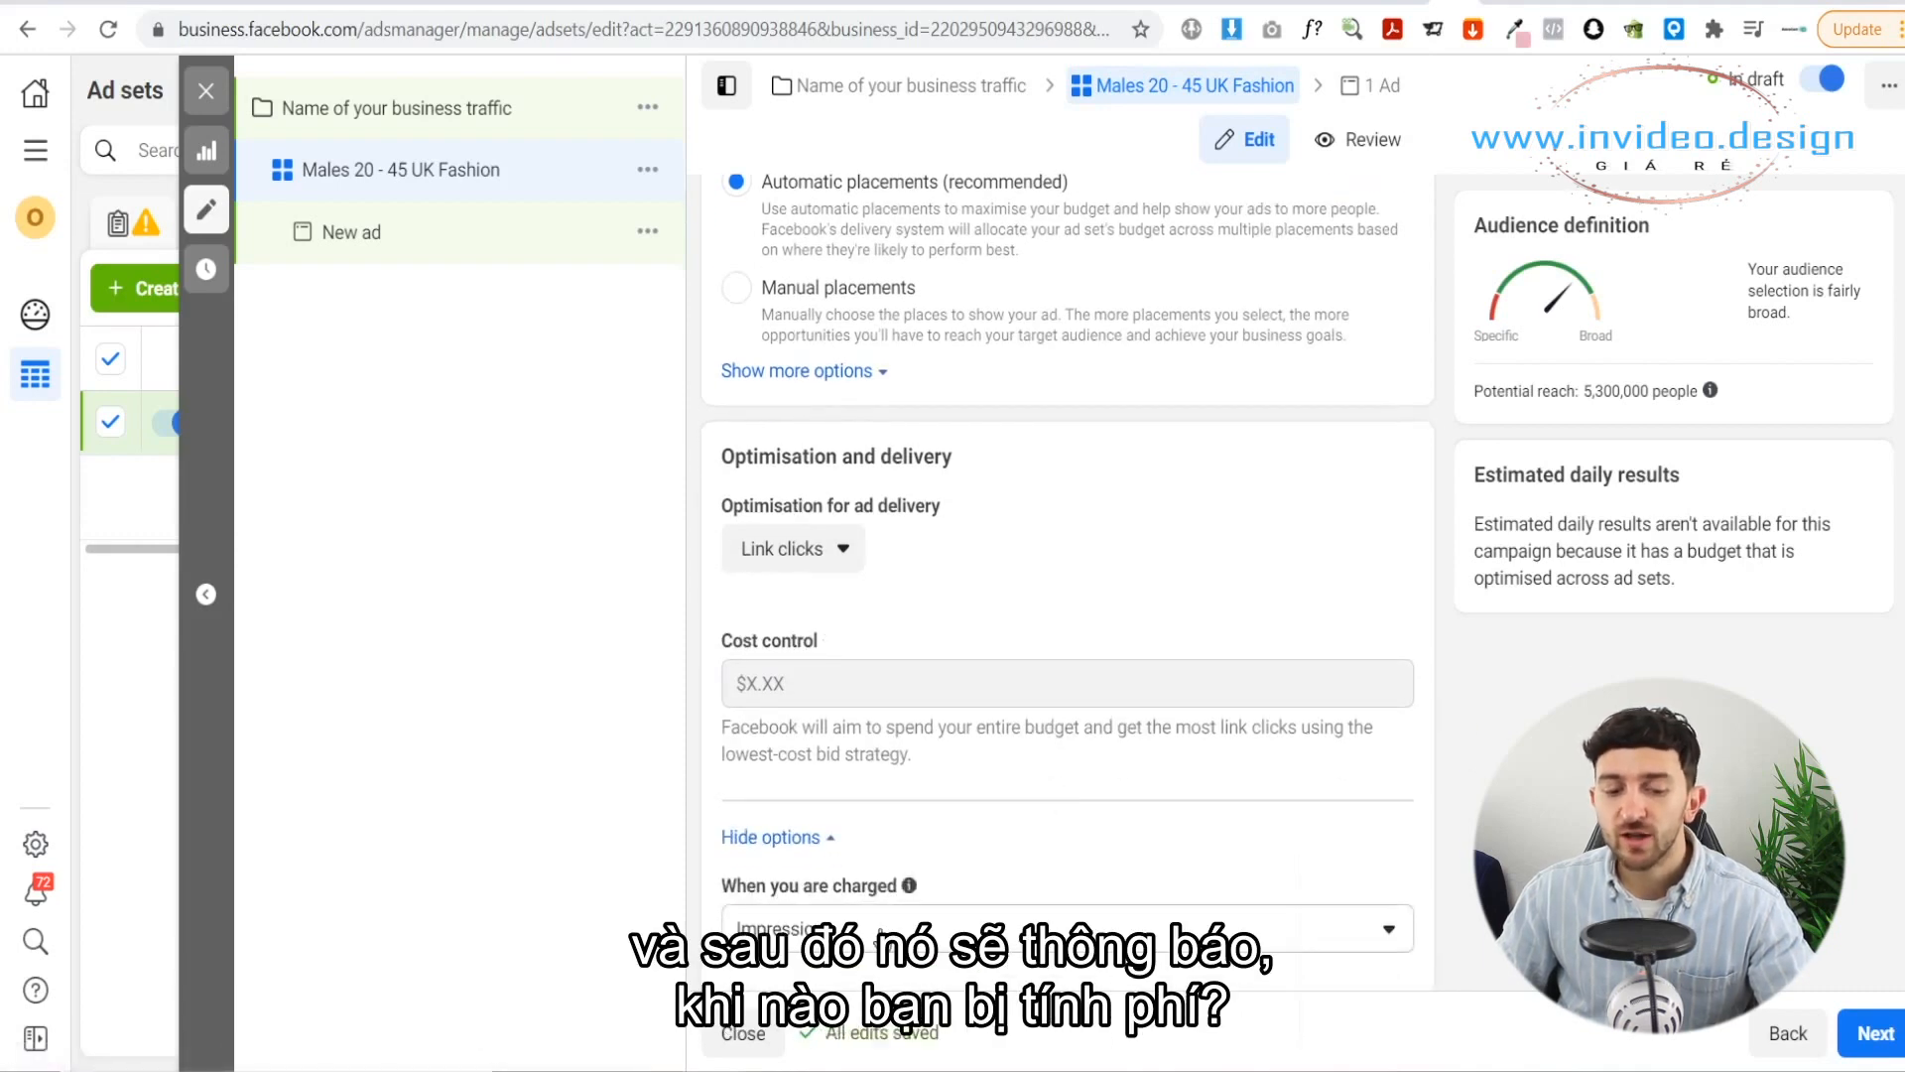
click(881, 933)
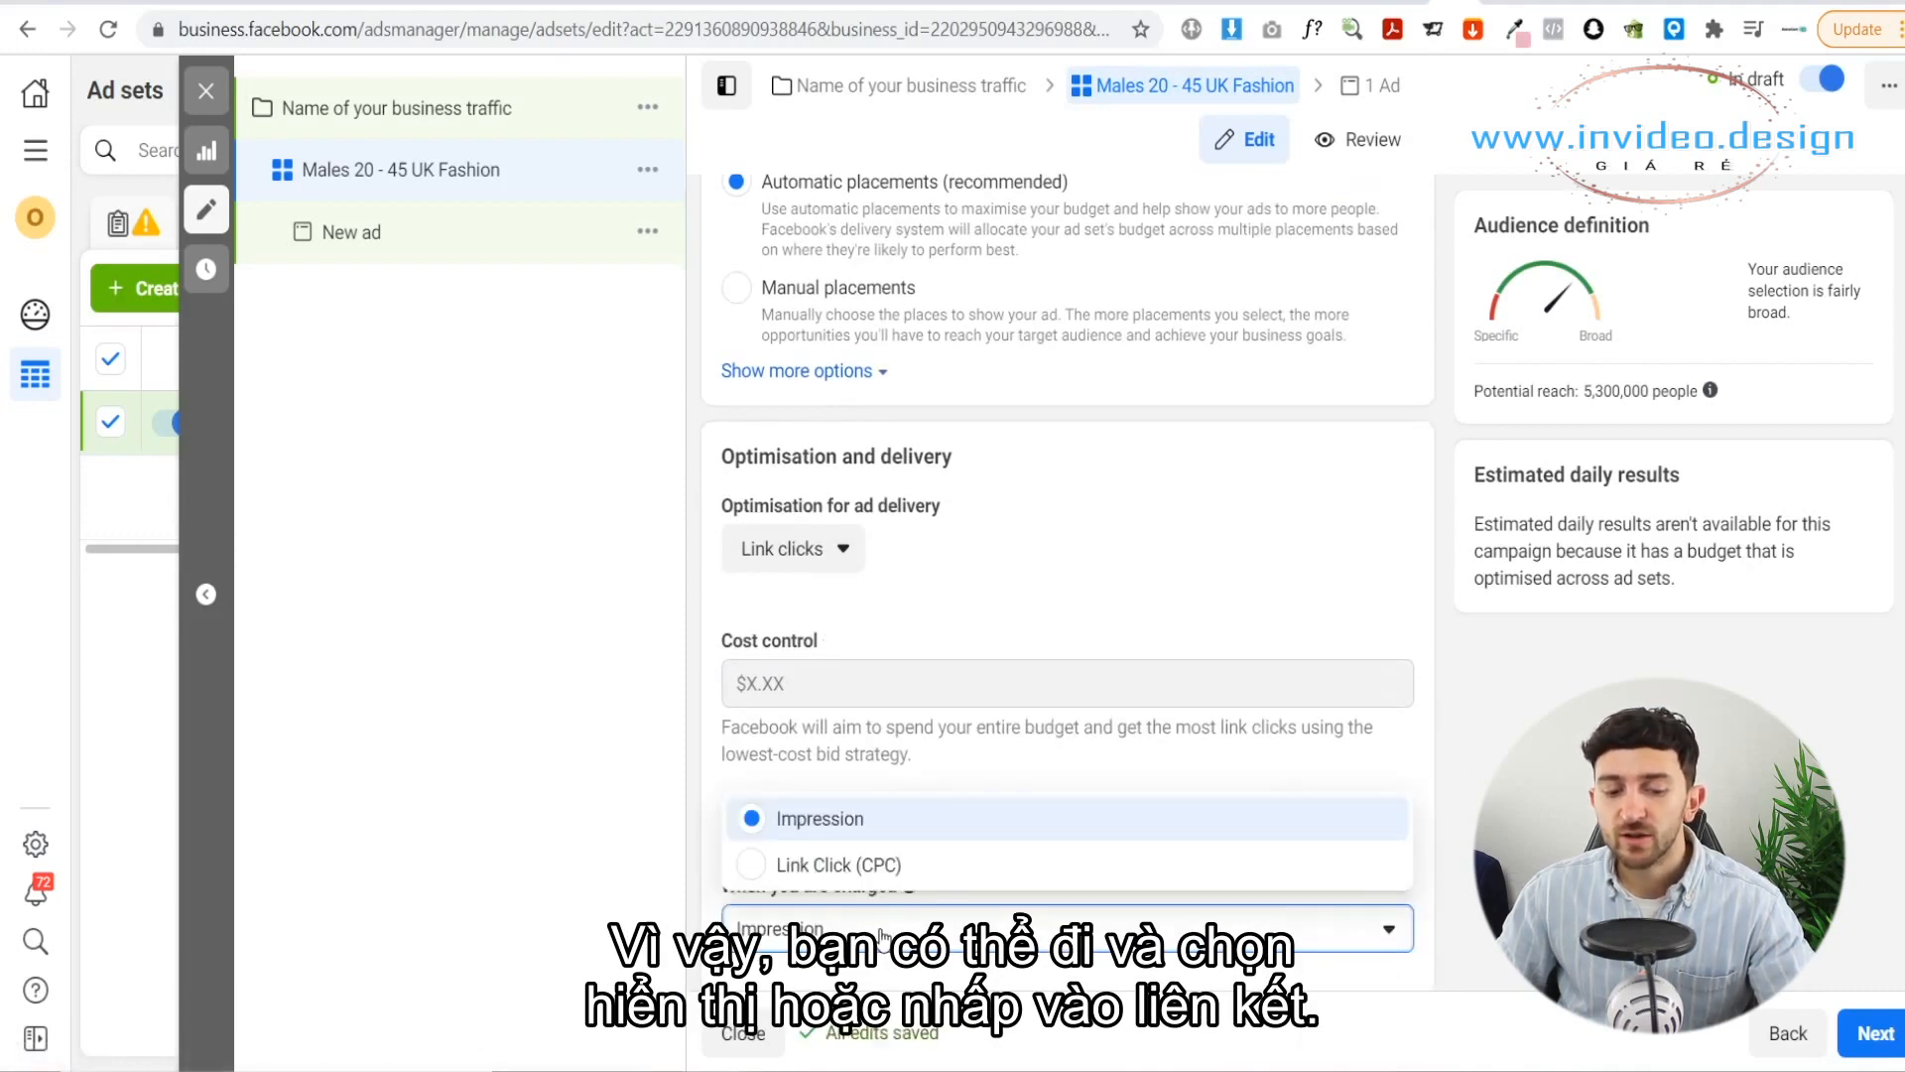
click(871, 875)
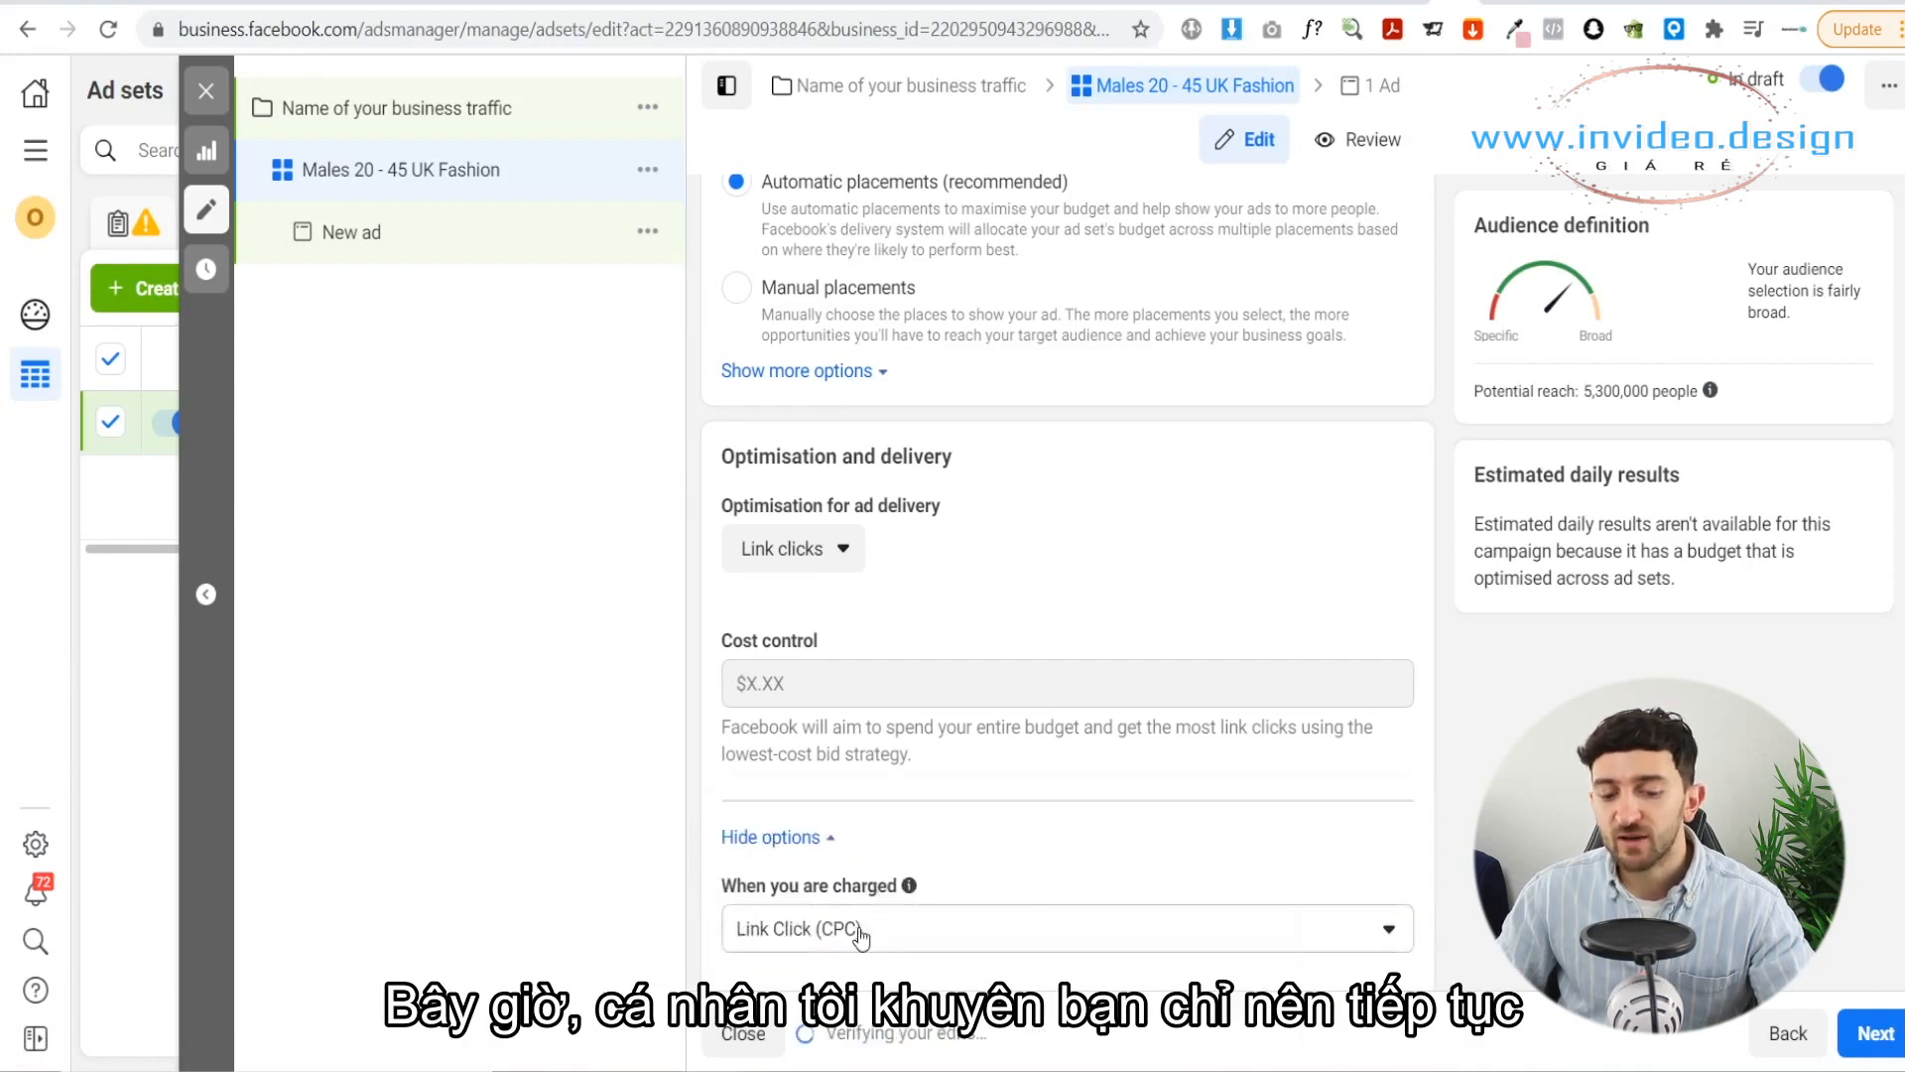
click(814, 948)
click(826, 822)
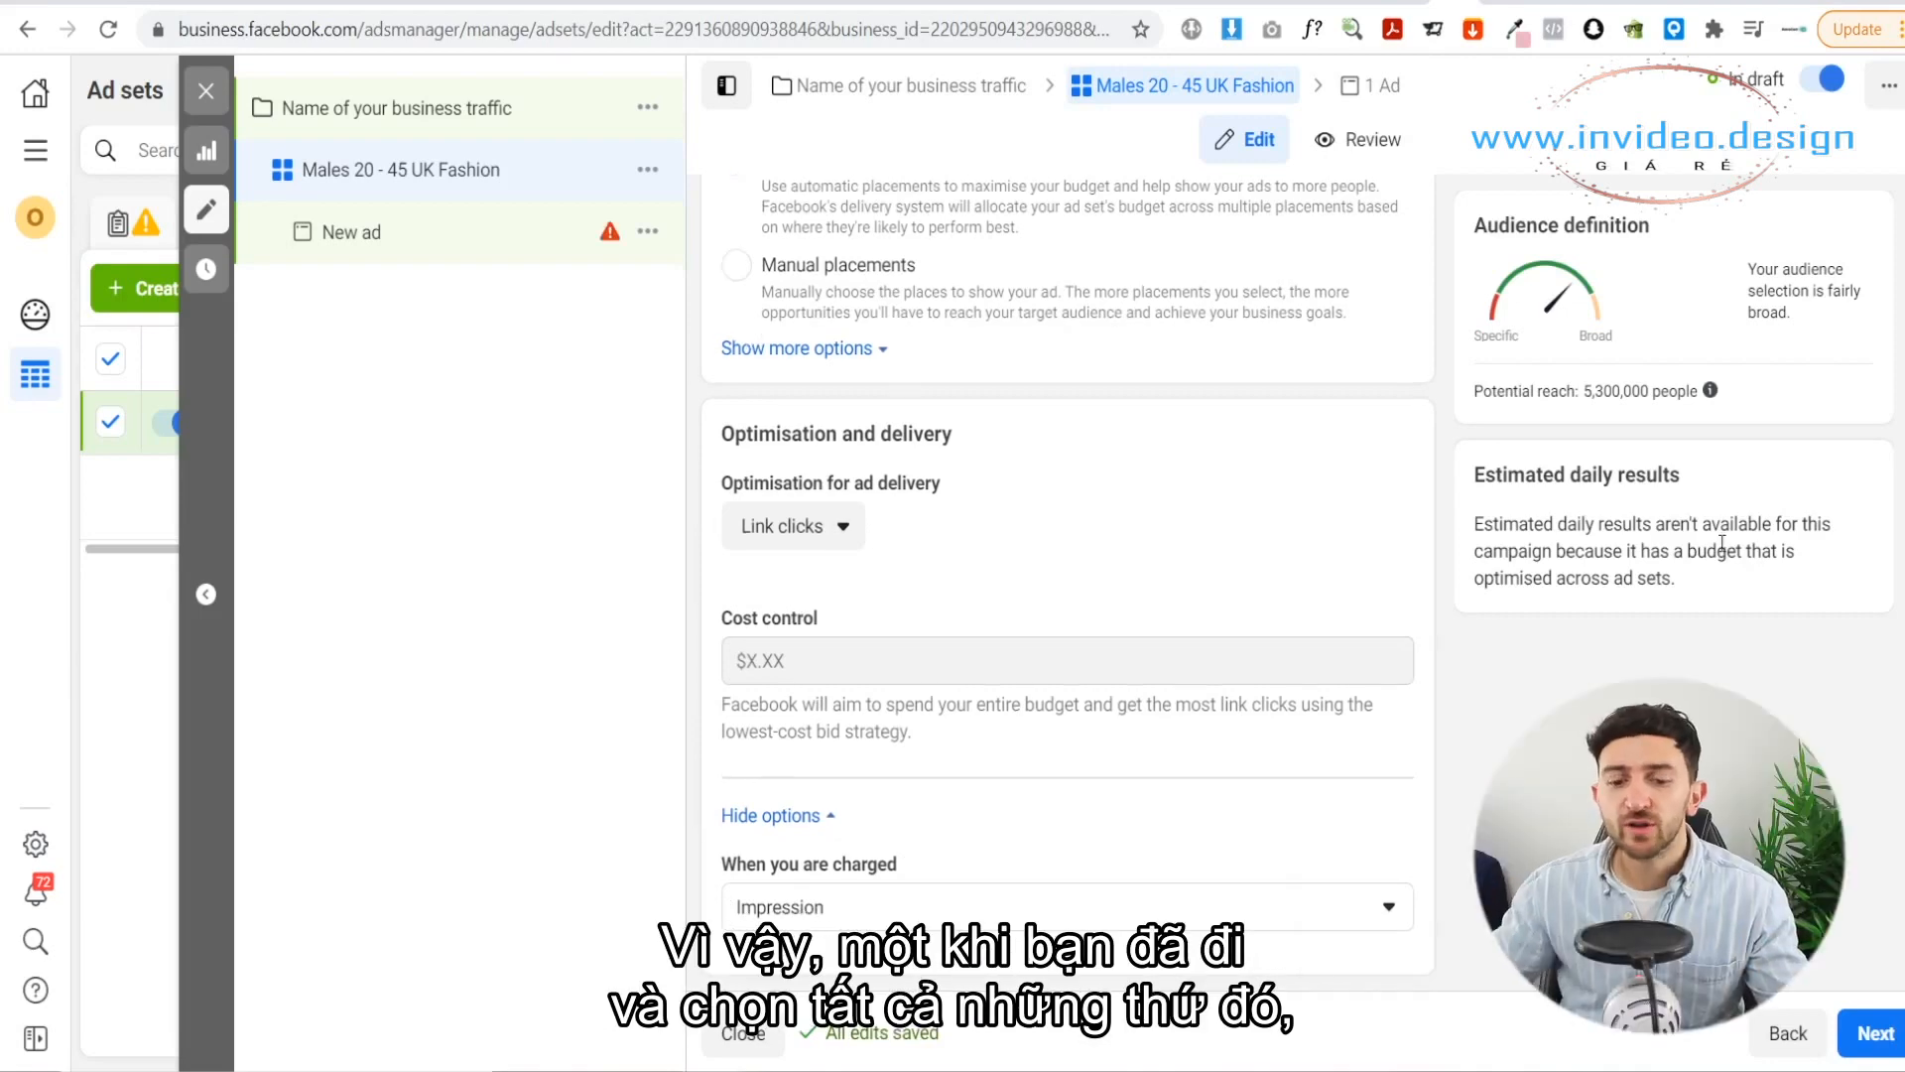
Step: Continue to the ad level and name the ad Video Creative 1
click(1875, 1033)
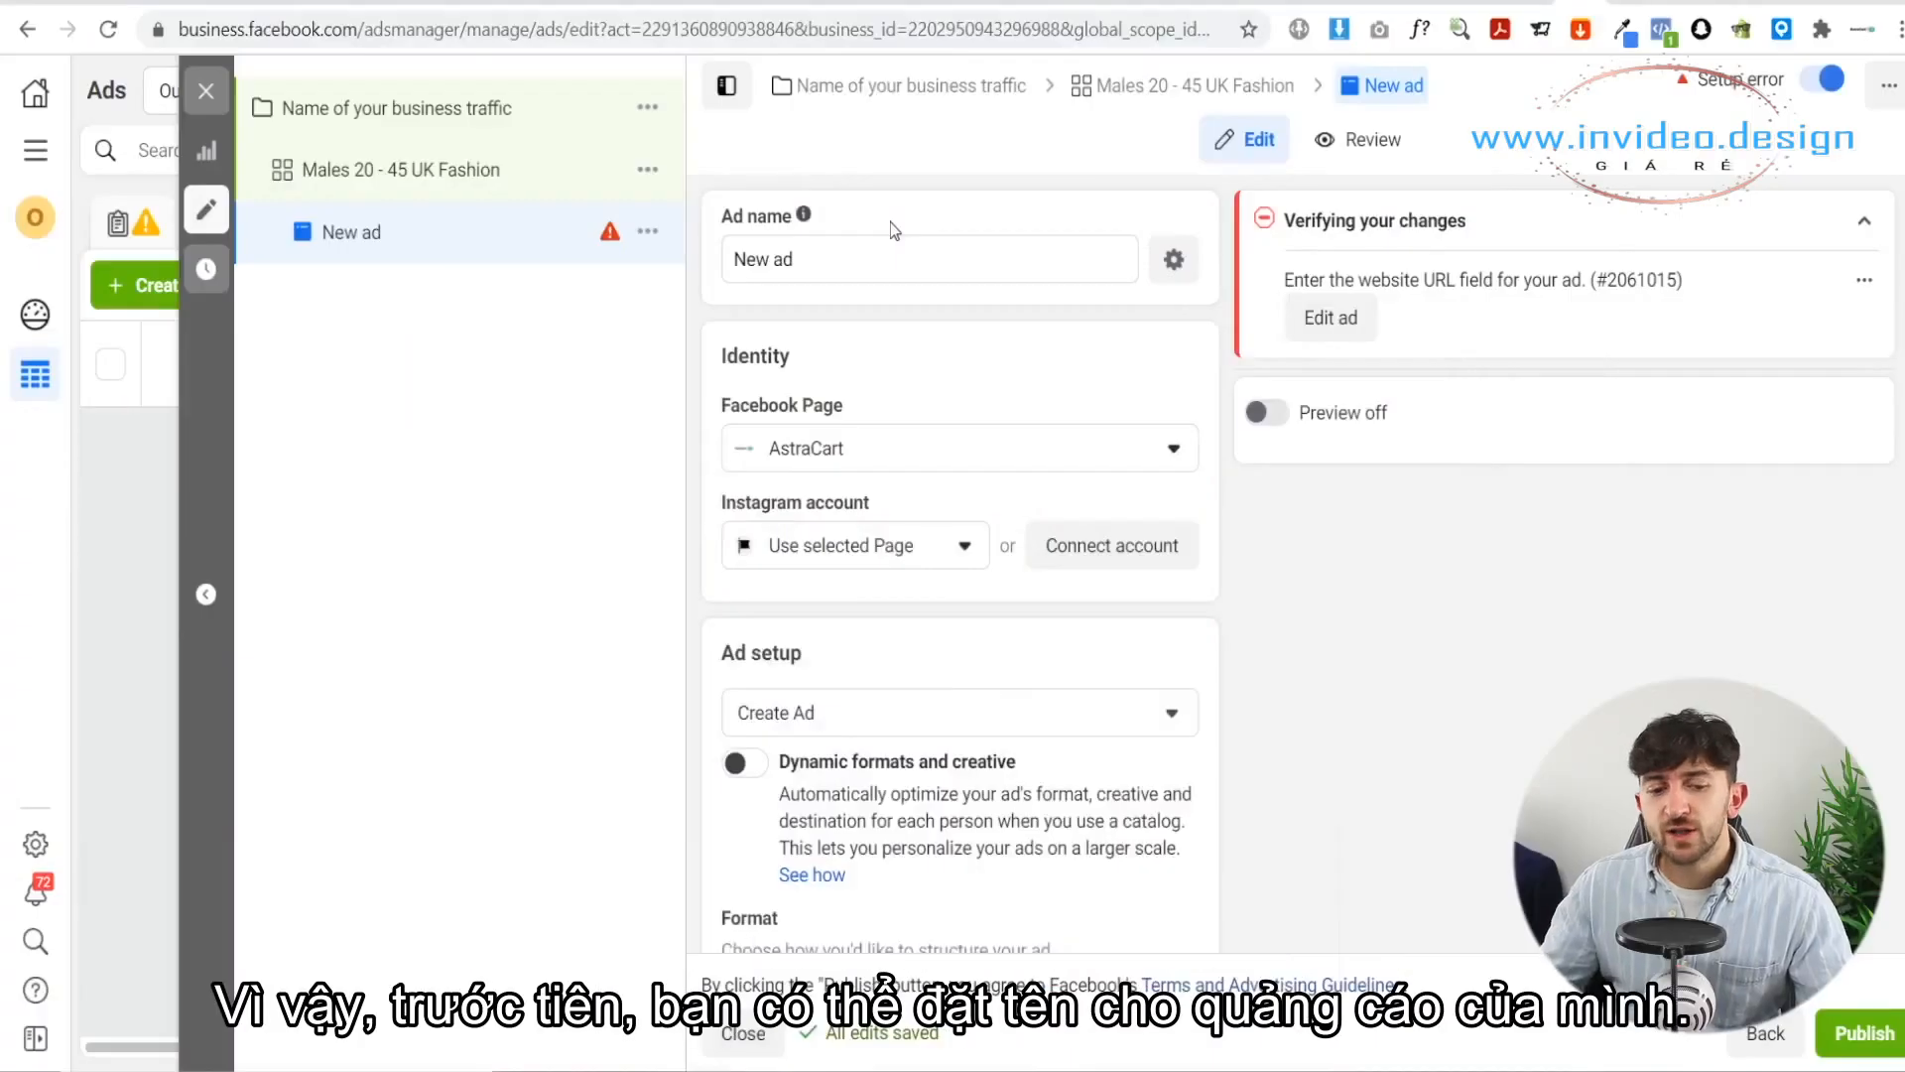
triple_click(727, 260)
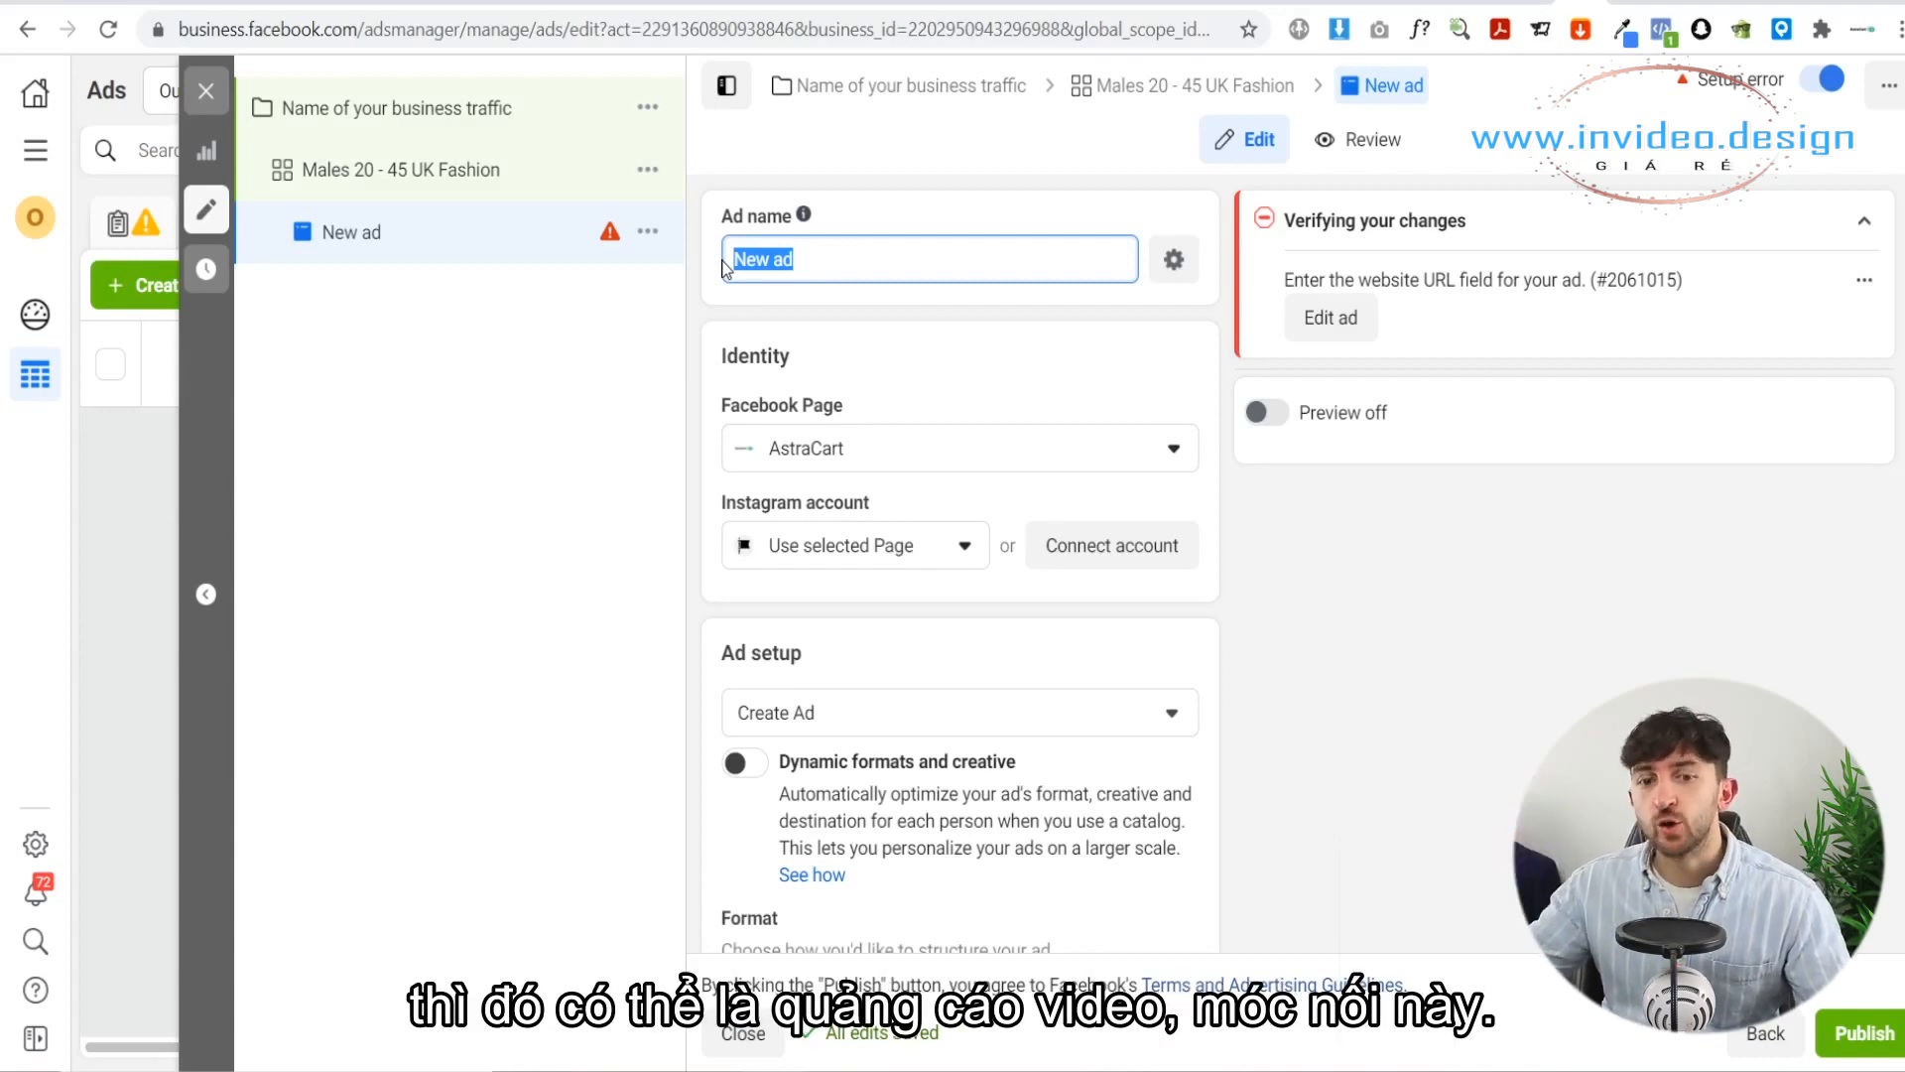
text(Video )
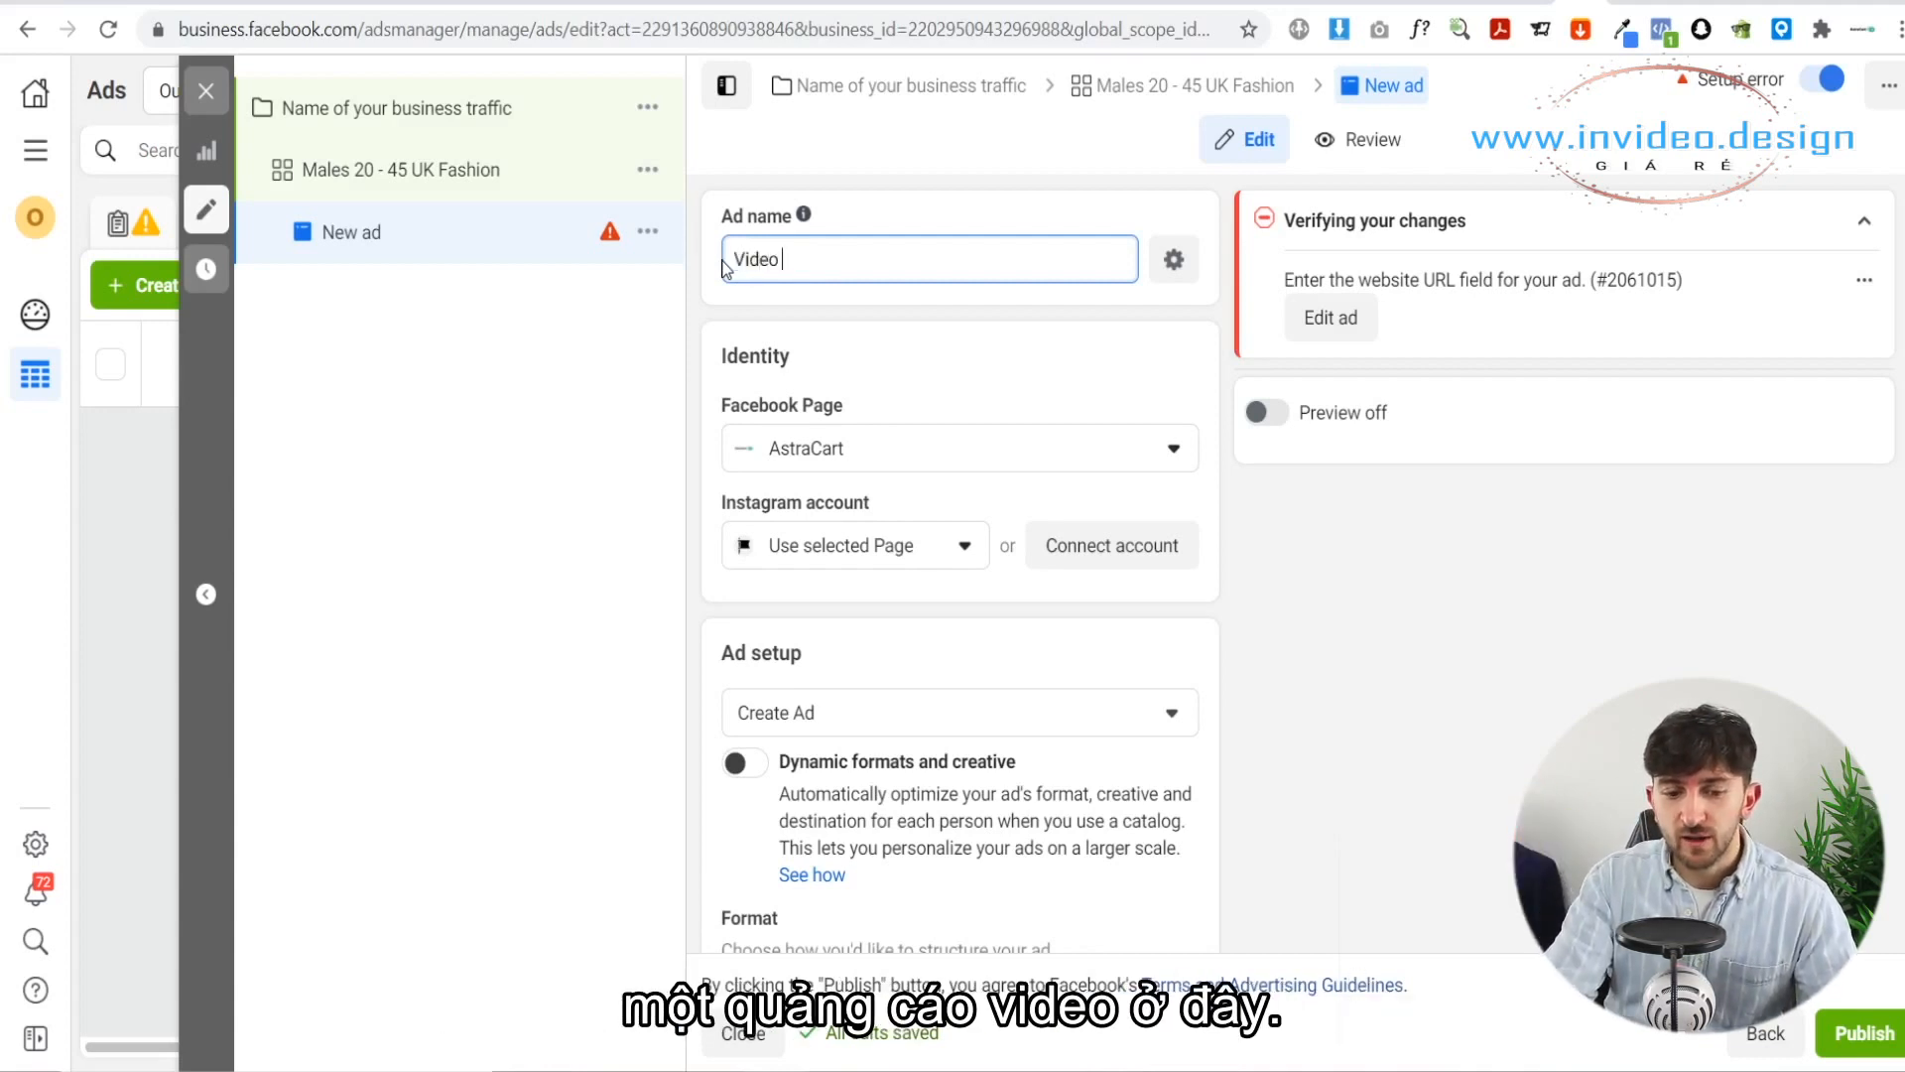
text(Creative 1)
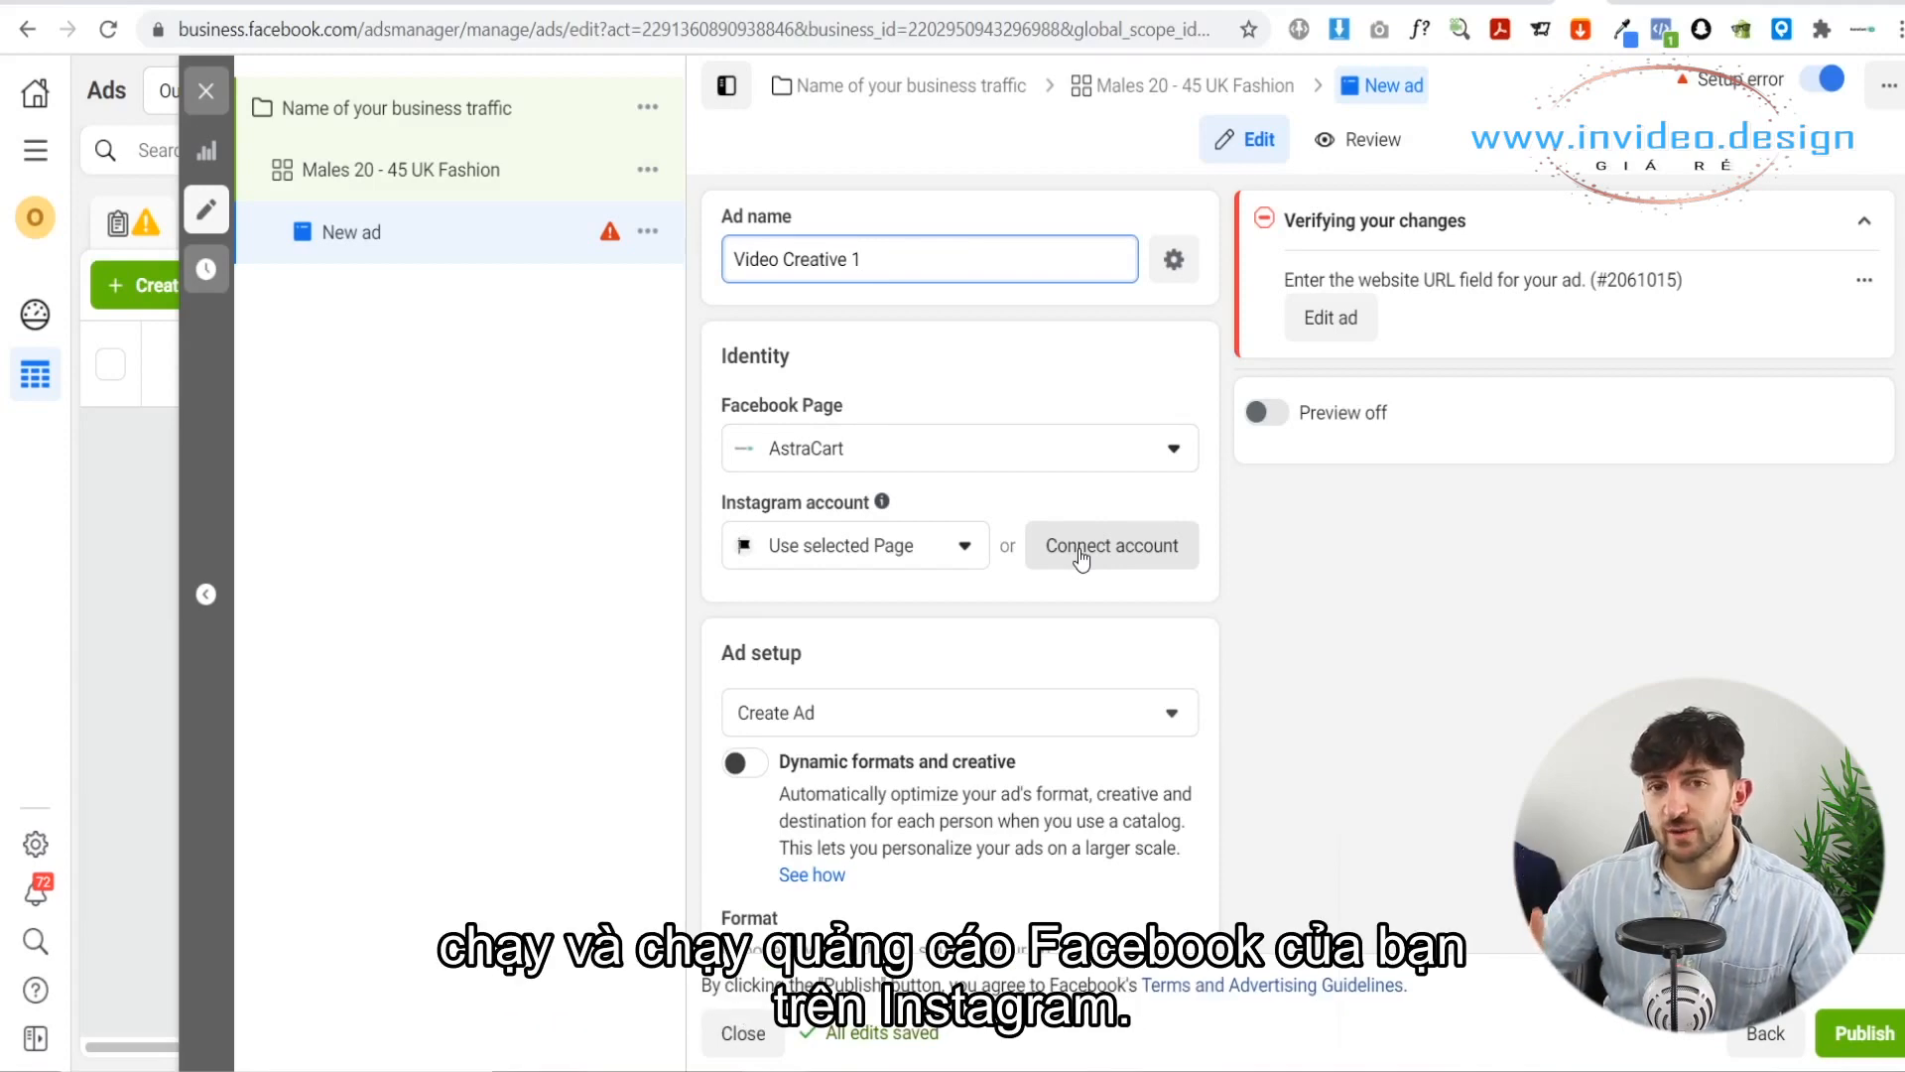
Step: Examine the ad setup choices, the available ad formats and the ad creative section
scroll(1122, 576, down, 3)
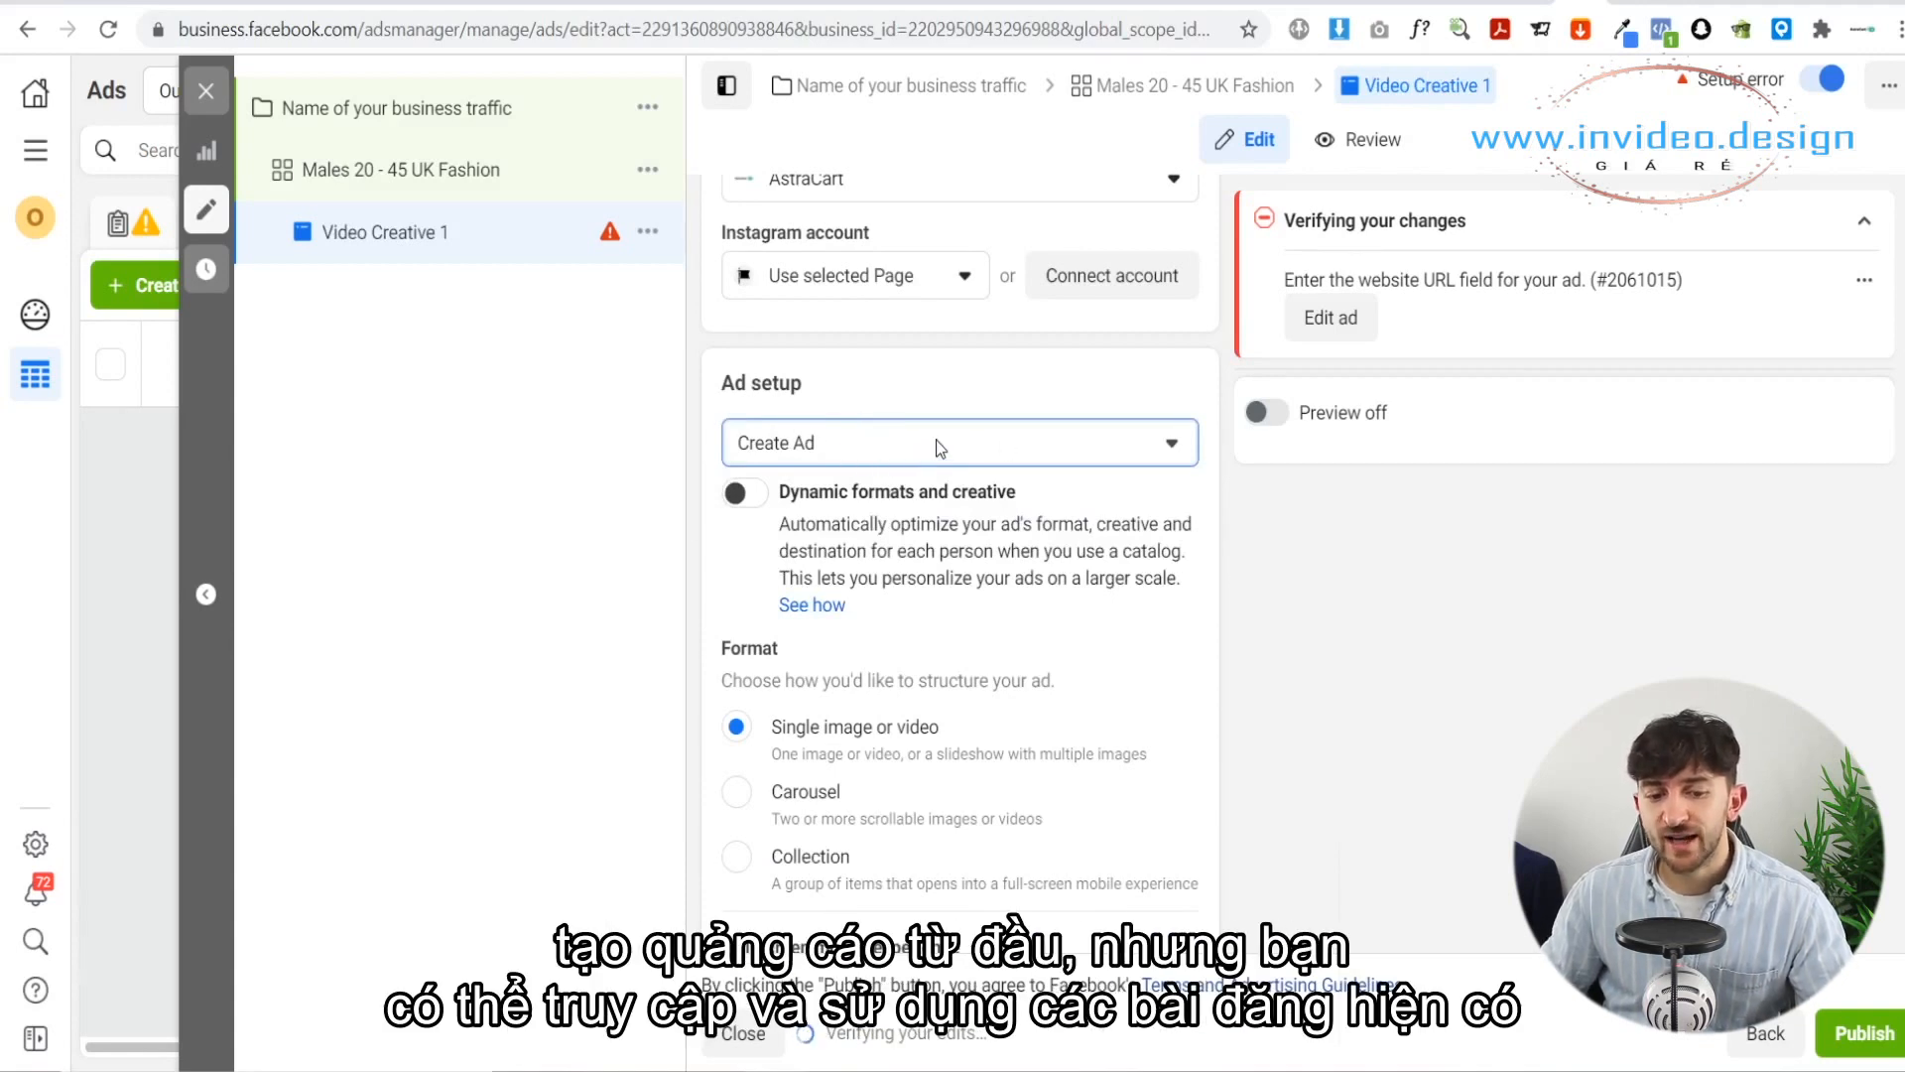
click(938, 448)
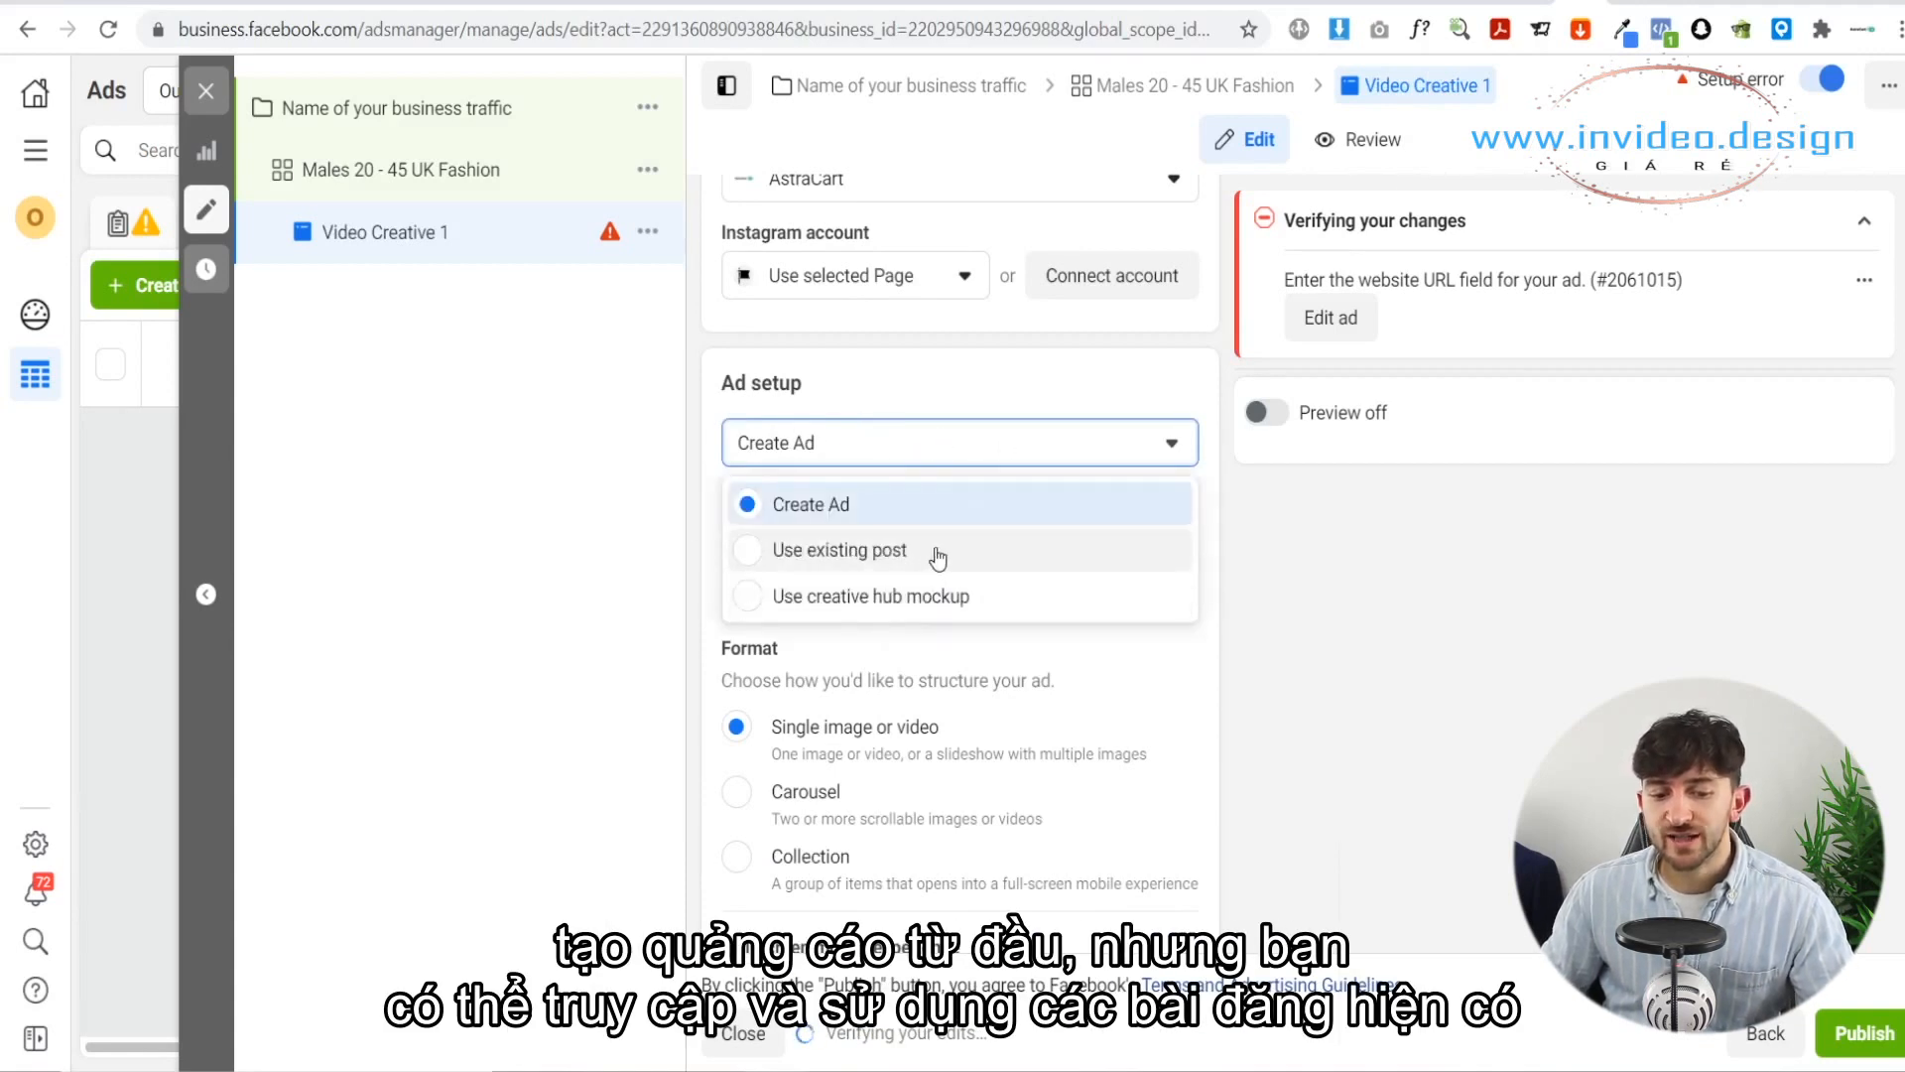
click(973, 374)
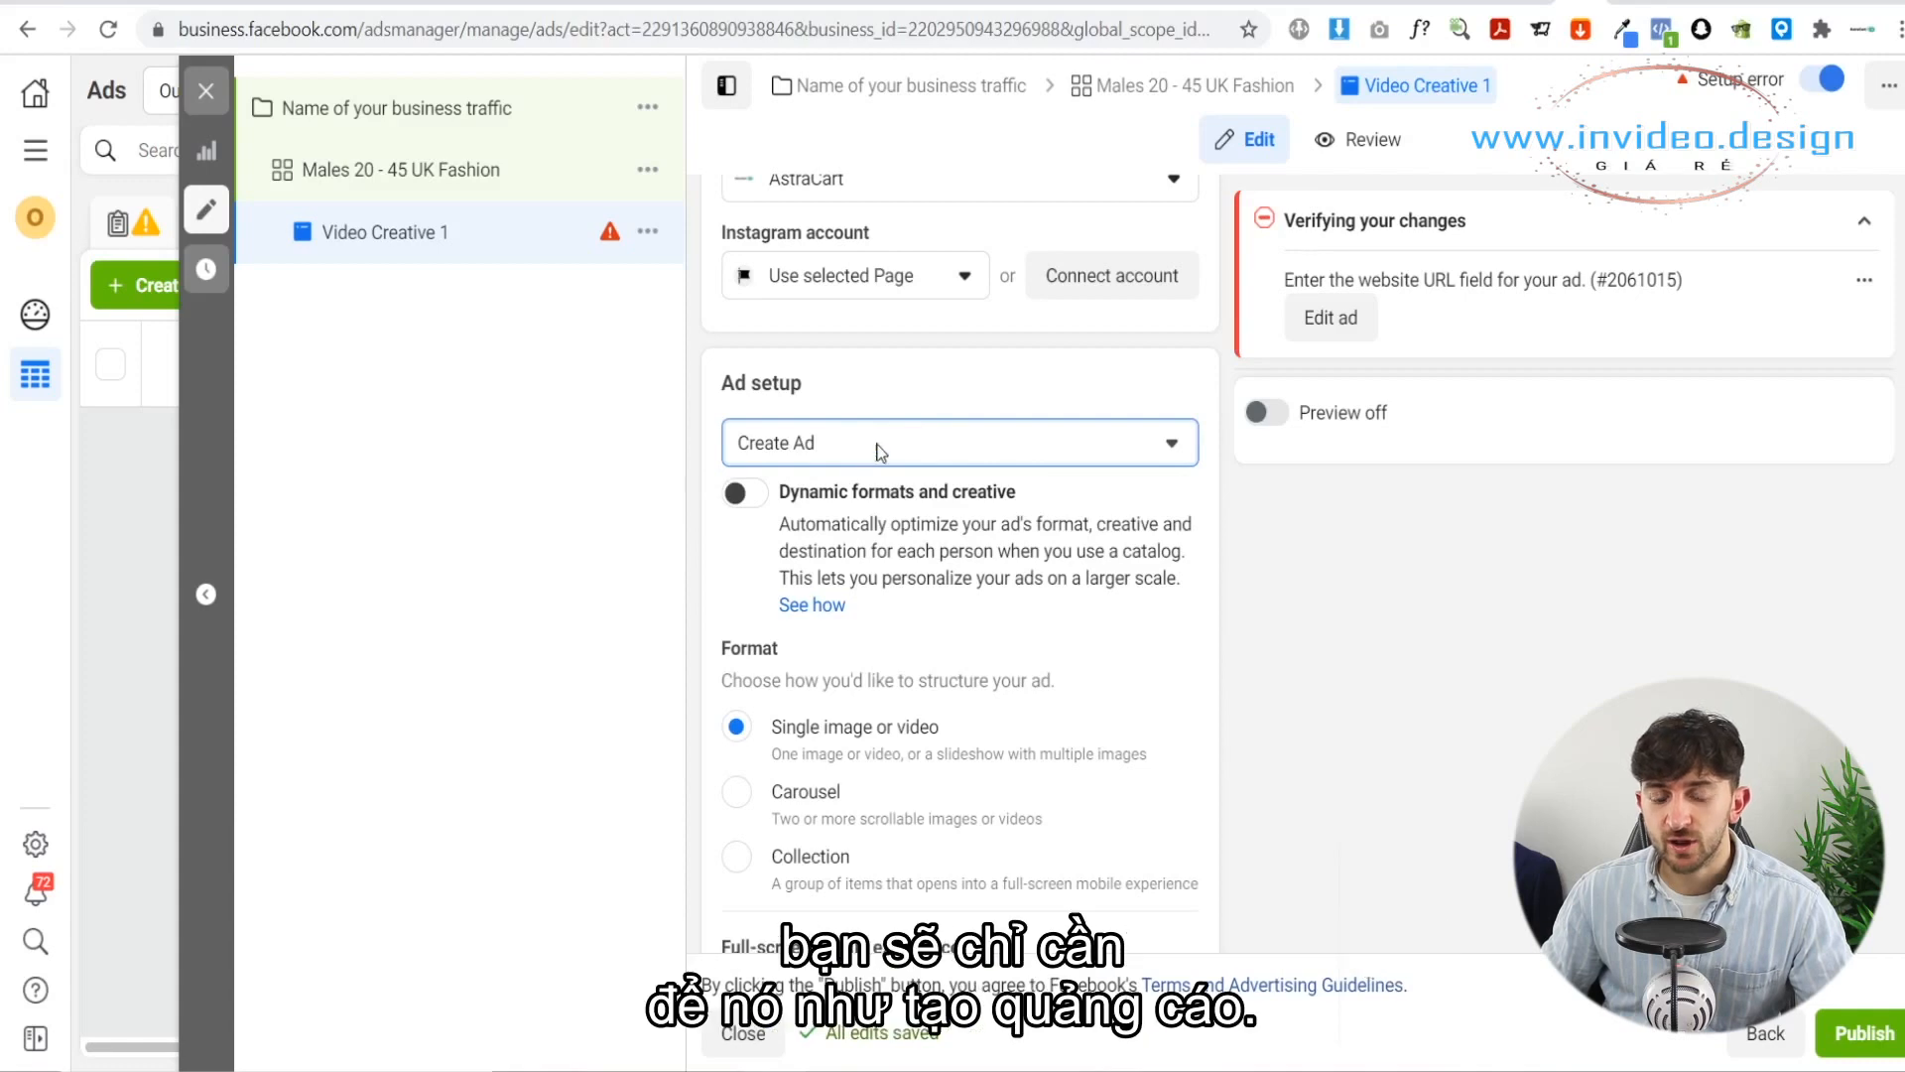
scroll(947, 519, down, 3)
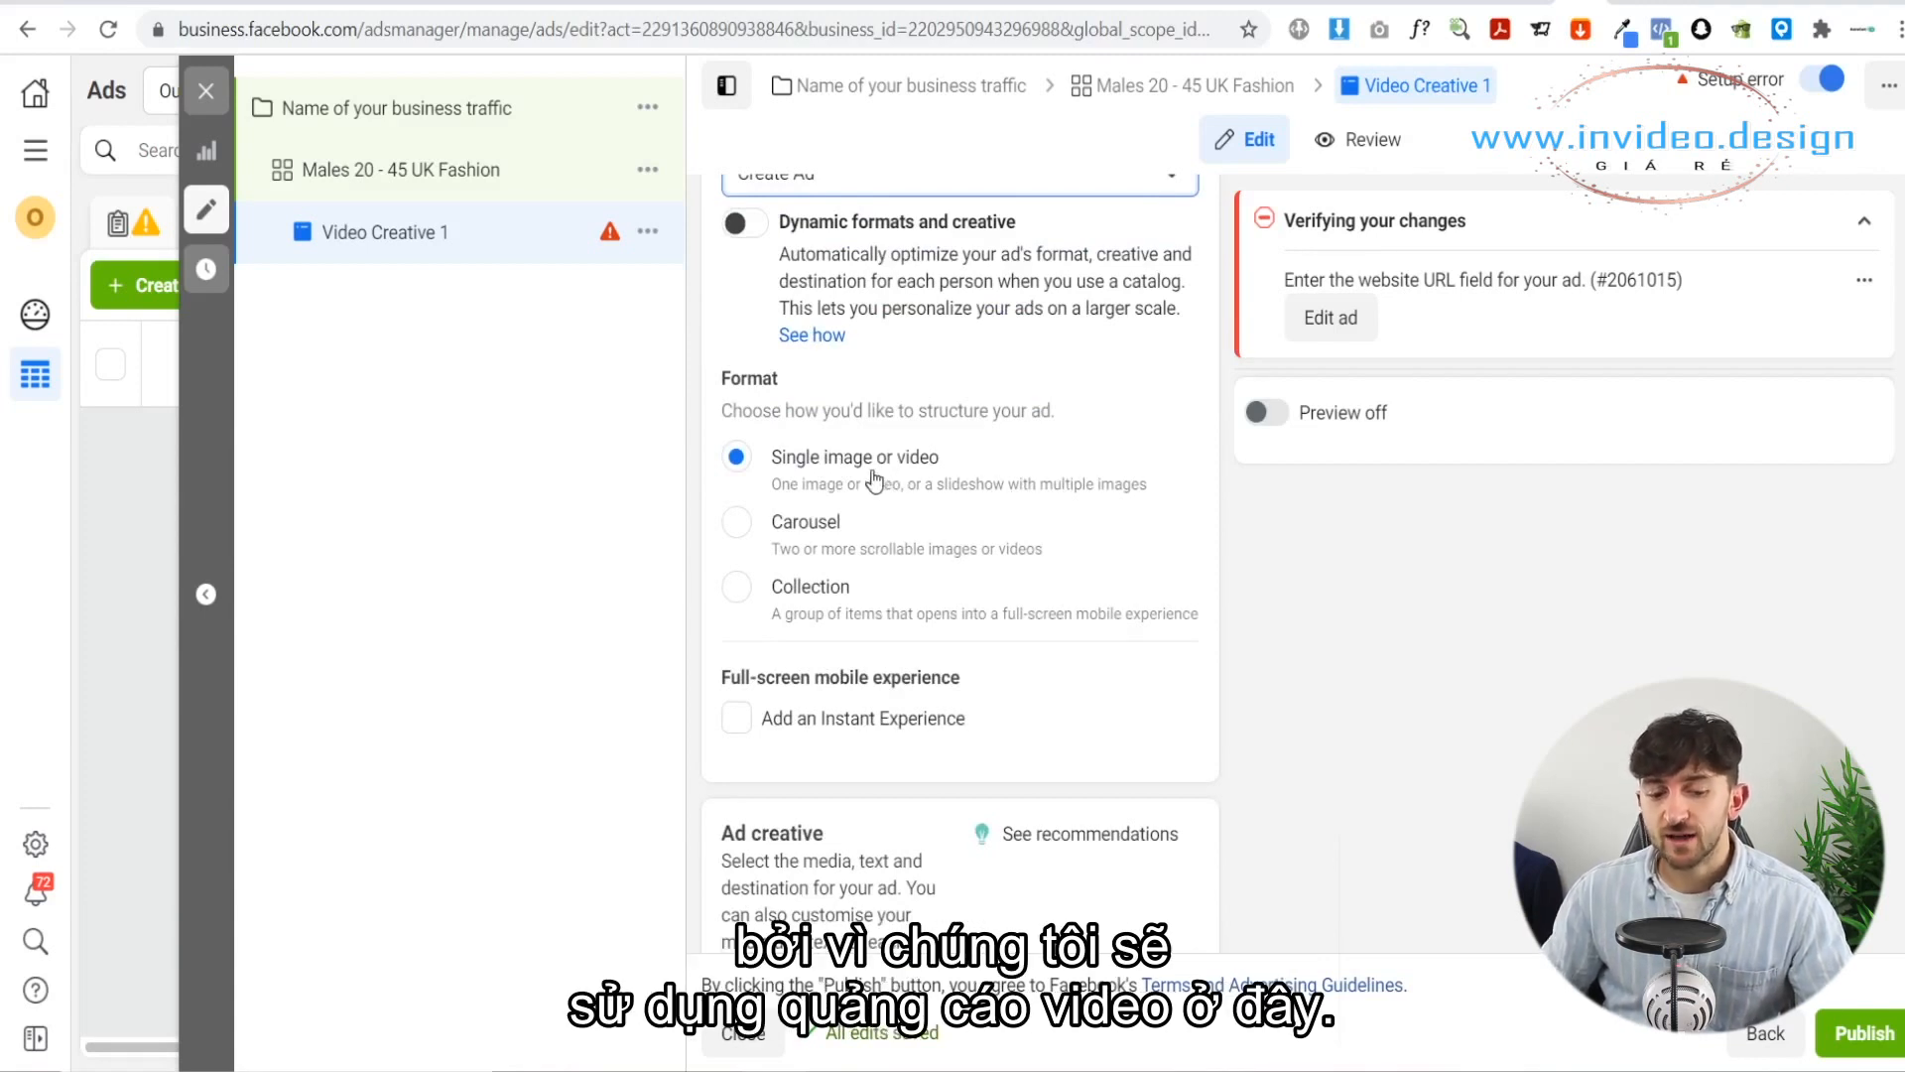
scroll(851, 472, down, 5)
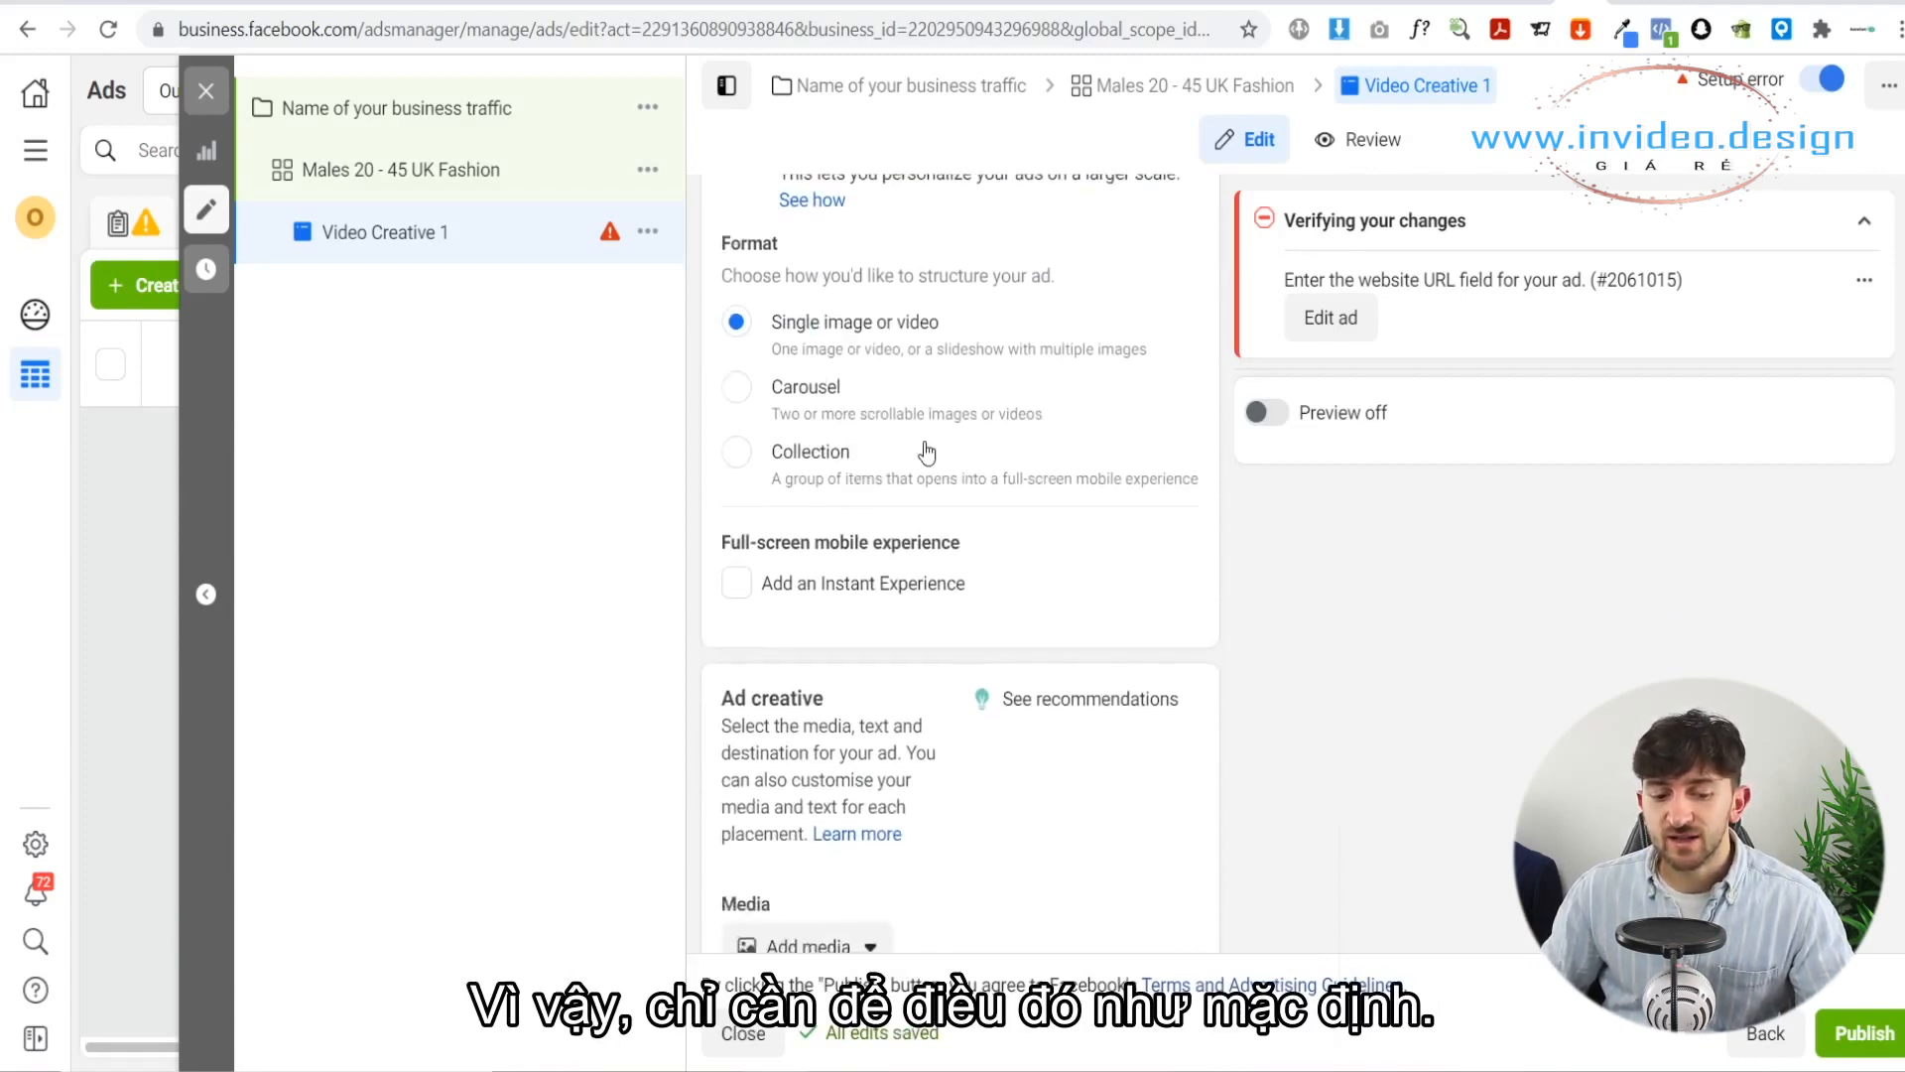
scroll(915, 389, down, 1)
scroll(981, 402, up, 1)
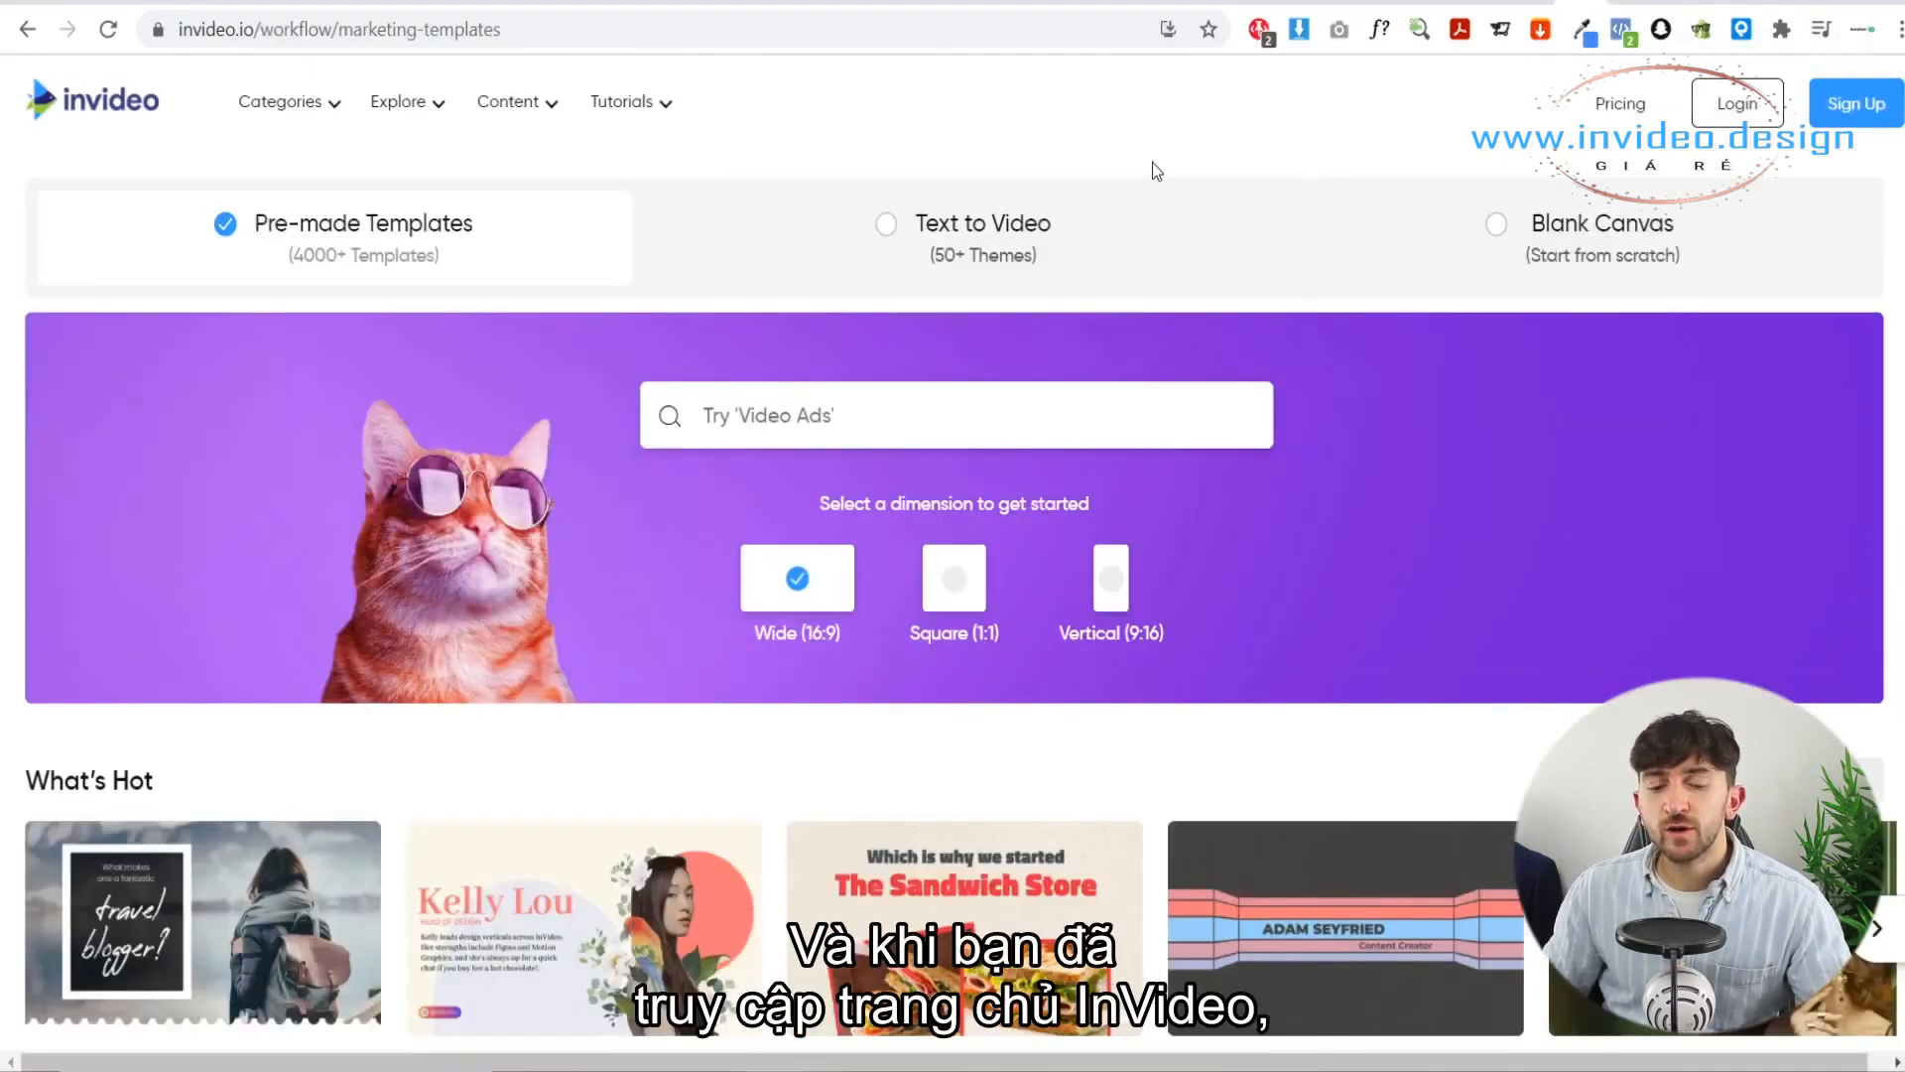
Step: Sign up to InVideo and search its Square (1:1) pre-made templates for "tailor"
click(1852, 105)
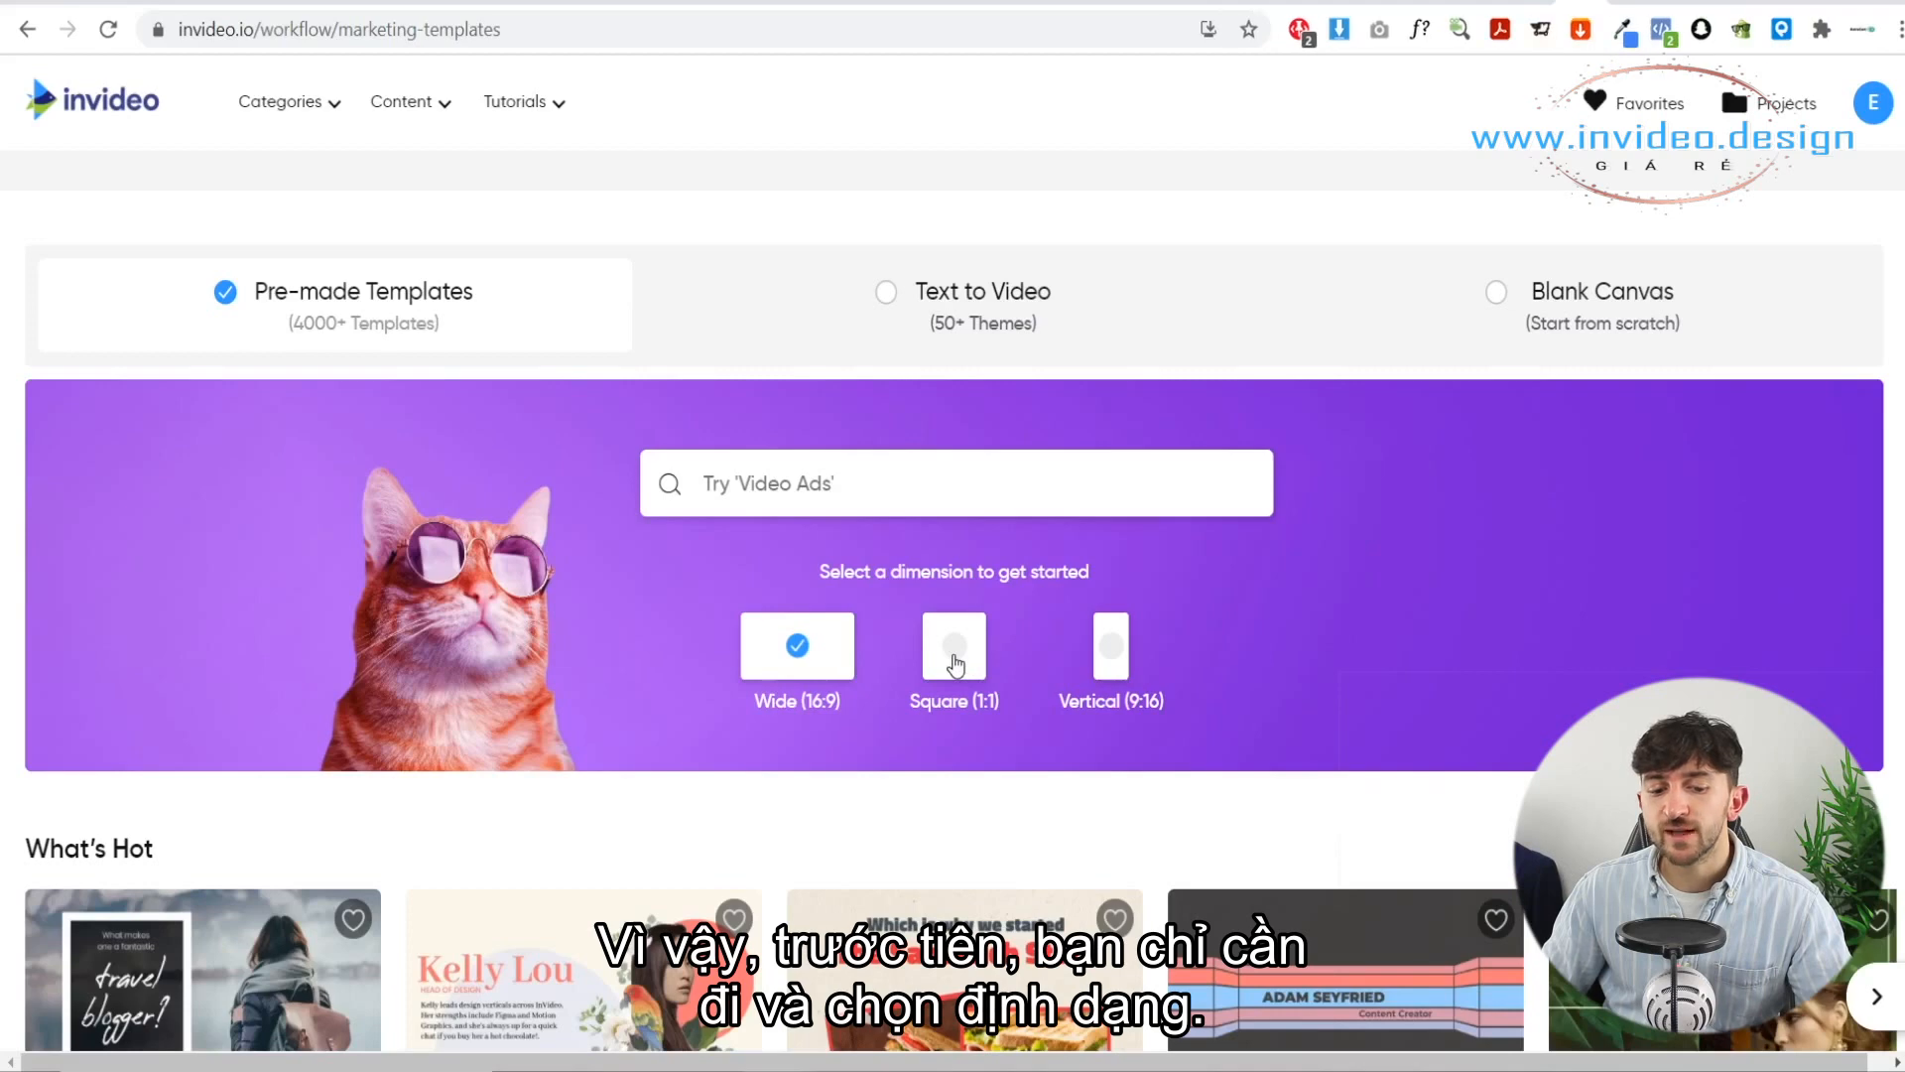
click(955, 663)
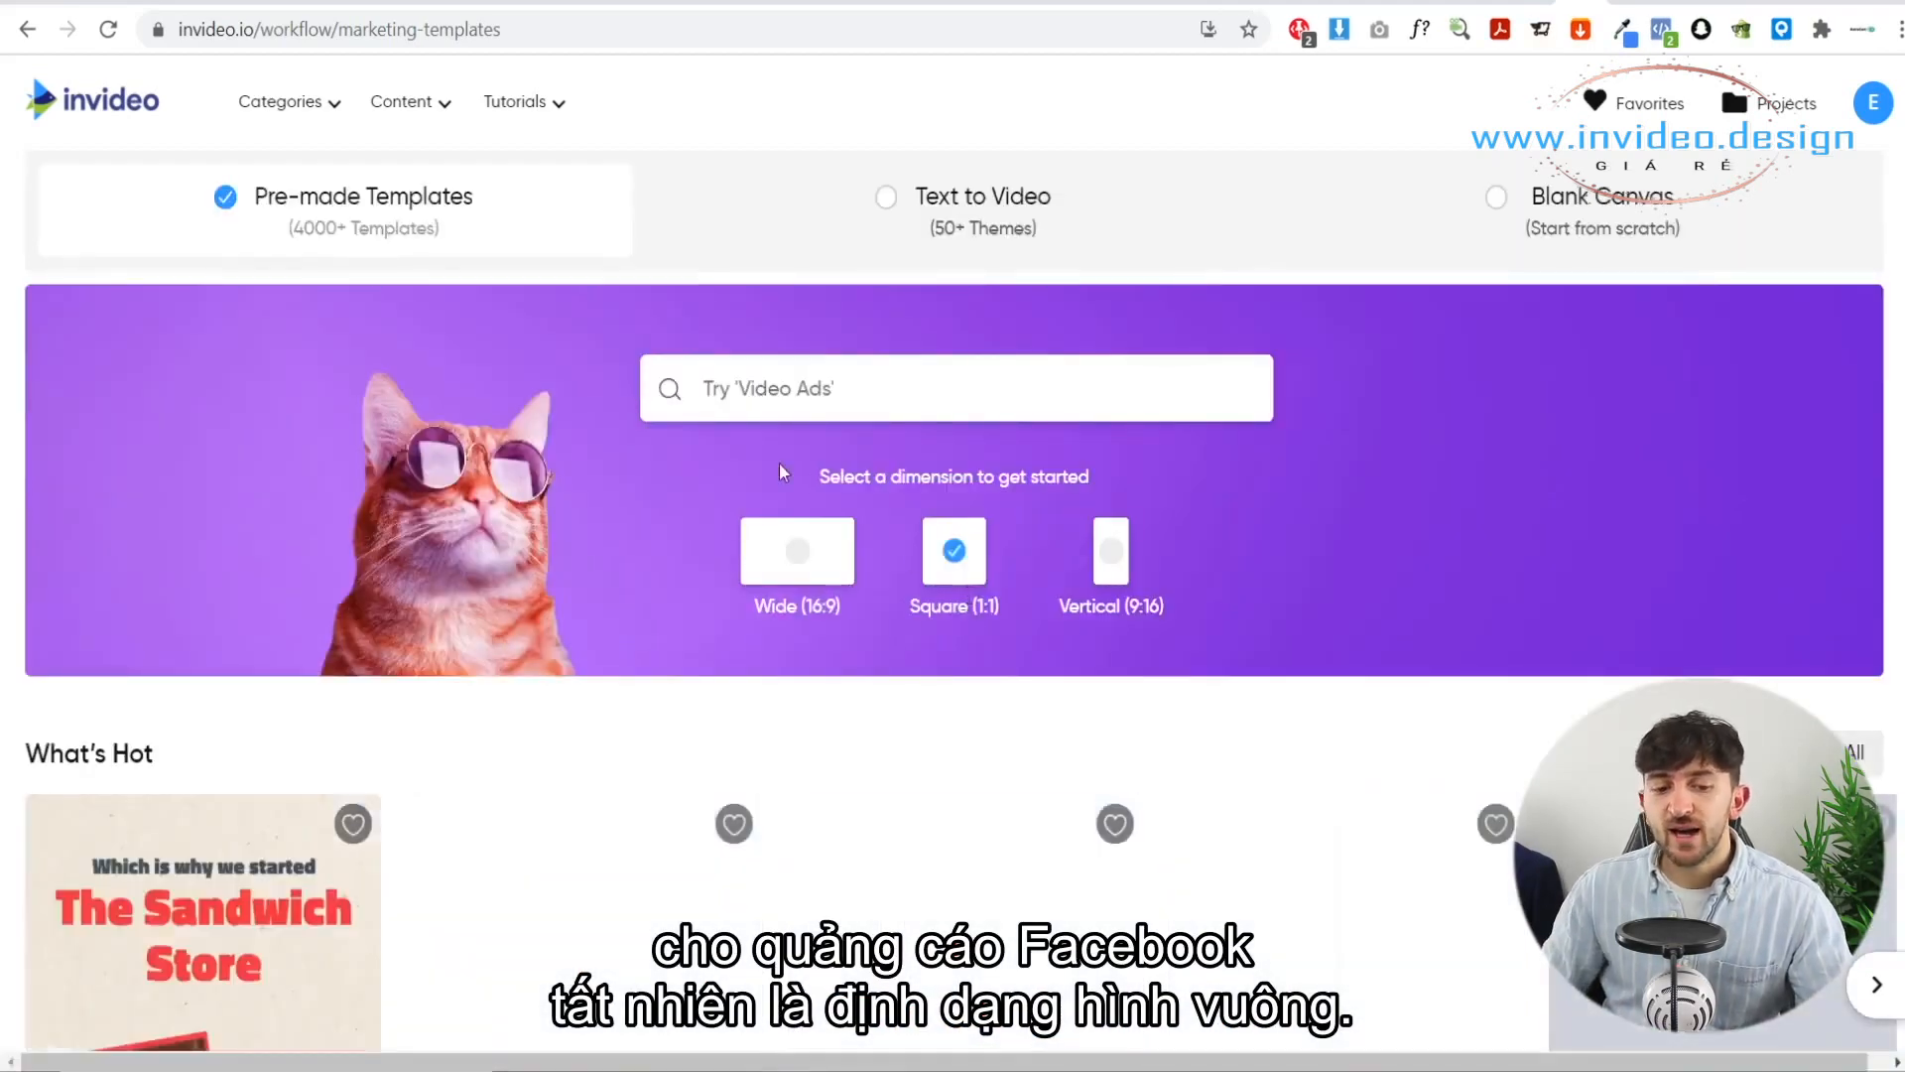
click(769, 390)
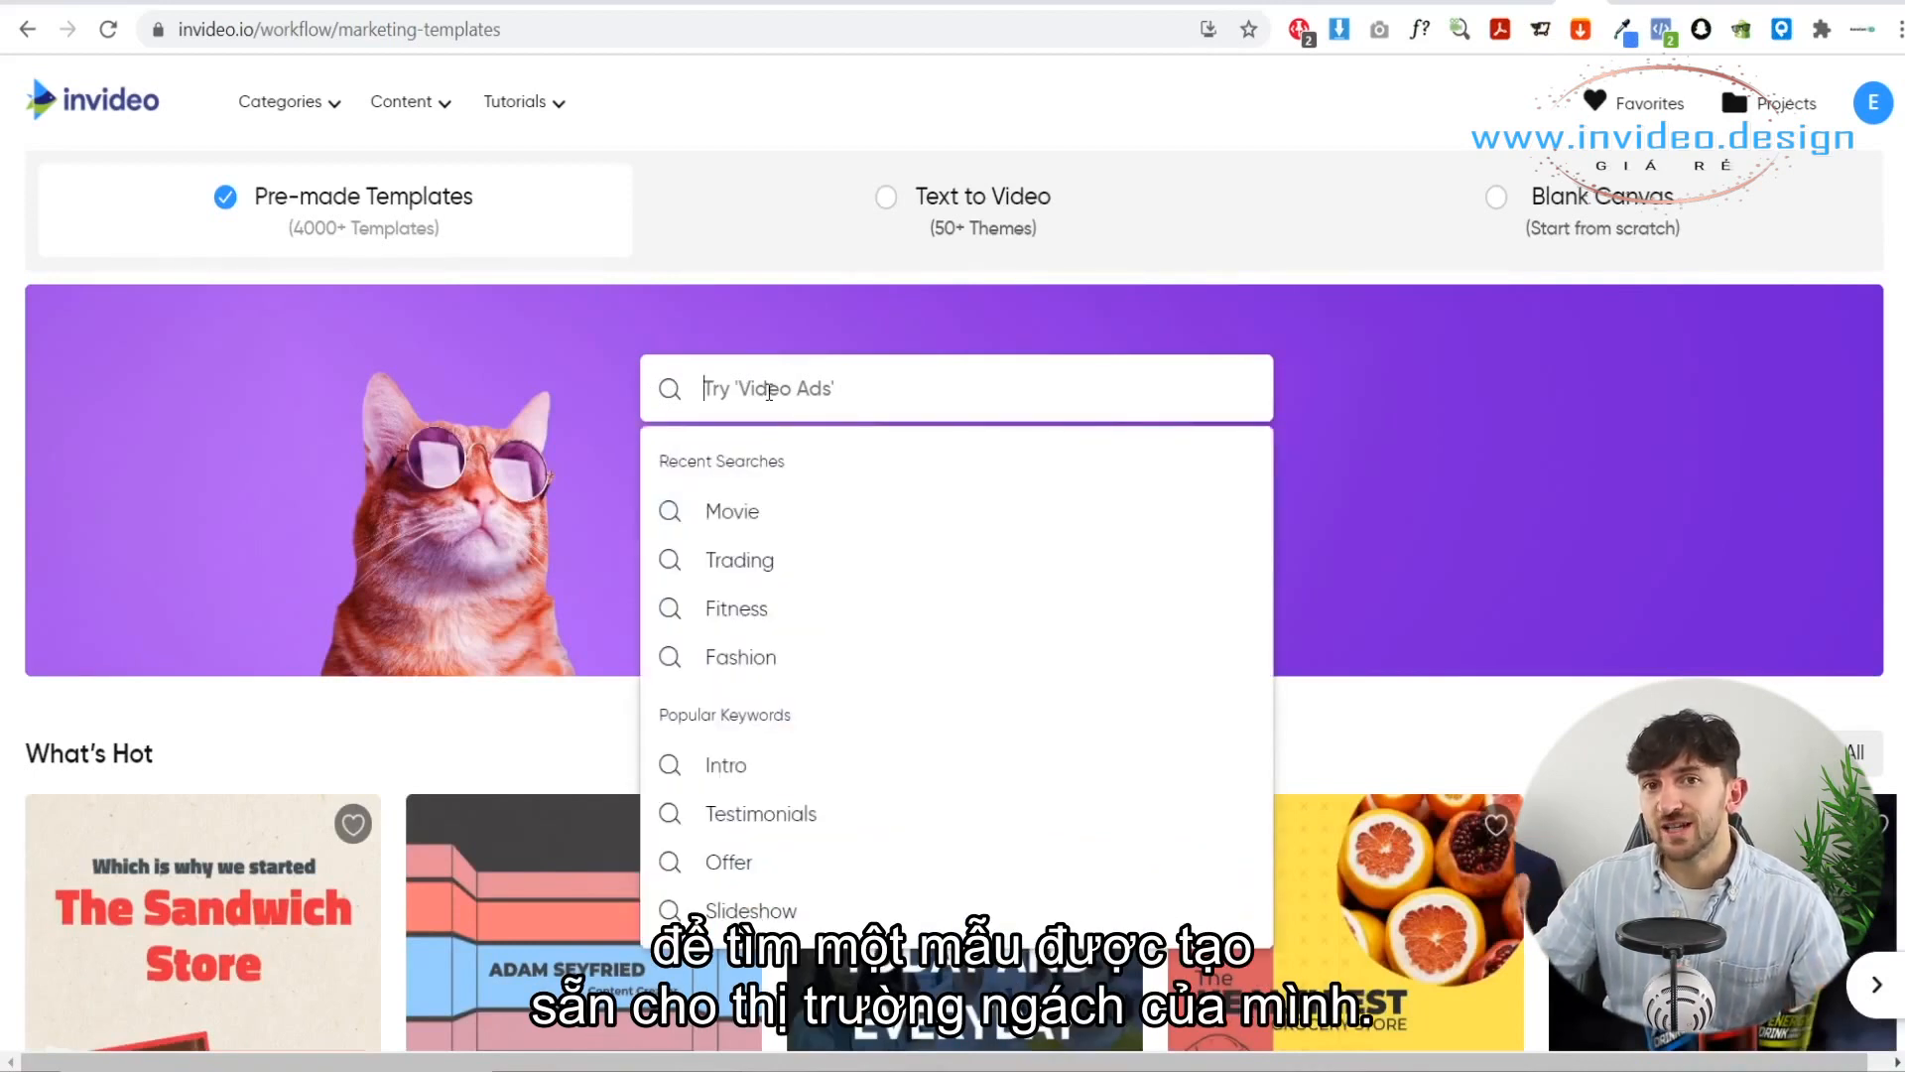
text(tailor)
key(Return)
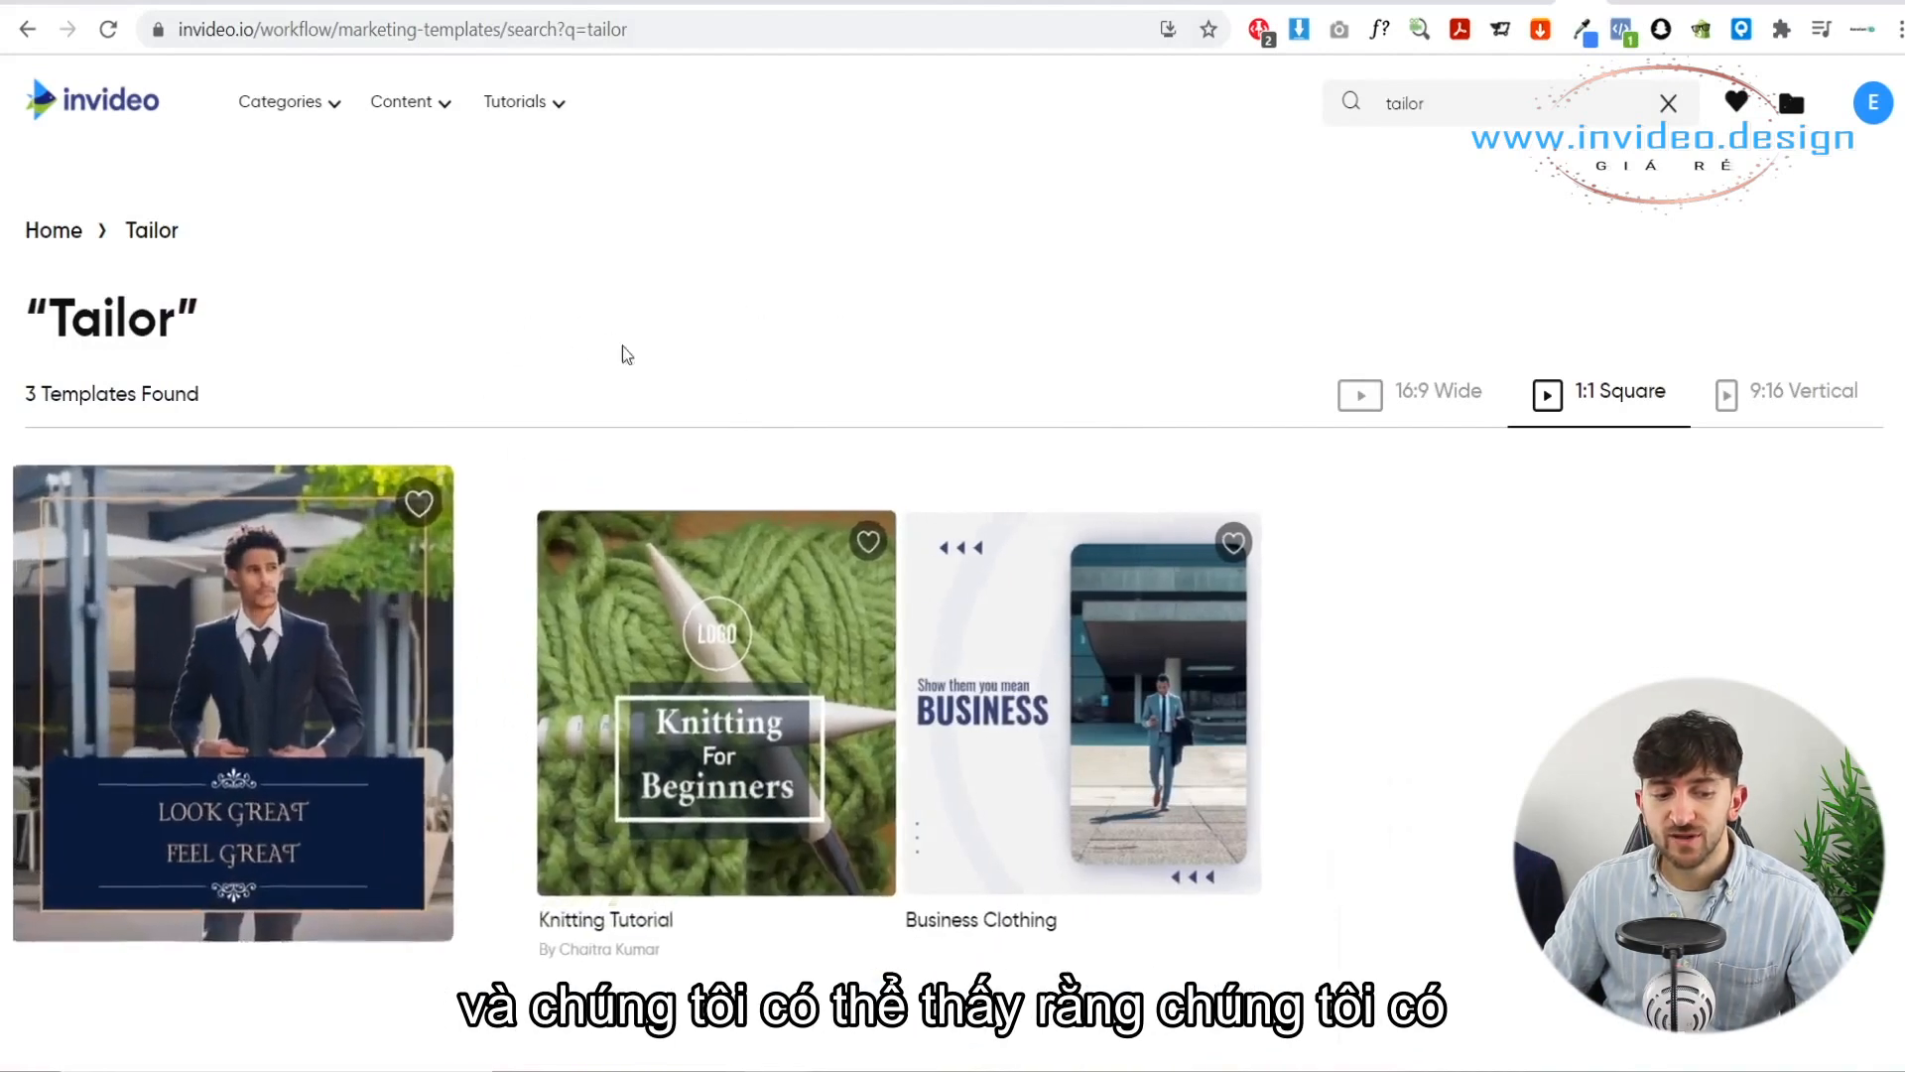
Step: Preview the Made-To-Measure Shirts & Suits Promo template and use it in Square format for a new video
click(268, 645)
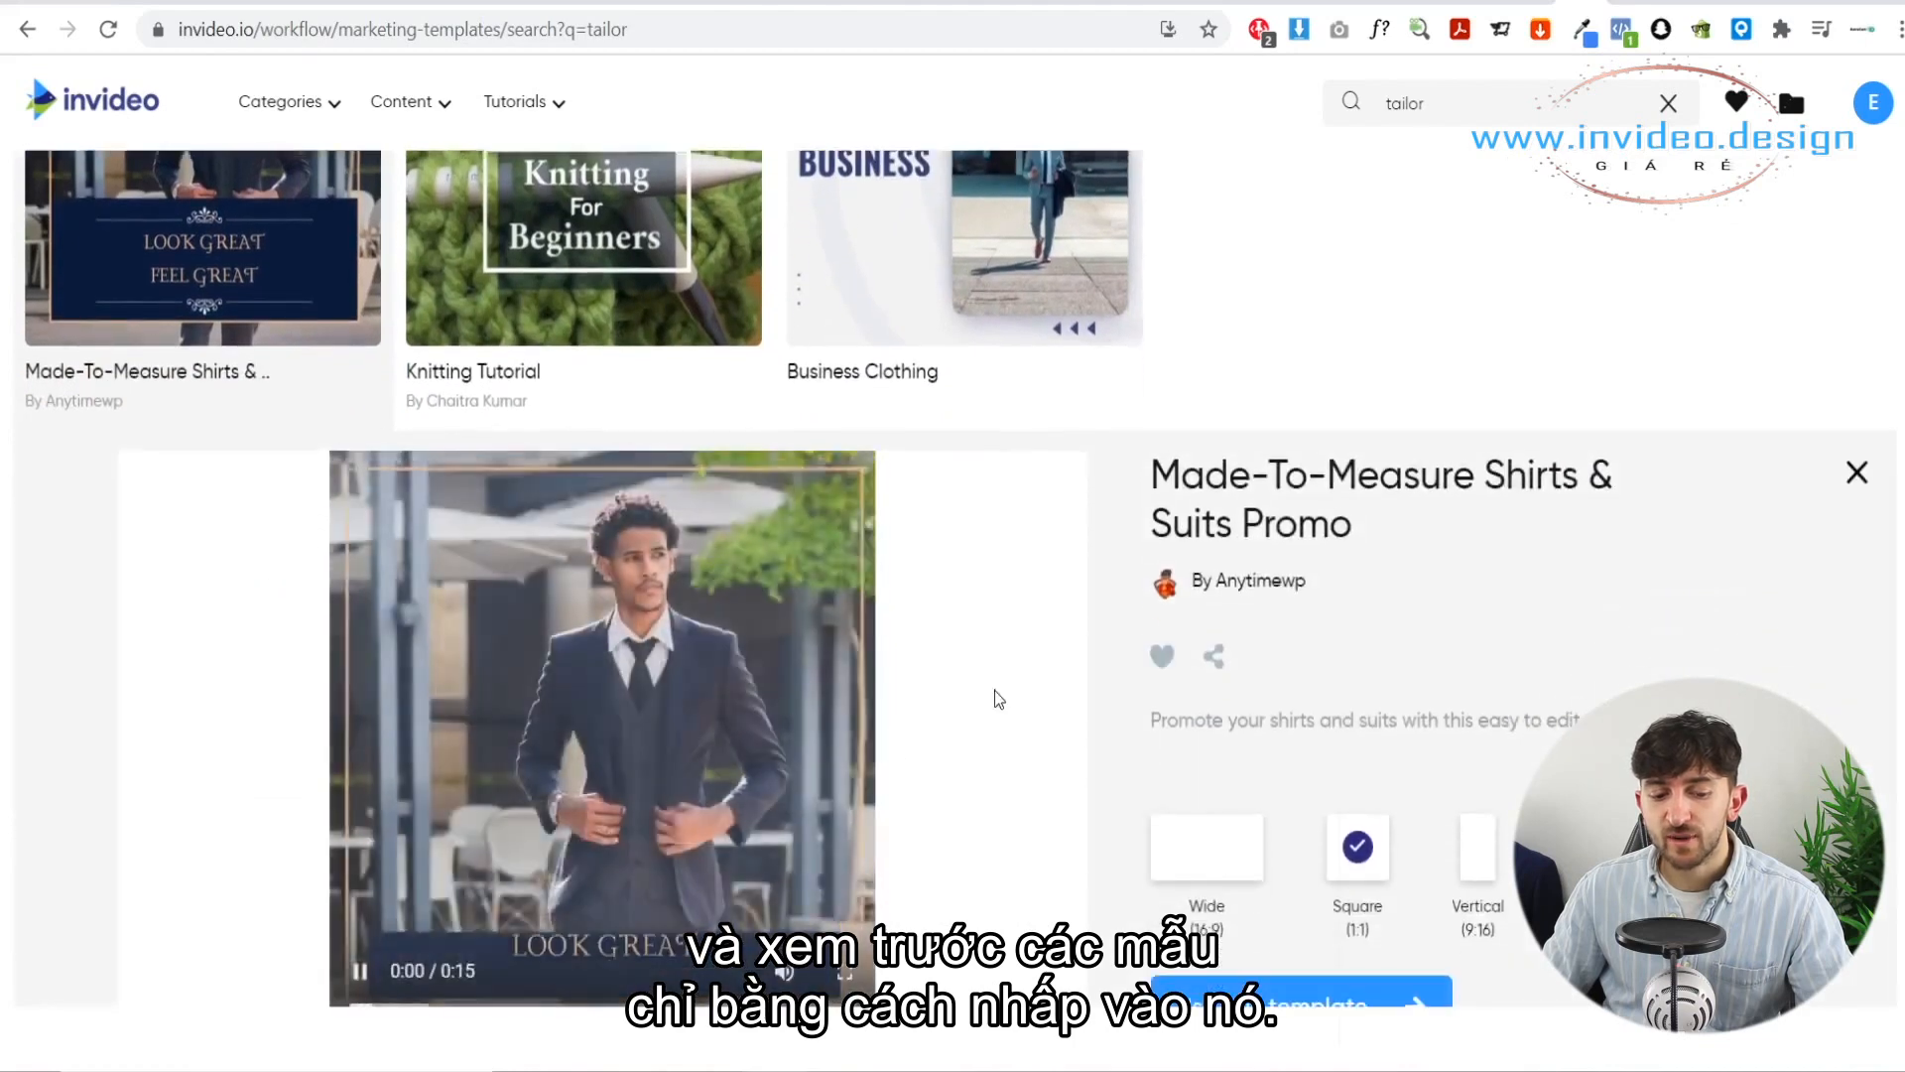
scroll(942, 744, down, 1)
click(678, 648)
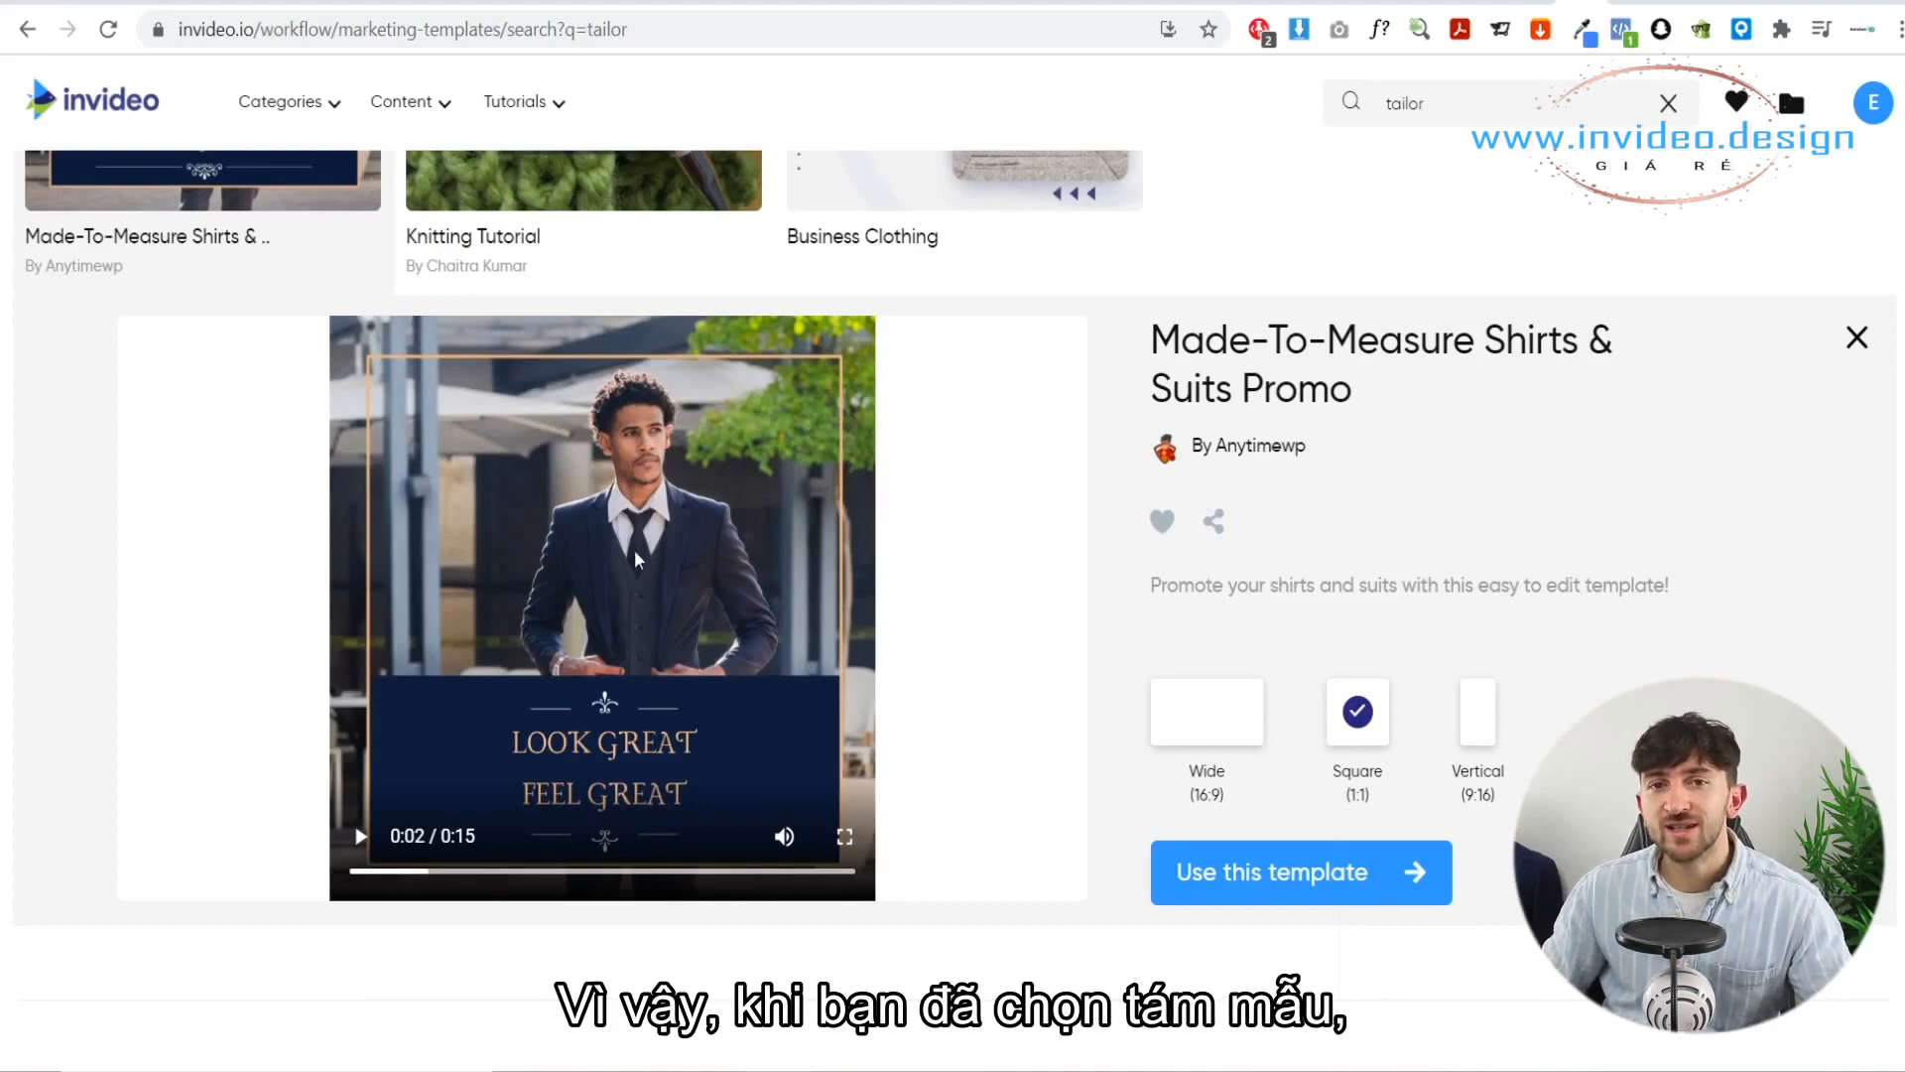
click(1335, 873)
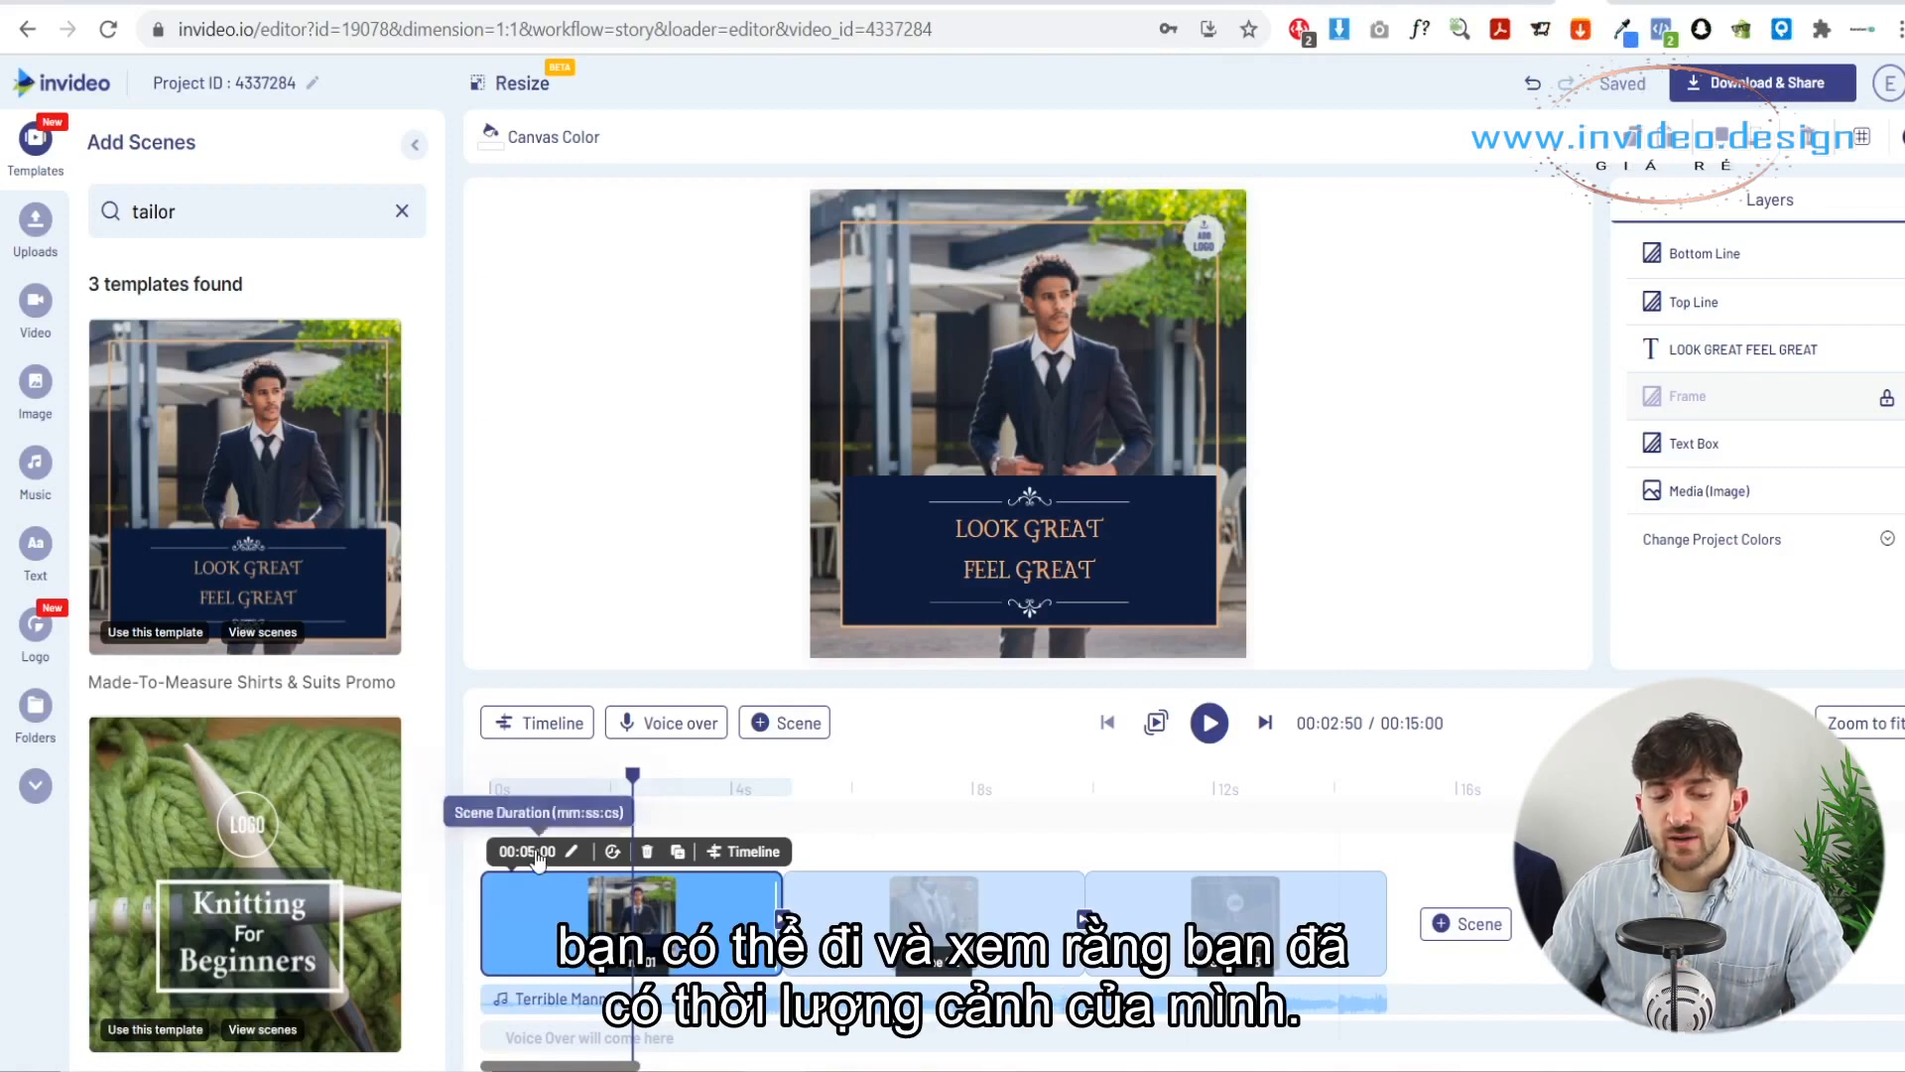
Step: Set the first scene's duration to 5 seconds, check the second scene and return to the first
click(541, 853)
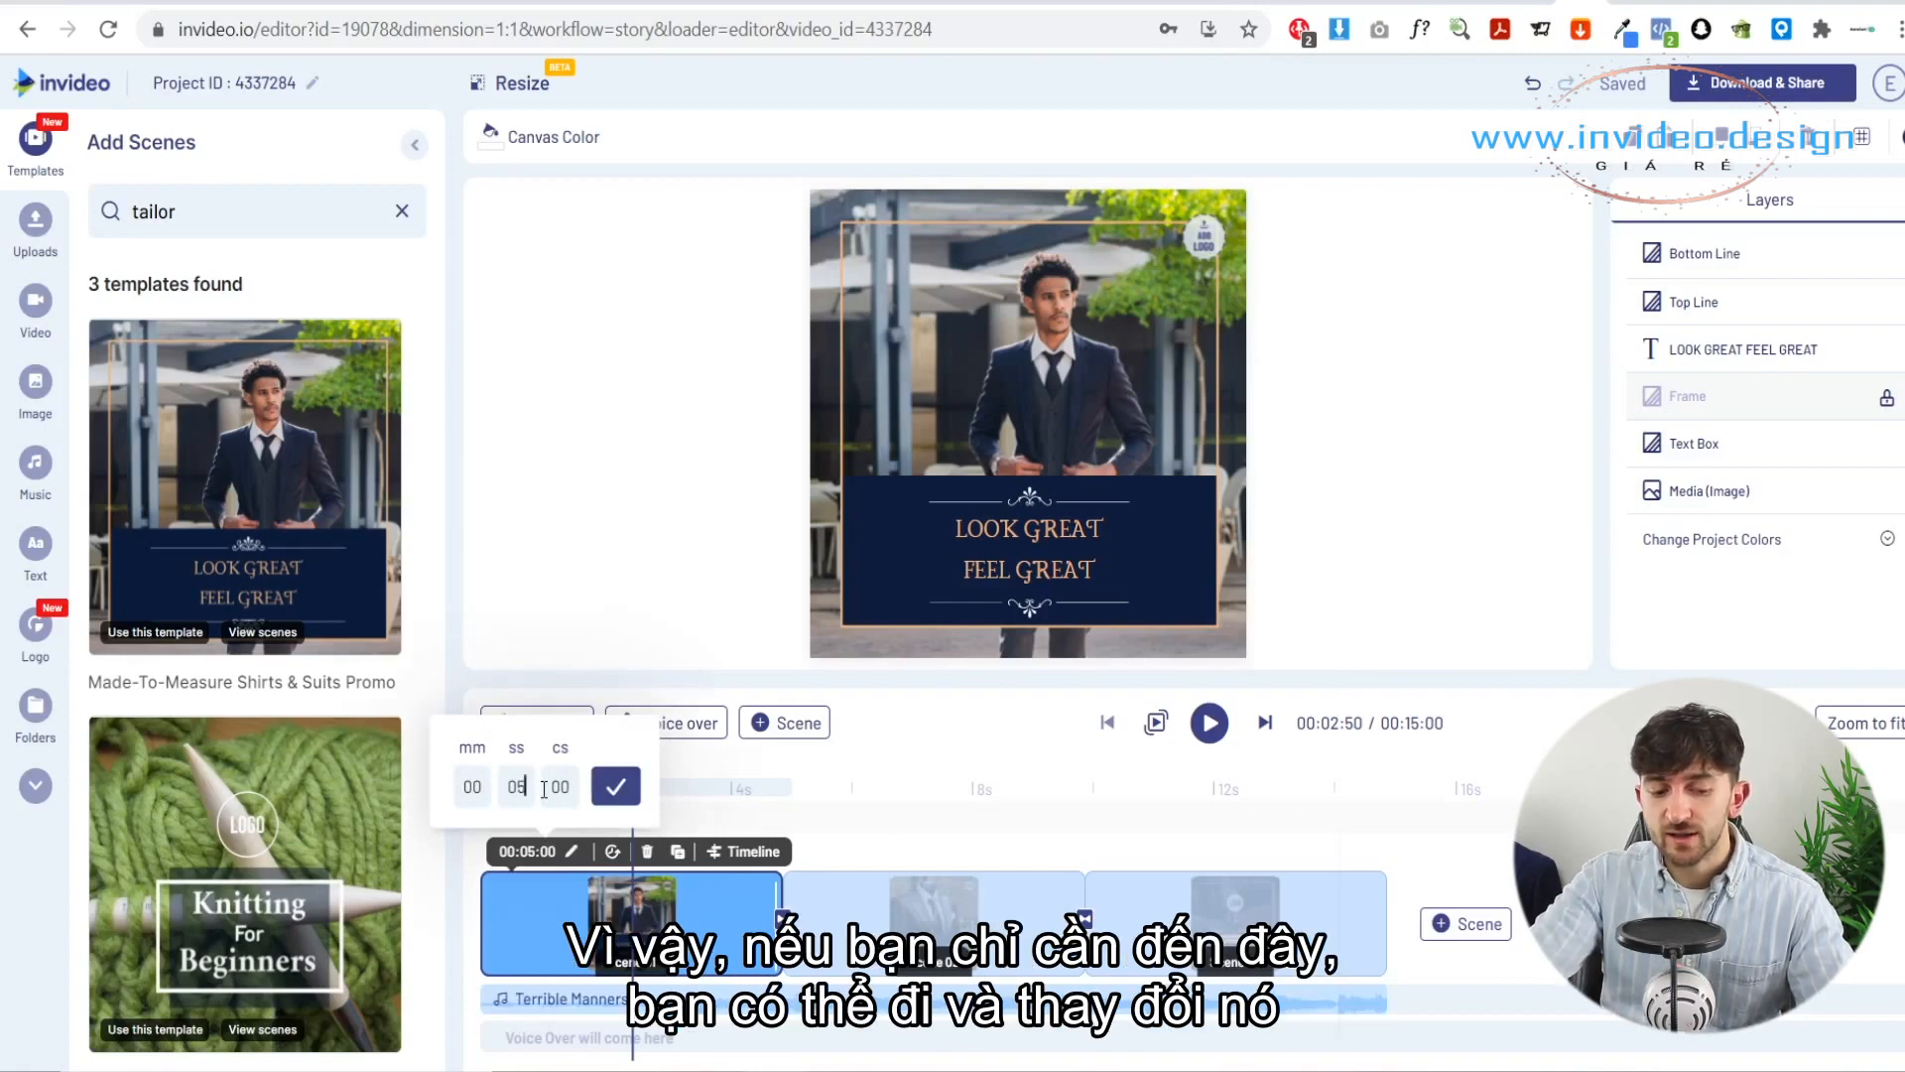
text(5)
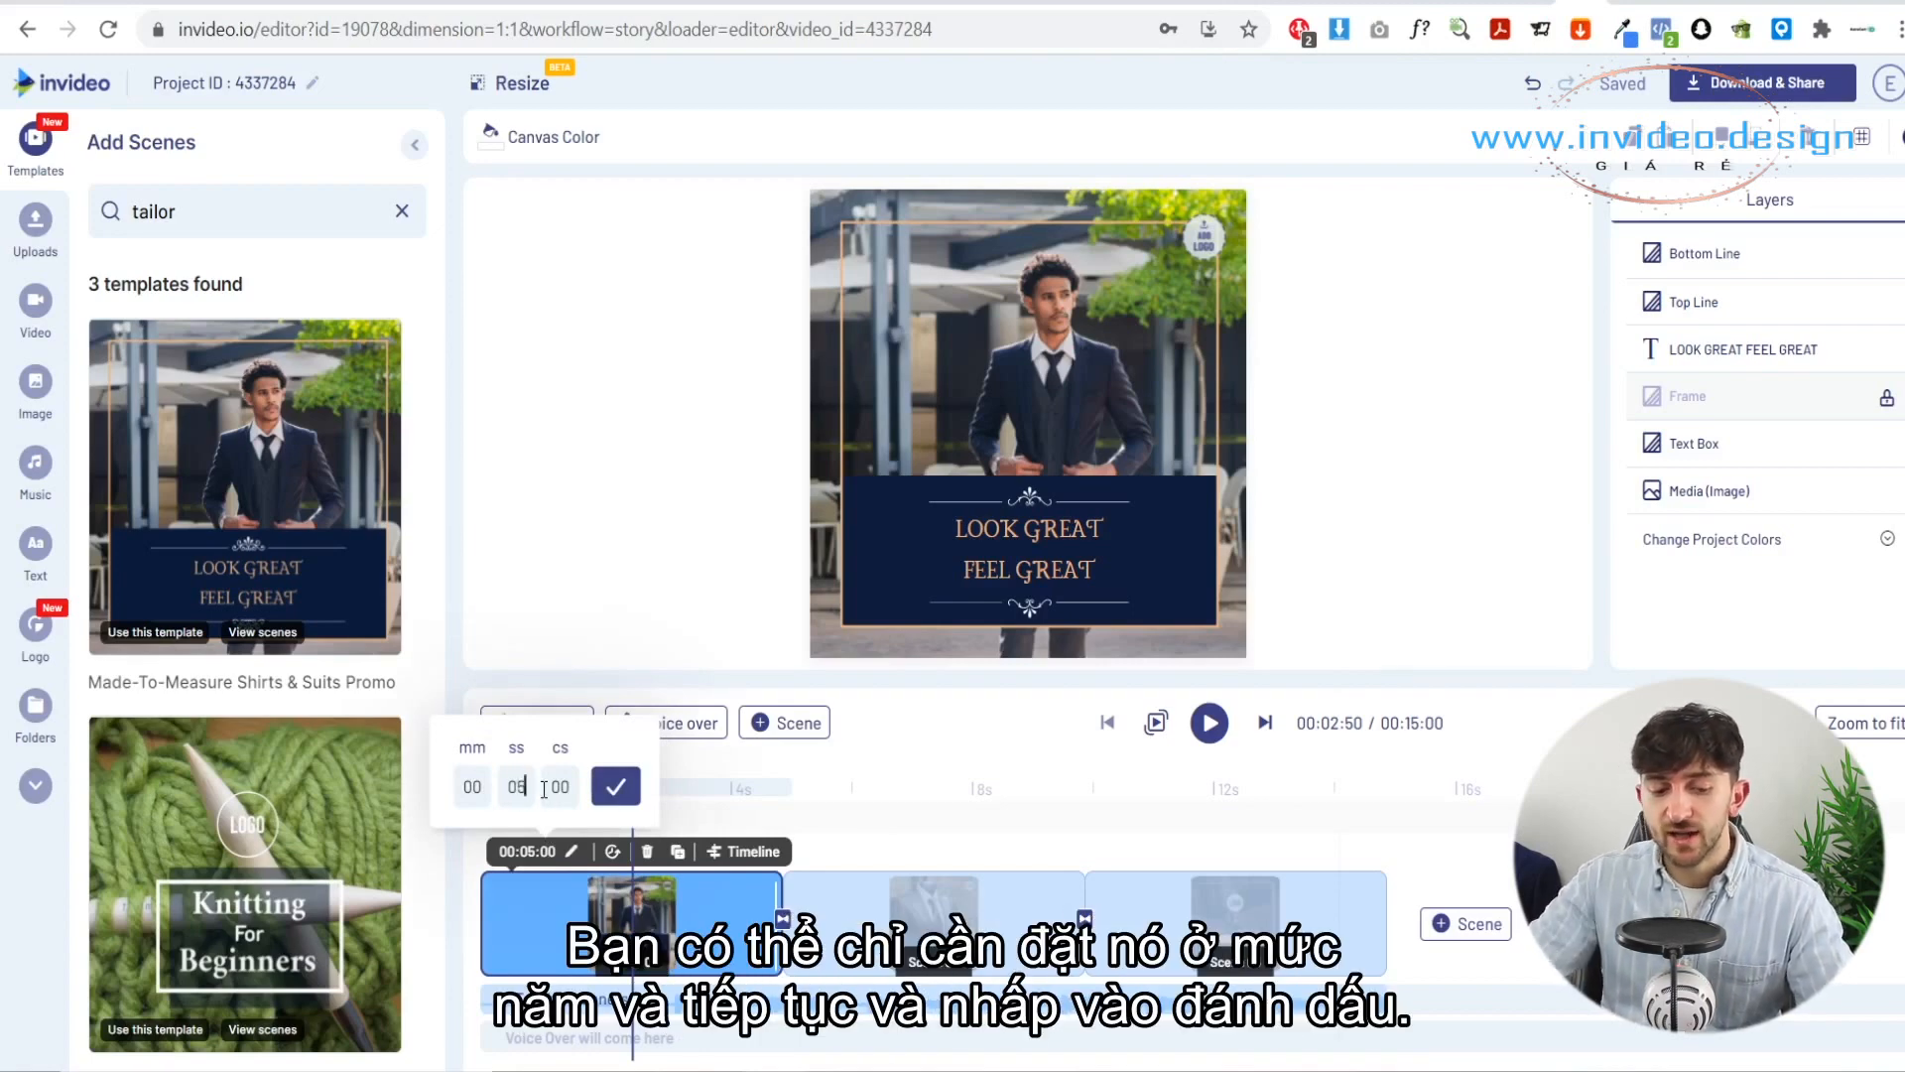
click(598, 798)
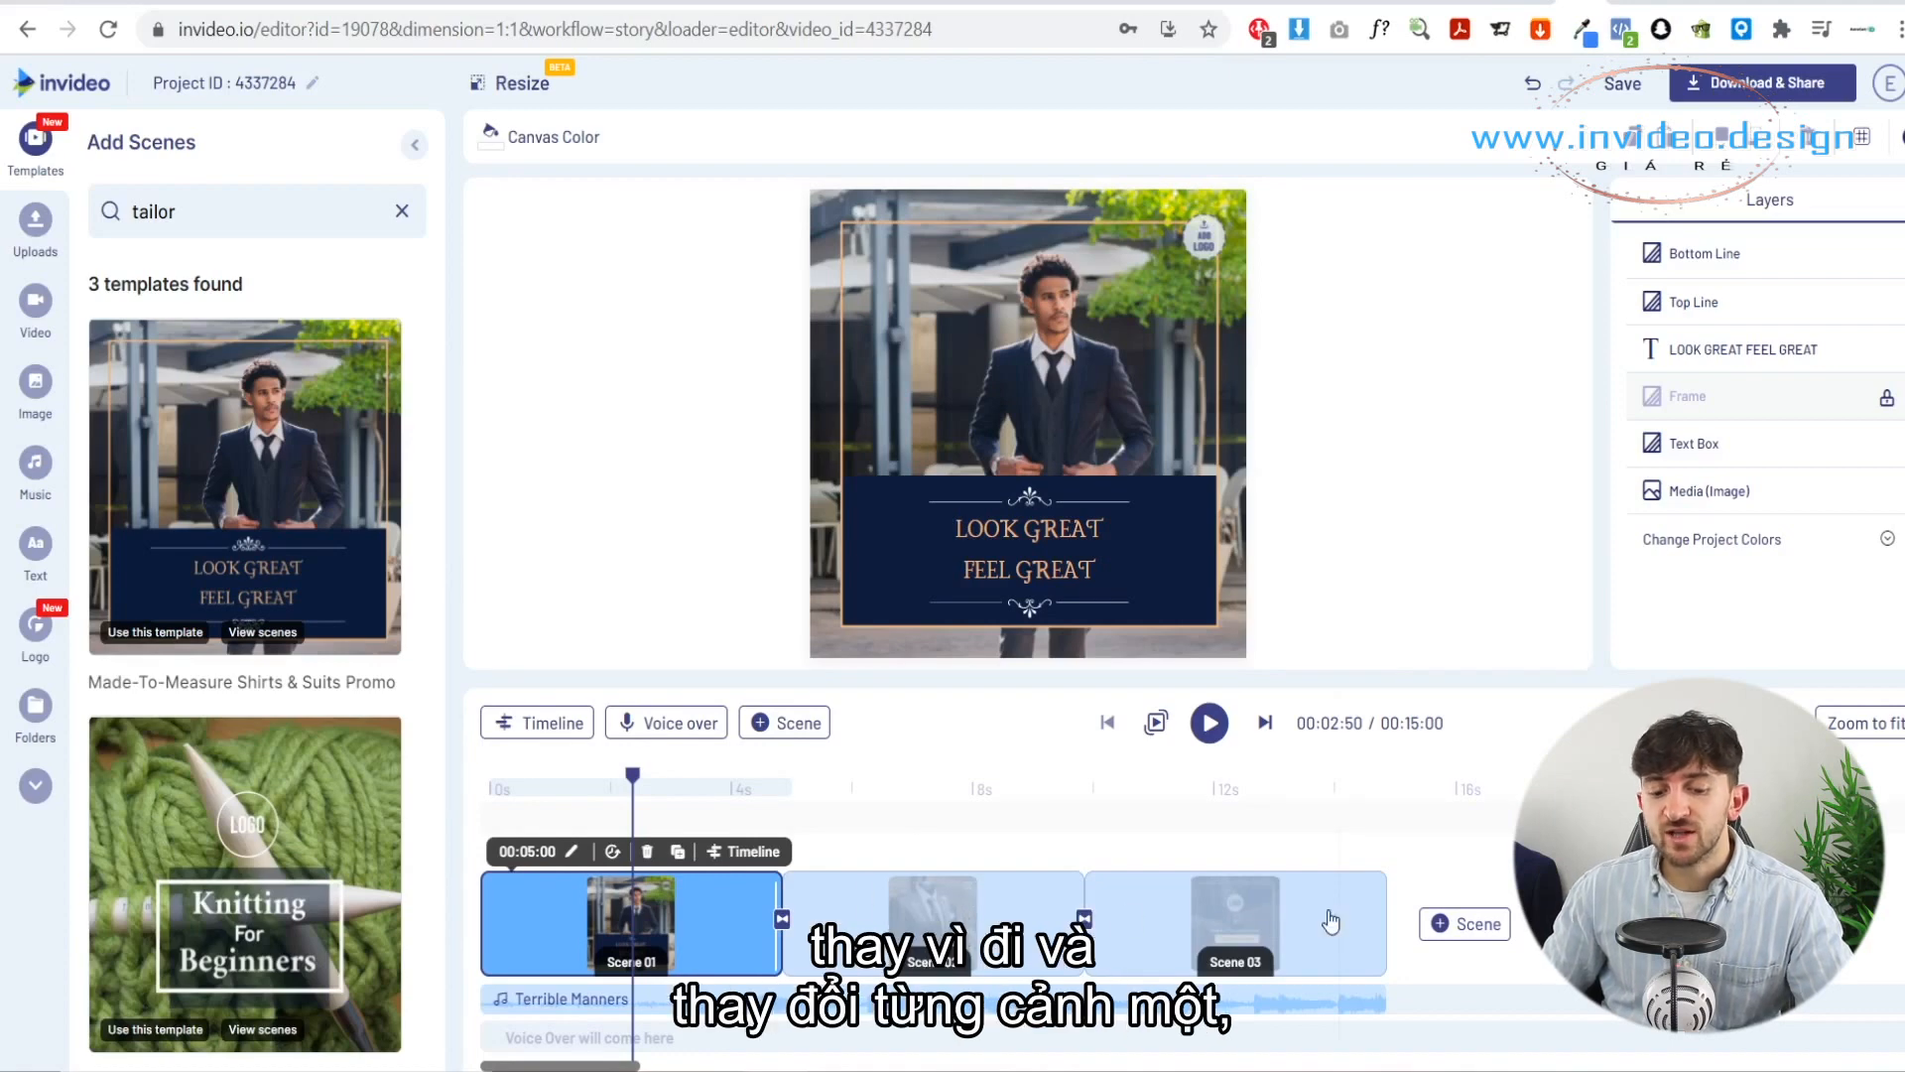
click(1007, 907)
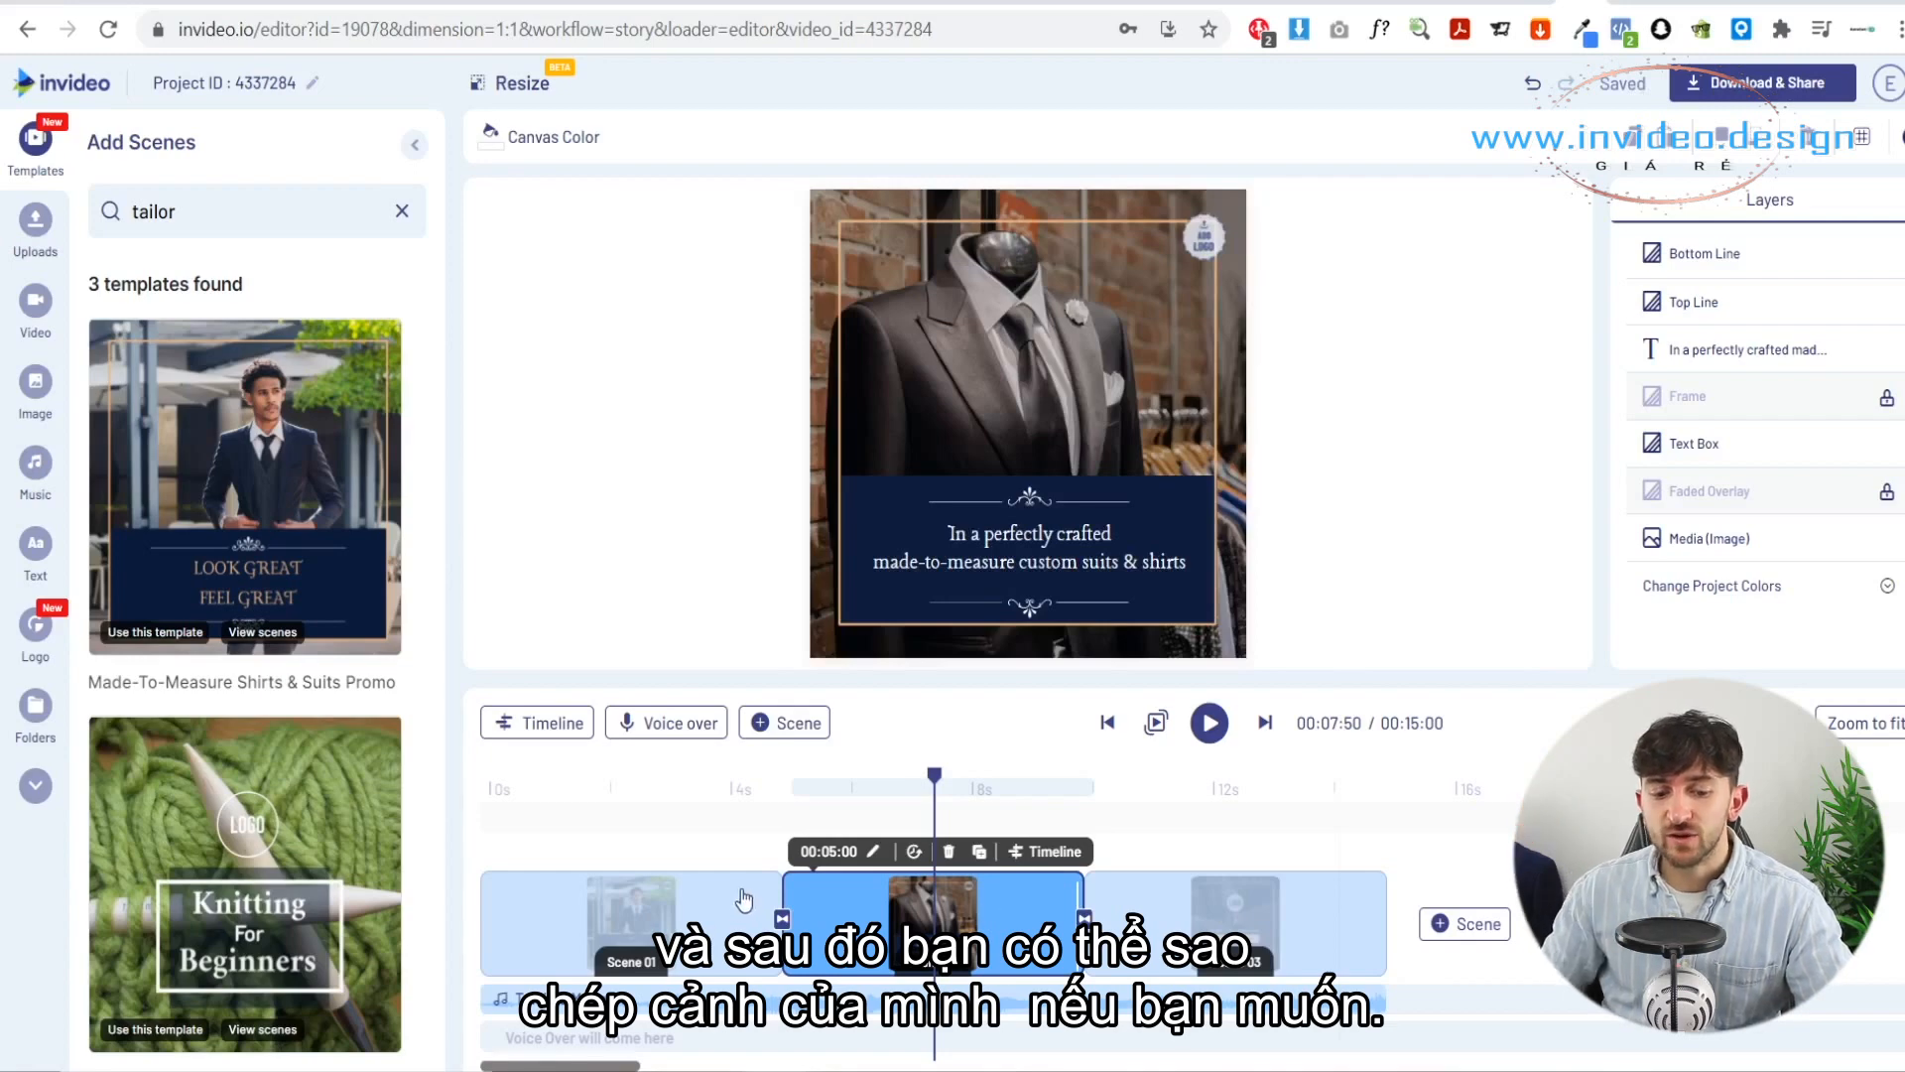
click(715, 911)
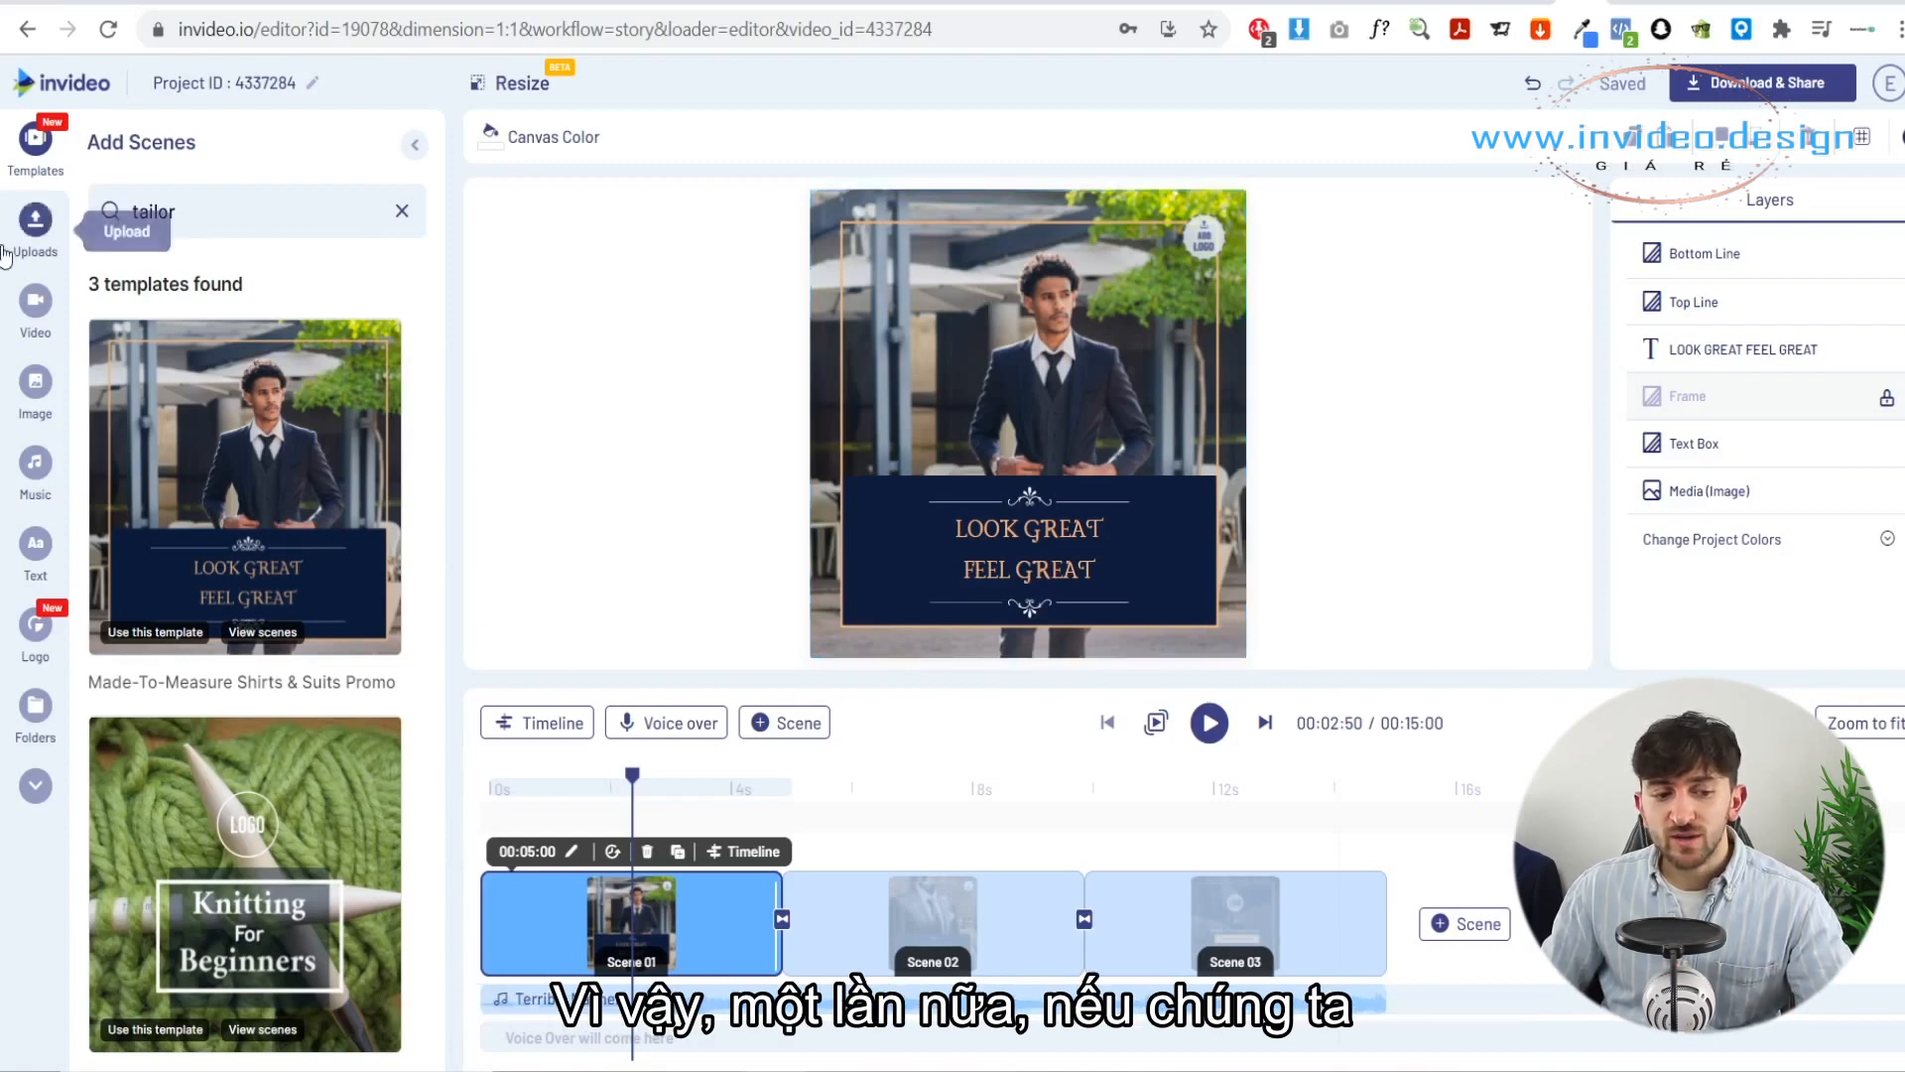
Step: Search the stock videos for "tailor" and try replacing the first scene's image with the iStock clip of a man being fitted
click(36, 300)
click(215, 197)
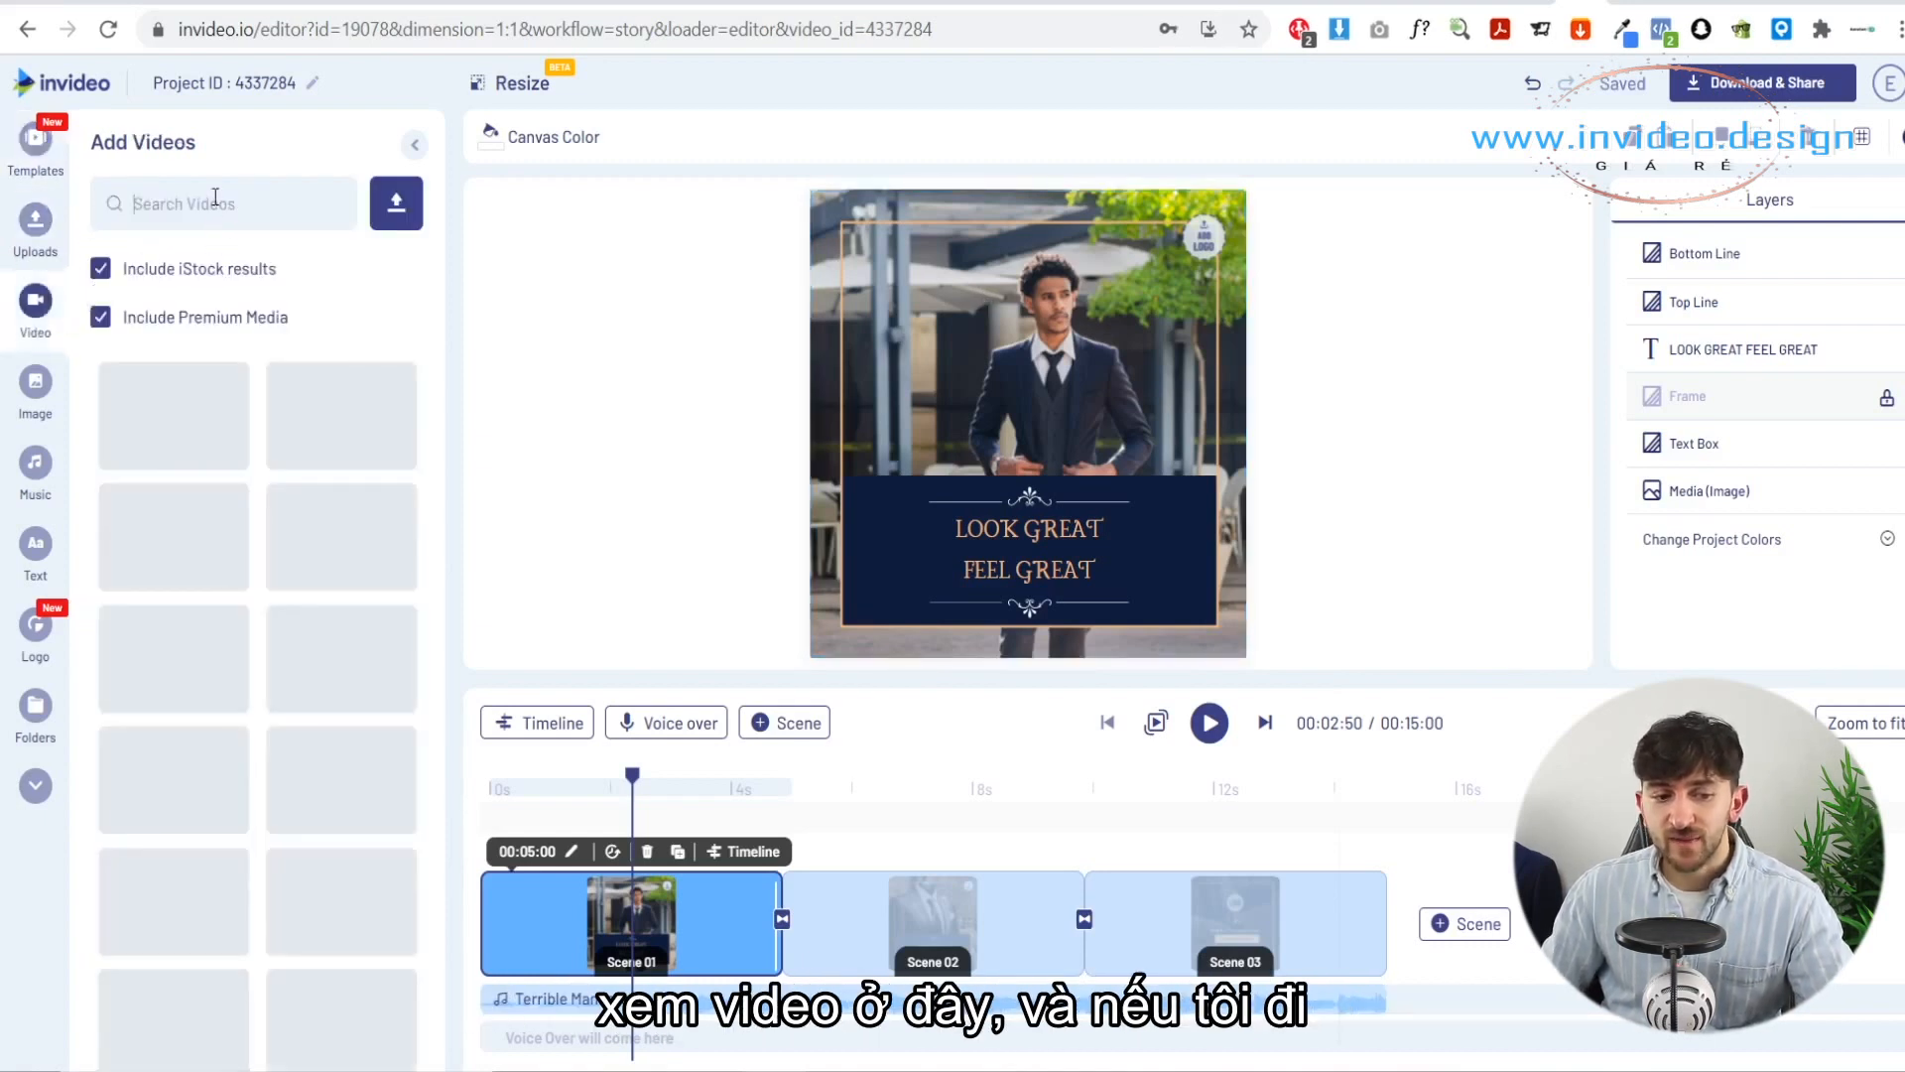
text(tailor)
key(Return)
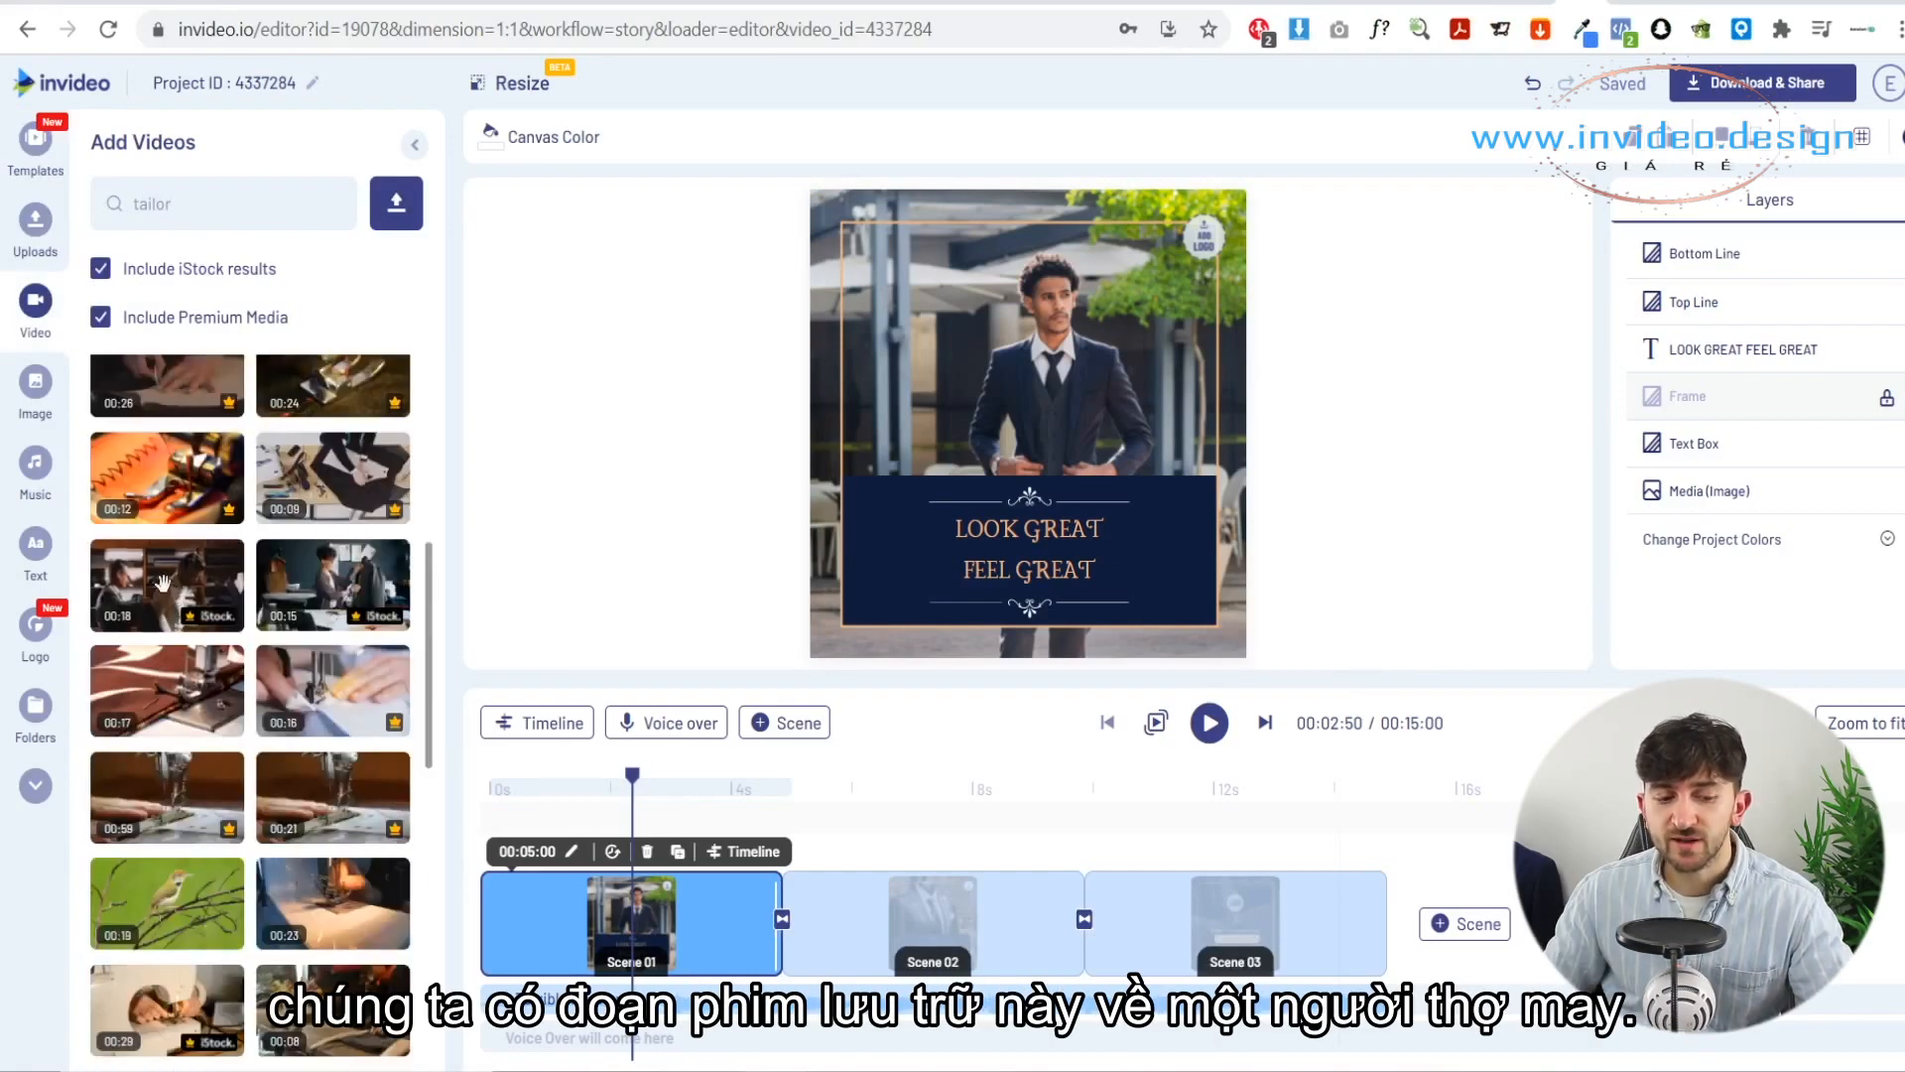
drag(134, 592, 839, 283)
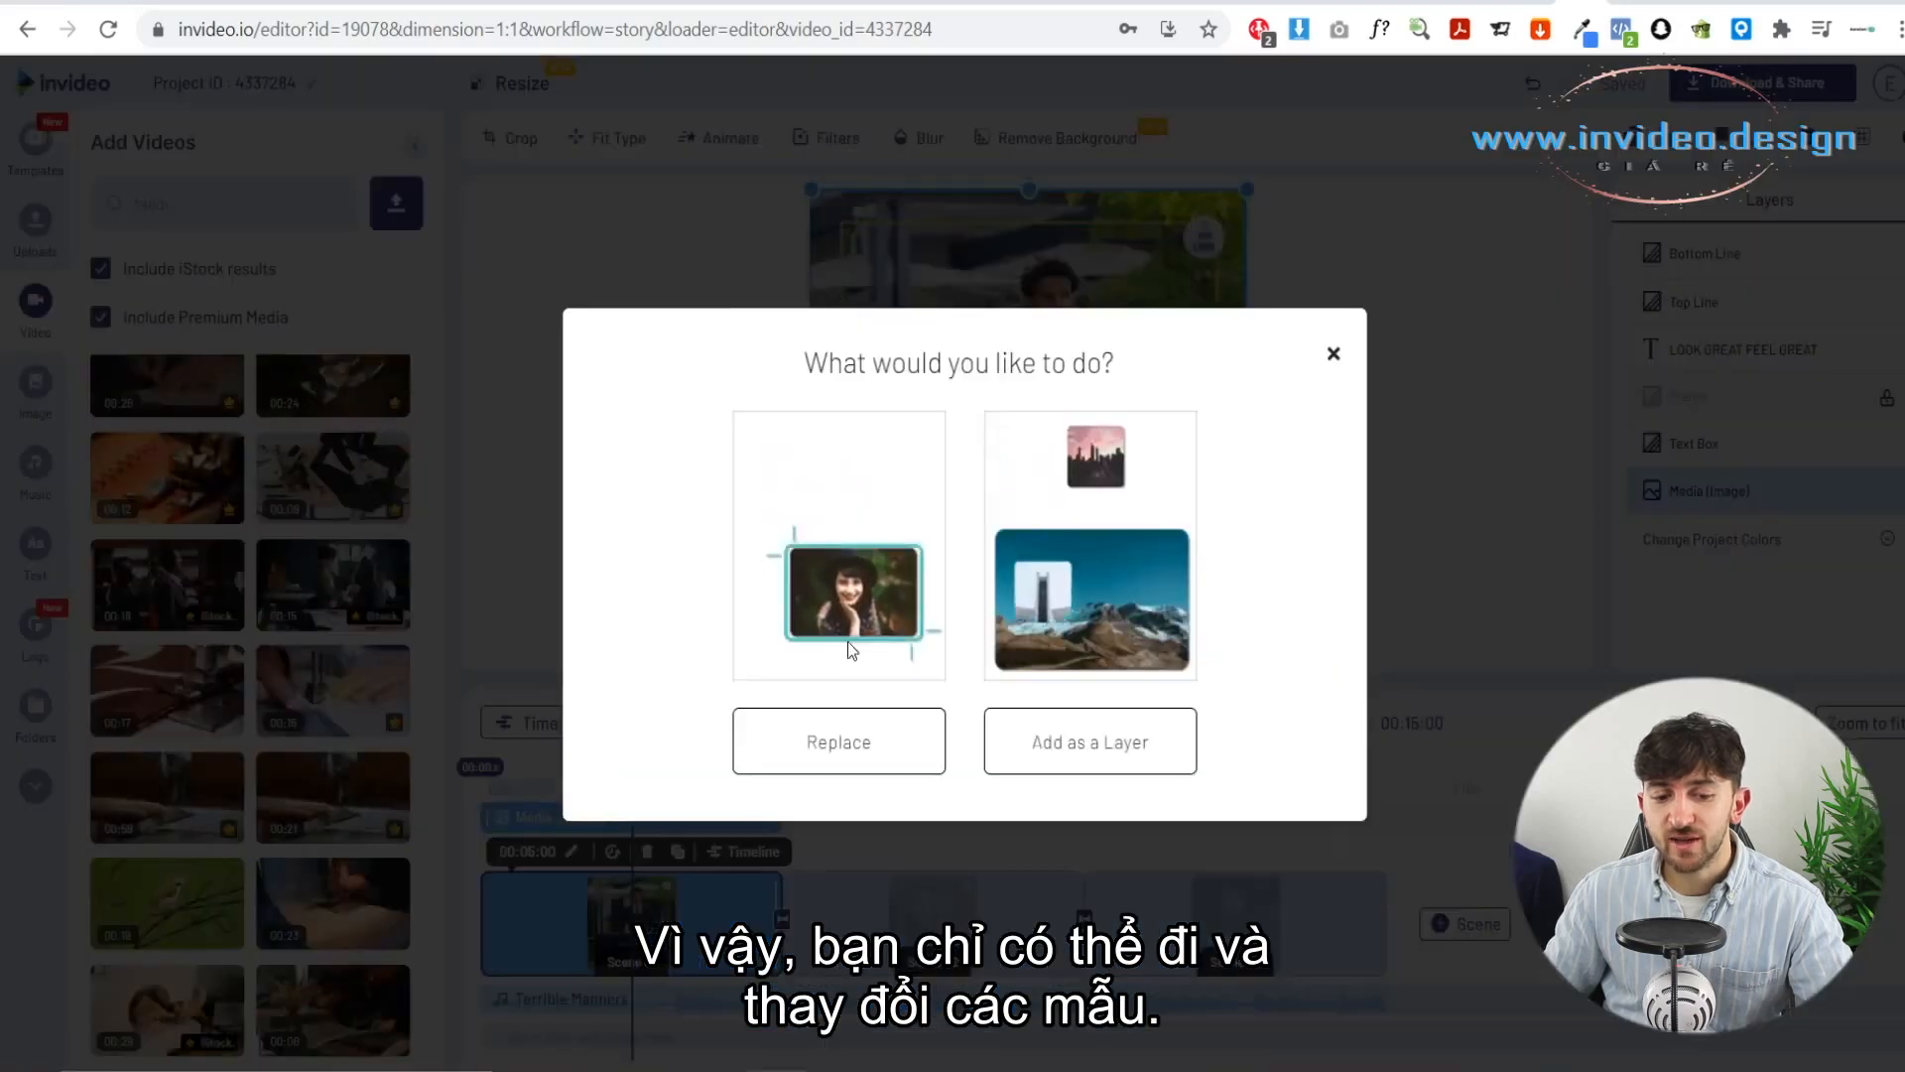
click(841, 735)
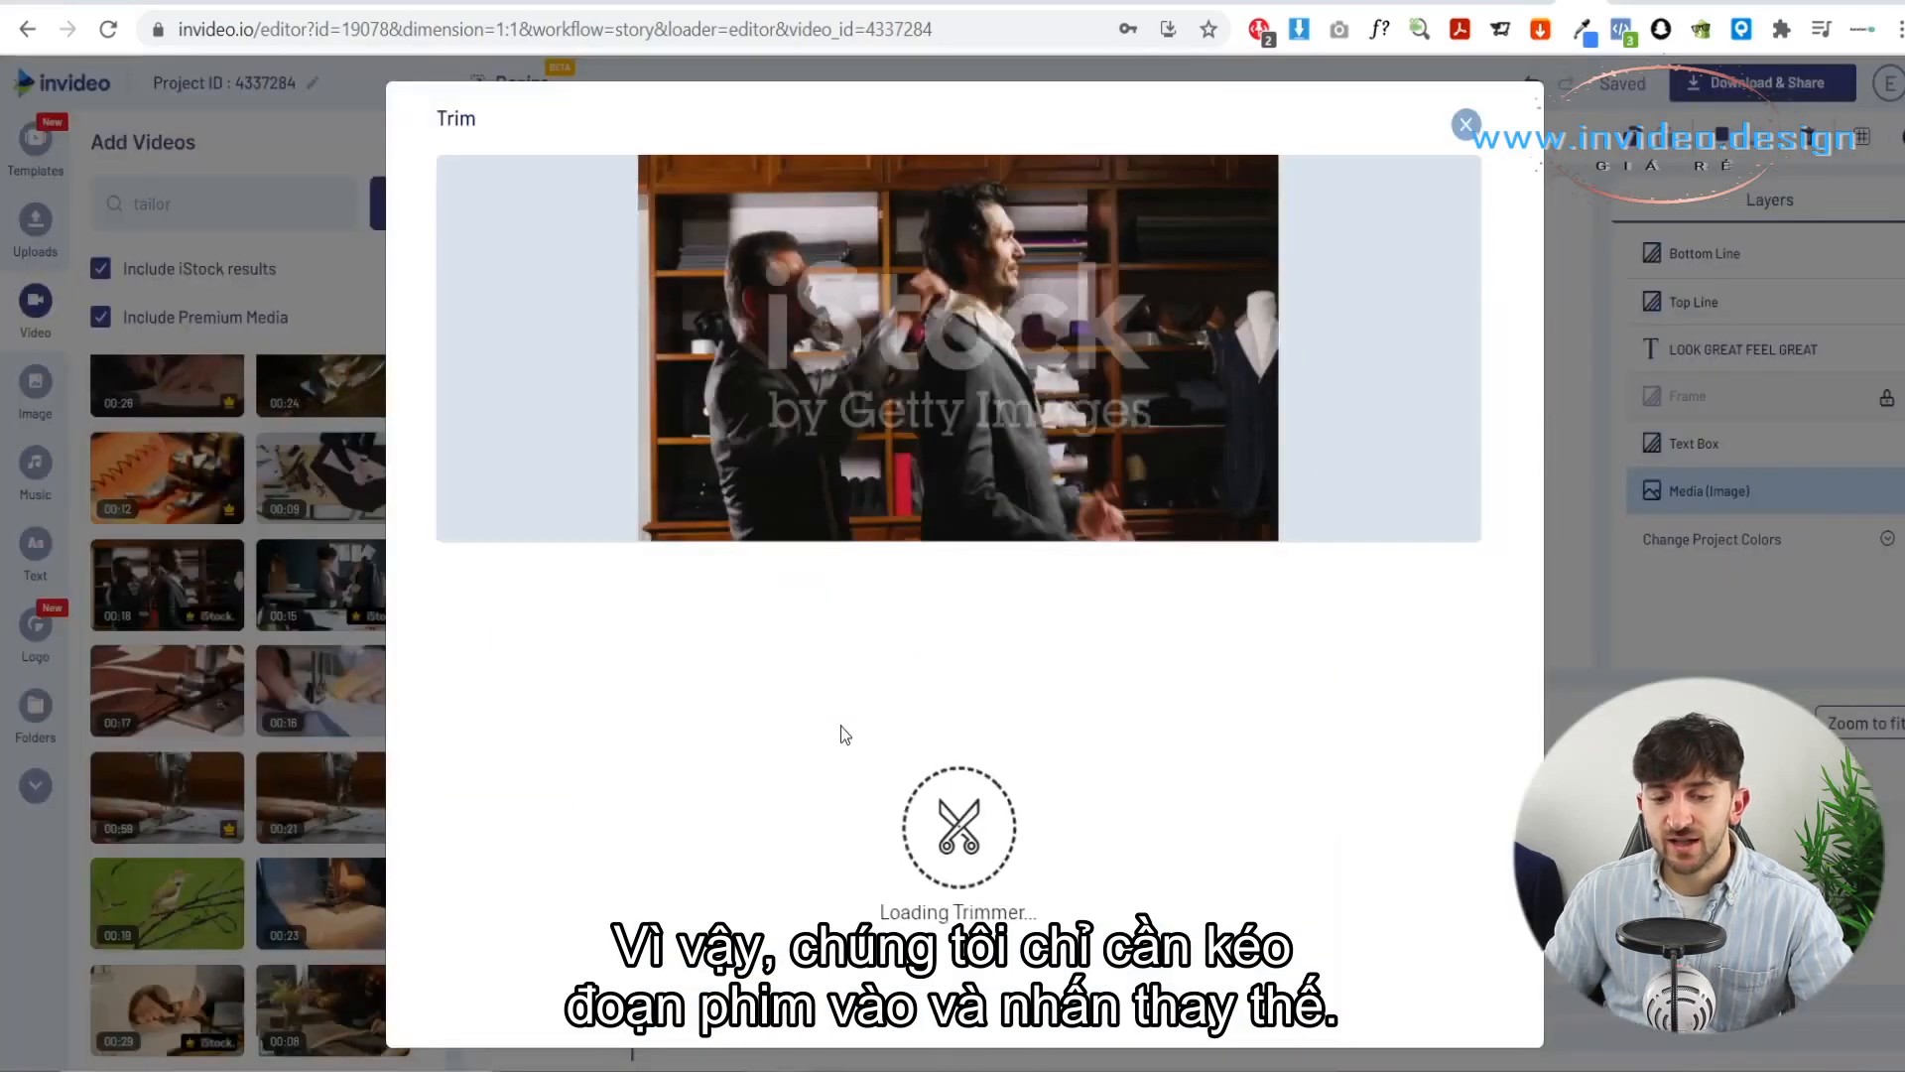
Step: Trim the replacement clip from 00:05:00 to 00:10:00, apply it, and undo the media replacement
drag(484, 558, 742, 556)
drag(489, 774, 744, 766)
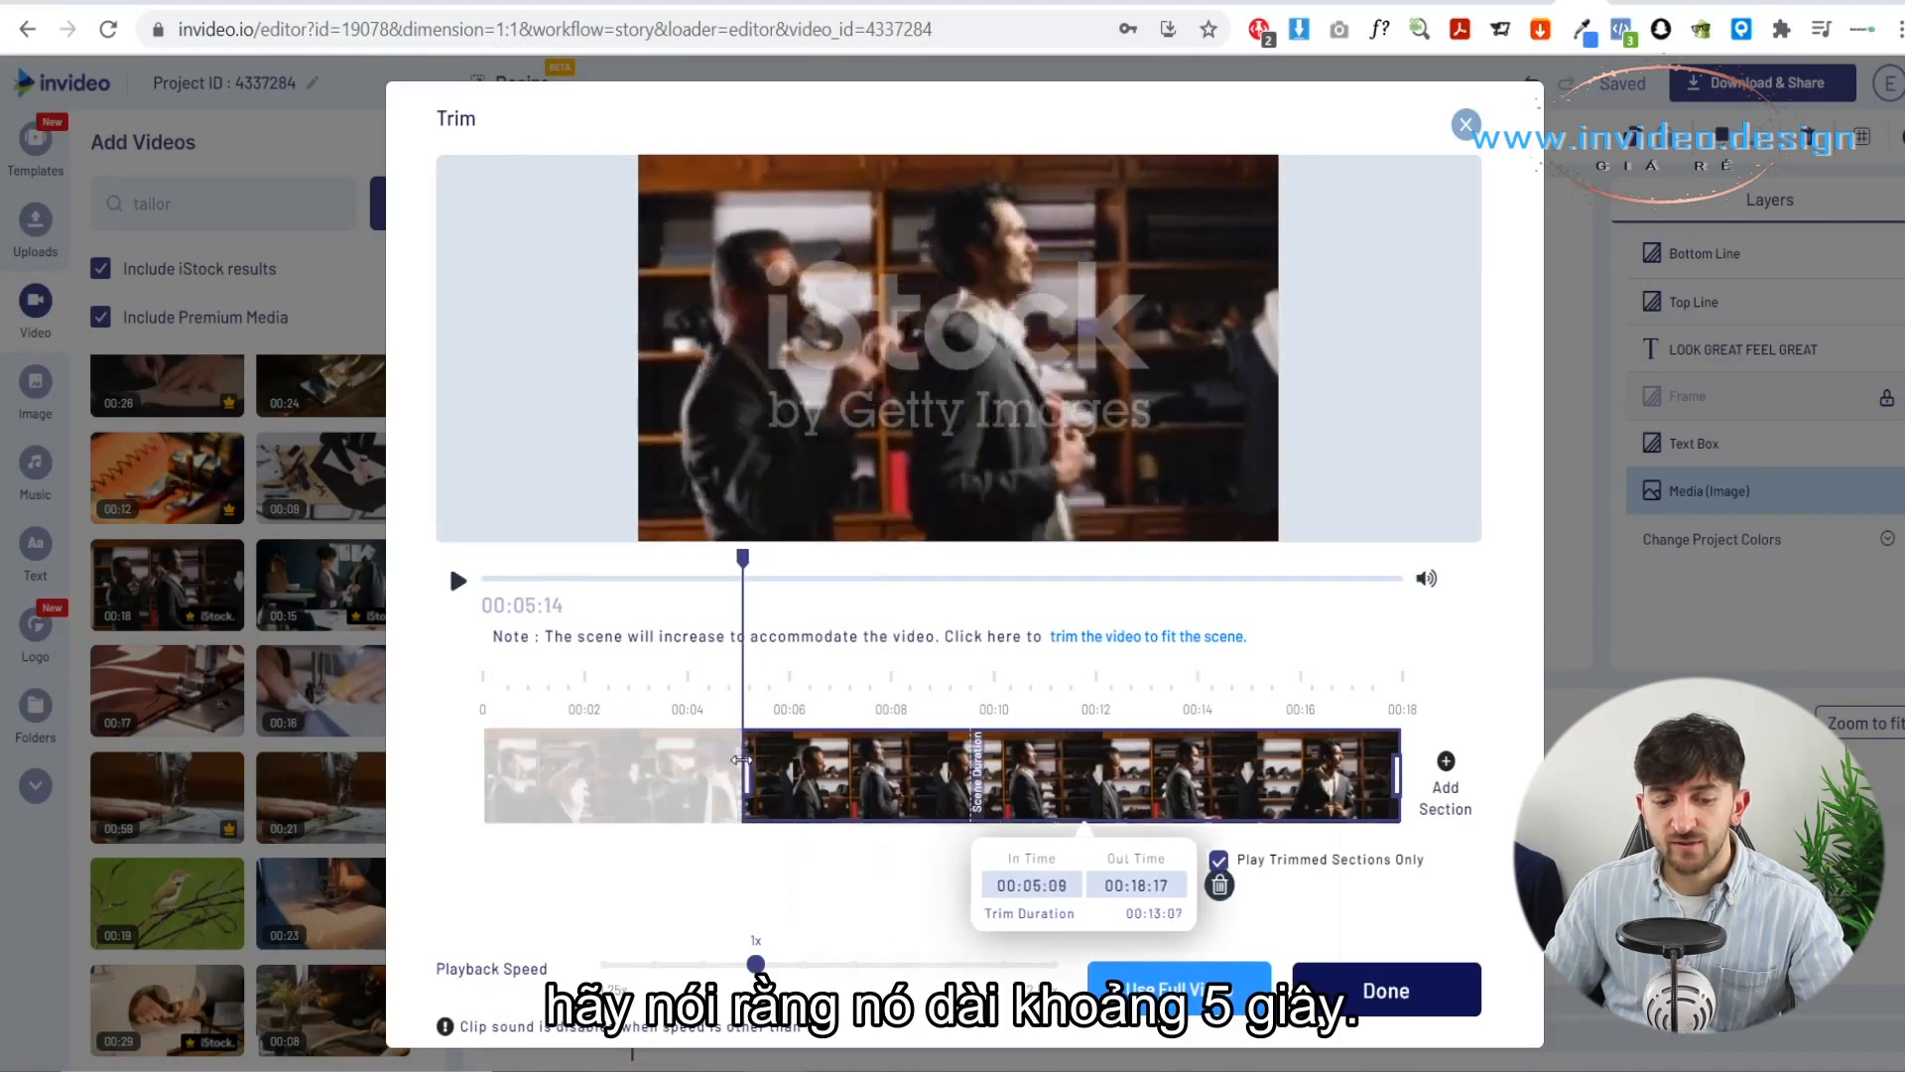
click(1053, 885)
double_click(1045, 883)
text(00)
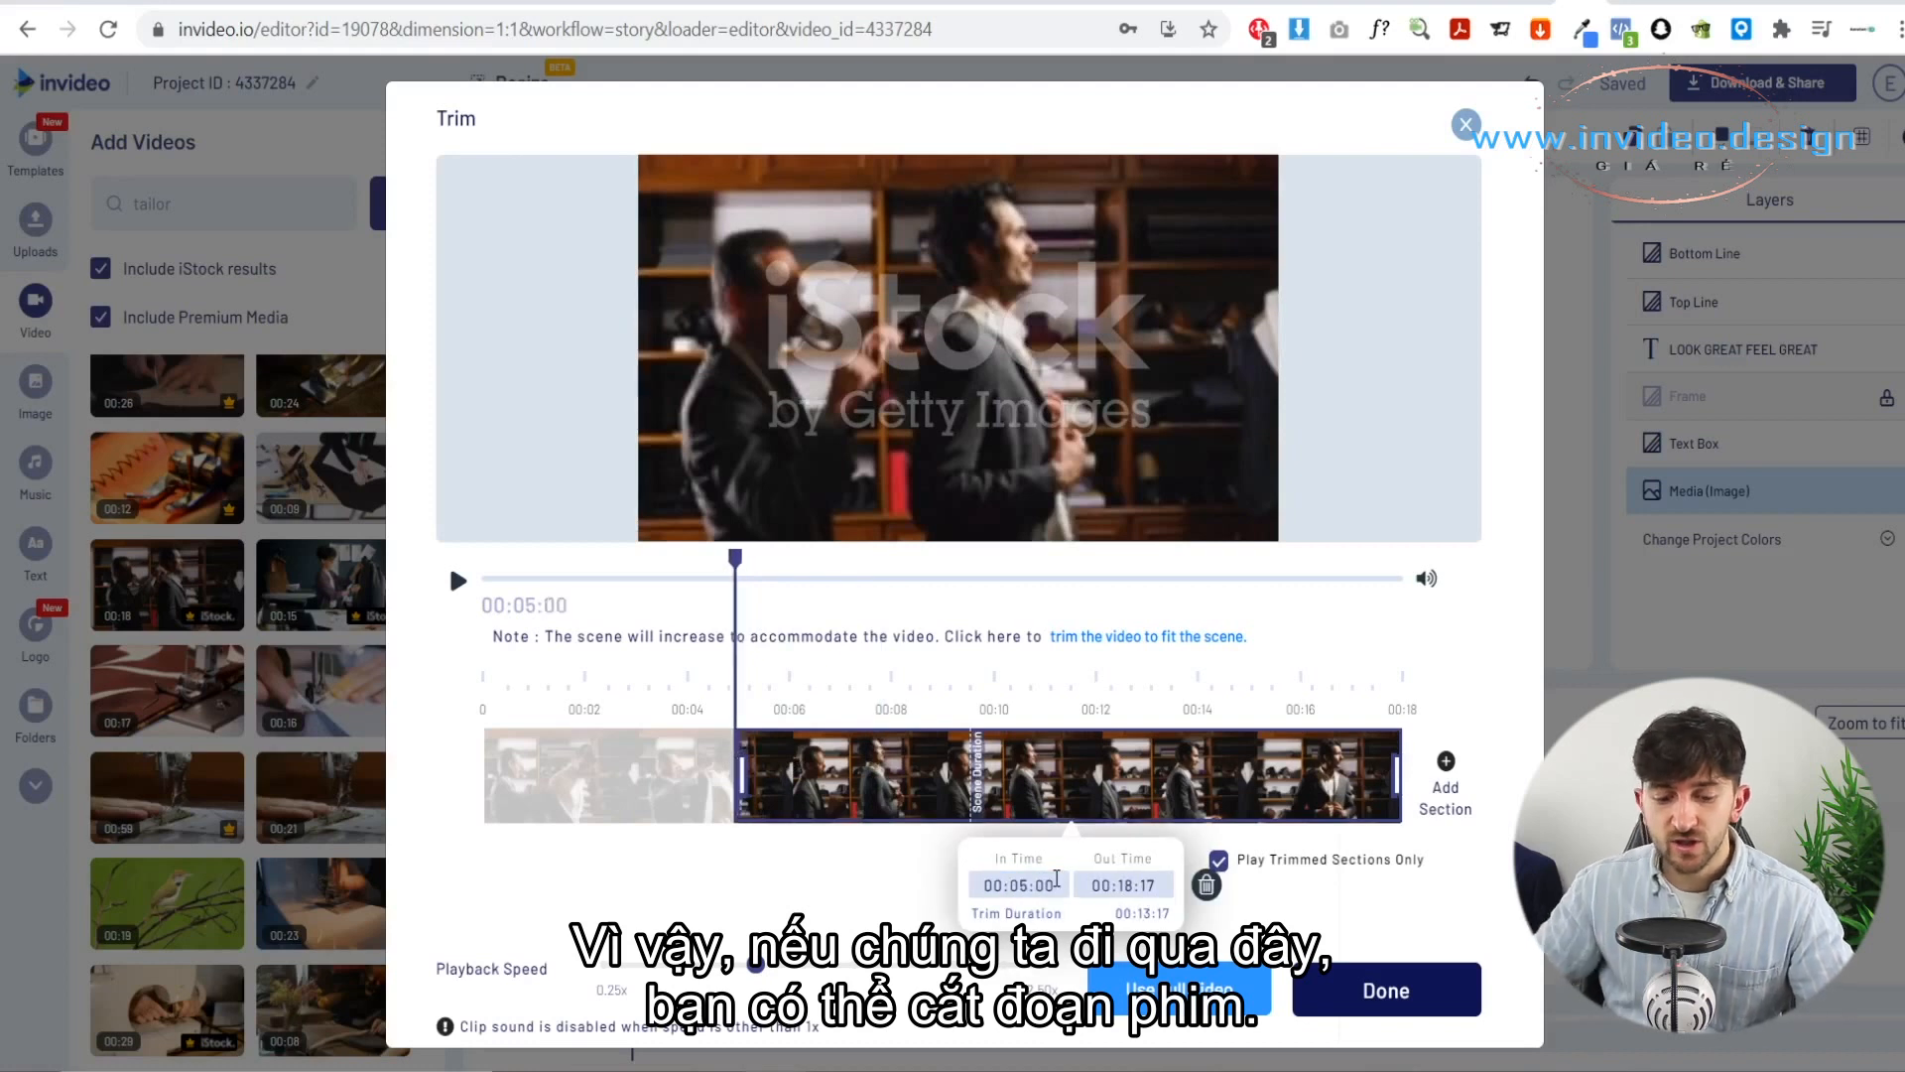
double_click(1125, 883)
text(10)
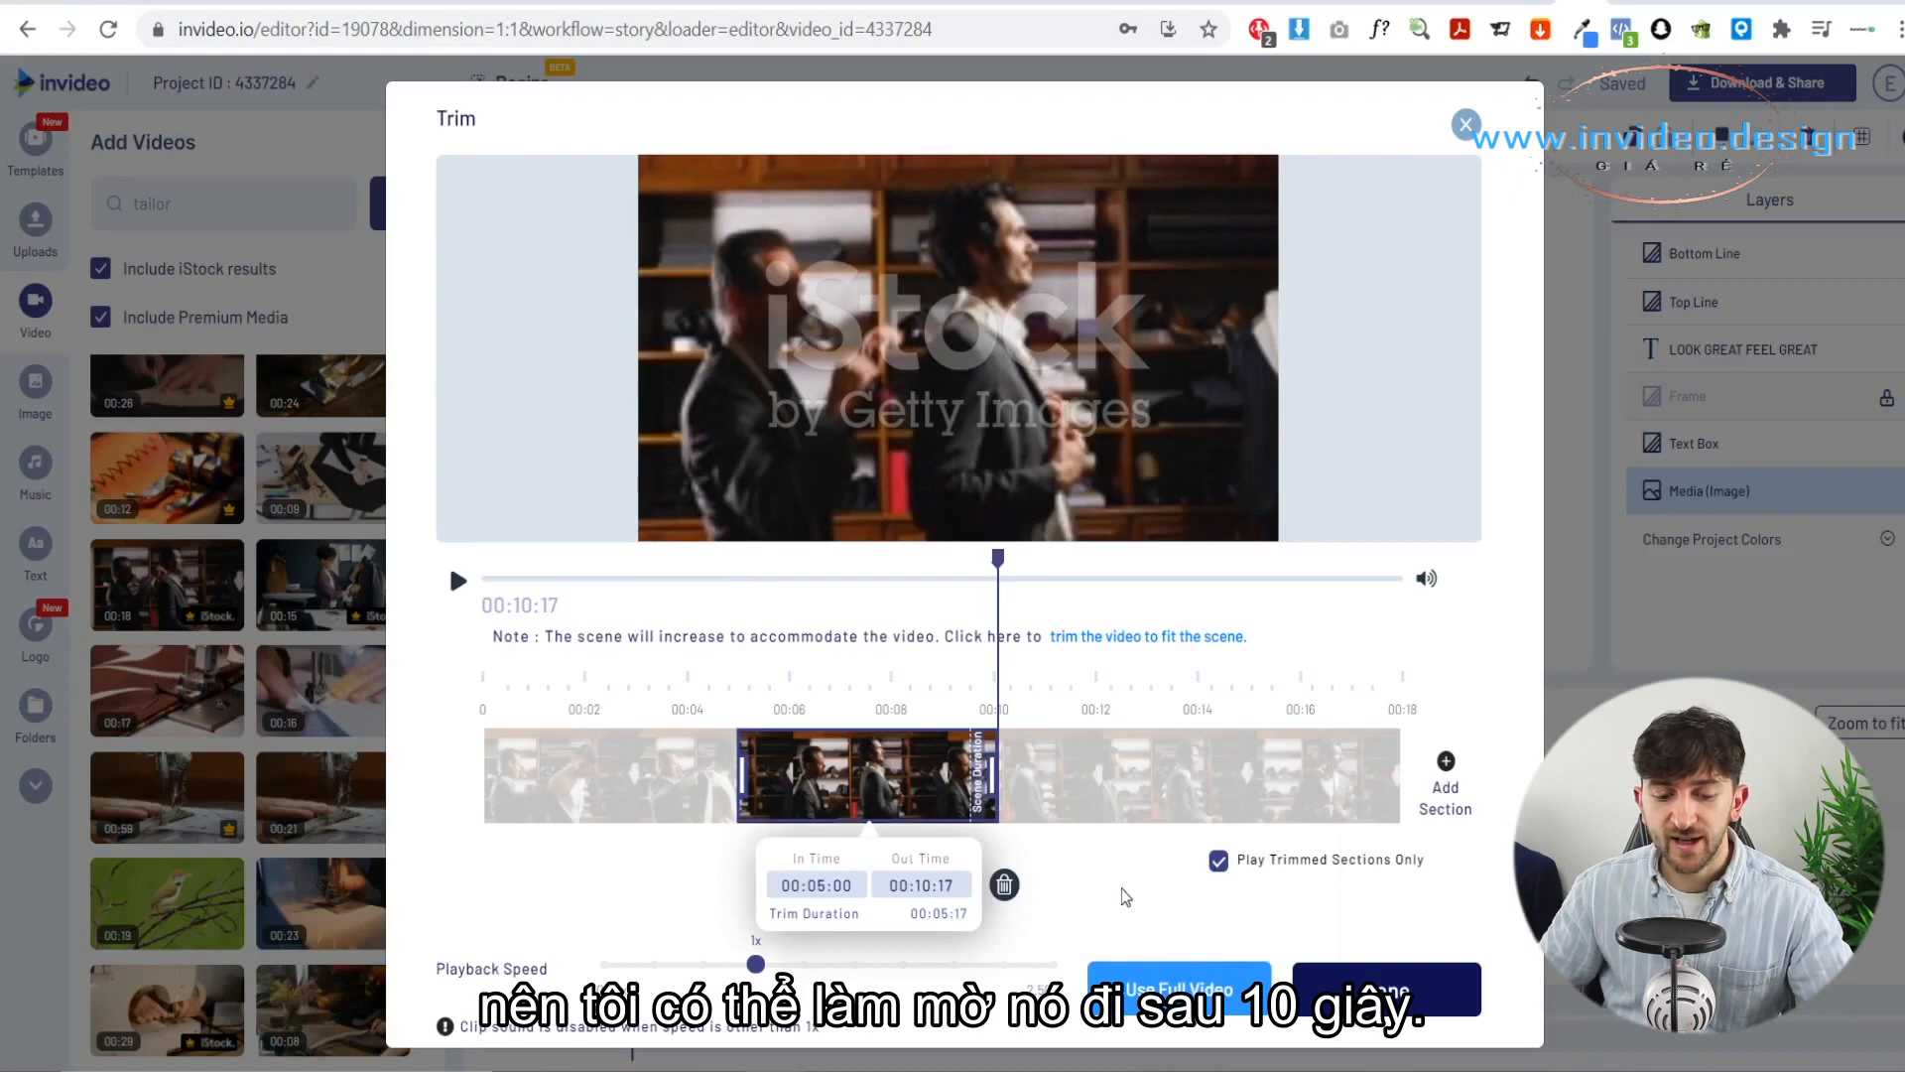
double_click(953, 886)
text(00)
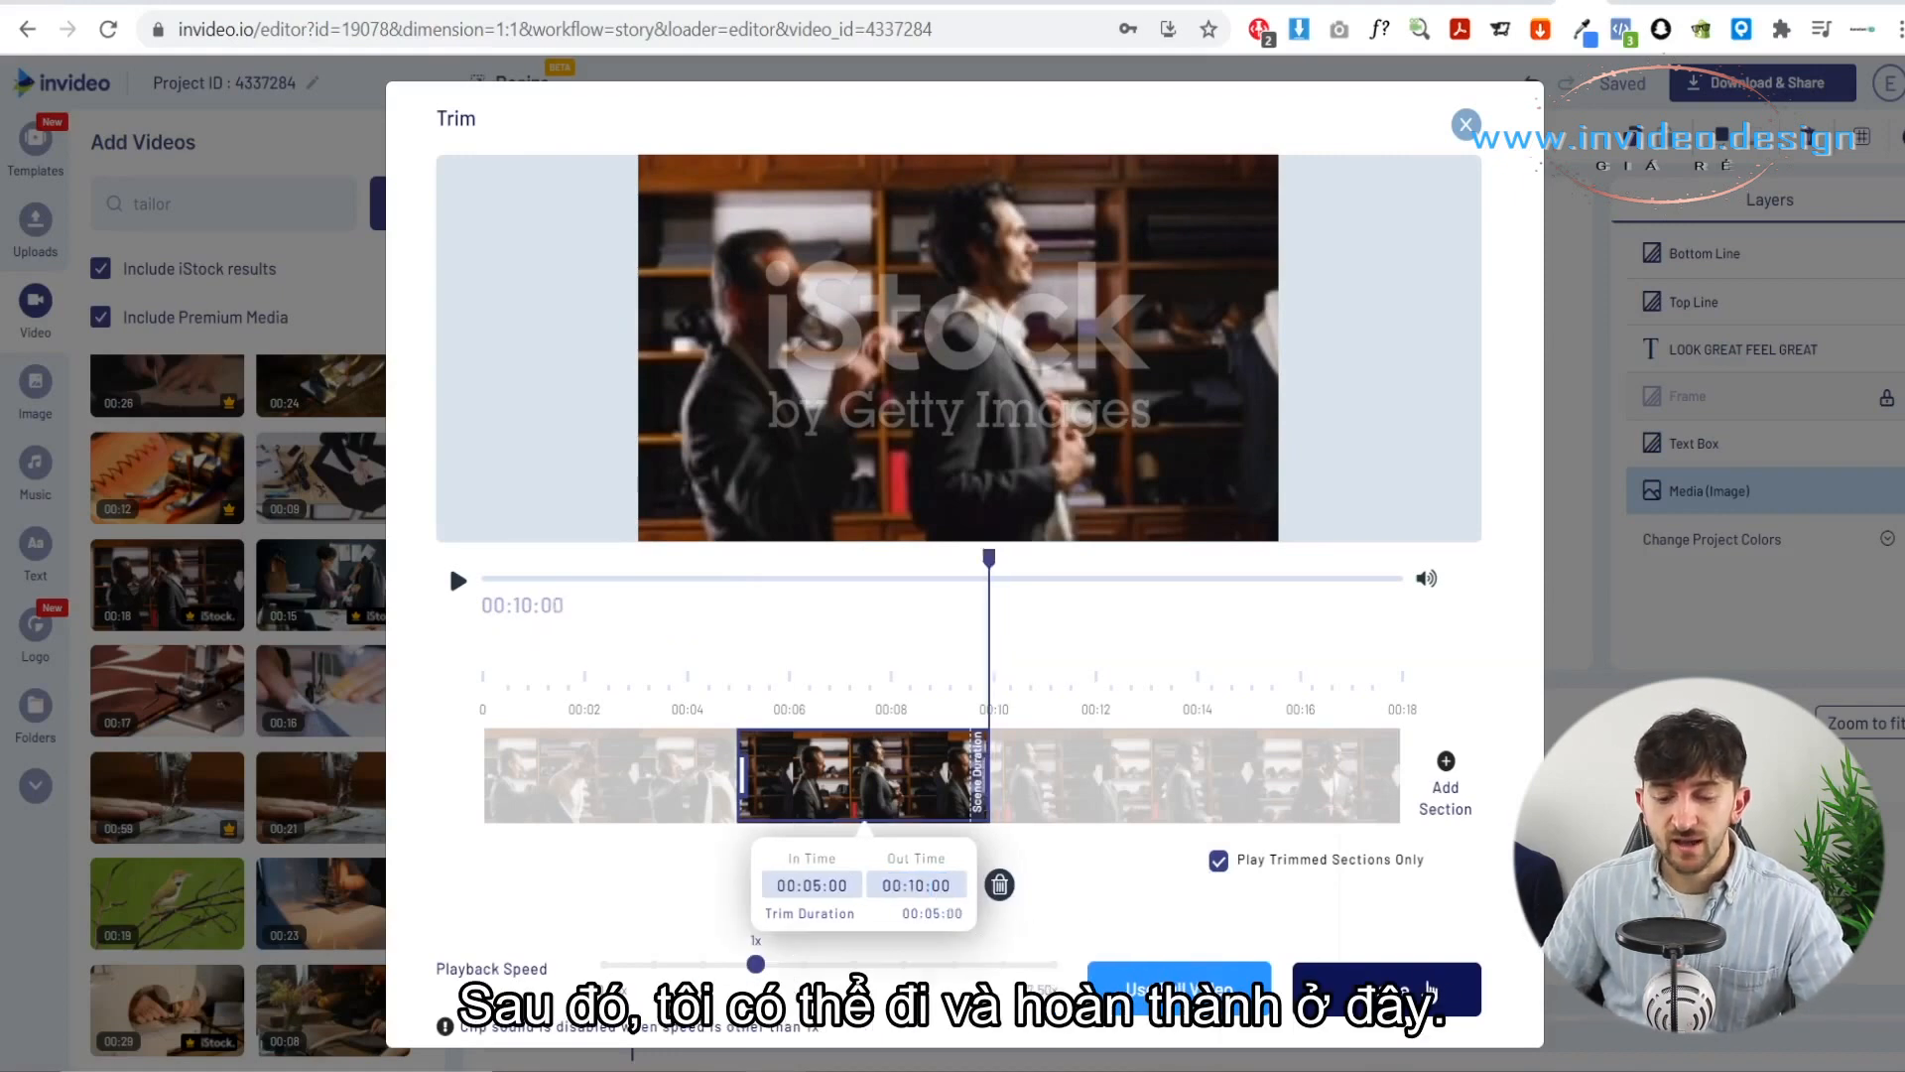
click(1433, 990)
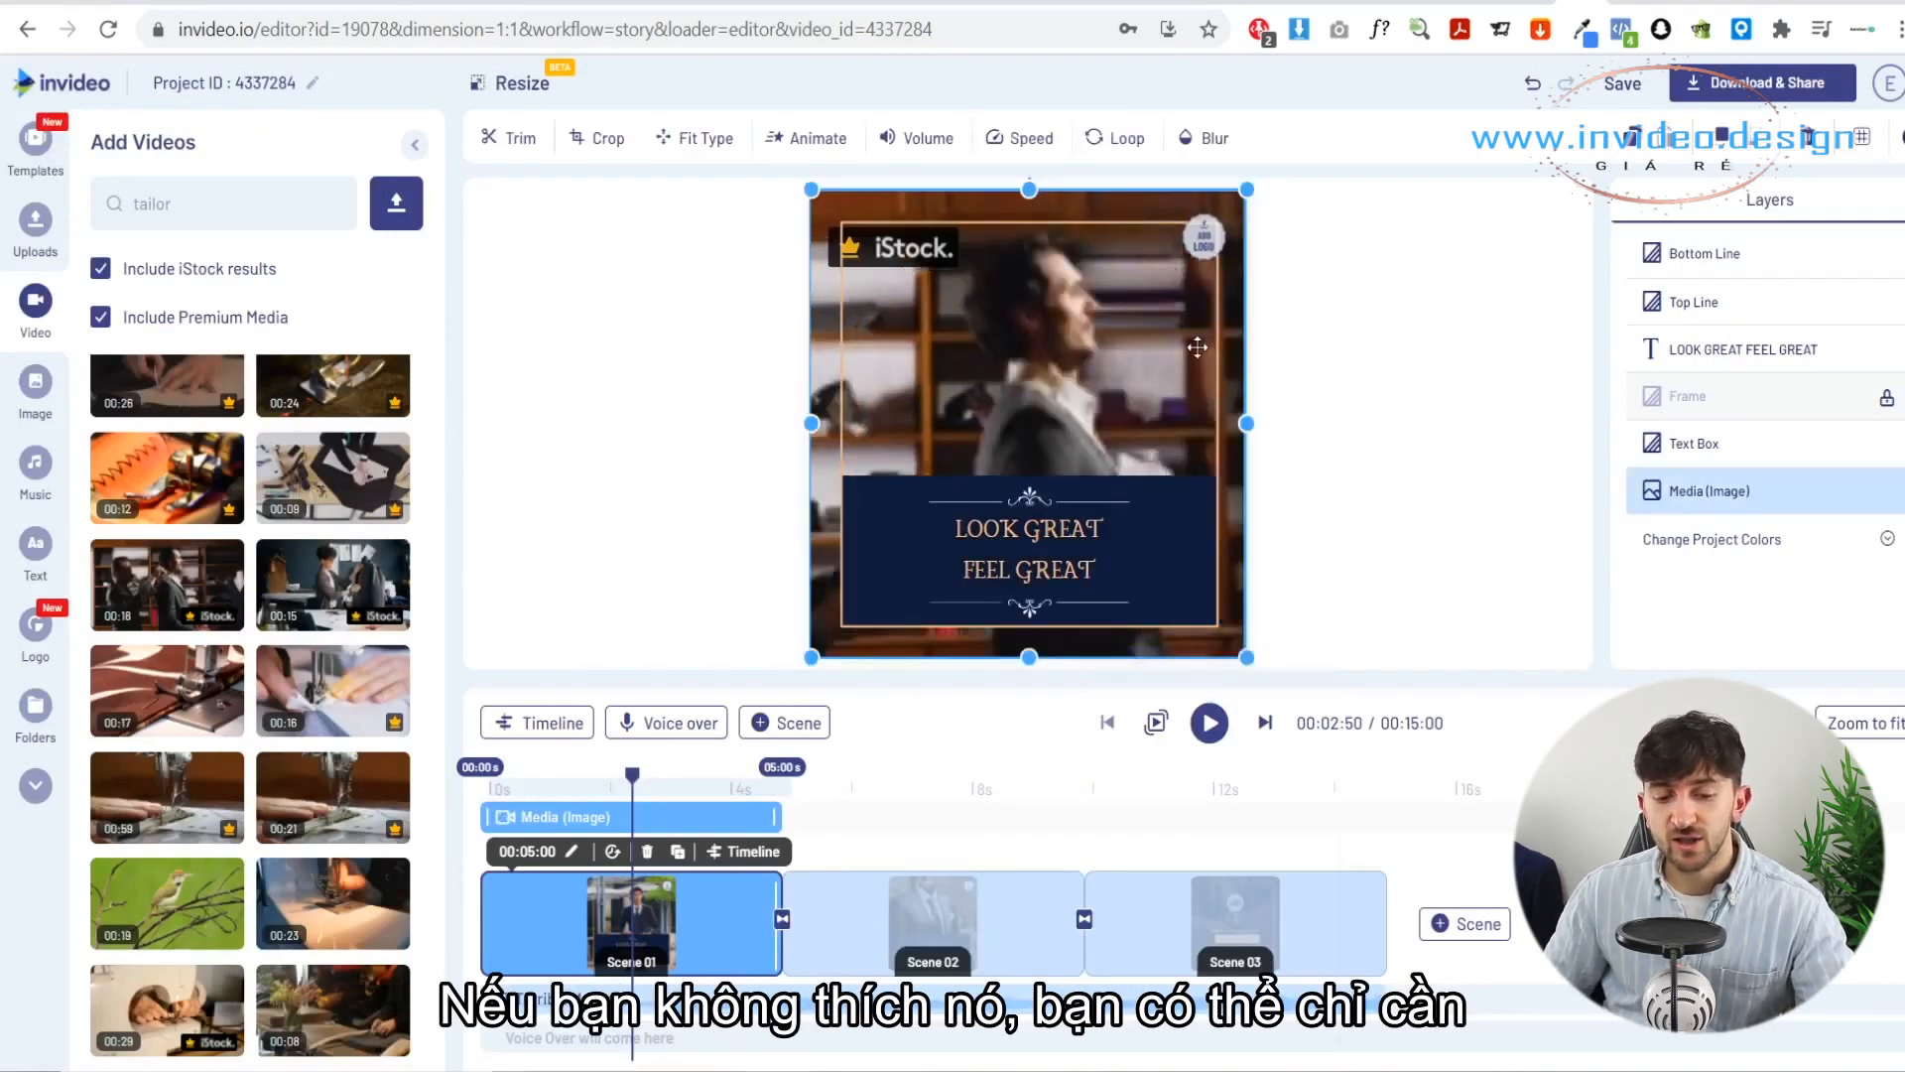
key(ctrl+z)
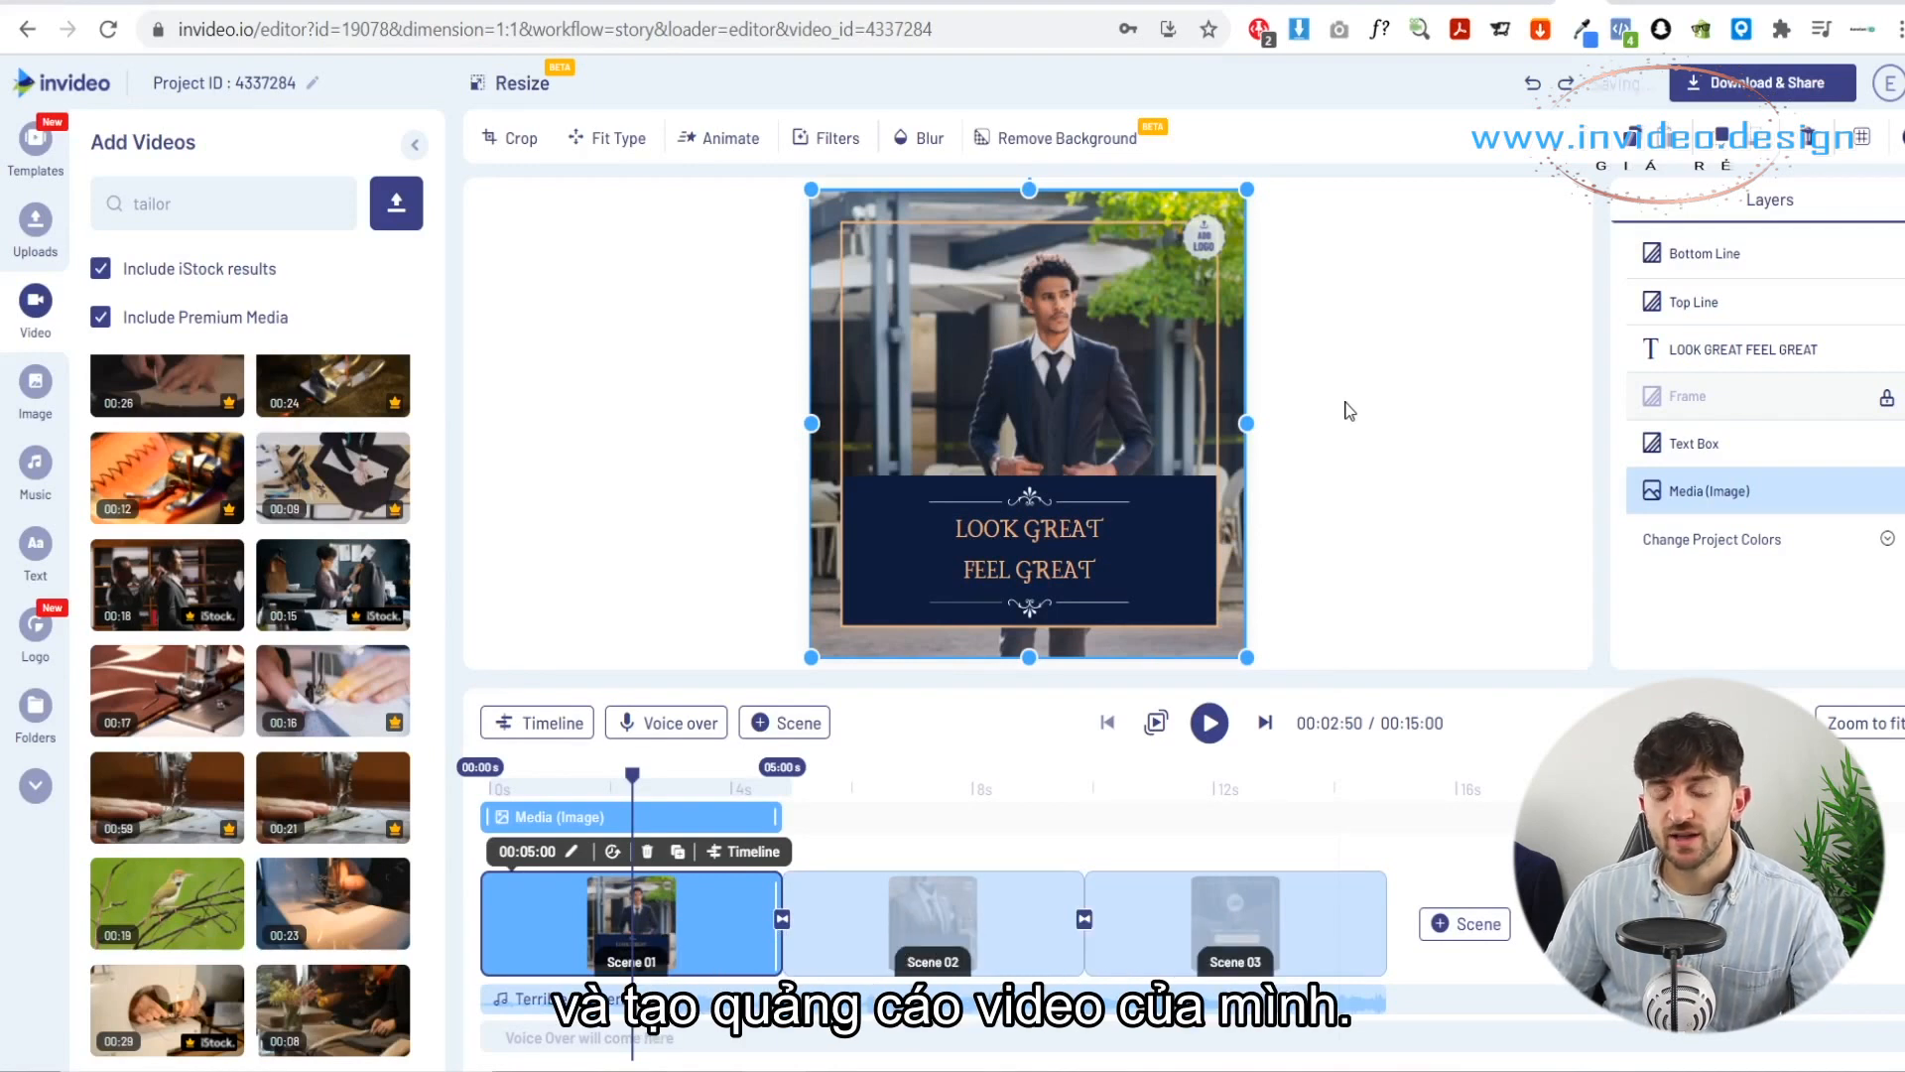
Step: Change the second line of the first scene's headline to "FITS GREAT"
click(1071, 542)
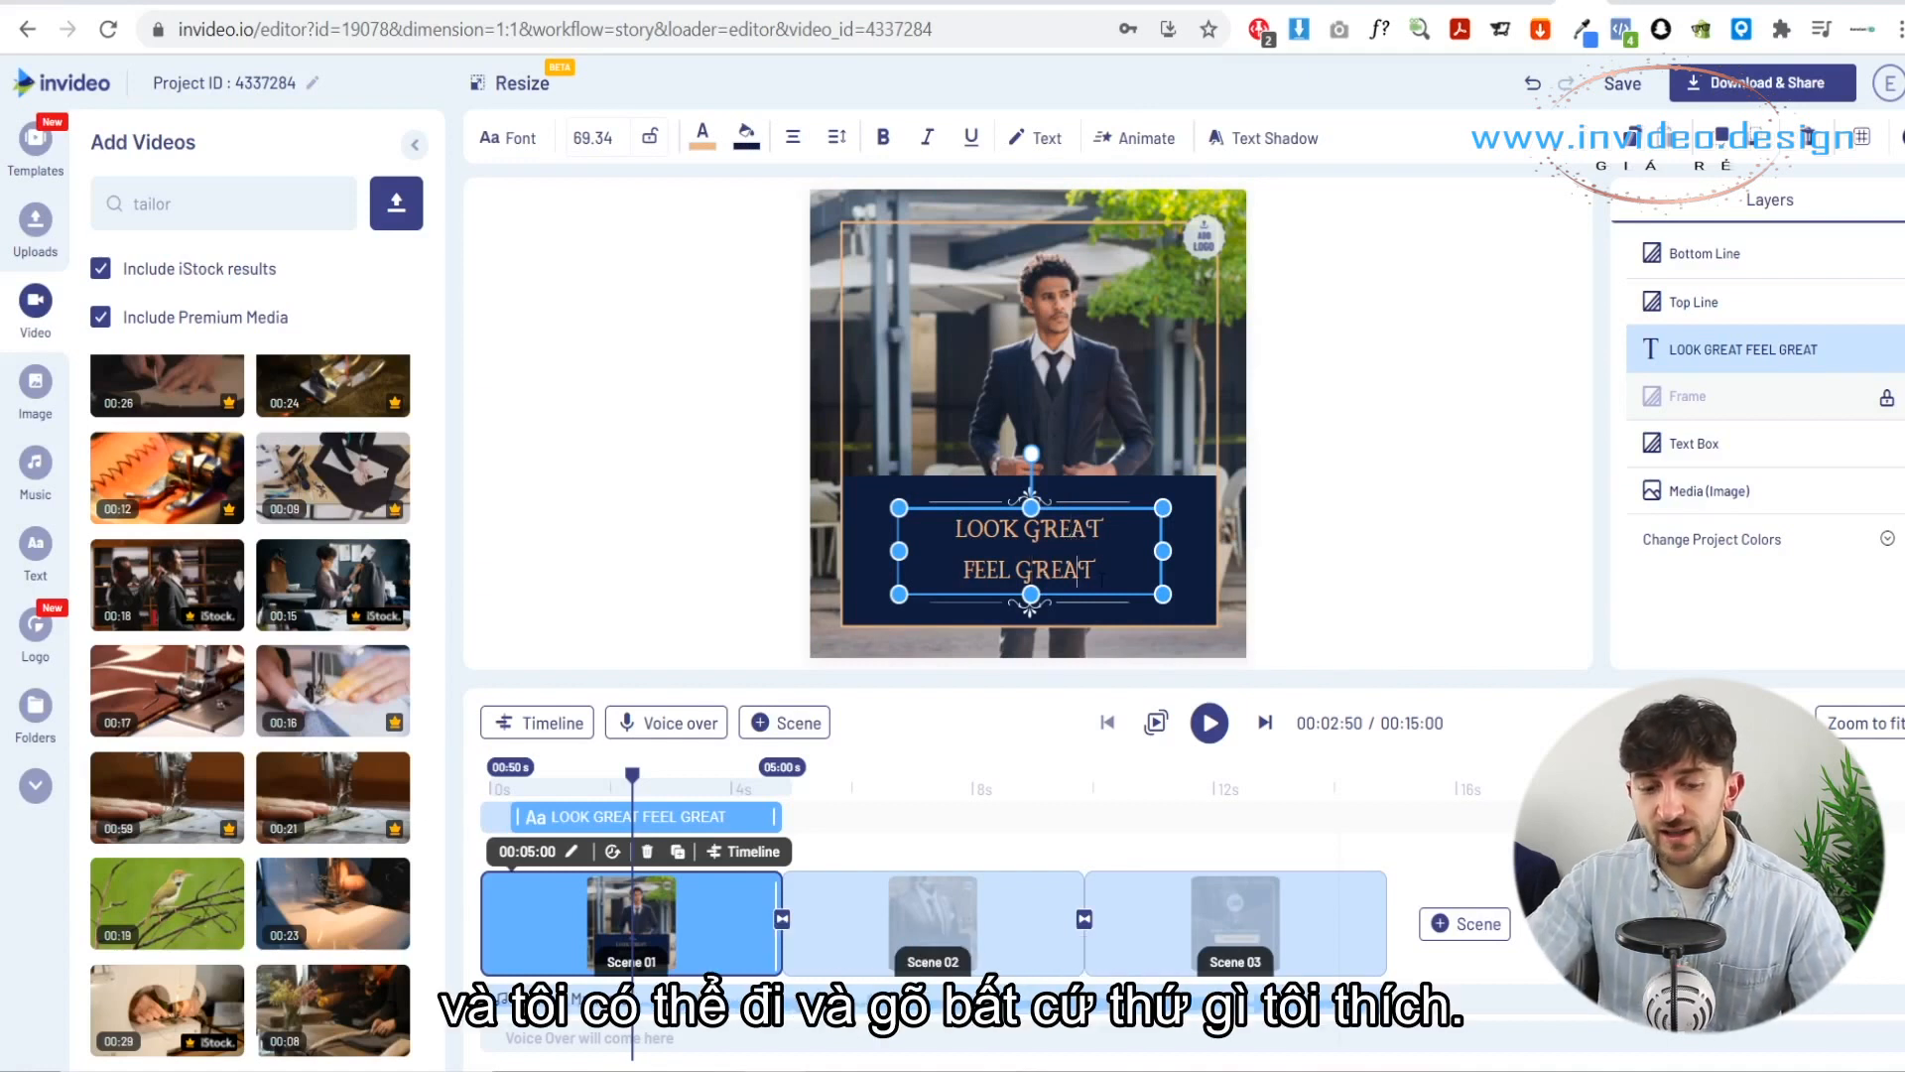
text(Fit)
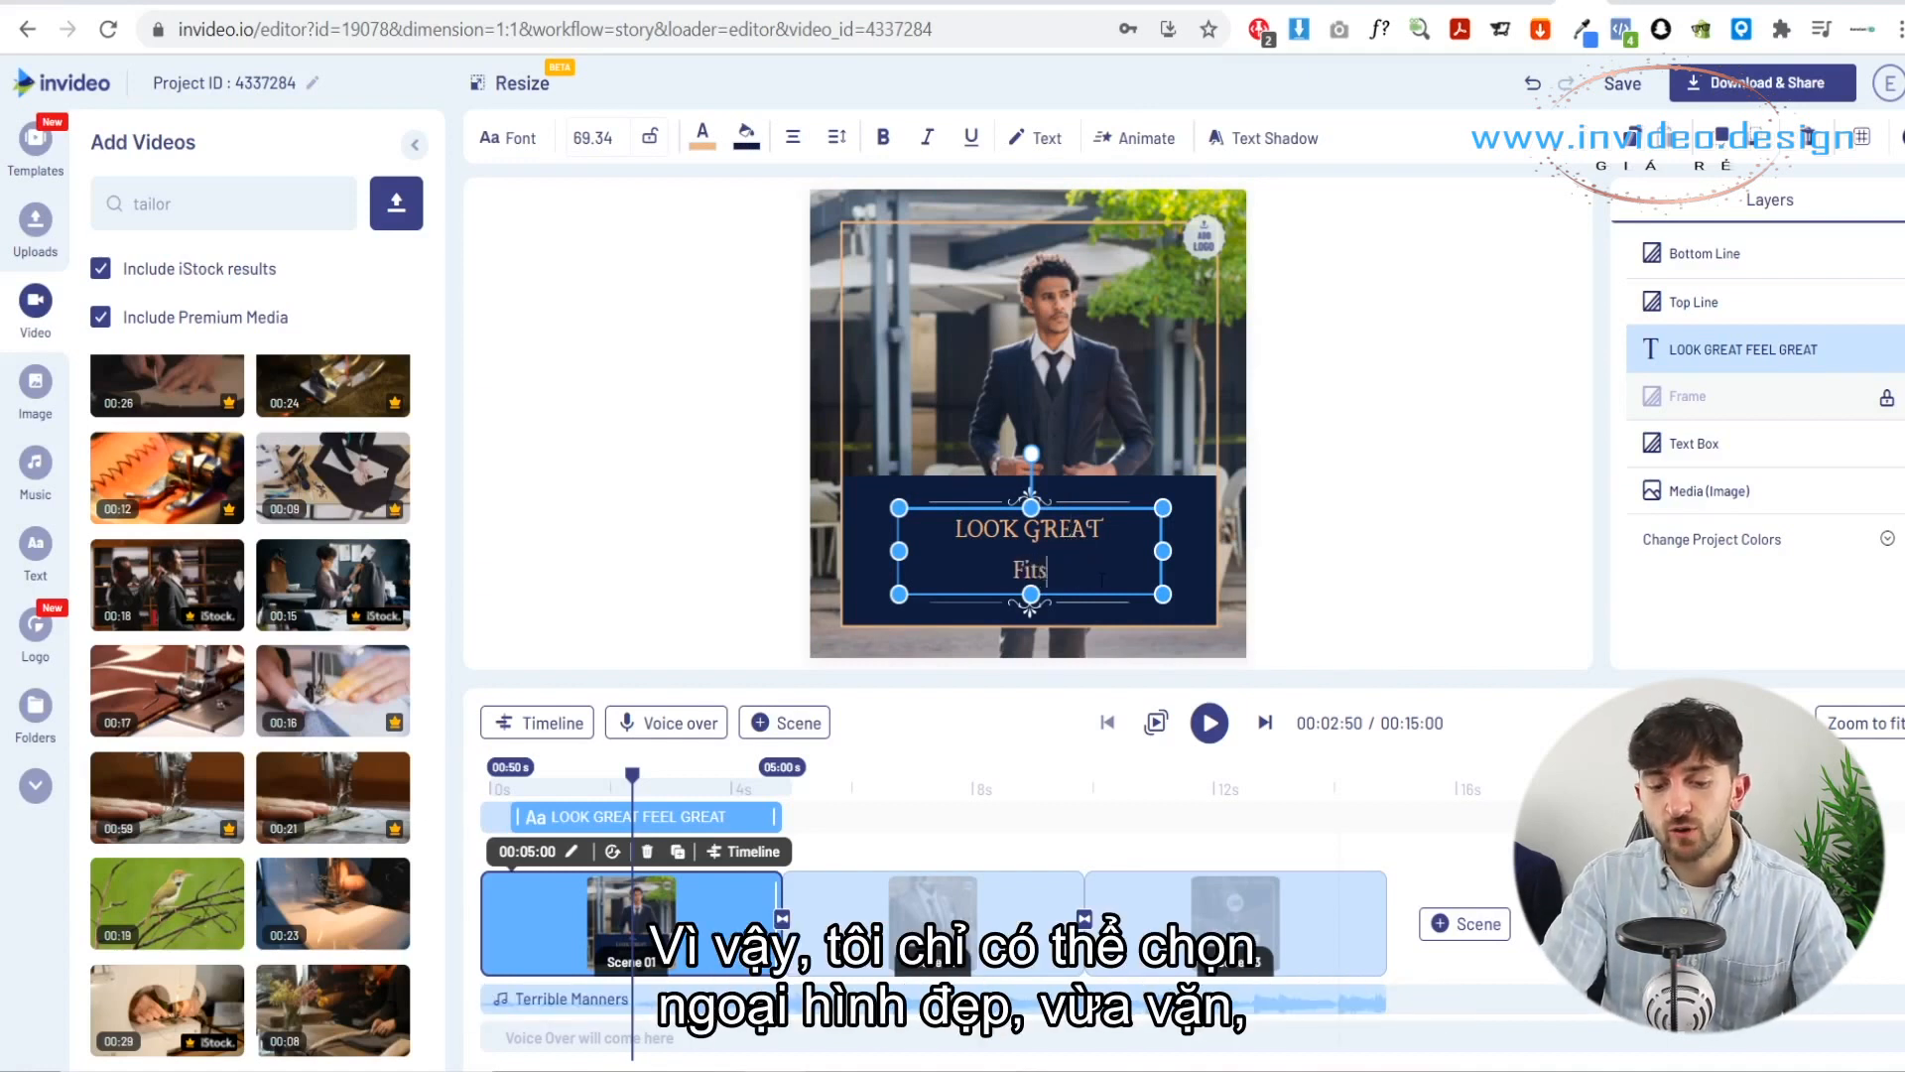
key(BackSpace)
key(BackSpace)
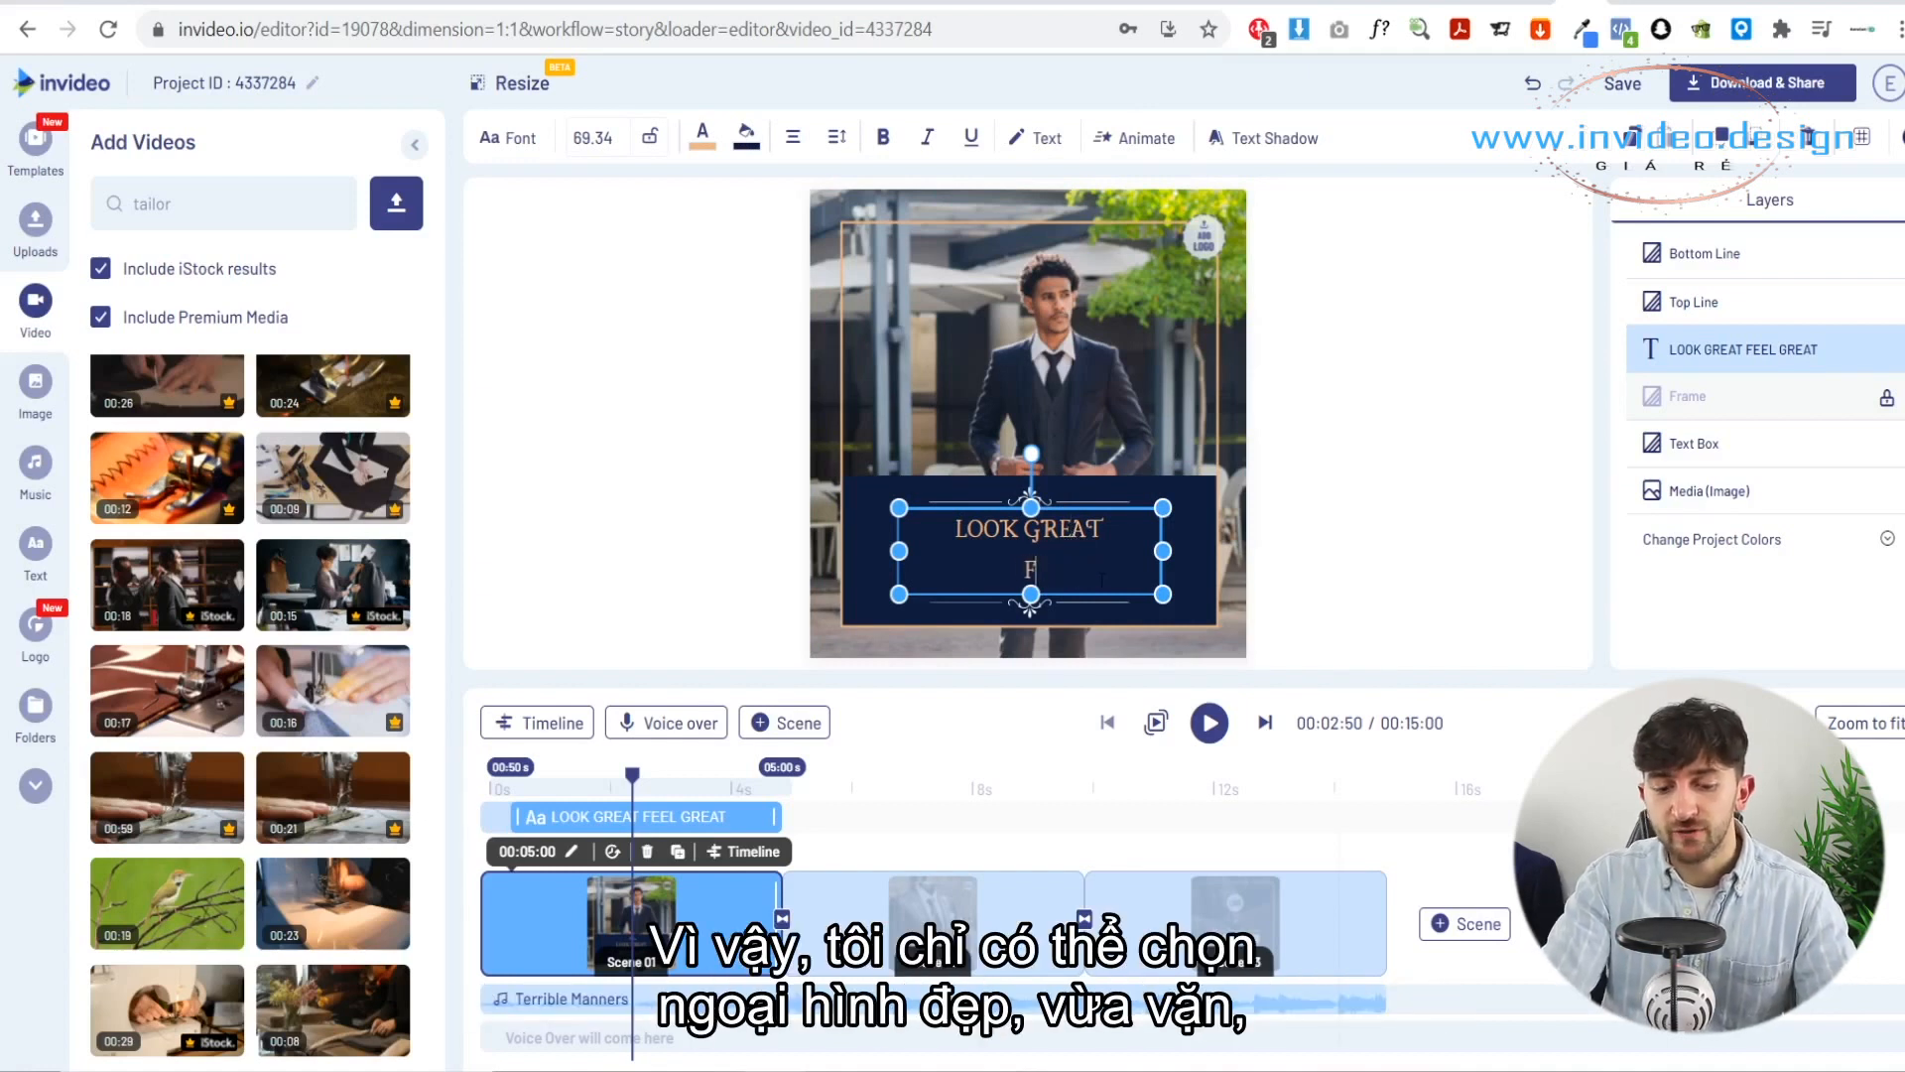
text(it)
key(BackSpace)
key(BackSpace)
text(ITS GREAT)
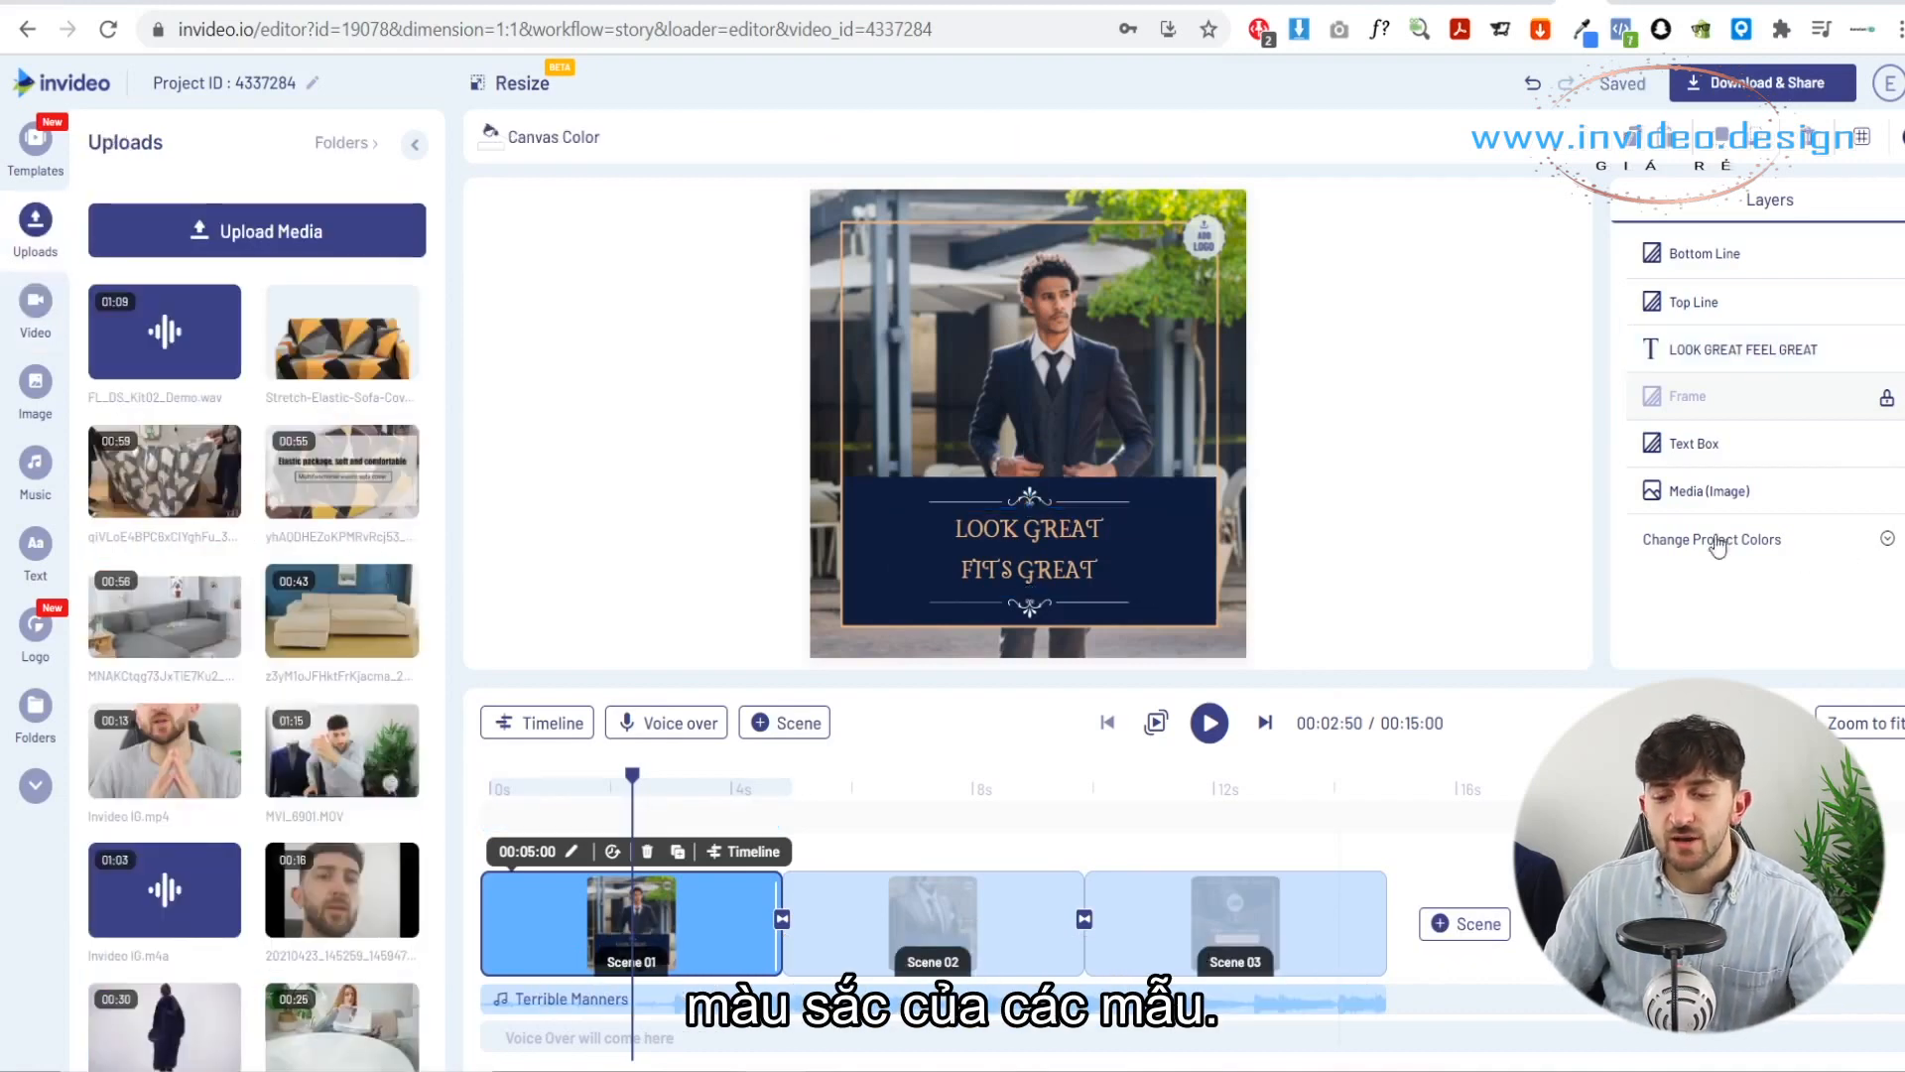
Step: Try changing the orange custom project colour used for the frame and headline to white
click(1729, 553)
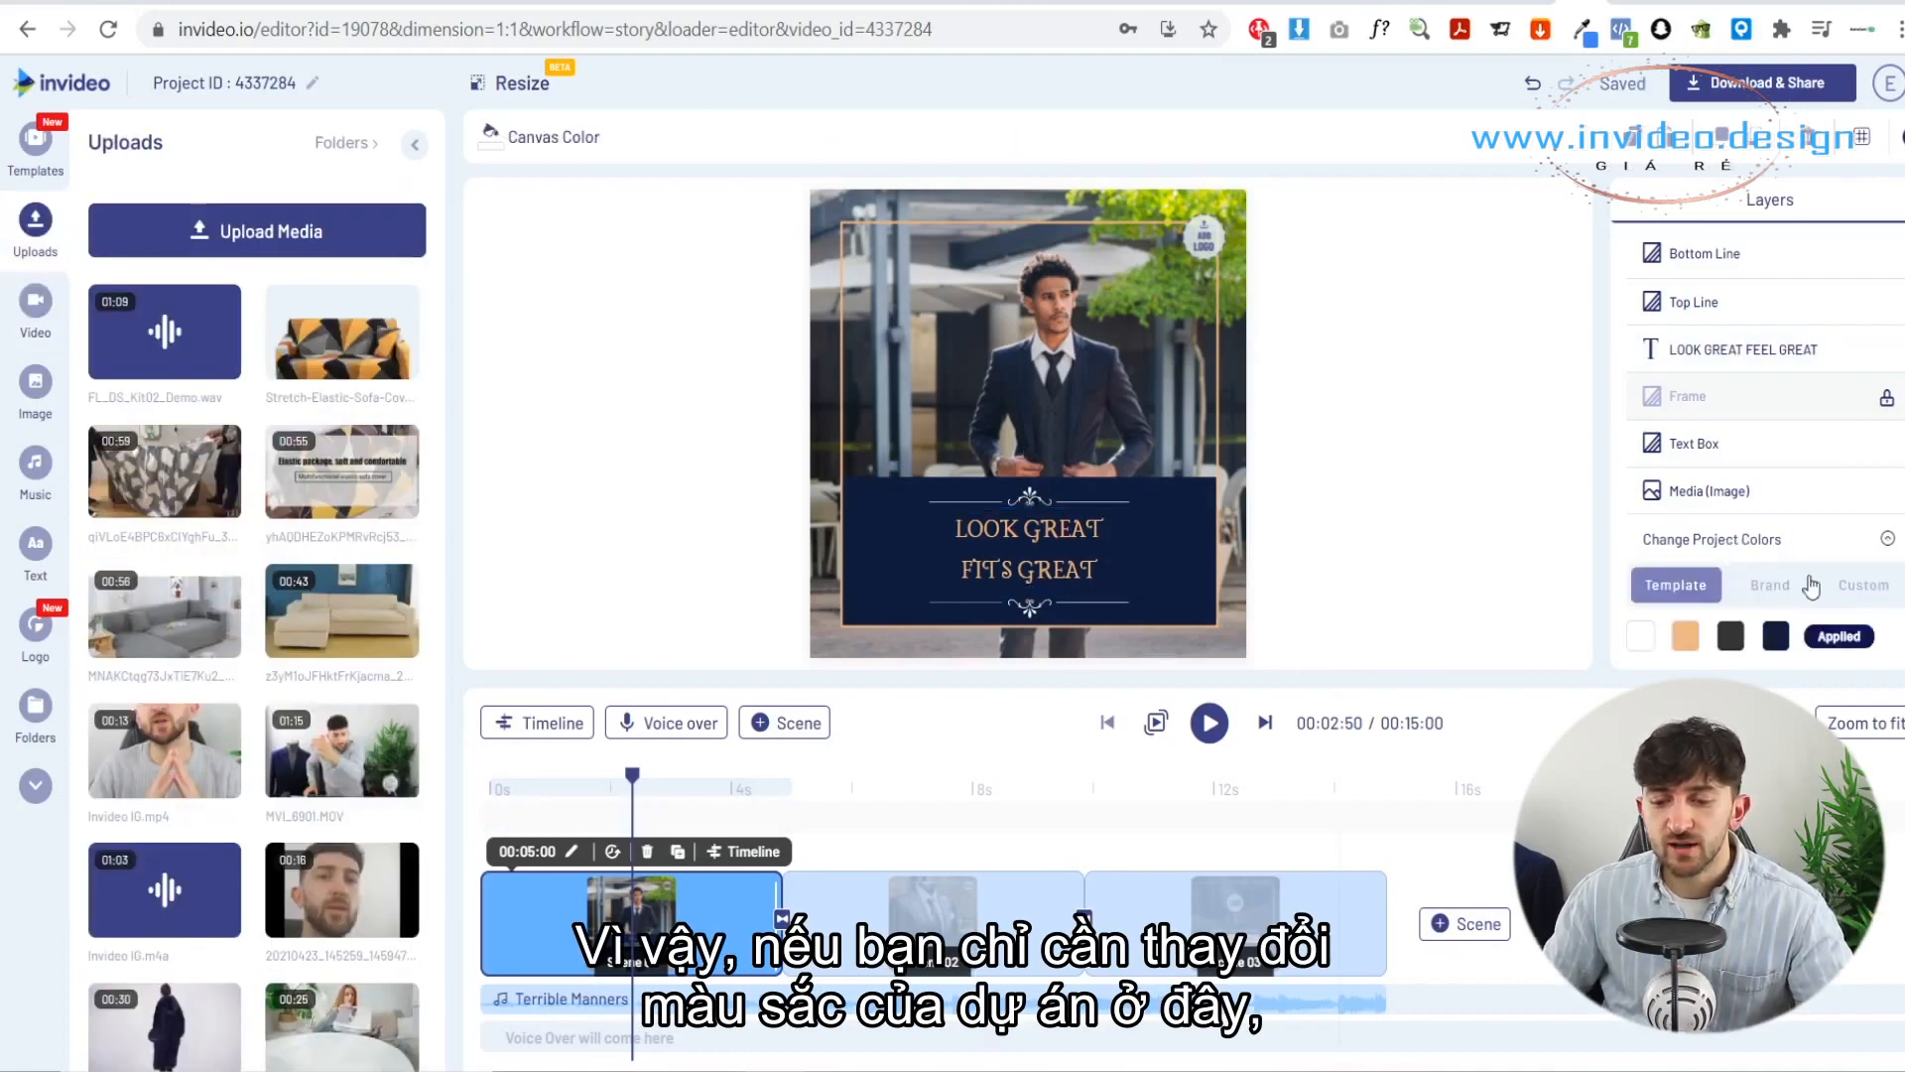
click(1861, 585)
scroll(1786, 596, down, 1)
click(1687, 603)
scroll(1688, 607, down, 2)
drag(1707, 506, 1523, 373)
click(1521, 372)
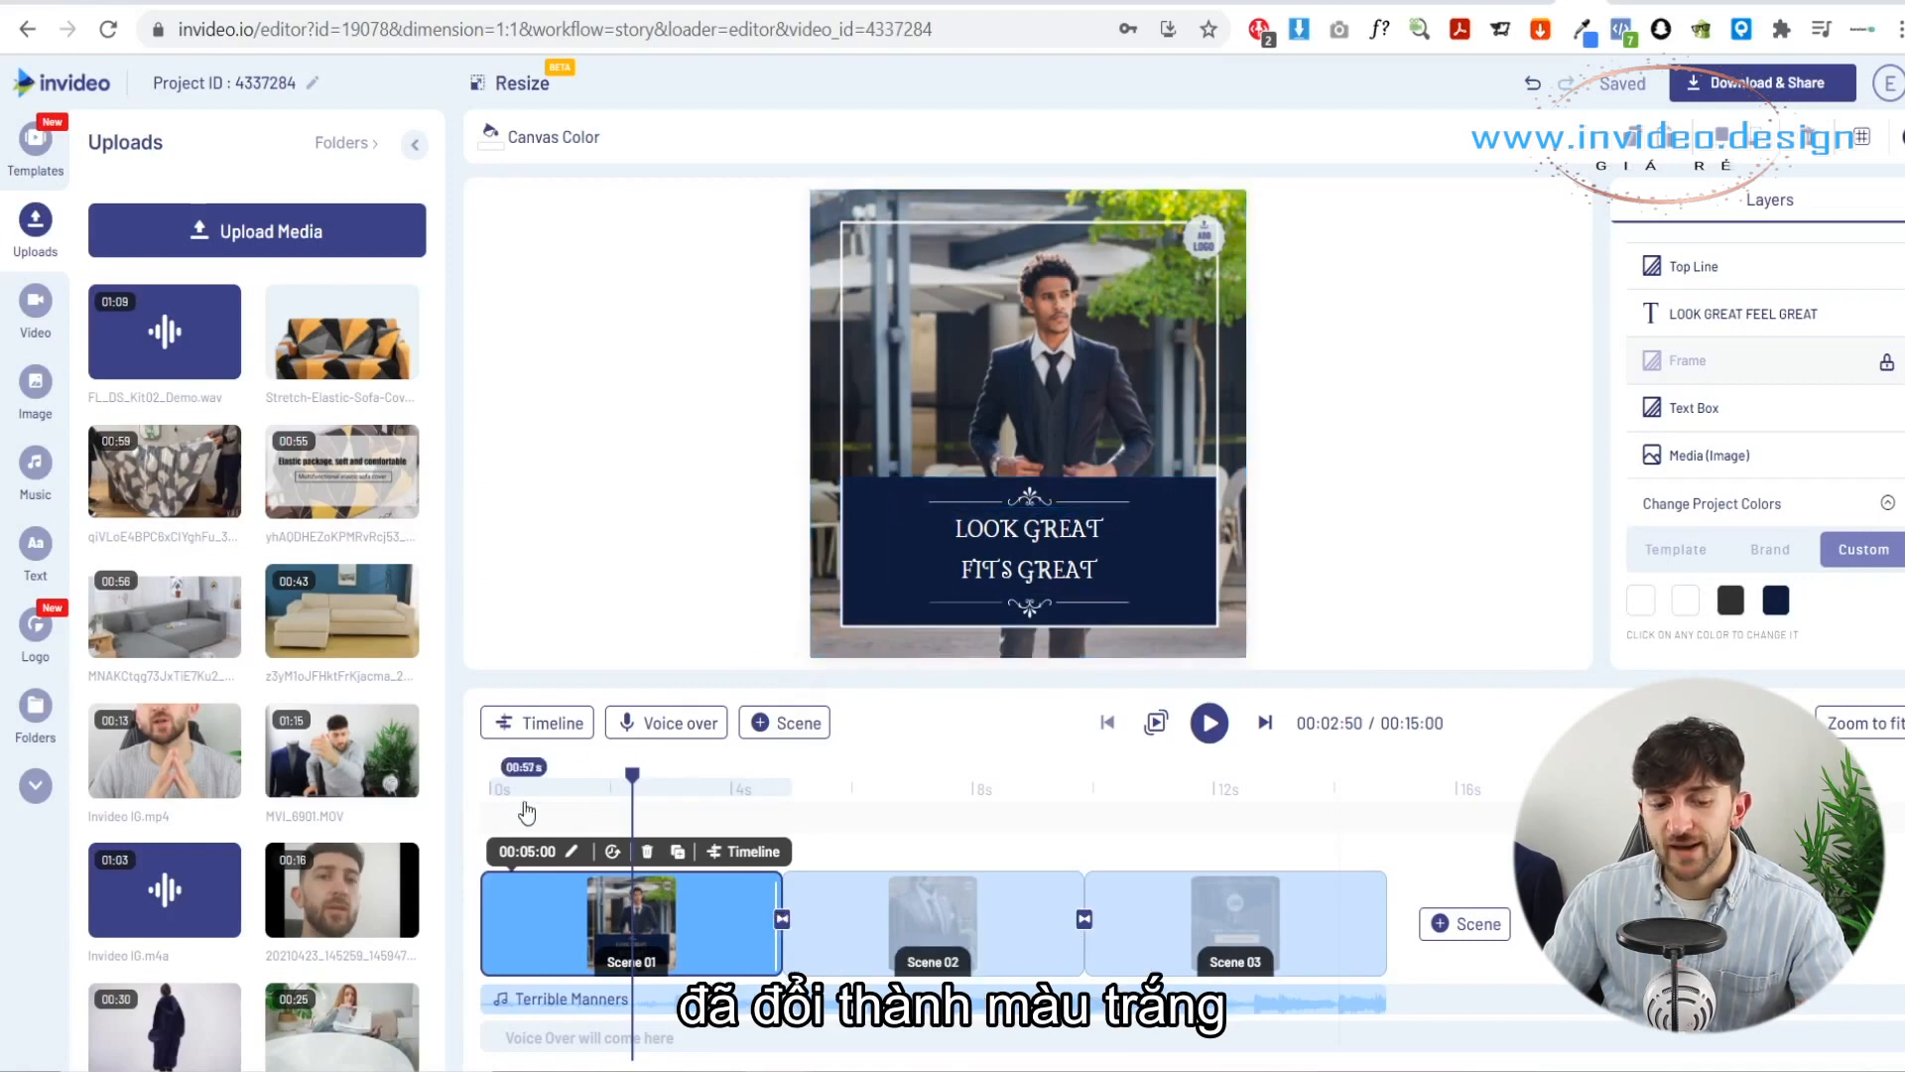
Step: Check the colour change in the third scene and set the accent project colour back to orange #edb583
drag(632, 775, 1215, 765)
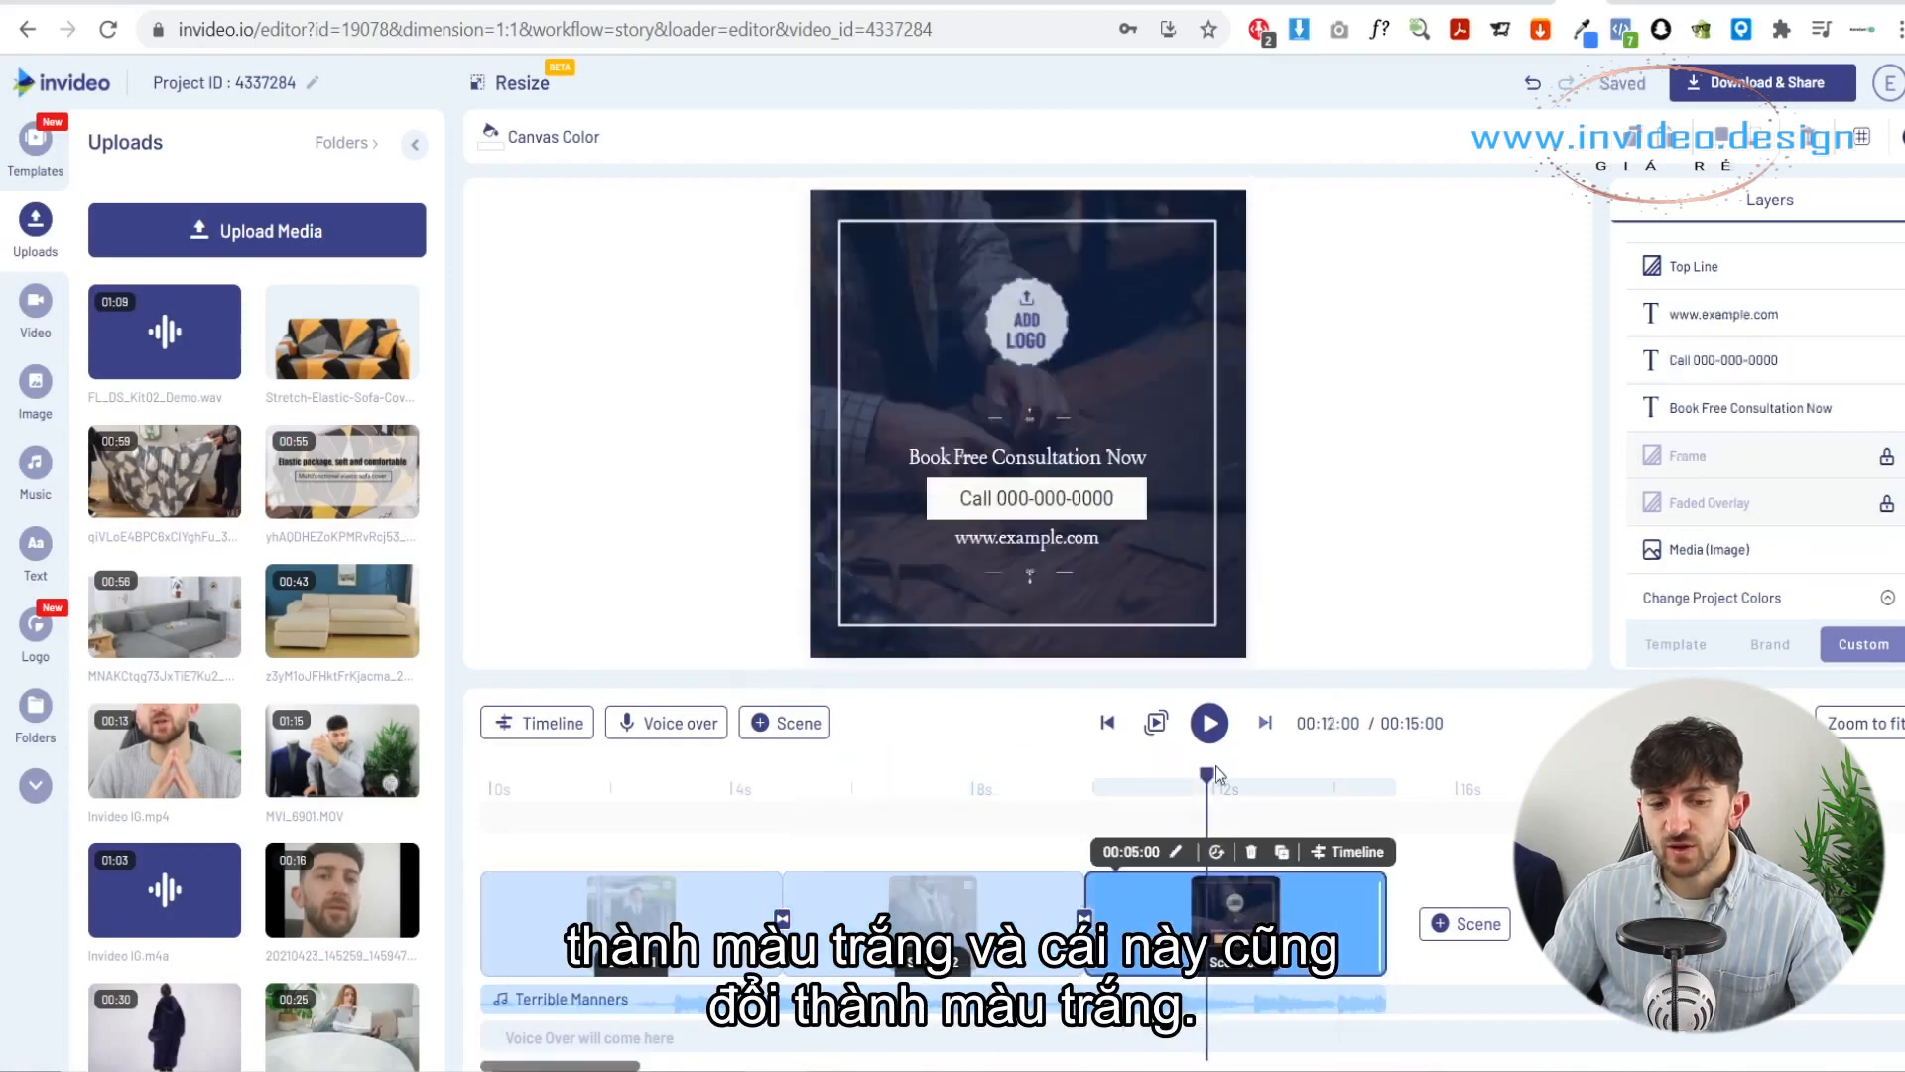
click(1695, 597)
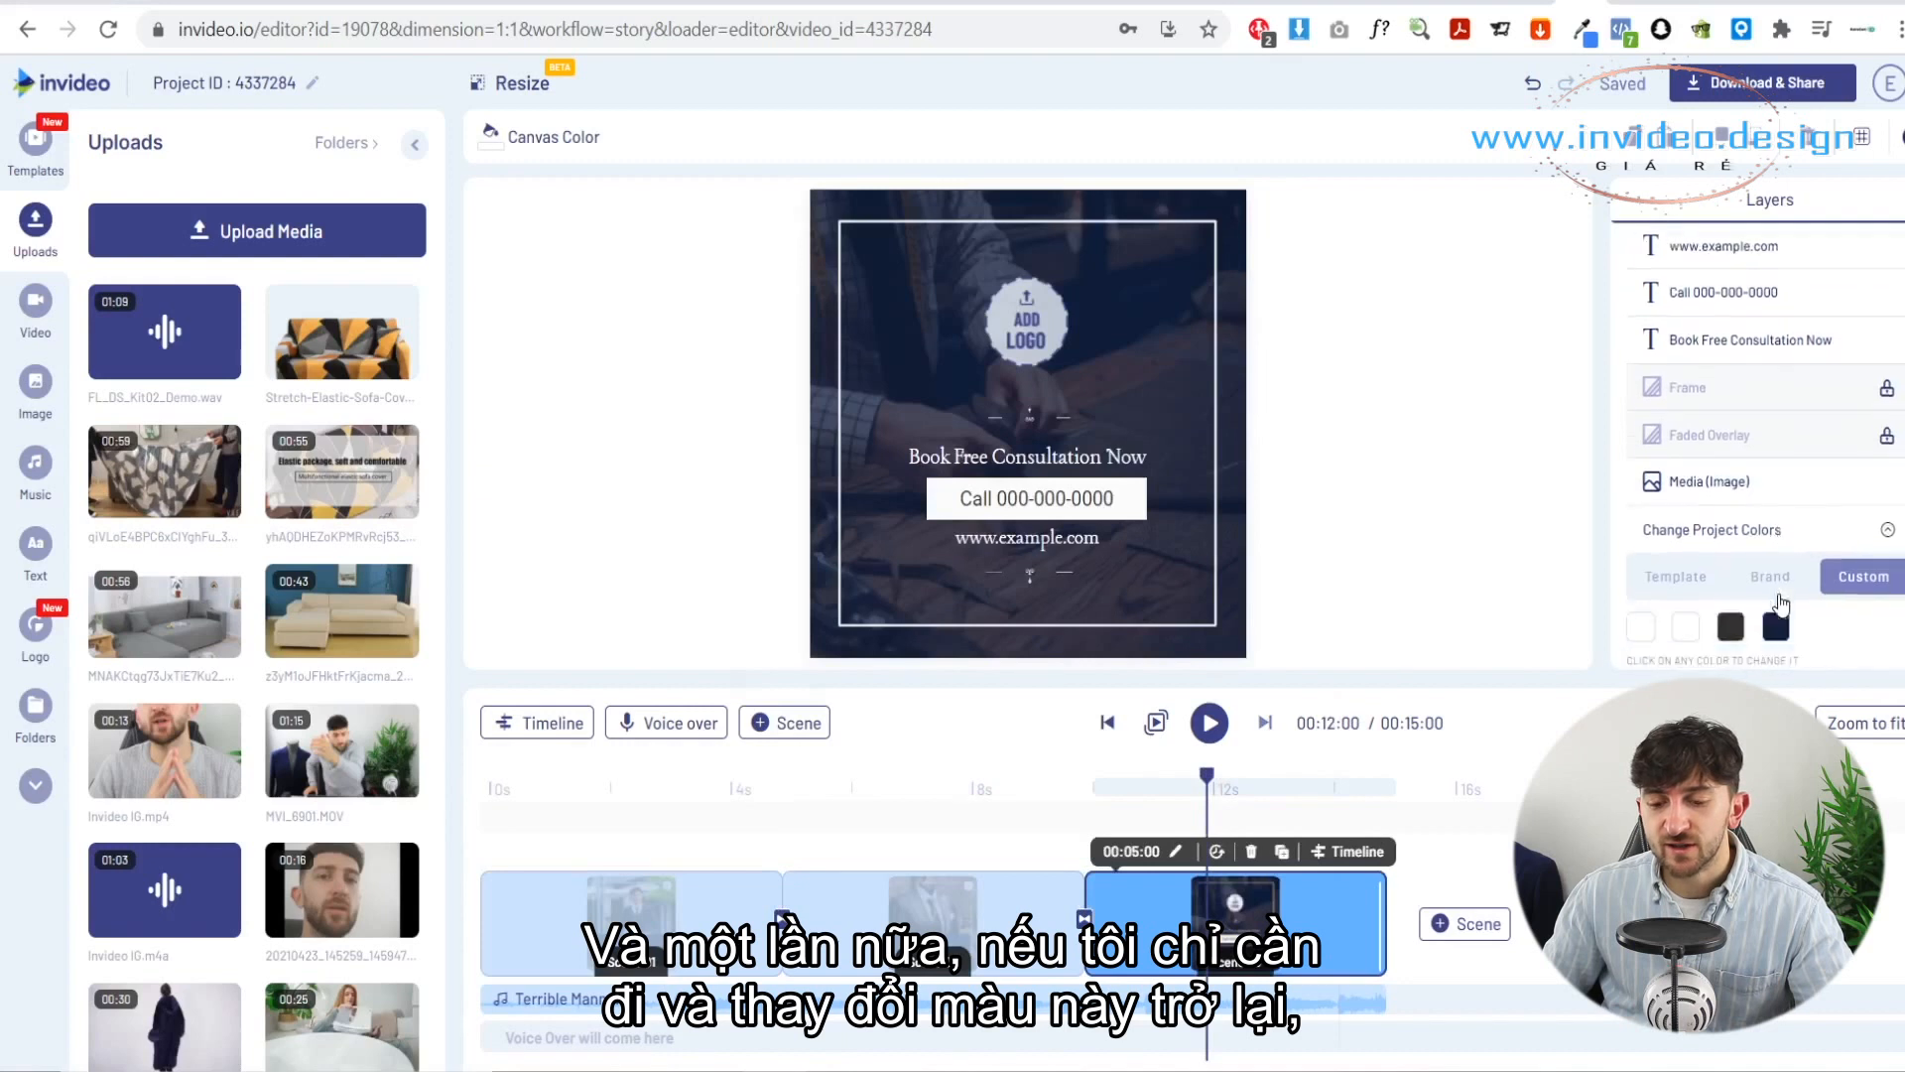
click(1695, 597)
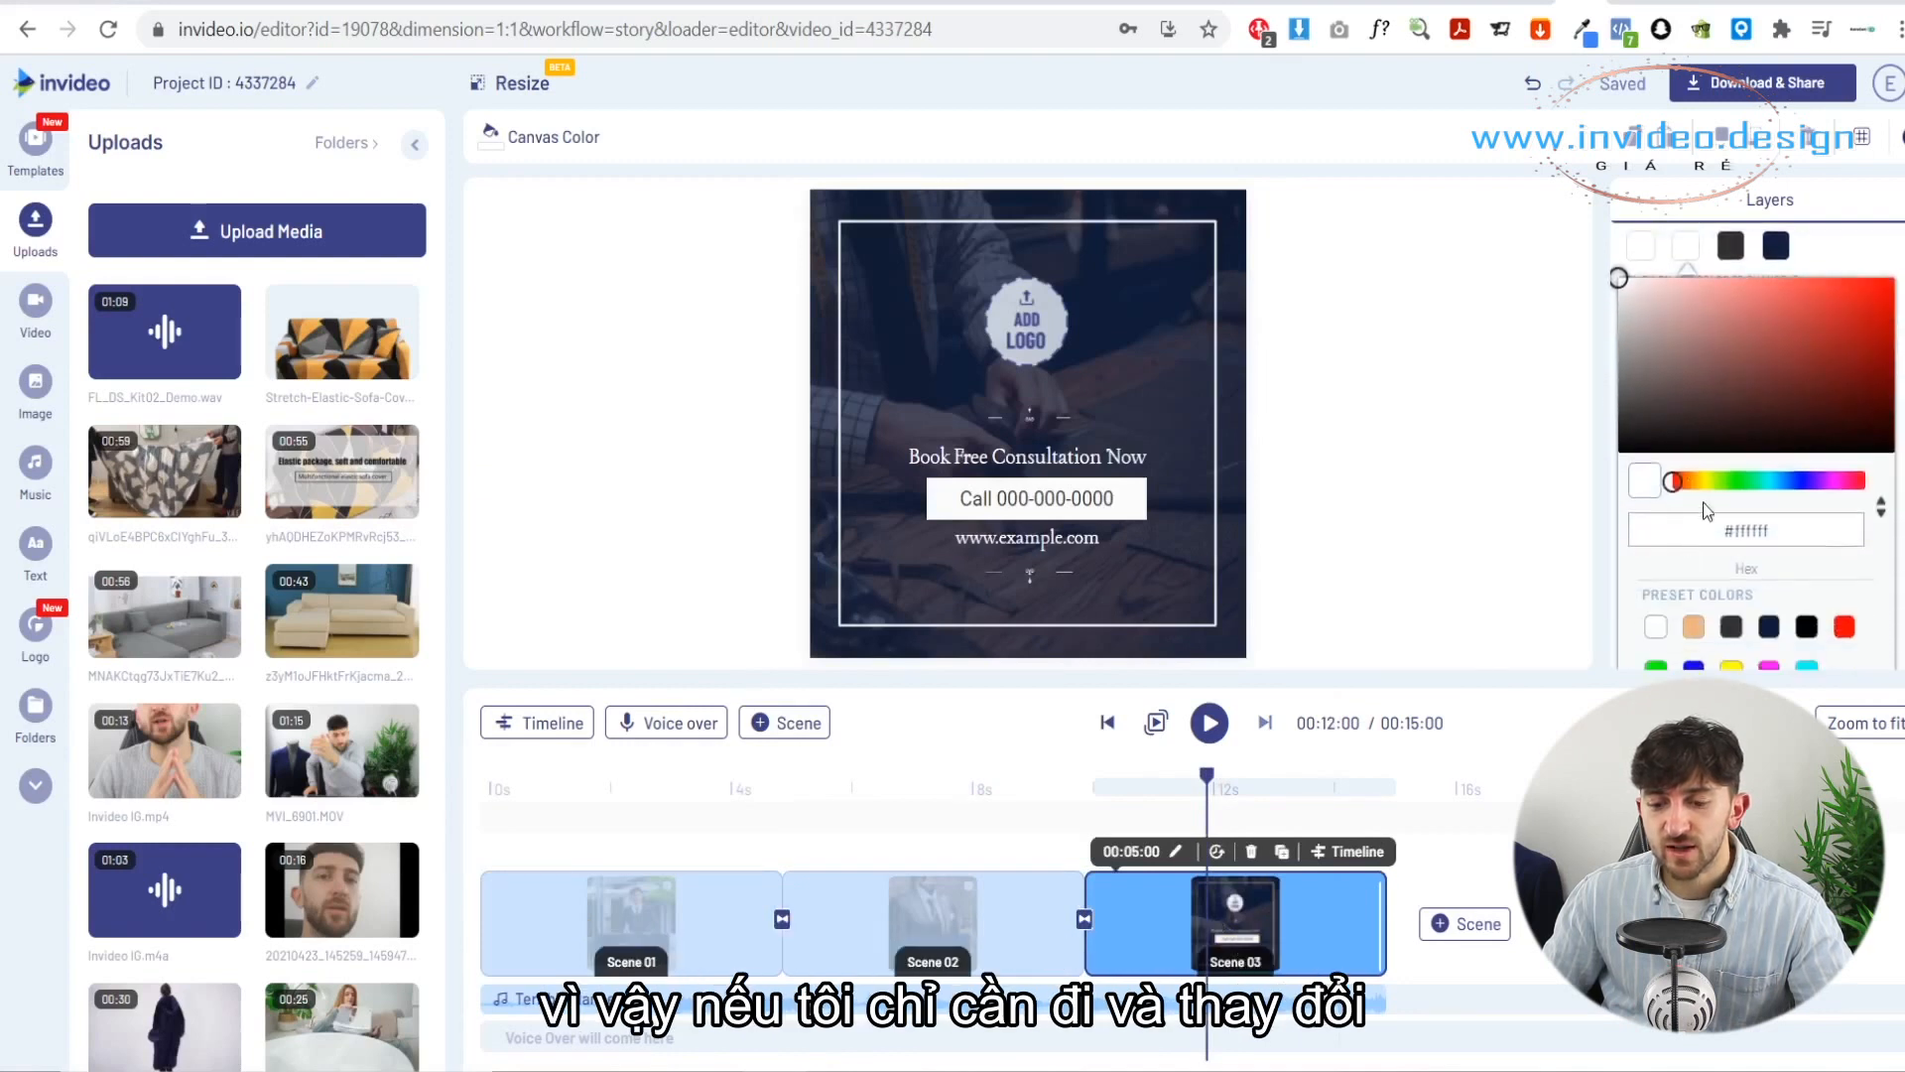
drag(1681, 487, 1698, 481)
click(1696, 628)
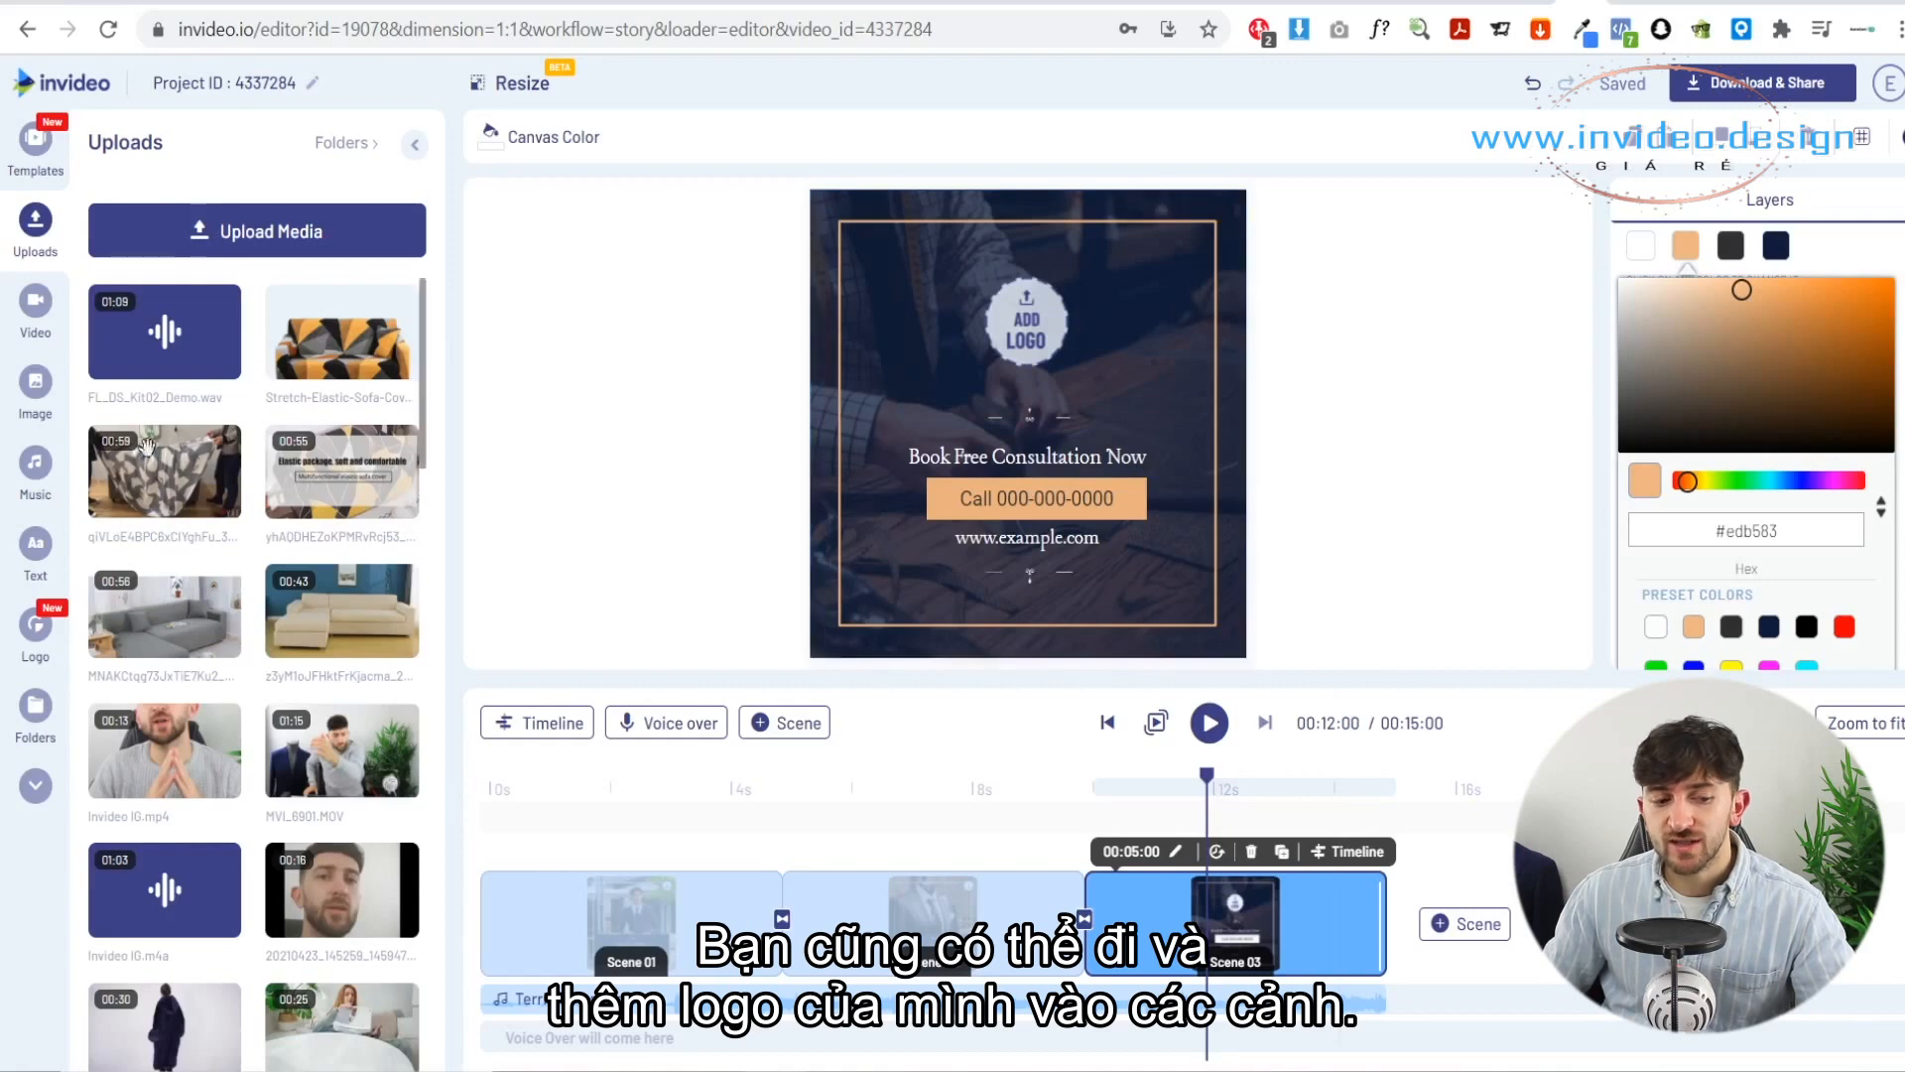
Step: Add the Finley Brice Watch logo to all scenes and dismiss the tip about dragging elements
click(40, 633)
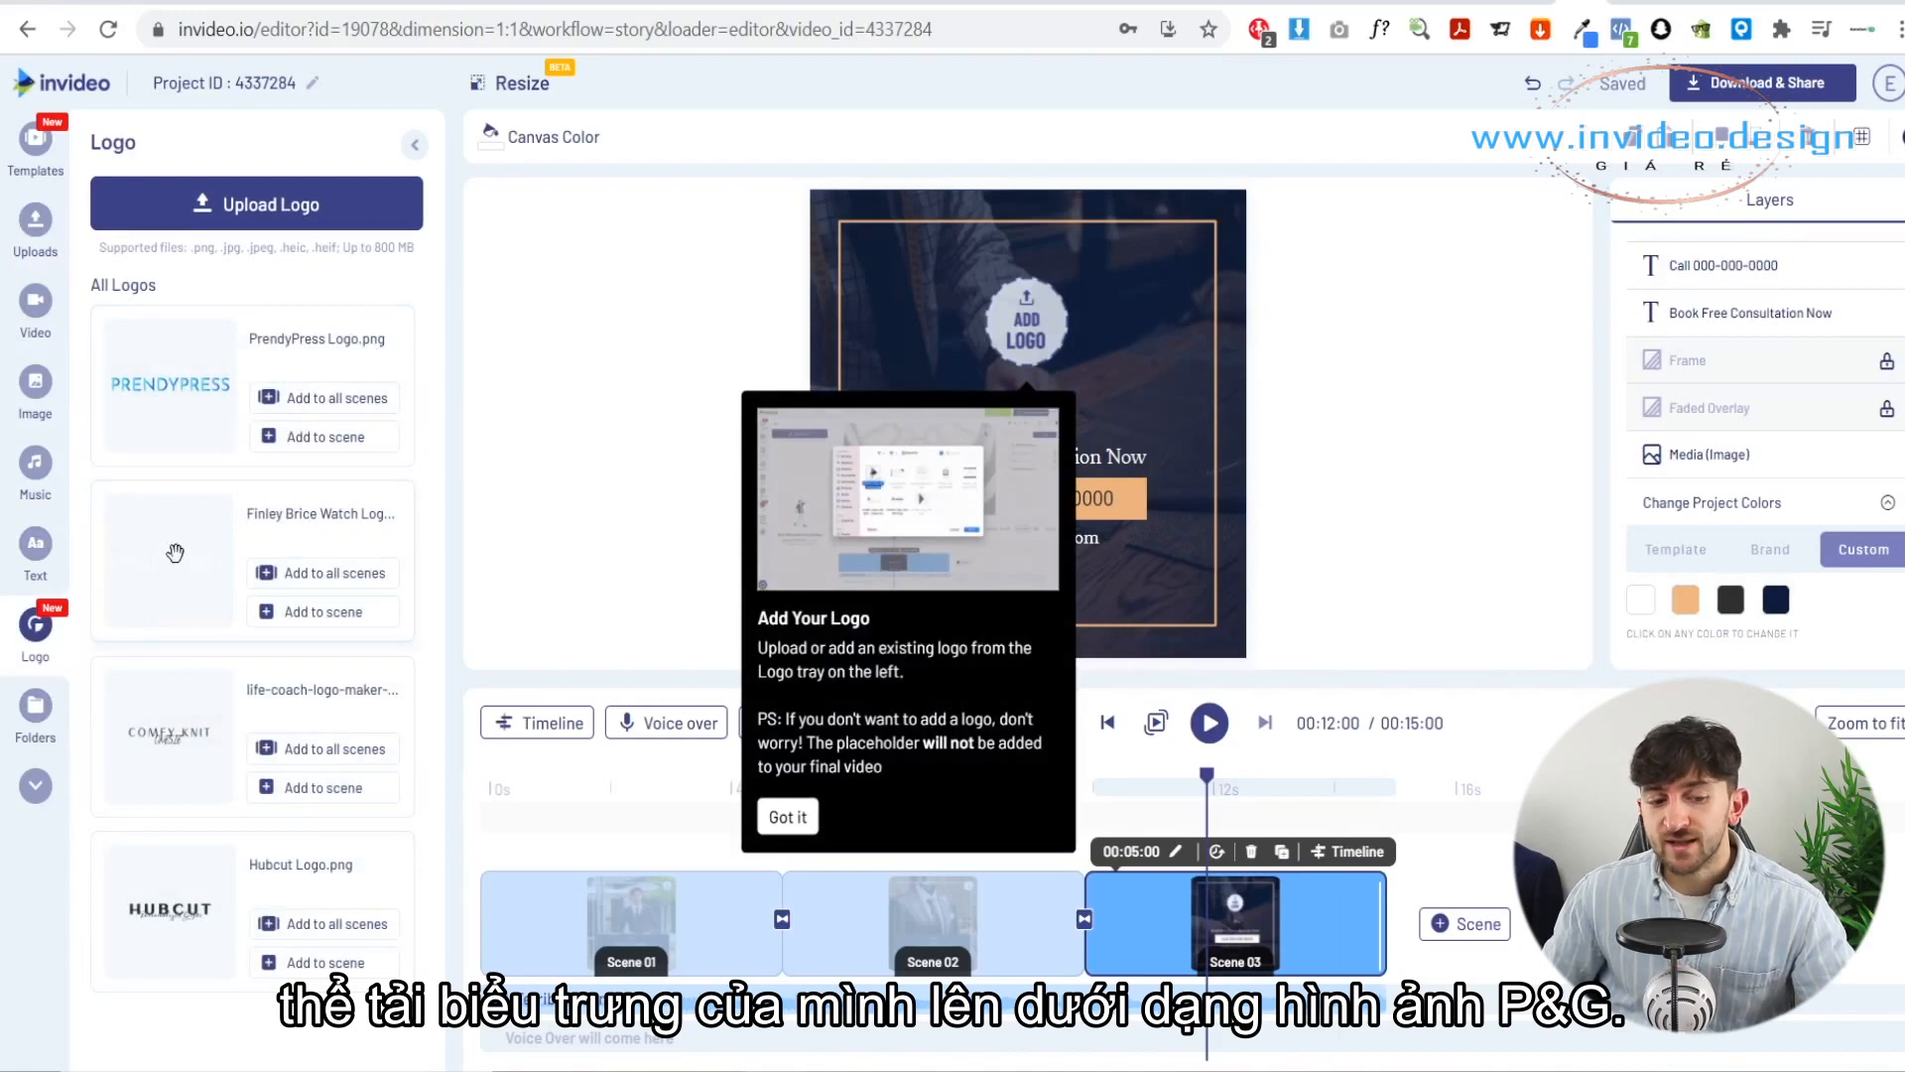
click(338, 576)
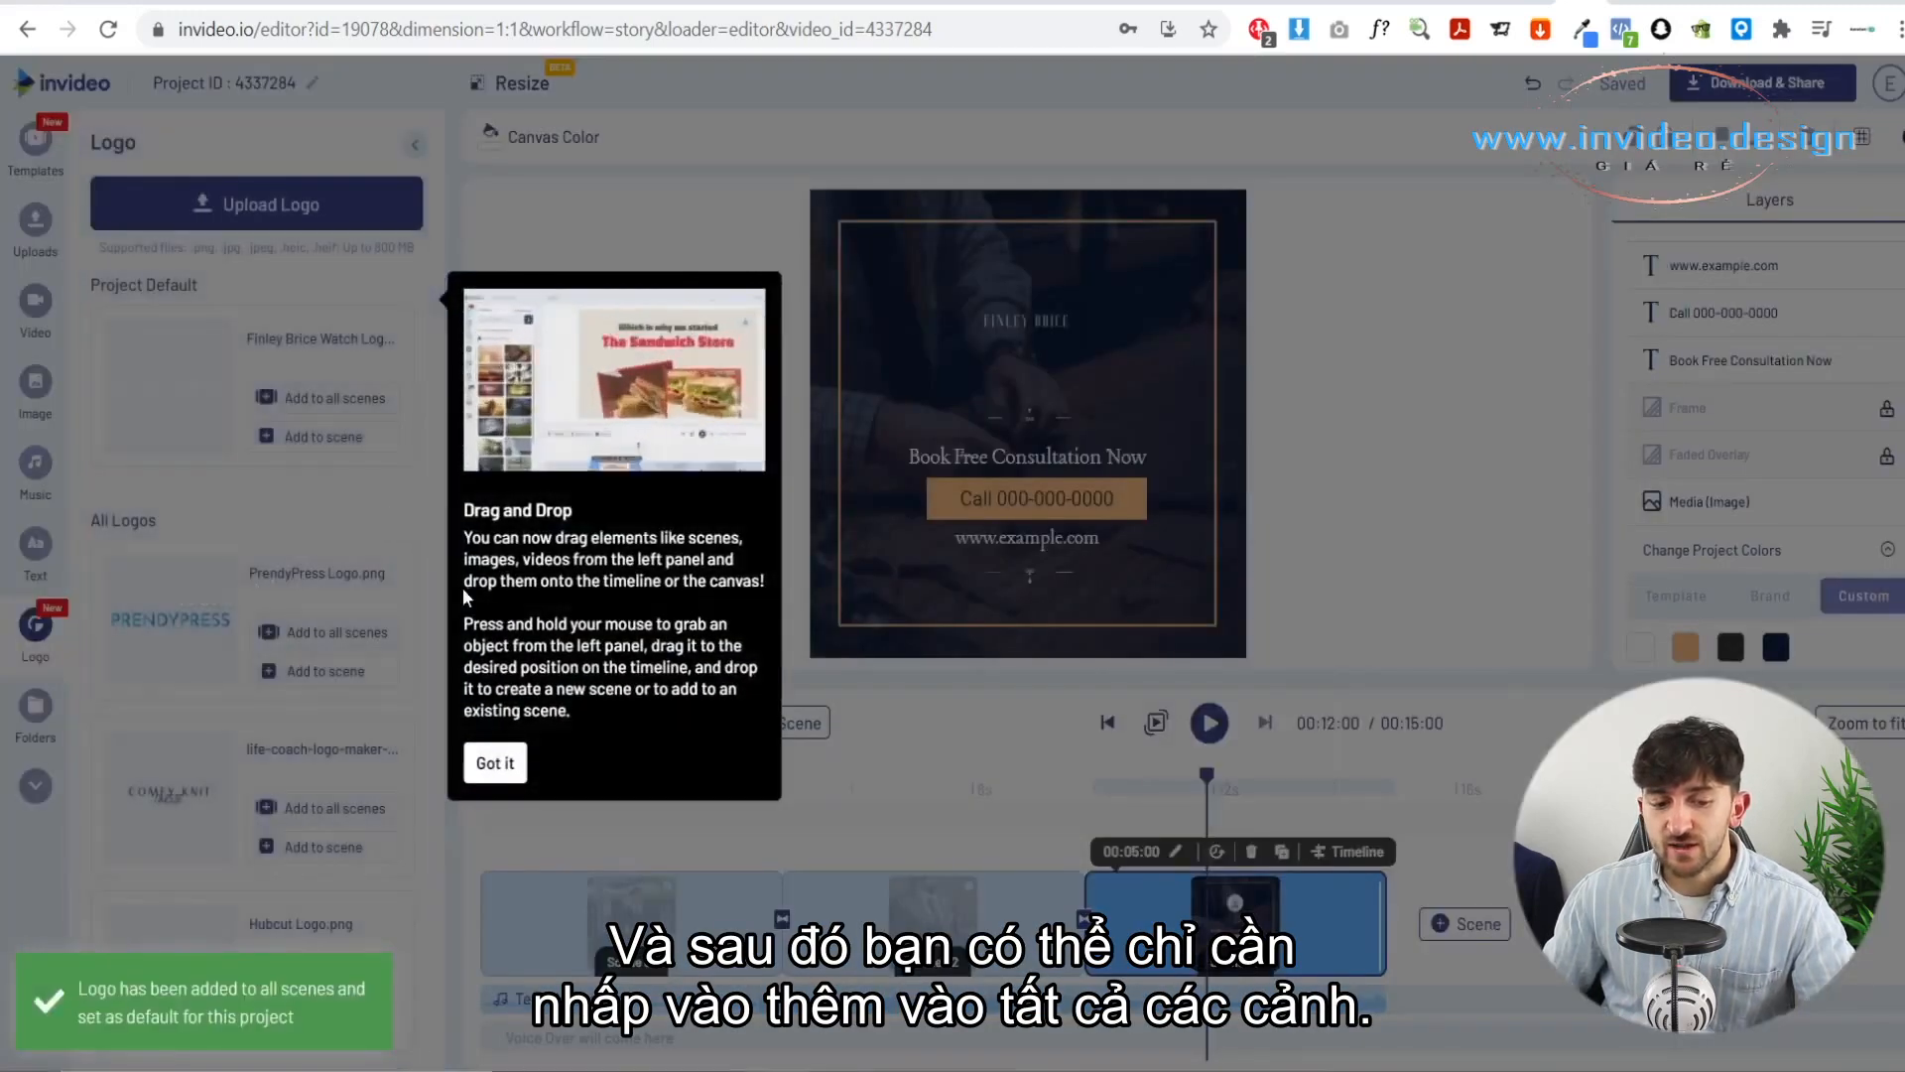
click(495, 762)
Step: Enlarge the logo in the third scene and centre it above the "Book Free Consultation Now" text
click(1010, 319)
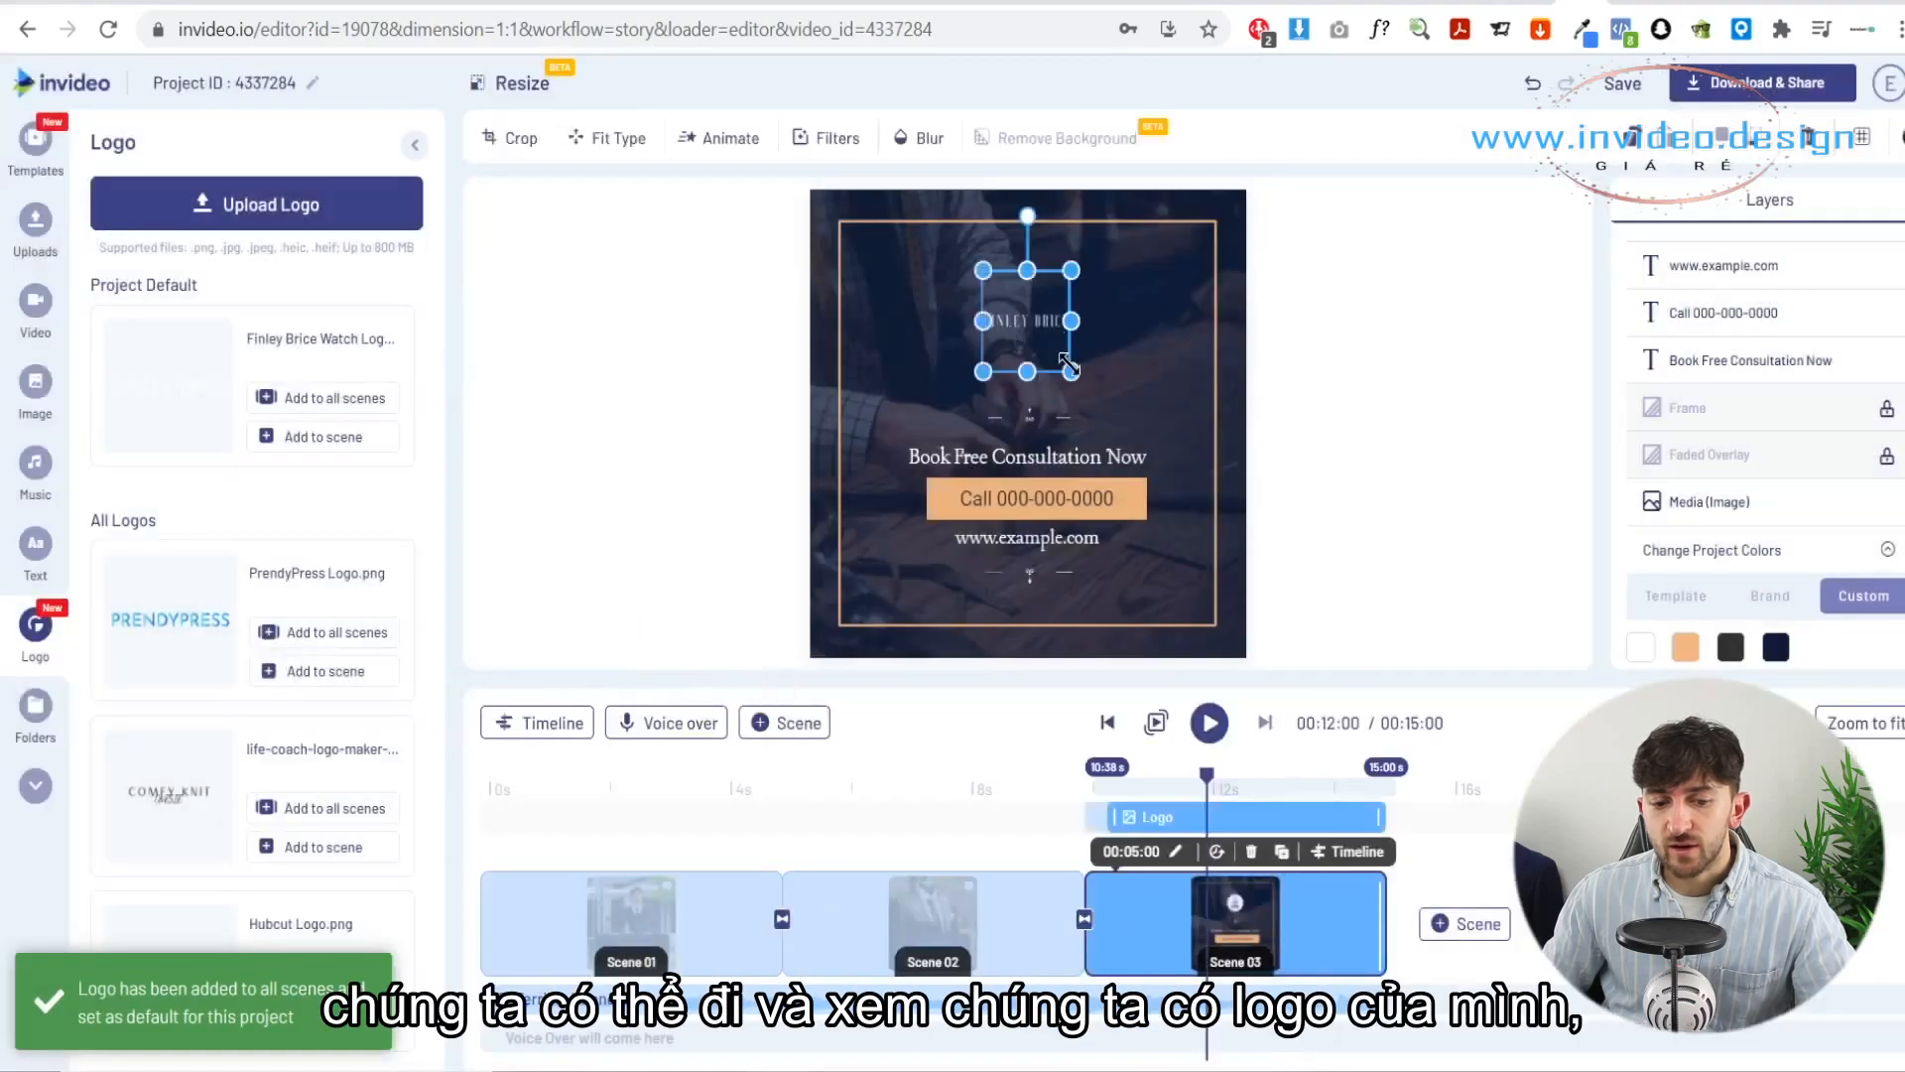
drag(1070, 372, 1260, 622)
drag(1163, 440, 1064, 384)
click(1014, 546)
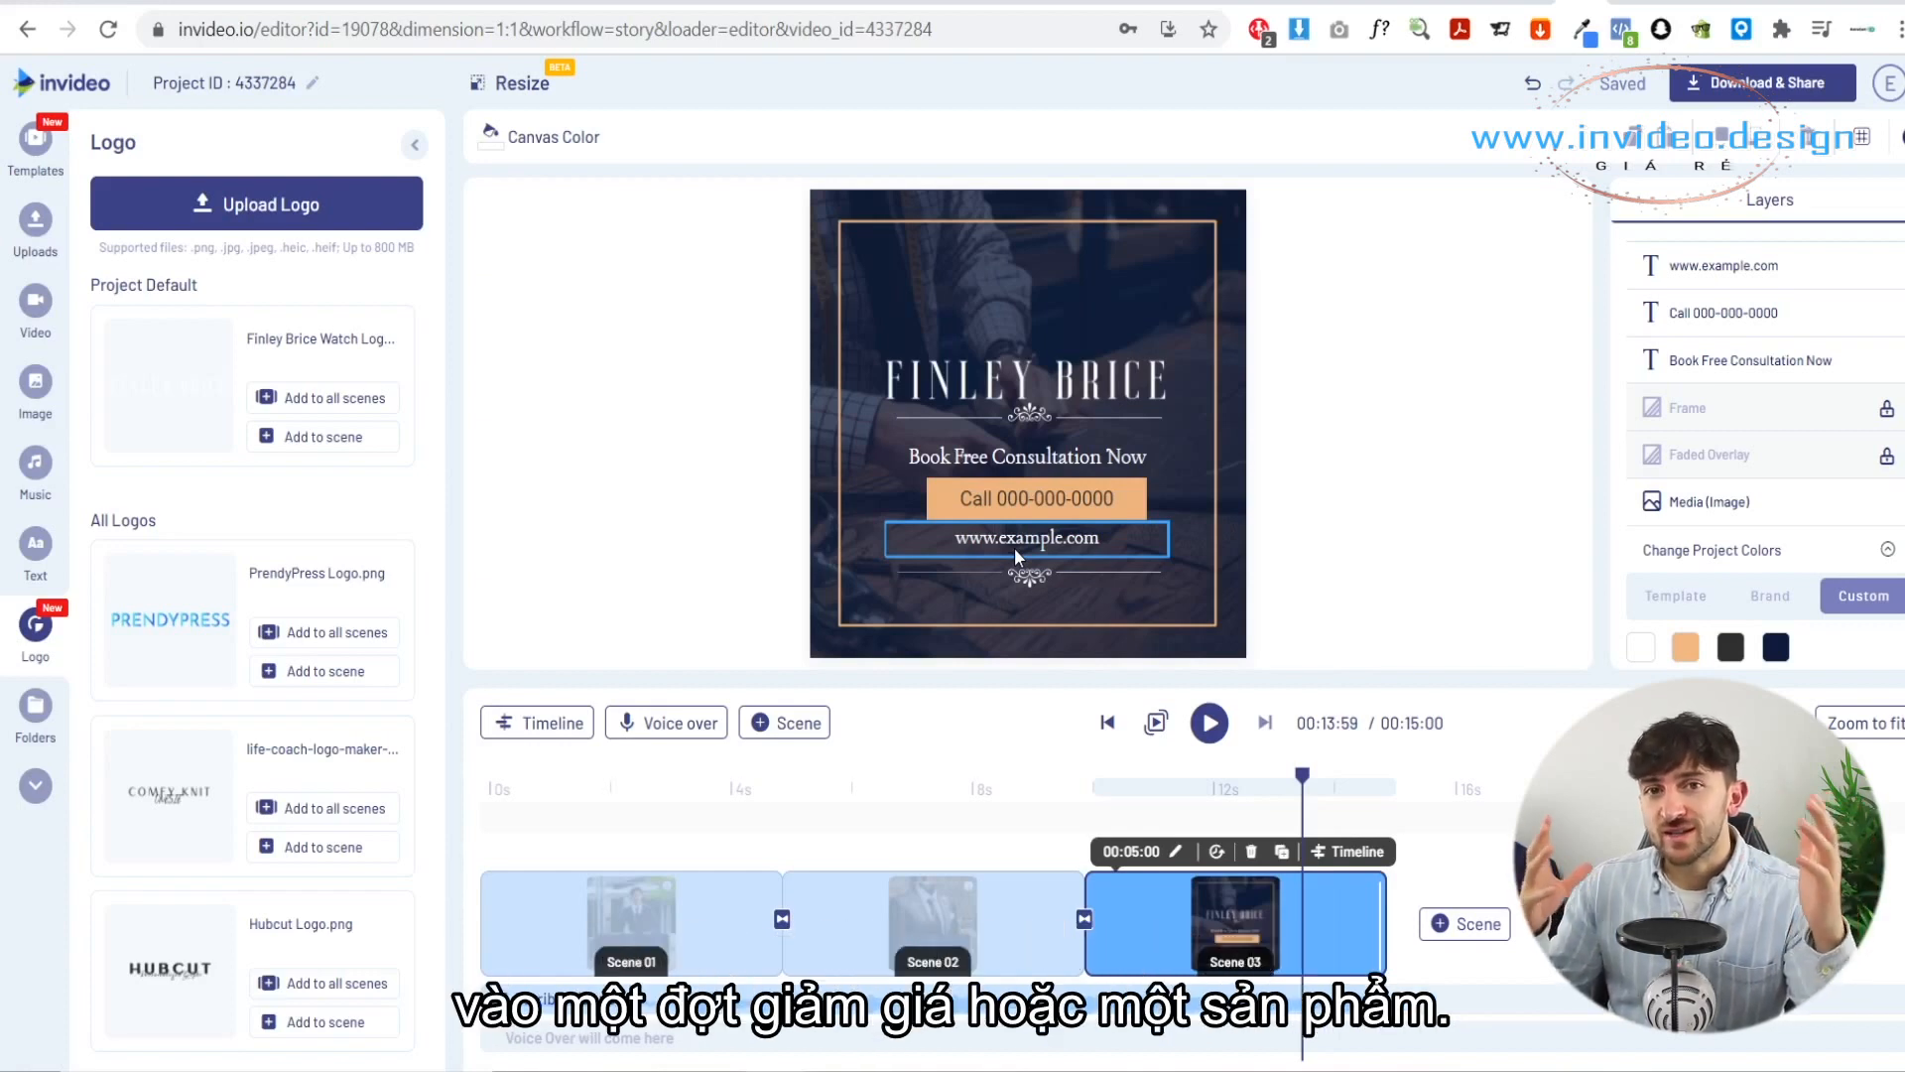
Step: Review the first and second scenes and open the video's export options
click(630, 787)
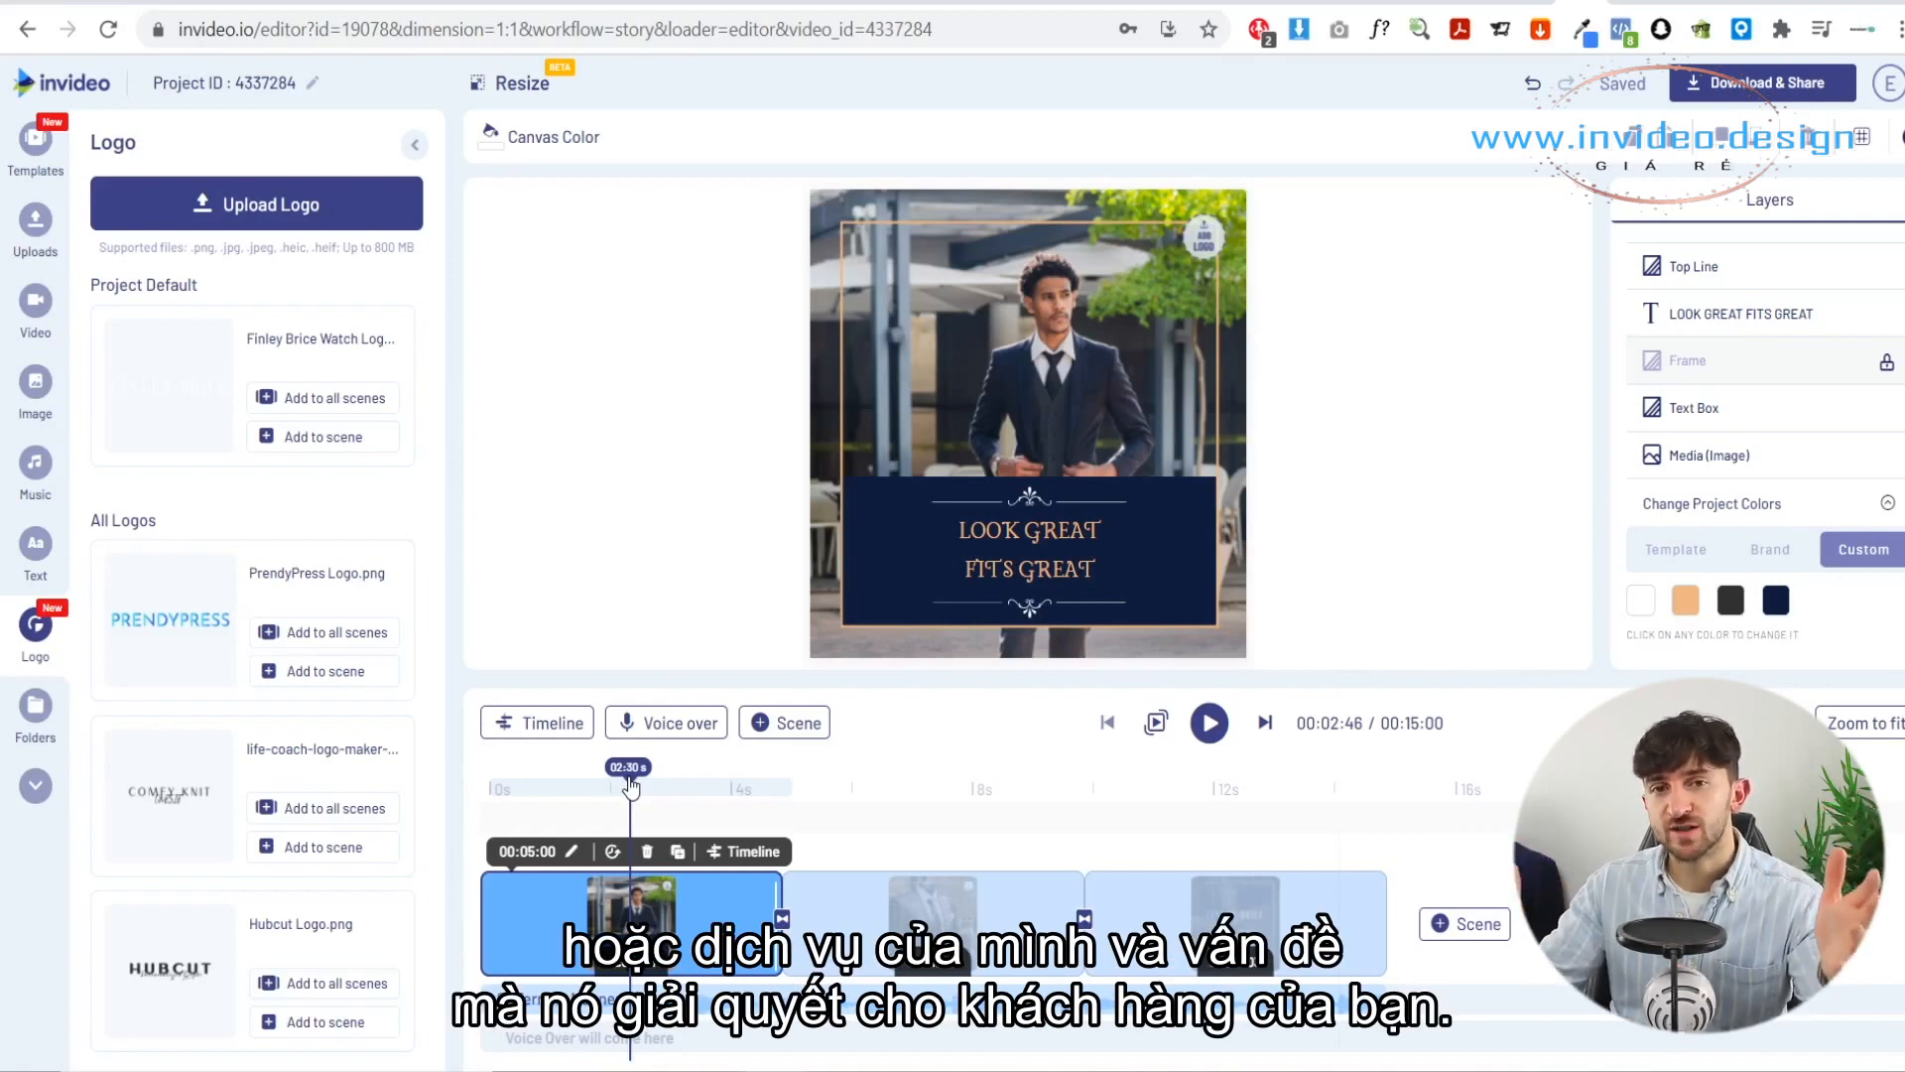
drag(632, 787, 930, 799)
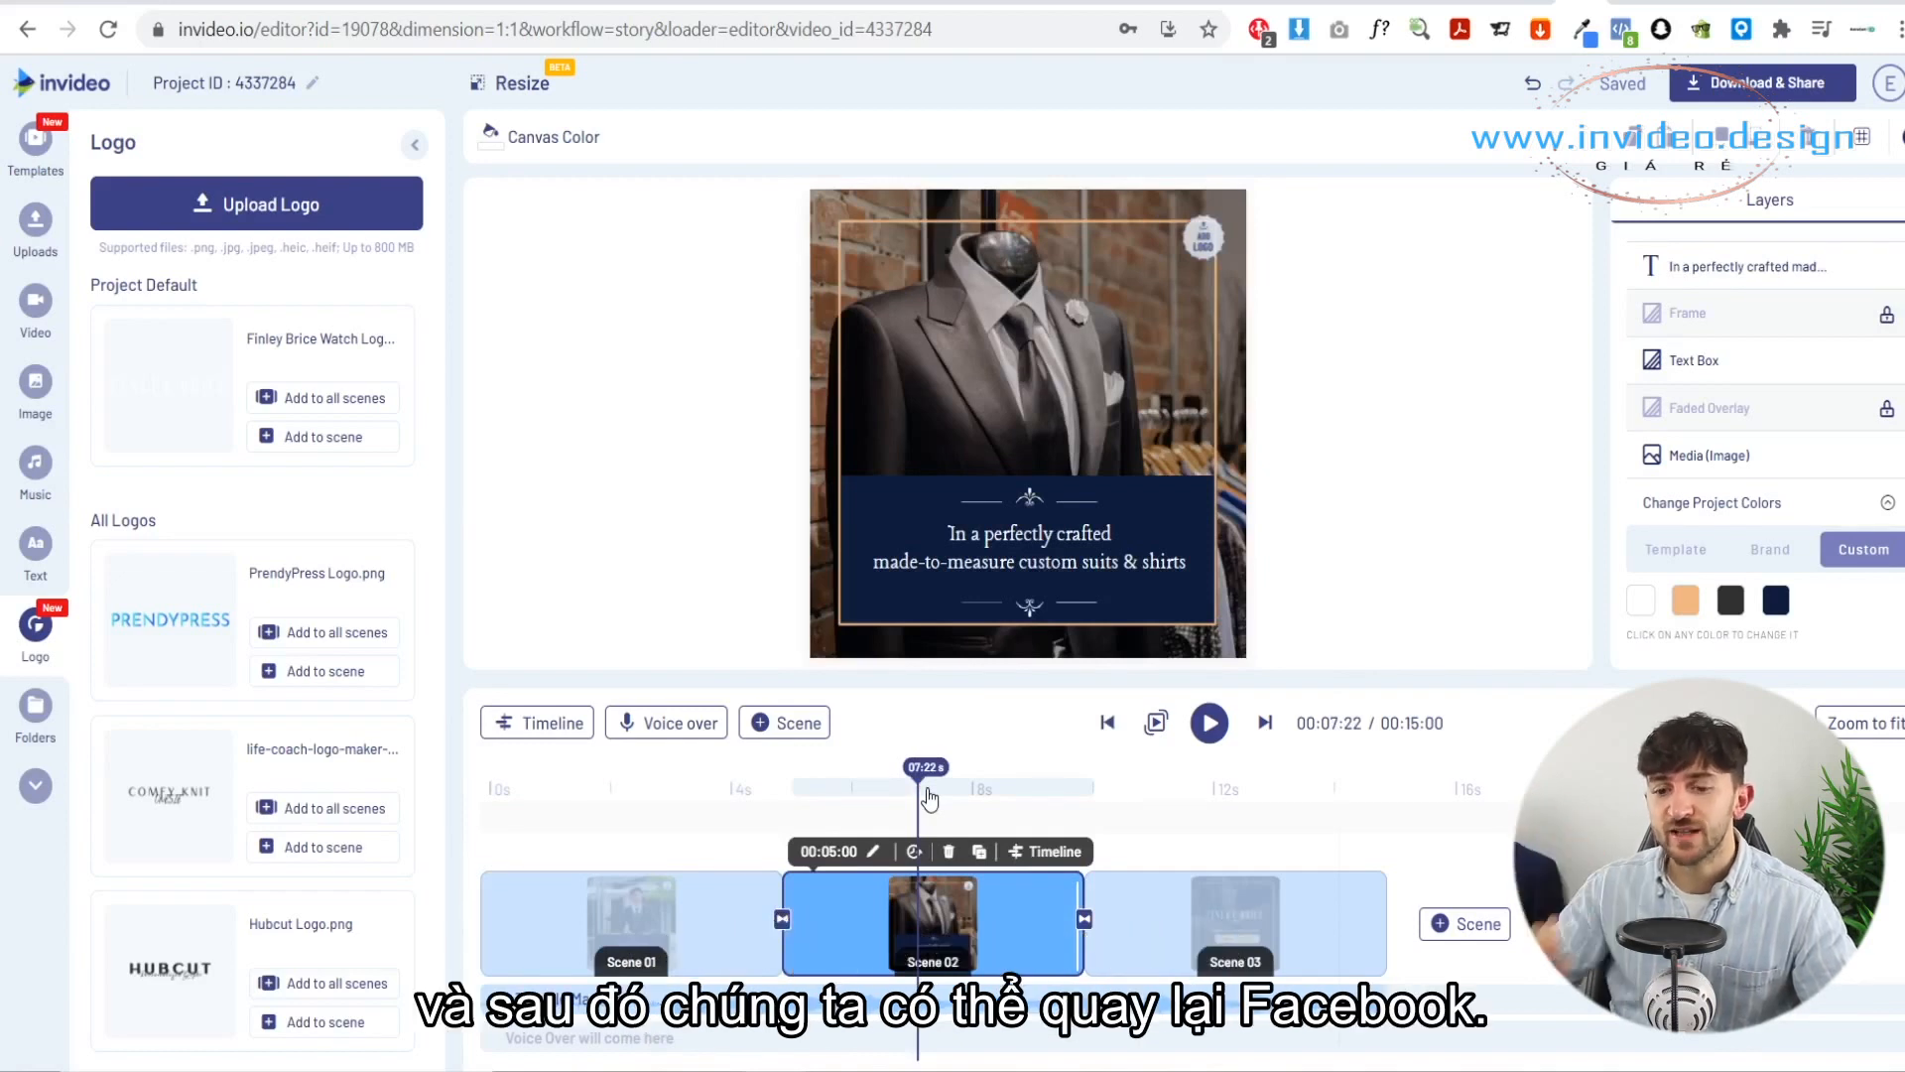
click(1747, 94)
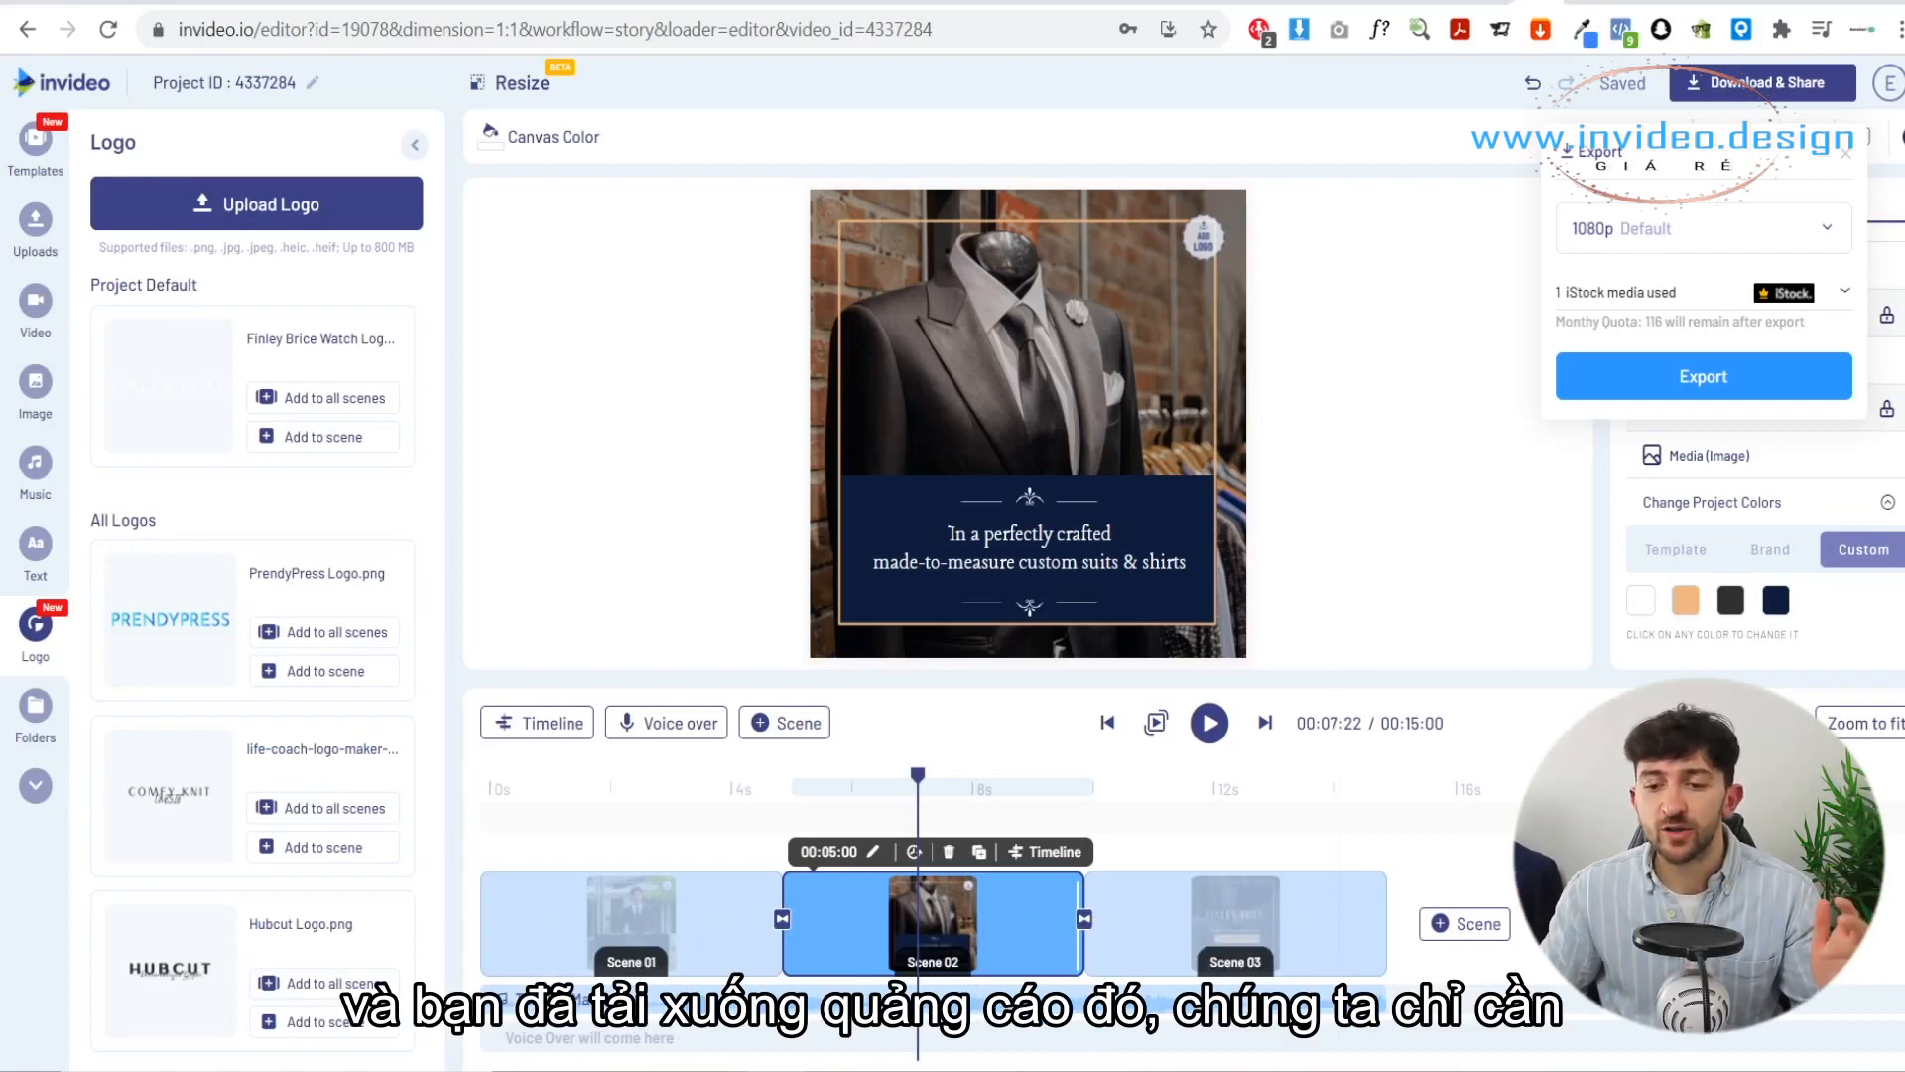
Step: Switch to Facebook Ads Manager and upload the InVideo MP4 dated 17/05/2021 from Downloads as the ad's video
click(1447, 5)
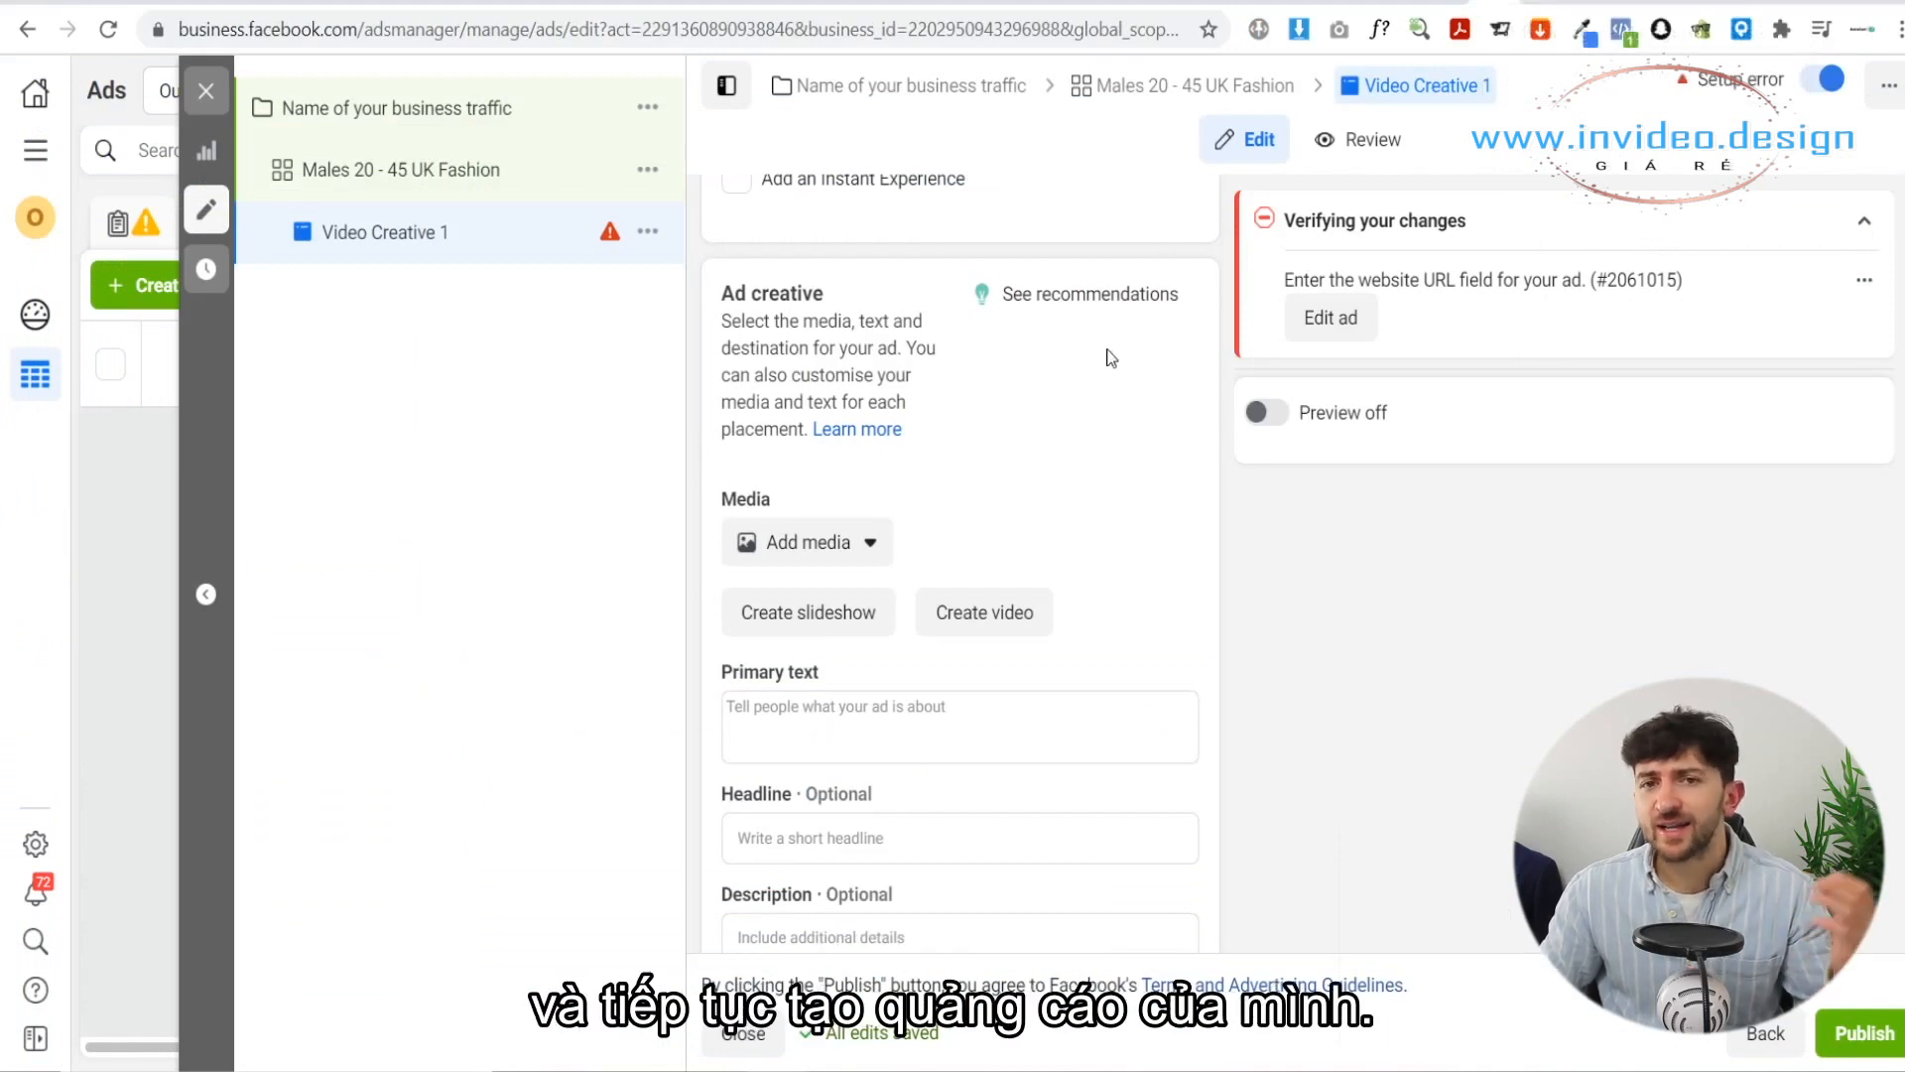
click(839, 545)
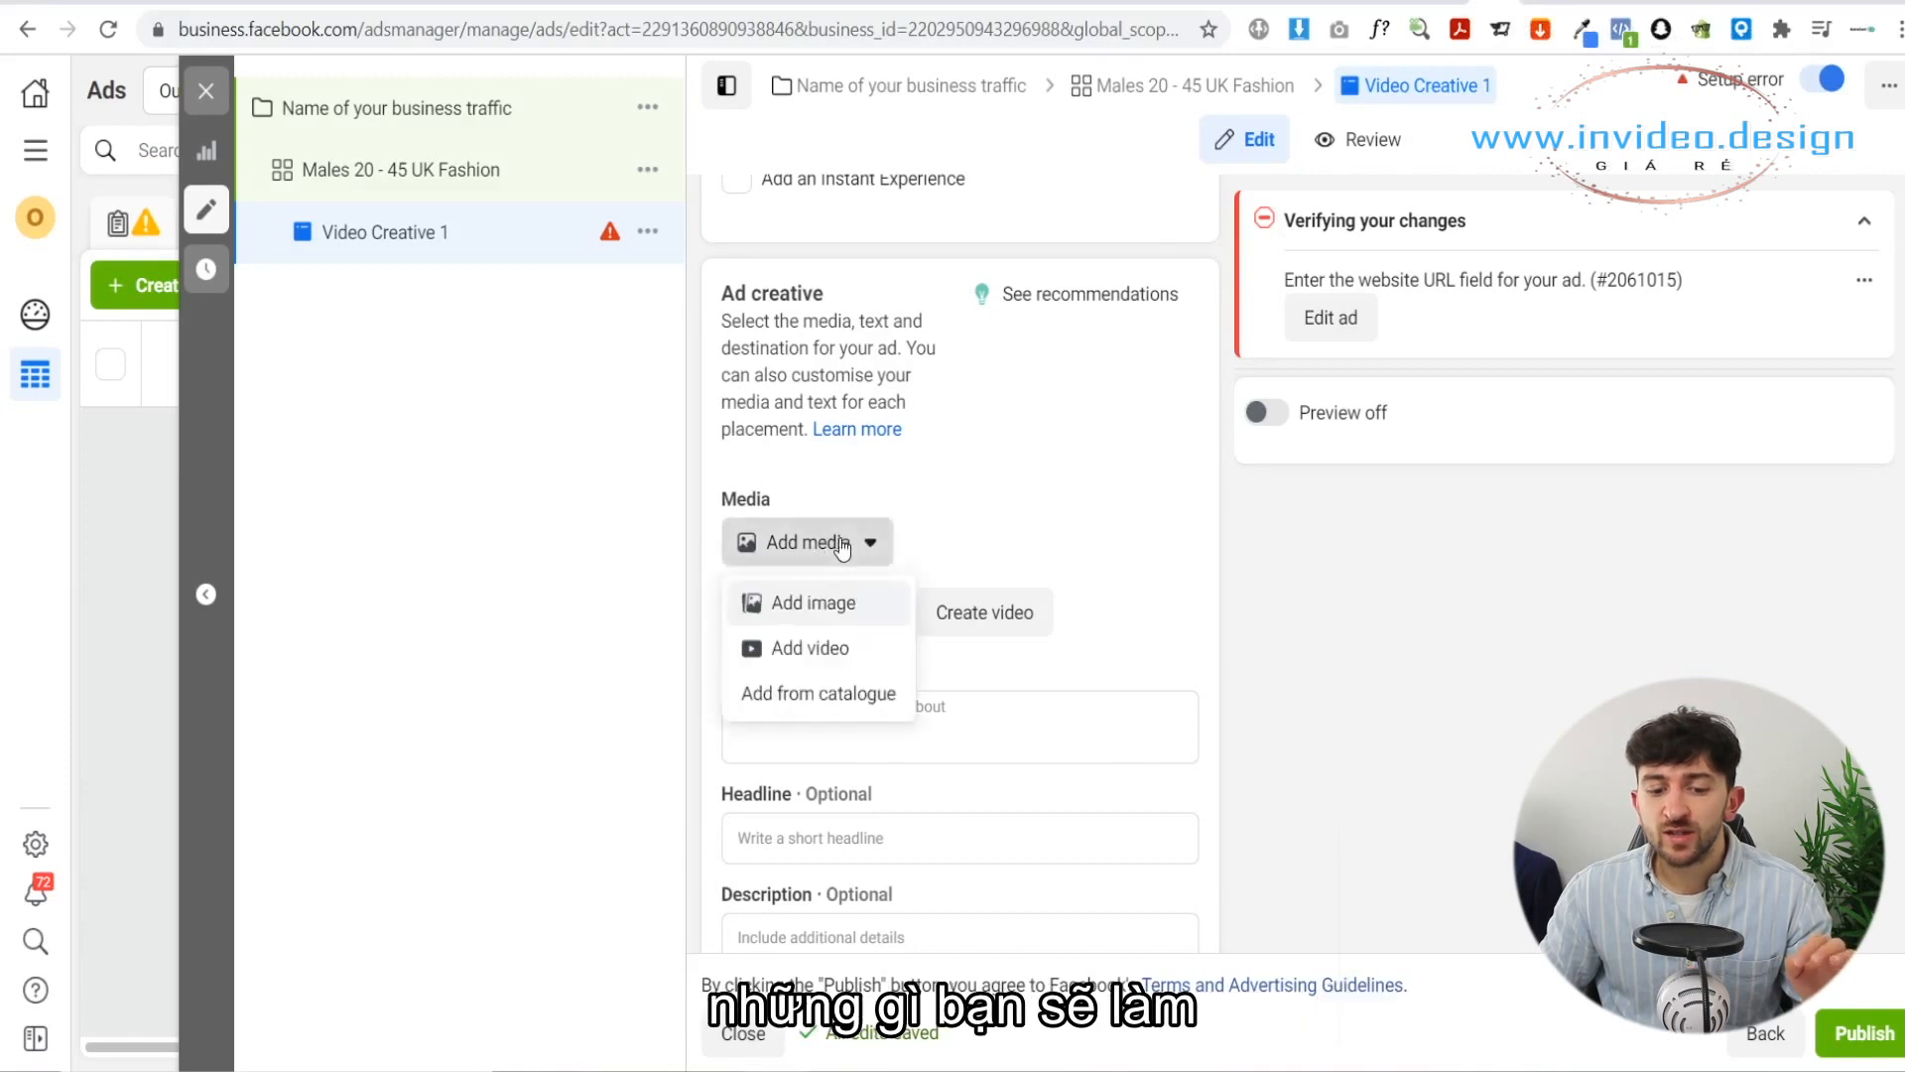
click(835, 647)
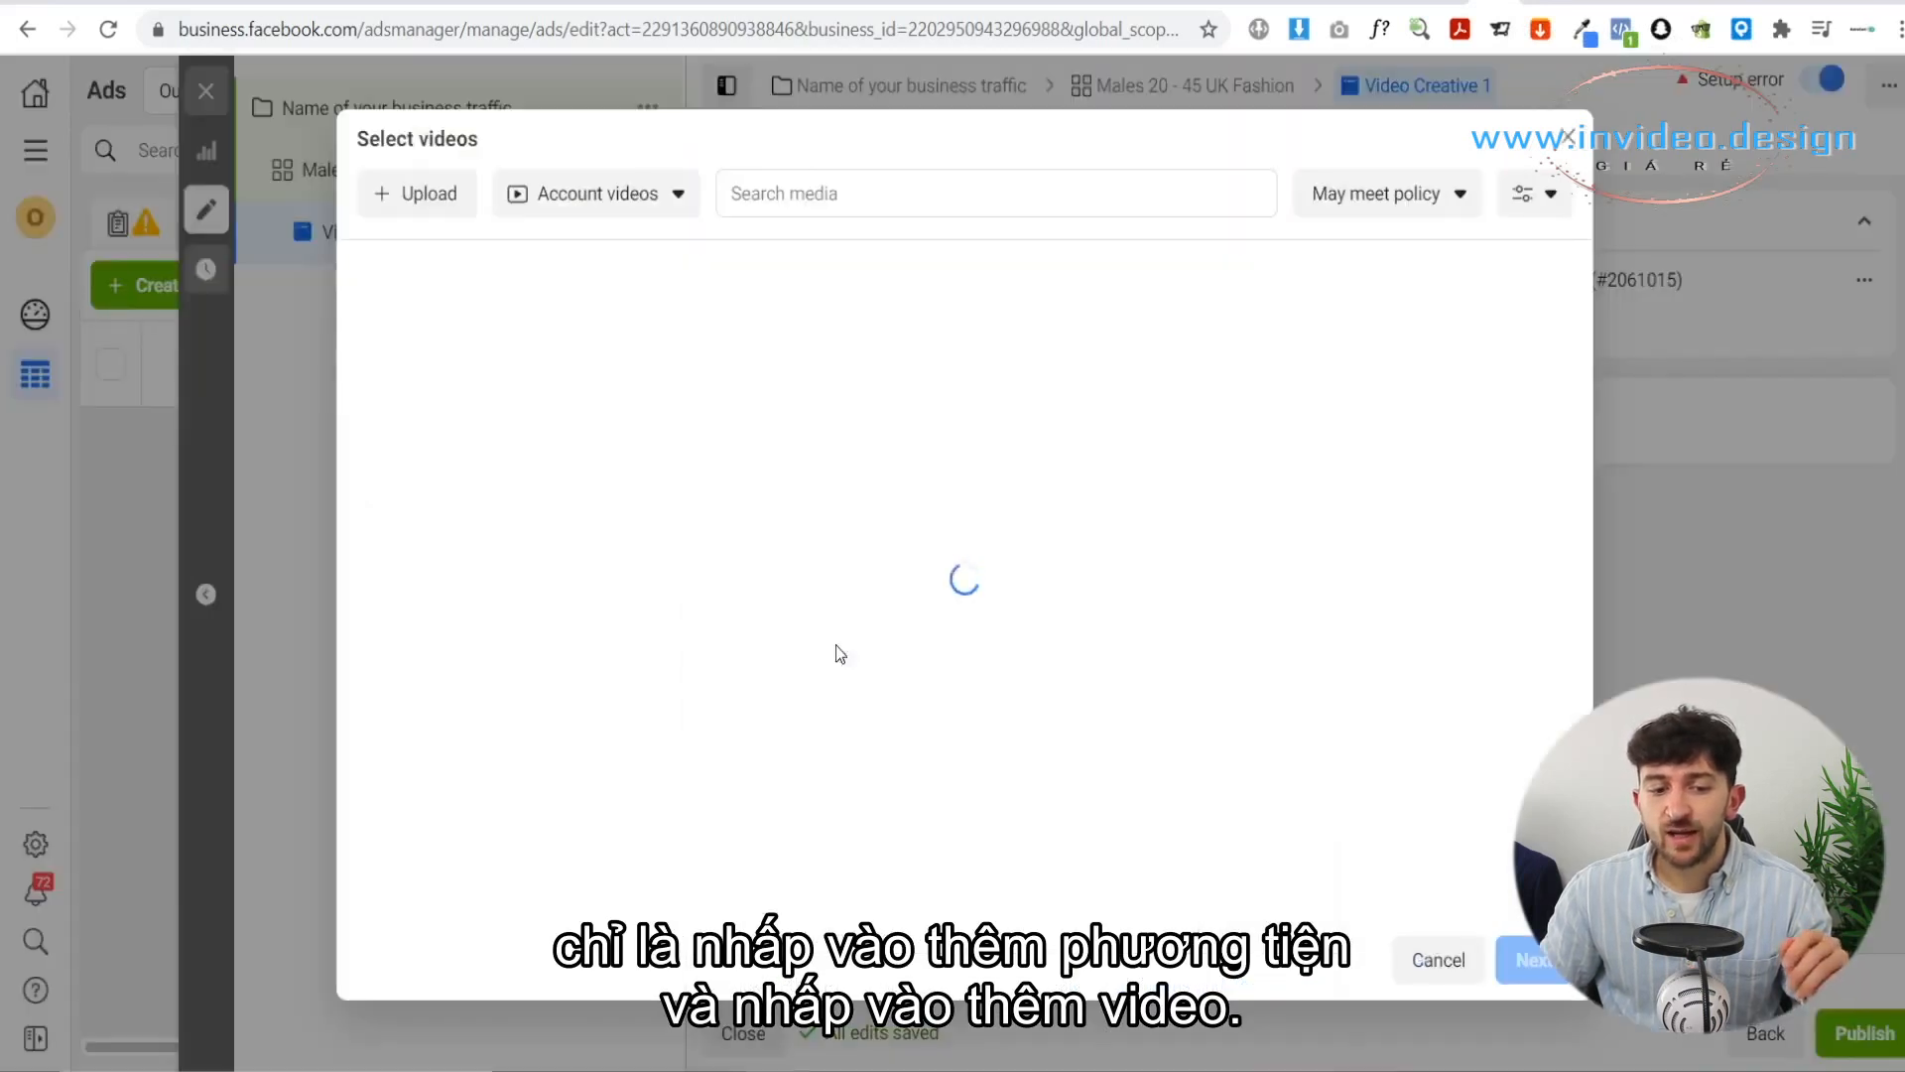
click(445, 201)
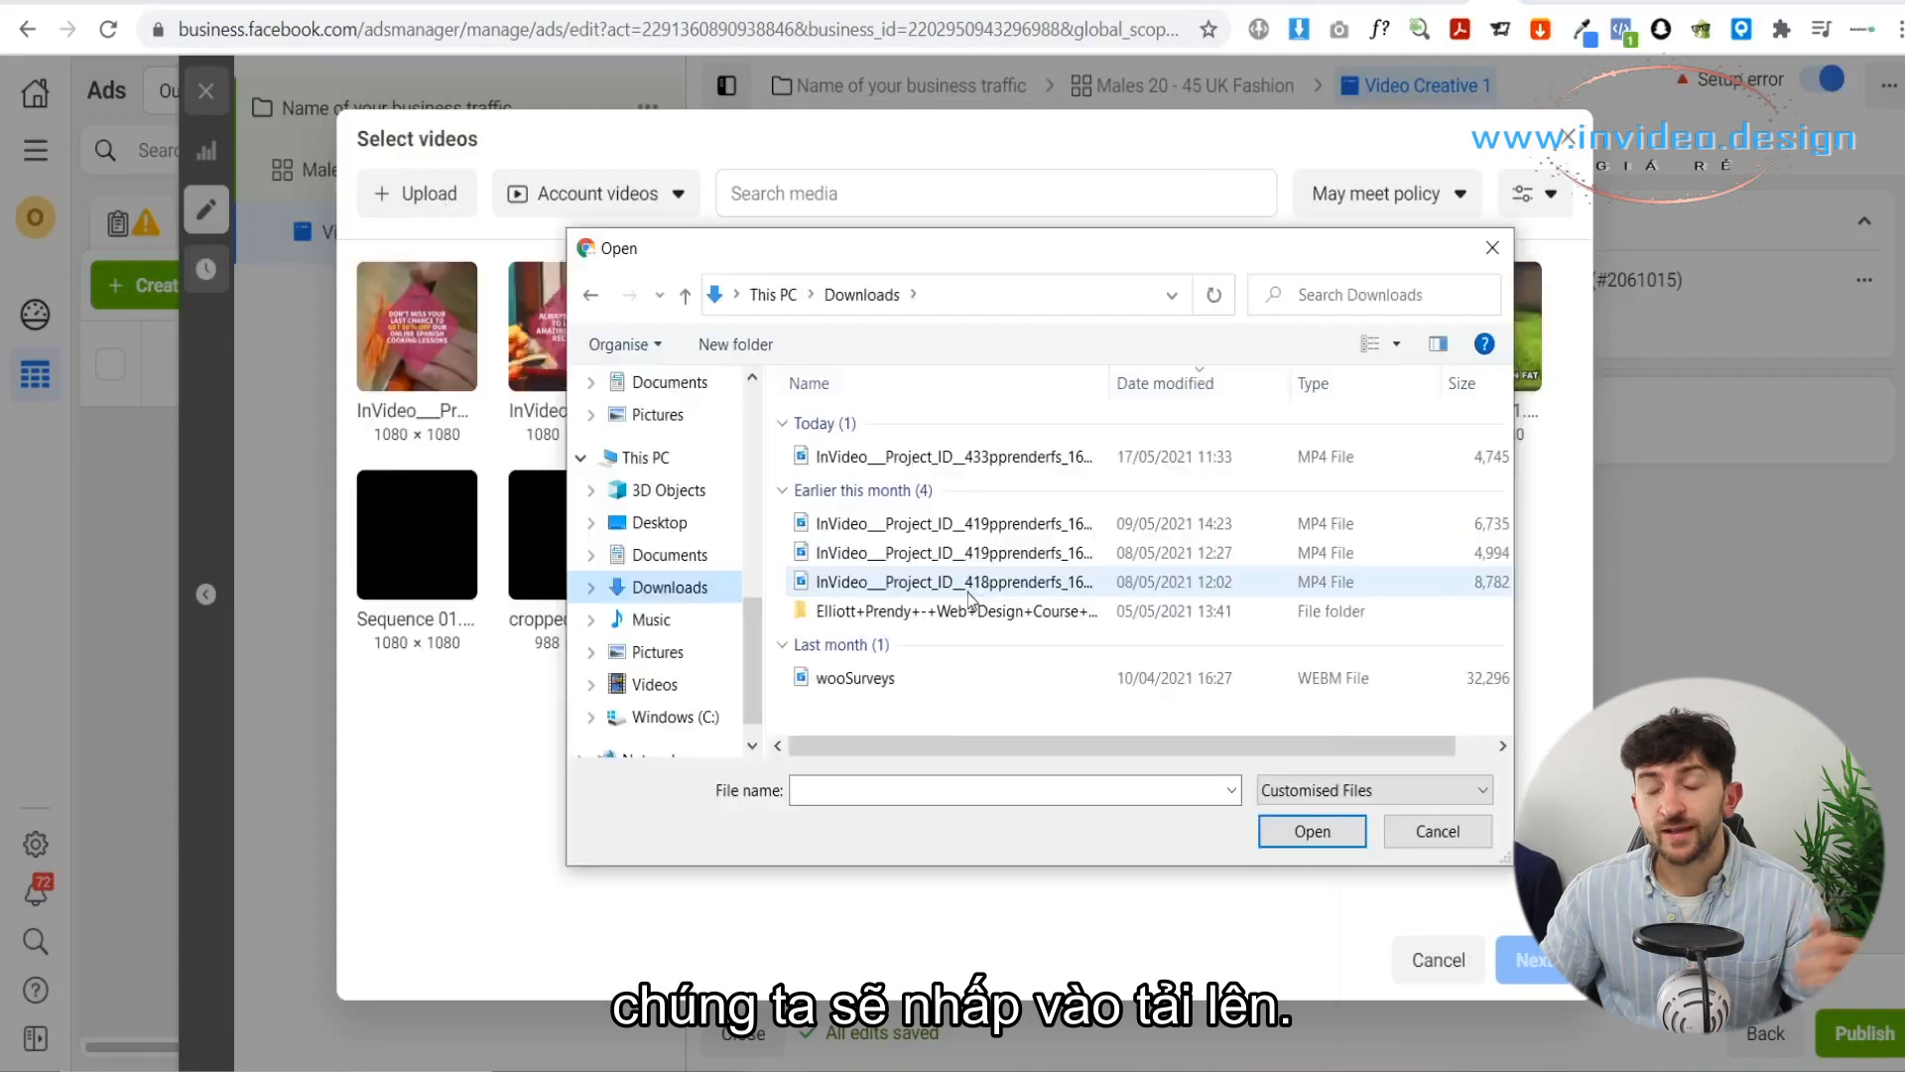
click(921, 458)
click(1326, 836)
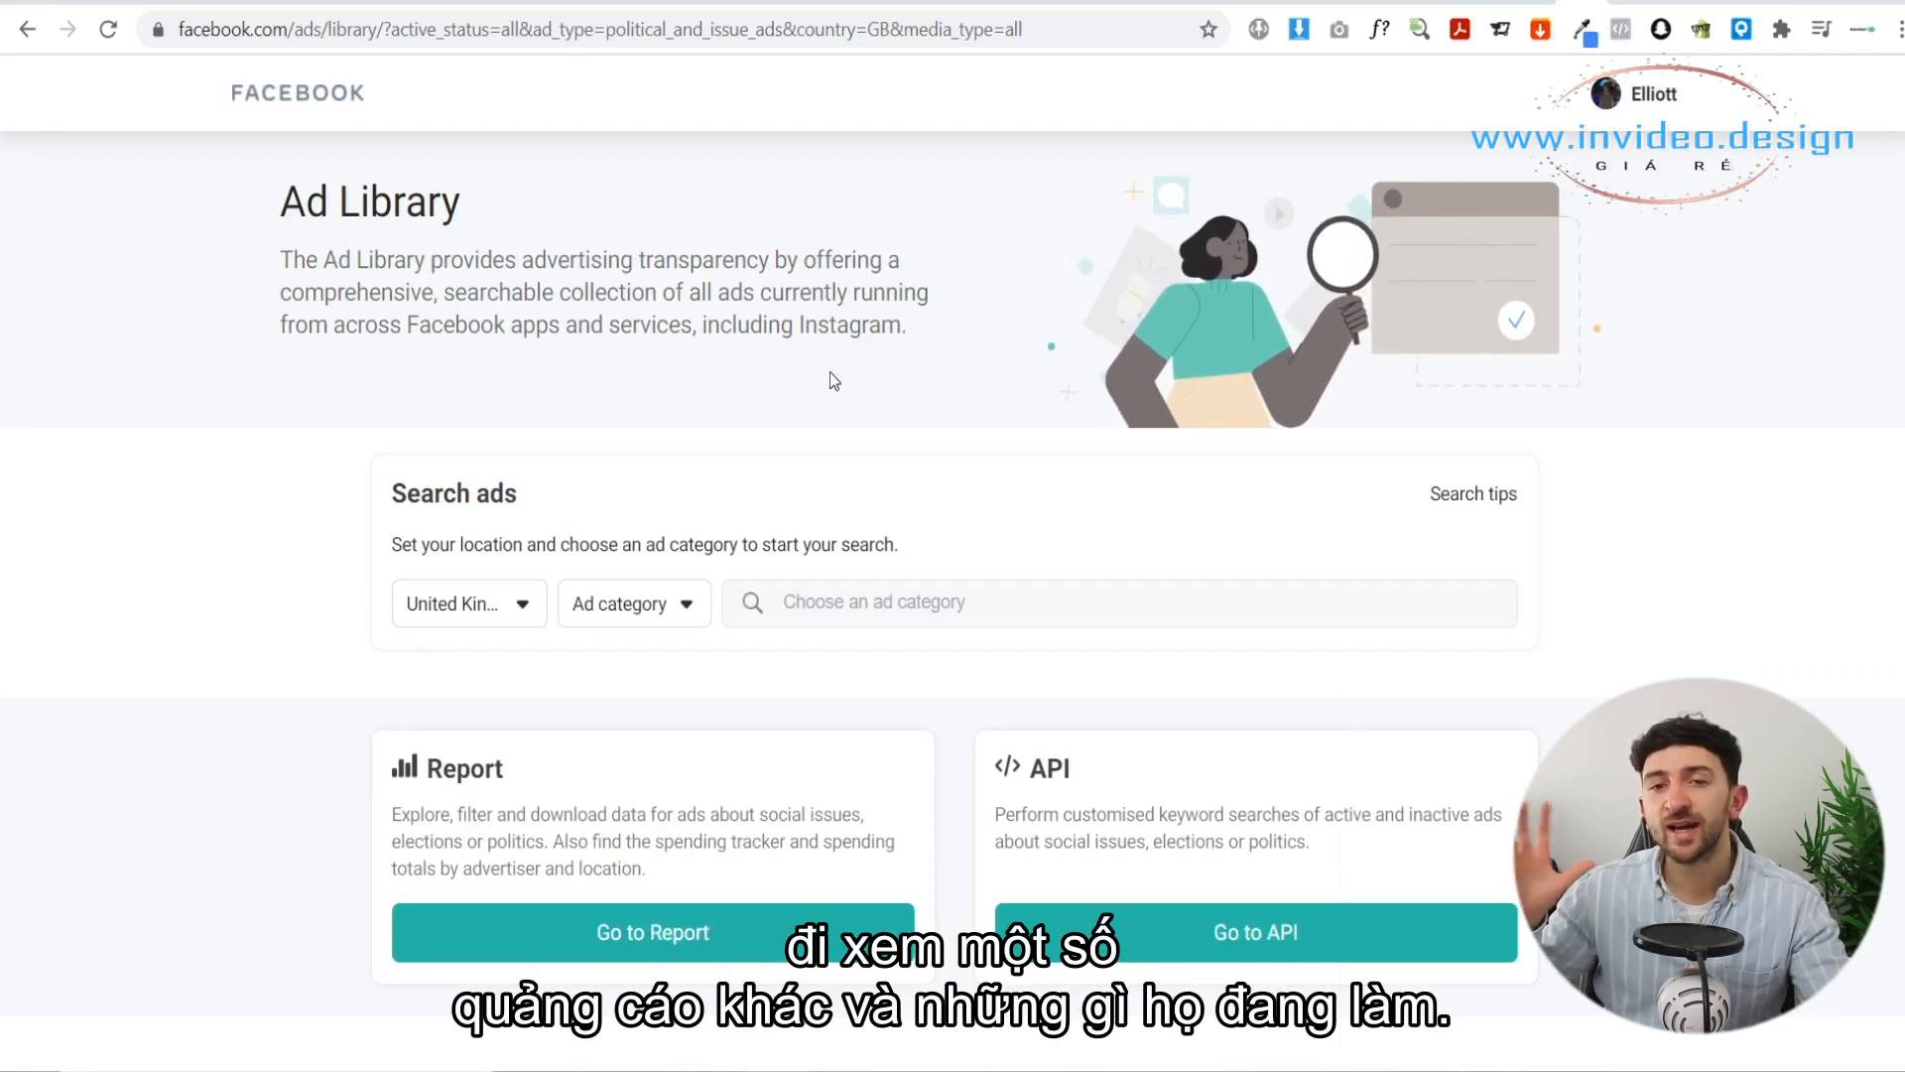
Step: Search the Facebook Ad Library for "tailor" among all ads in the United Kingdom
scroll(830, 372, down, 1)
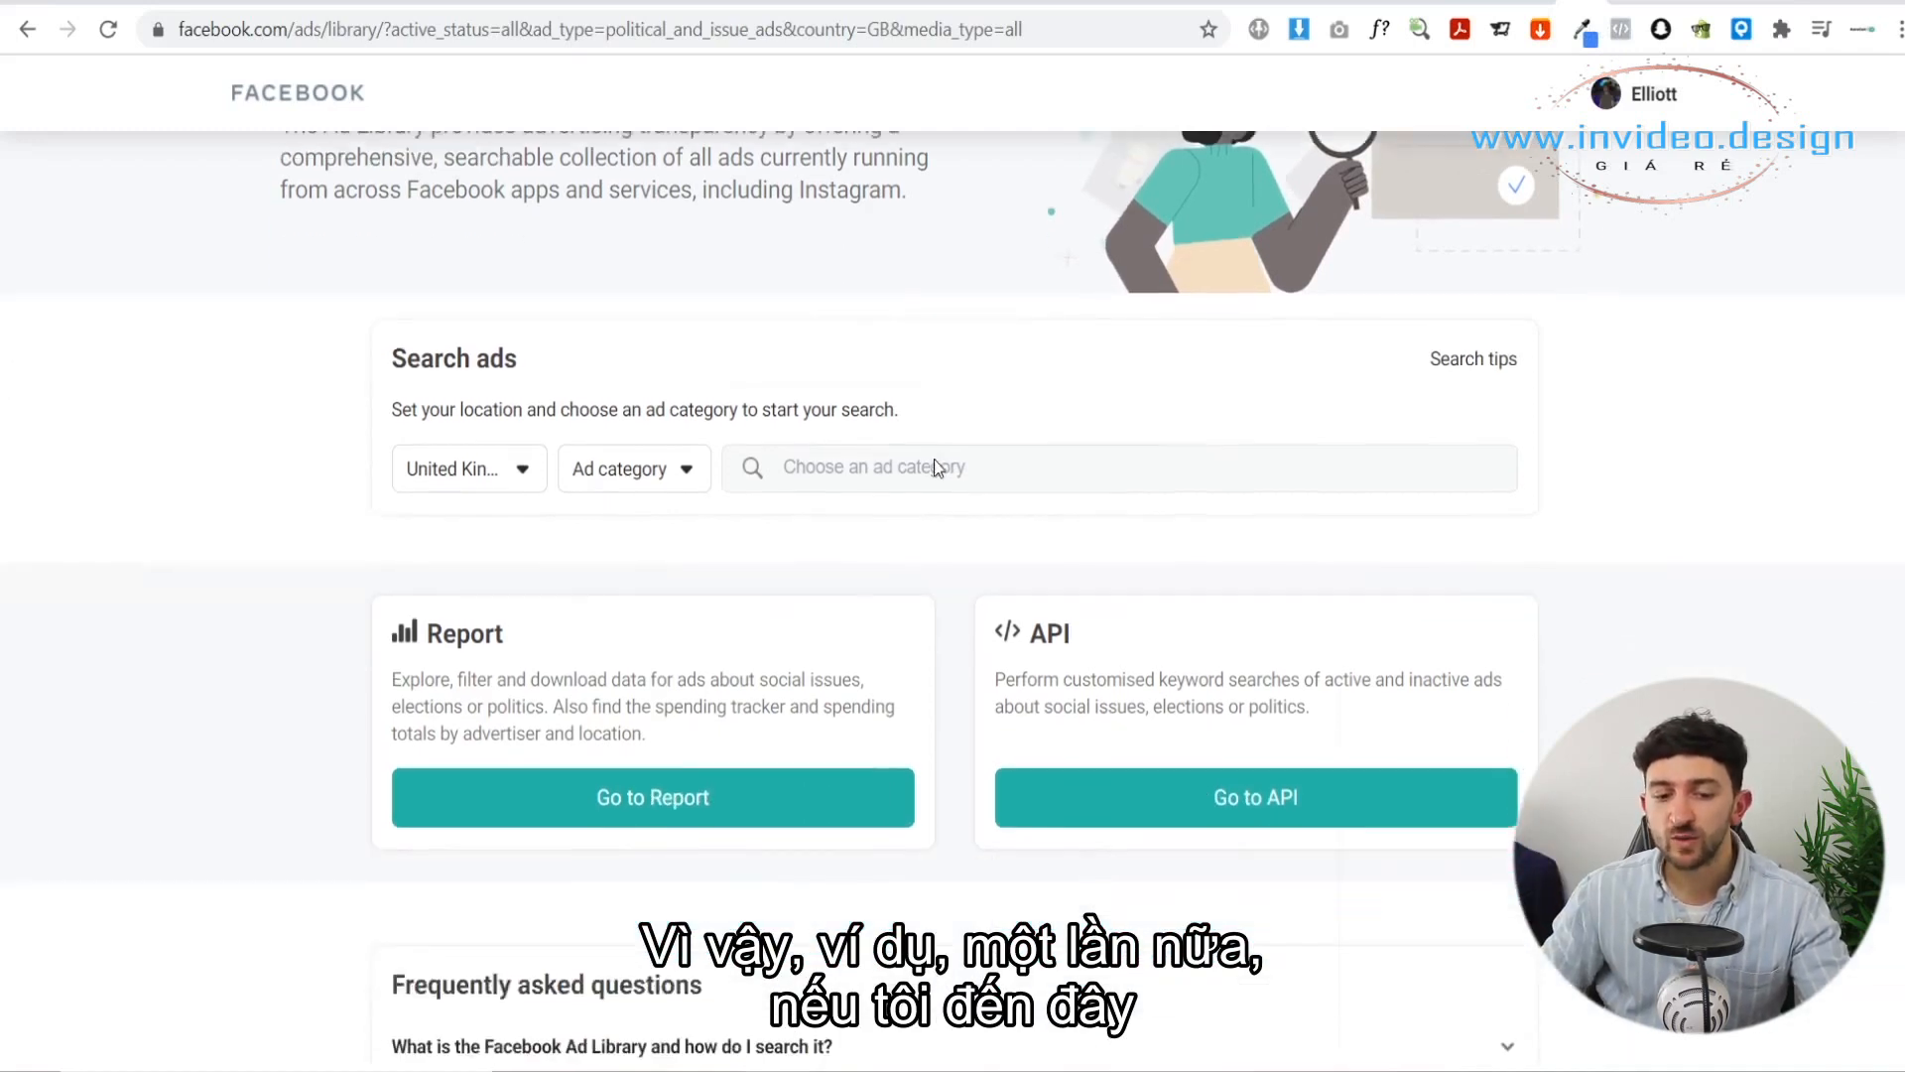
click(905, 468)
click(650, 469)
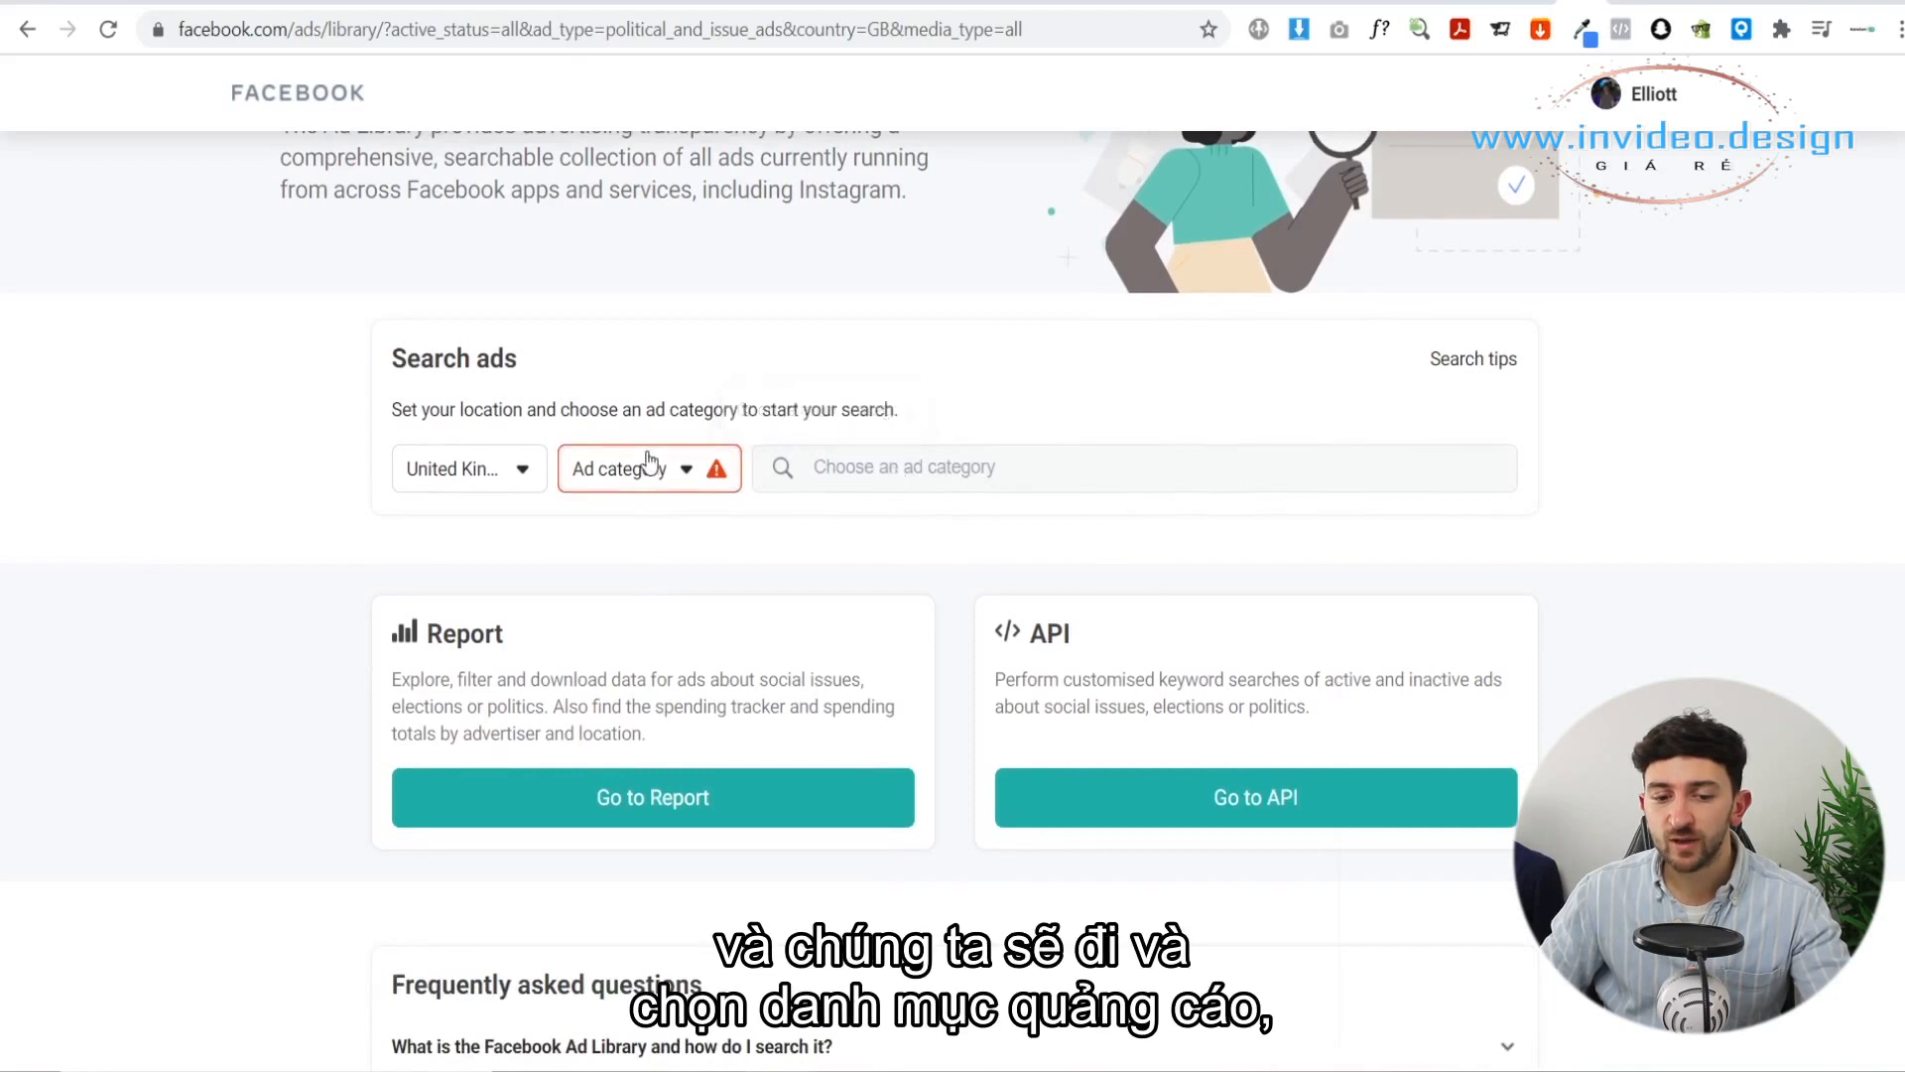
click(748, 596)
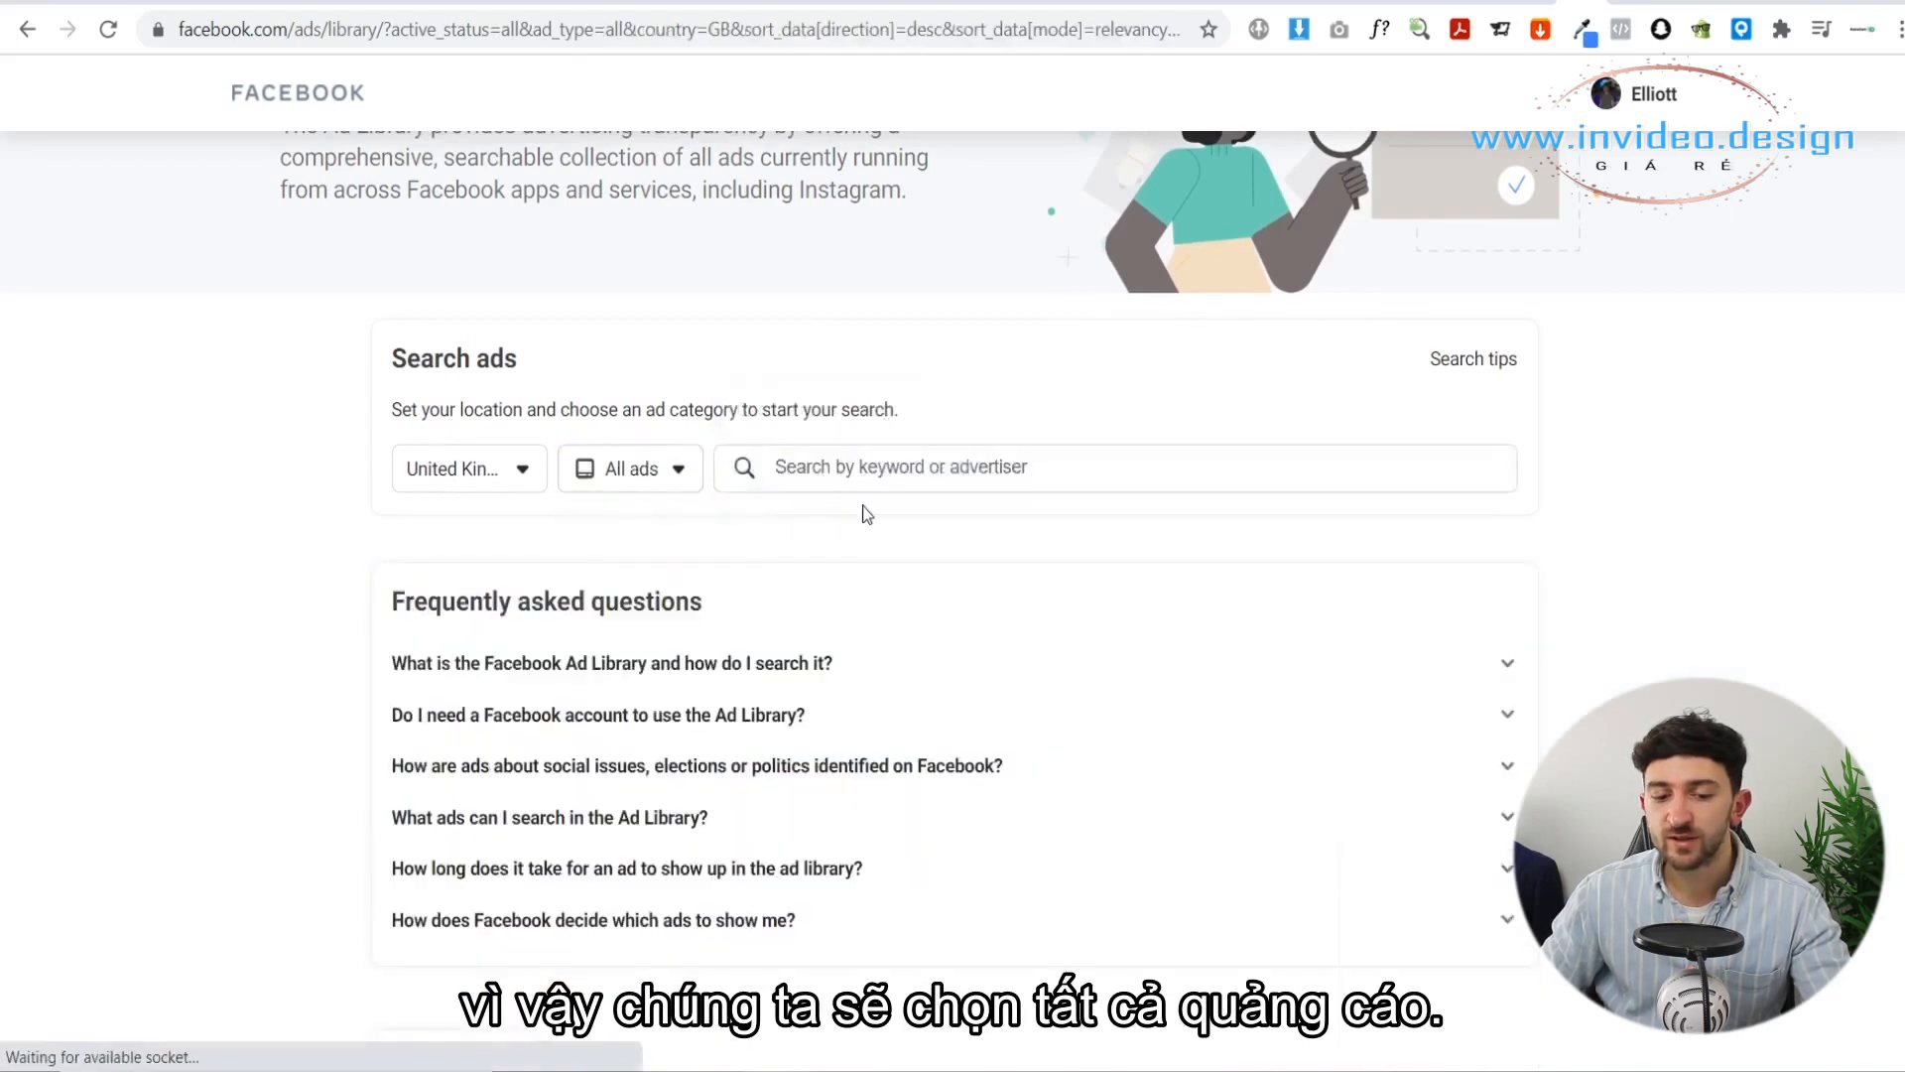
click(872, 467)
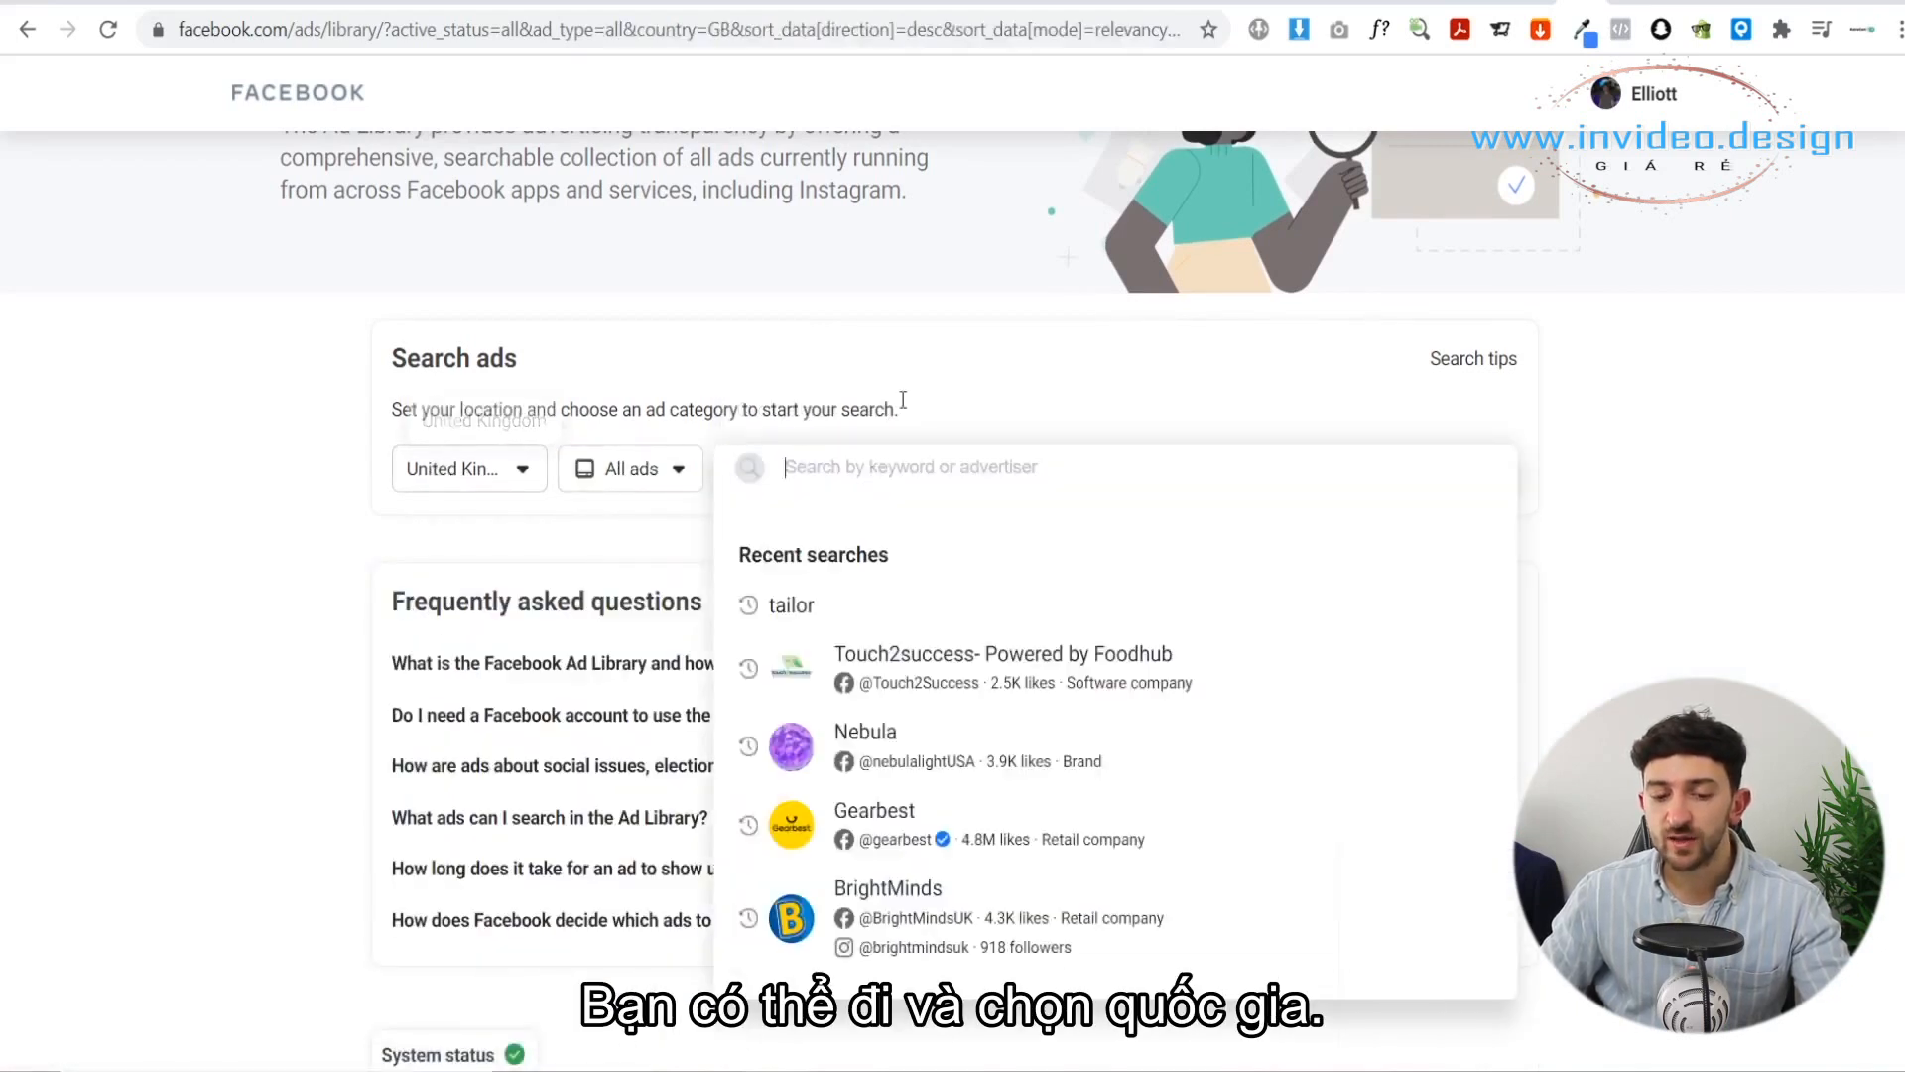
click(846, 606)
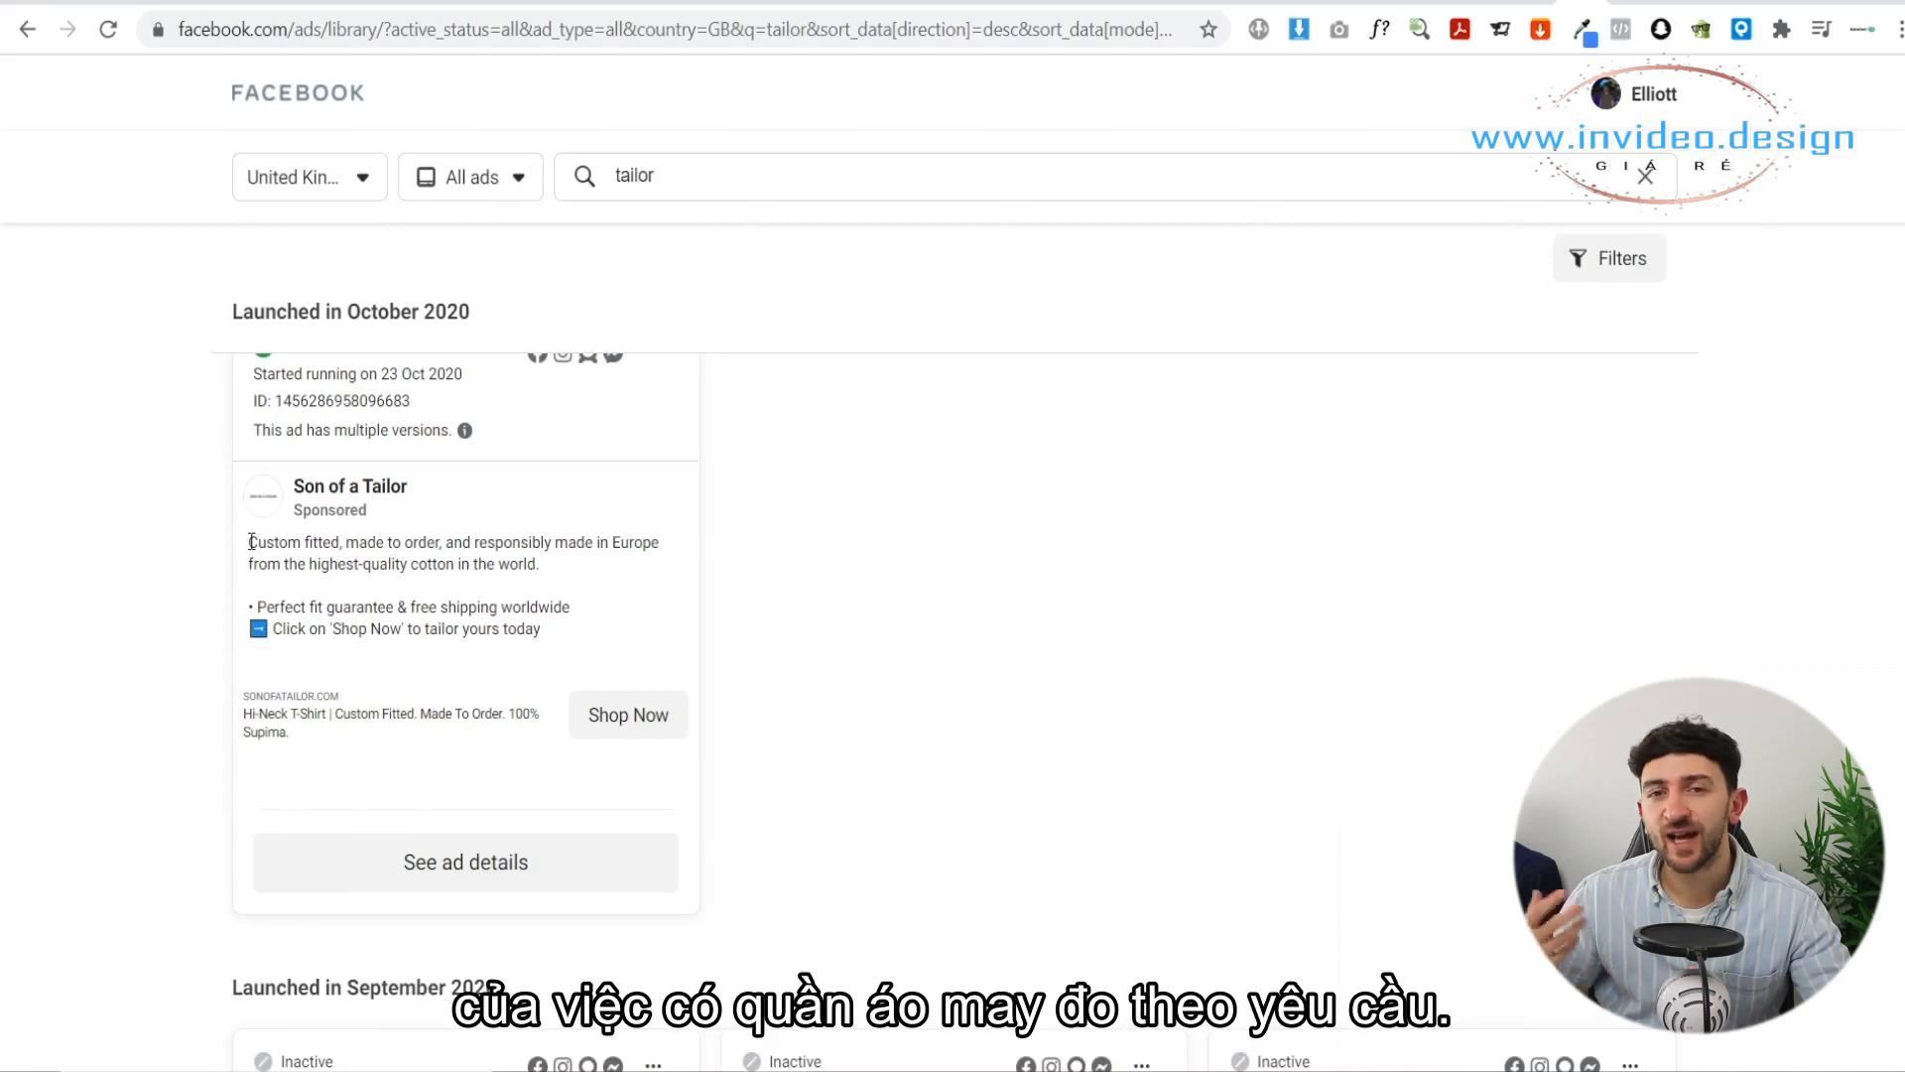
Step: Copy the Son of a Tailor ad text into the ad's primary text, changing "cotton" to "wool" and "yours" to "your suit"
mouse_move(542, 629)
mouse_down()
mouse_move(254, 607)
mouse_move(249, 542)
mouse_up()
key(ctrl+c)
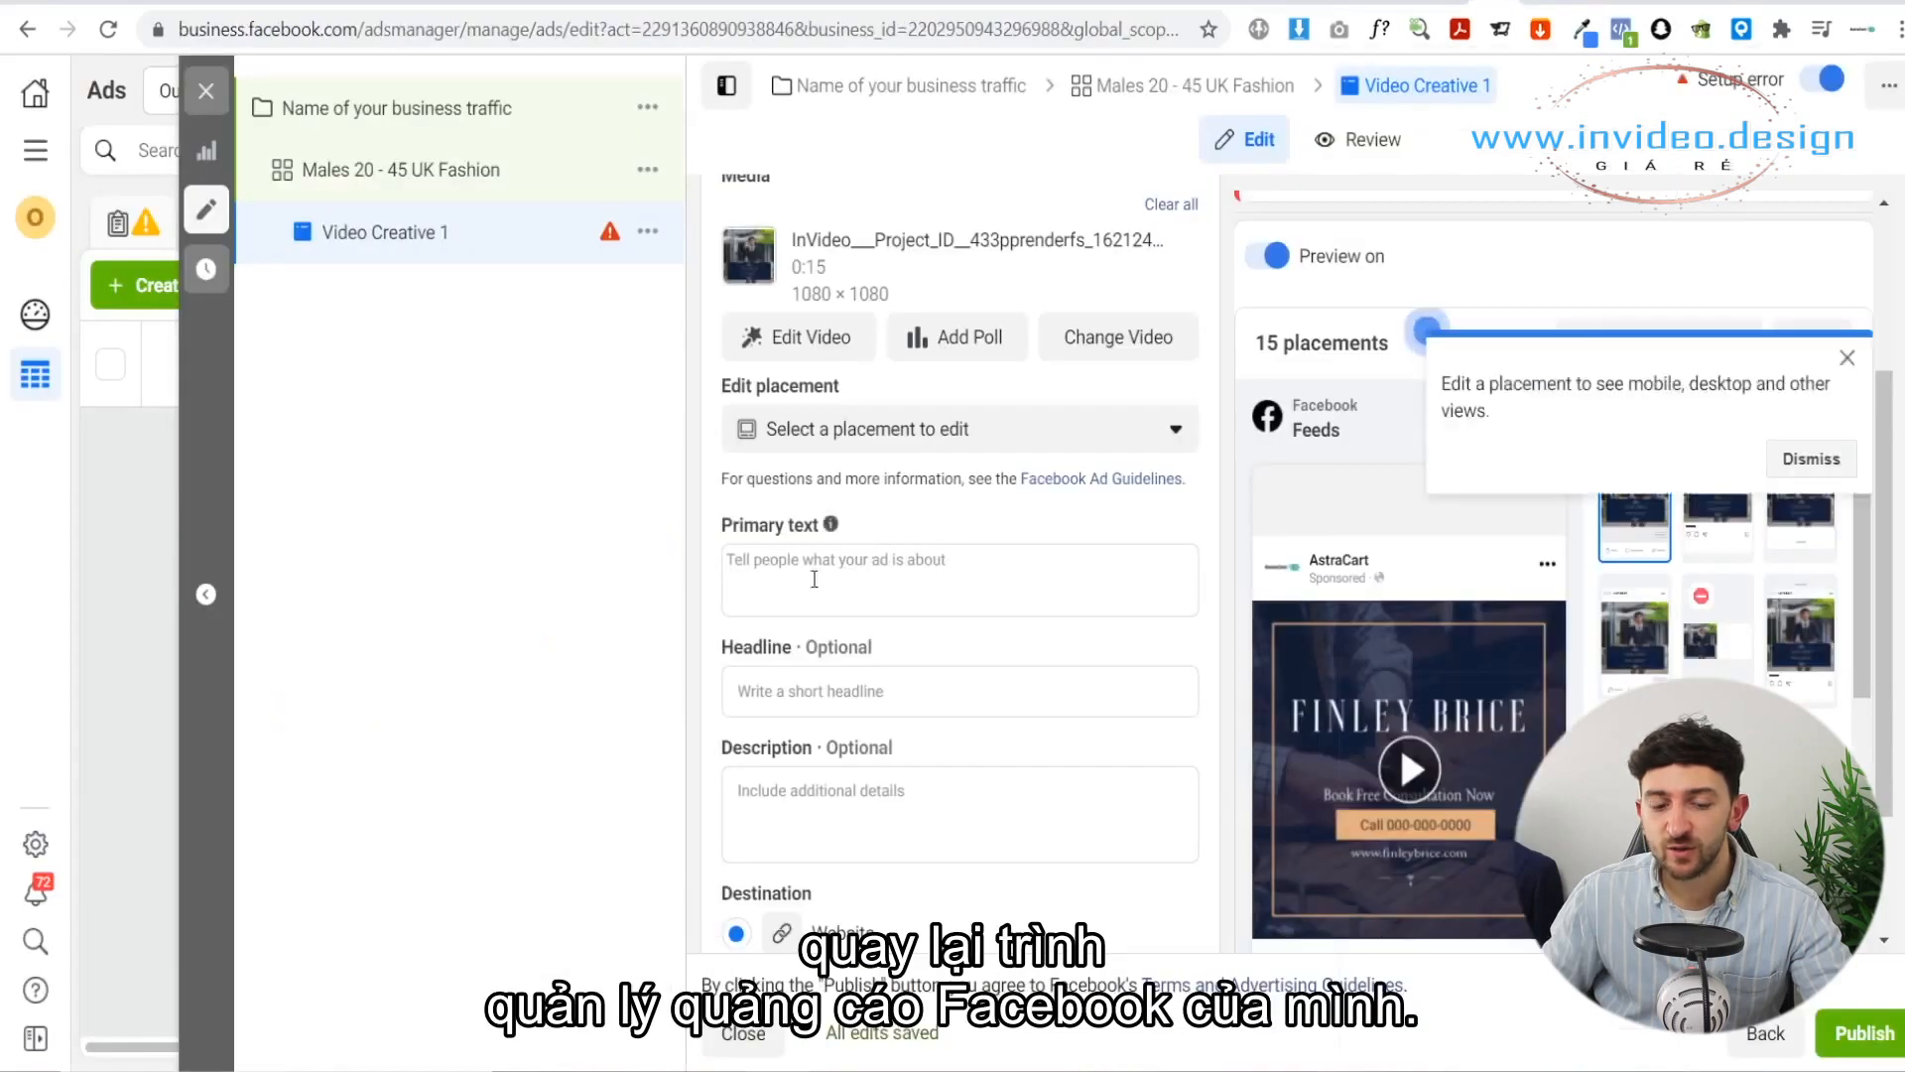
click(838, 581)
key(ctrl+v)
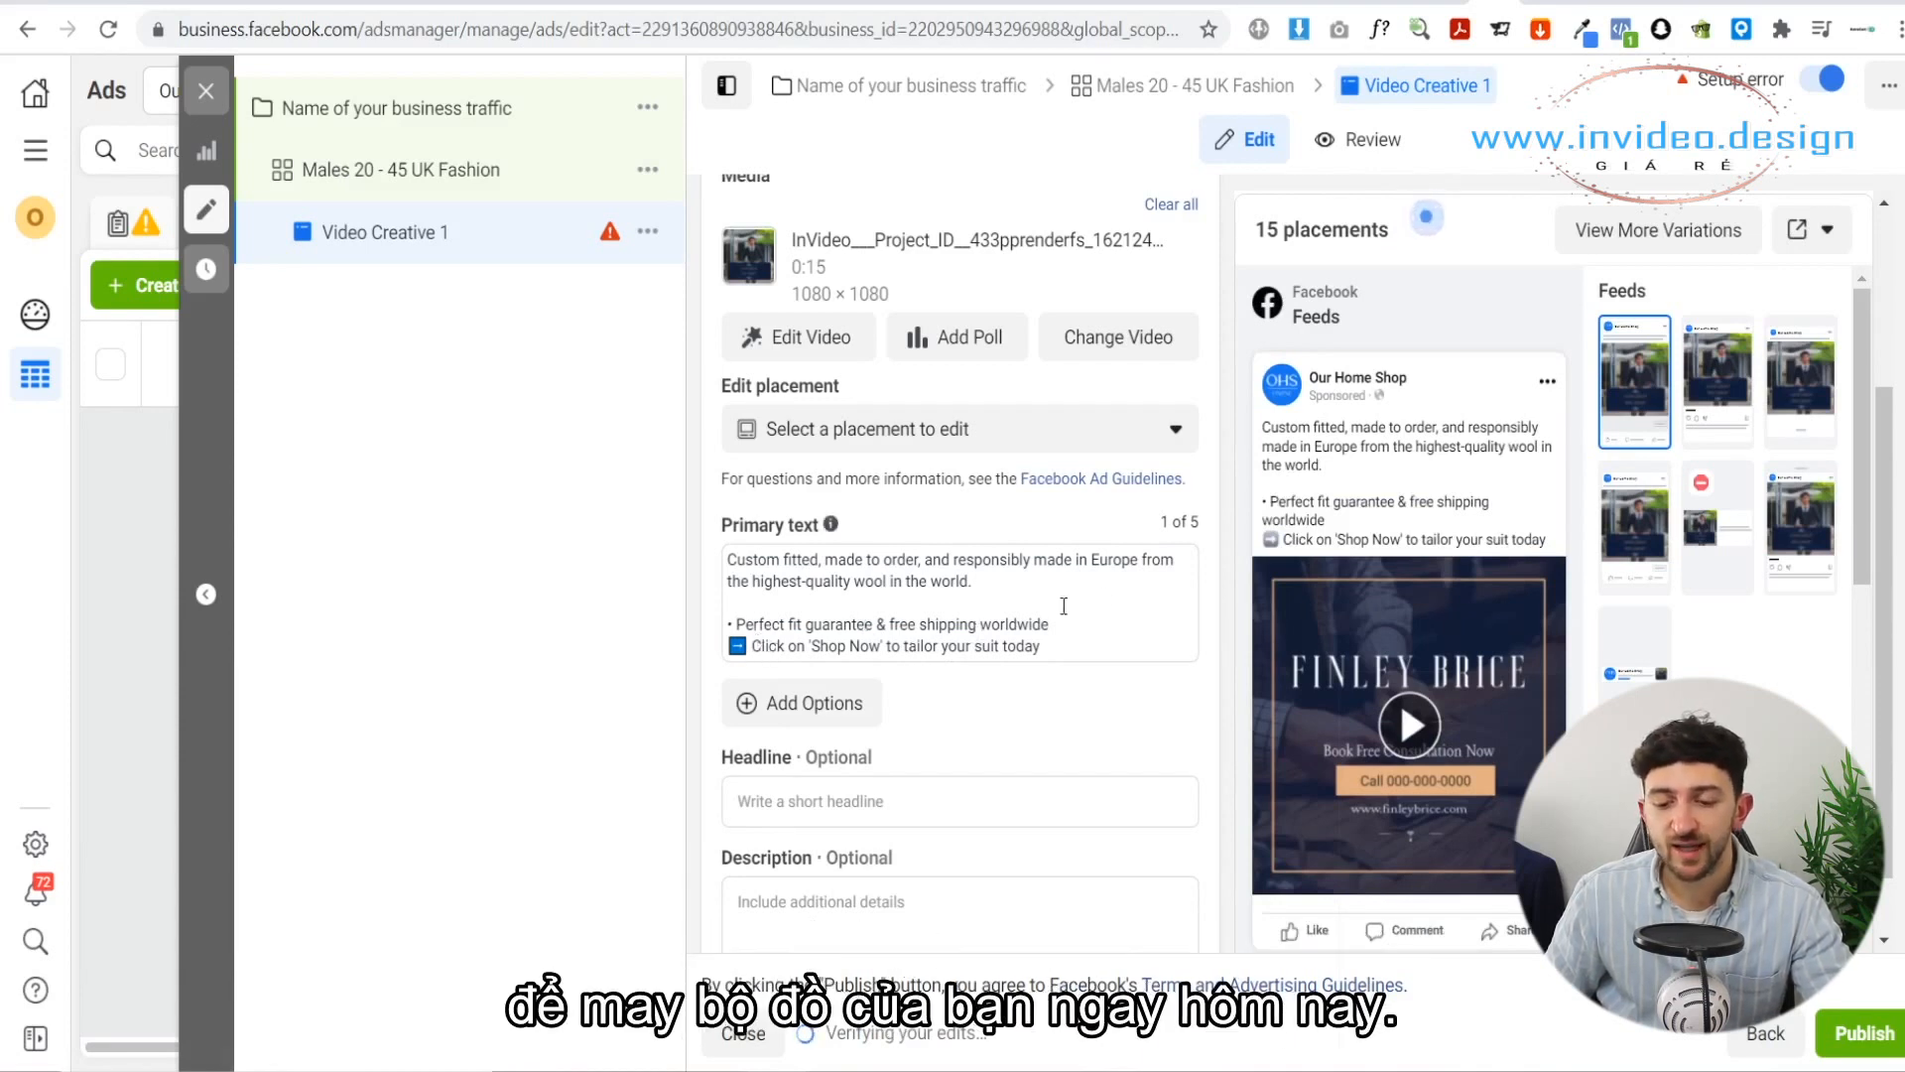
Step: Play the ad video in the Facebook Feeds preview and pause it near its end
click(1419, 723)
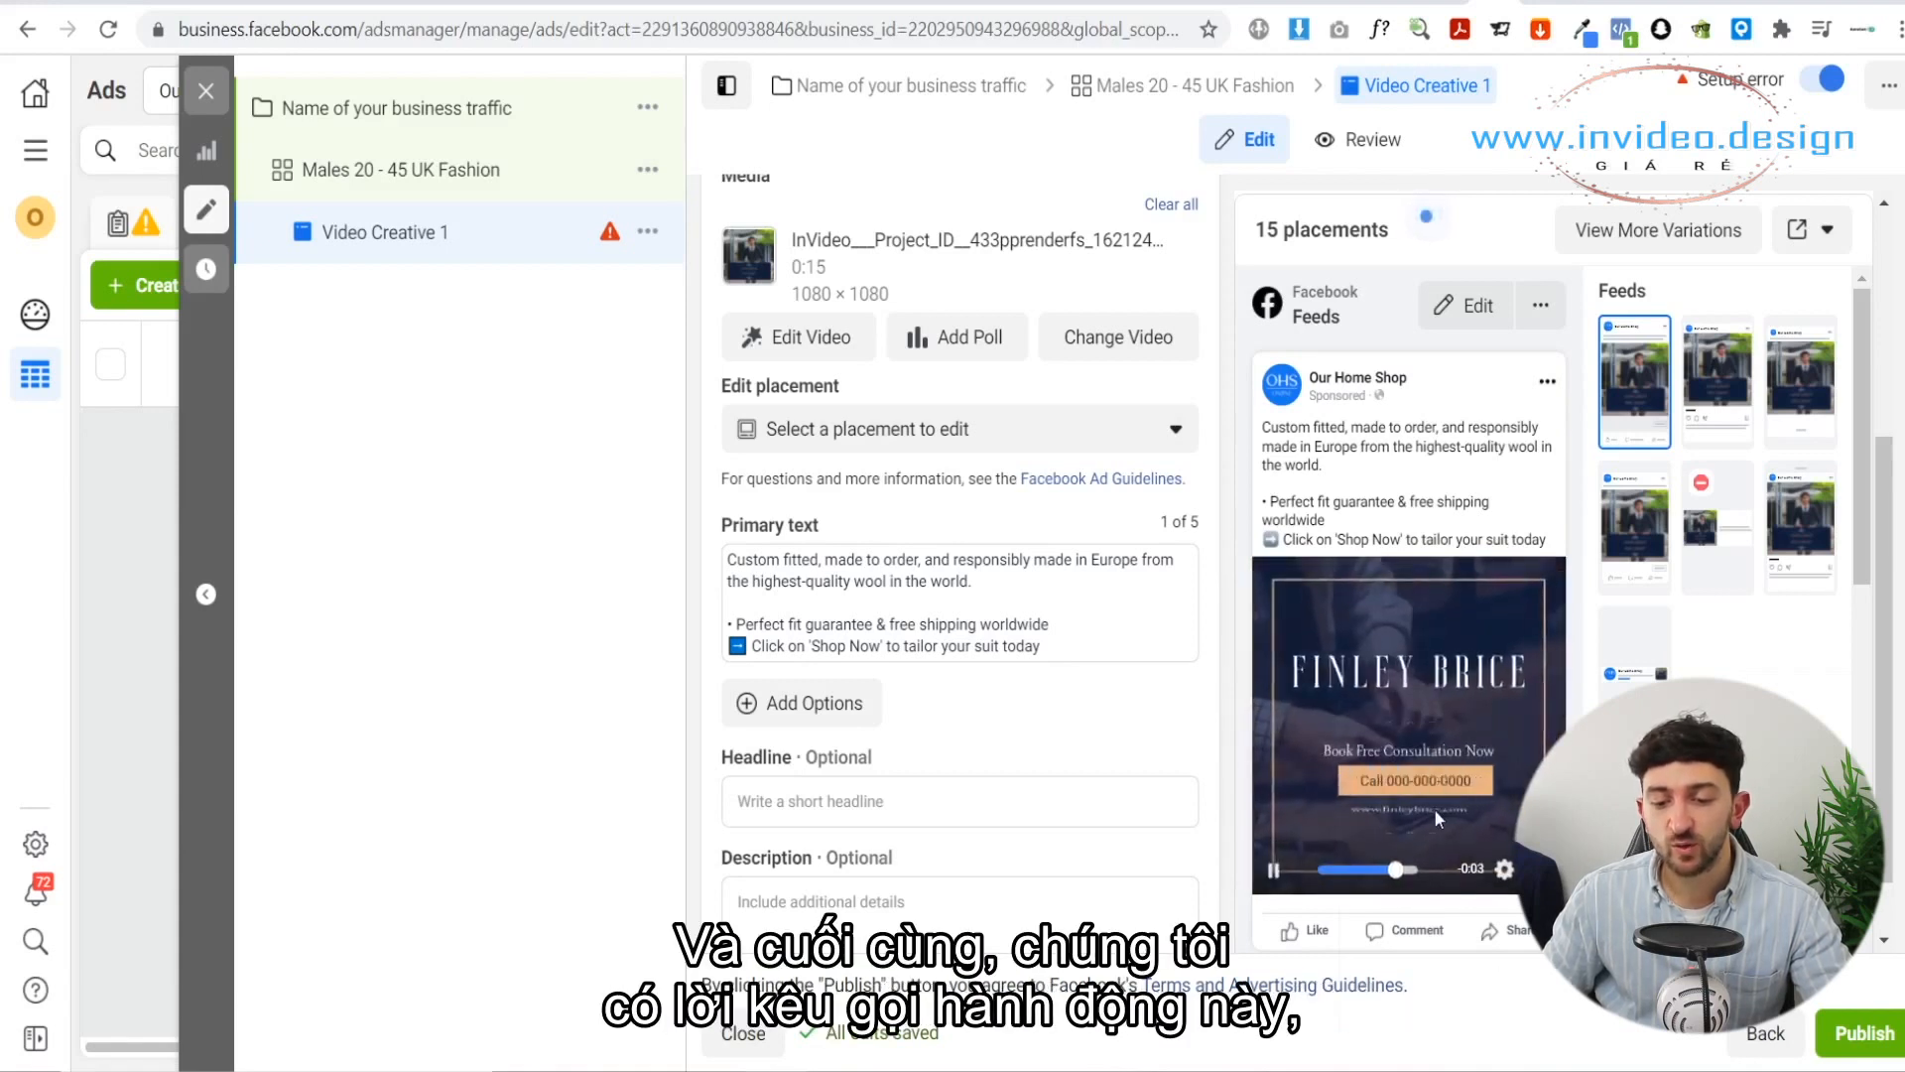
click(1274, 873)
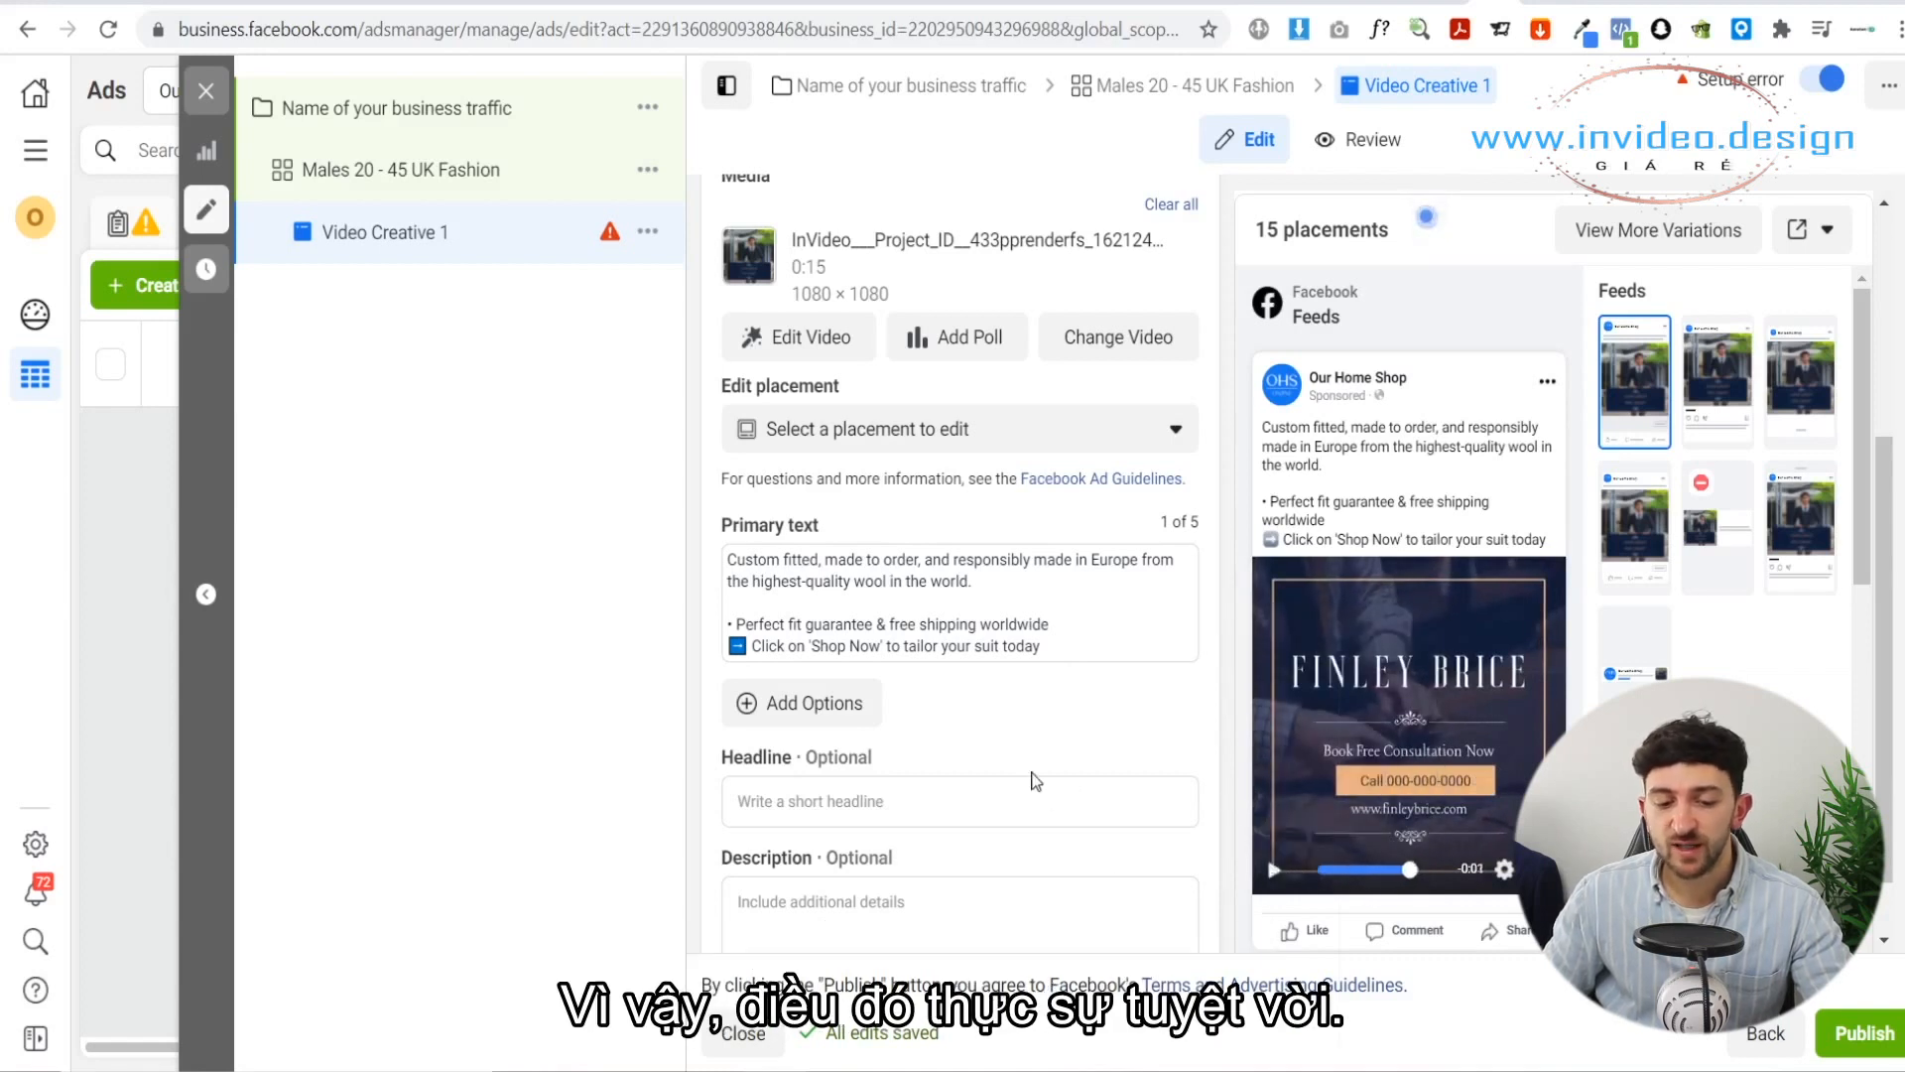
Step: Enter "Get Your Tailor Made Suit" as headline and description, and set the website URL to finleybrice.com
scroll(1022, 779, down, 1)
mouse_move(905, 721)
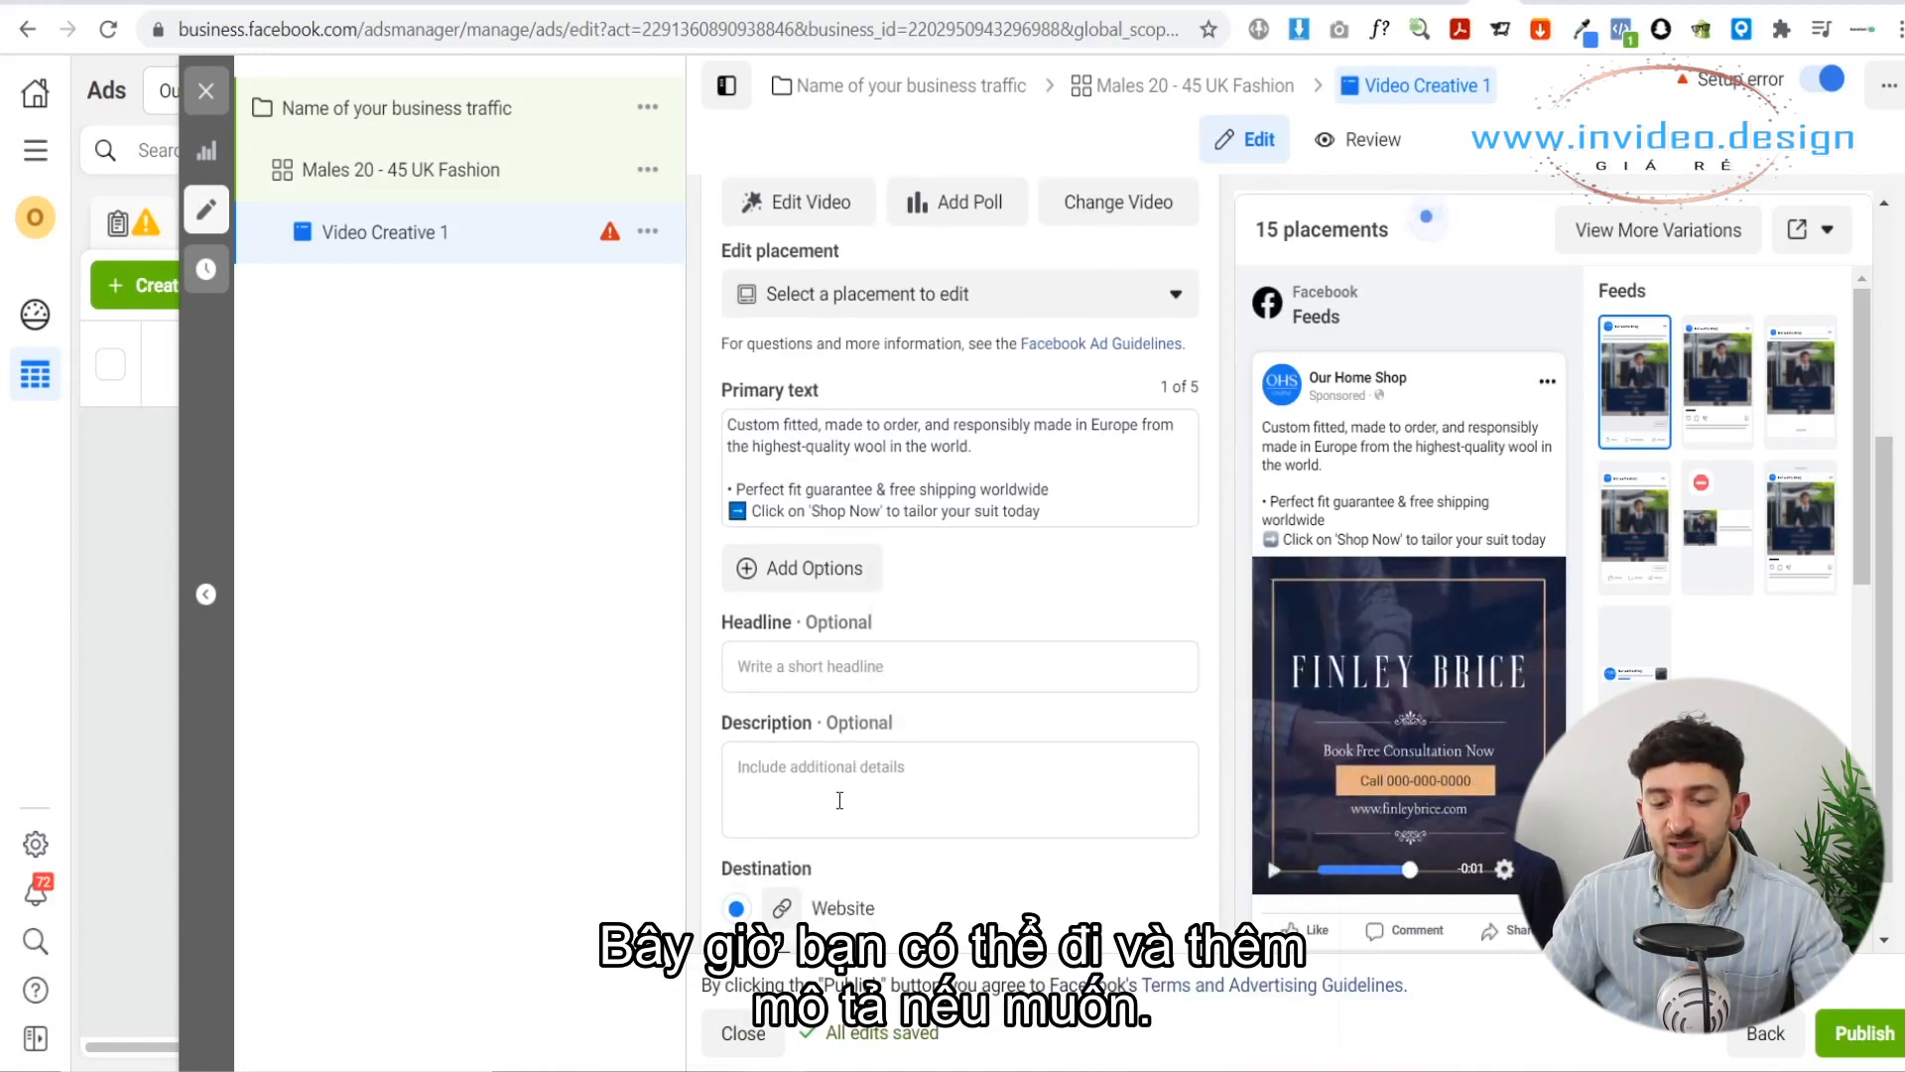
scroll(1300, 759, down, 1)
scroll(977, 663, up, 1)
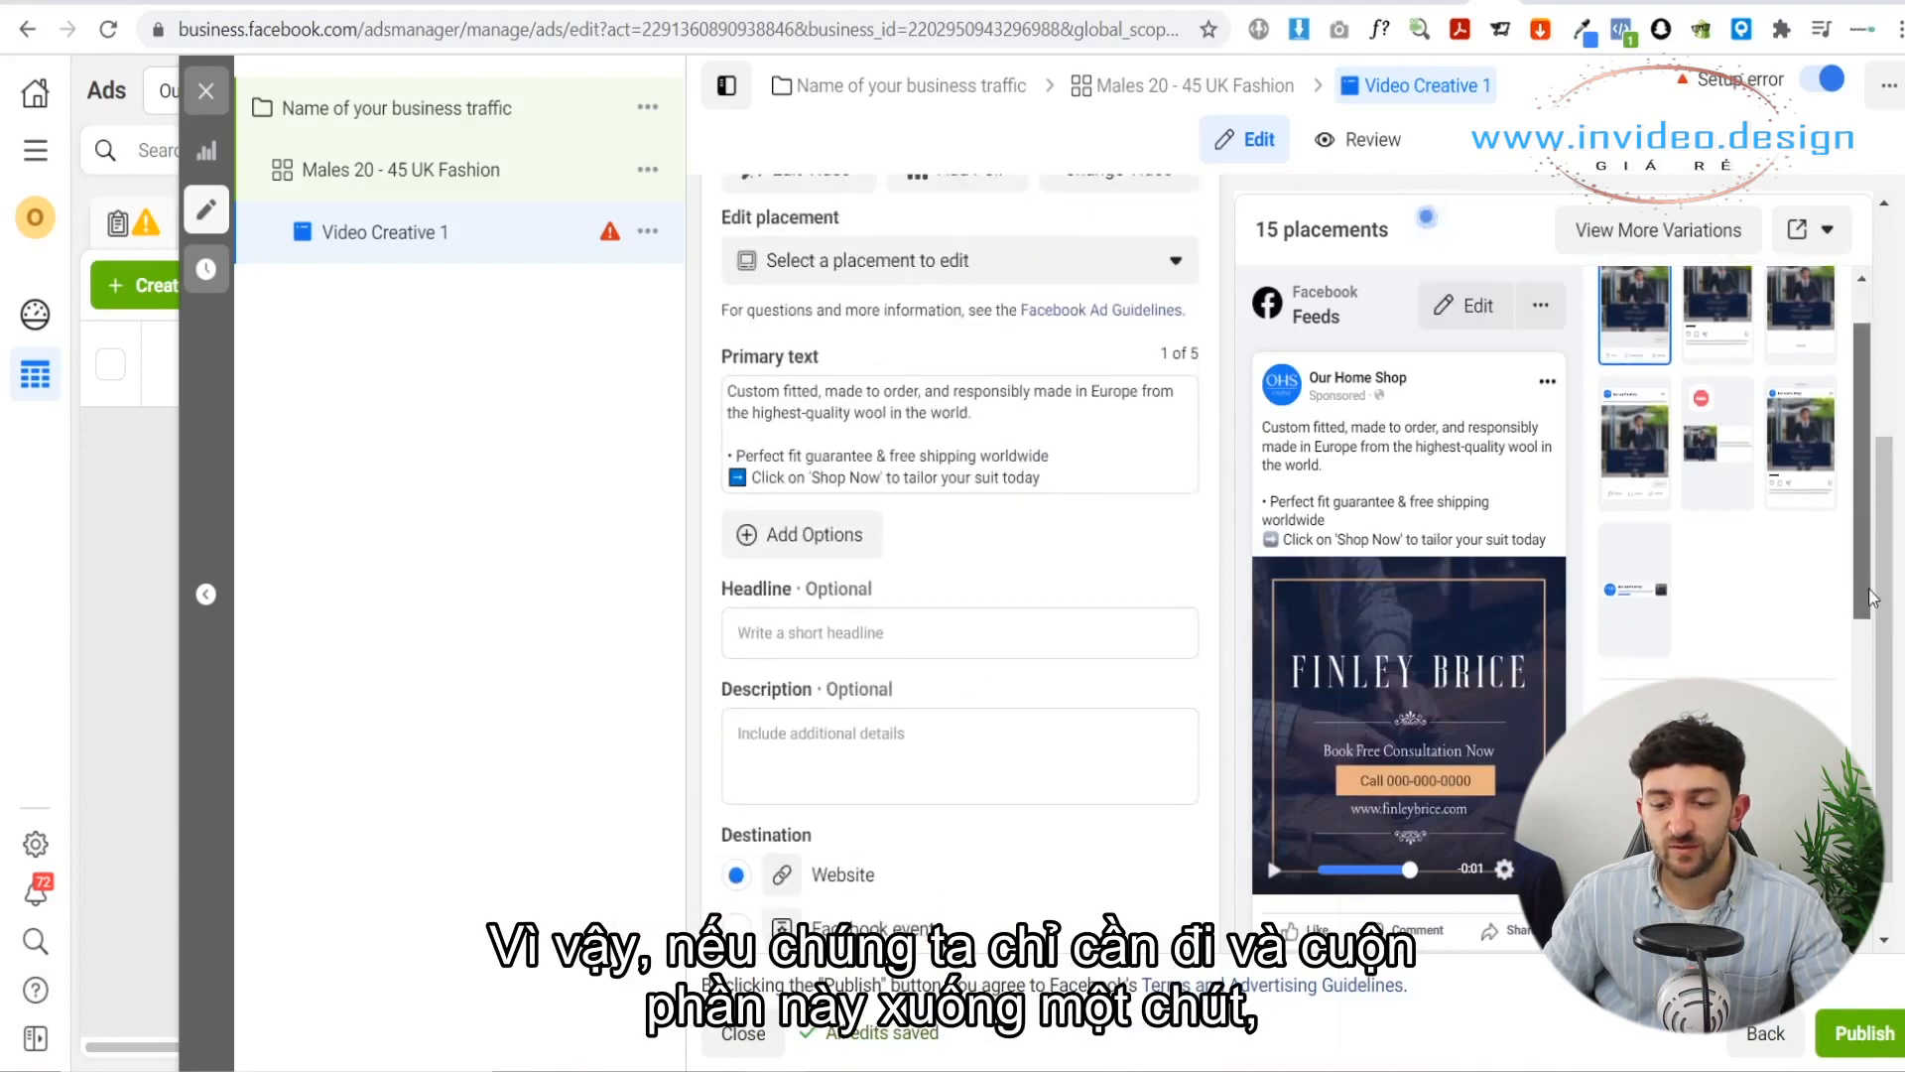
scroll(1886, 674, down, 1)
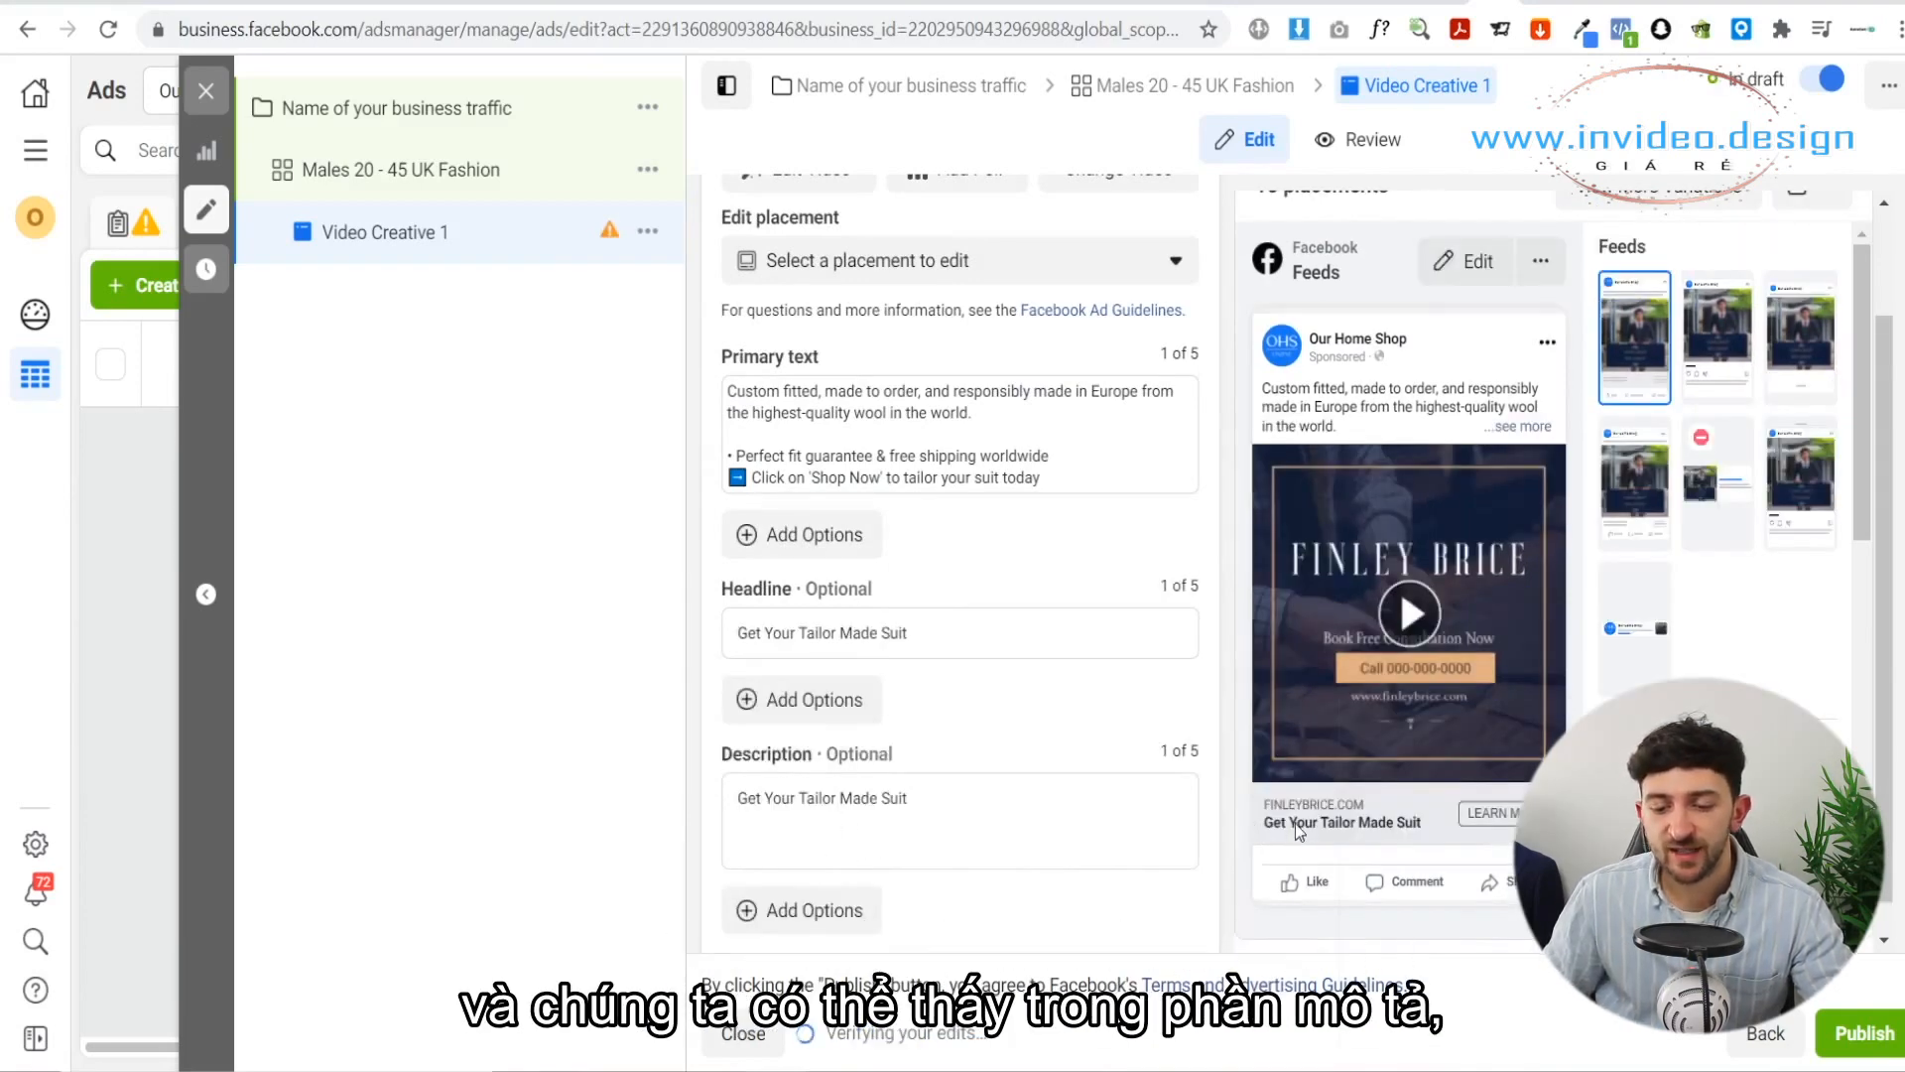
scroll(1025, 699, down, 5)
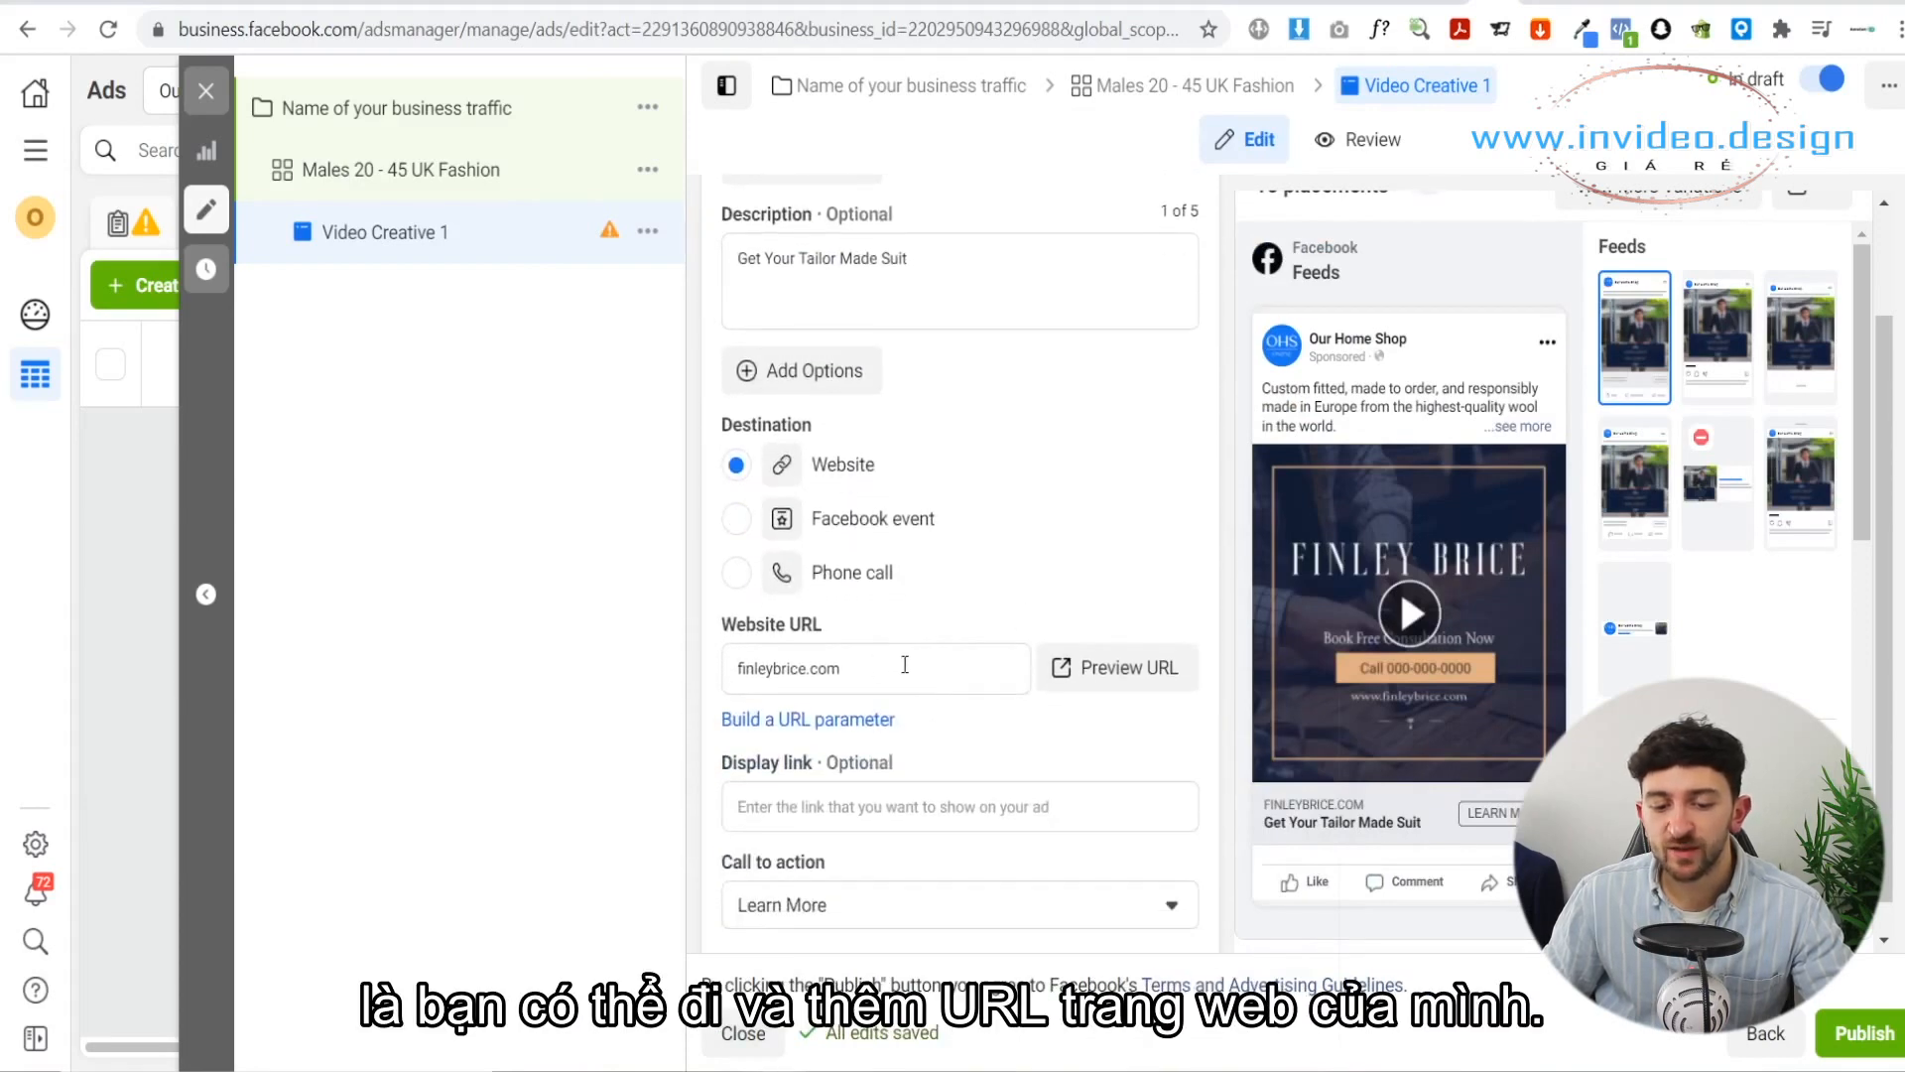
Step: Set the ad's call to action to Contact Us and look over the alternative options
scroll(905, 664, down, 2)
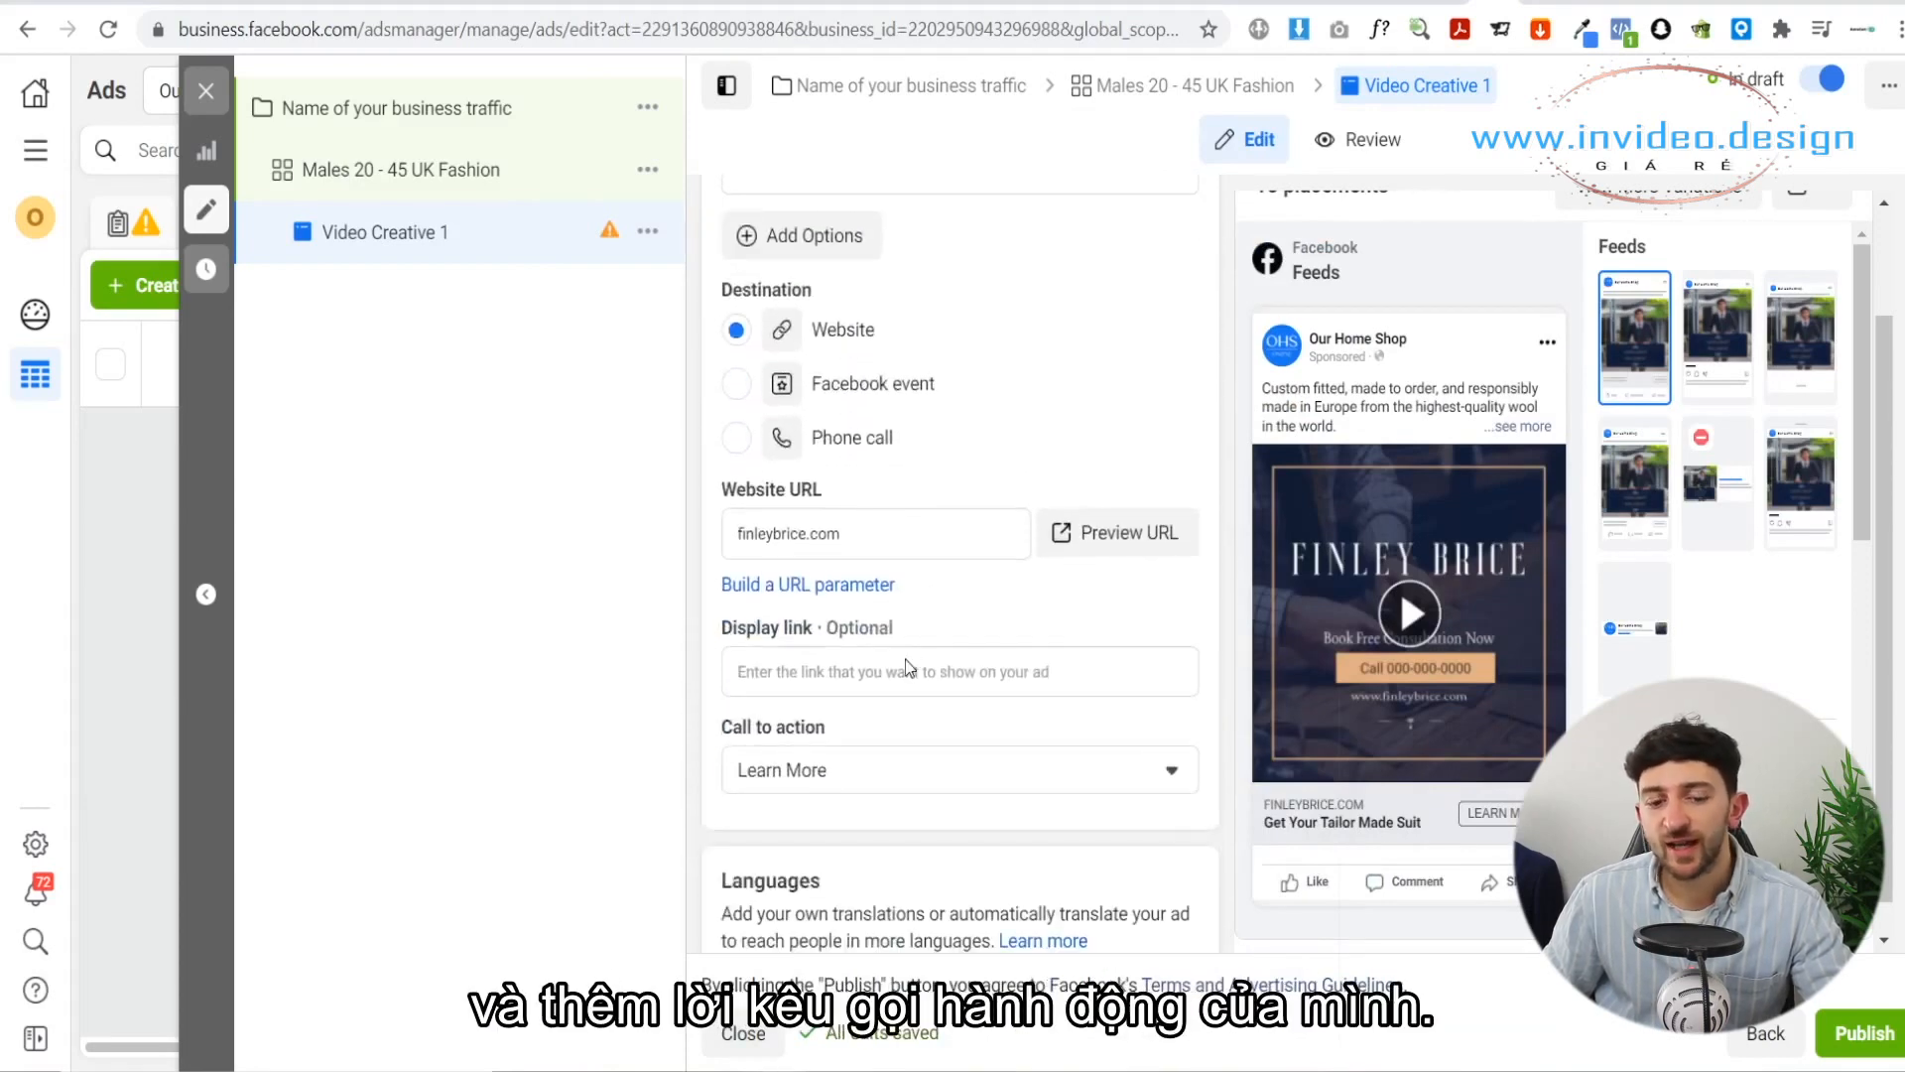
click(885, 778)
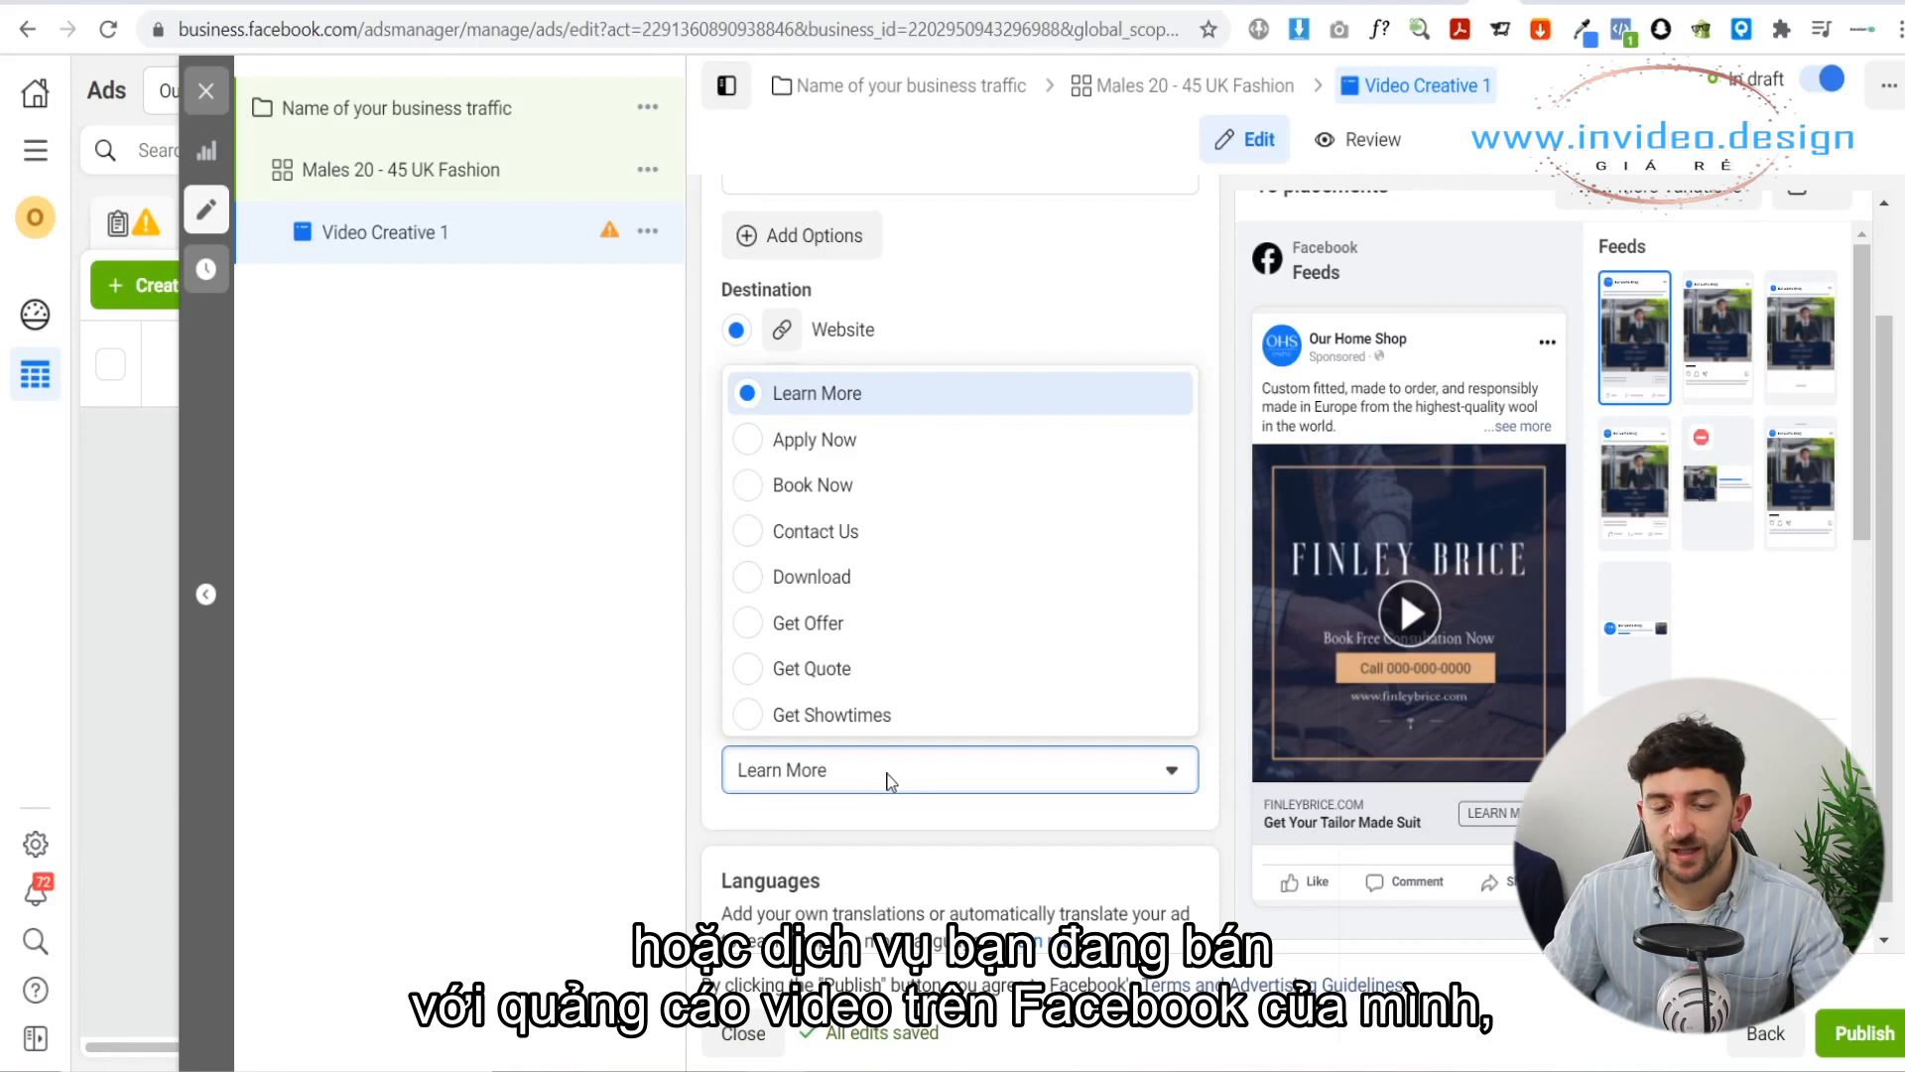
click(881, 530)
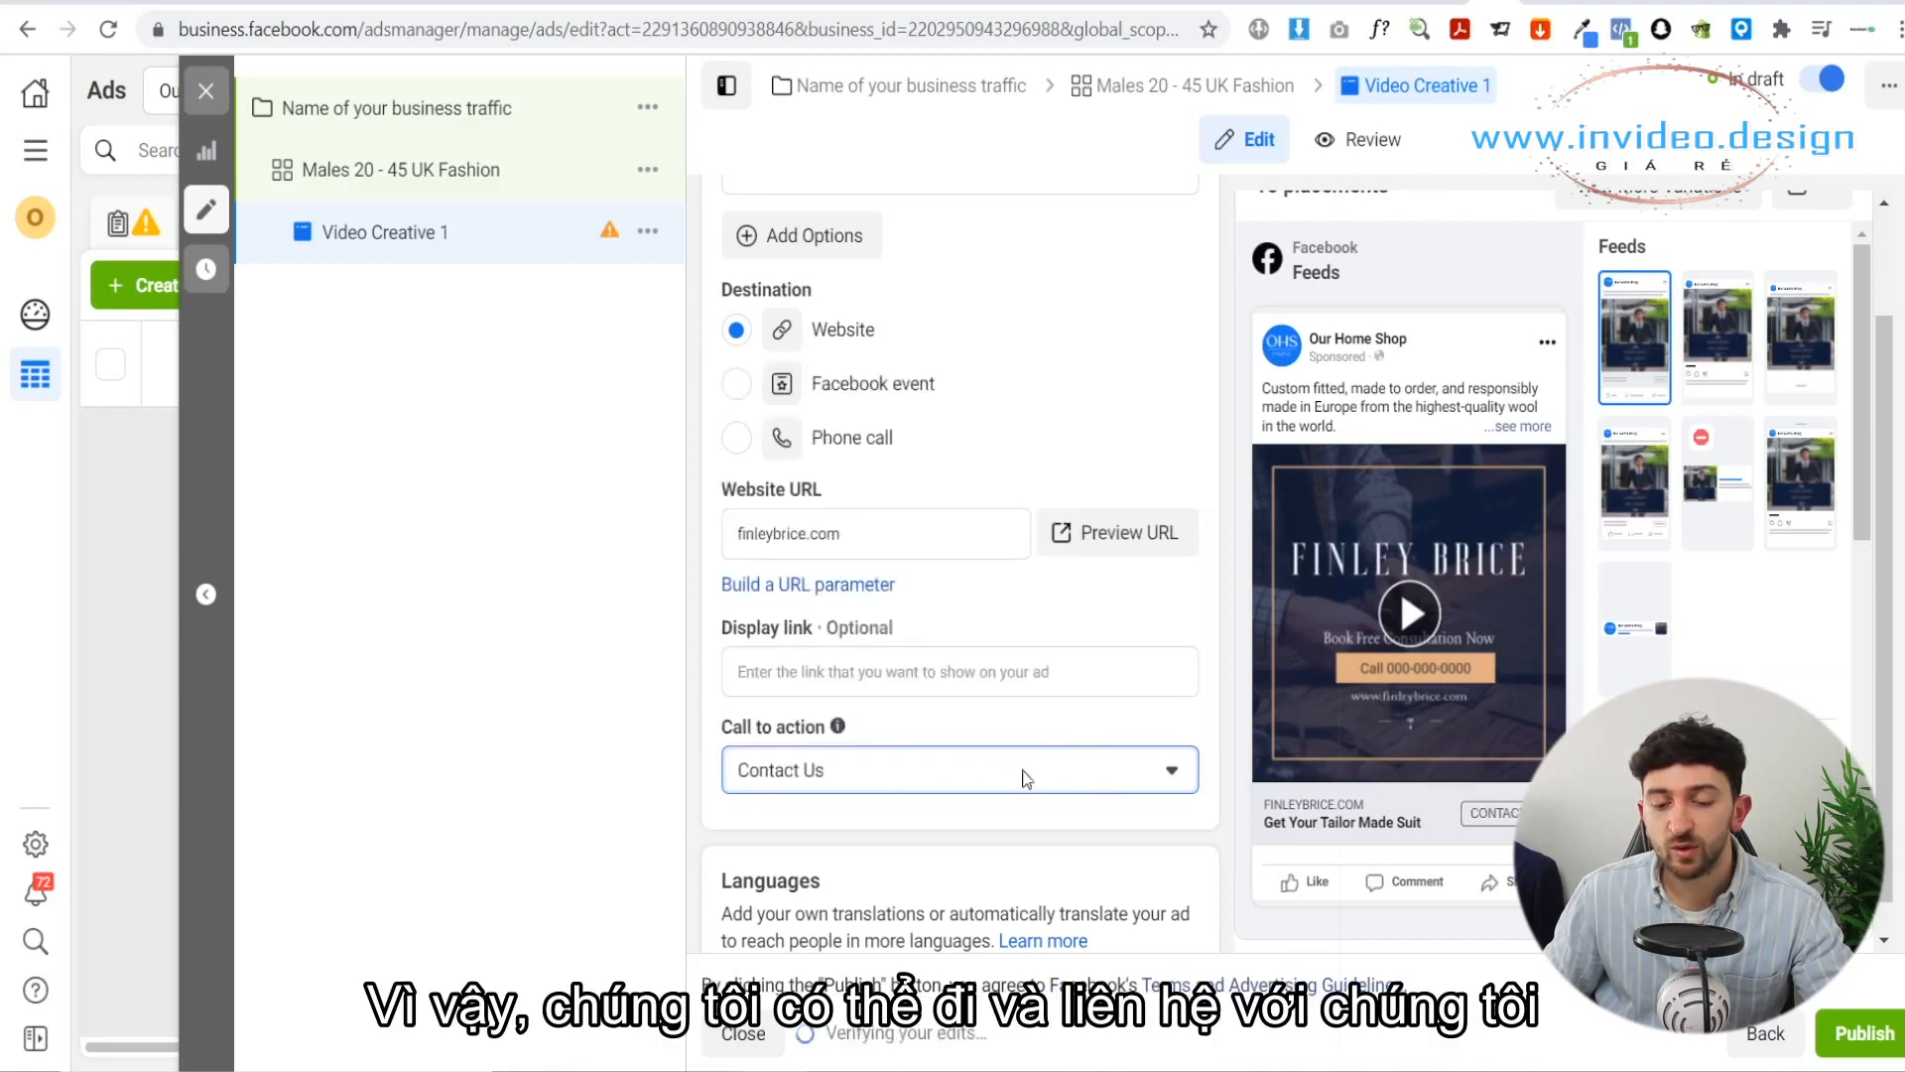
click(1061, 770)
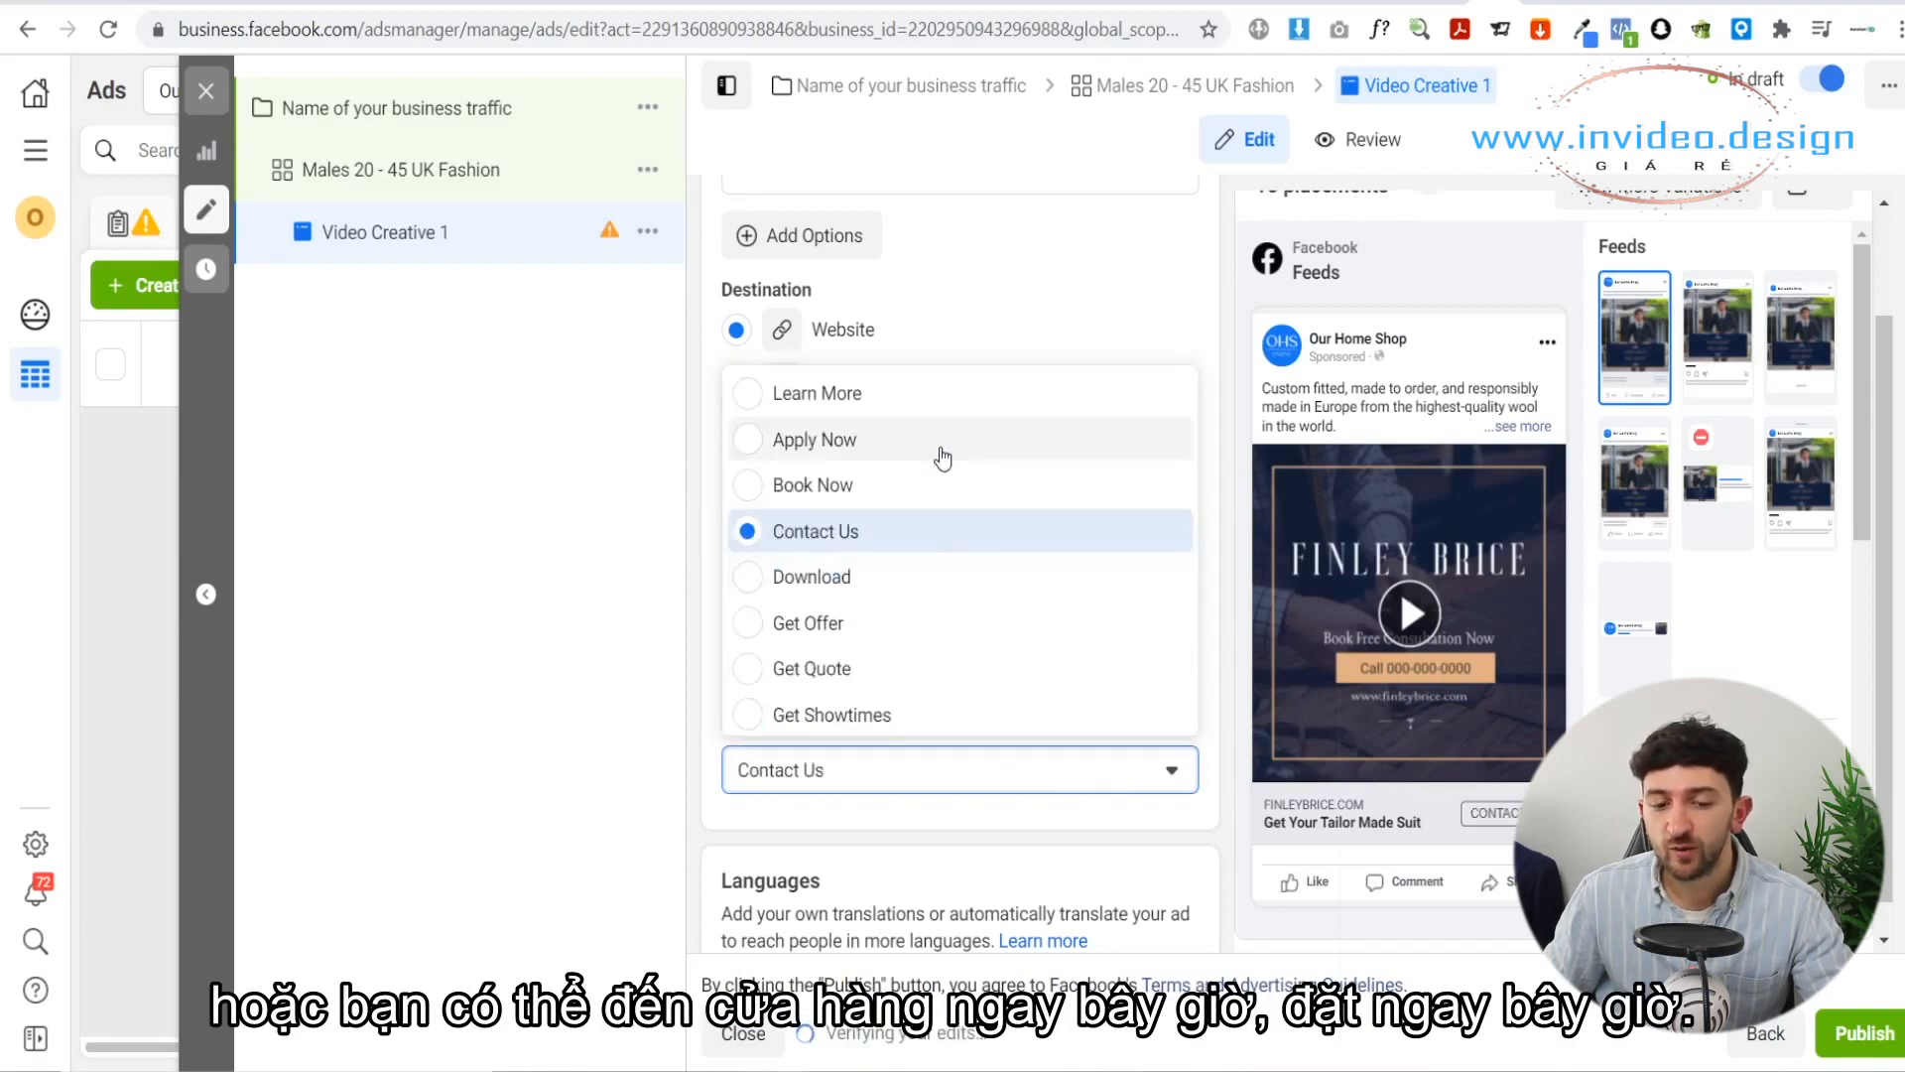
click(708, 744)
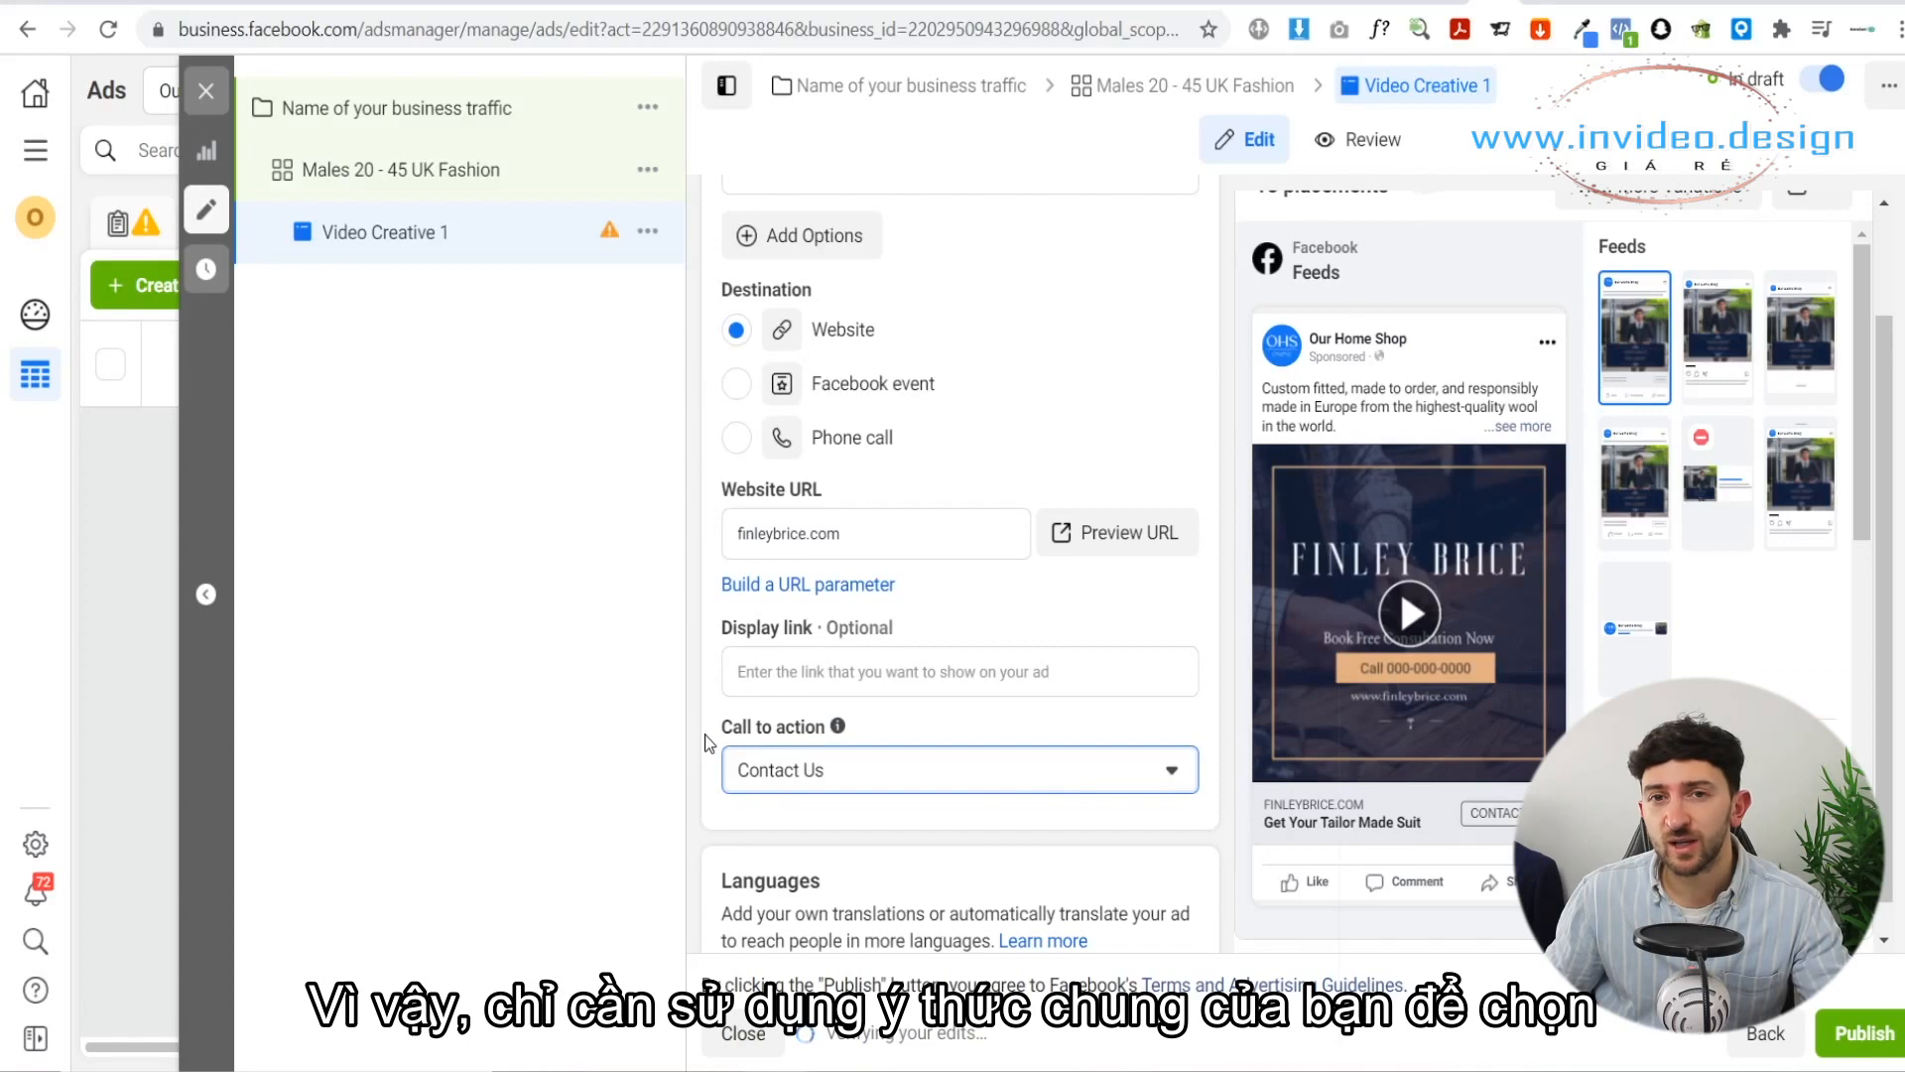
Step: Check the website events pixel and other tracking settings of the ad
scroll(899, 652, down, 7)
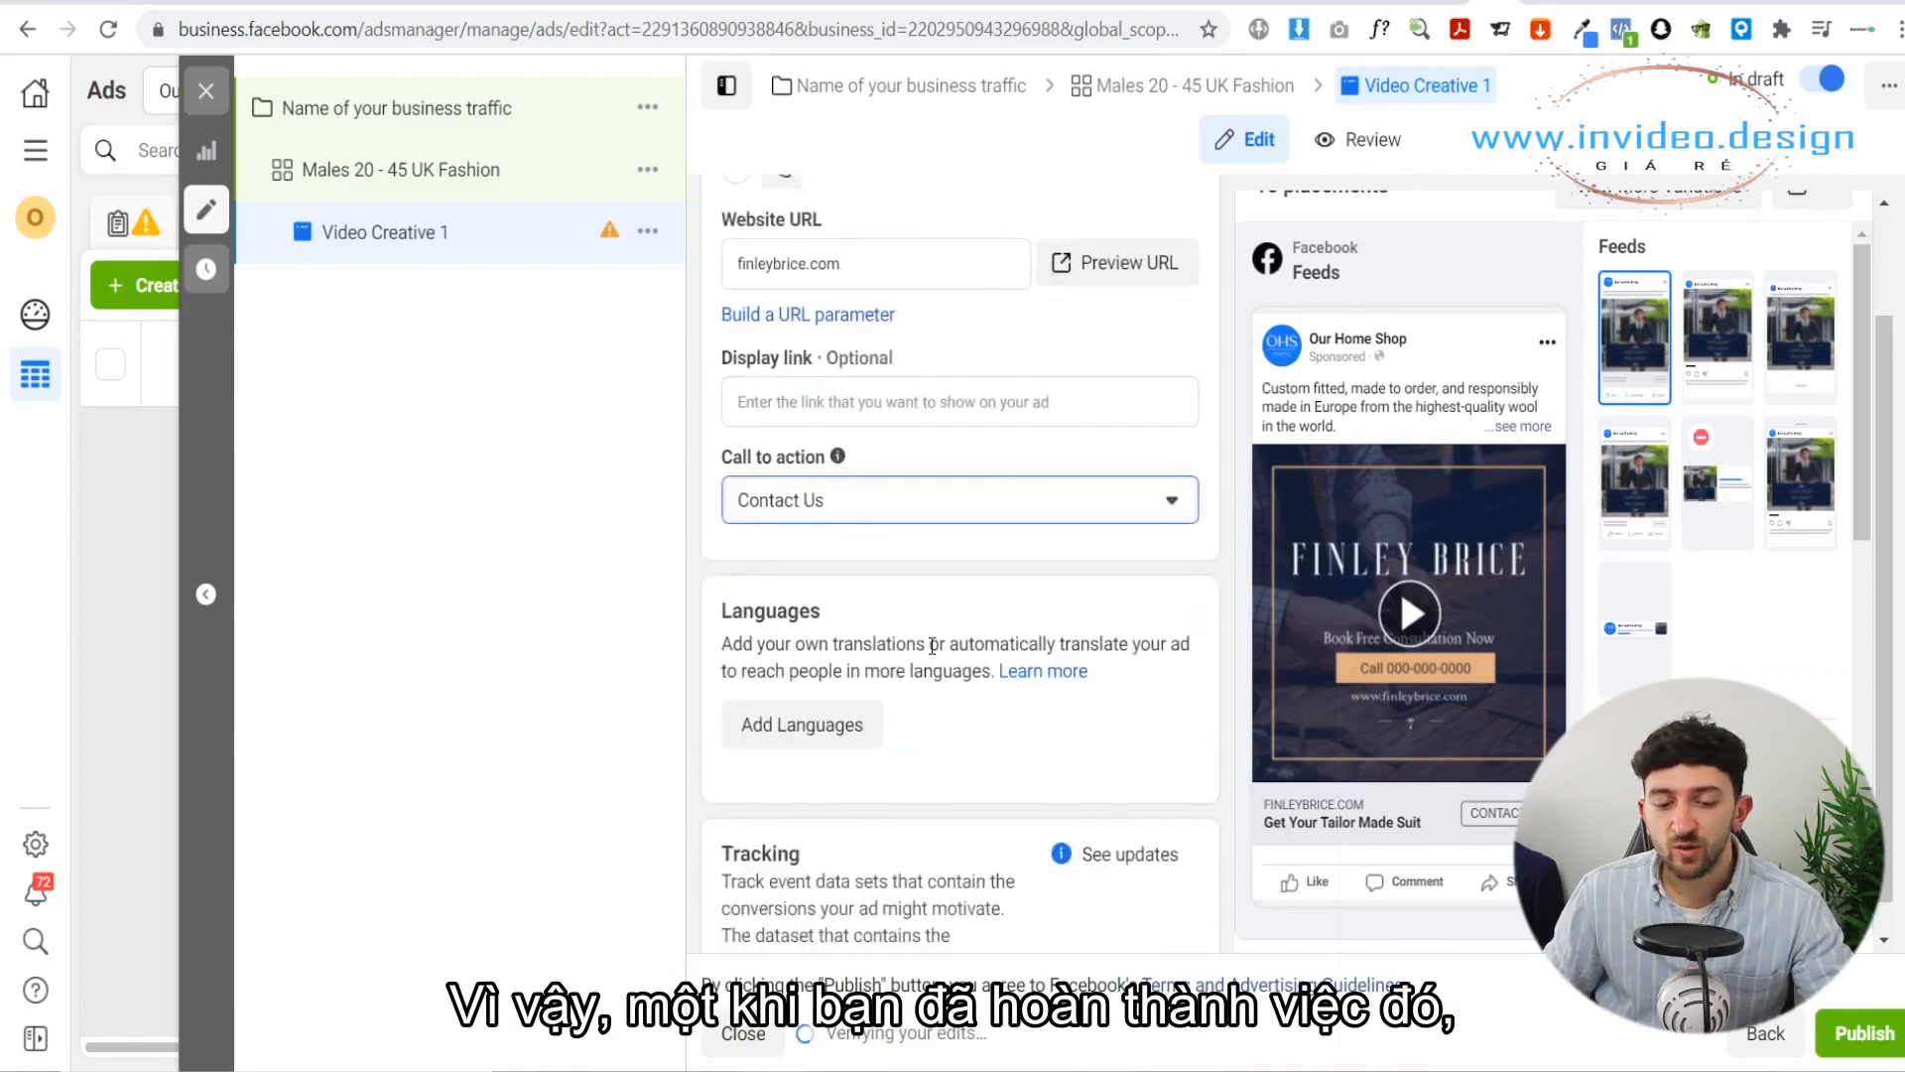
scroll(903, 496, down, 1)
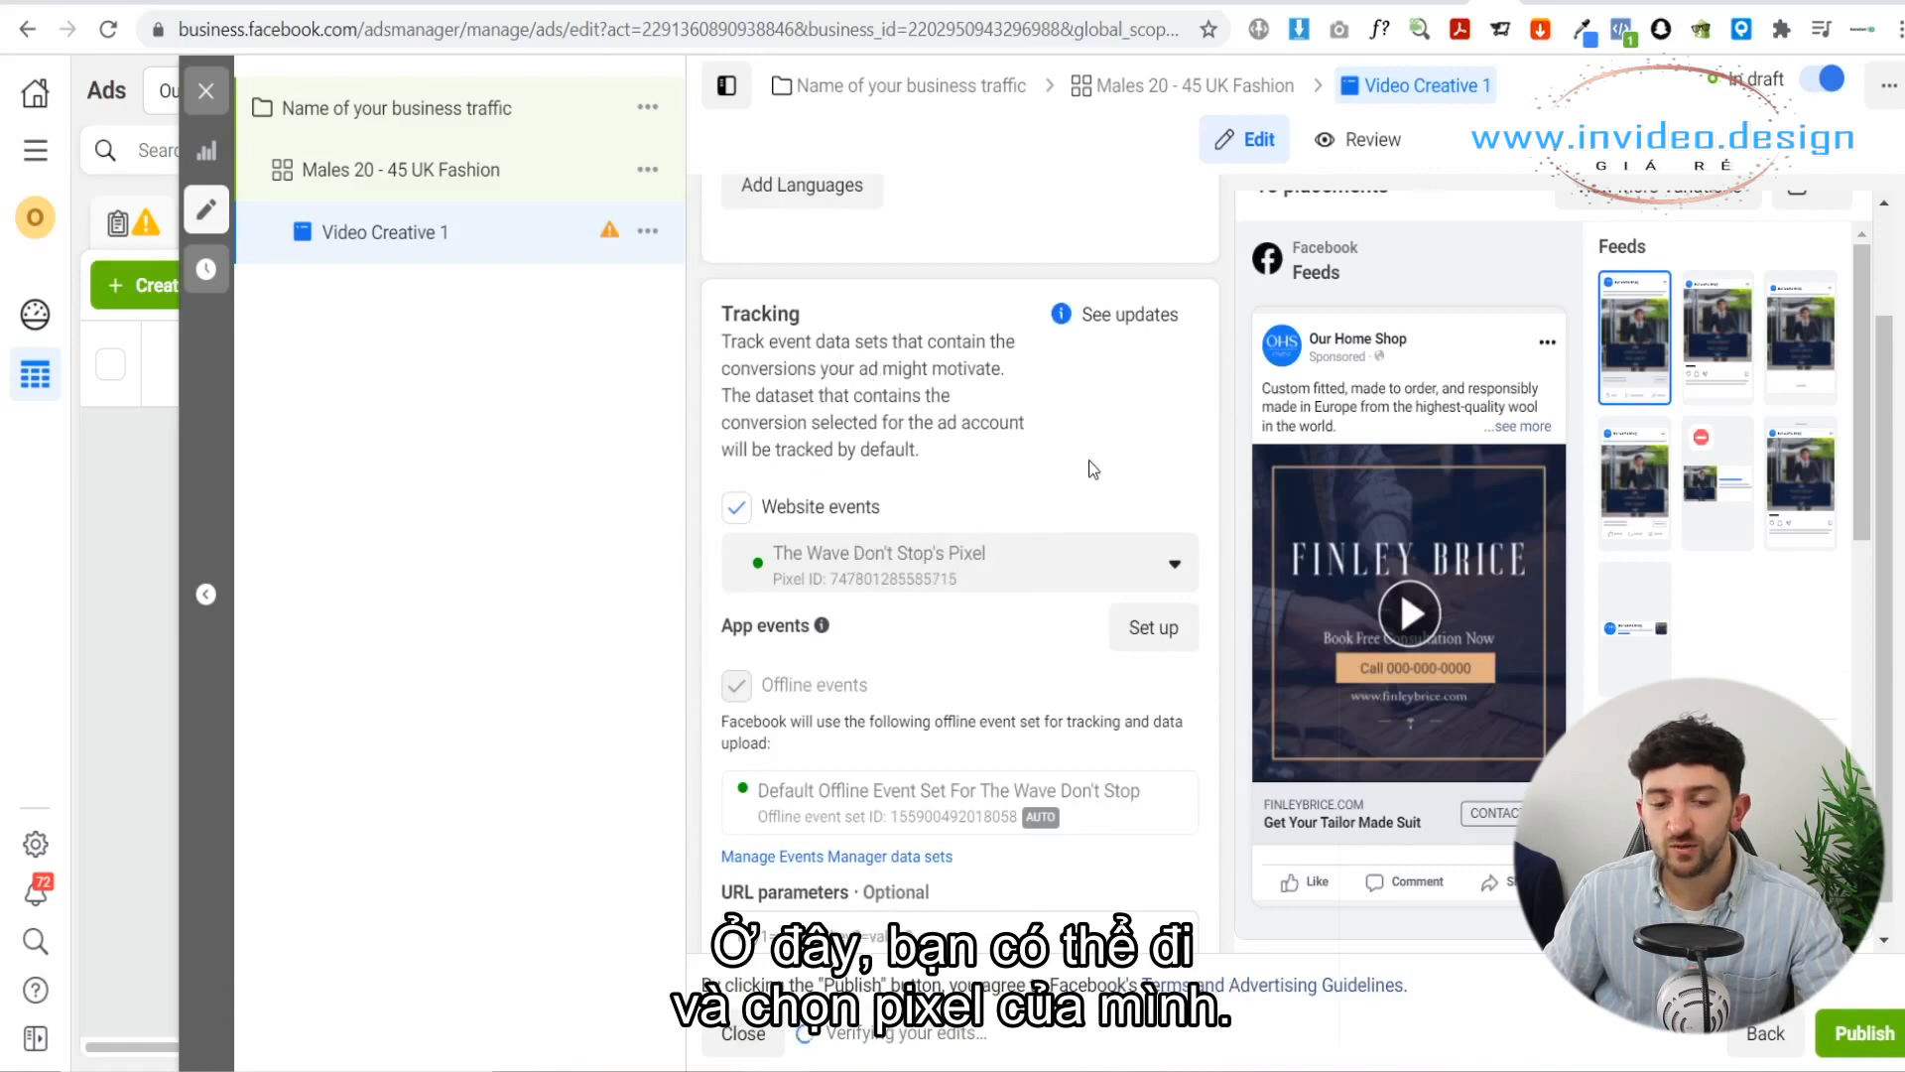
scroll(1091, 469, down, 1)
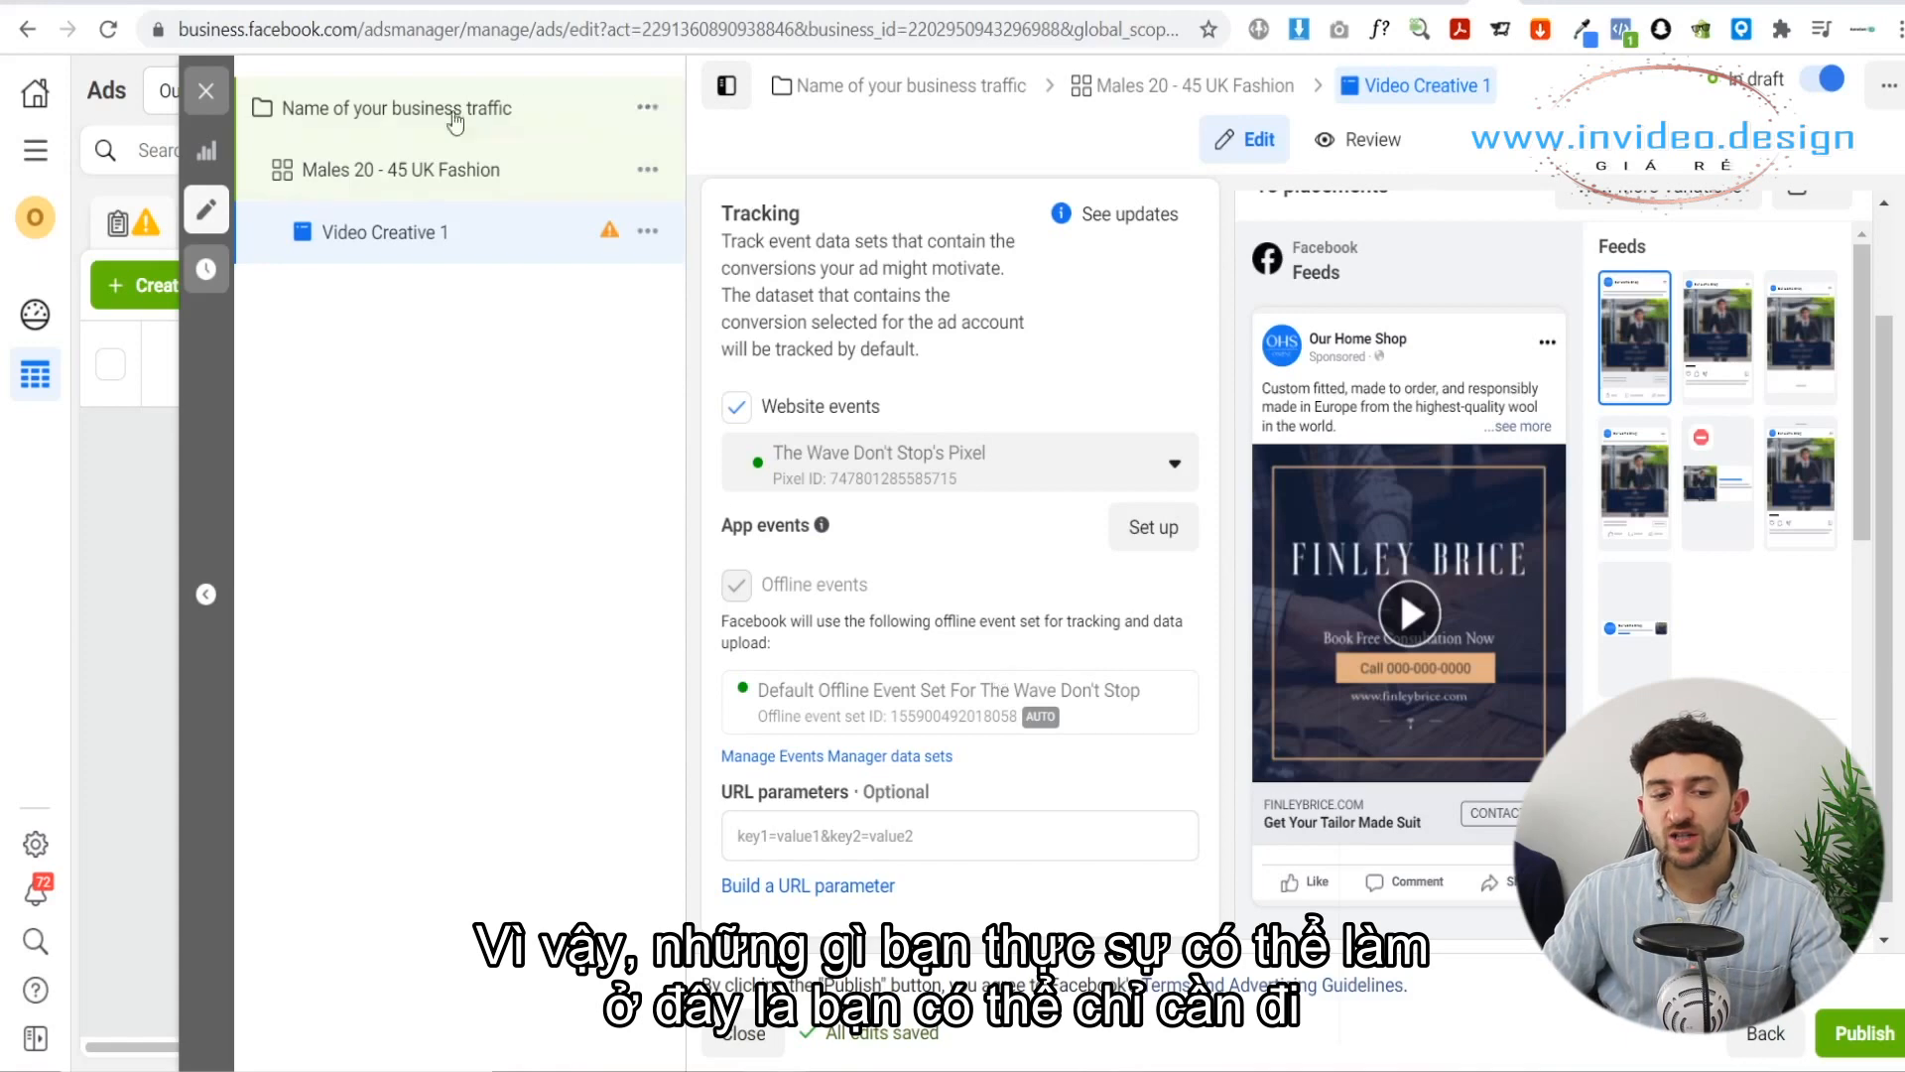
Step: Duplicate the "Males 20 - 45 UK Fashion" ad set into the original campaign with 4 copies
click(647, 171)
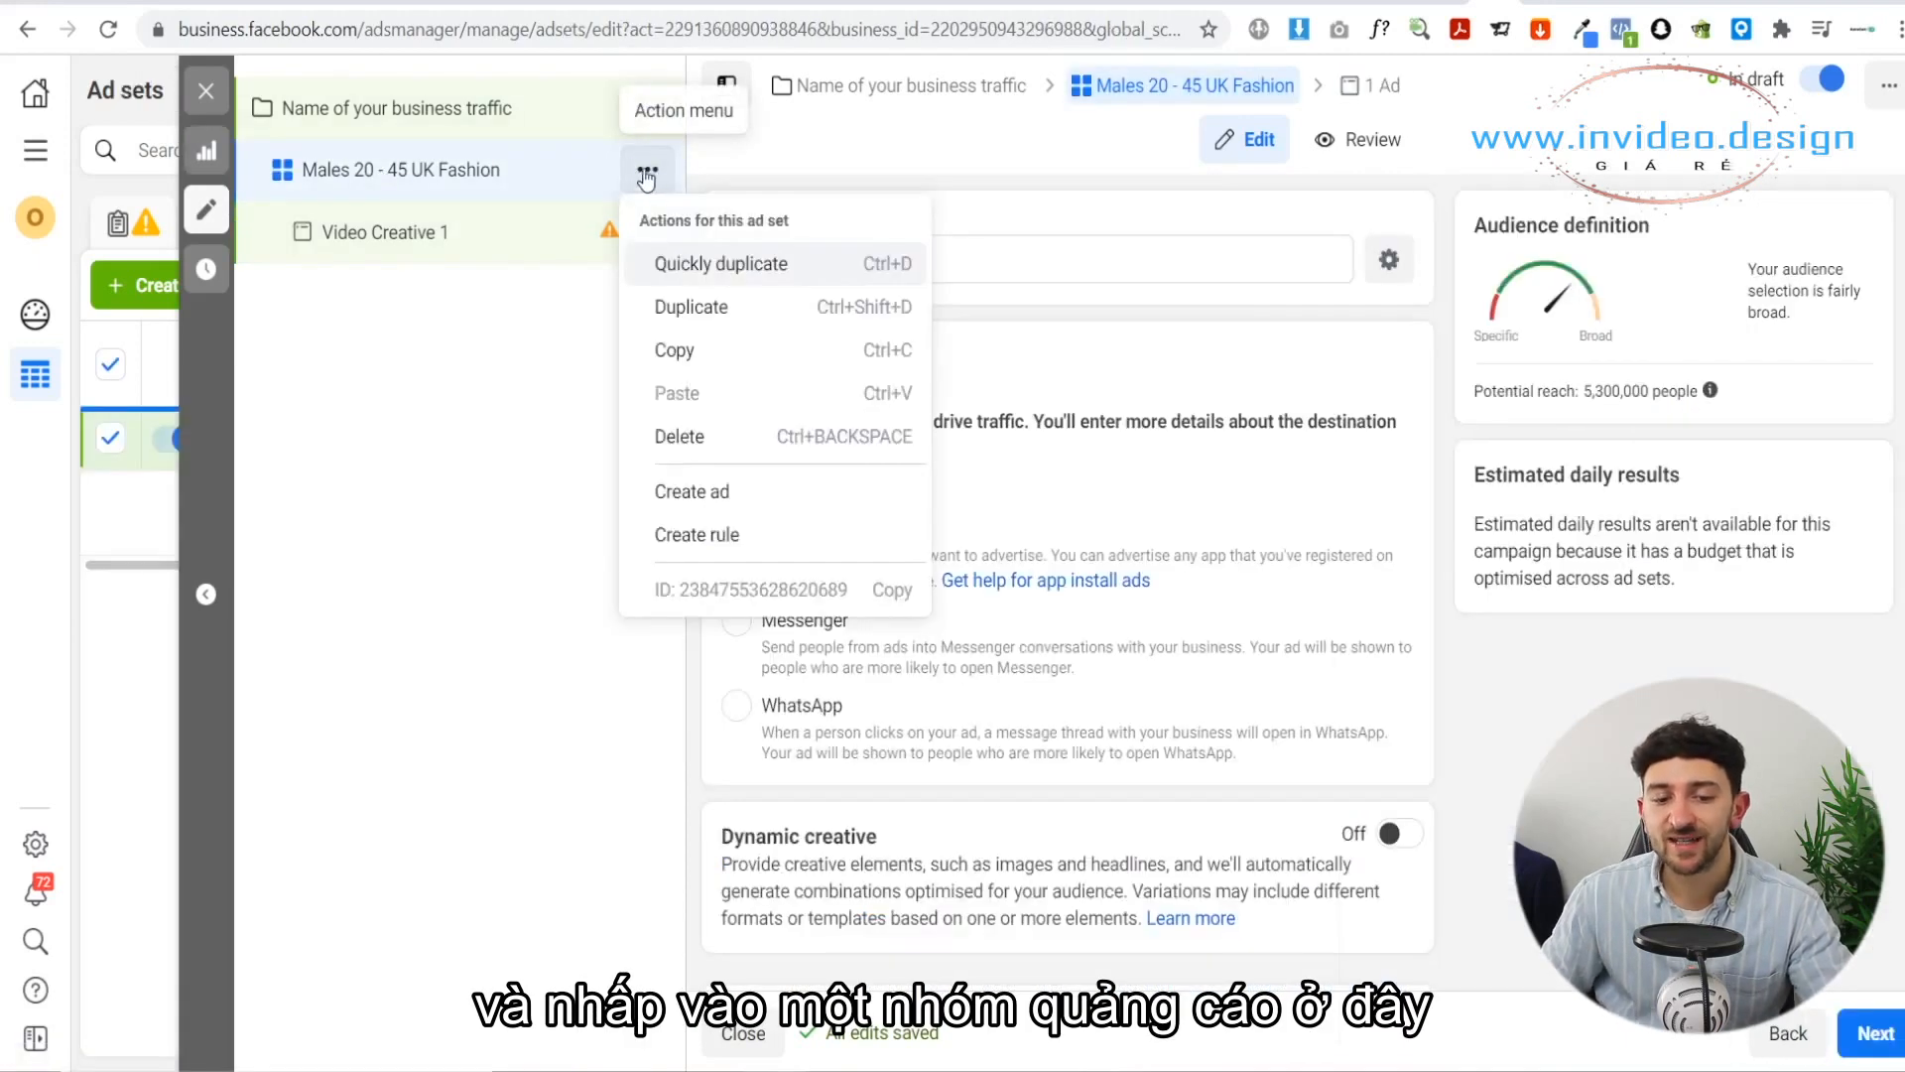
click(724, 314)
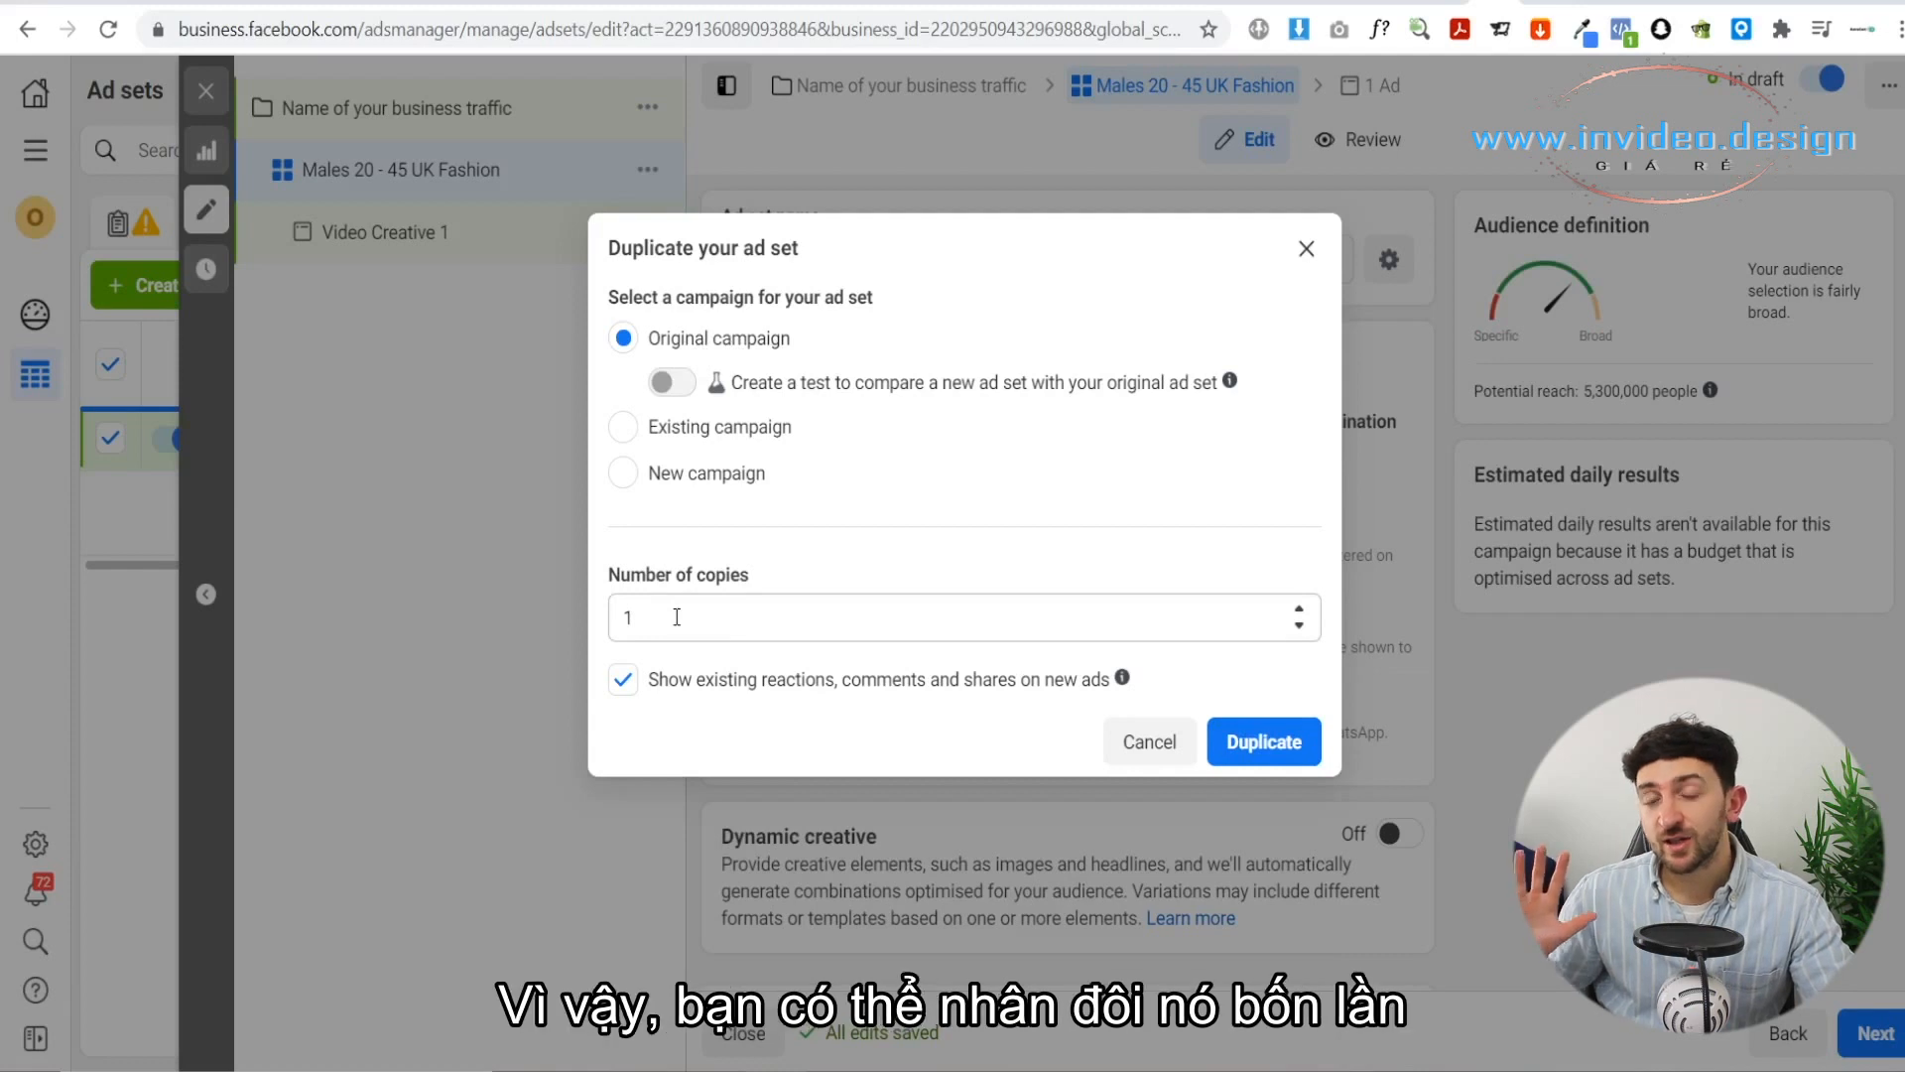
click(1298, 613)
click(1298, 612)
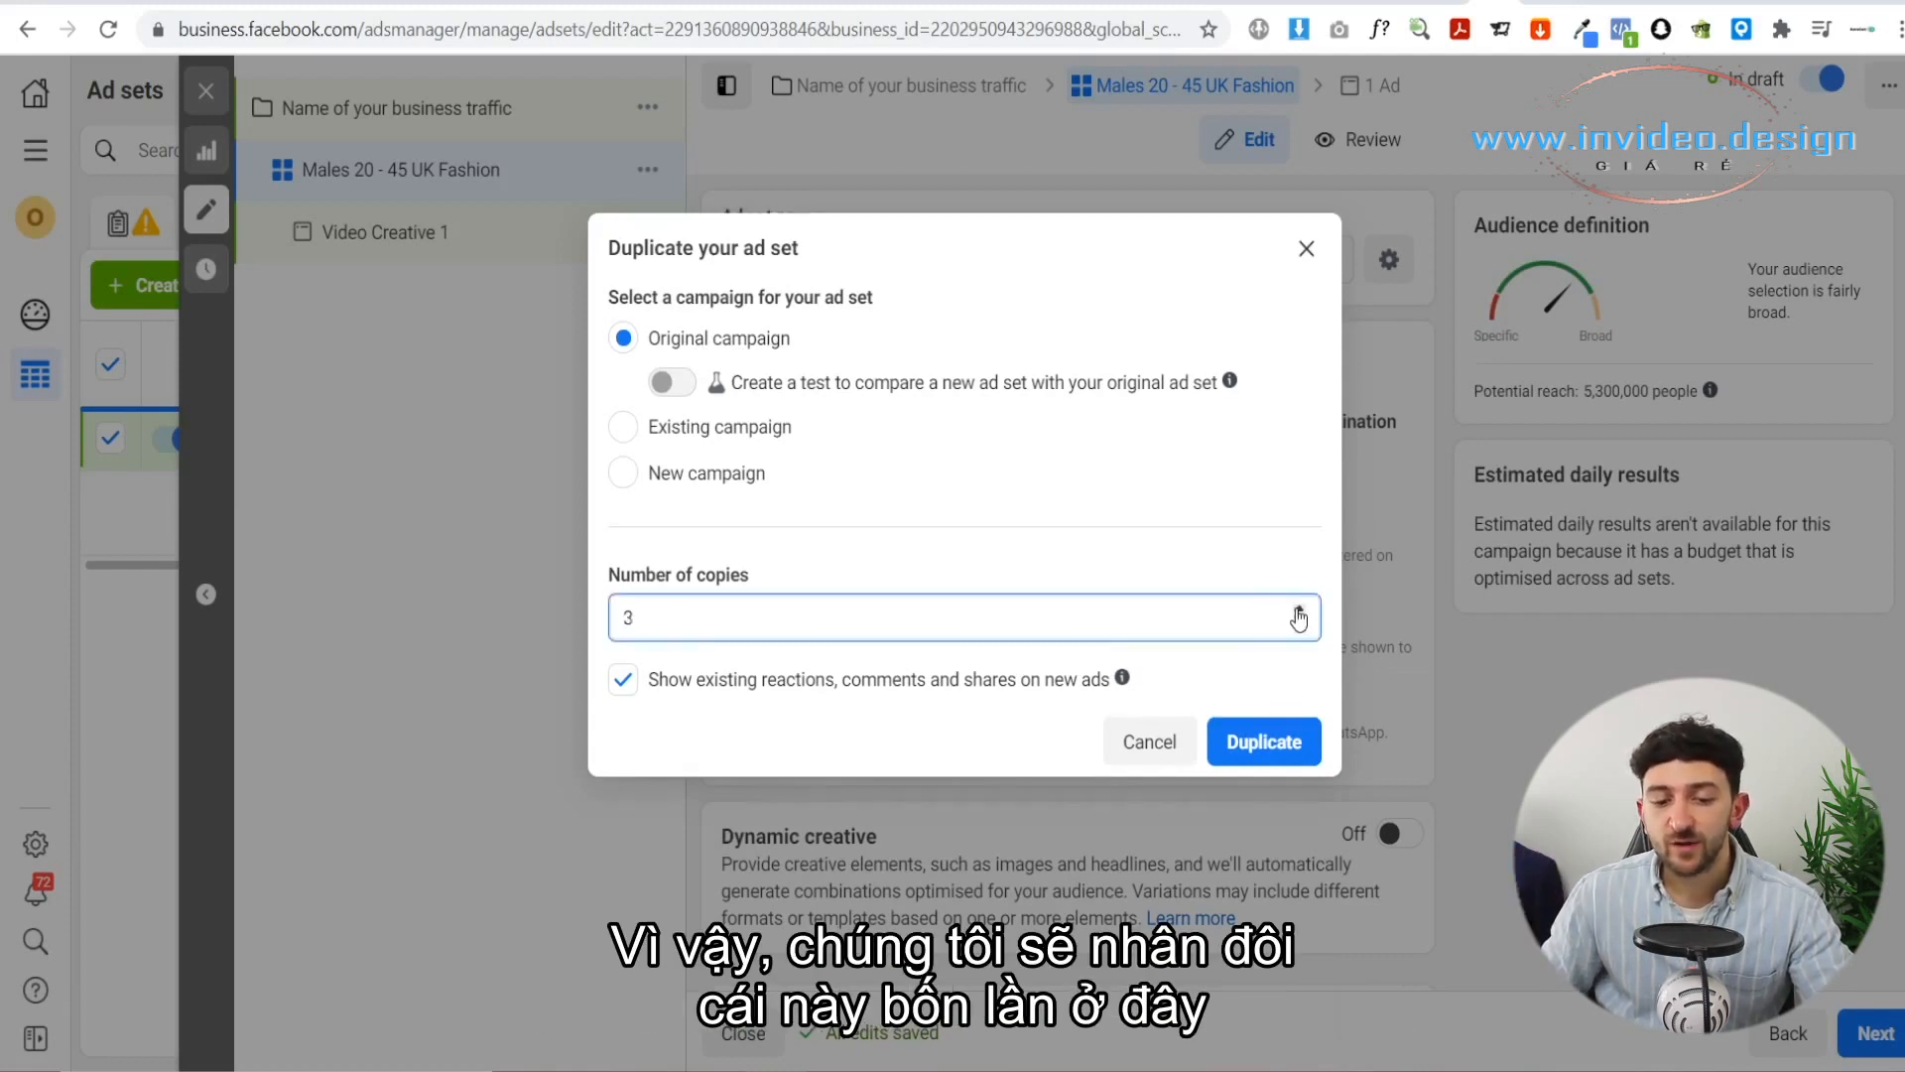
click(1298, 612)
click(1298, 612)
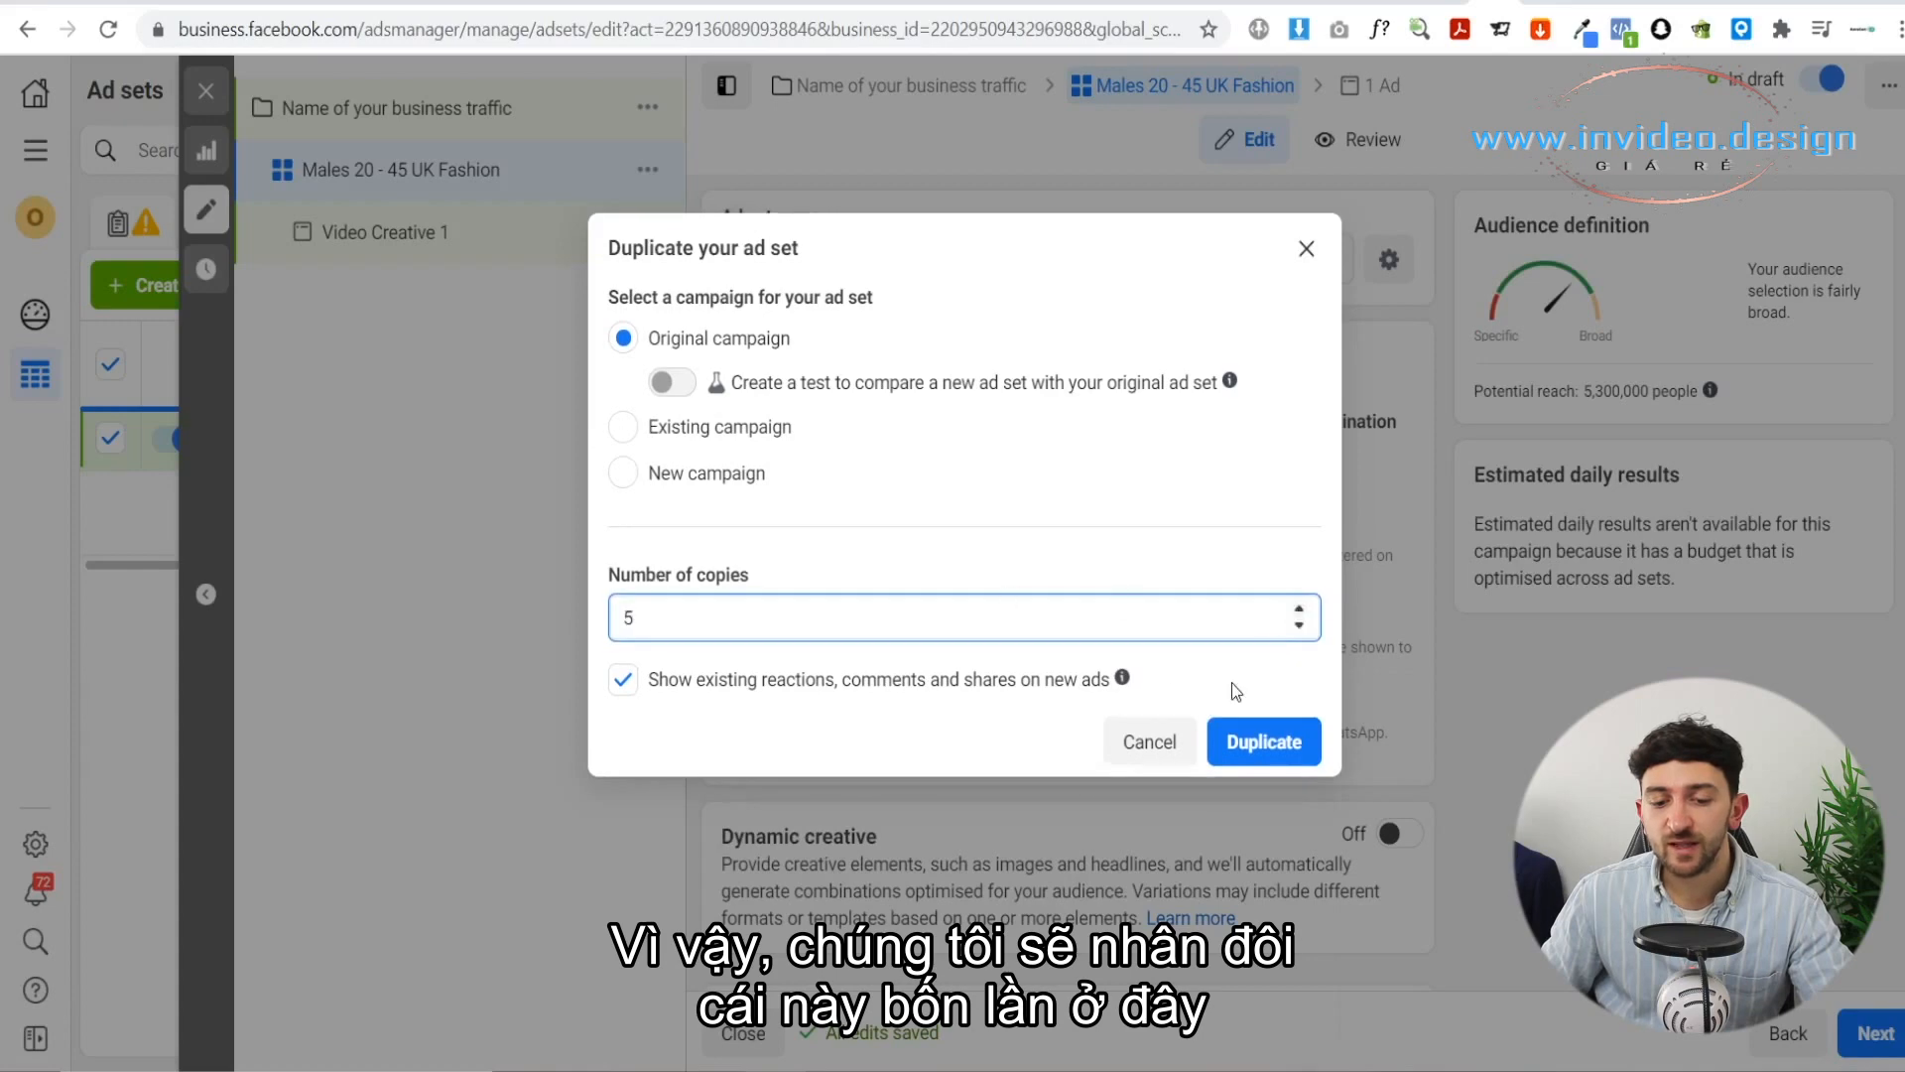
click(1302, 627)
click(1280, 734)
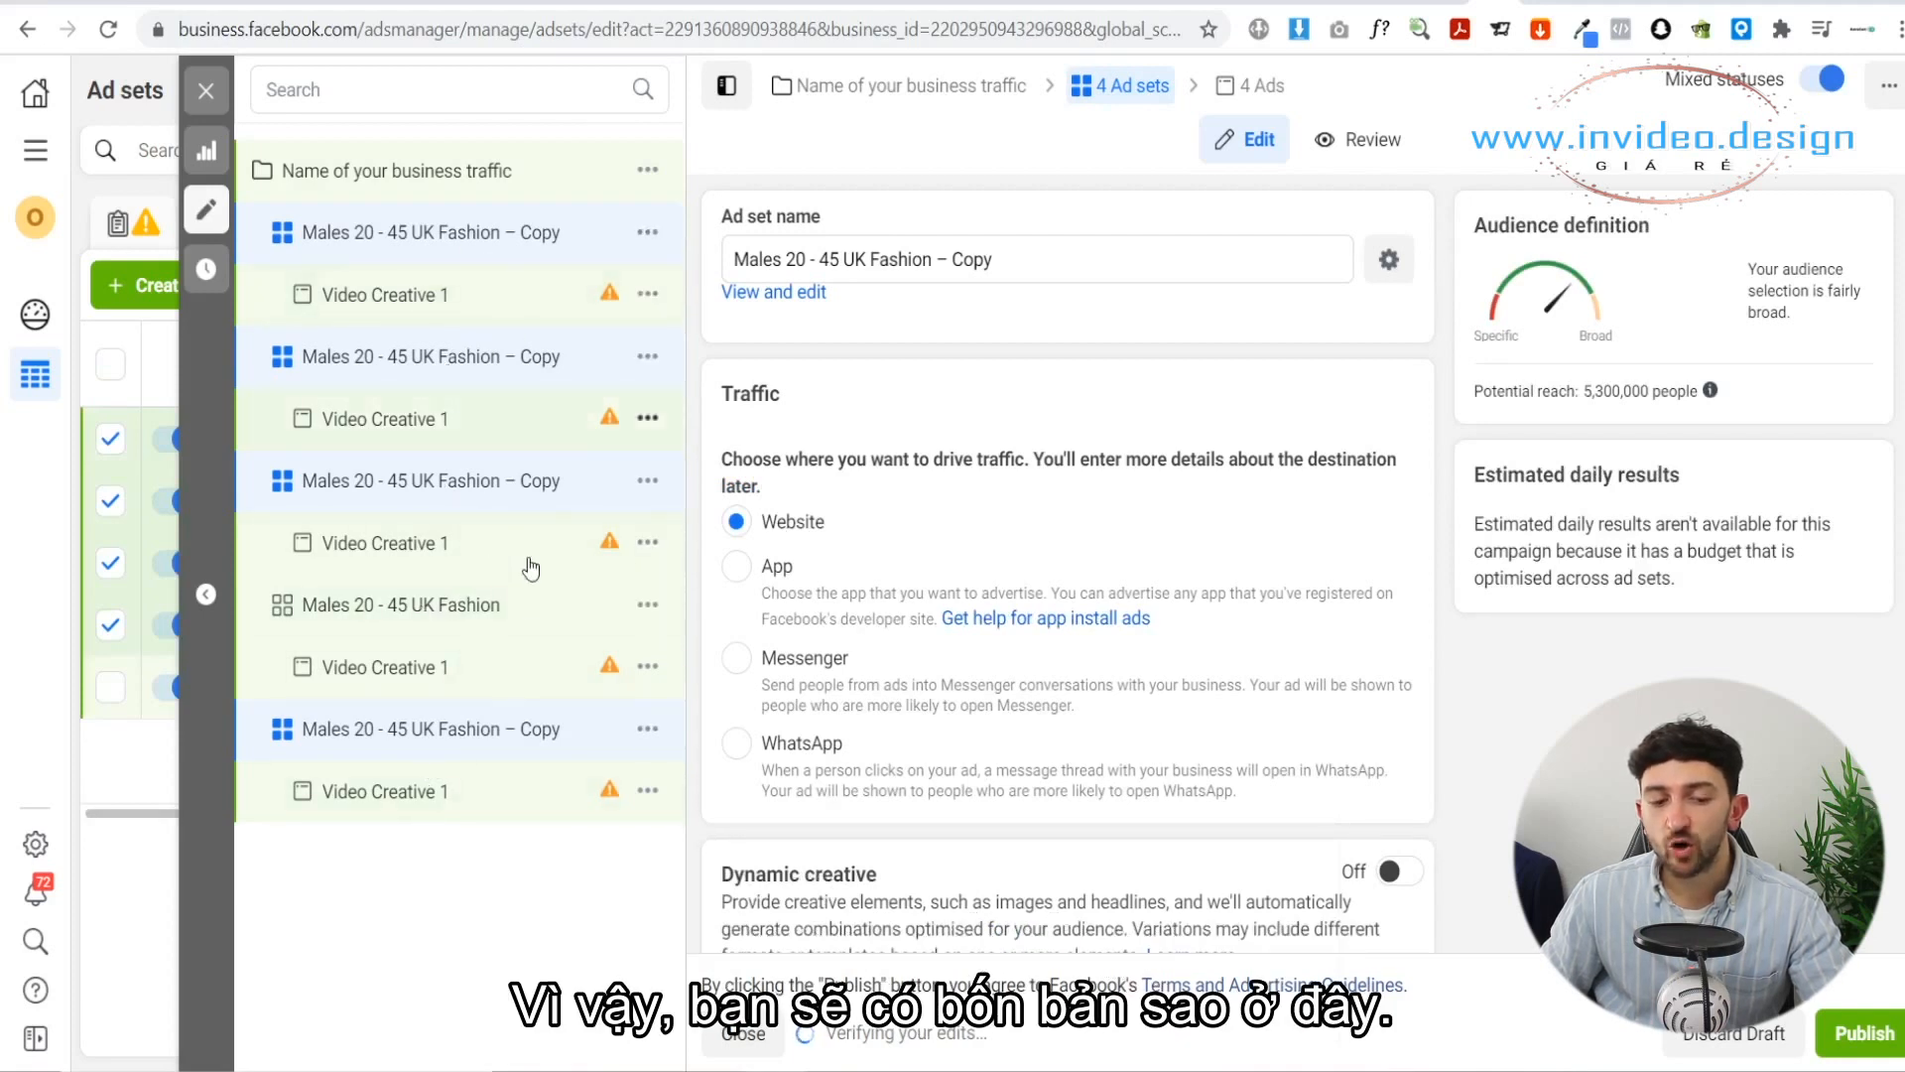
Step: Rename the first copied ad set as "Males 20 - 45 US Fashion"
click(348, 235)
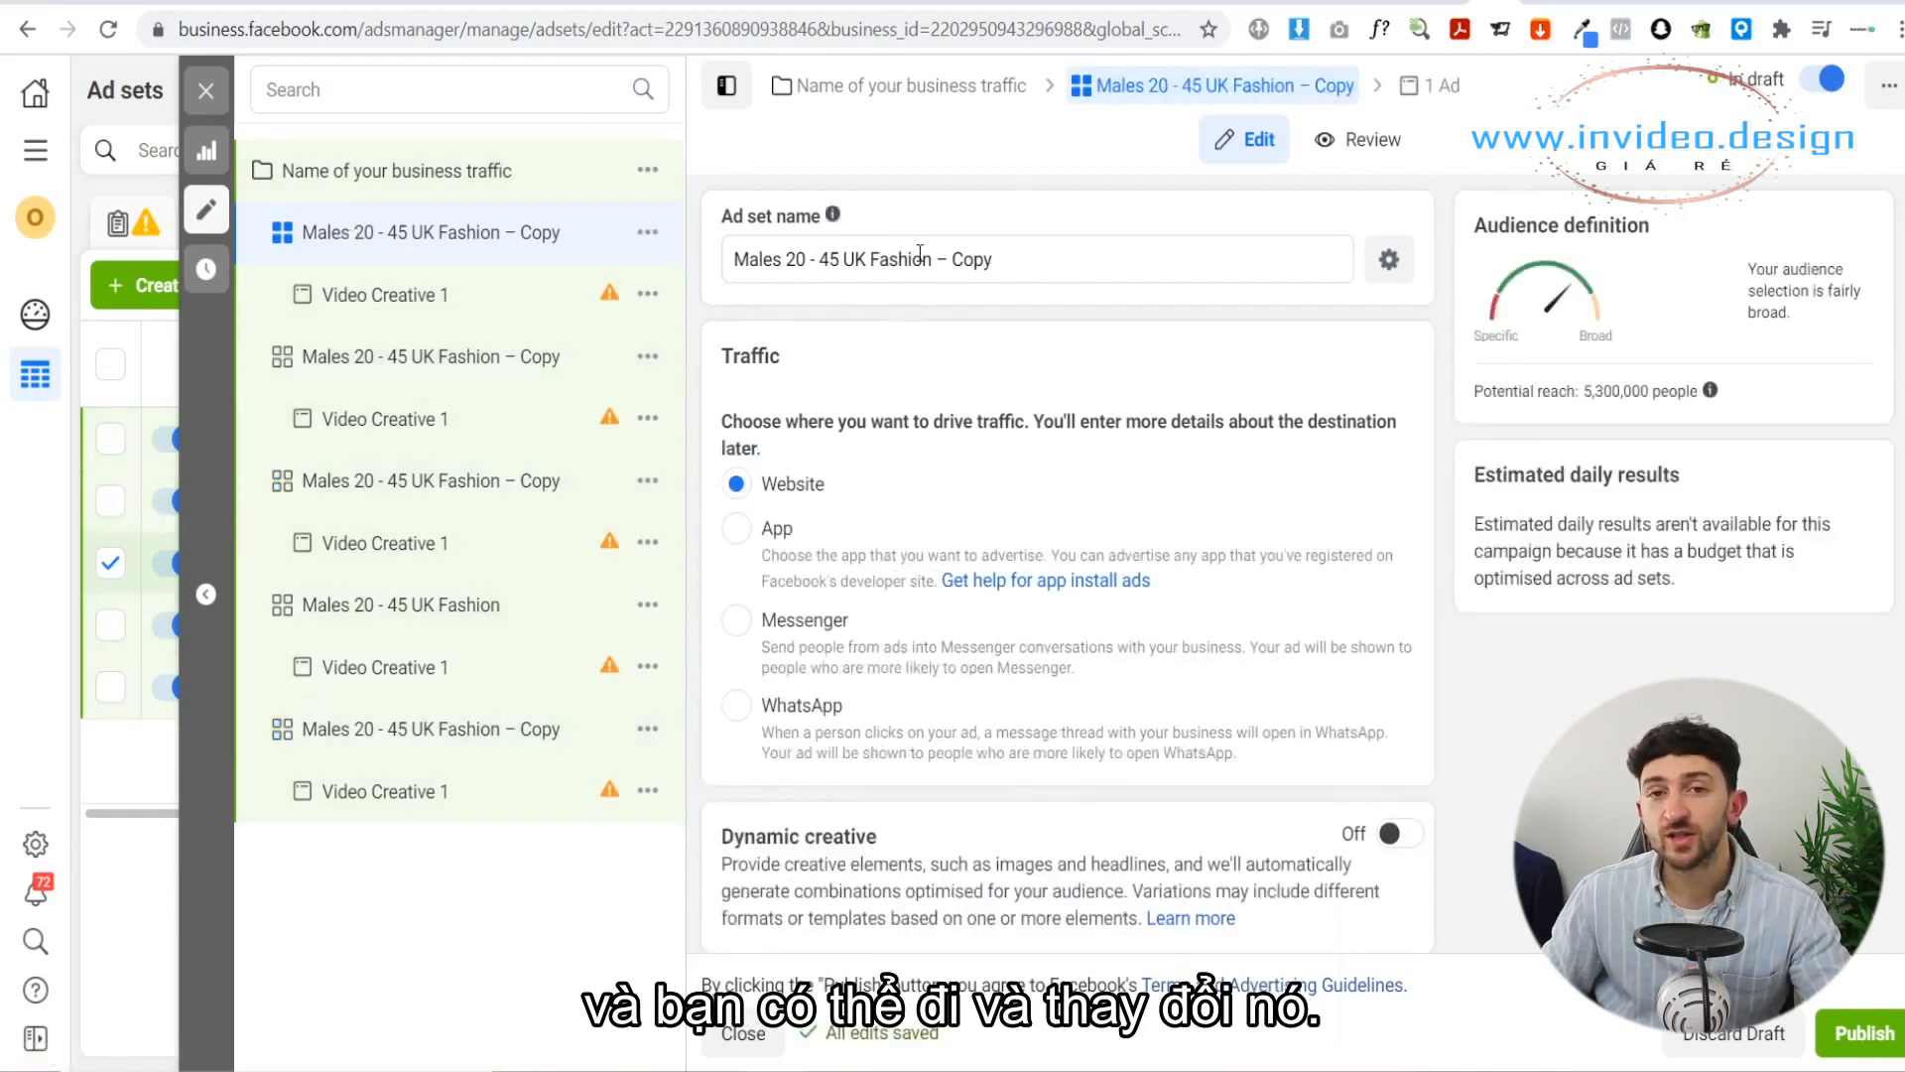
click(860, 260)
key(BackSpace)
text(S)
key(BackSpace)
key(BackSpace)
key(BackSpace)
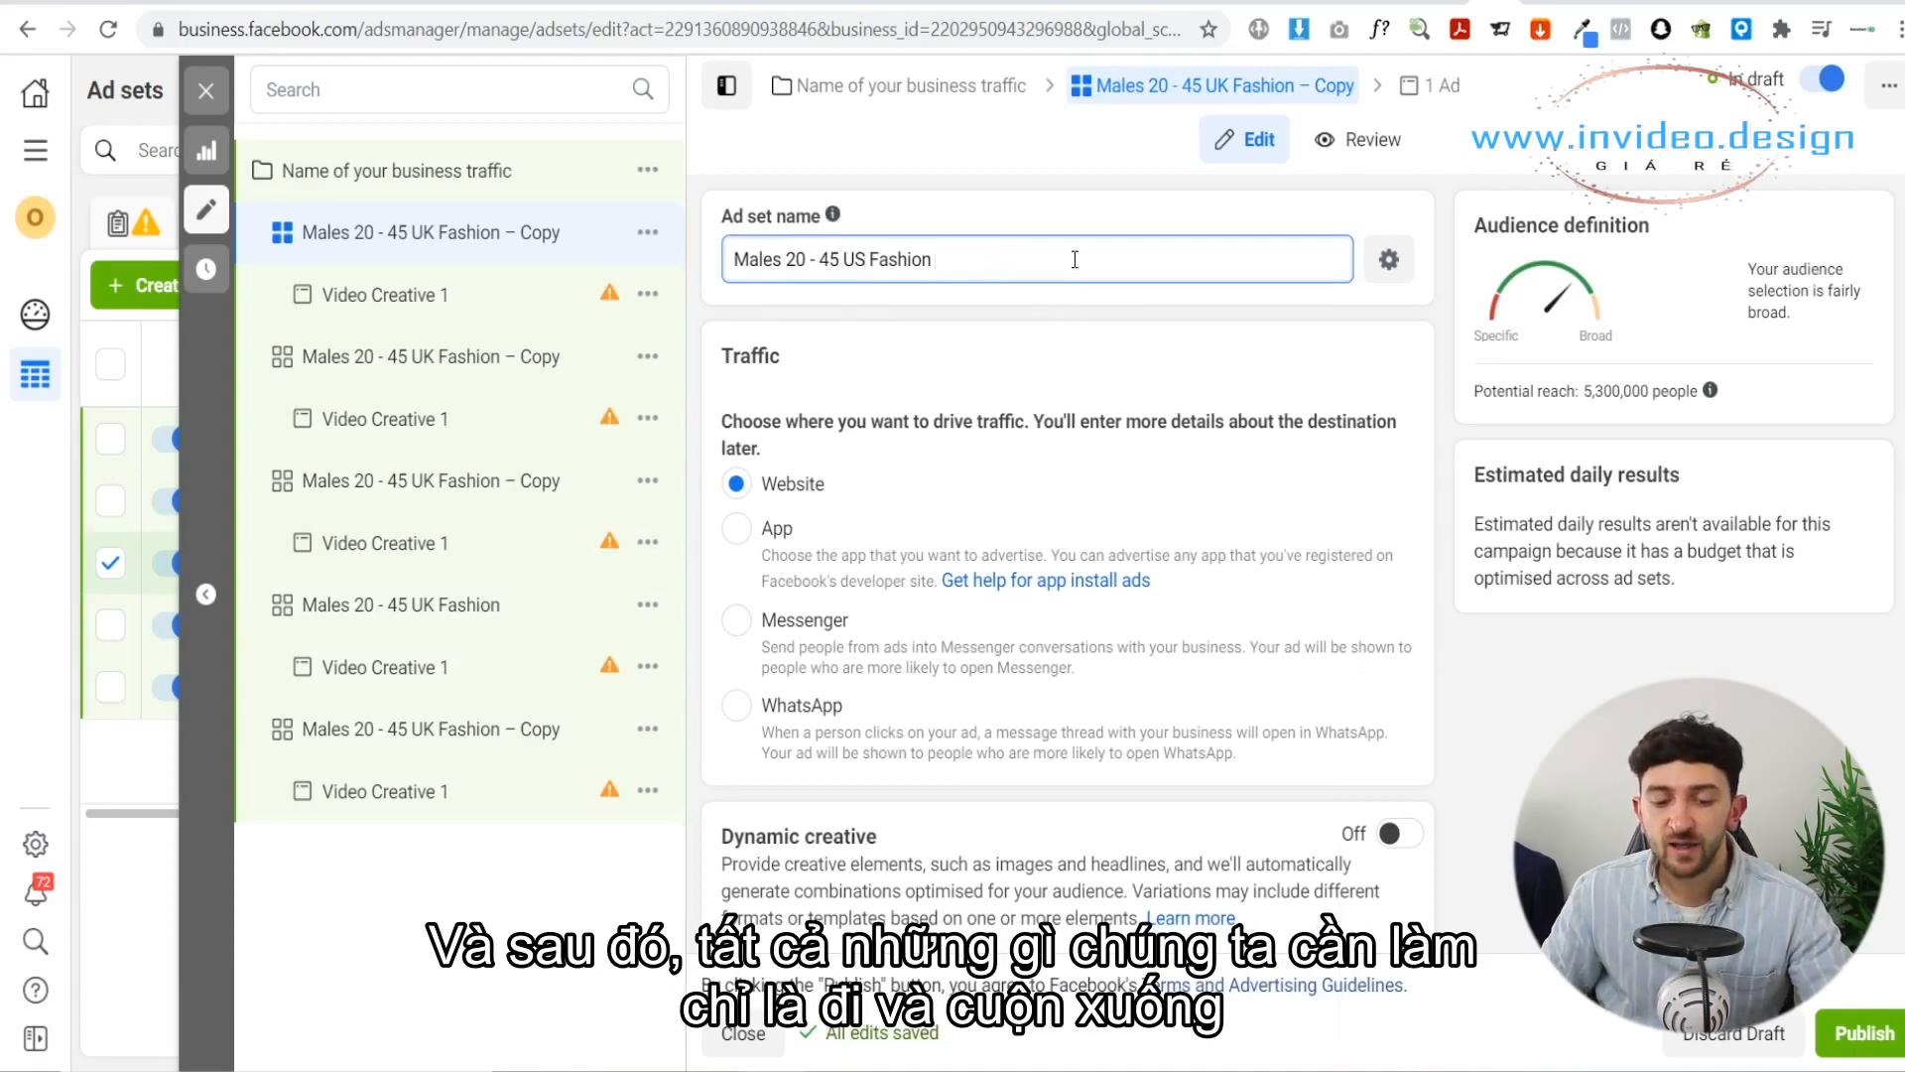
Step: Review the first copied ad set's schedule, location, age, gender and detailed targeting settings
scroll(1084, 317, down, 10)
scroll(1091, 327, down, 4)
scroll(990, 402, up, 3)
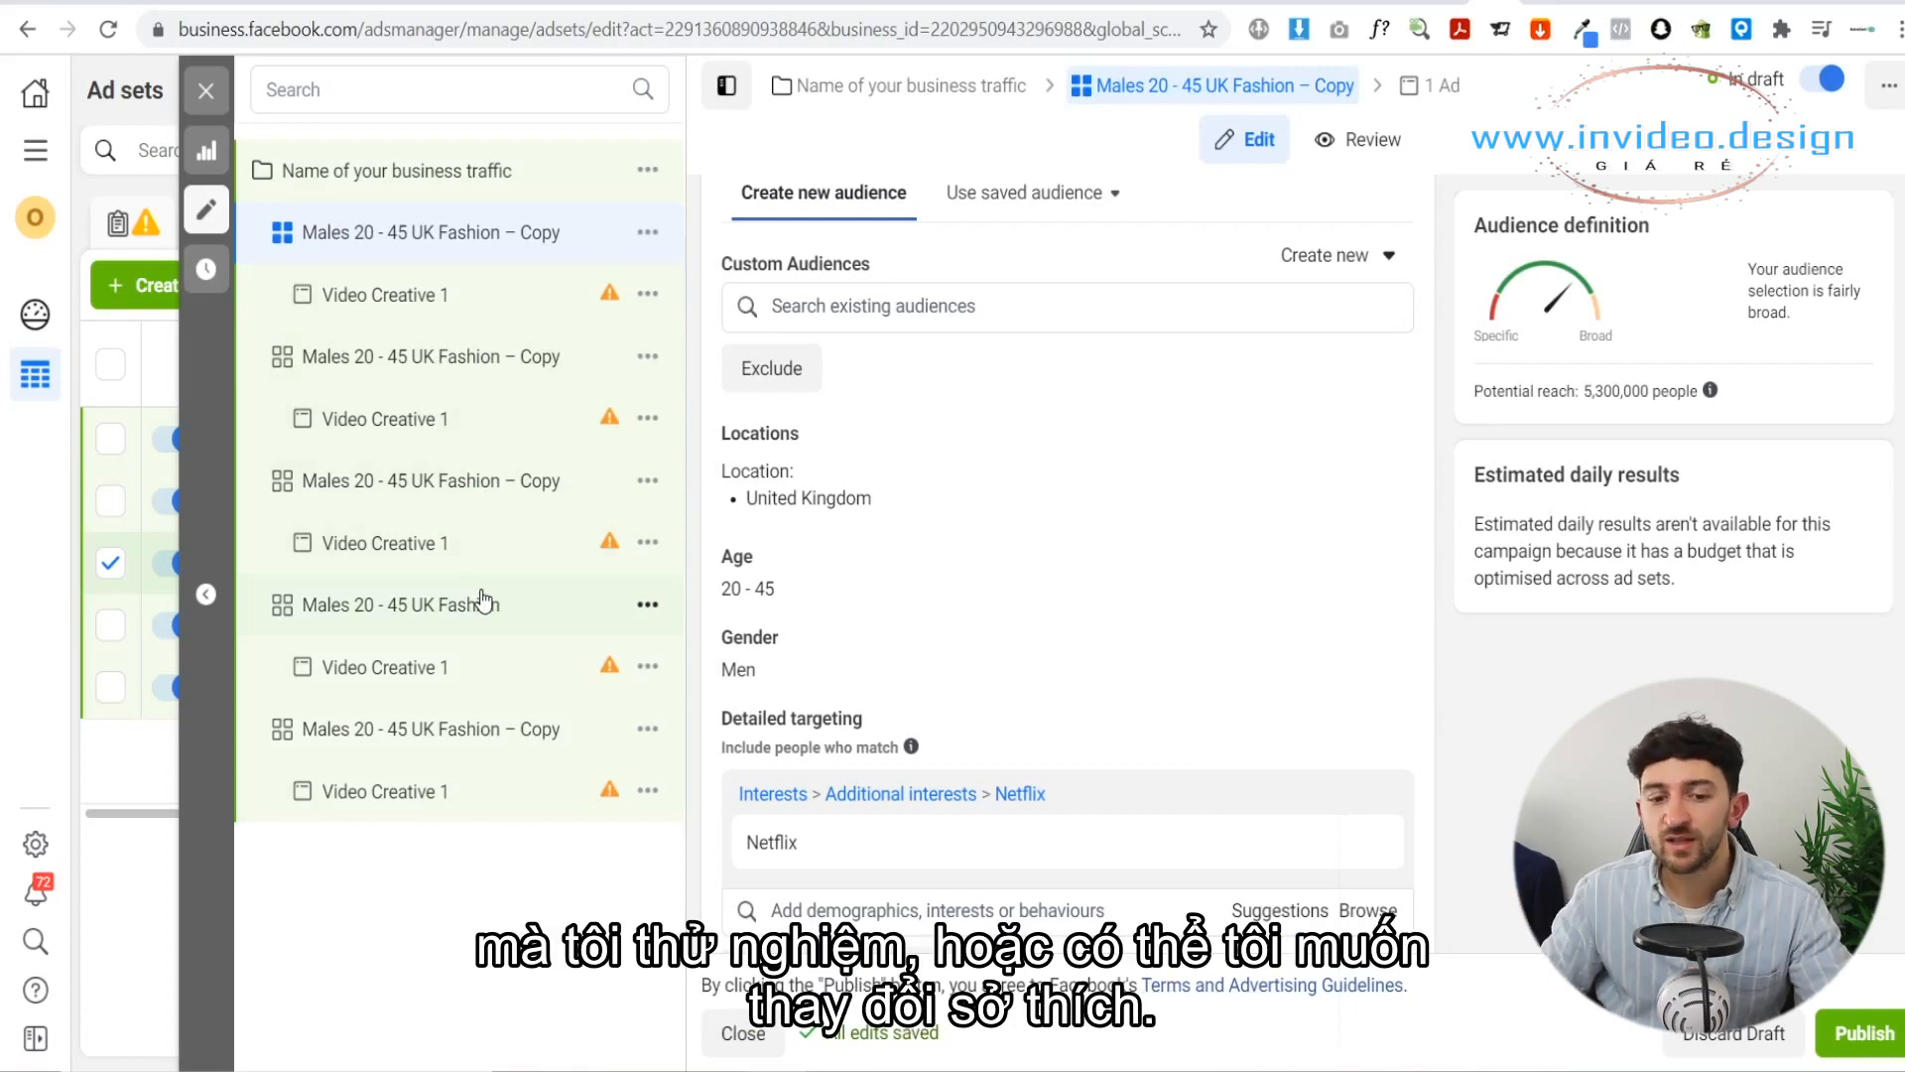
scroll(1104, 635, down, 10)
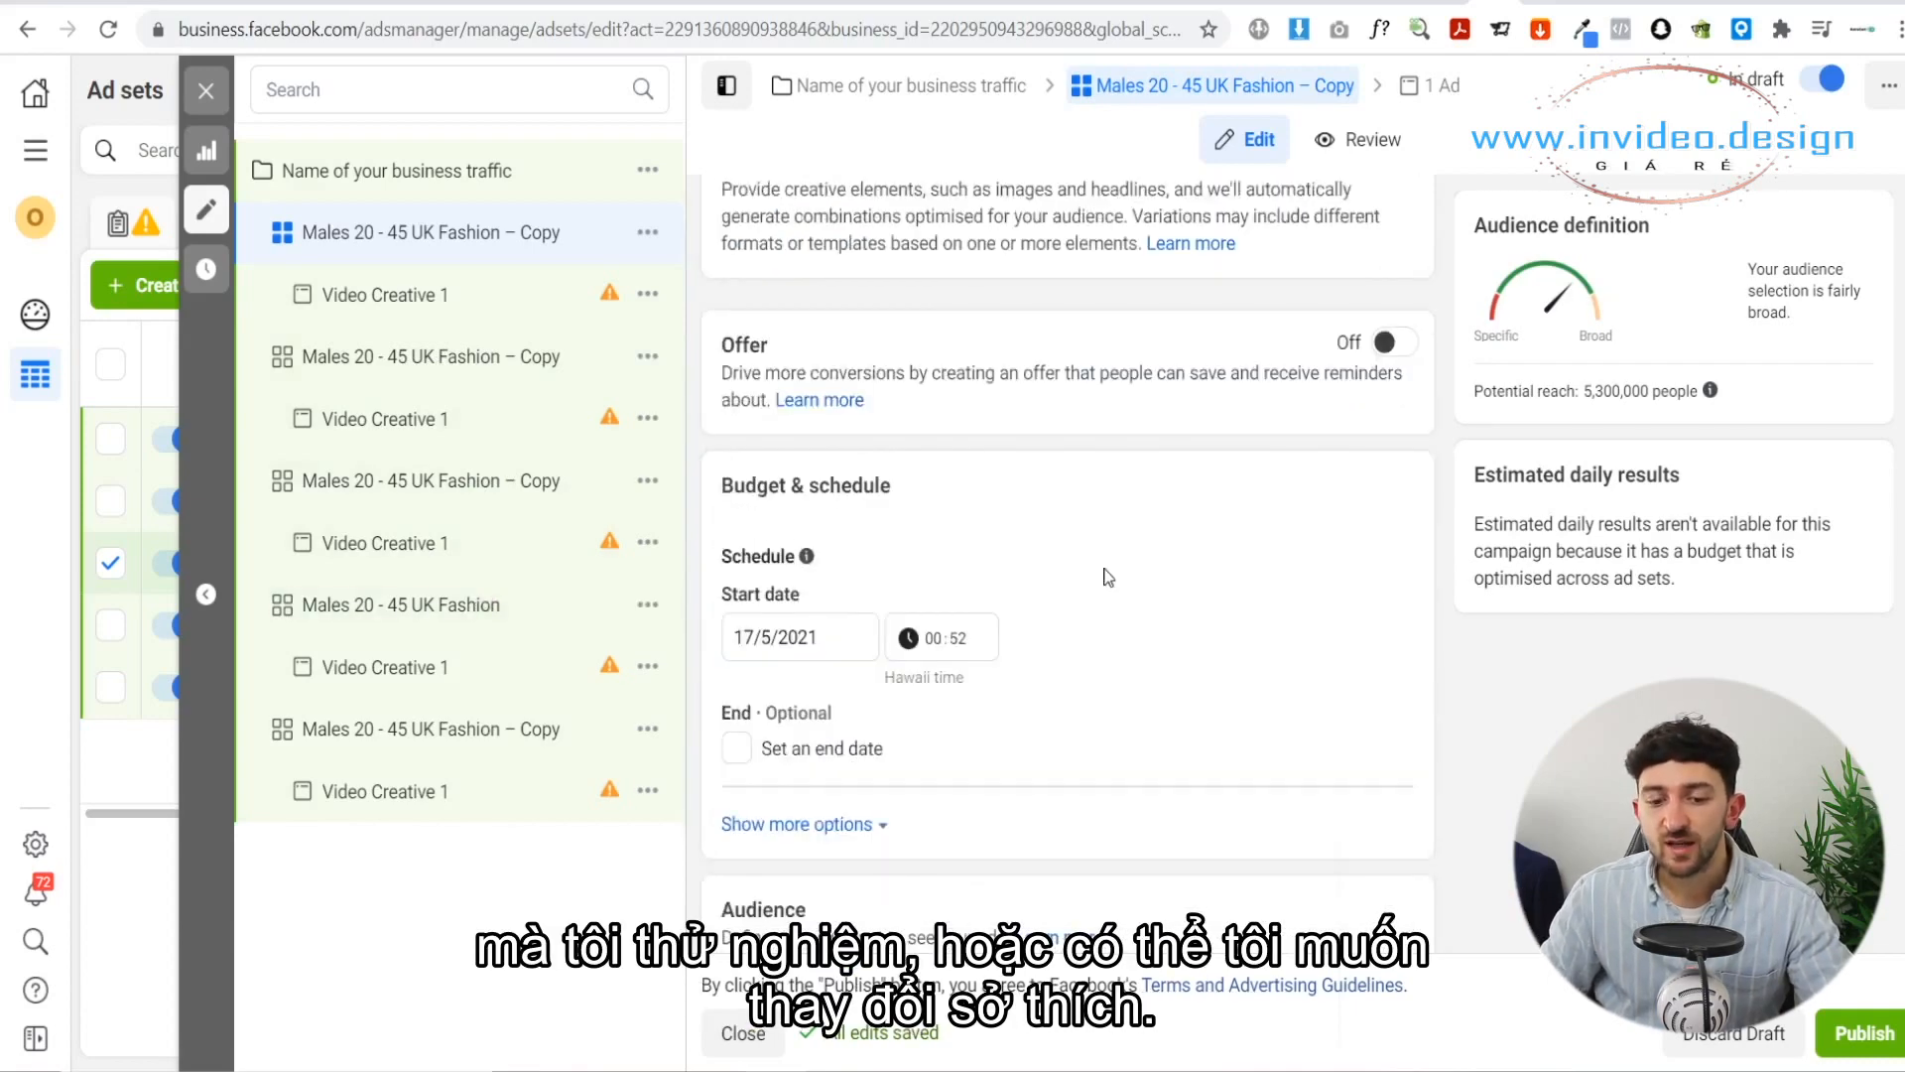
Step: Rename the first copied ad set as "Males 20 - 45 US Netflix"
scroll(1108, 566, up, 4)
scroll(1108, 551, up, 3)
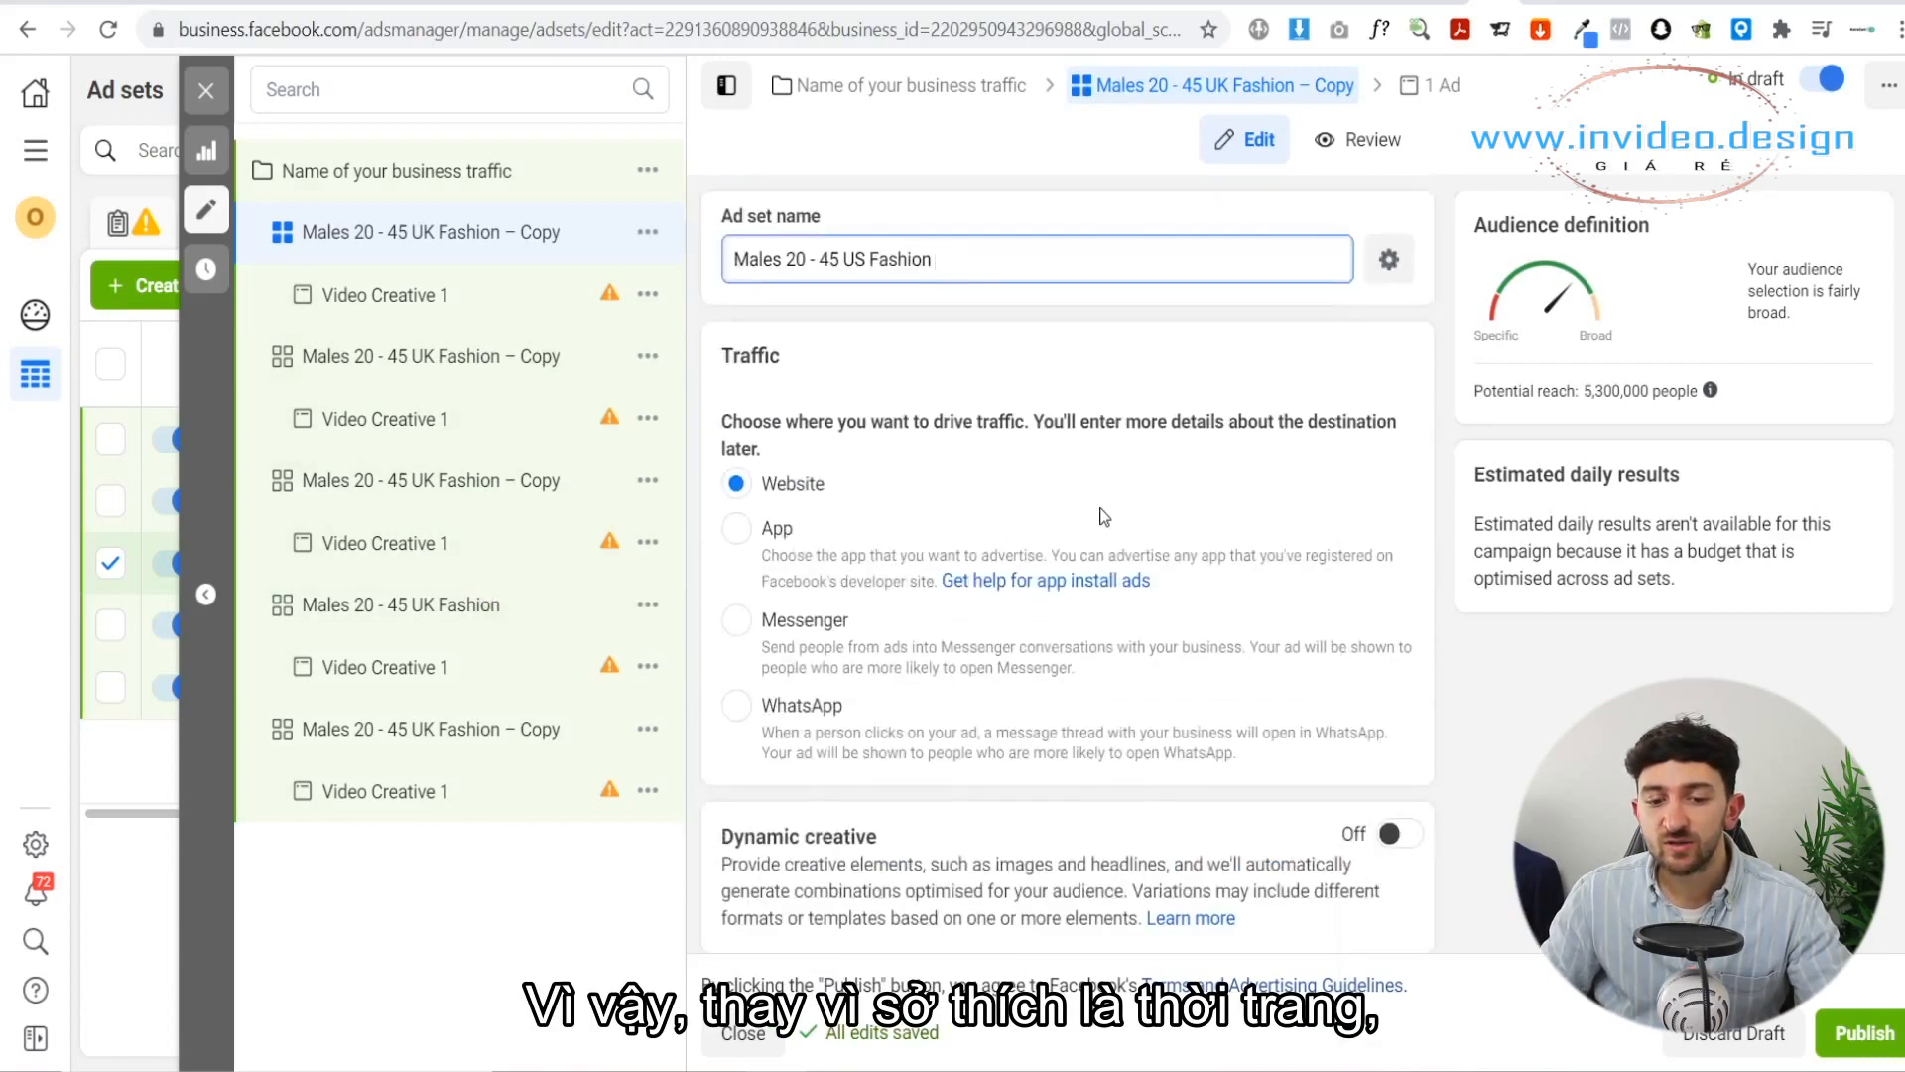
double_click(906, 260)
text(Netfl)
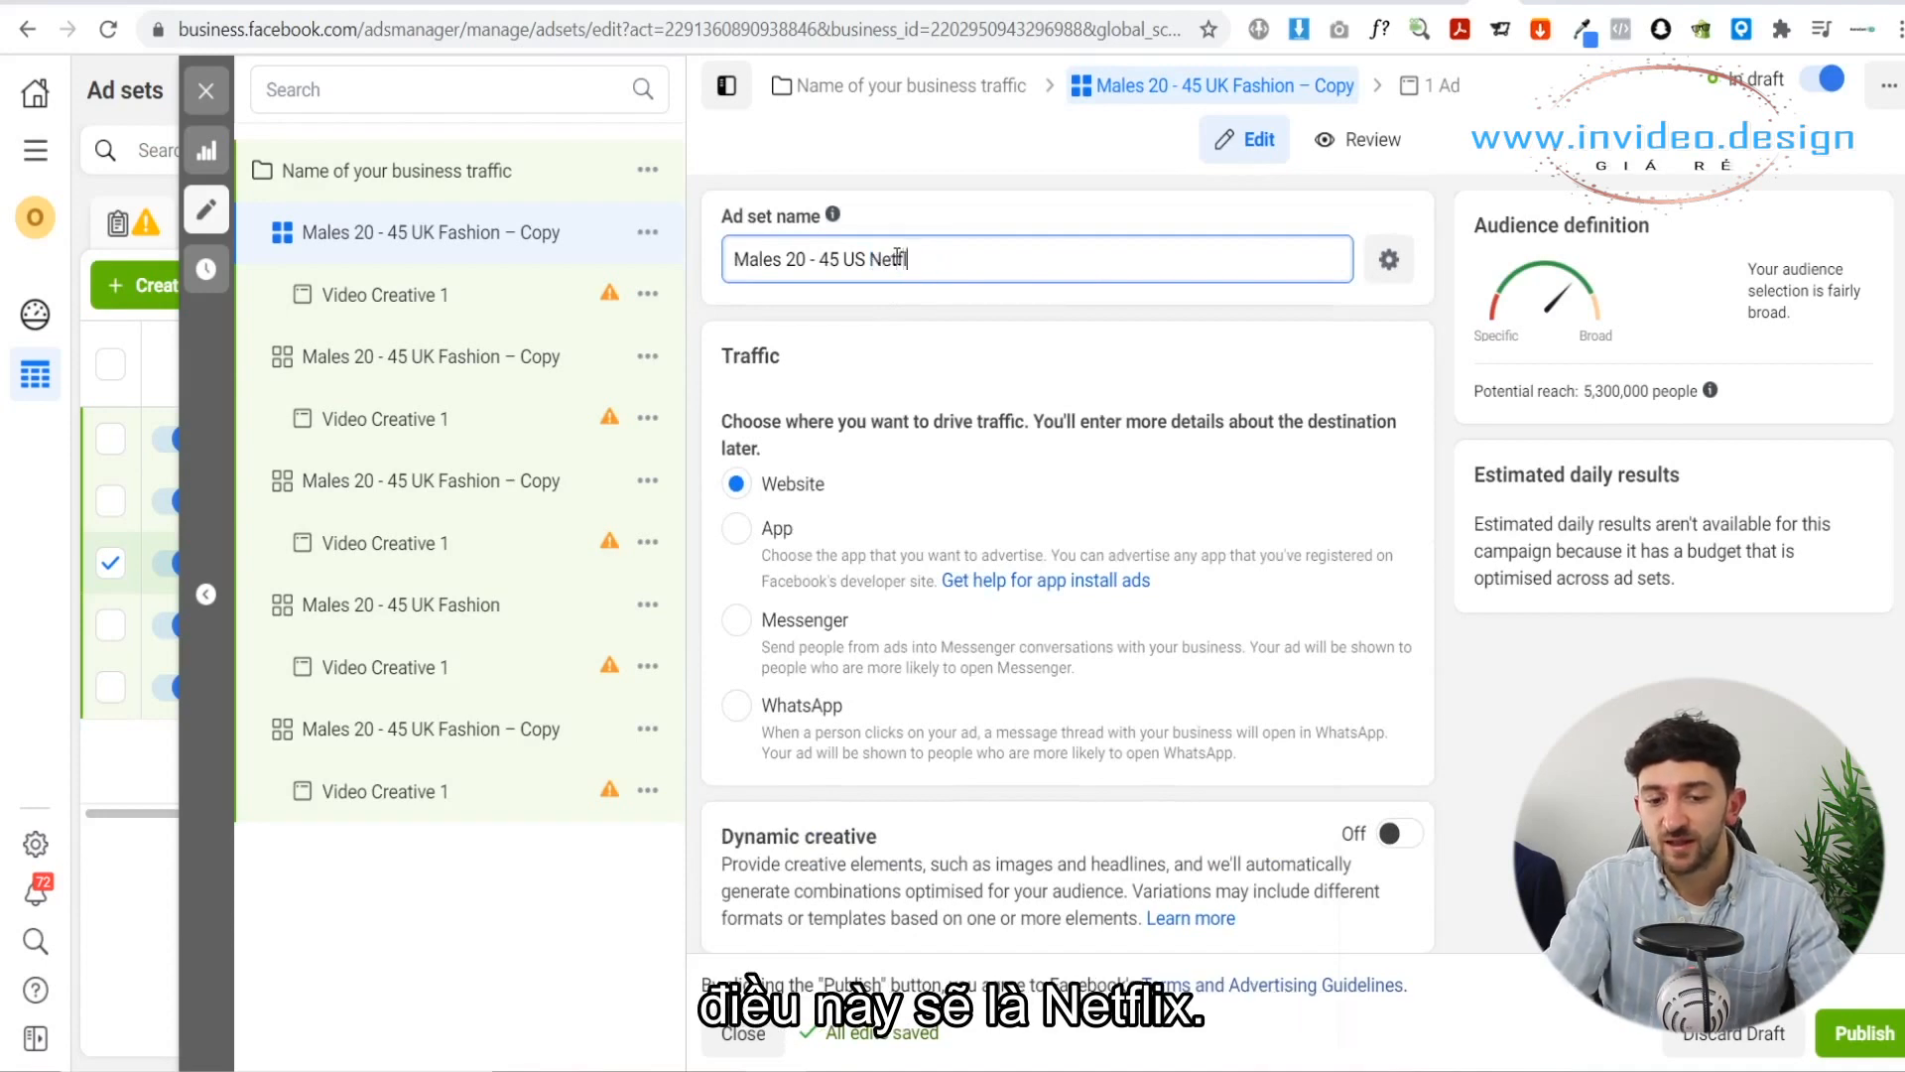
text(ix)
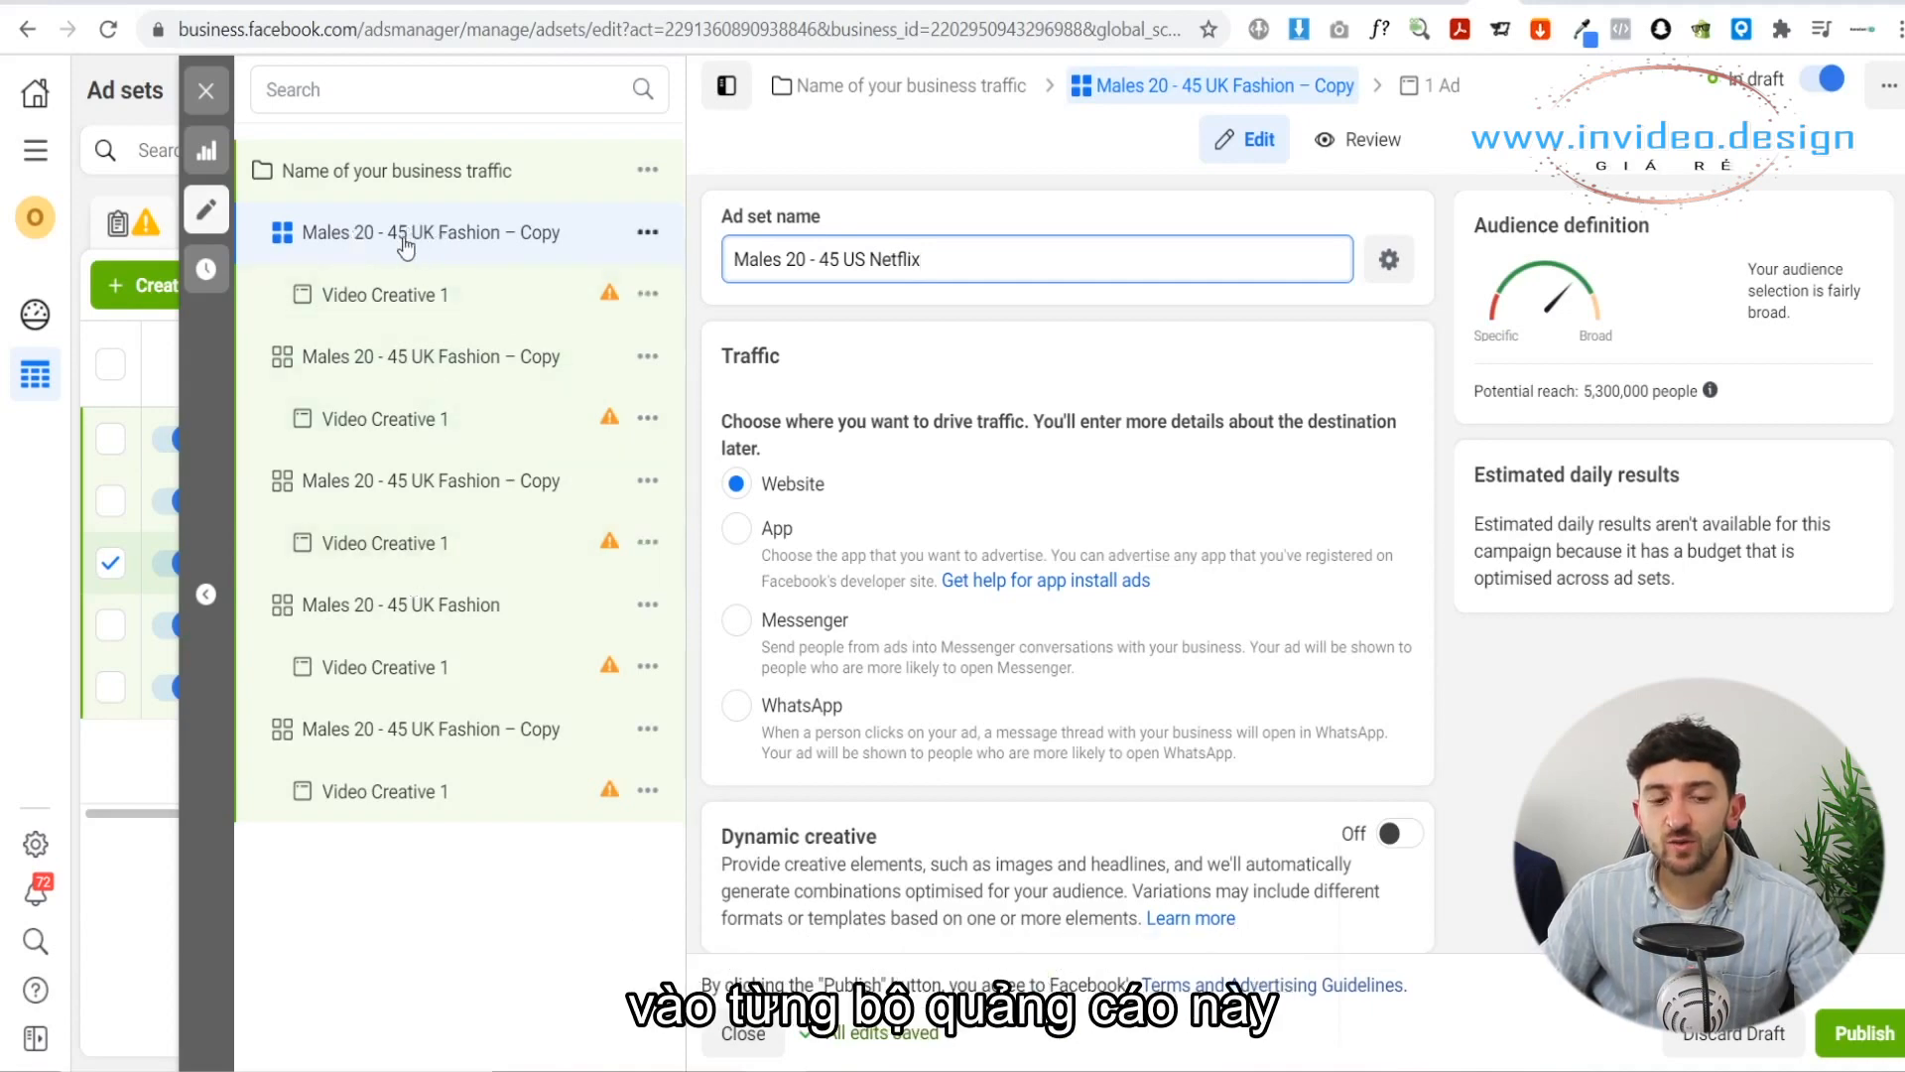
click(440, 311)
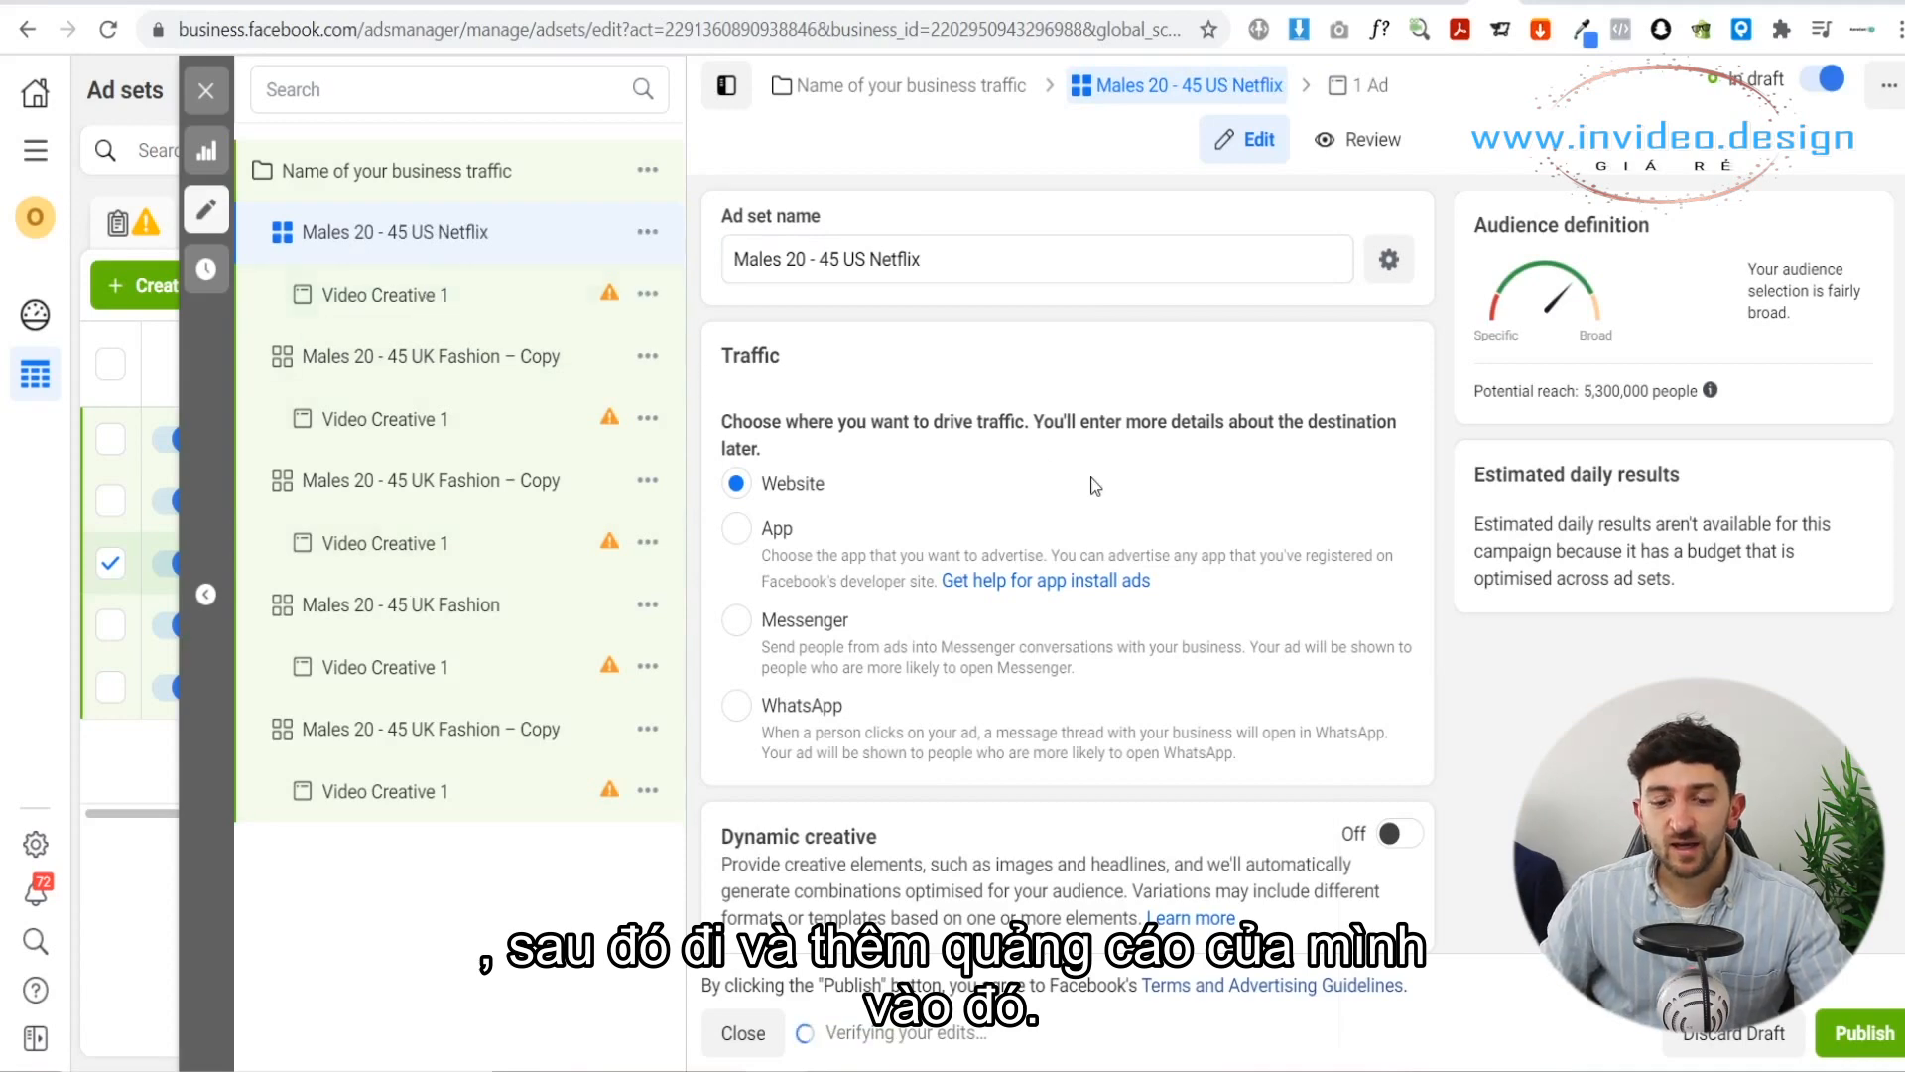
Step: Duplicate the "Video Creative 1" ad in the US Netflix ad set once, keeping it in the original campaign
scroll(859, 586, down, 10)
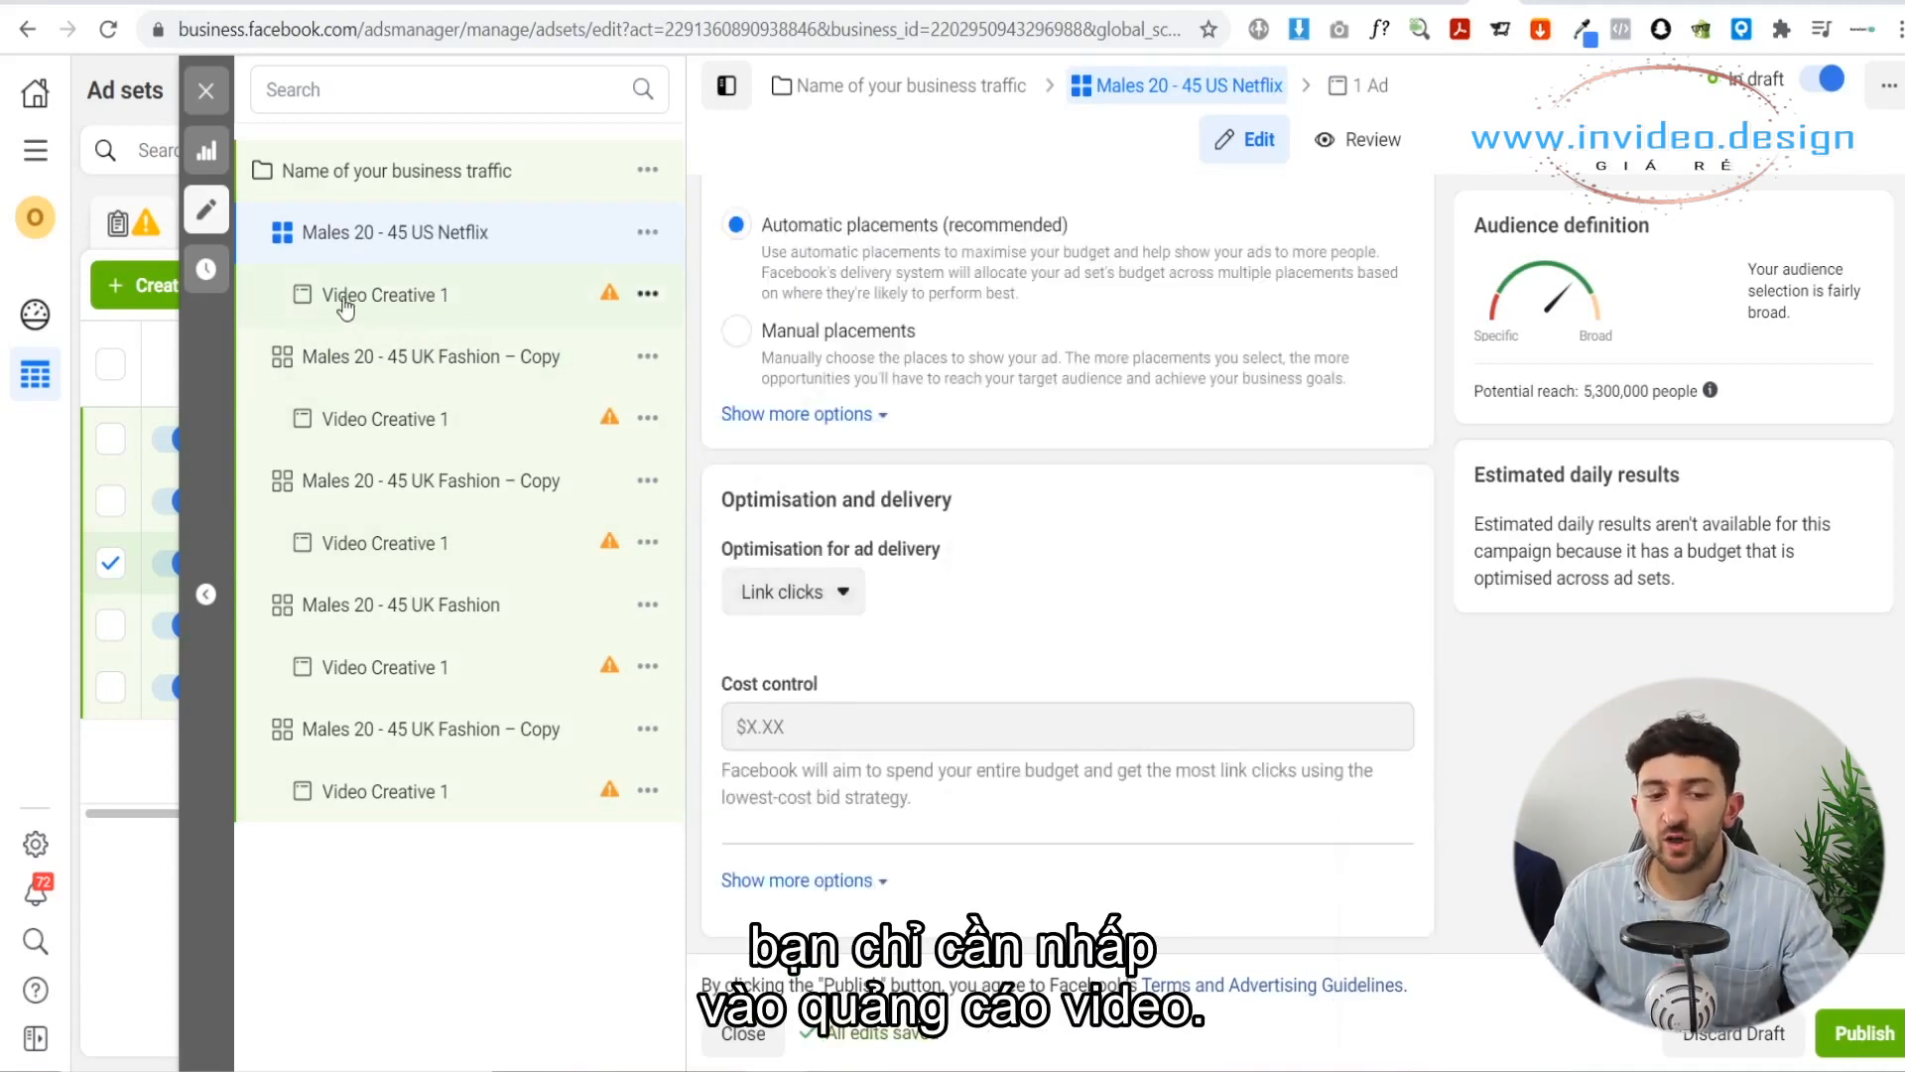
click(643, 302)
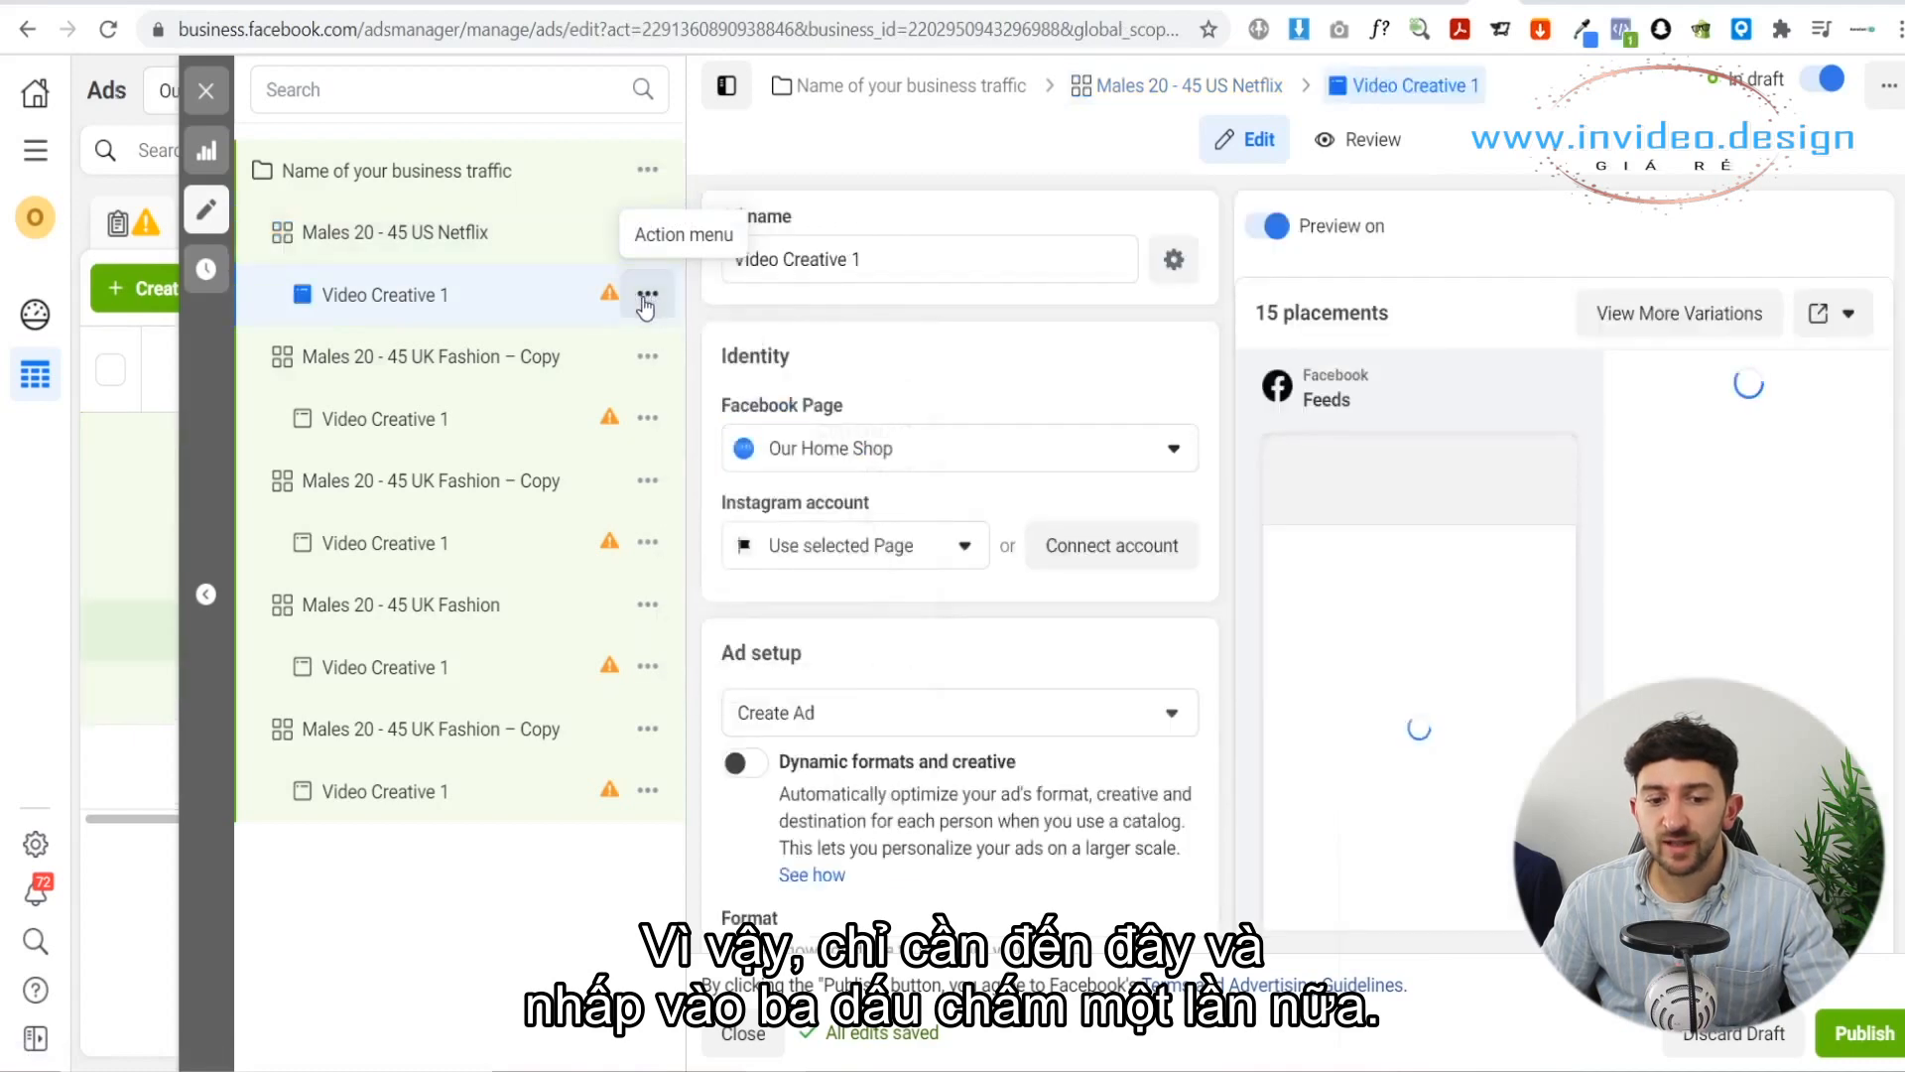
click(648, 296)
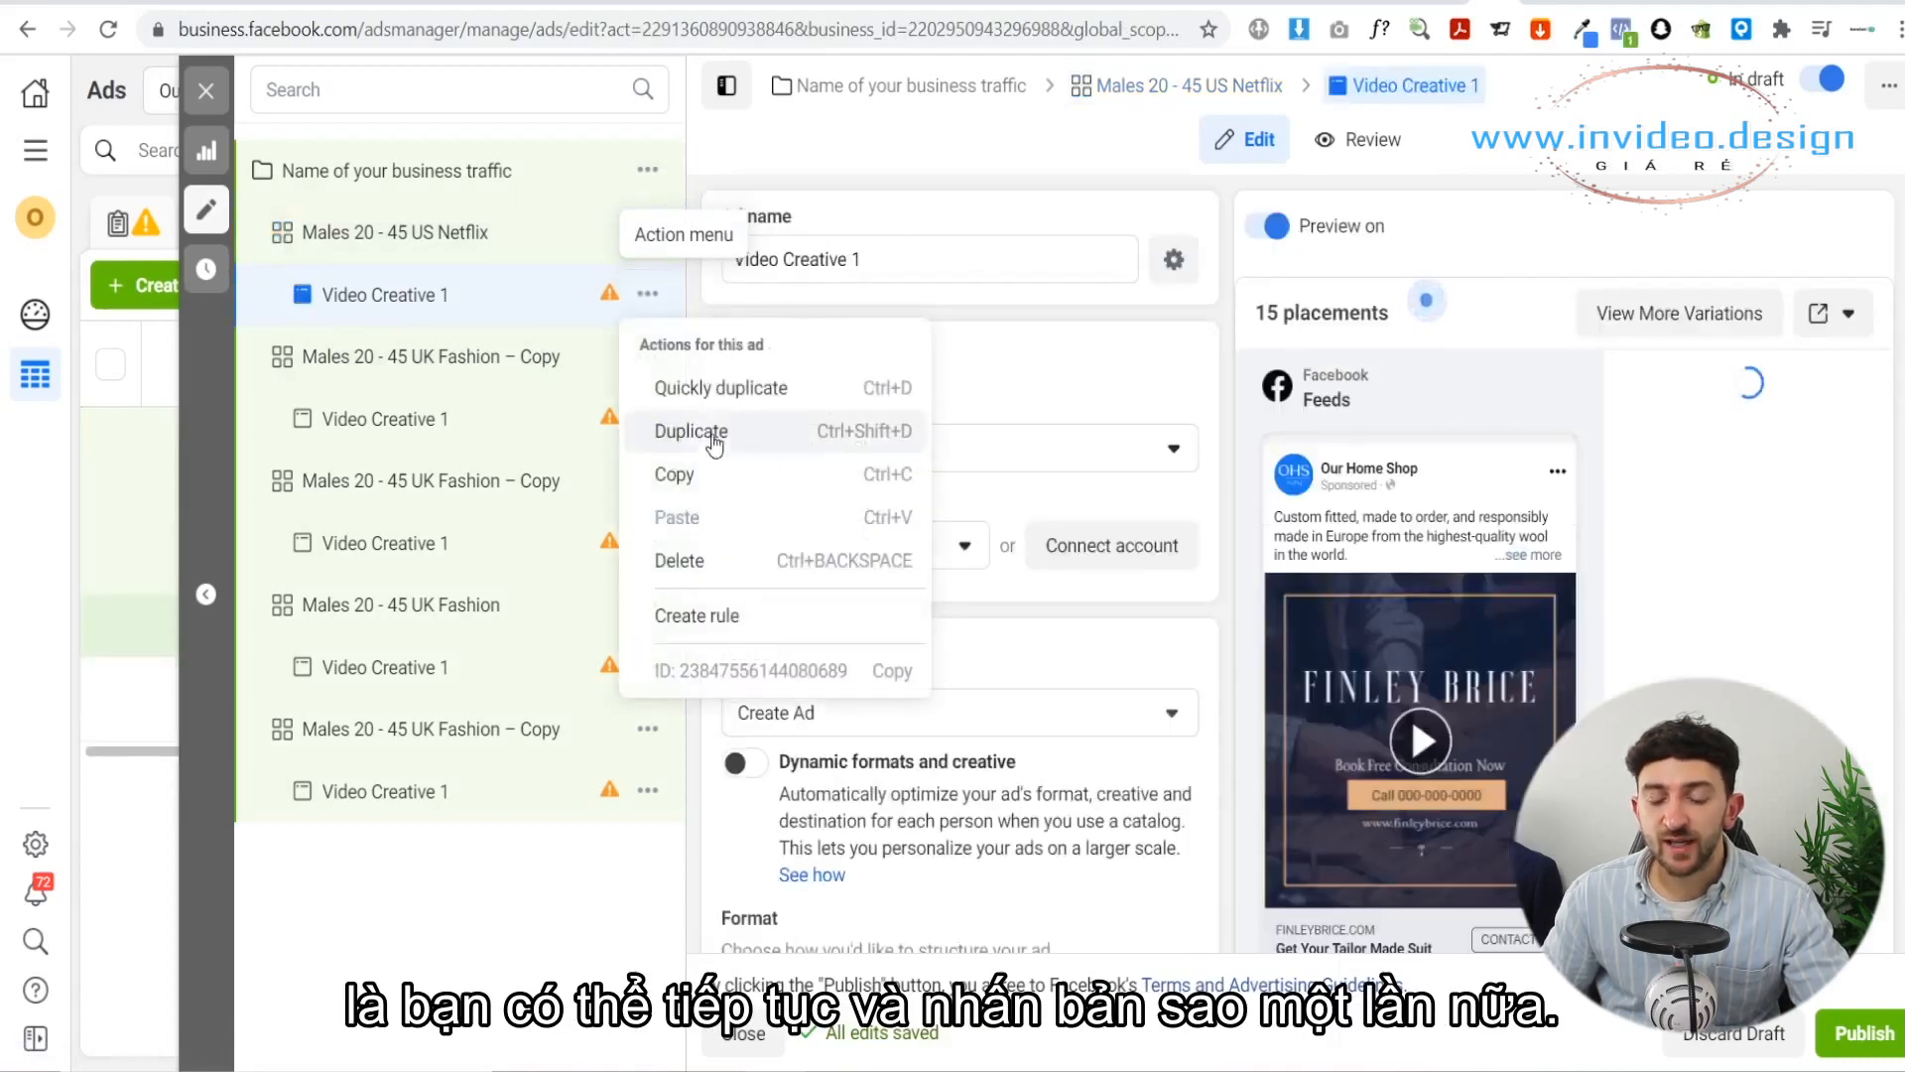
click(707, 430)
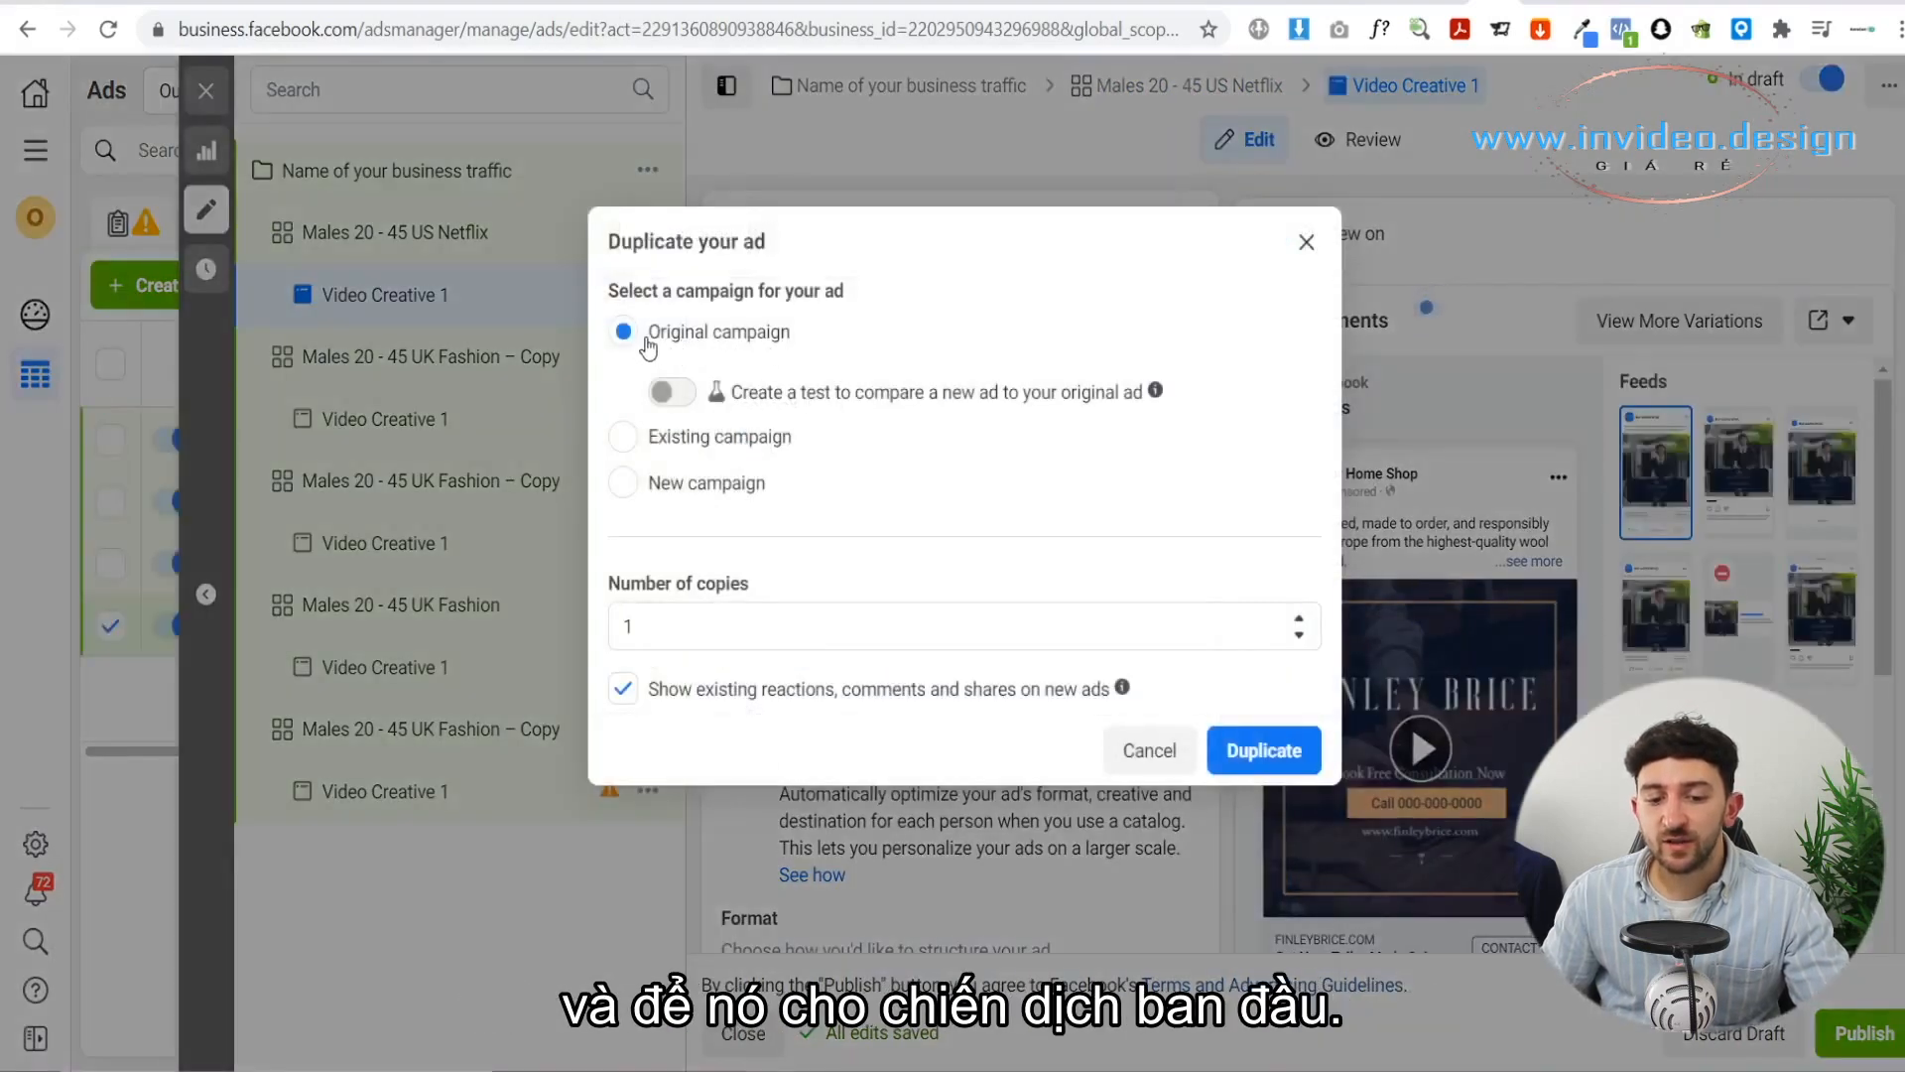
click(1258, 748)
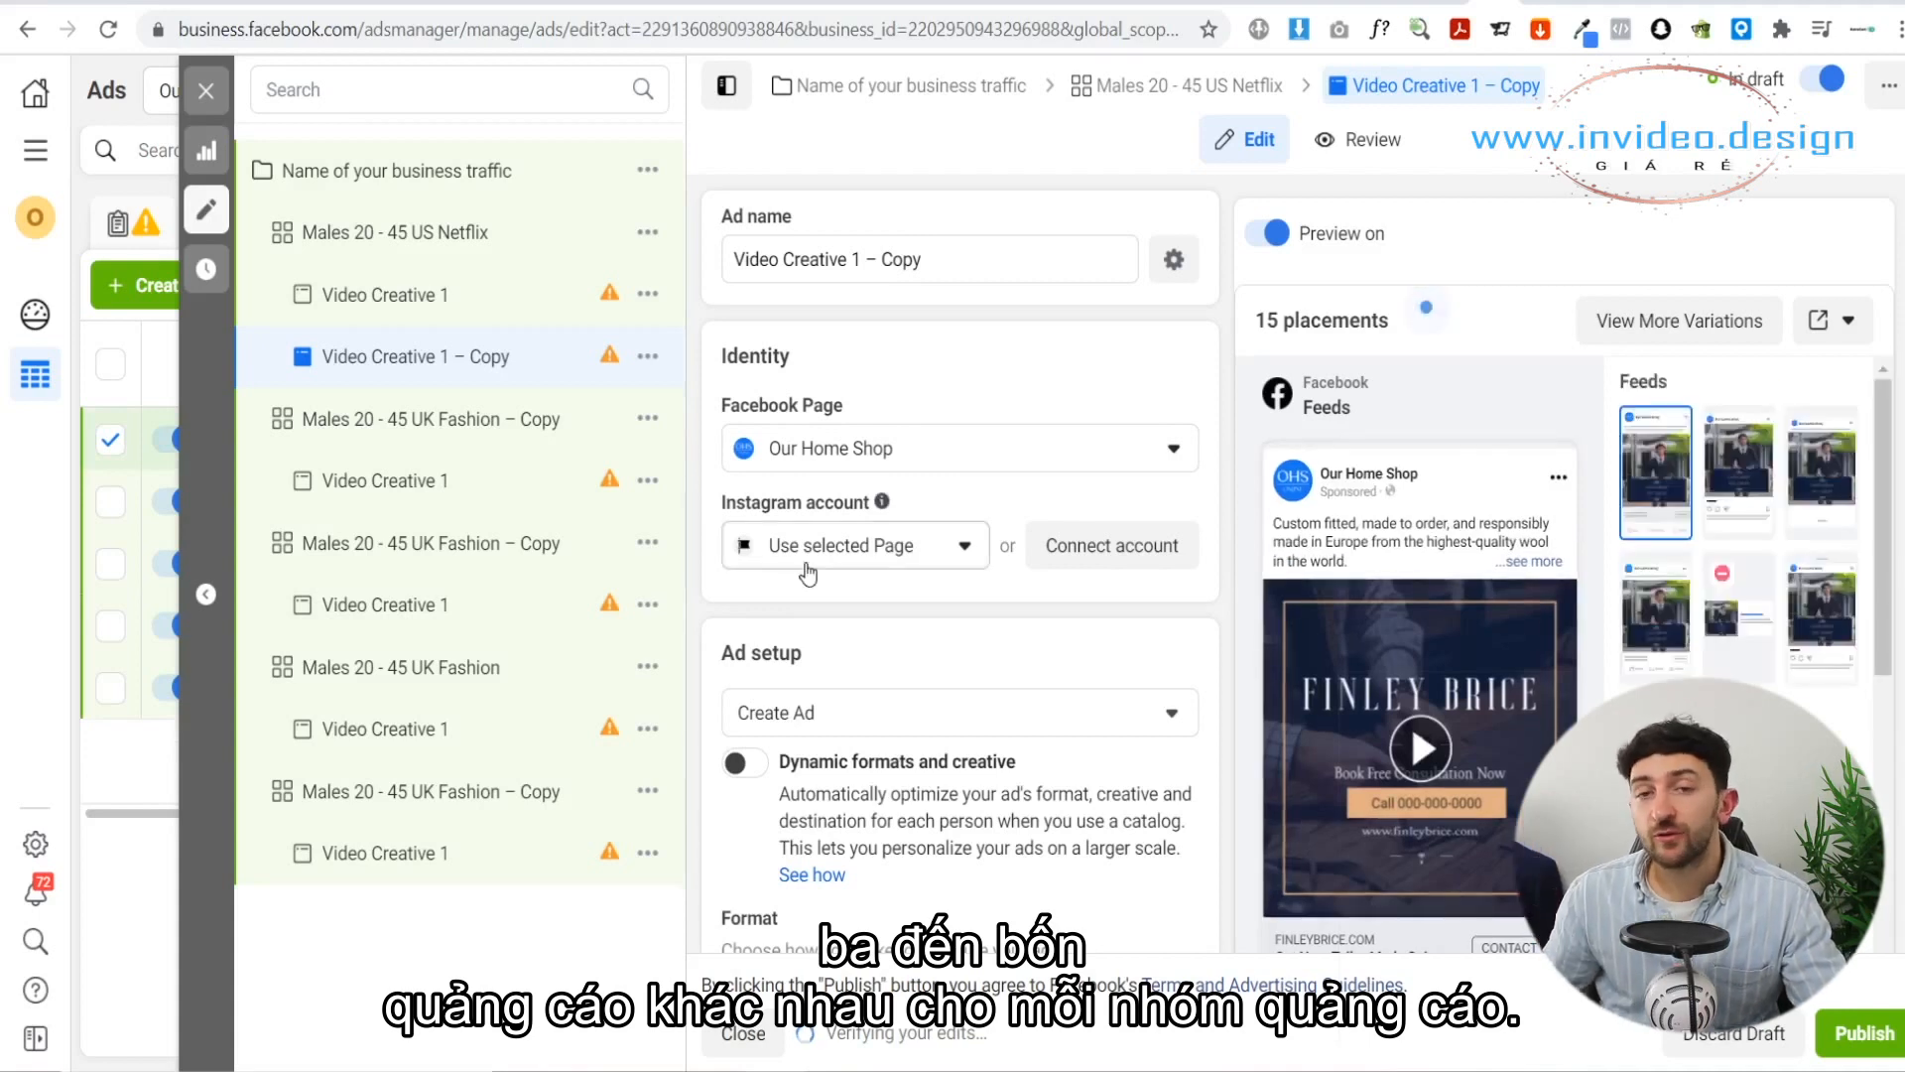
Step: Rename the copied ad as "Video Creative 2"
click(859, 259)
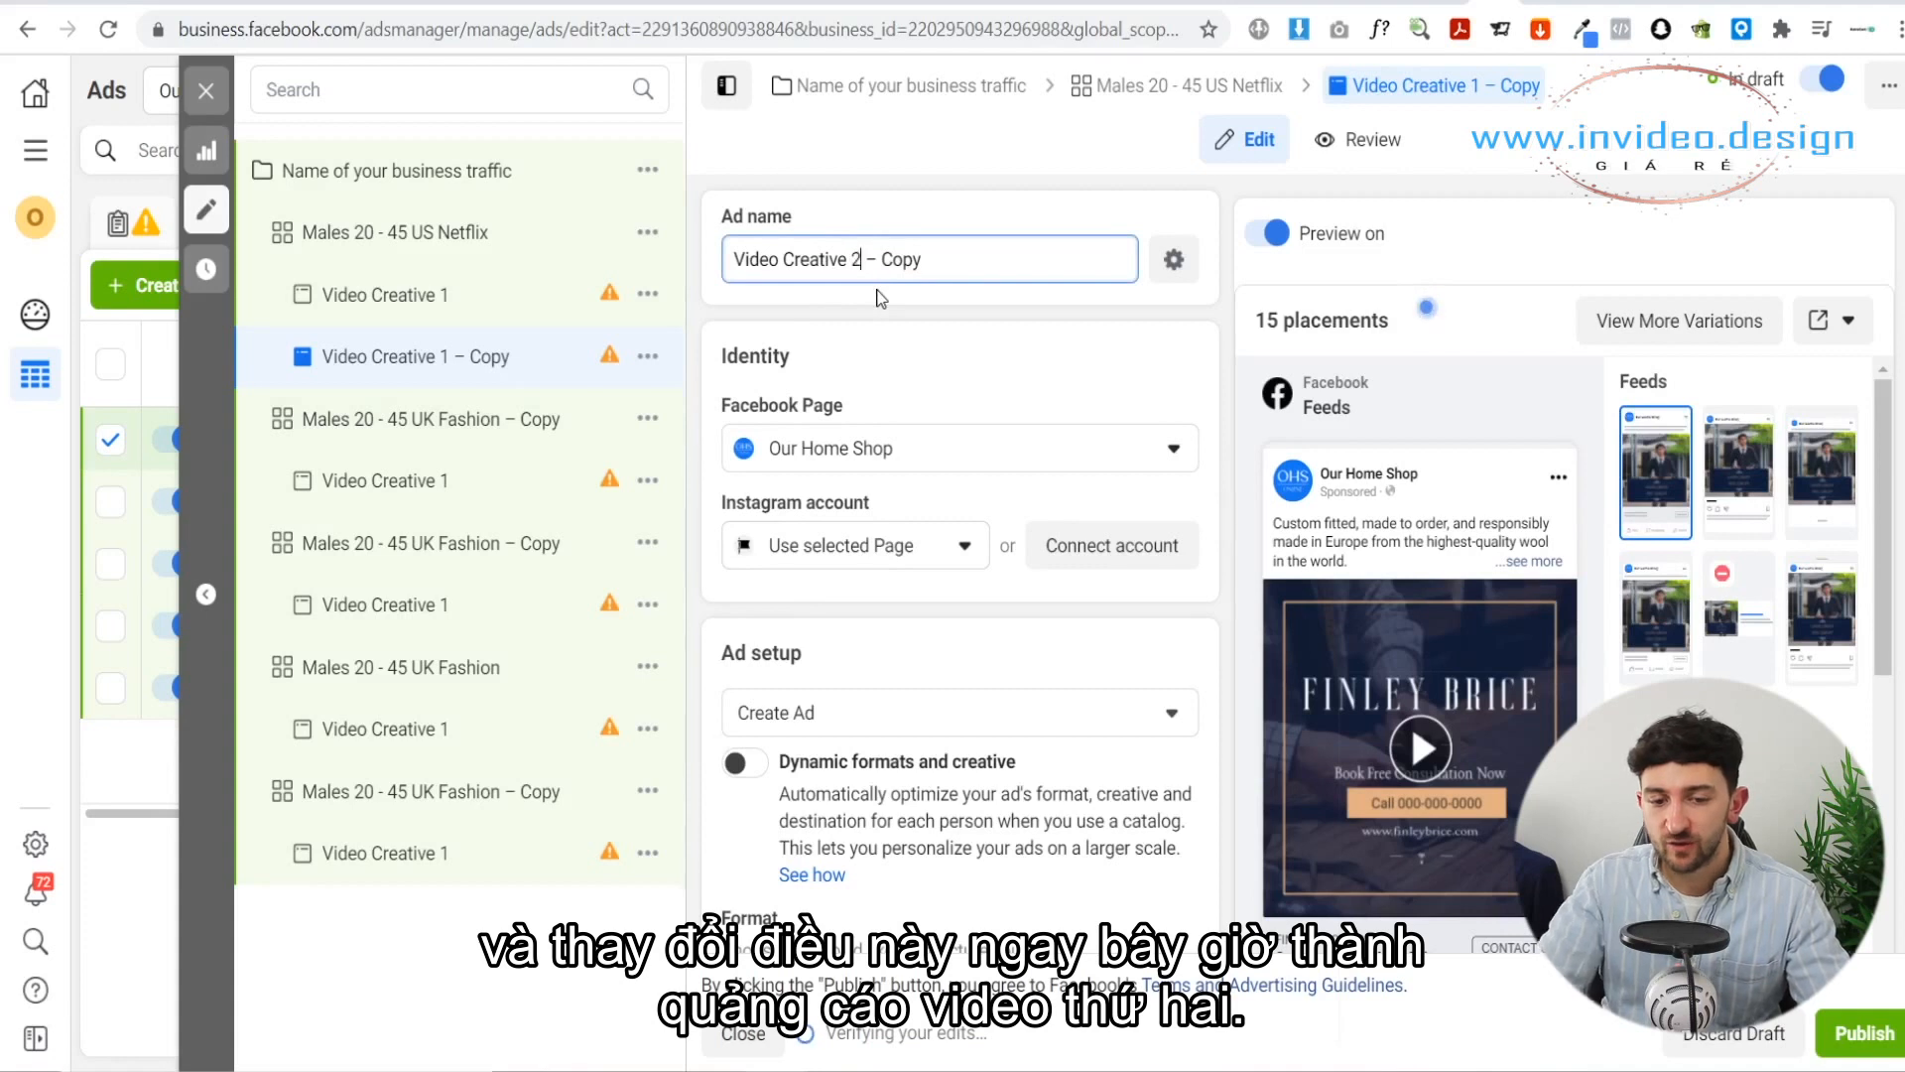
click(878, 291)
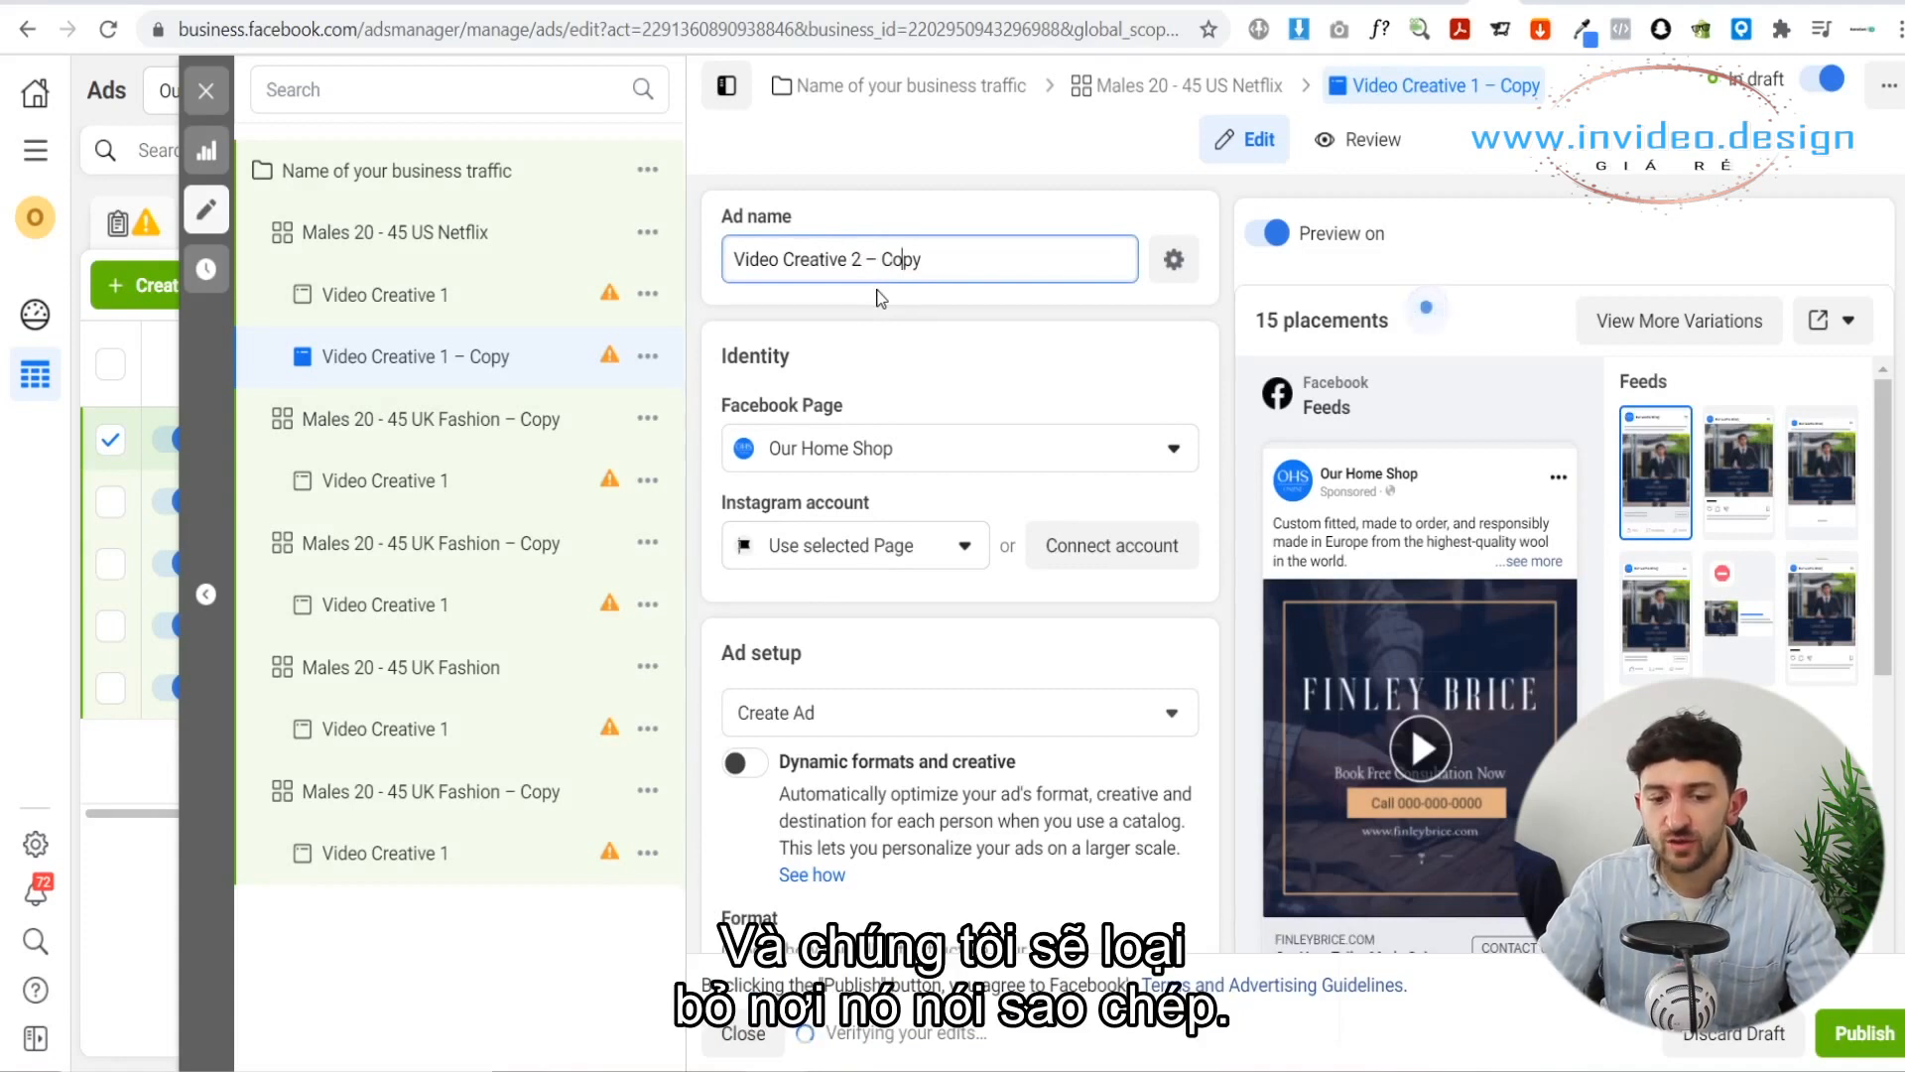
key(BackSpace)
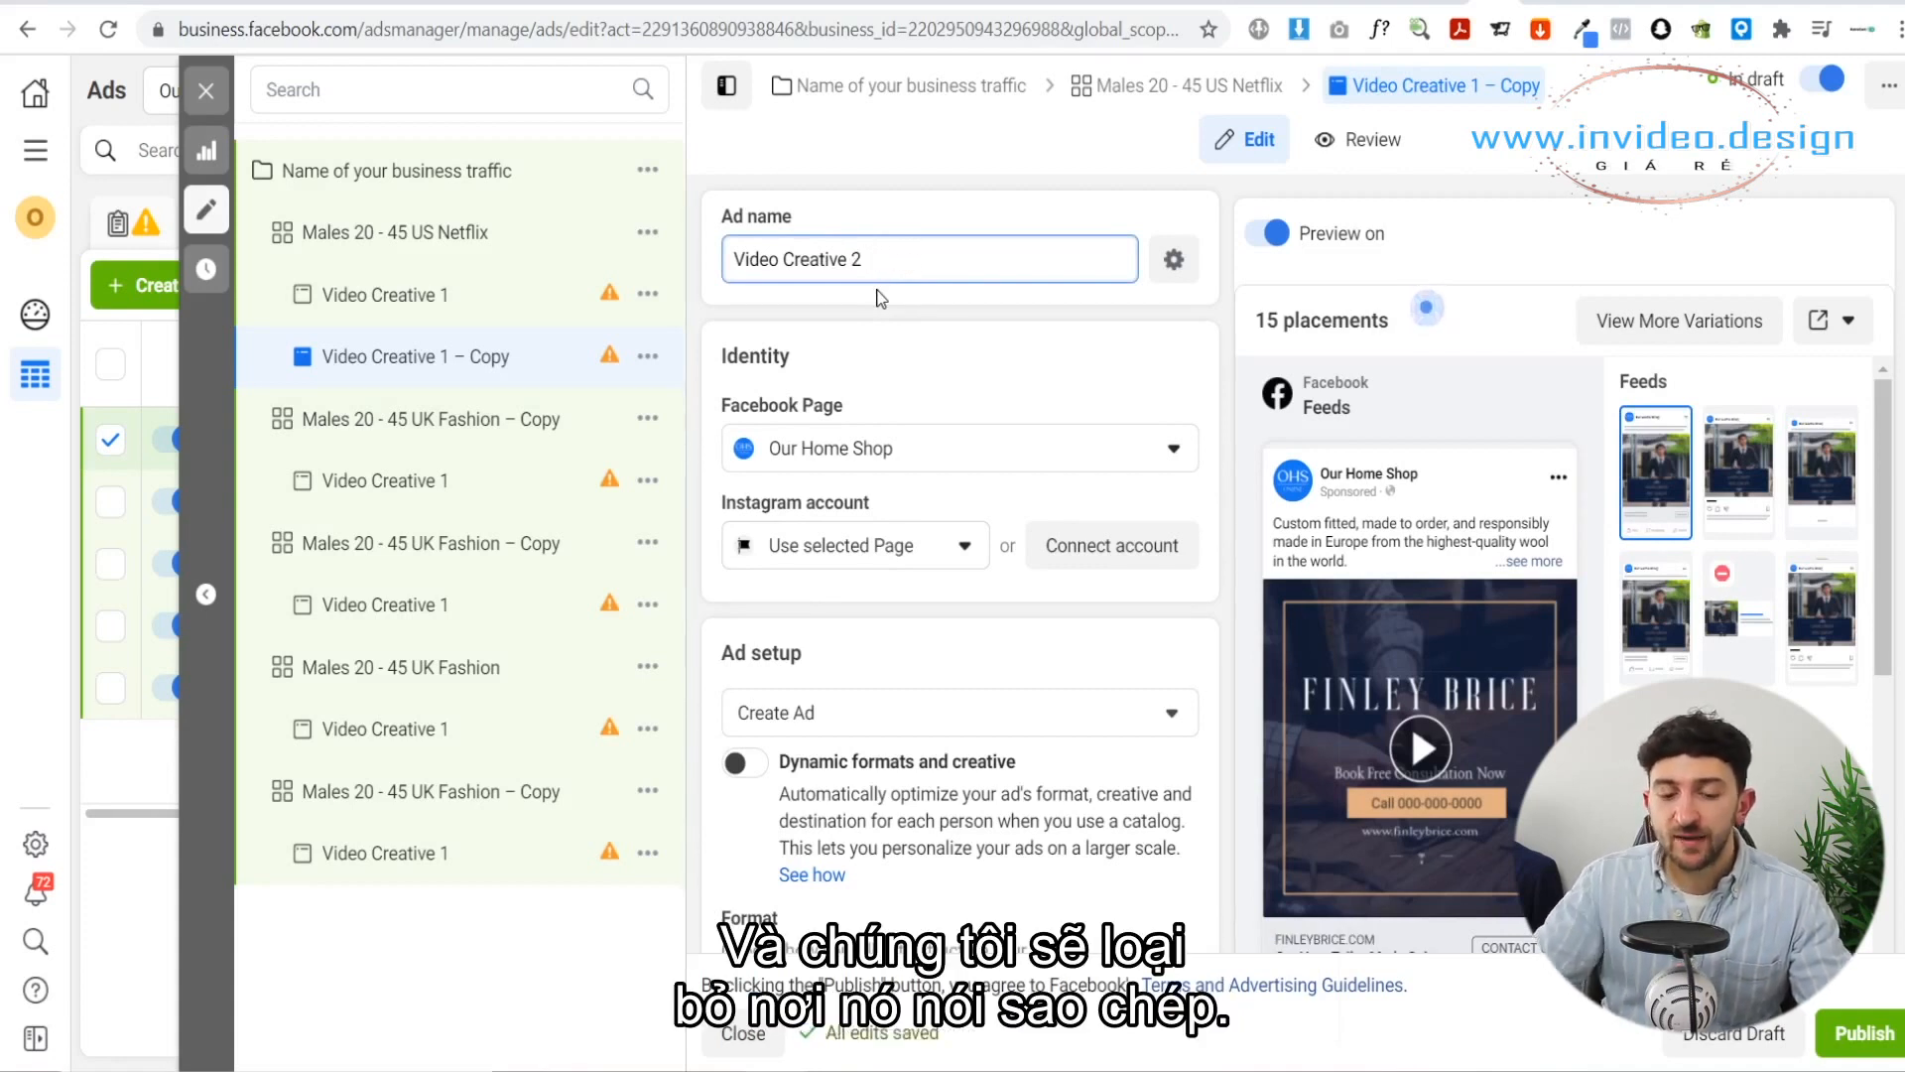
Step: Check the options for replacing the video of the "Video Creative 2" ad and review its primary text, headline and description
scroll(952, 482, down, 10)
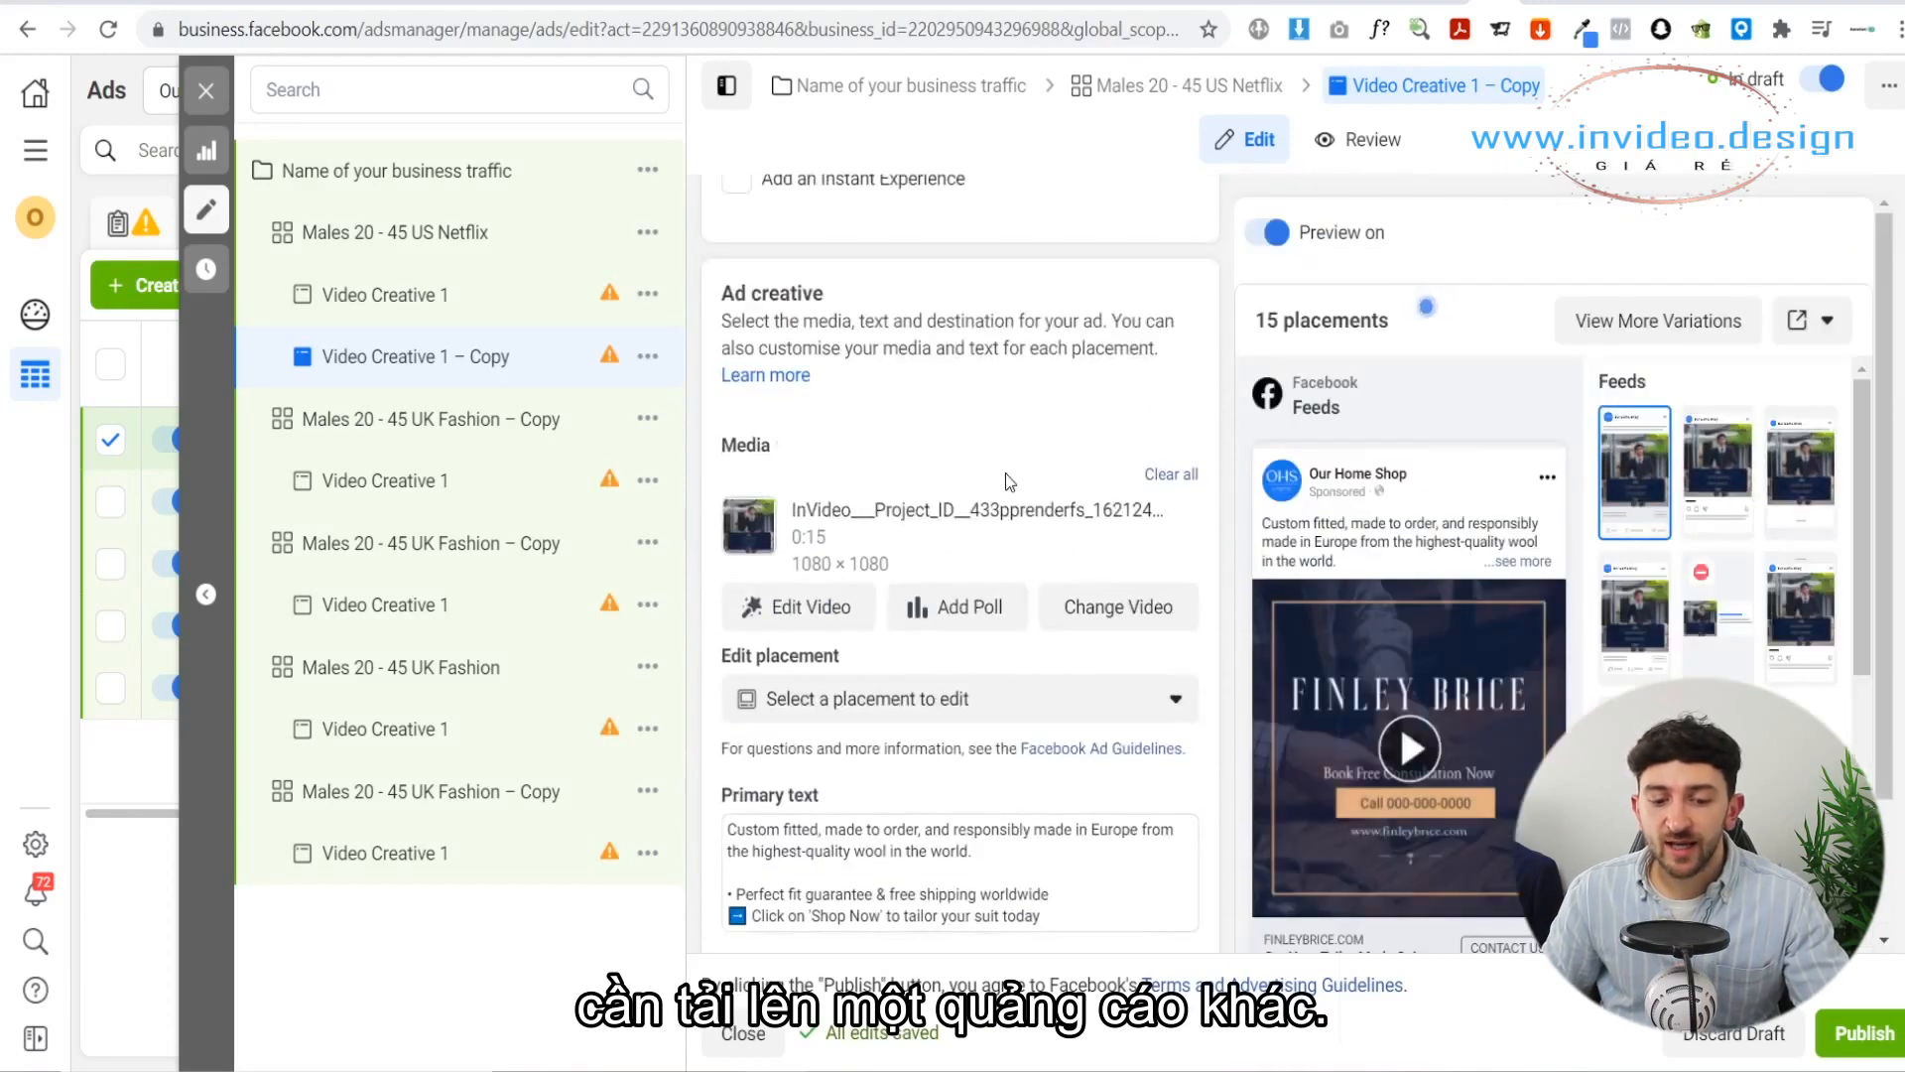
scroll(1010, 481, down, 1)
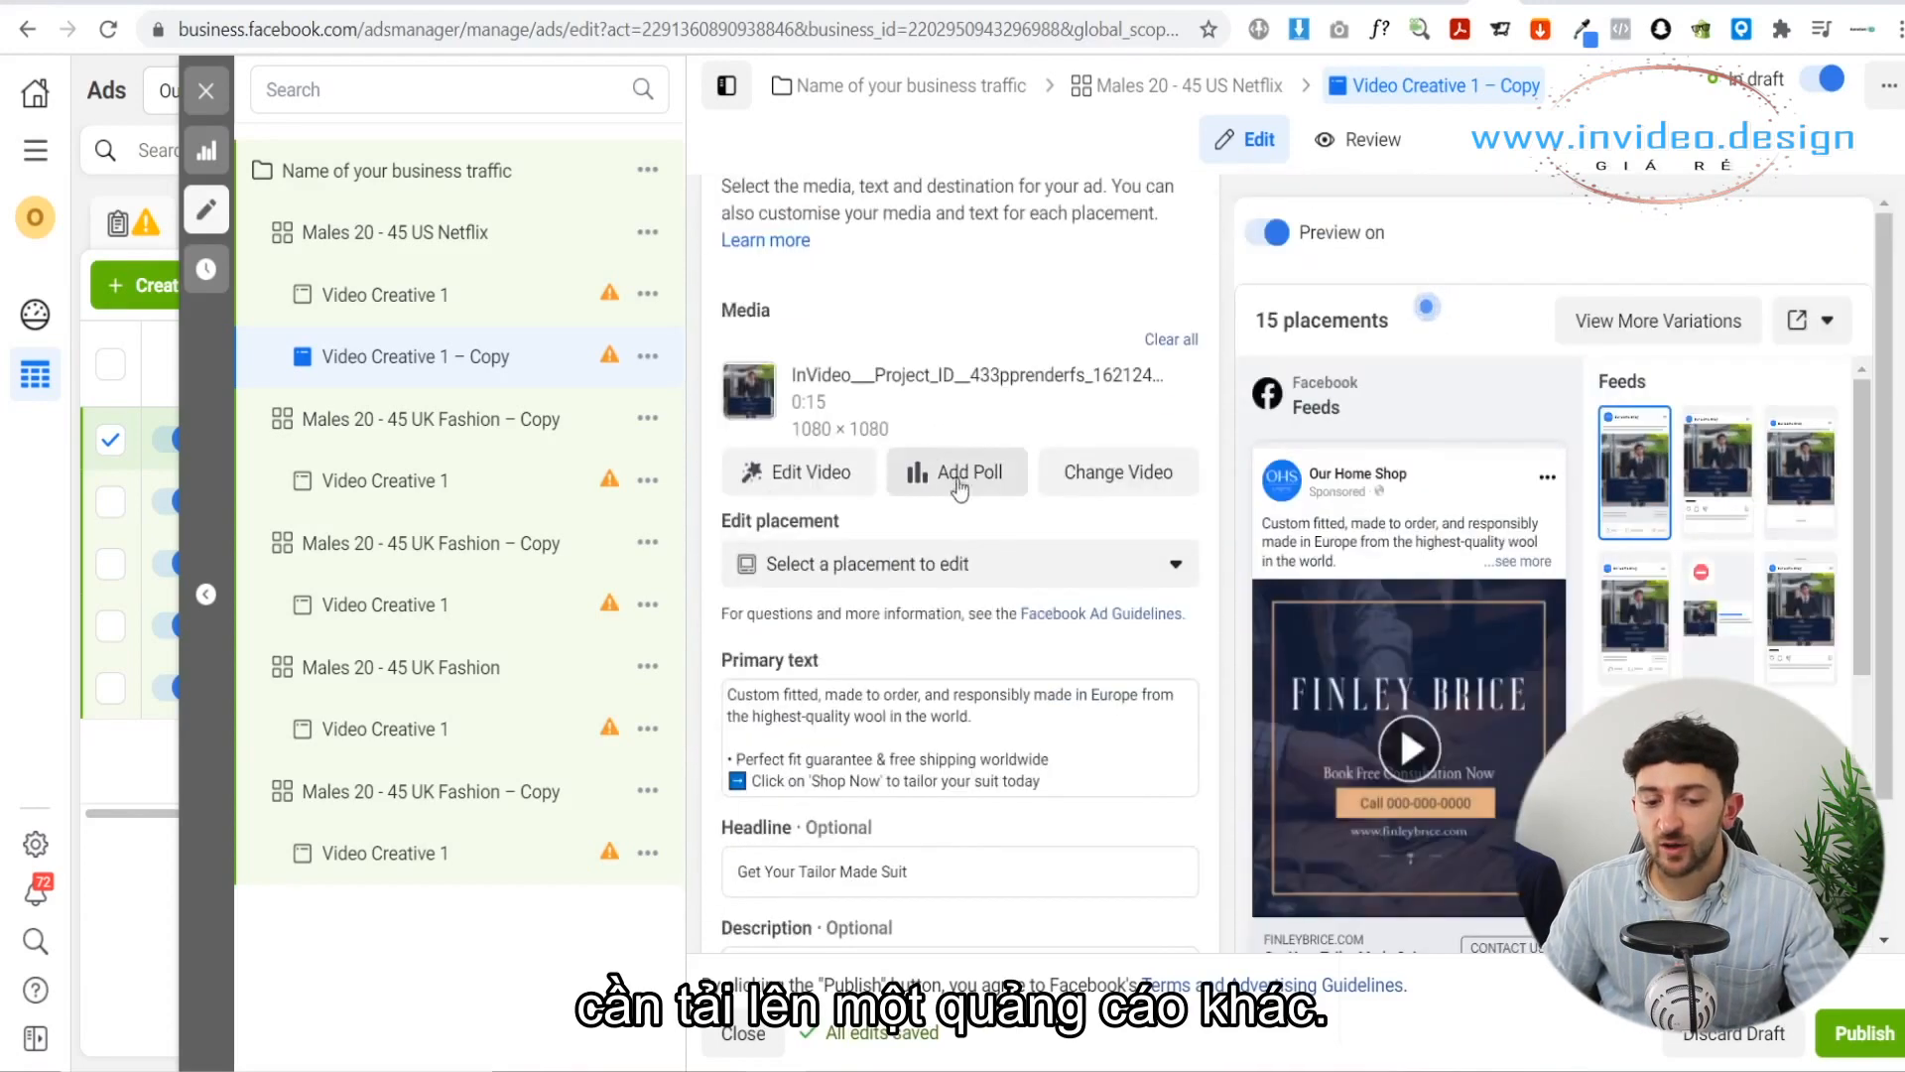
click(1110, 488)
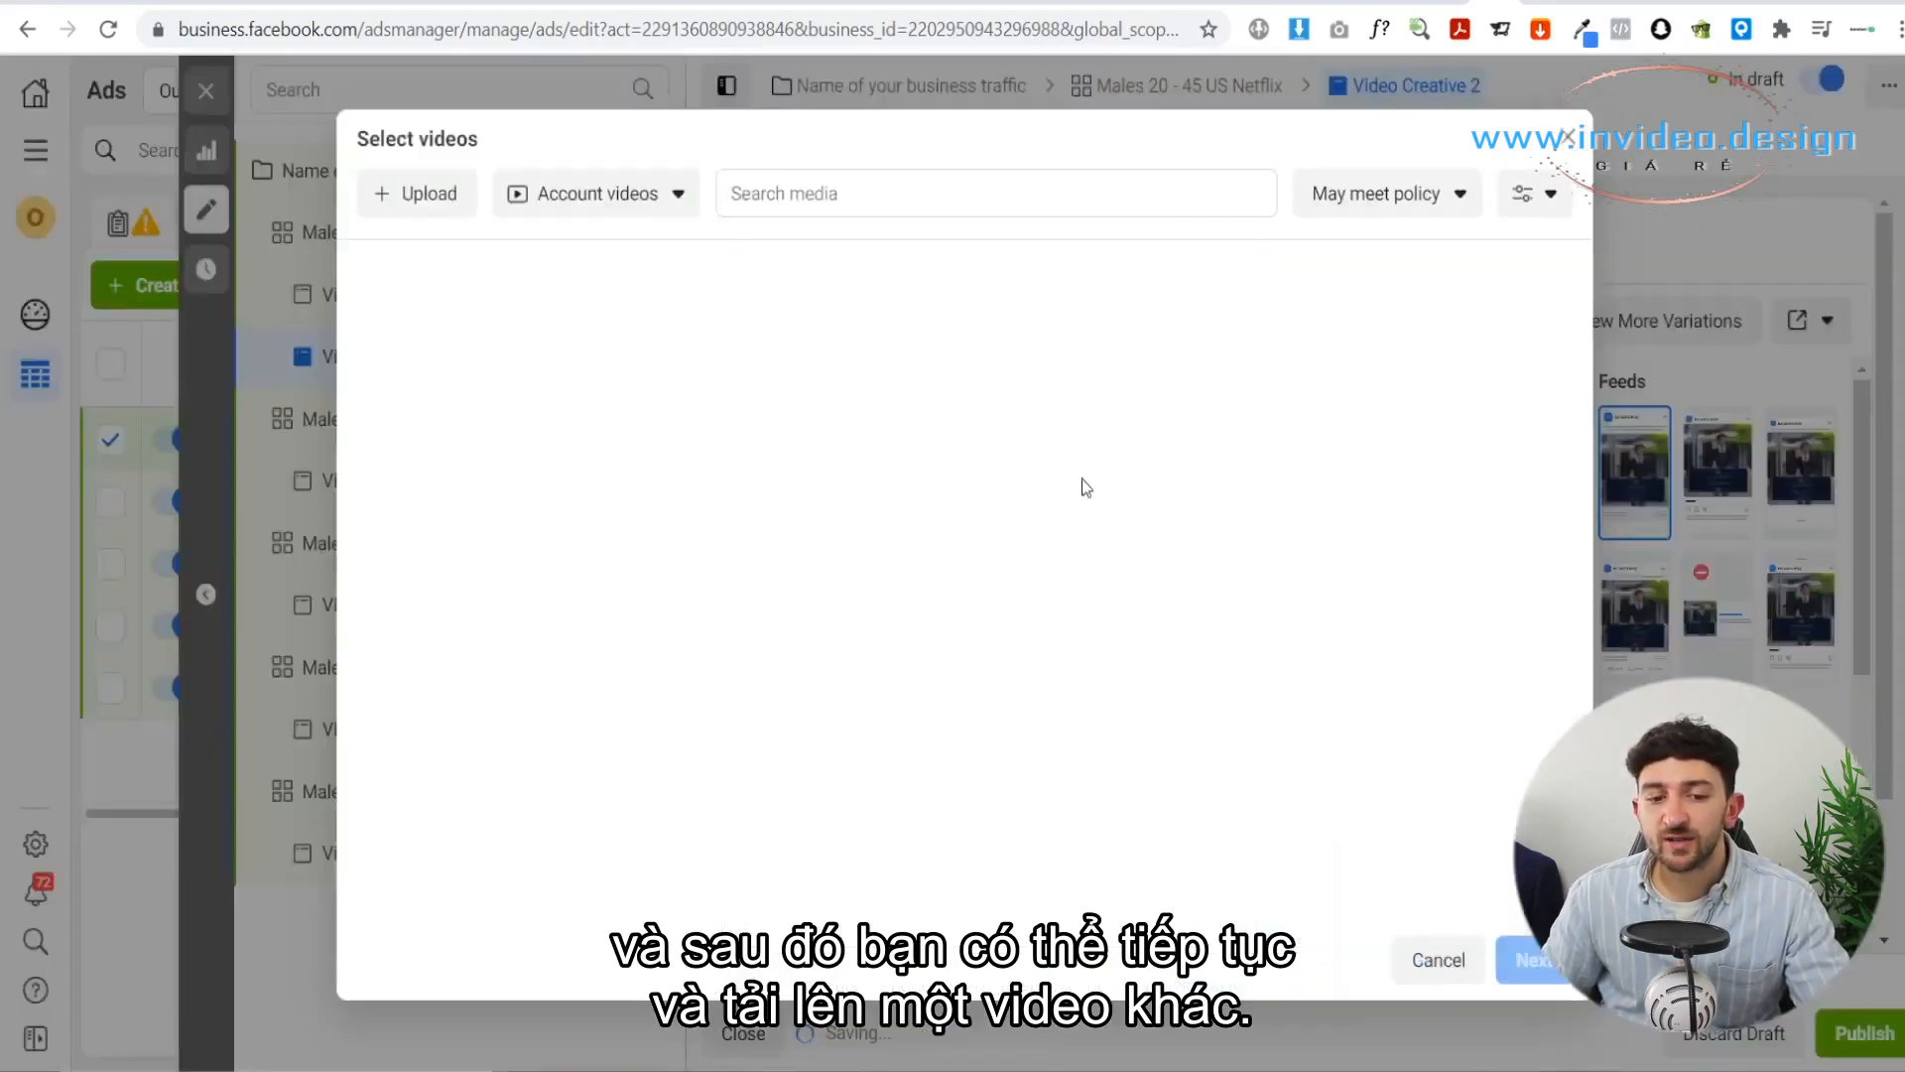
click(1569, 140)
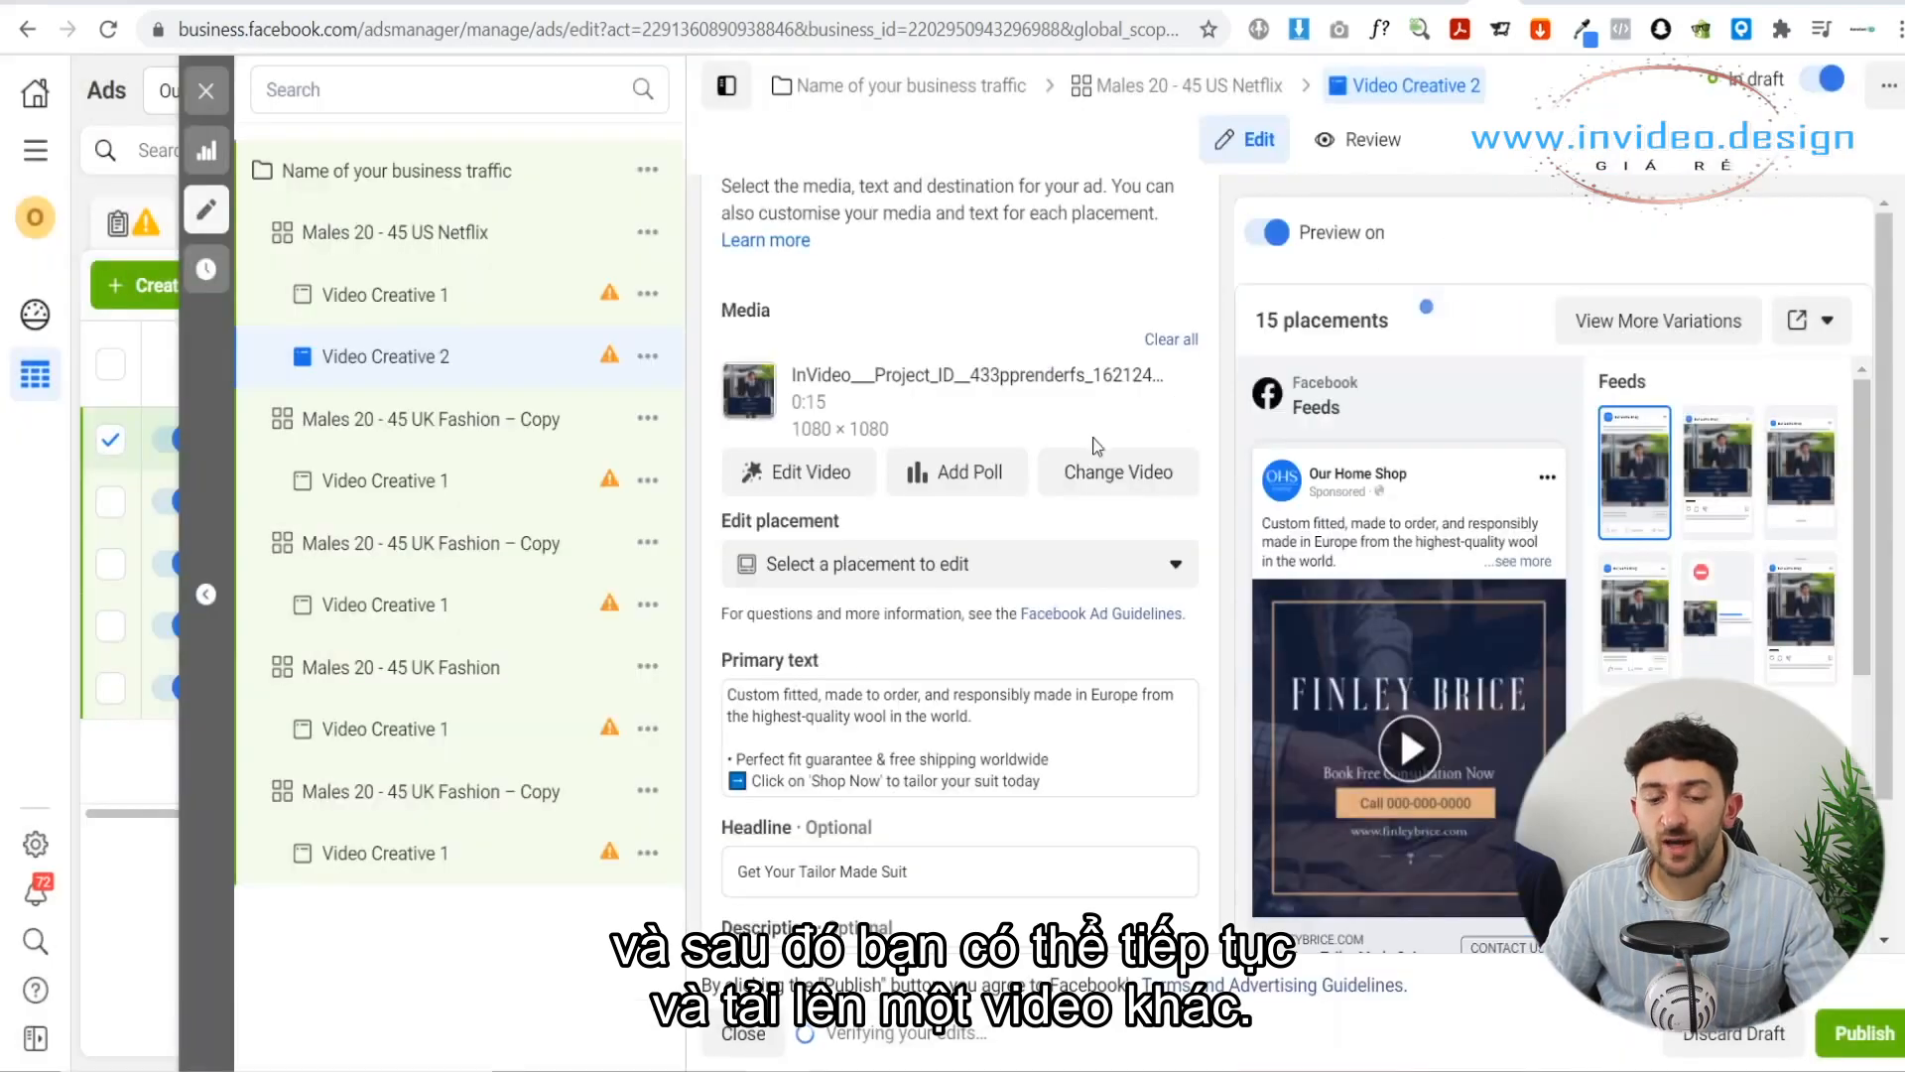
scroll(997, 539, down, 1)
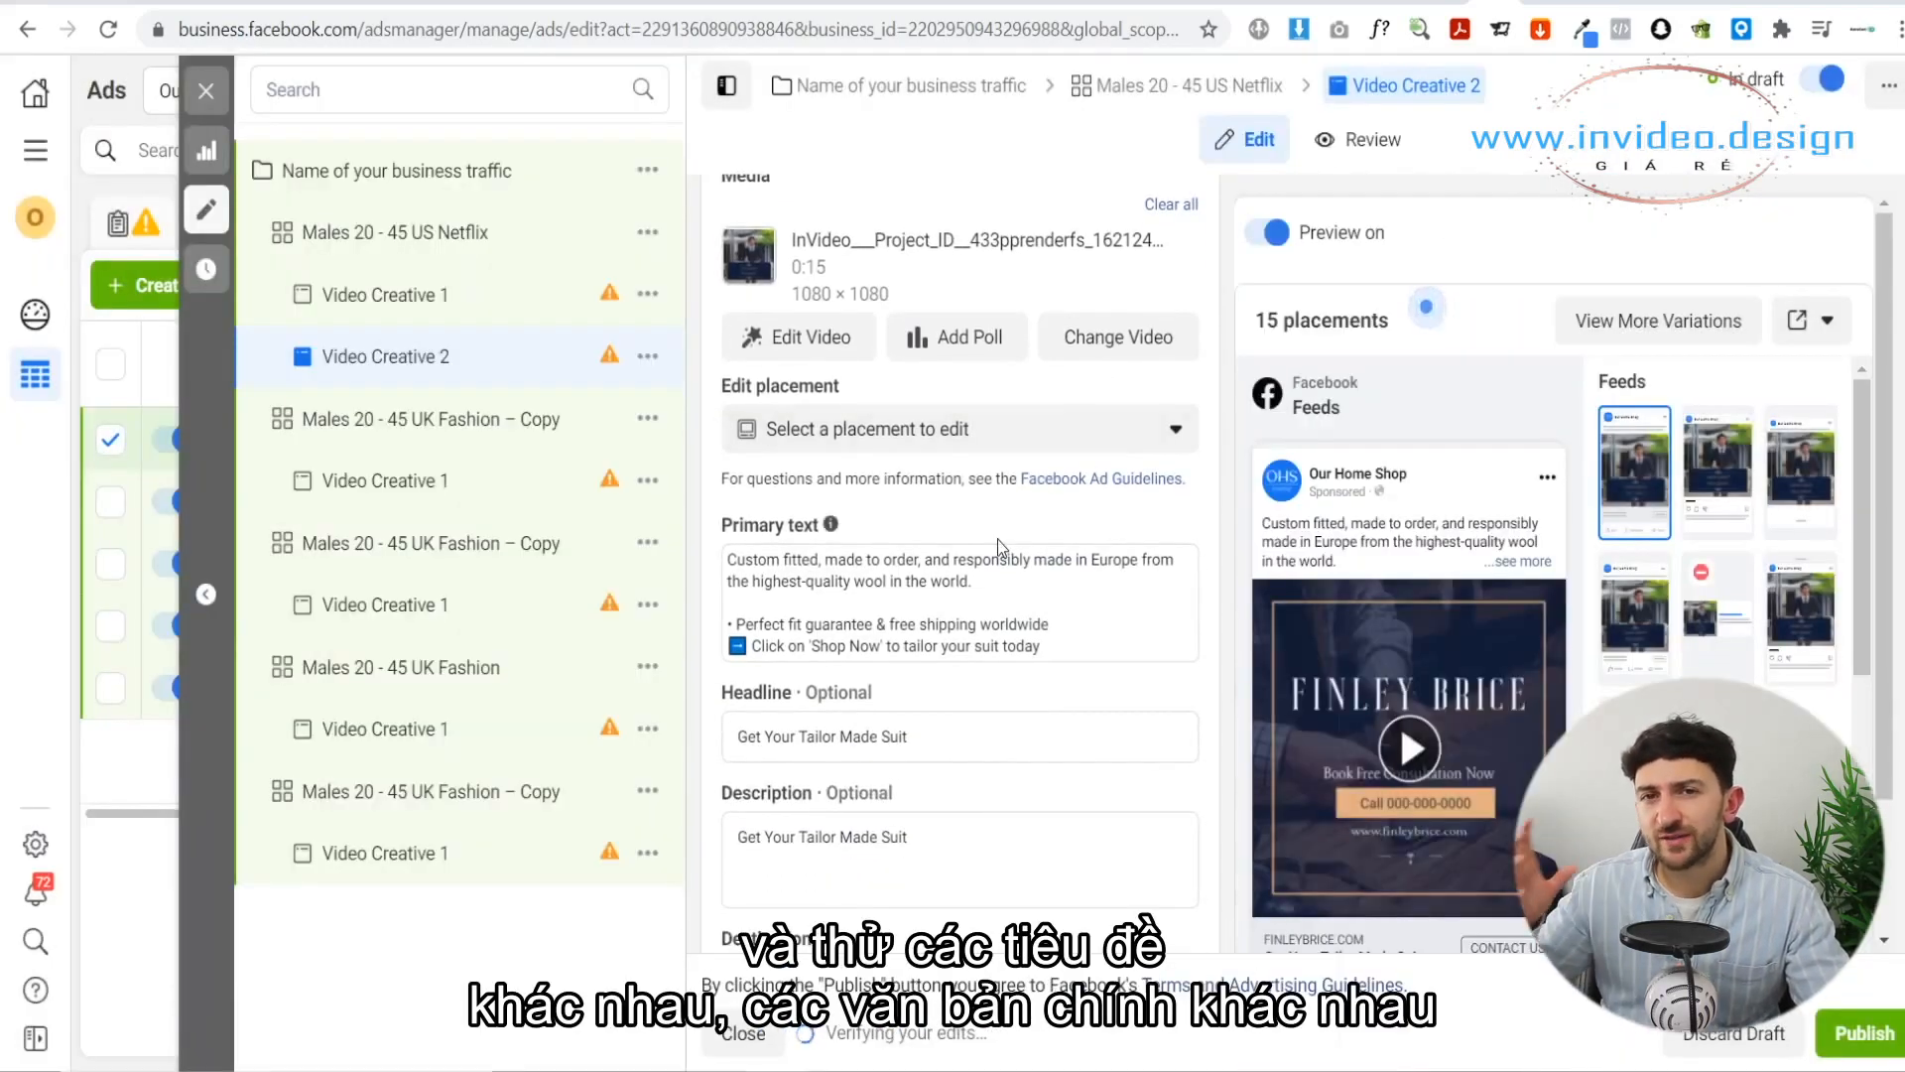
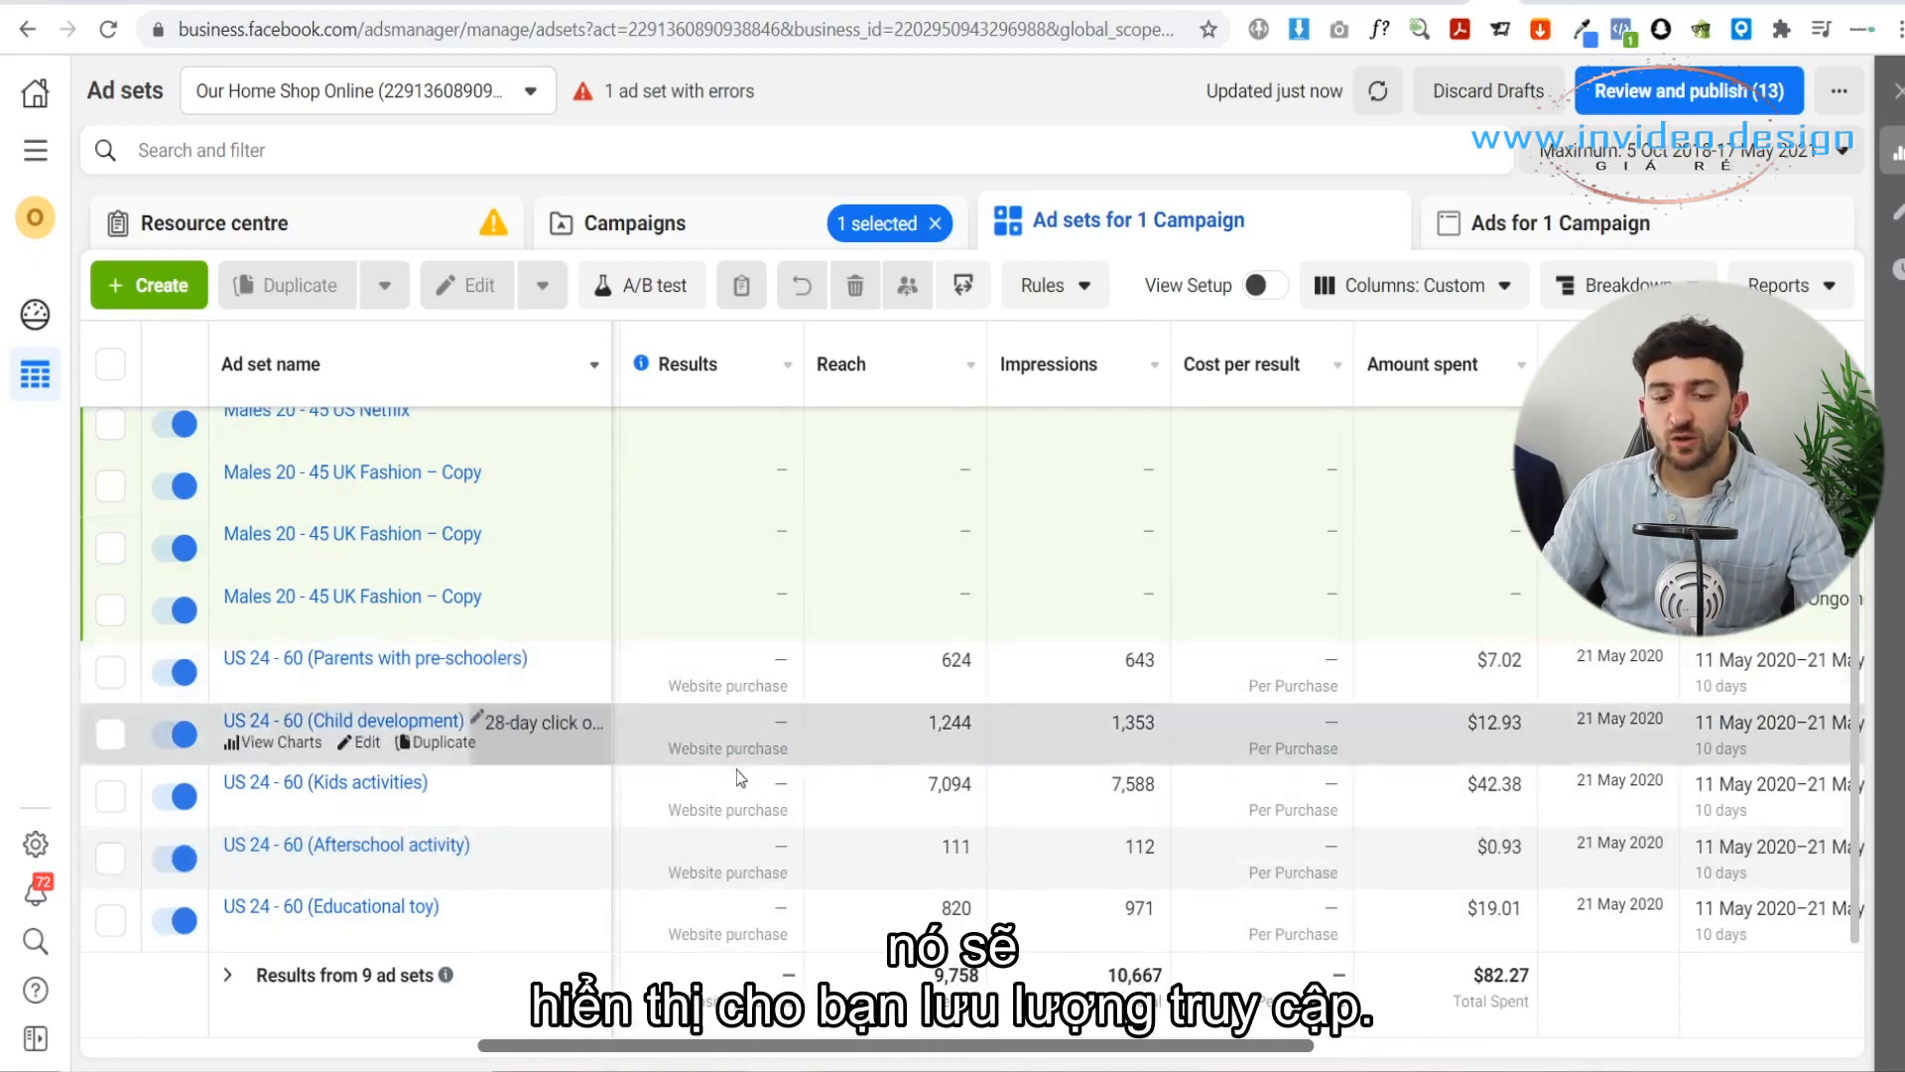
Step: Examine the ad sets' amount spent and link clicks, and view the performance of the campaign's individual ads
mouse_move(781, 724)
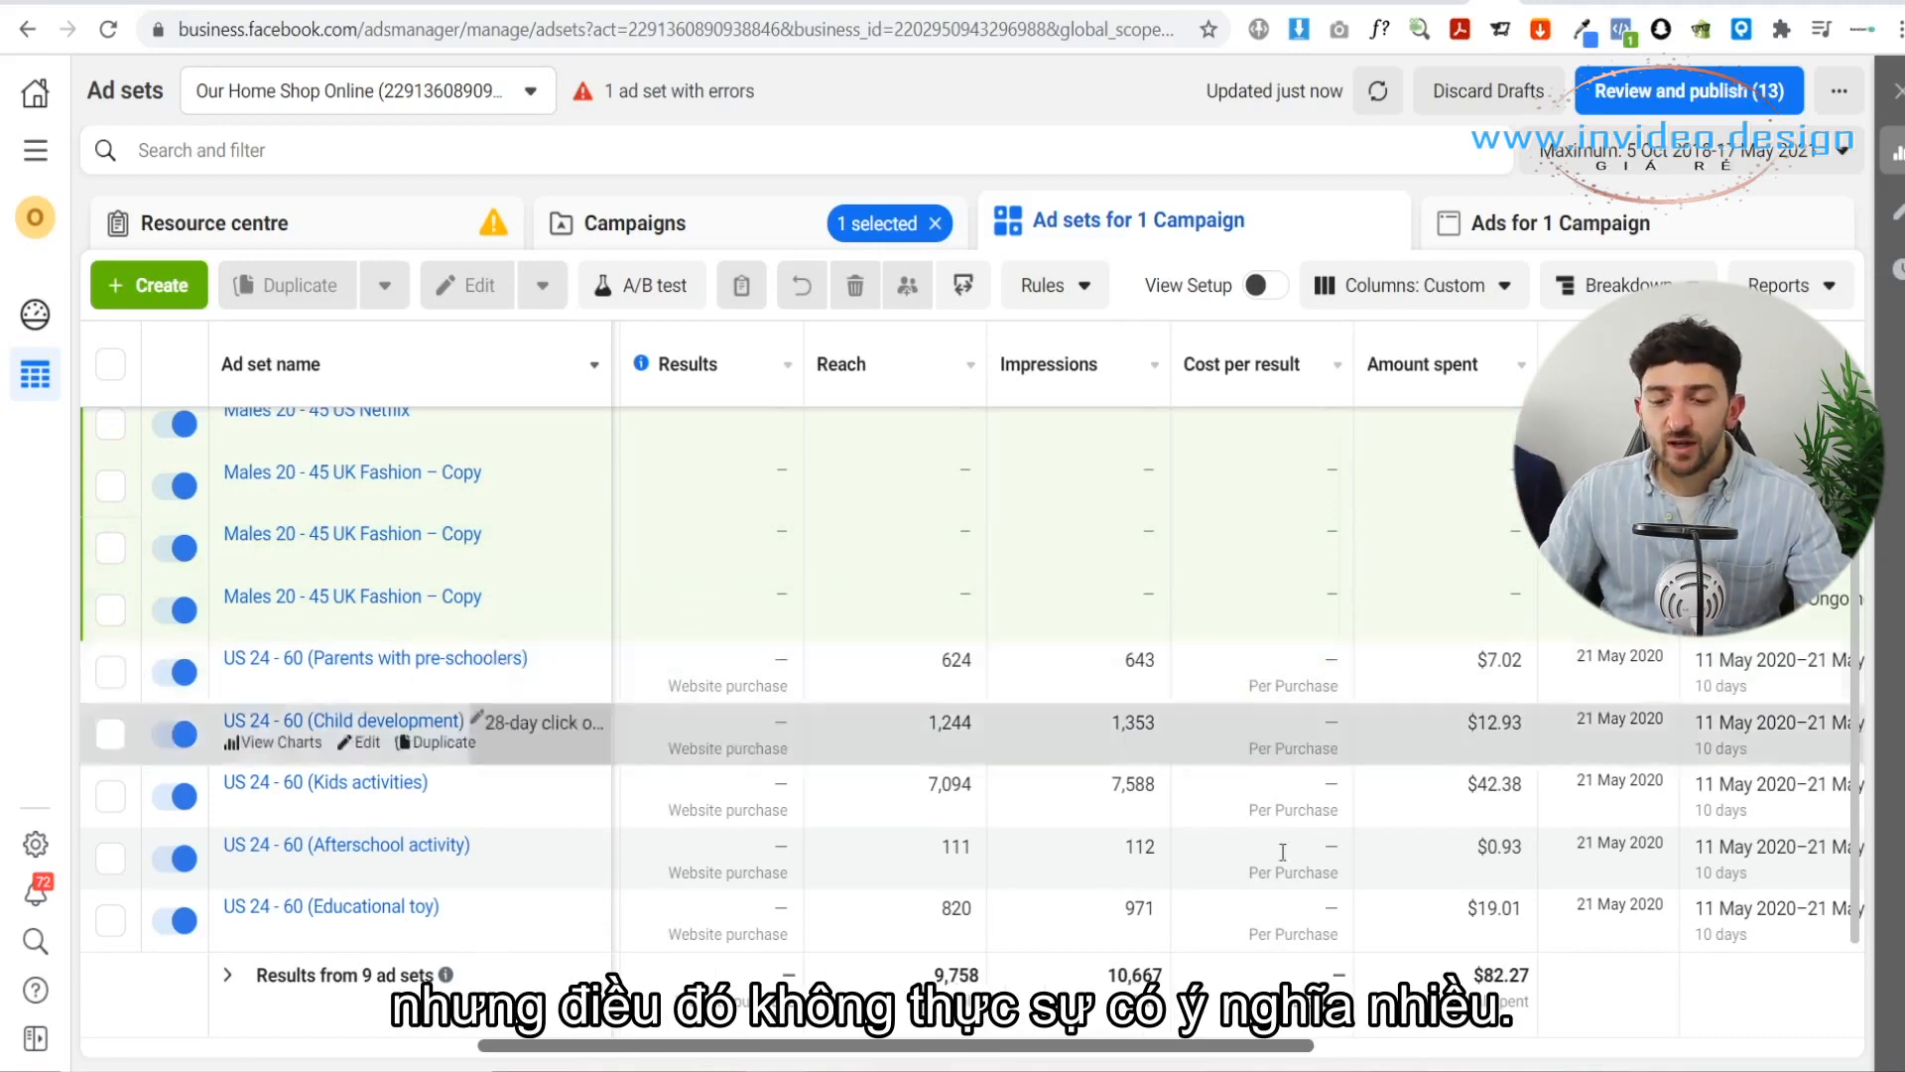
drag(1245, 1047, 1528, 1038)
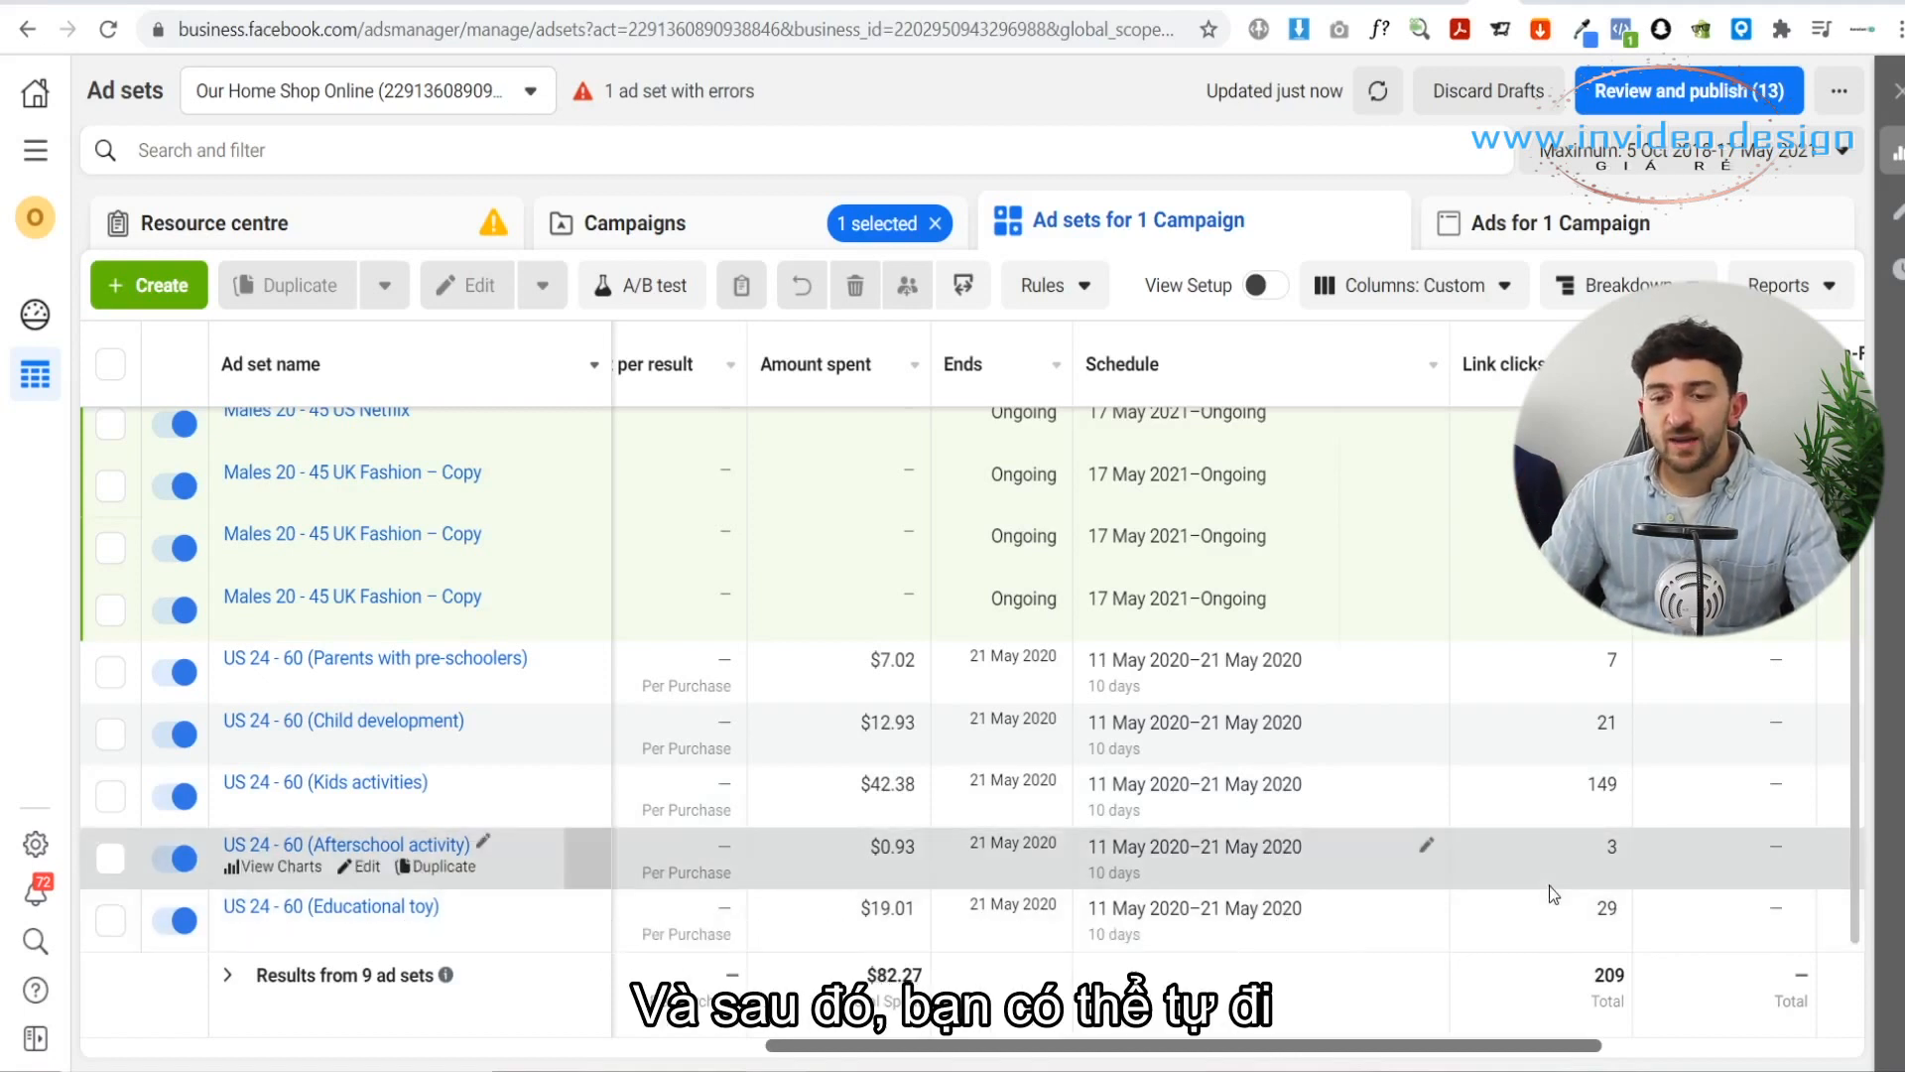
click(1571, 226)
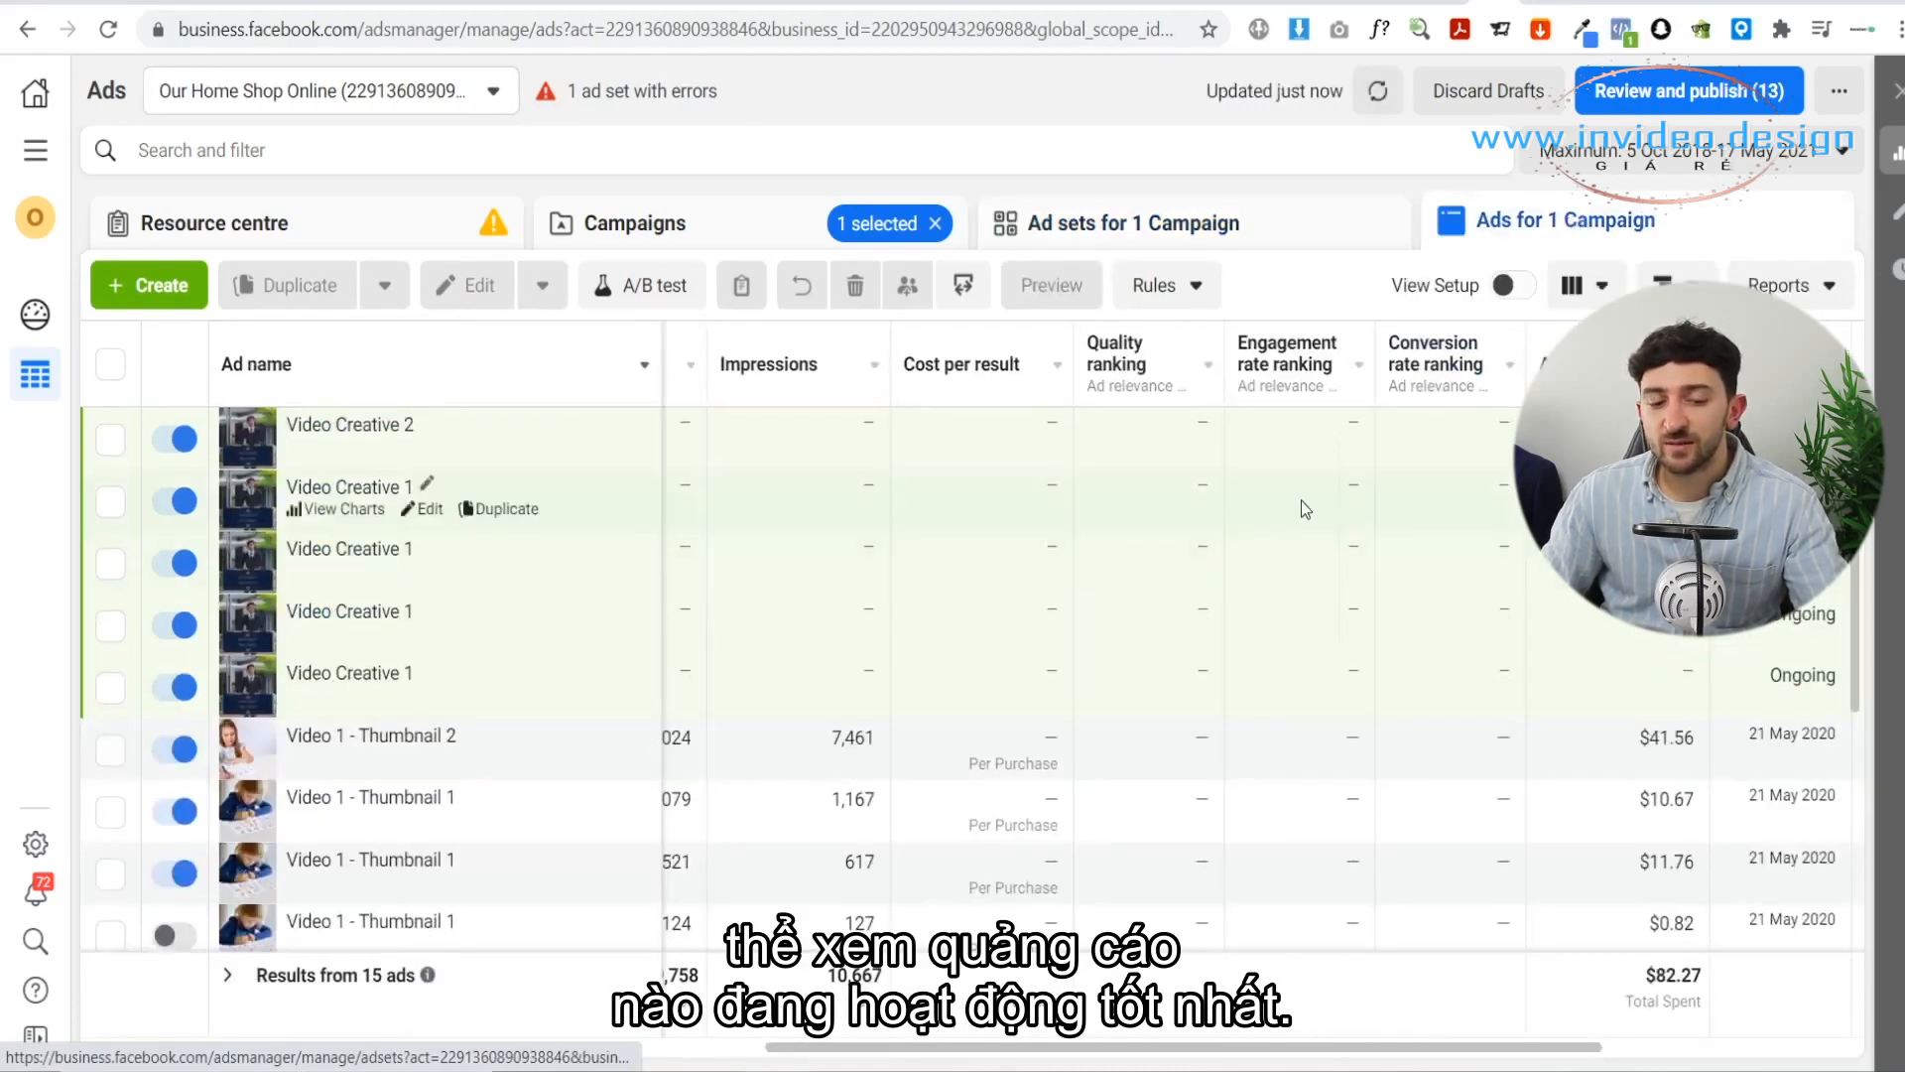